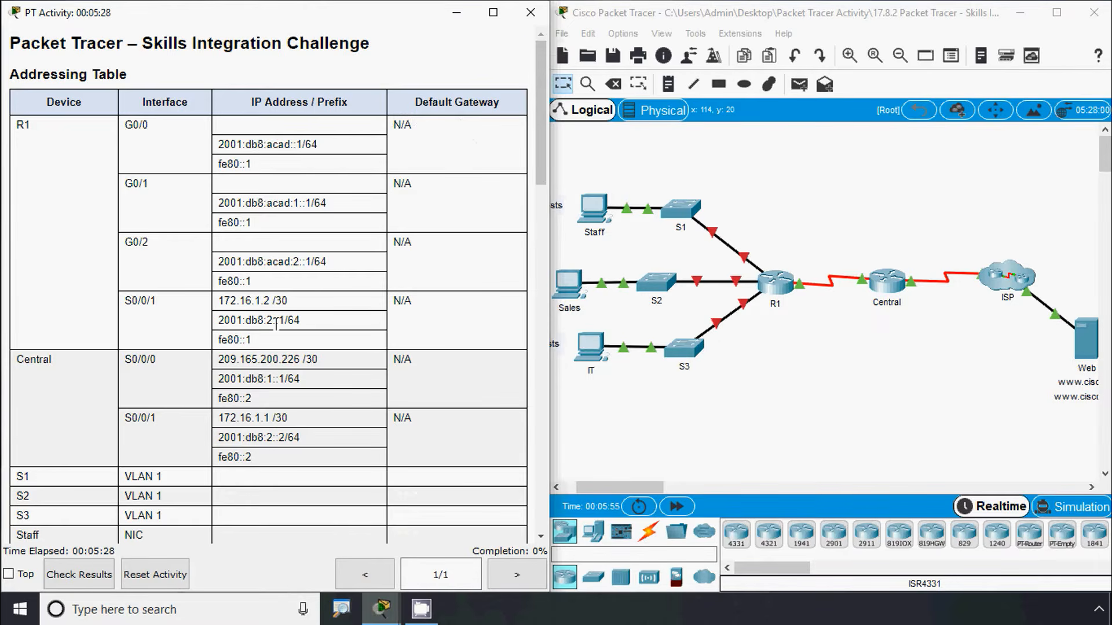
# Scroll through the addressing table and the 192.168.0.0/24 subnetting instructions for 100, 50 and 25 hosts
pyautogui.scroll(-3, 274, 324)
pyautogui.scroll(-4, 290, 321)
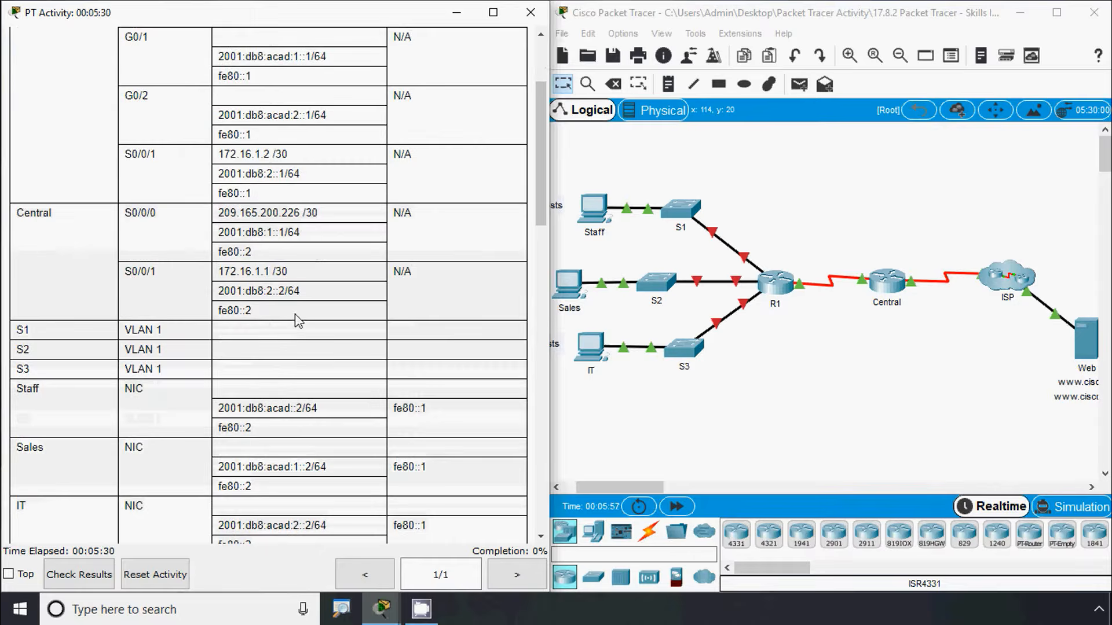
pyautogui.scroll(-10, 316, 368)
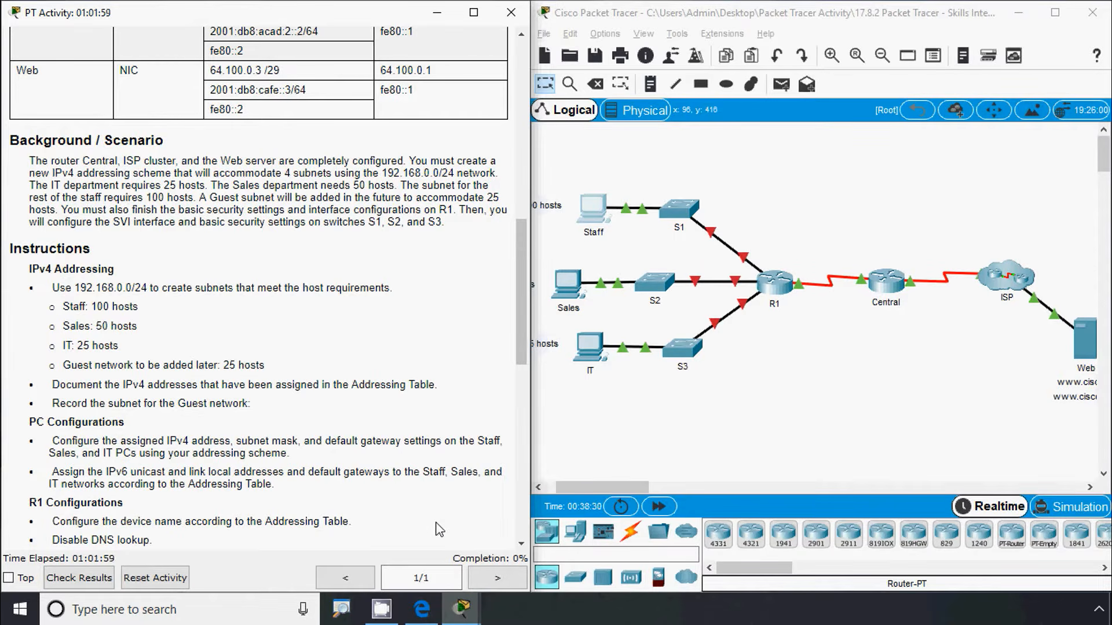
# Review the Guest, Sales and IT network, mask and broadcast values in the 17.8.2 workbook
pyautogui.click(420, 614)
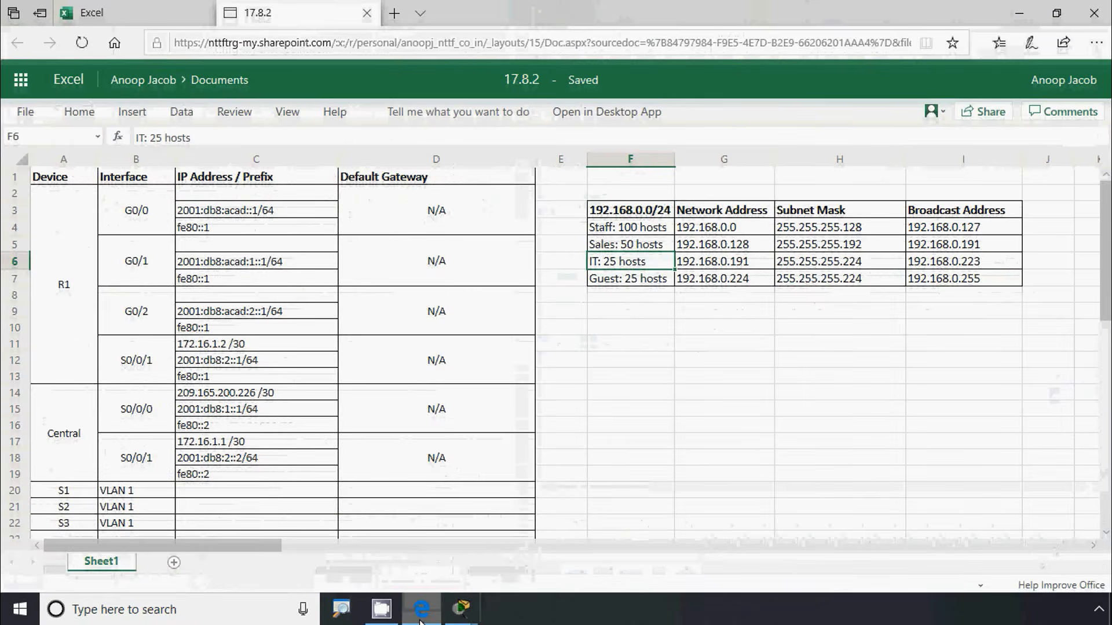
pyautogui.click(773, 280)
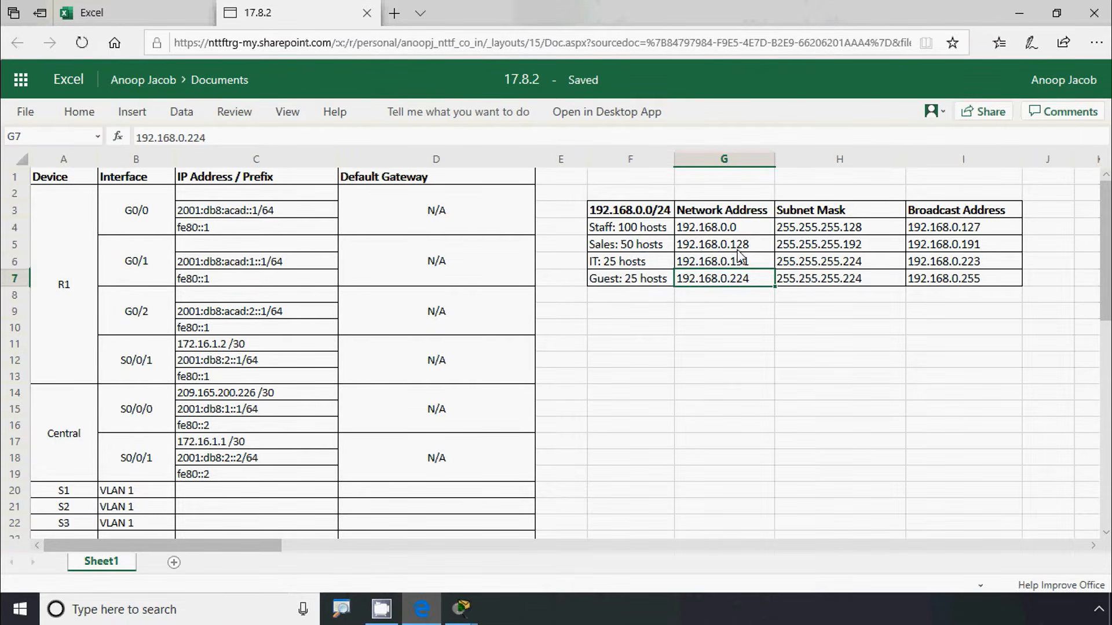
pyautogui.click(843, 246)
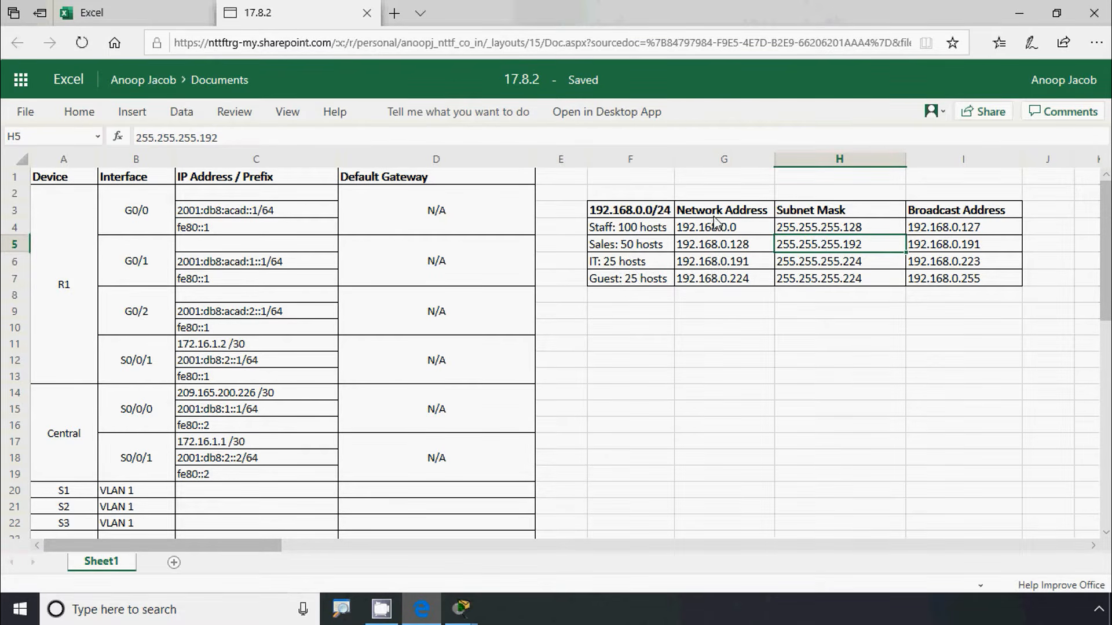
pyautogui.click(721, 265)
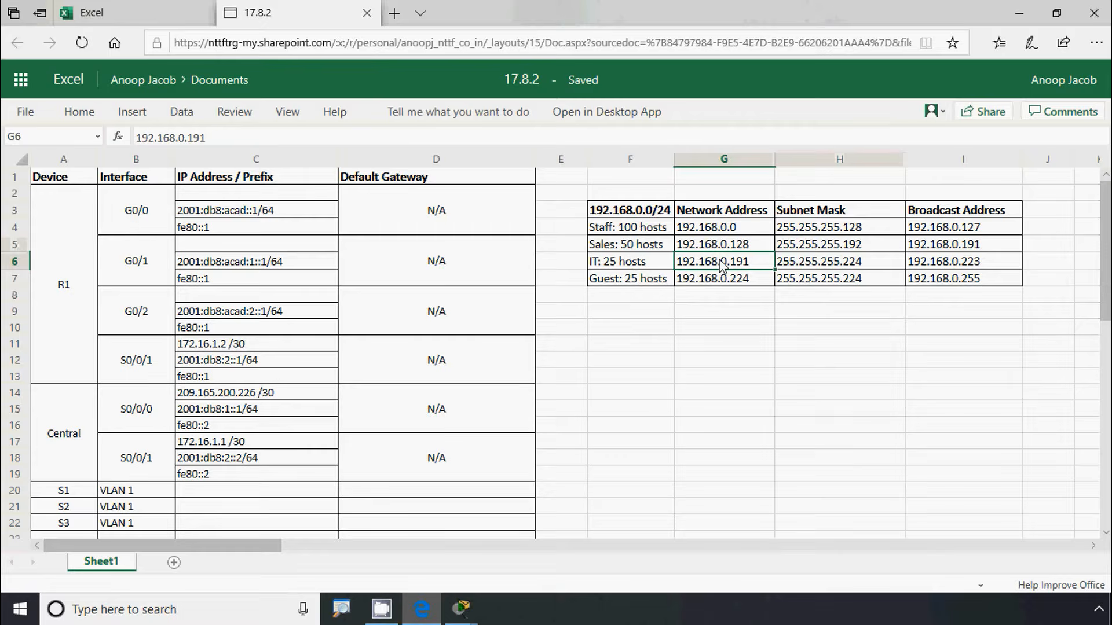
pyautogui.click(805, 270)
pyautogui.click(931, 262)
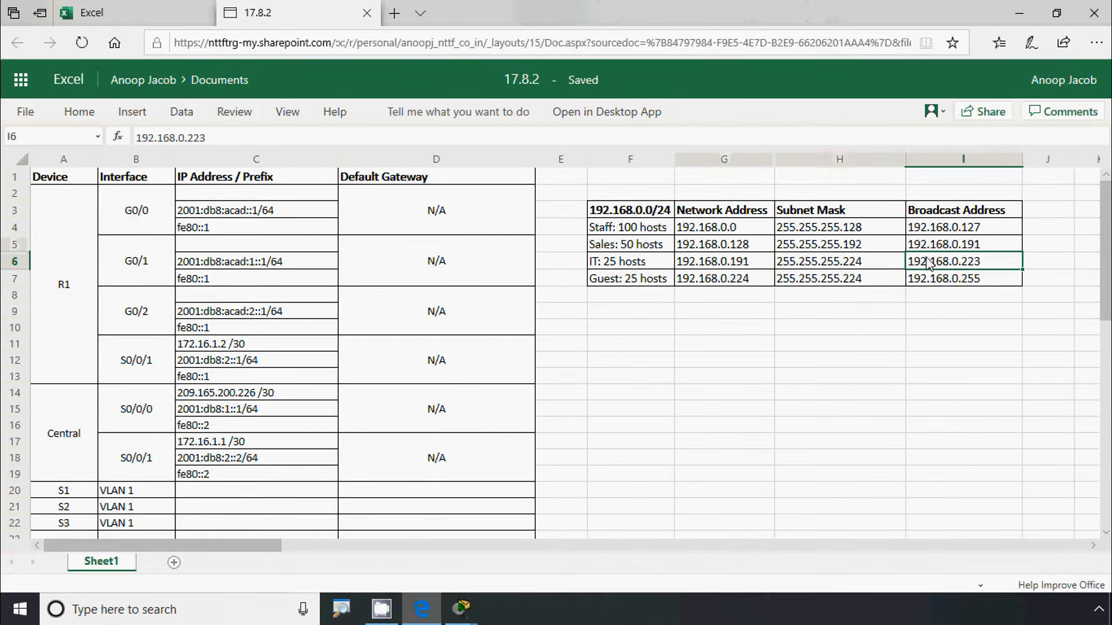
pyautogui.click(621, 280)
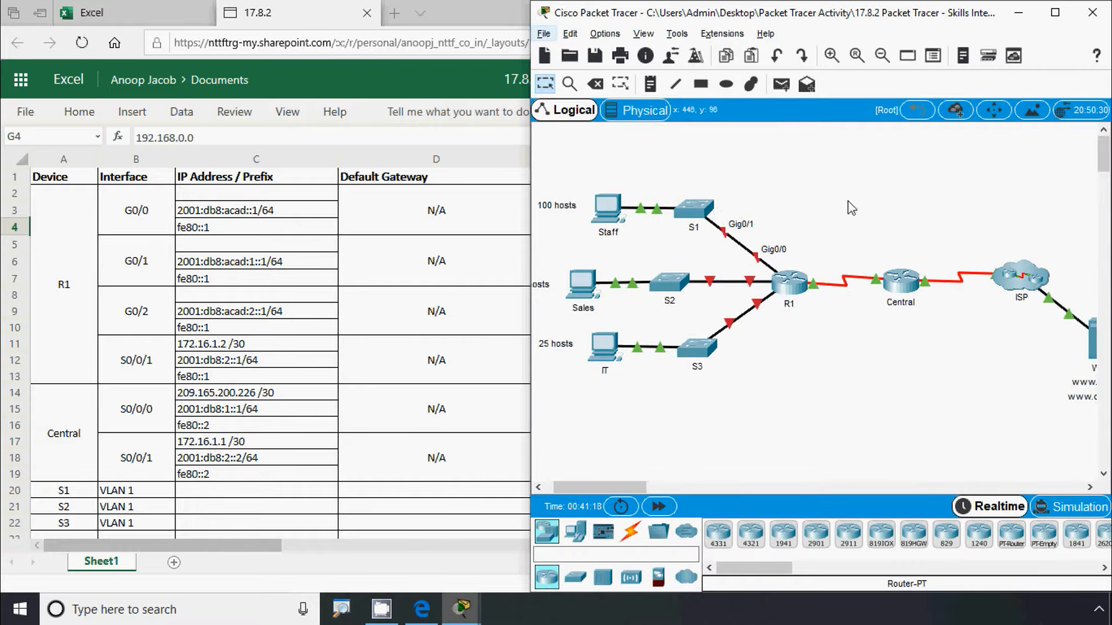
# Set the drawing palette's fill colour to light pink
pyautogui.click(700, 85)
pyautogui.click(495, 140)
pyautogui.click(616, 139)
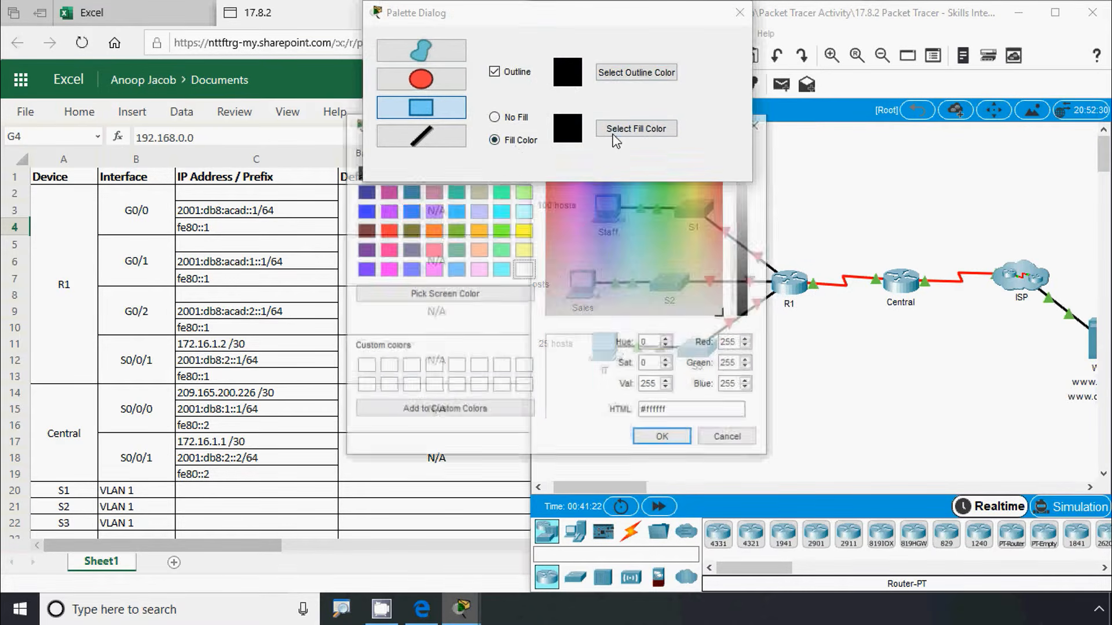
pyautogui.click(555, 251)
pyautogui.click(642, 436)
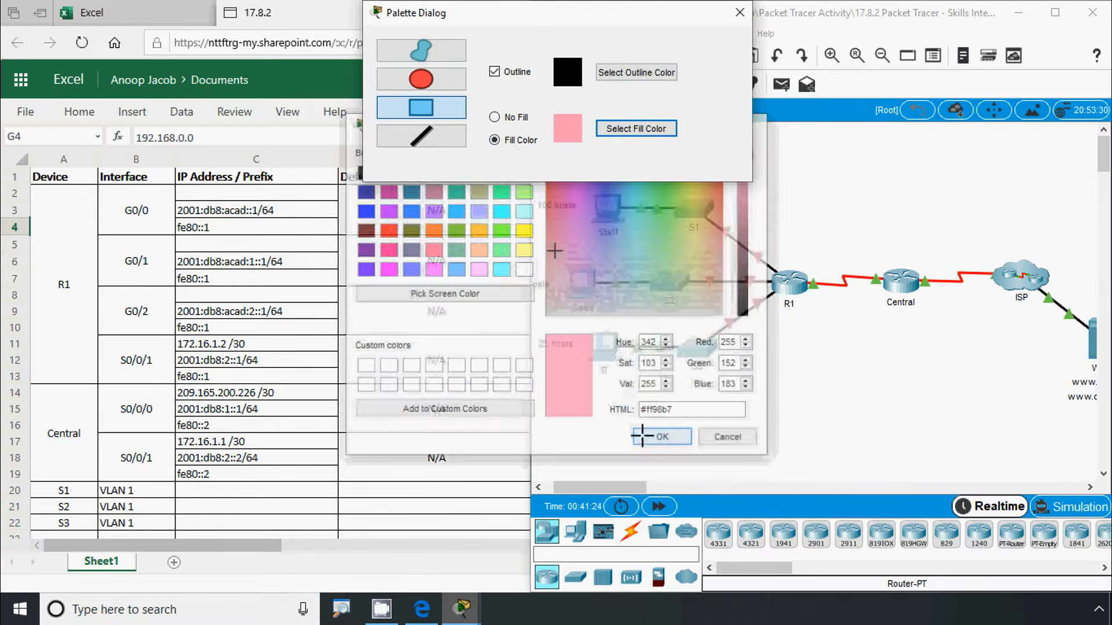
pyautogui.moveTo(609, 14); pyautogui.dragTo(371, 68)
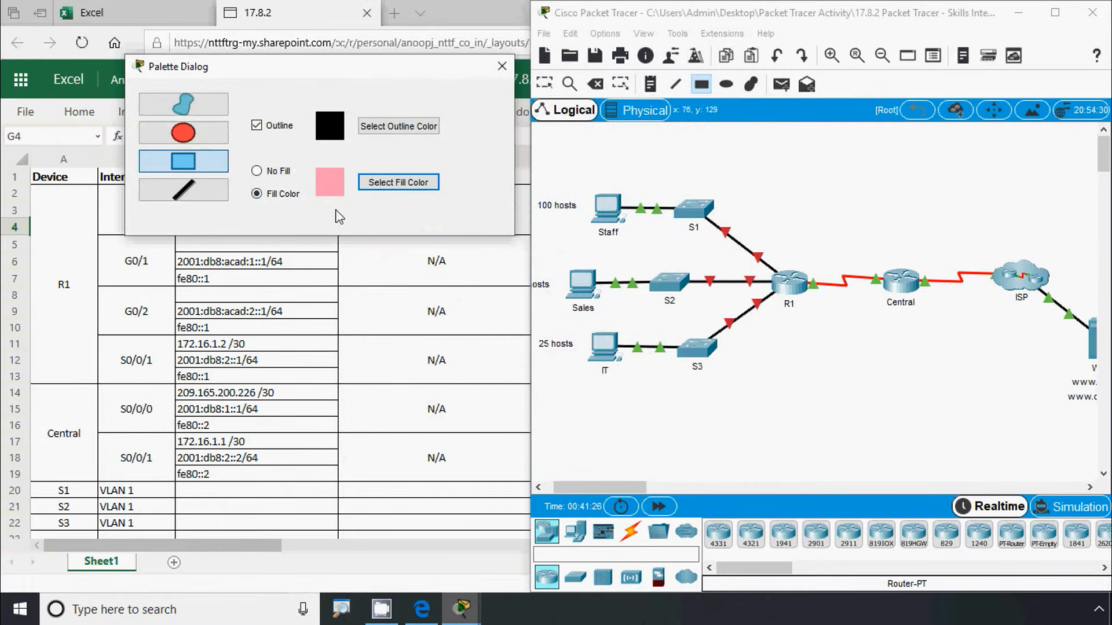
# Draw a pink freeform region around the Staff PC and S1
pyautogui.click(184, 104)
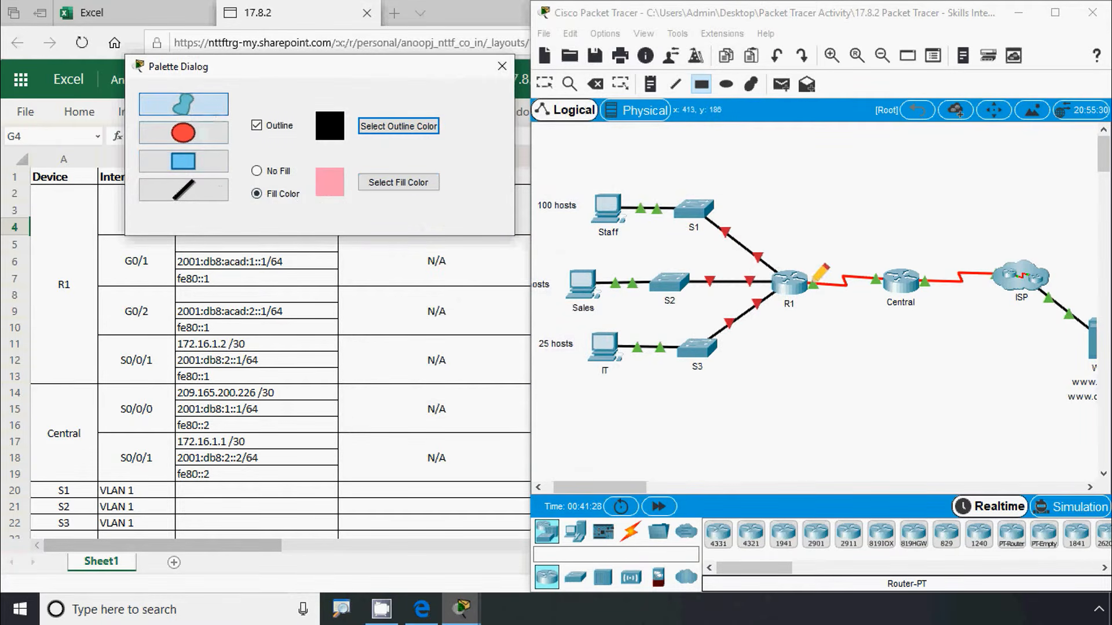
pyautogui.moveTo(778, 253)
pyautogui.mouseDown()
pyautogui.moveTo(546, 237)
pyautogui.moveTo(550, 185)
pyautogui.moveTo(648, 154)
pyautogui.moveTo(747, 184)
pyautogui.moveTo(778, 252)
pyautogui.mouseUp()
pyautogui.click(502, 66)
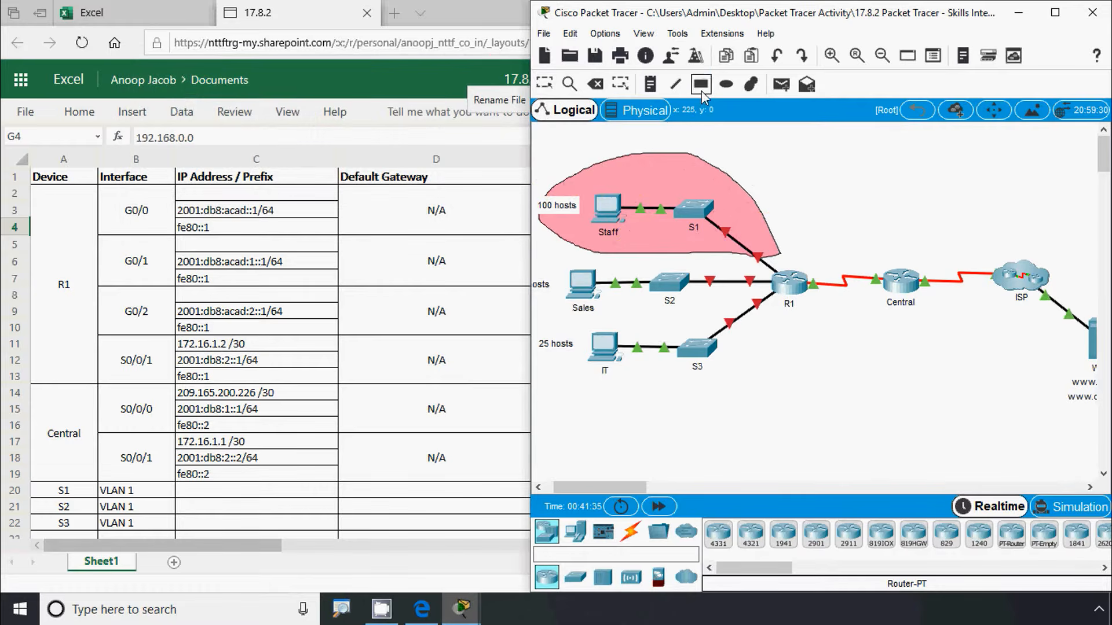
pyautogui.click(551, 89)
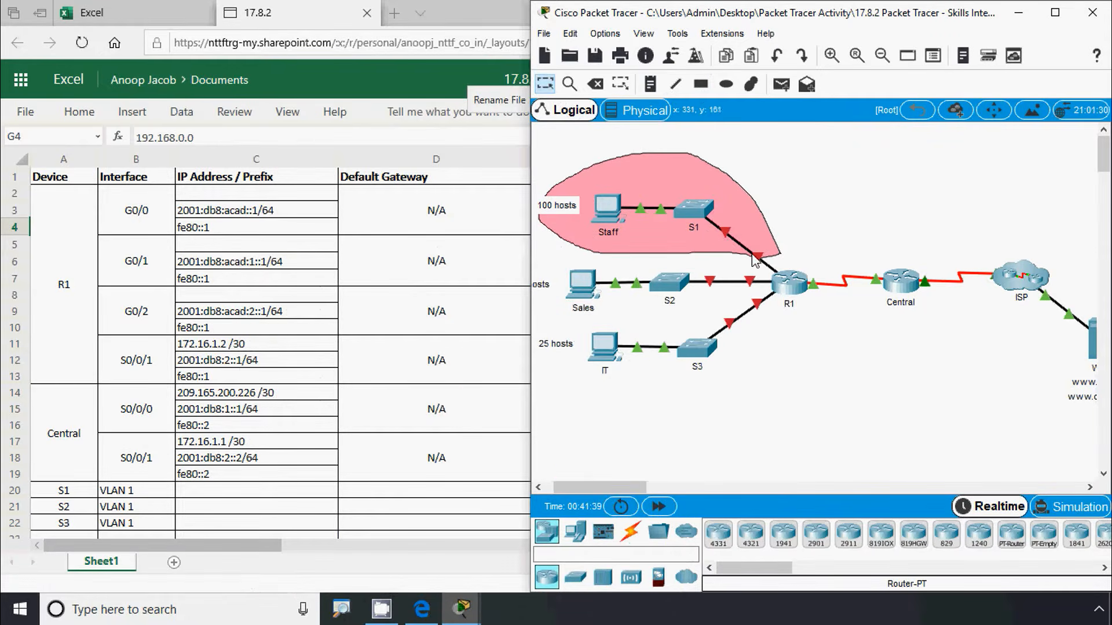
pyautogui.moveTo(763, 258)
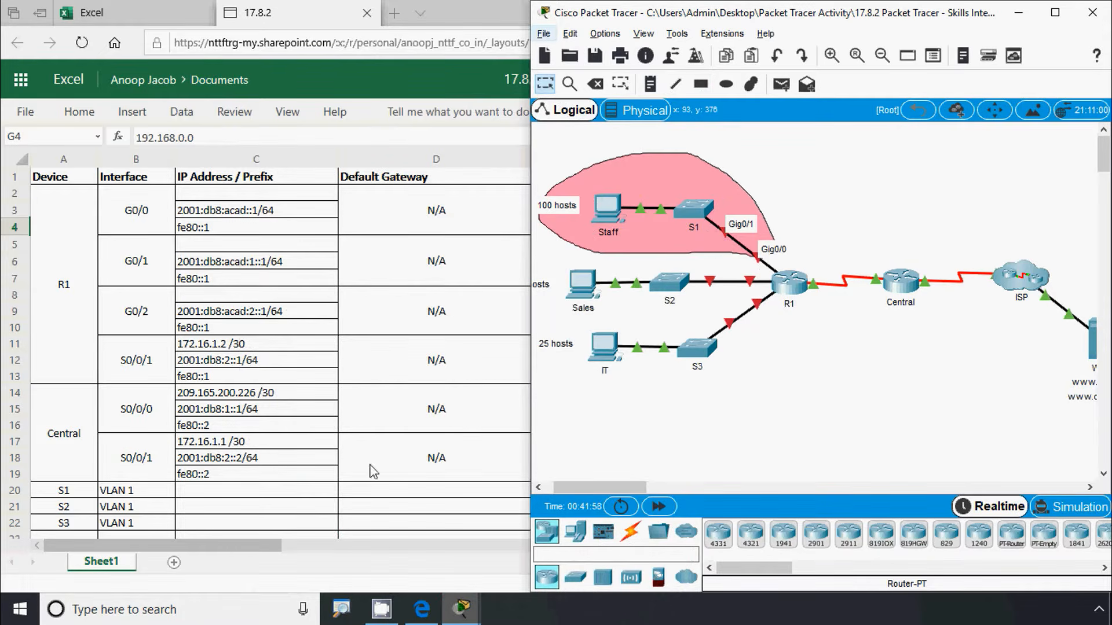
pyautogui.moveTo(251, 545); pyautogui.dragTo(310, 547)
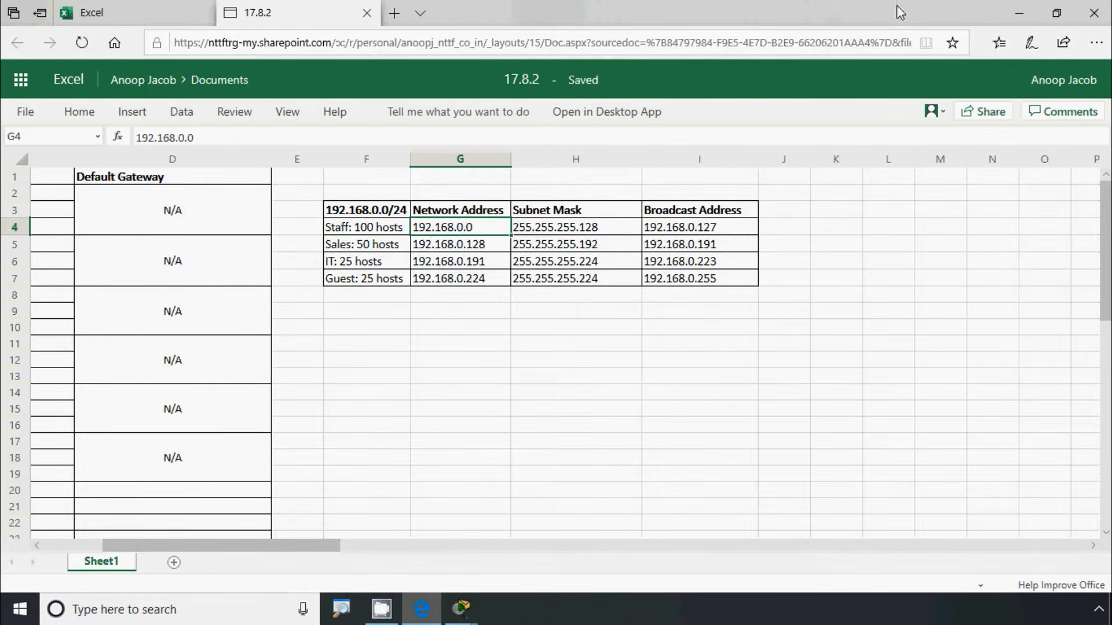
# Enter 192.168.0.1/25 in cell C2 as R1 G0/0's IPv4 address
pyautogui.click(1019, 13)
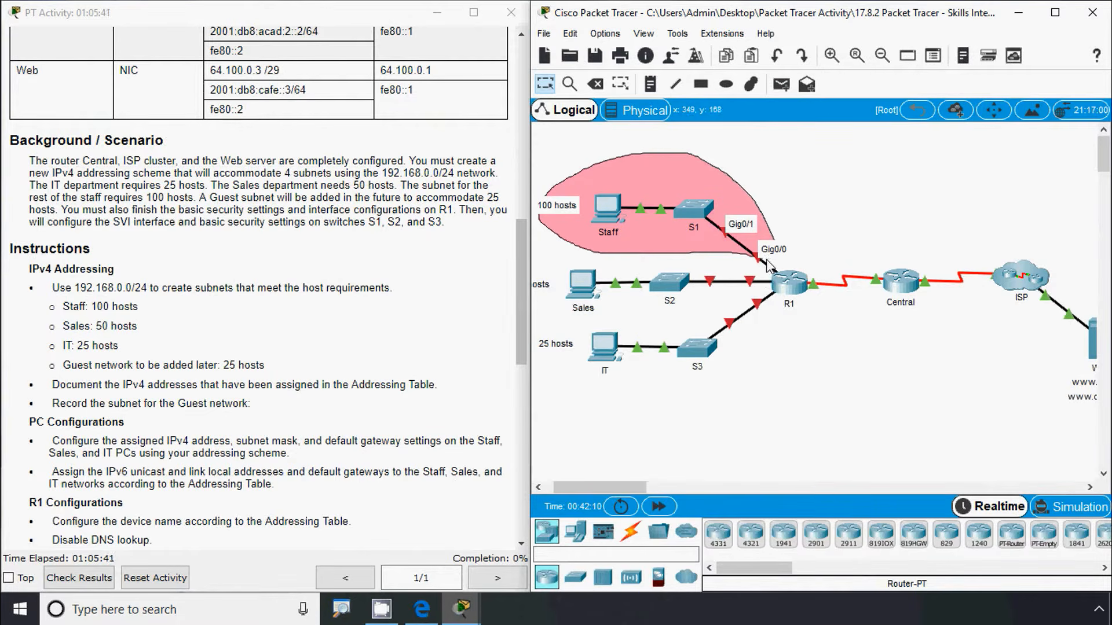
pyautogui.click(421, 610)
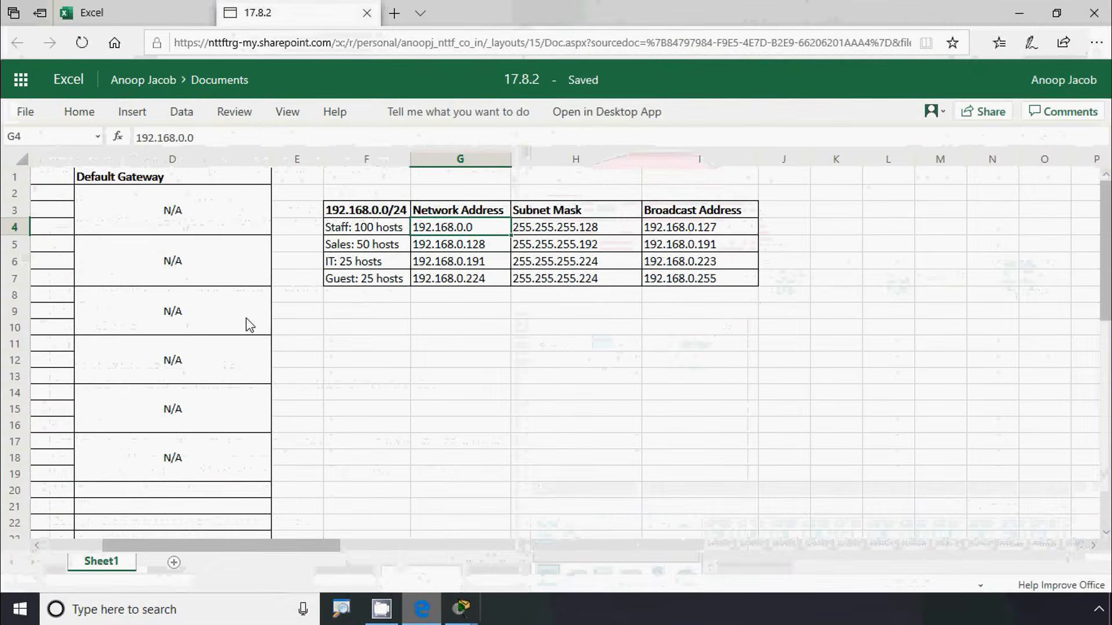
pyautogui.moveTo(308, 551); pyautogui.dragTo(241, 545)
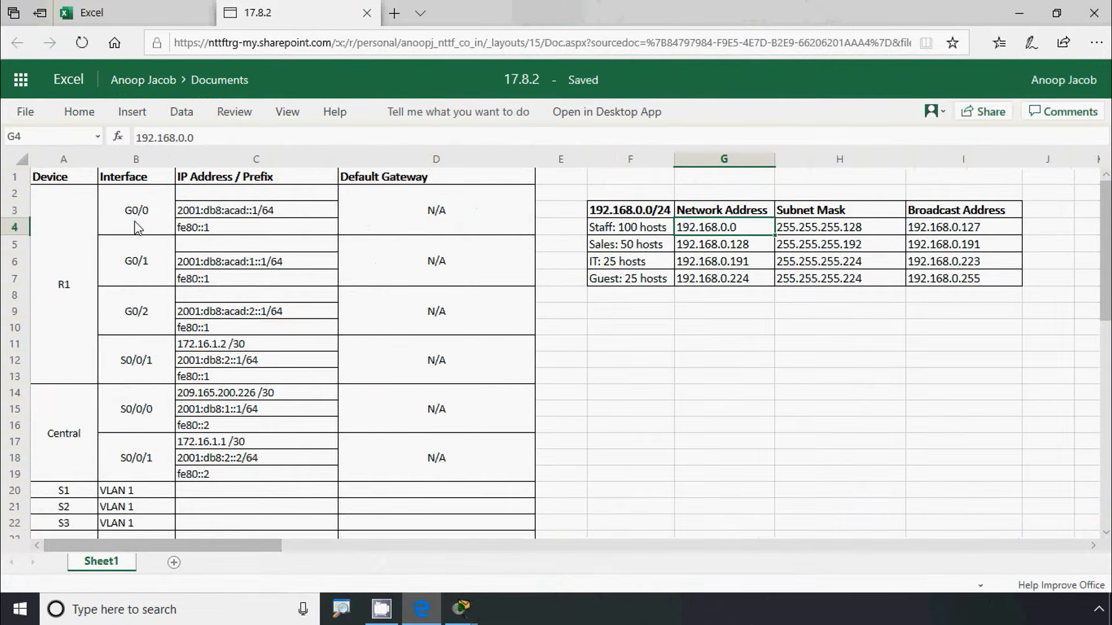
pyautogui.click(193, 199)
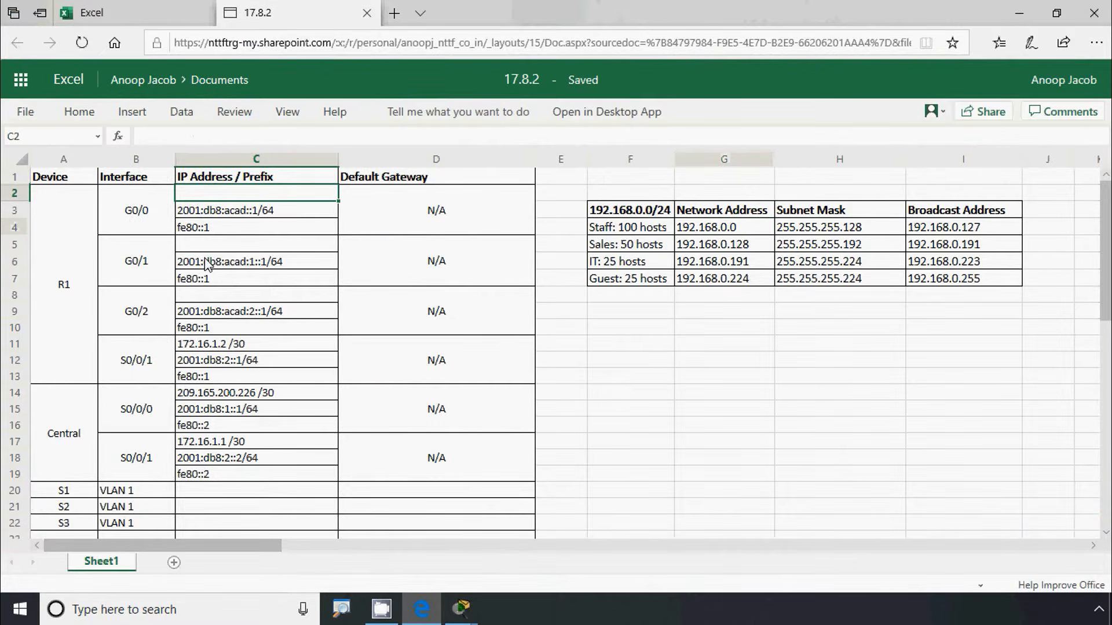
pyautogui.write('192.168.0.1/')
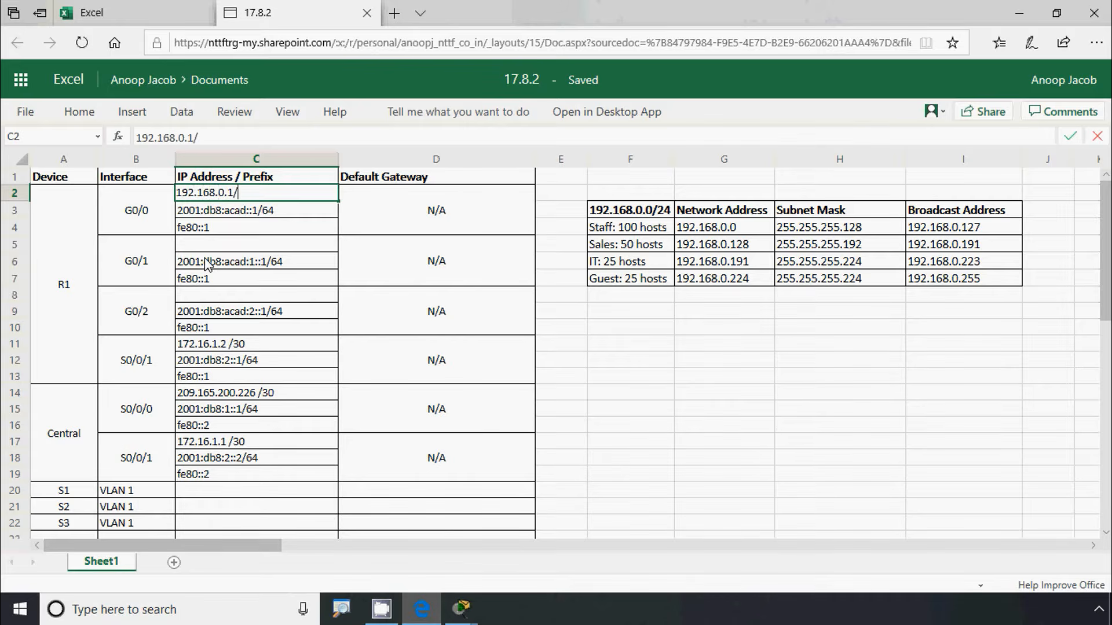
pyautogui.write('25')
pyautogui.click(202, 264)
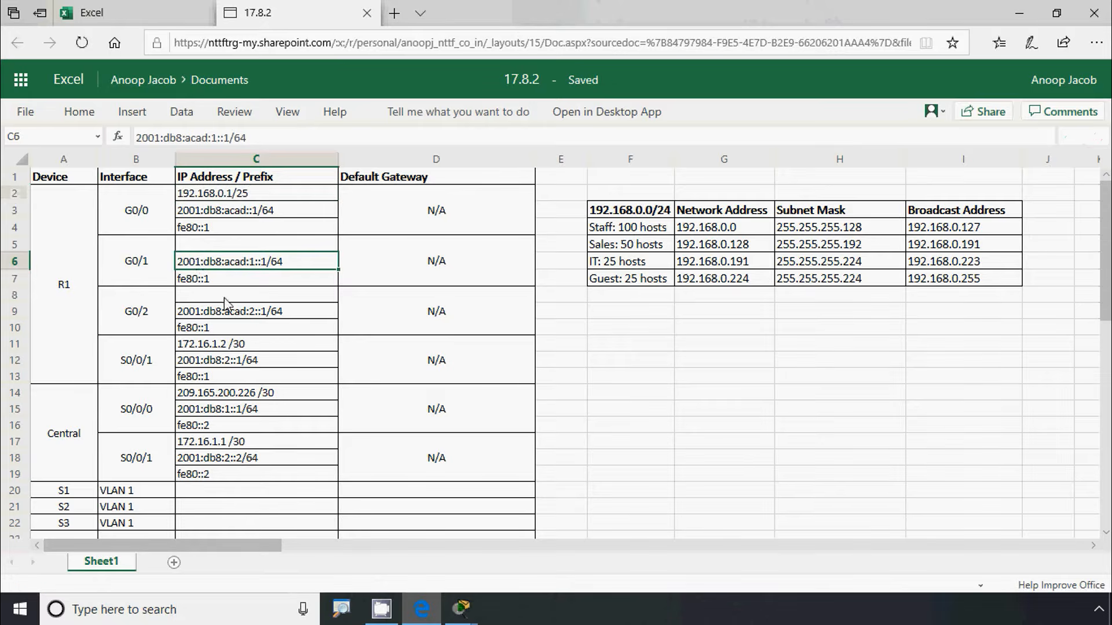
pyautogui.moveTo(463, 611)
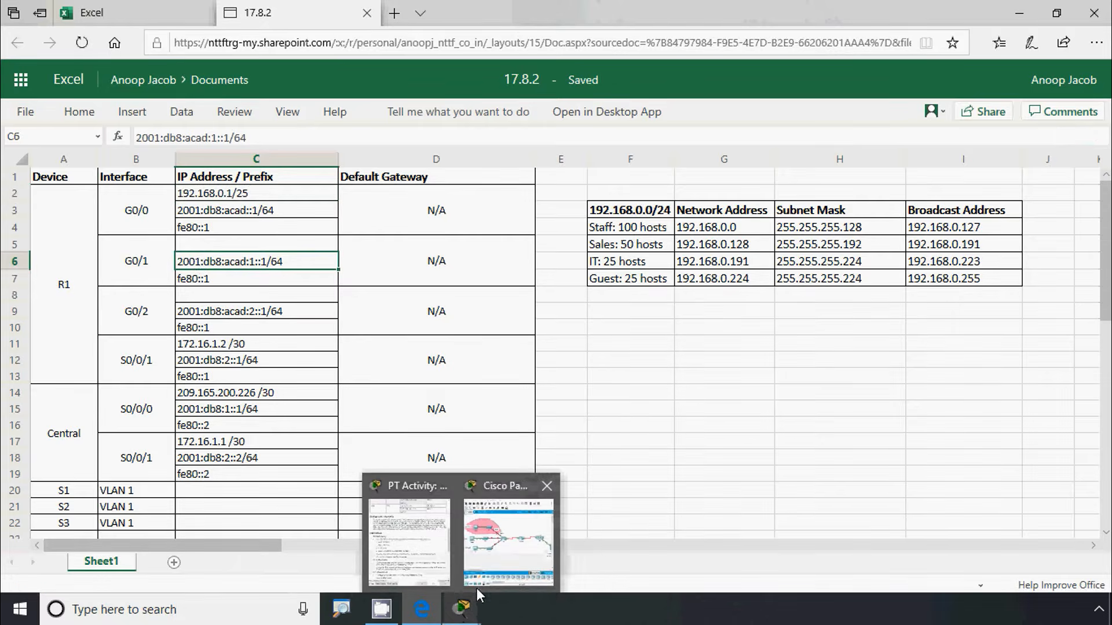
pyautogui.click(509, 550)
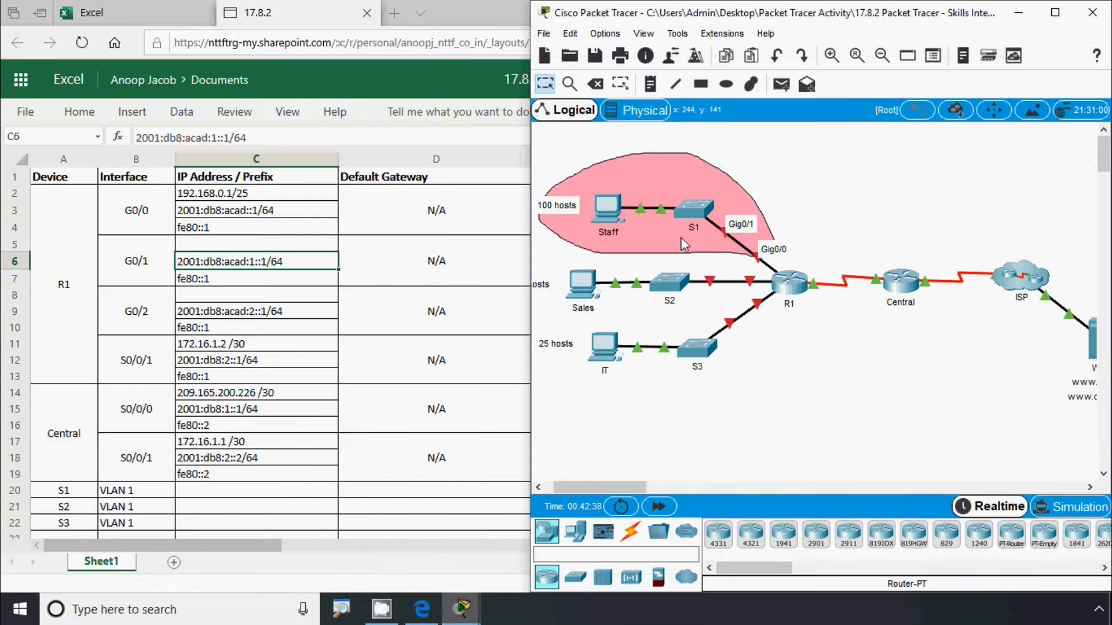
pyautogui.click(256, 197)
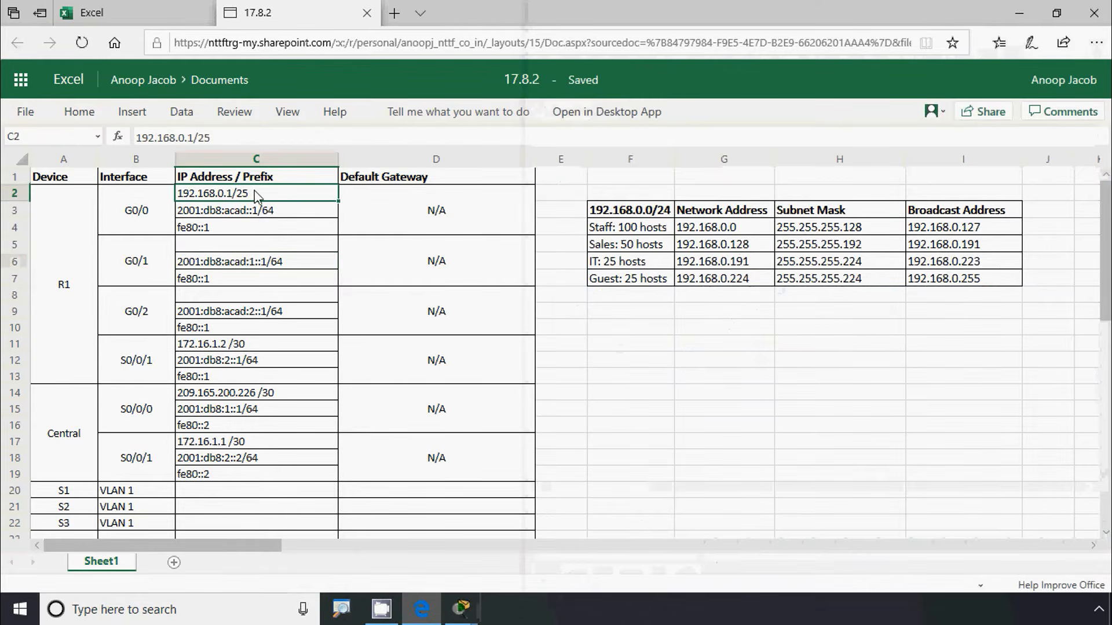
pyautogui.scroll(-3, 254, 278)
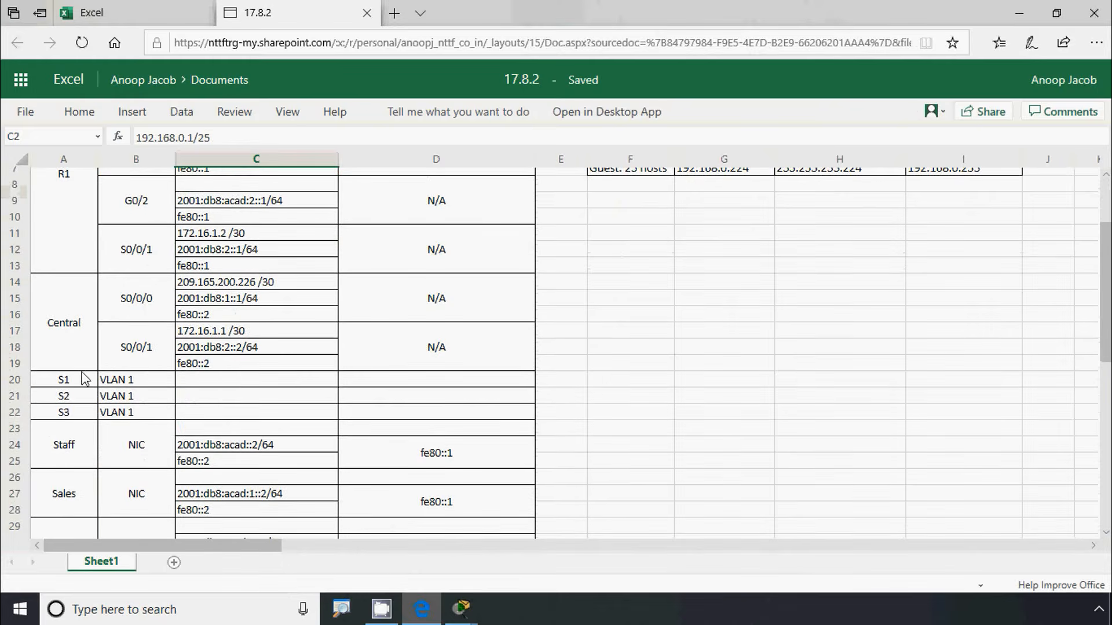
# Set S1's VLAN 1 address in C20 to 192.168.0.2/25
pyautogui.click(195, 385)
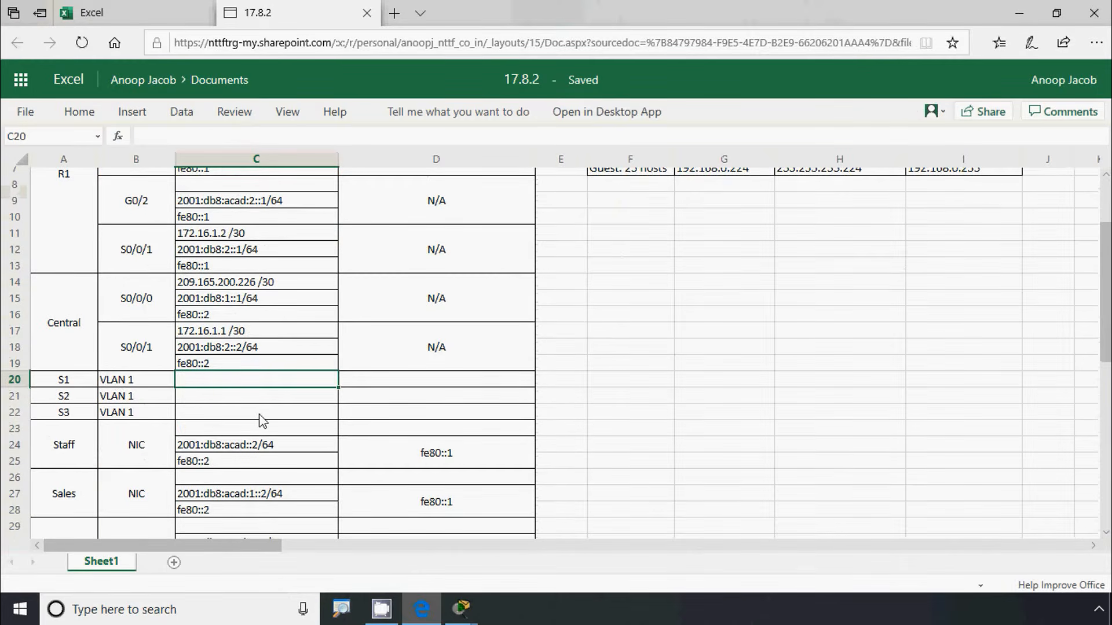
pyautogui.write('192.168.0.1/25')
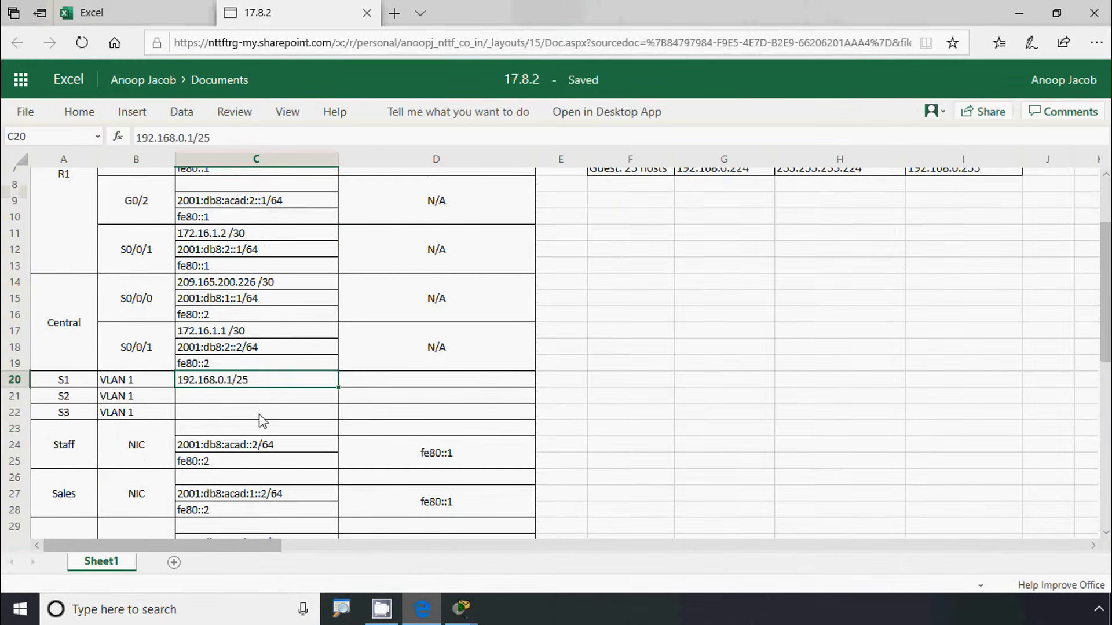
pyautogui.doubleClick(235, 389)
pyautogui.press('BackSpace')
pyautogui.write('2')
pyautogui.press('Return')
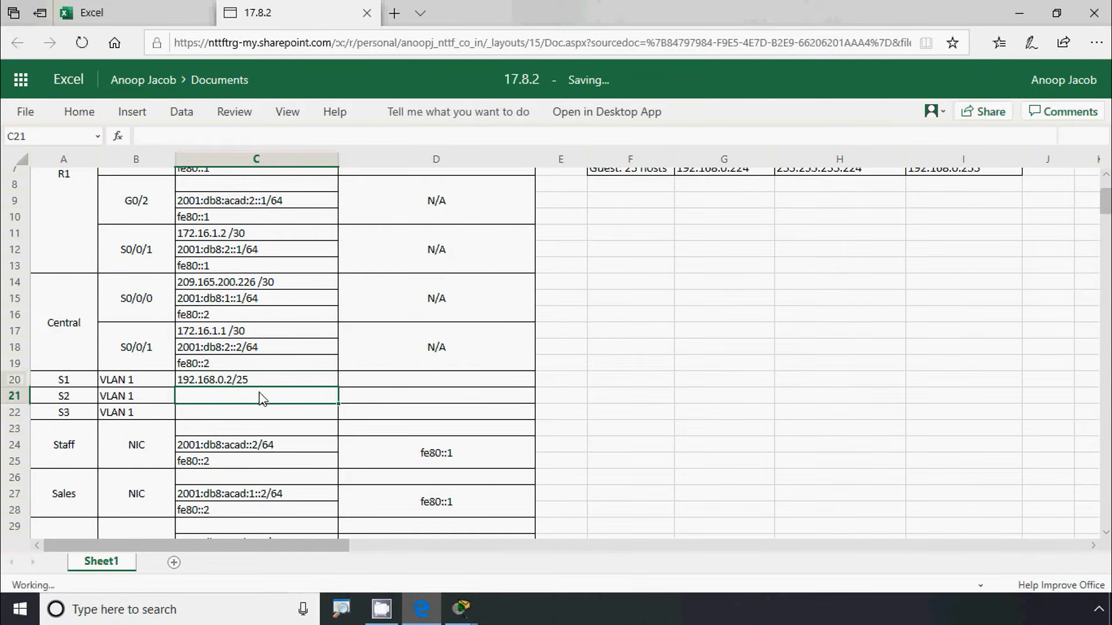
# Set S1's default gateway in D20 to 192.168.0.1
pyautogui.click(346, 381)
pyautogui.scroll(2, 393, 403)
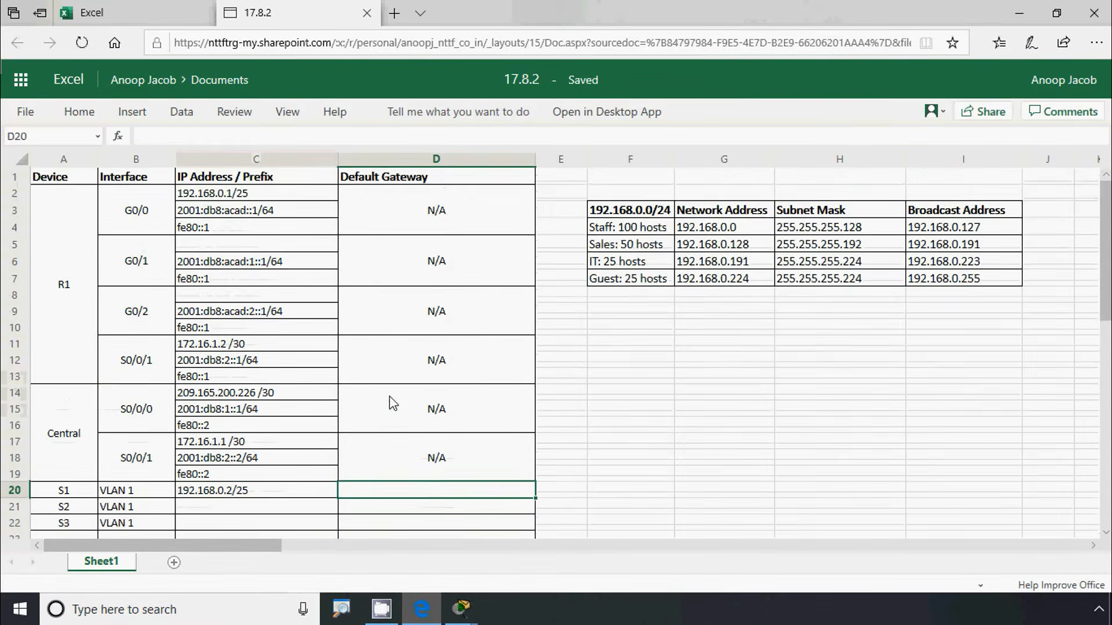
pyautogui.scroll(-4, 390, 403)
pyautogui.write('192.168.0.1/25')
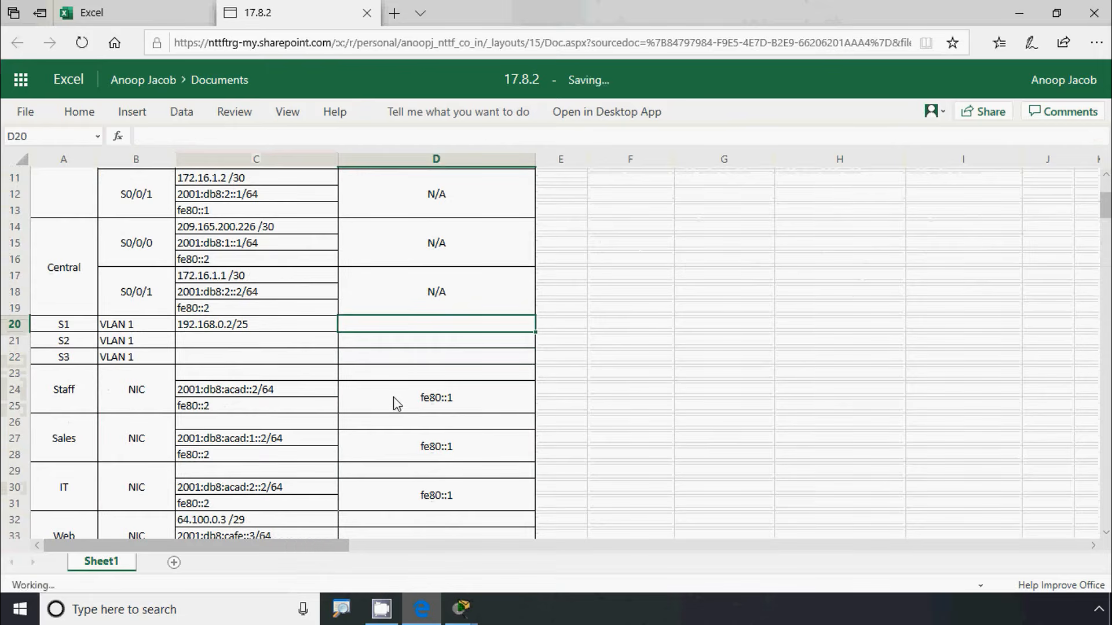
pyautogui.doubleClick(417, 329)
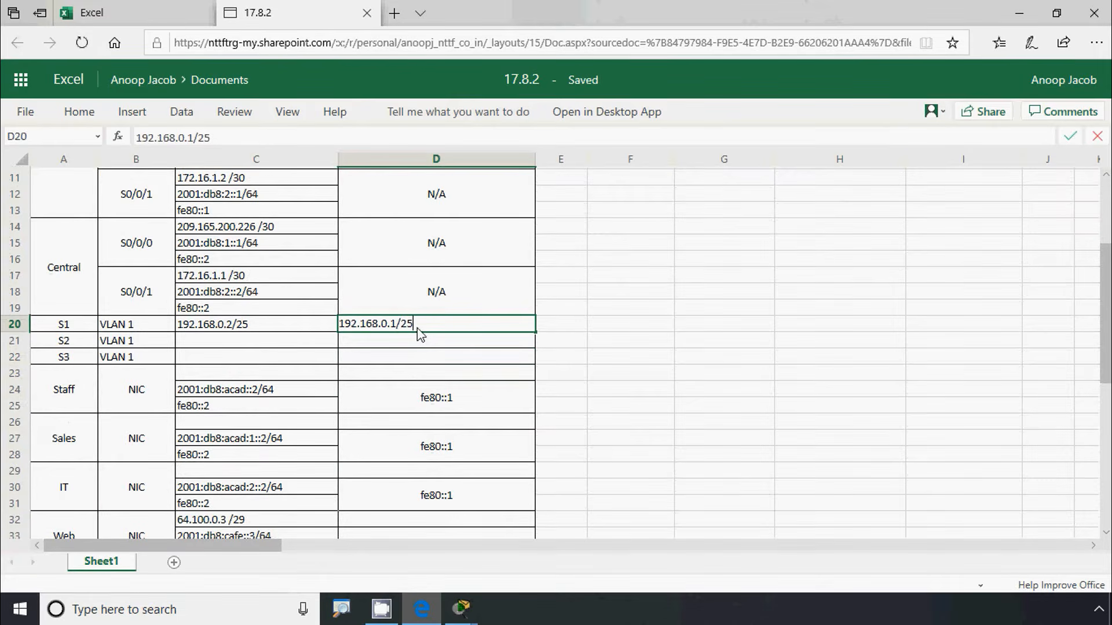
pyautogui.click(412, 367)
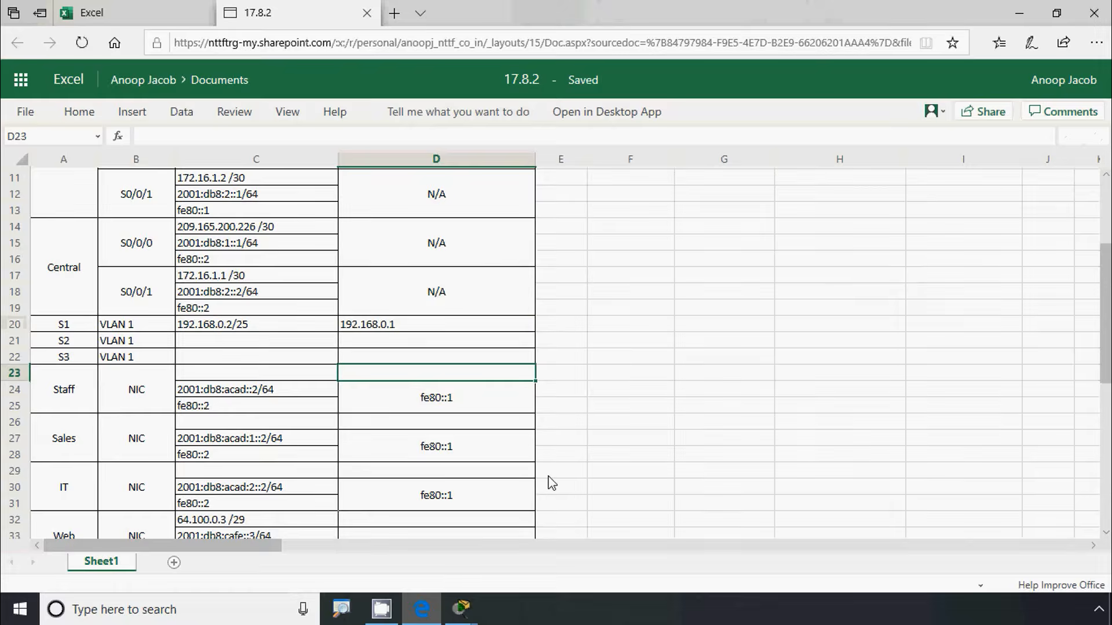
pyautogui.hotkey('alt', 'Tab')
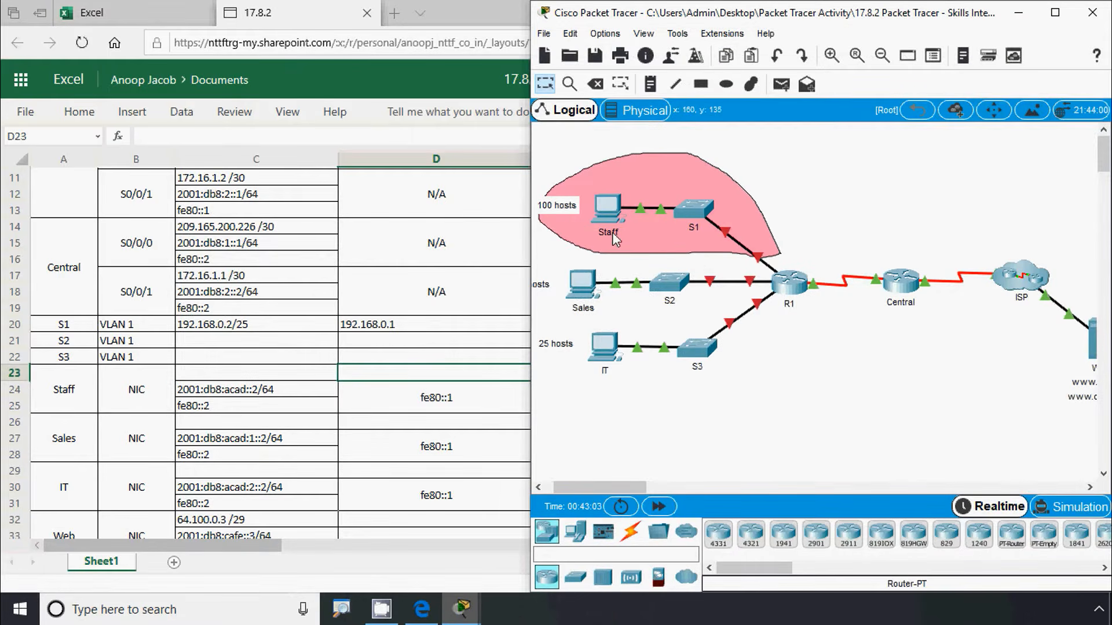
pyautogui.click(148, 390)
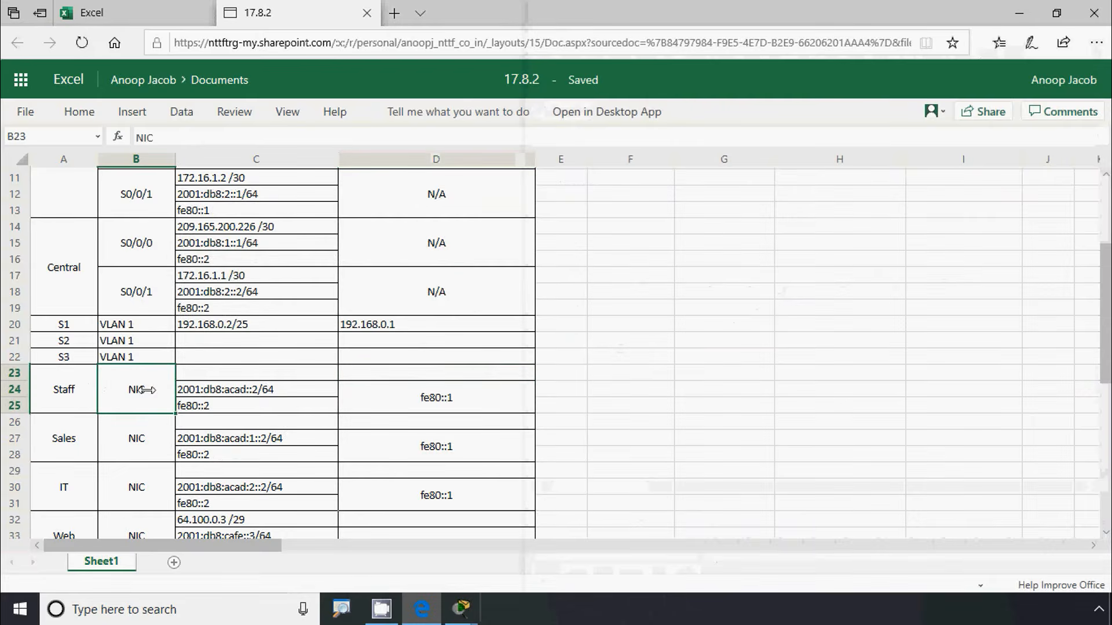
# Enter 192.168.0.3/25 as the Staff PC's address in C23
pyautogui.click(210, 373)
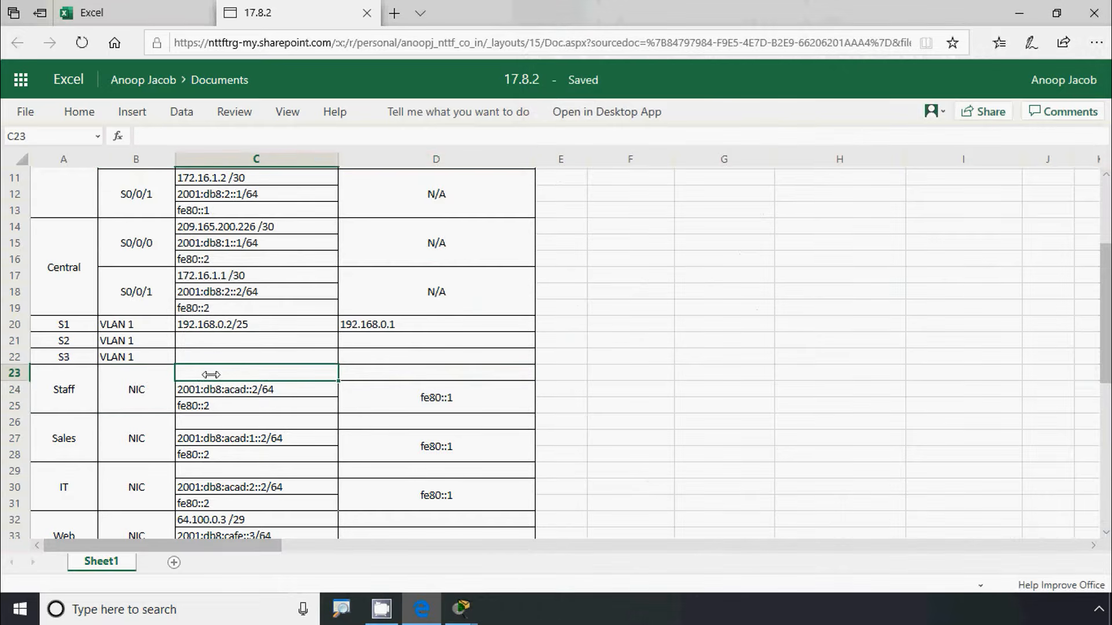
pyautogui.write('192.168.0.1/25')
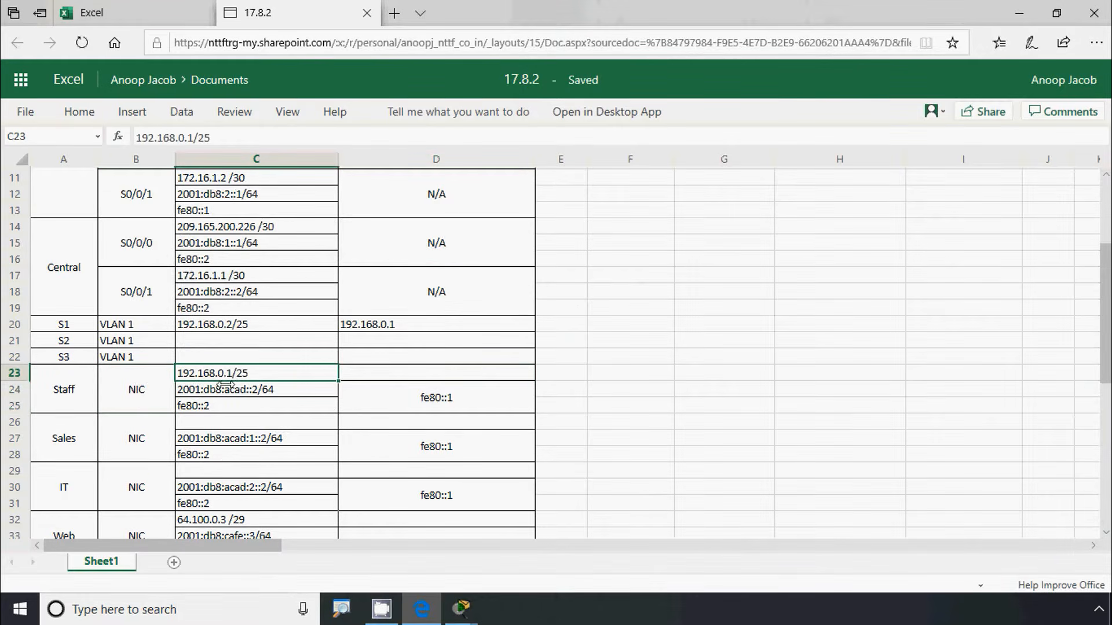
pyautogui.doubleClick(231, 373)
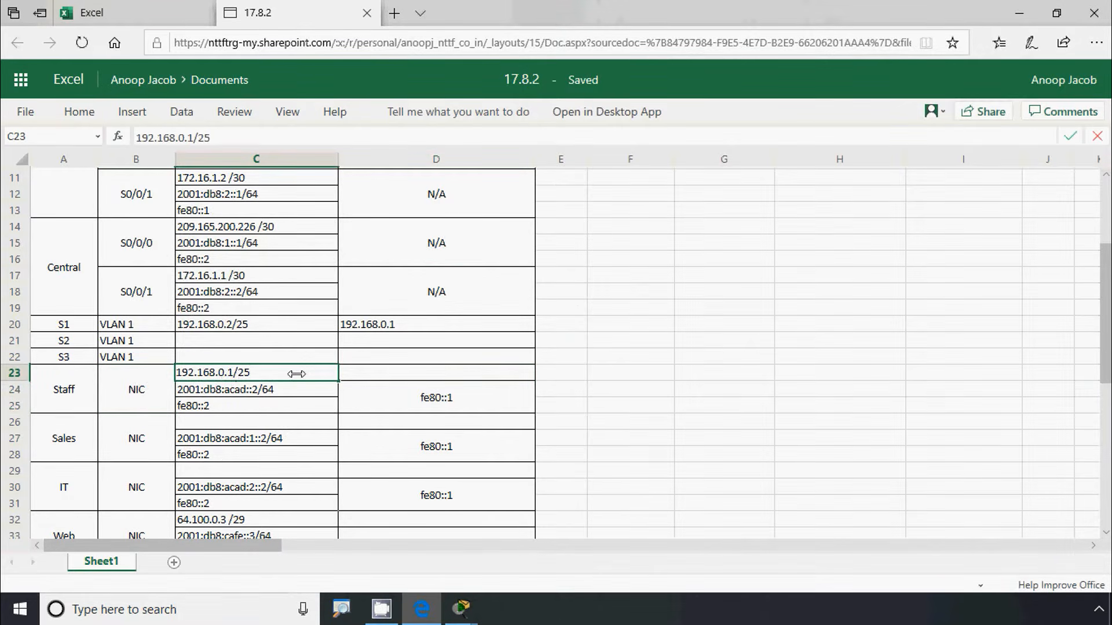
pyautogui.press('BackSpace')
pyautogui.click(347, 371)
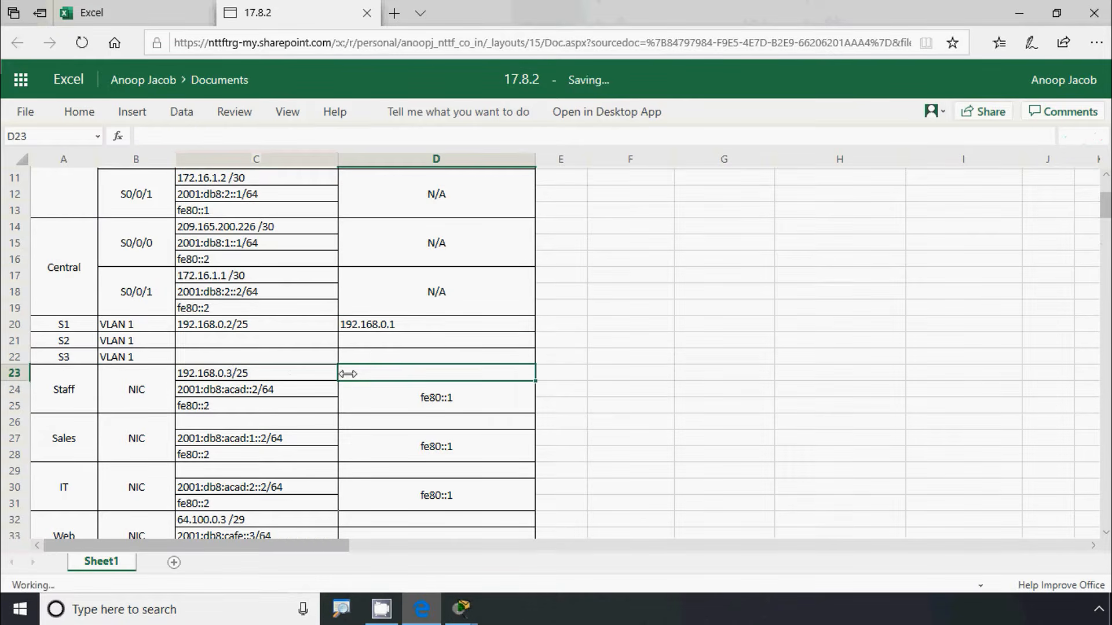
# Copy gateway 192.168.0.1 into the Staff PC's gateway cell D23
pyautogui.click(371, 325)
pyautogui.hotkey('ctrl', 'c')
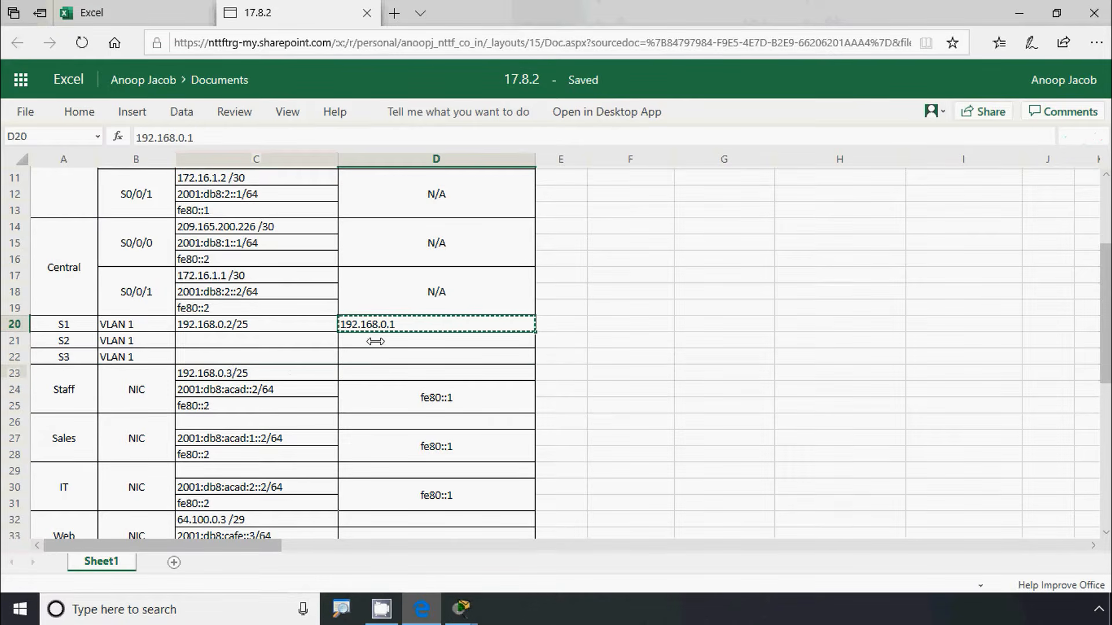
pyautogui.click(356, 368)
pyautogui.hotkey('ctrl', 'v')
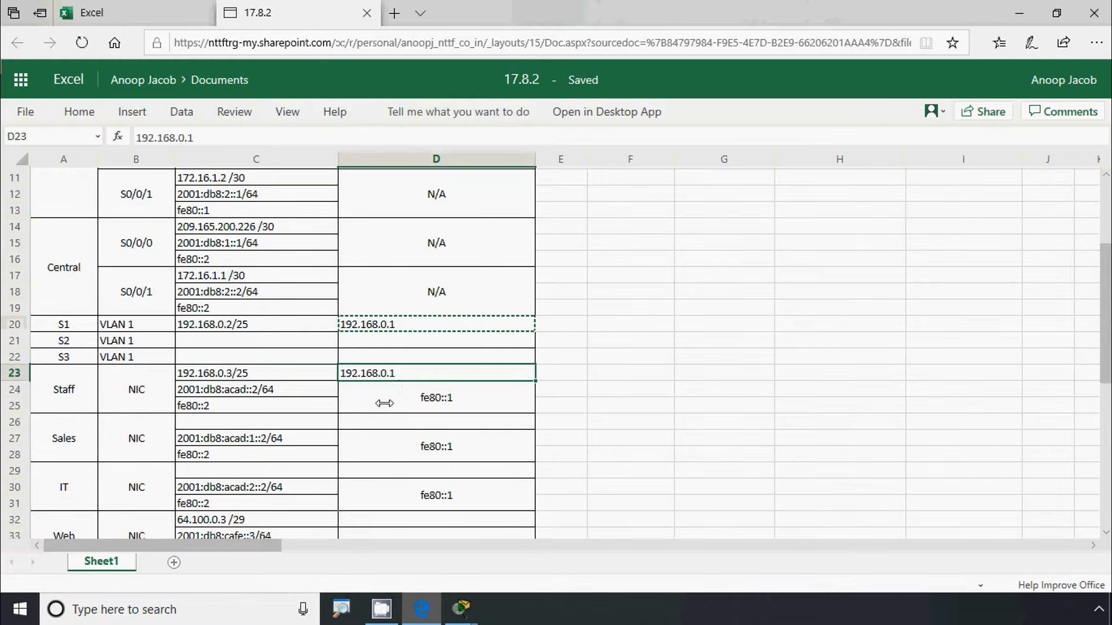
pyautogui.click(387, 400)
pyautogui.hotkey('alt', 'Tab')
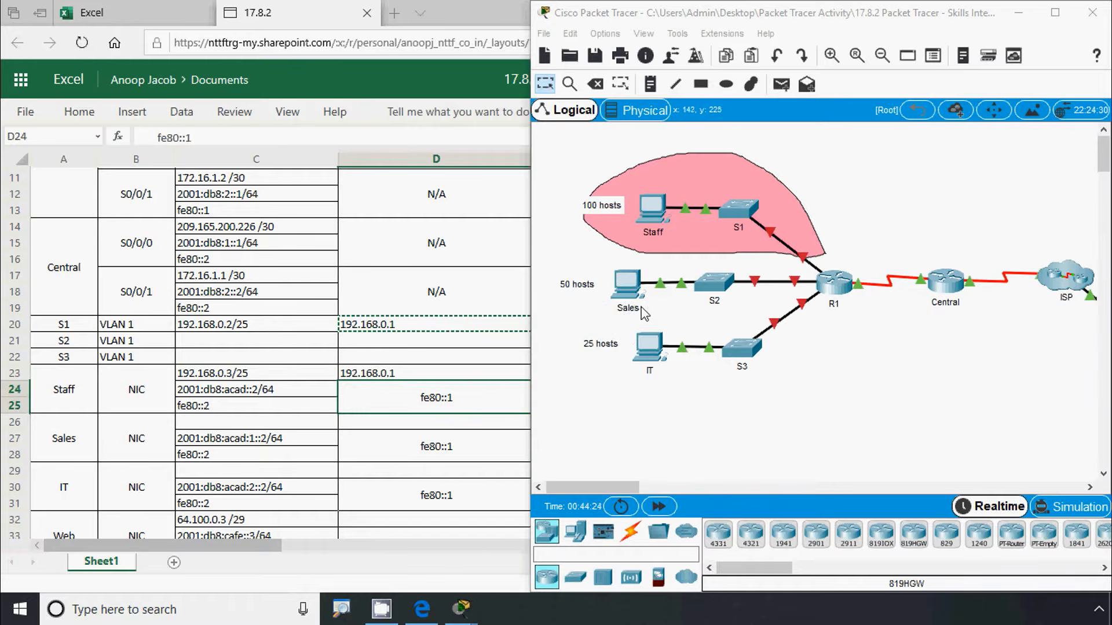
# Choose the rectangle shape with a light blue fill colour
pyautogui.click(823, 351)
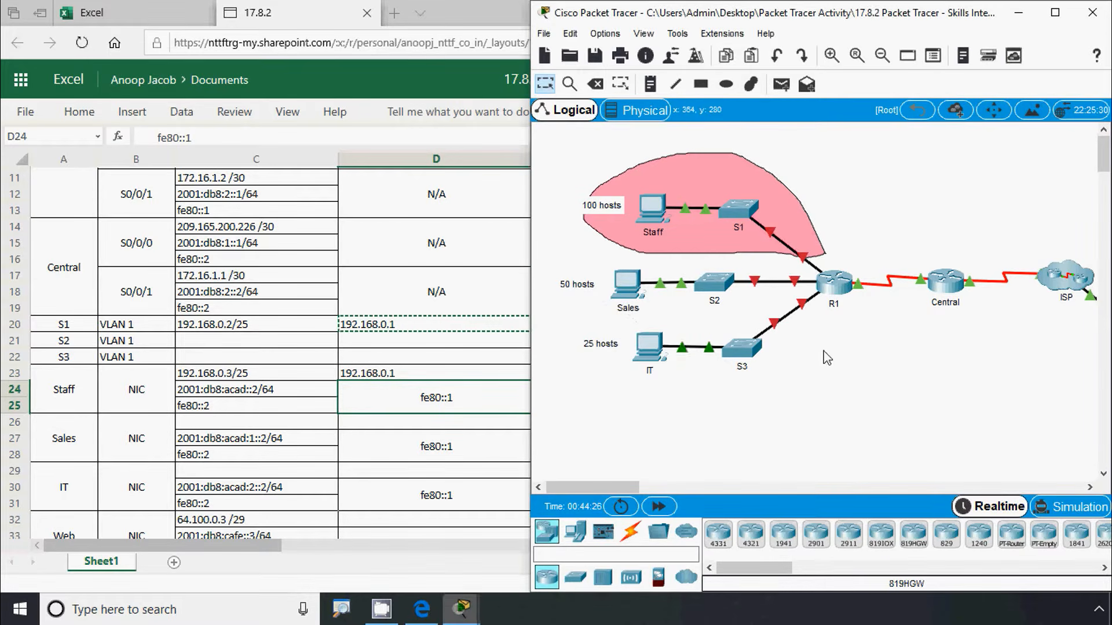
pyautogui.moveTo(796, 289)
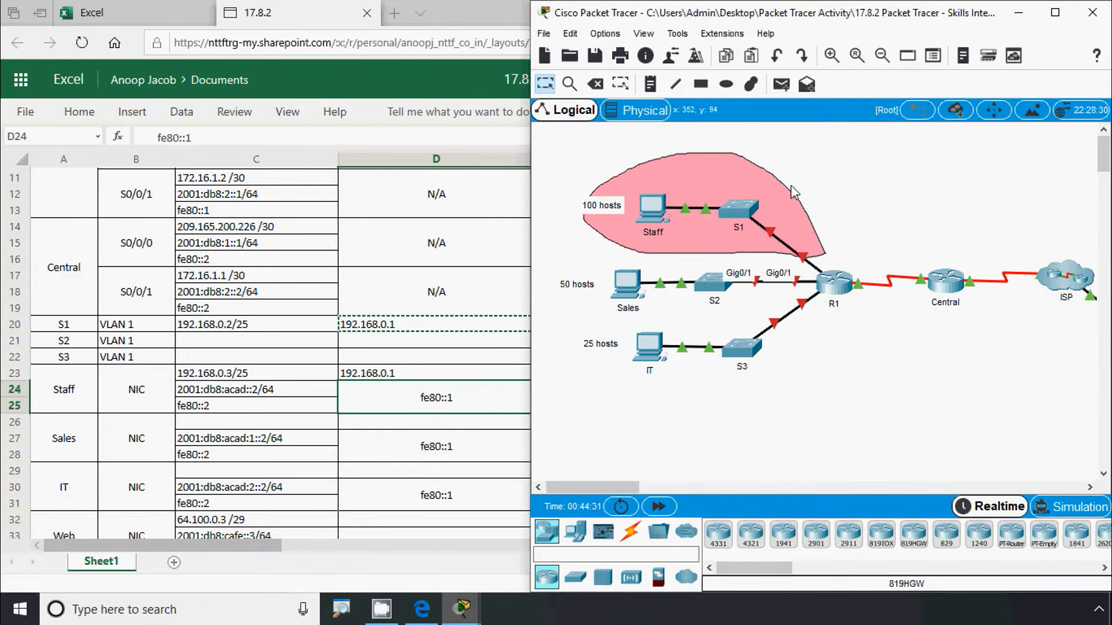
pyautogui.click(709, 88)
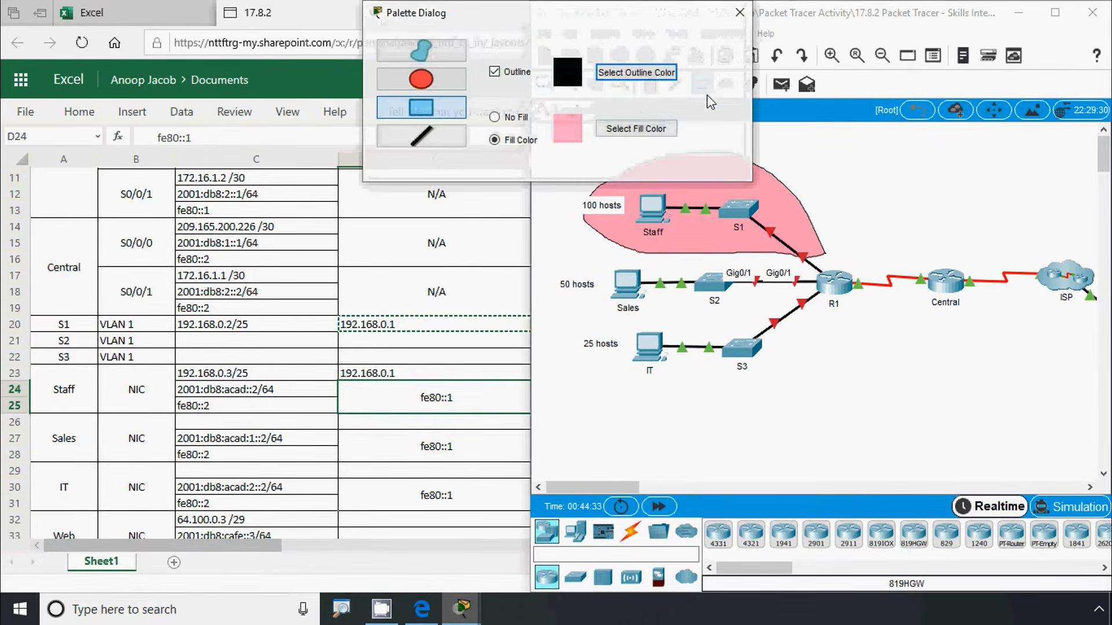
pyautogui.click(636, 128)
pyautogui.click(596, 259)
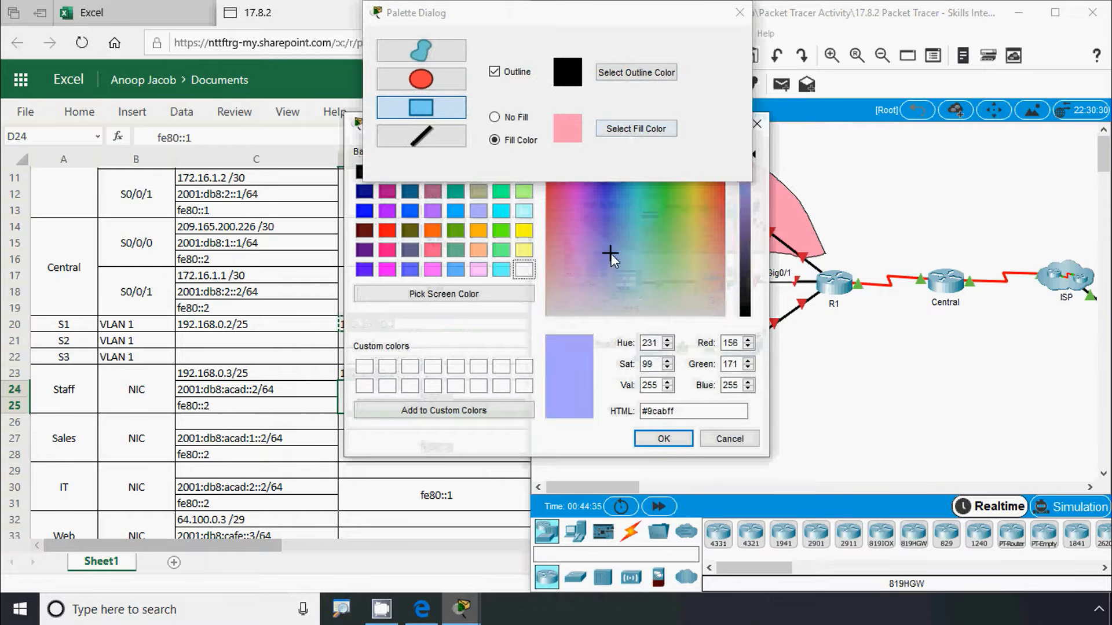
pyautogui.click(664, 439)
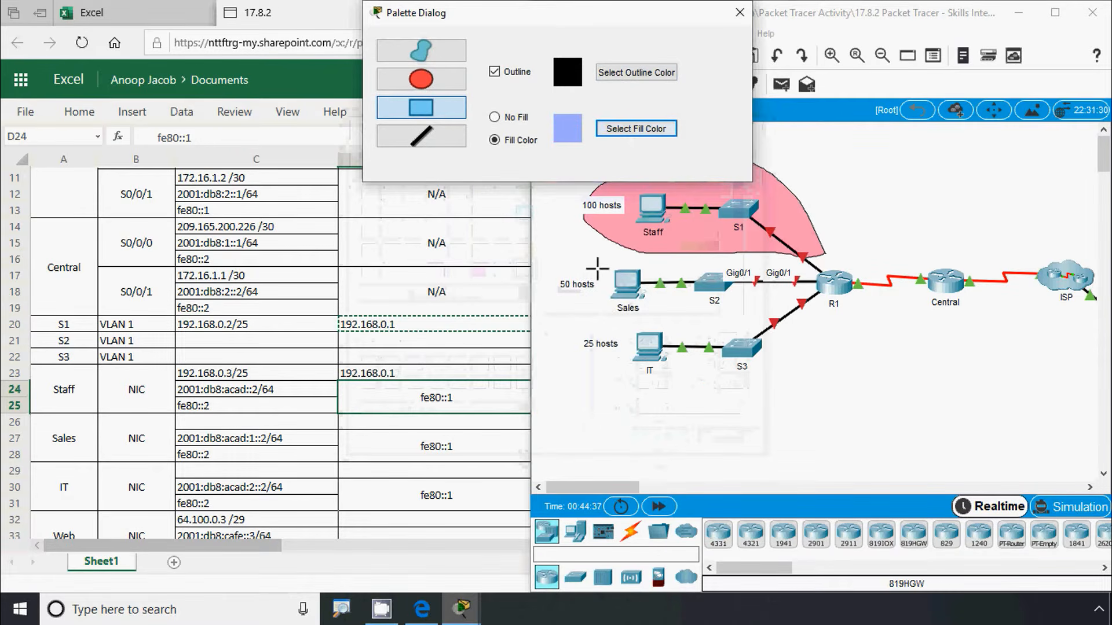
# Draw the light blue rectangle around the Sales PC and S2, undoing a misplaced first attempt
pyautogui.moveTo(589, 256)
pyautogui.mouseDown()
pyautogui.moveTo(602, 284)
pyautogui.moveTo(745, 321)
pyautogui.moveTo(794, 323)
pyautogui.moveTo(791, 313)
pyautogui.mouseUp()
pyautogui.hotkey('ctrl', 'z')
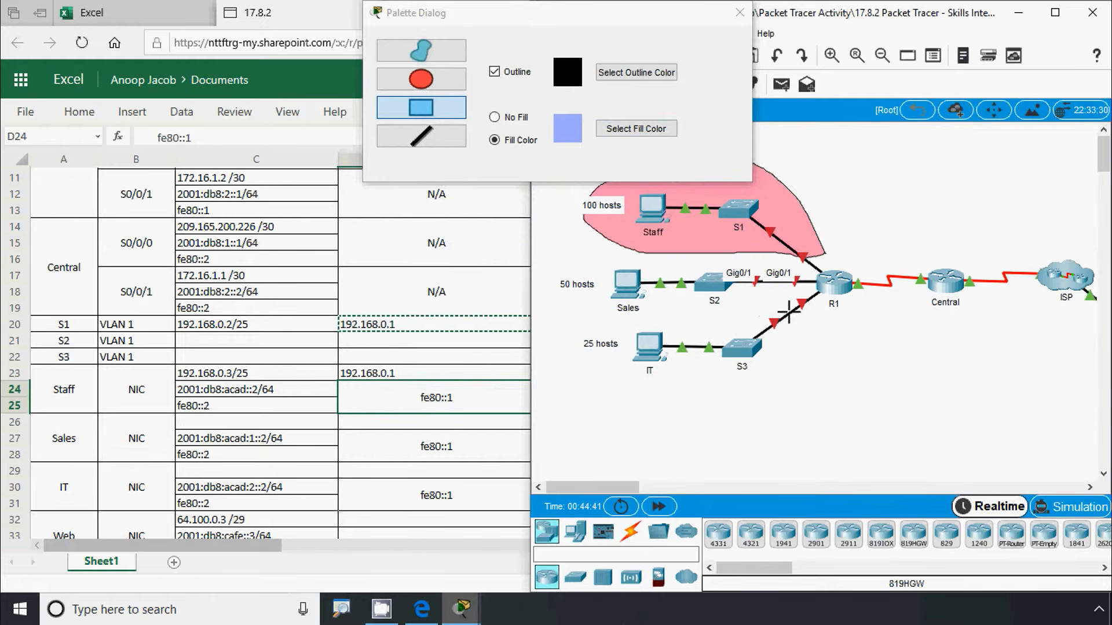
pyautogui.moveTo(579, 256); pyautogui.dragTo(802, 308)
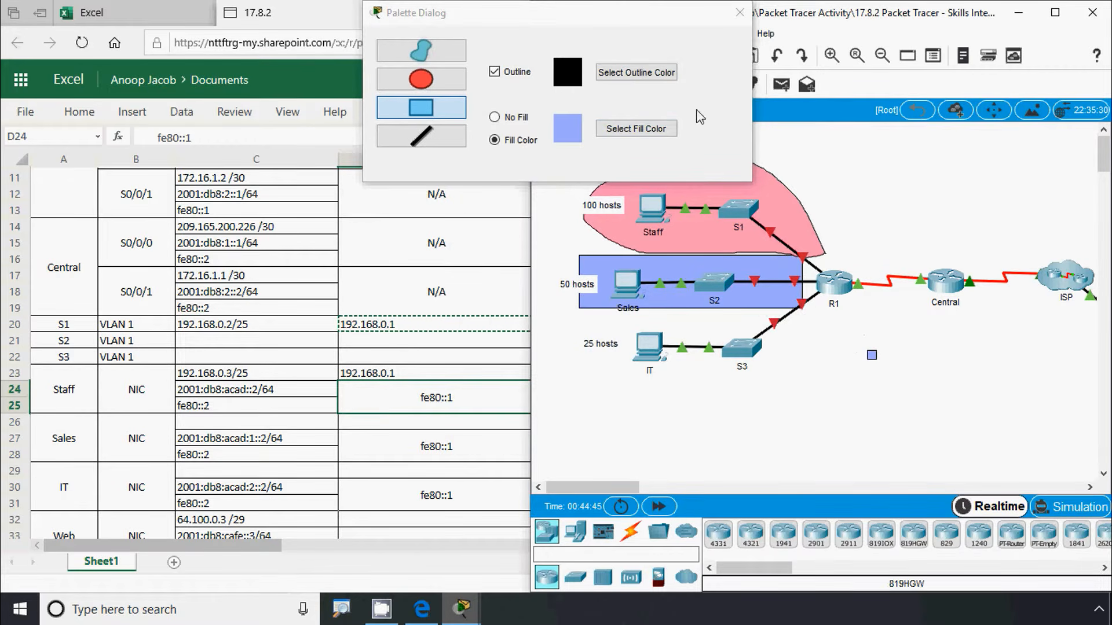
pyautogui.click(740, 12)
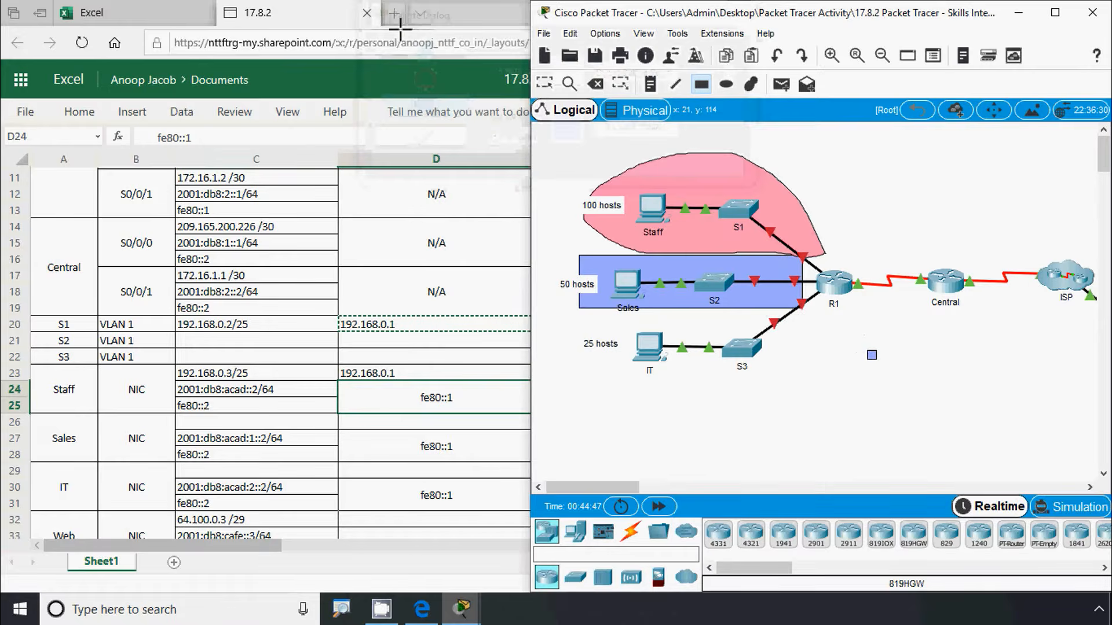
# Check the Sales subnet row (192.168.0.128, 255.255.255.192) and glance at the activity instructions
pyautogui.click(319, 14)
pyautogui.scroll(3, 498, 347)
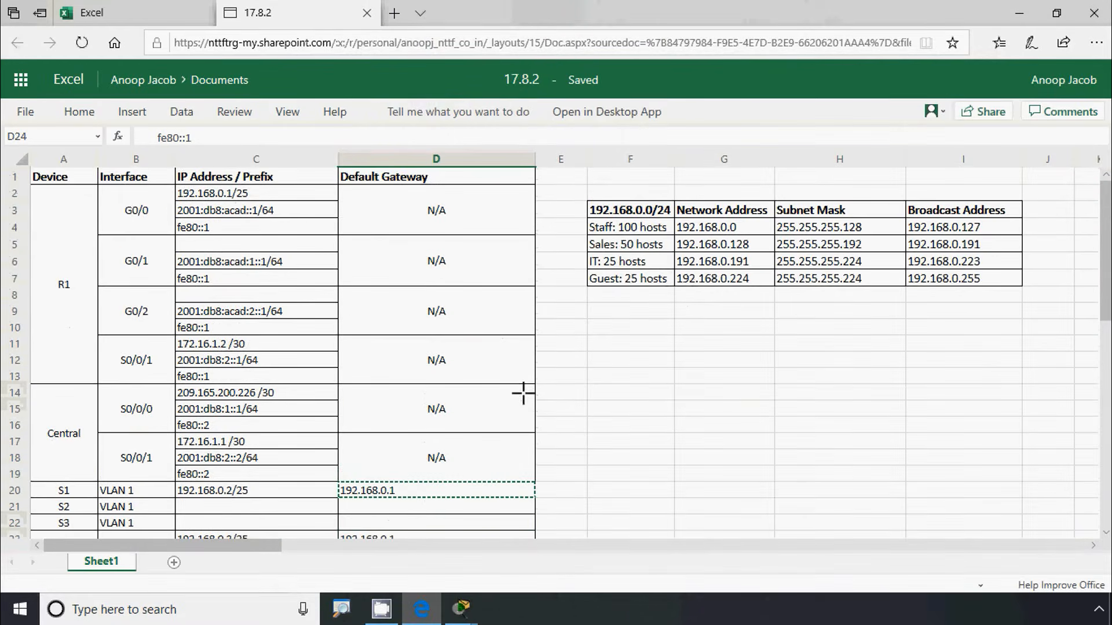
pyautogui.click(615, 248)
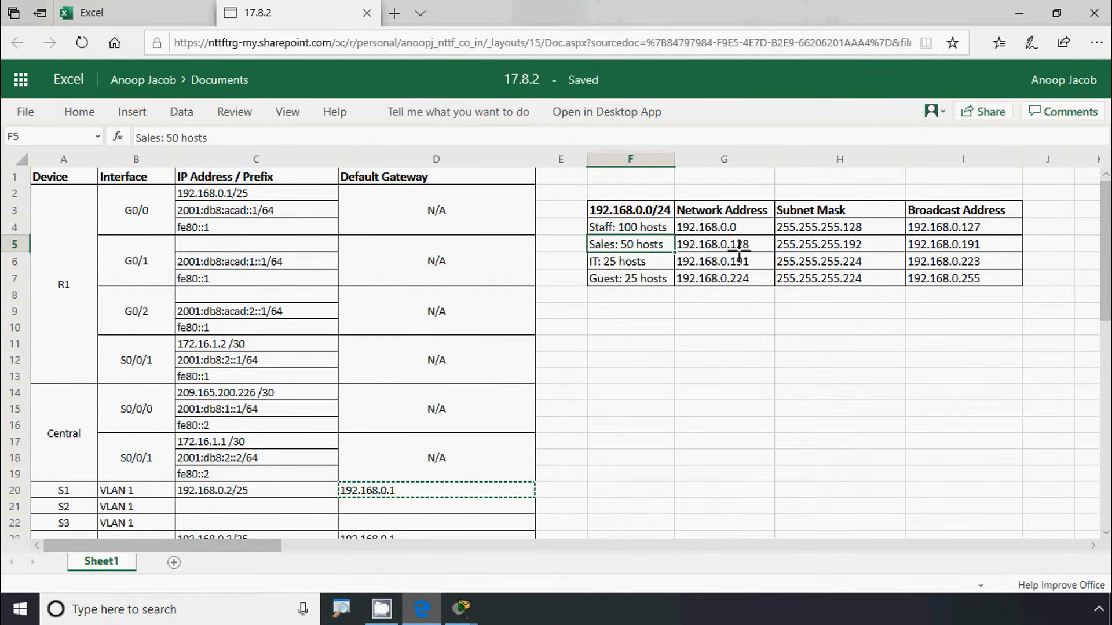
pyautogui.hotkey('alt', 'Tab')
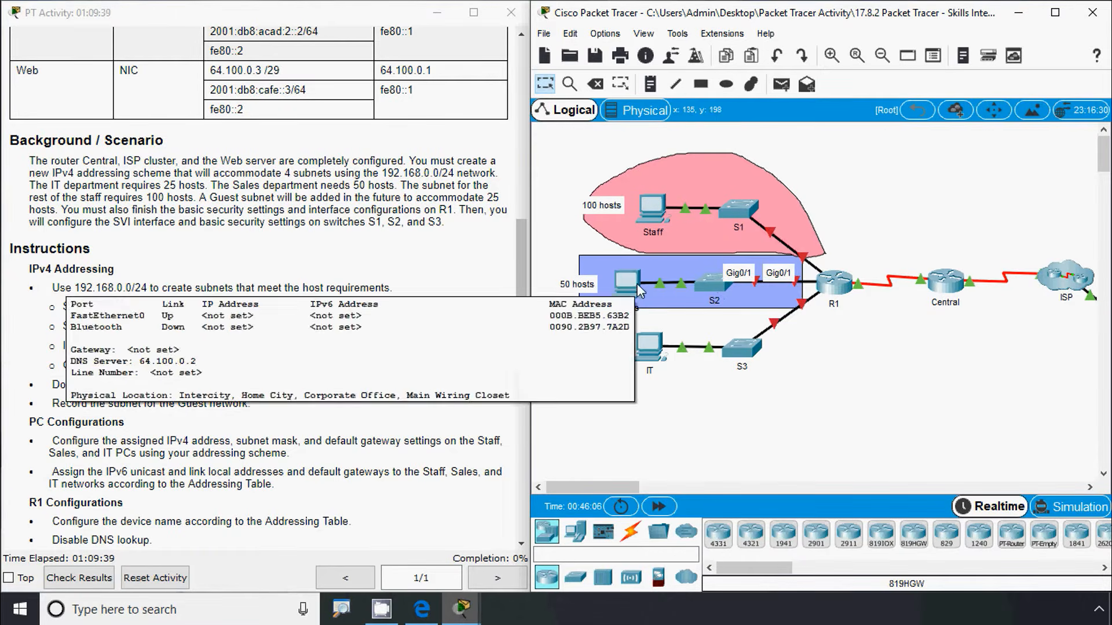
pyautogui.click(430, 615)
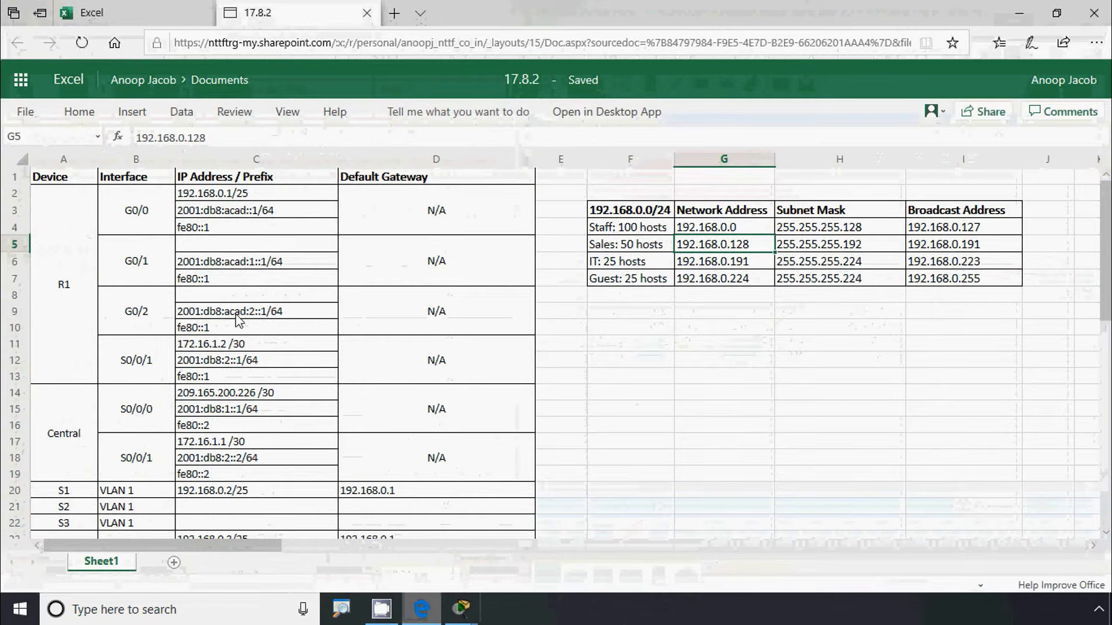
# Enter 192.168.0.129/26 as R1 G0/1's IPv4 address in C5
pyautogui.click(70, 296)
pyautogui.click(128, 278)
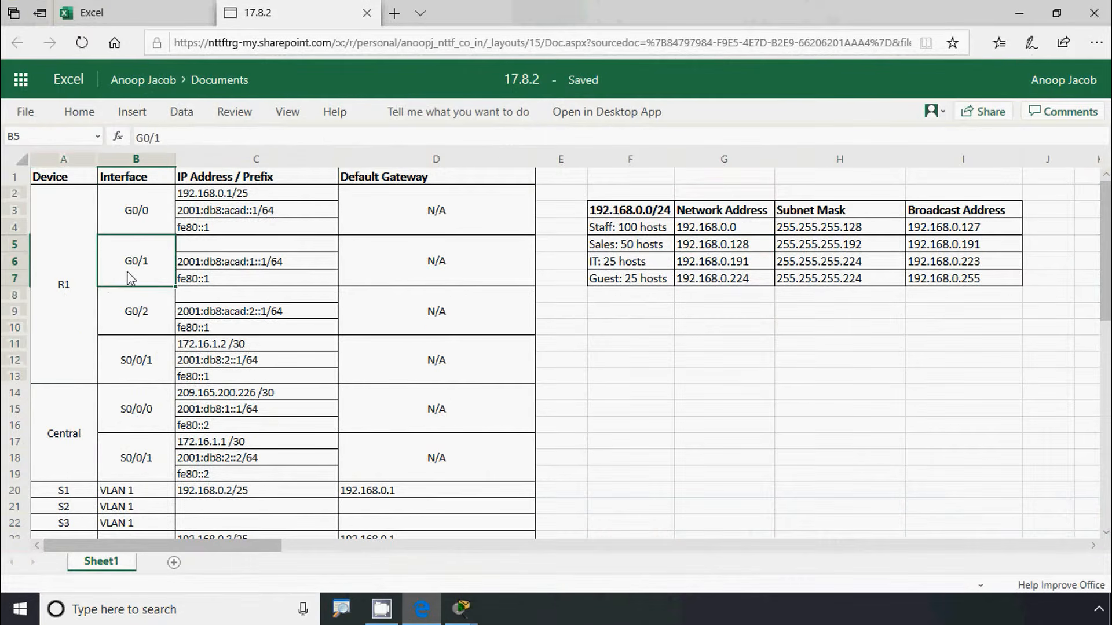
pyautogui.click(203, 246)
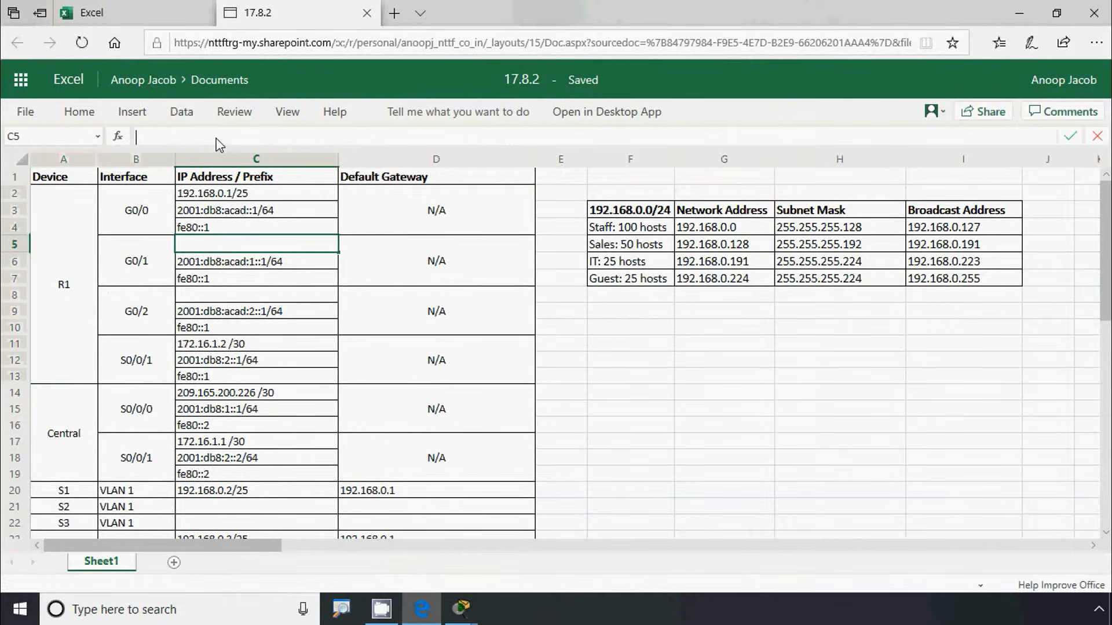
pyautogui.hotkey('ctrl', 'v')
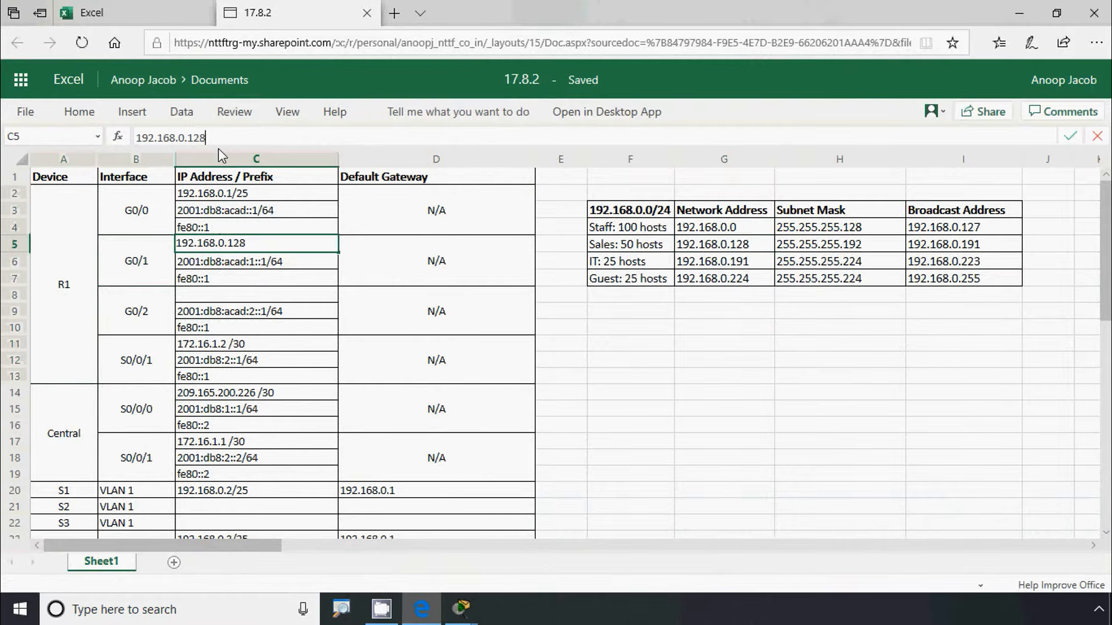
pyautogui.press('BackSpace')
pyautogui.write('9')
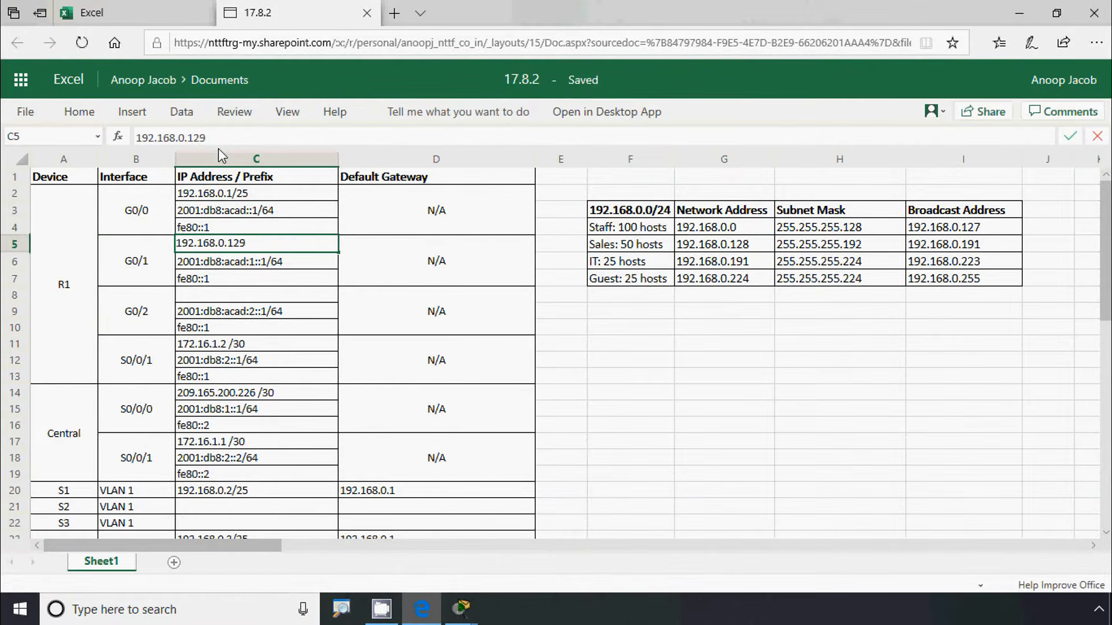
pyautogui.write('/26')
pyautogui.click(313, 297)
pyautogui.click(255, 253)
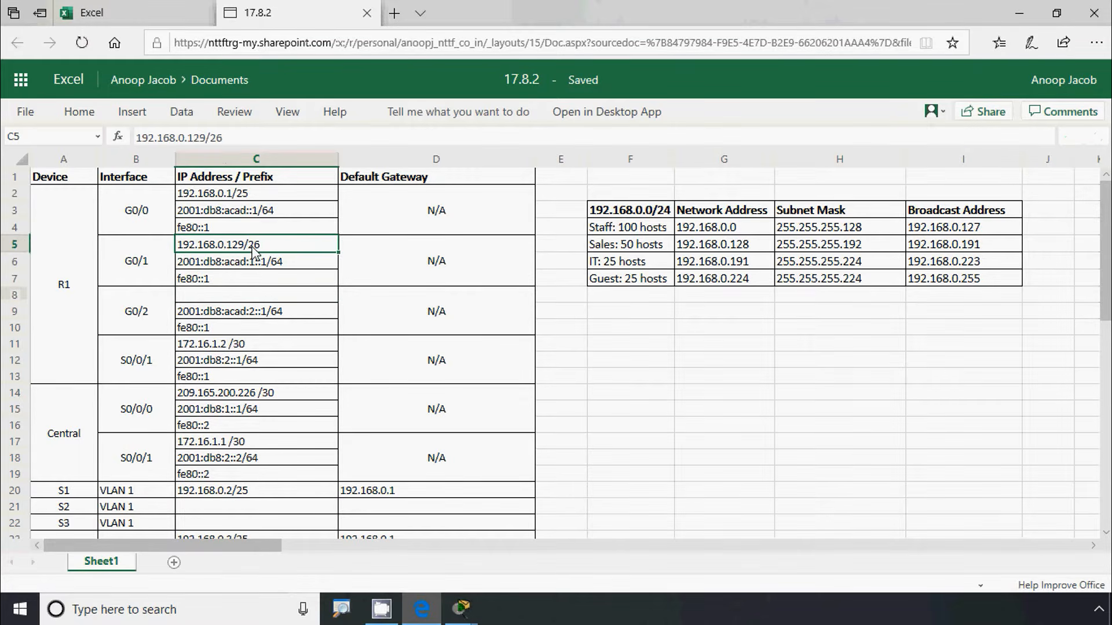
pyautogui.scroll(-3, 249, 267)
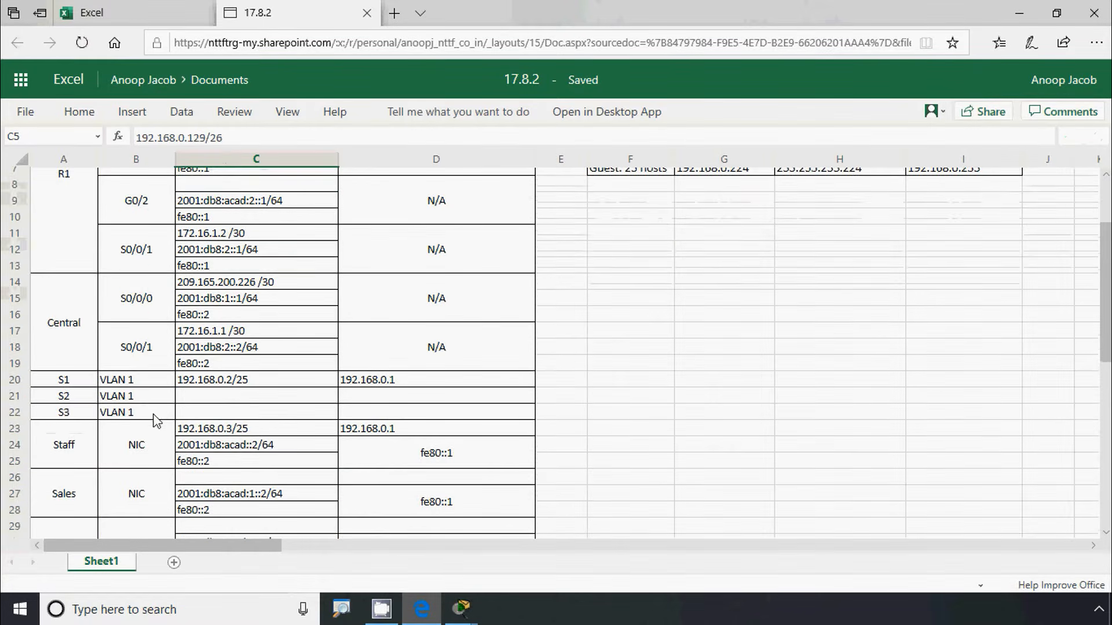
# Set S2's VLAN 1 address in C21 to 192.168.0.130/26
pyautogui.click(189, 404)
pyautogui.hotkey('ctrl', 'v')
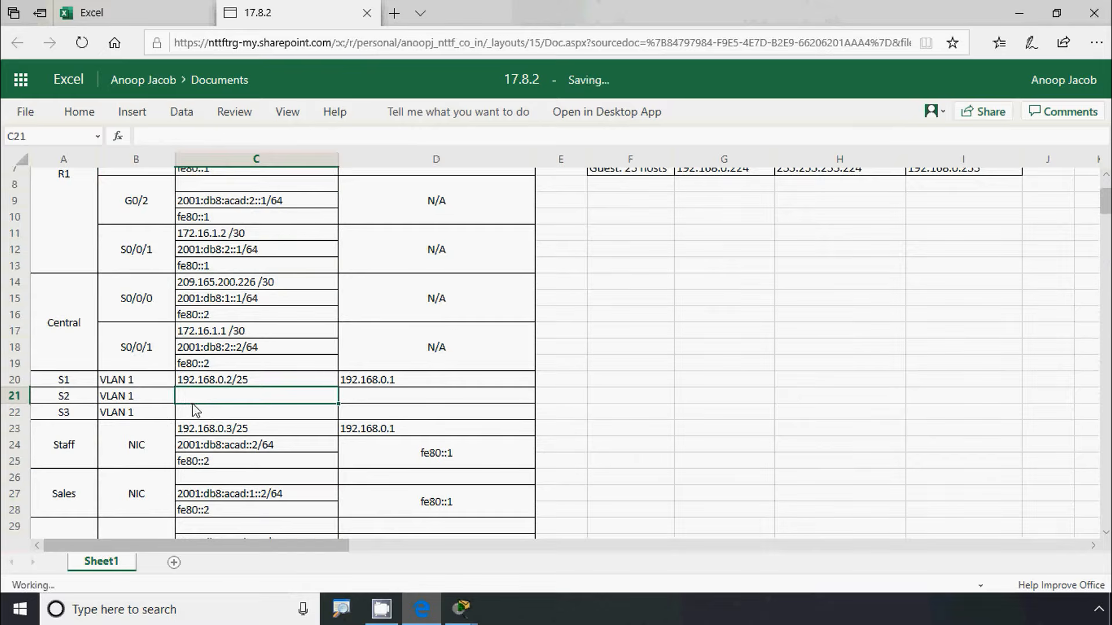
pyautogui.click(206, 138)
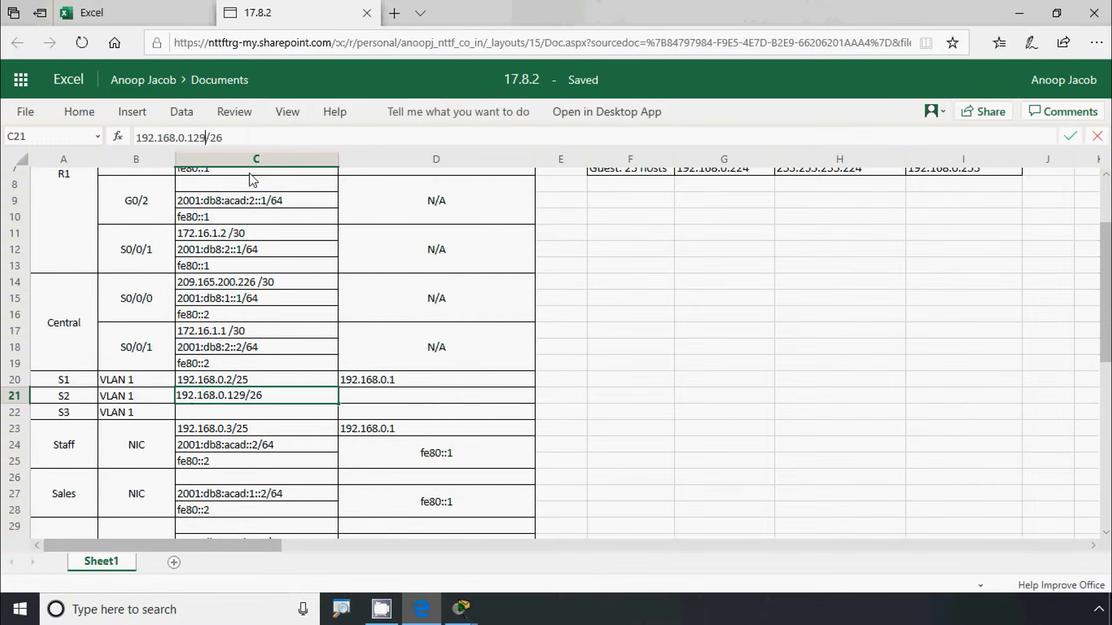
pyautogui.press('BackSpace')
pyautogui.press('BackSpace')
pyautogui.write('30')
pyautogui.click(218, 474)
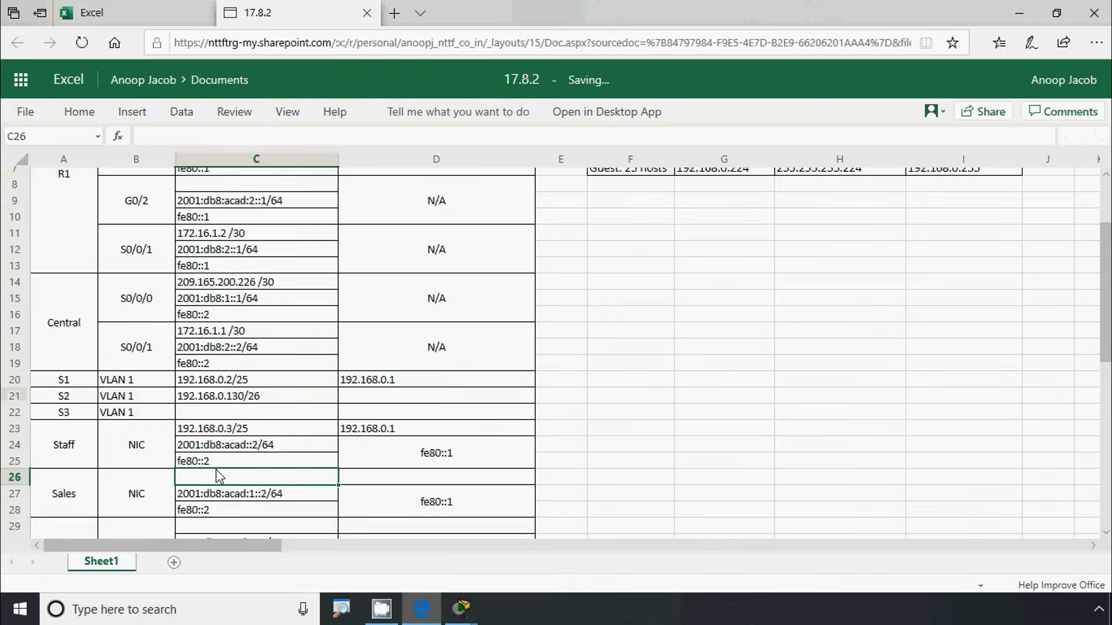
# Enter 192.168.0.131/26 as the Sales PC's address in C26
pyautogui.scroll(-3, 249, 481)
pyautogui.scroll(-2, 250, 485)
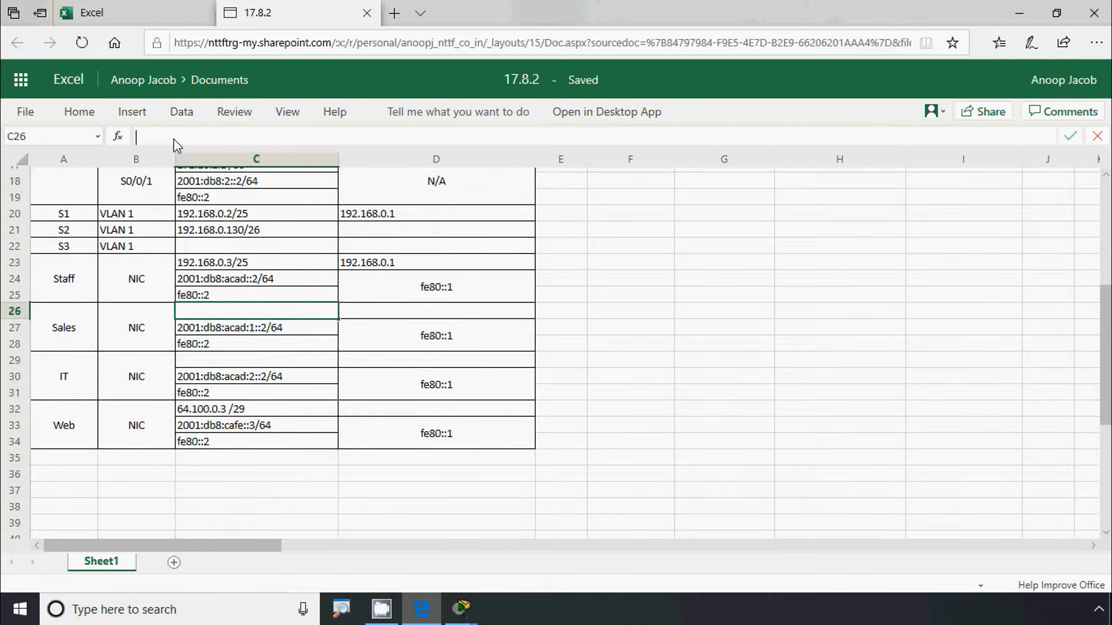
pyautogui.write('192.168.0.129/26')
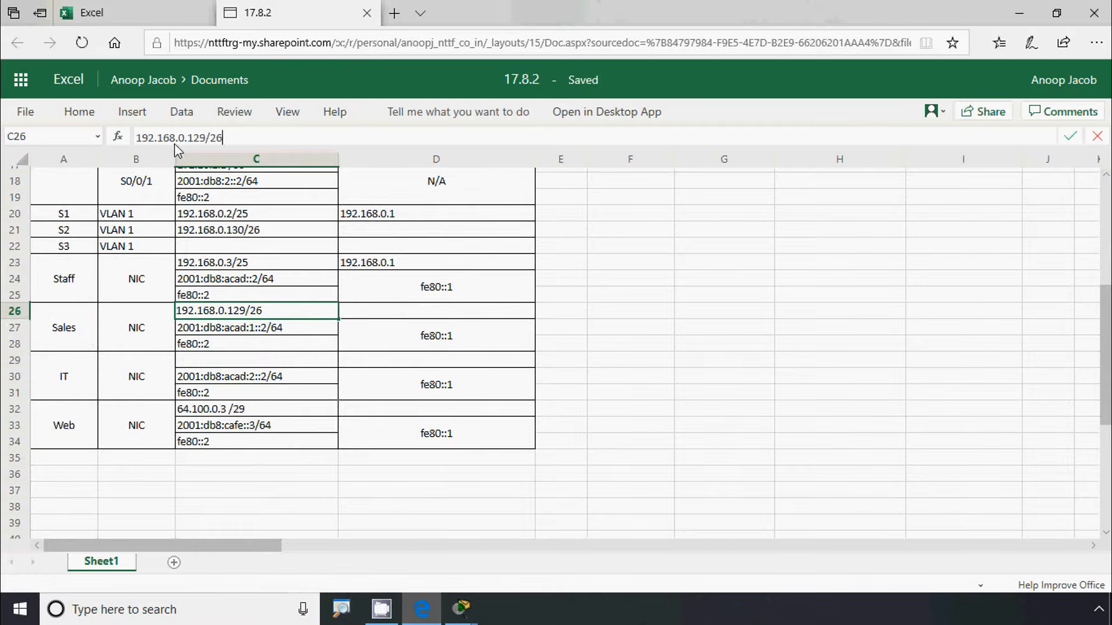
pyautogui.click(203, 138)
pyautogui.write('31')
pyautogui.click(259, 346)
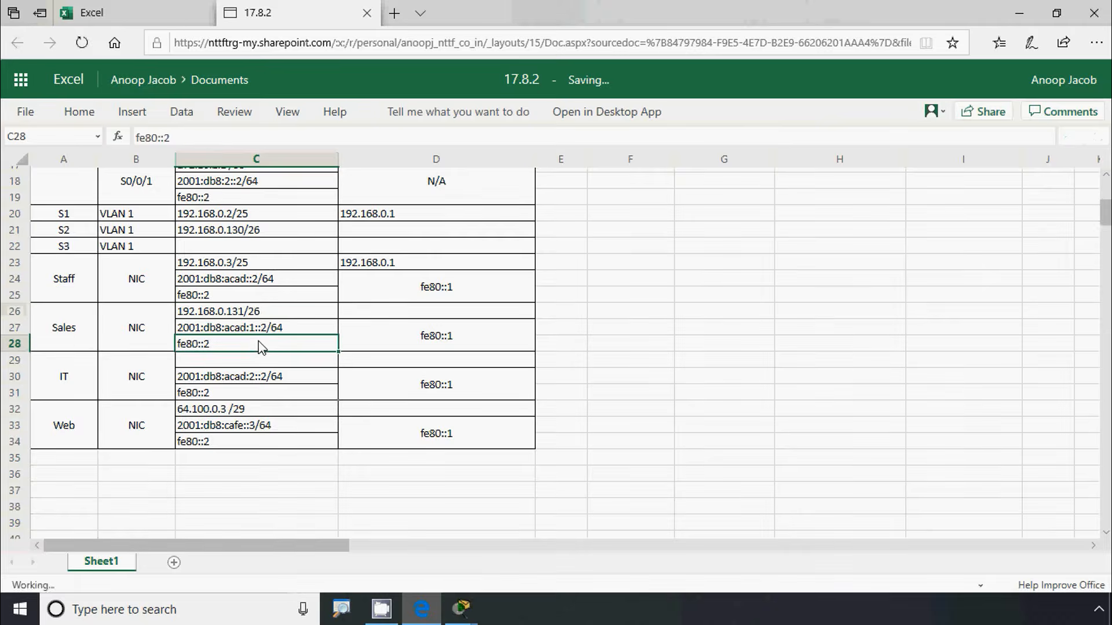
pyautogui.scroll(4, 259, 347)
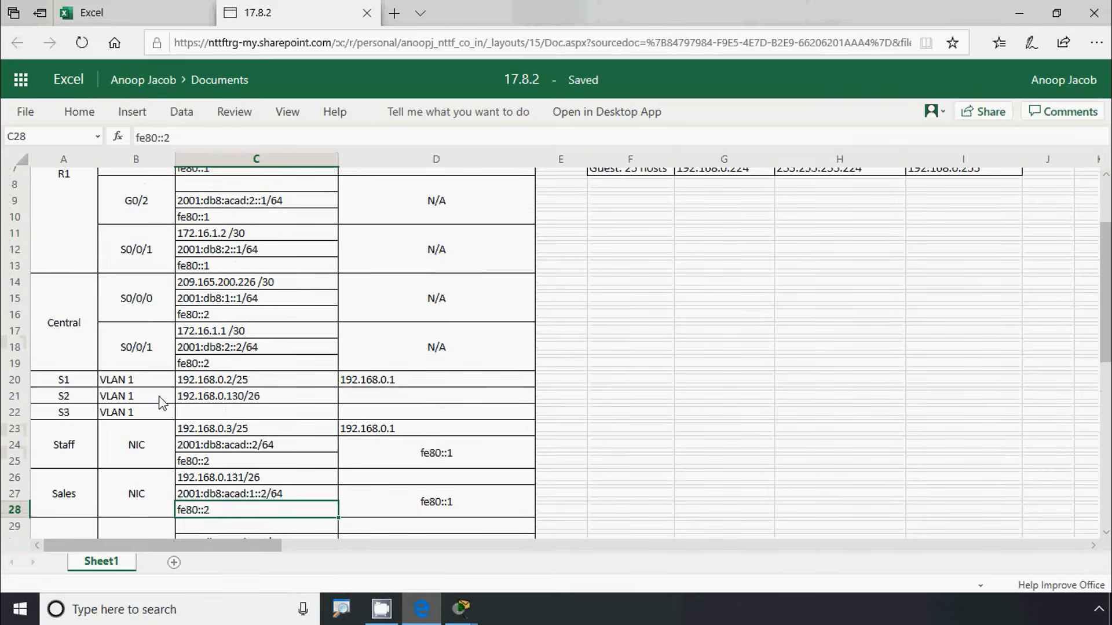
pyautogui.scroll(-1, 162, 402)
# Set 192.168.0.129 as the default gateway for S2 (D21) and the Sales PC (D26)
pyautogui.click(353, 345)
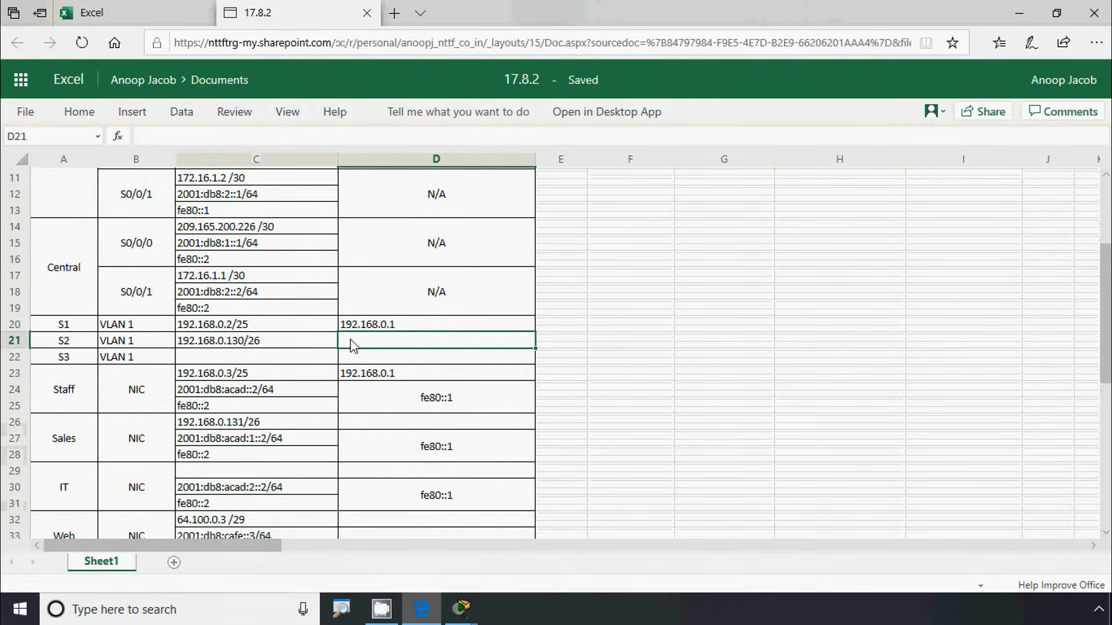
pyautogui.write('192.168.0.129/26')
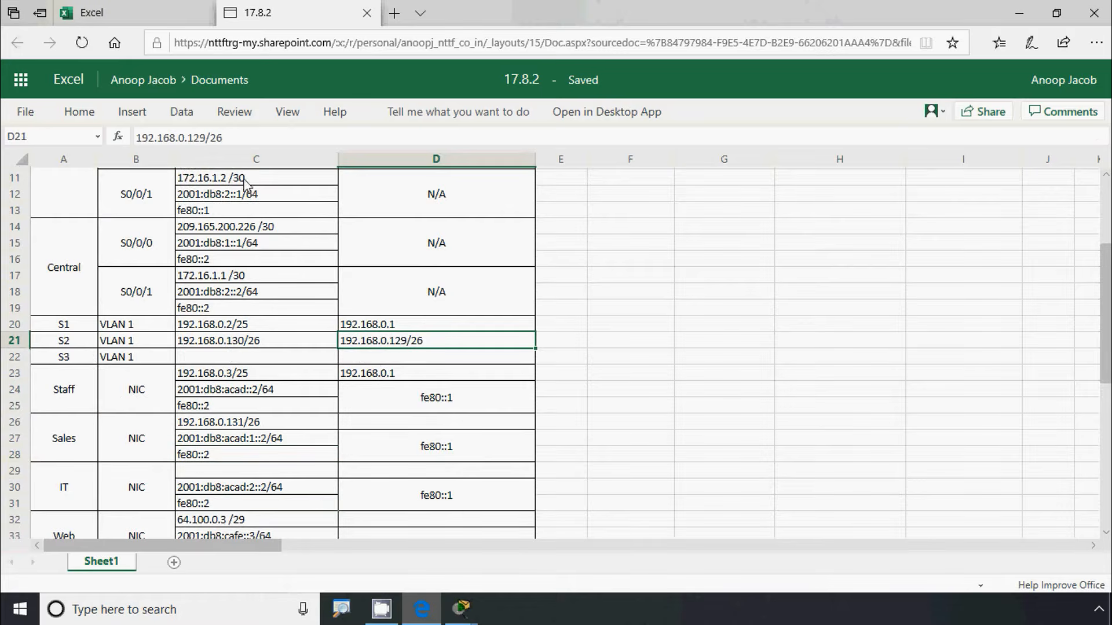
pyautogui.click(233, 139)
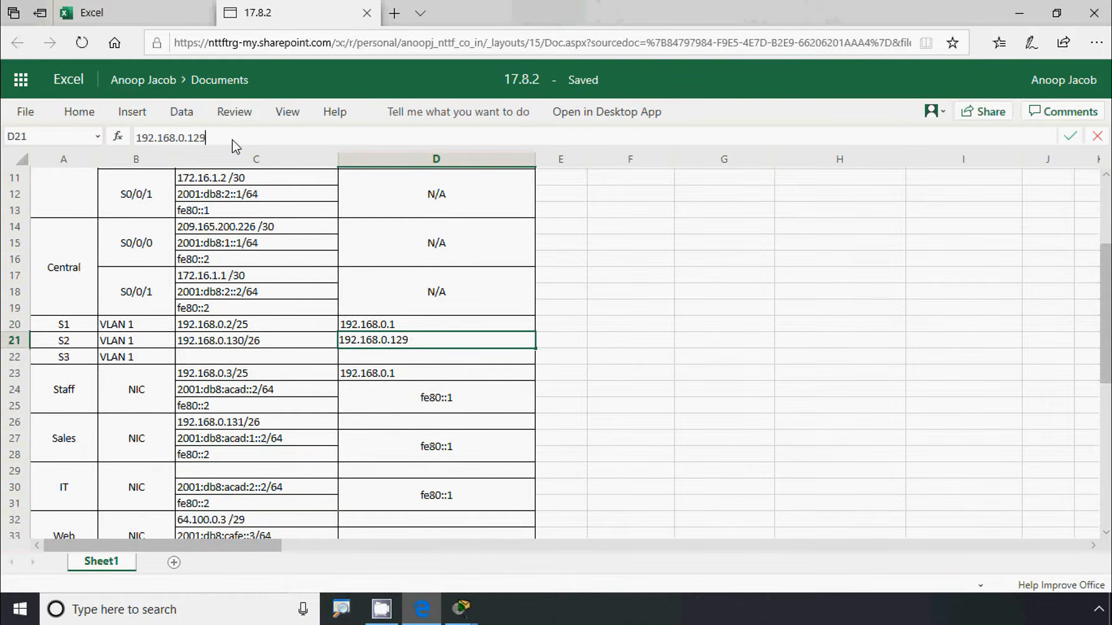
pyautogui.click(363, 400)
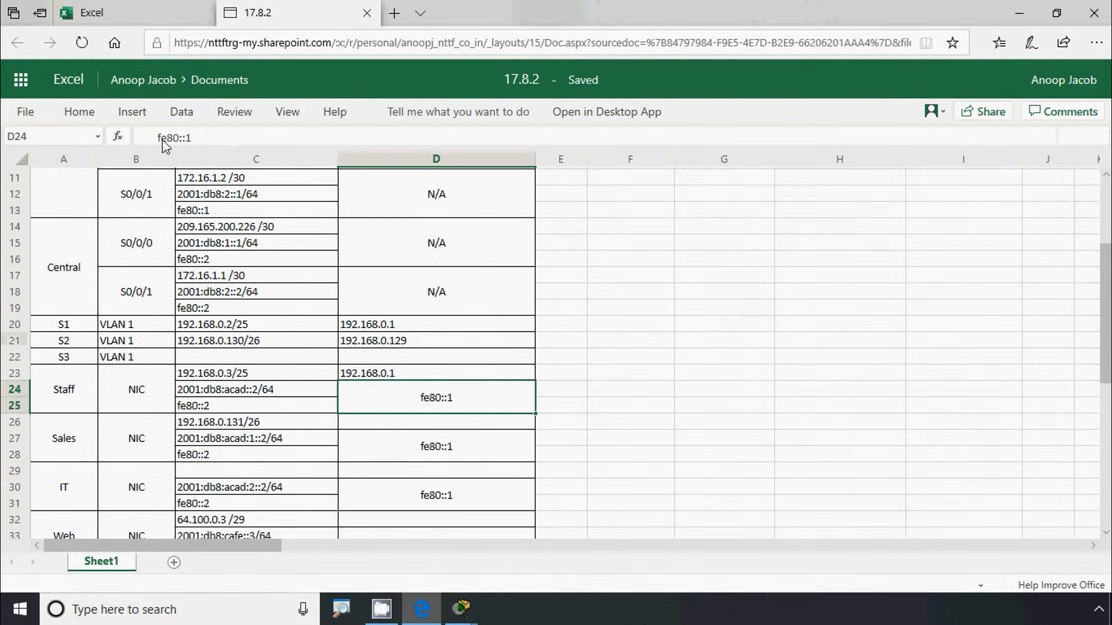
pyautogui.click(363, 344)
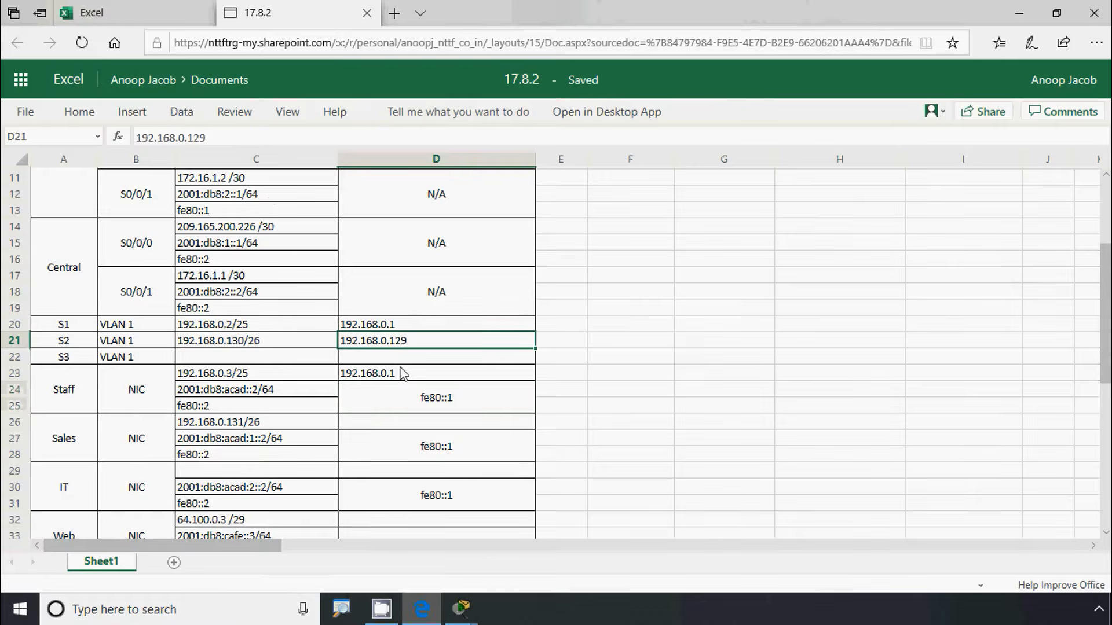
pyautogui.hotkey('ctrl', 'c')
pyautogui.scroll(-1, 403, 373)
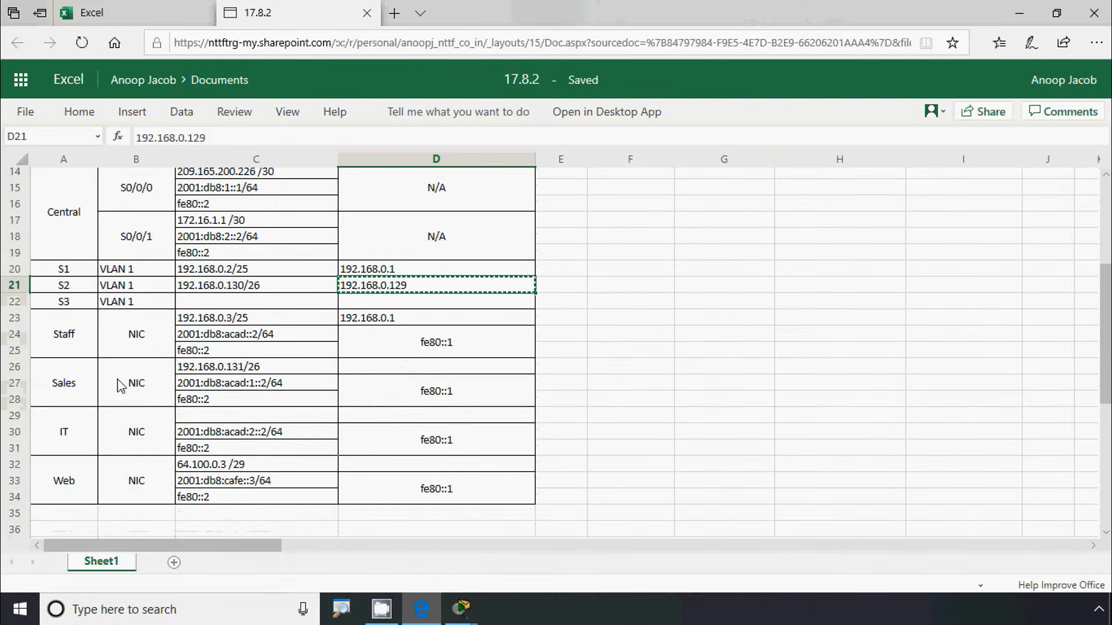
pyautogui.click(402, 368)
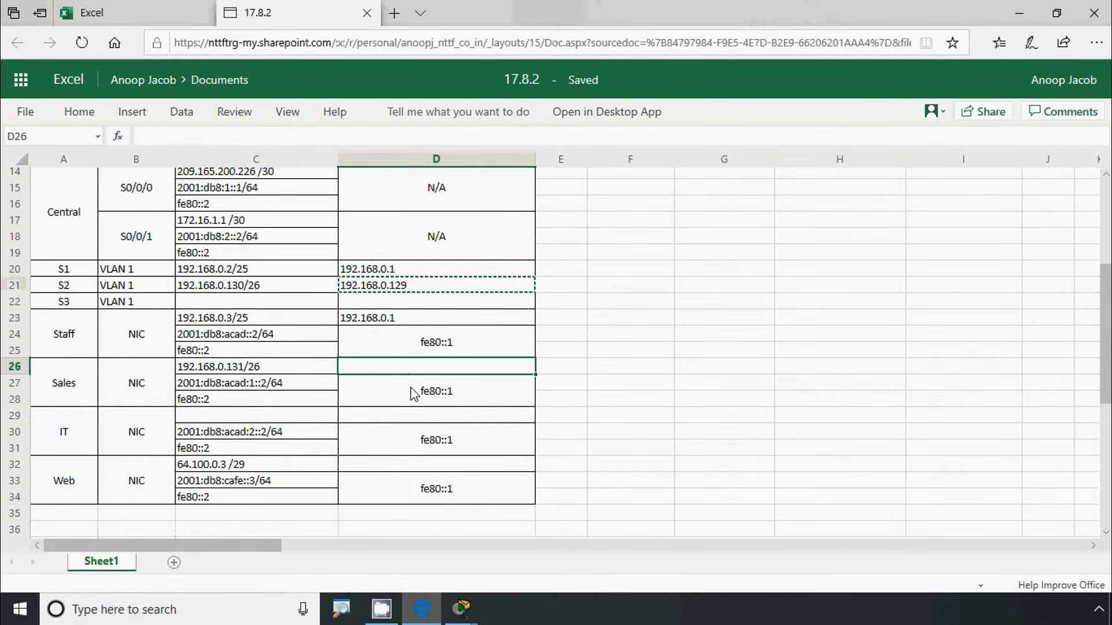
pyautogui.hotkey('ctrl', 'v')
pyautogui.click(396, 392)
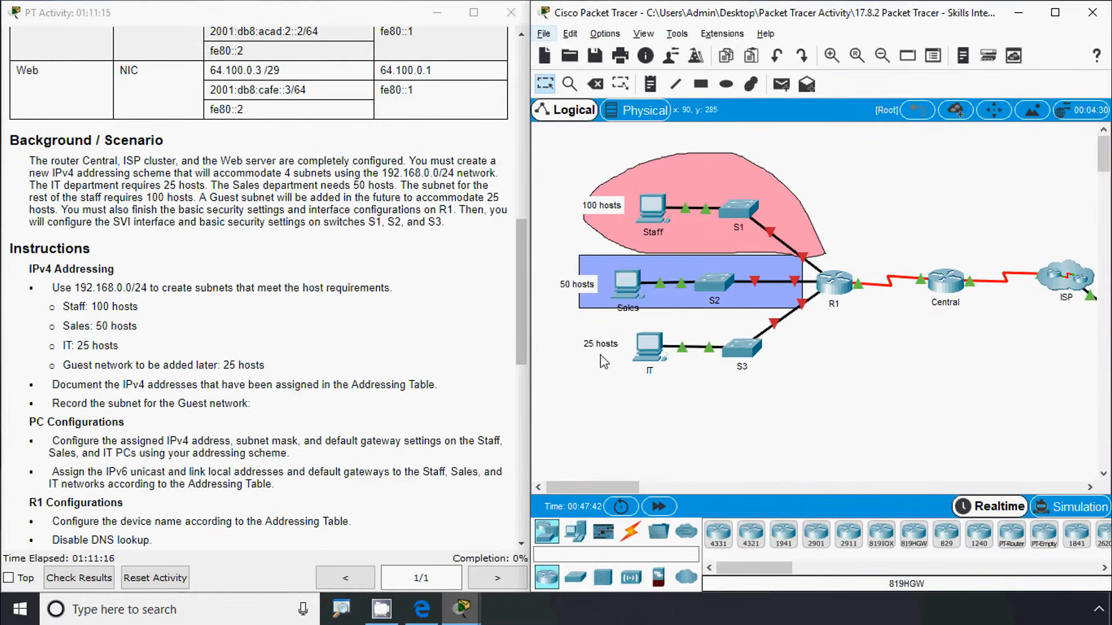
# Draw a light yellow freeform region around the IT PC and S3
pyautogui.click(747, 87)
pyautogui.click(627, 130)
pyautogui.click(679, 256)
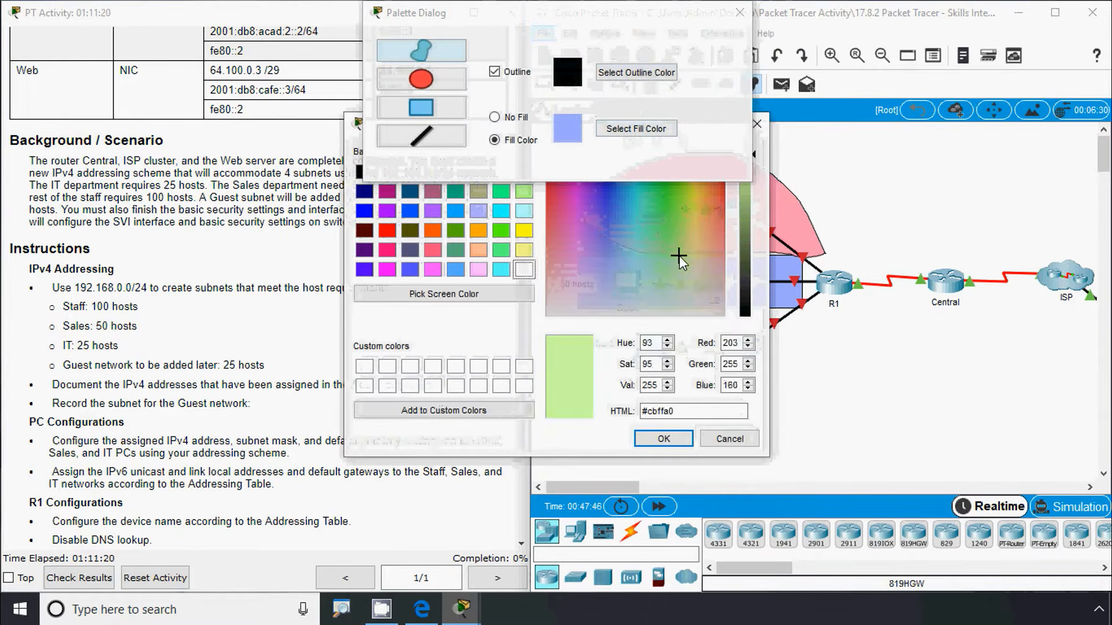
pyautogui.click(700, 243)
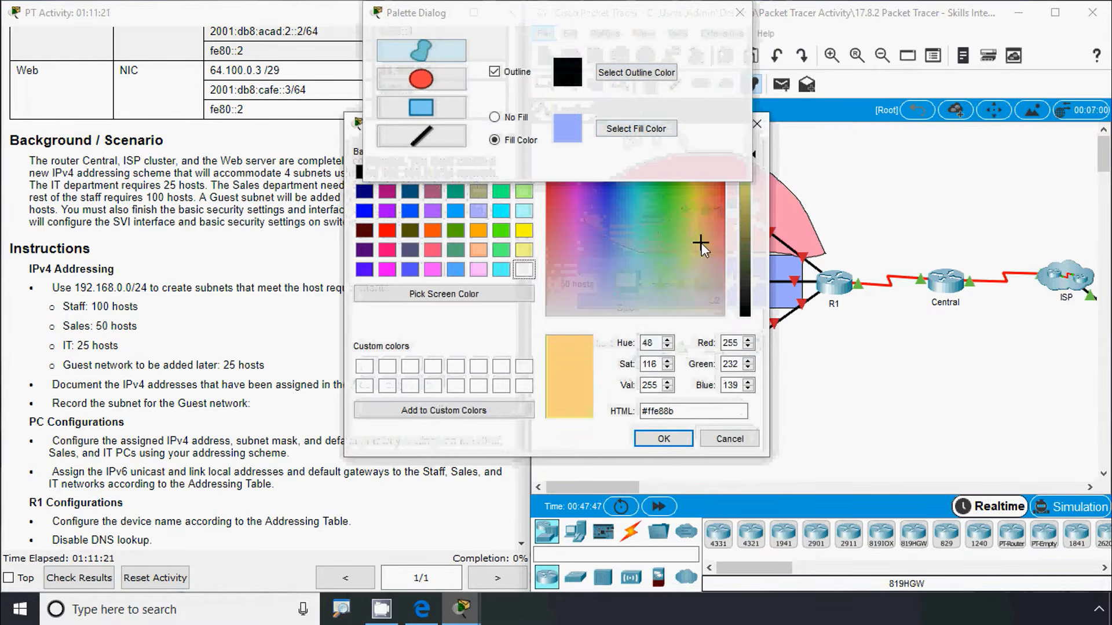
pyautogui.click(660, 439)
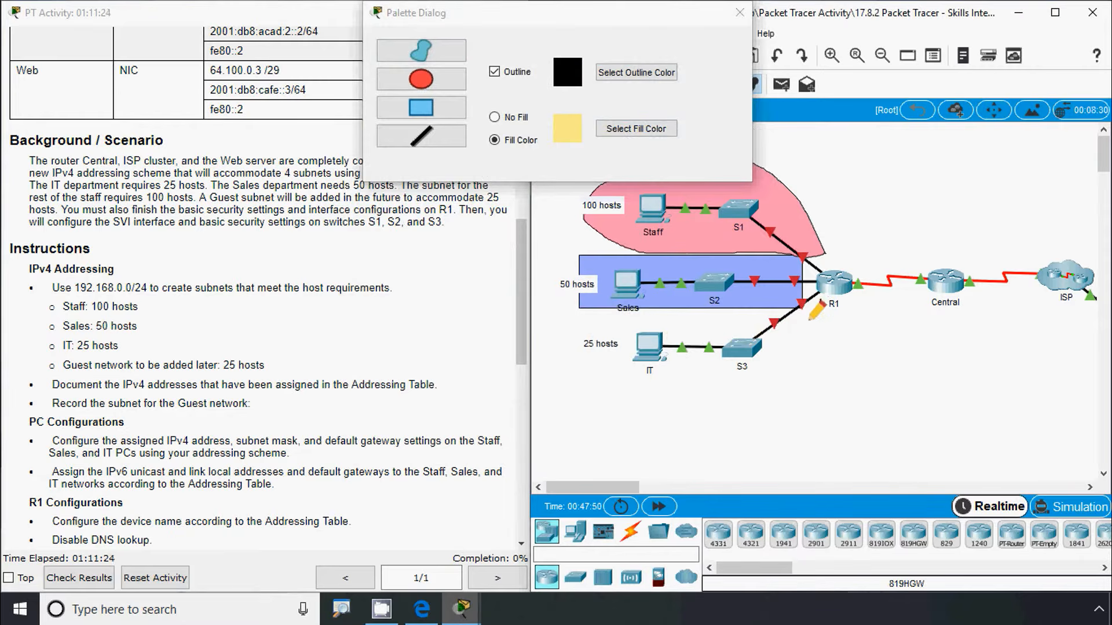
pyautogui.moveTo(809, 319)
pyautogui.mouseDown()
pyautogui.moveTo(731, 386)
pyautogui.moveTo(613, 355)
pyautogui.moveTo(660, 326)
pyautogui.moveTo(803, 294)
pyautogui.mouseUp()
pyautogui.click(741, 14)
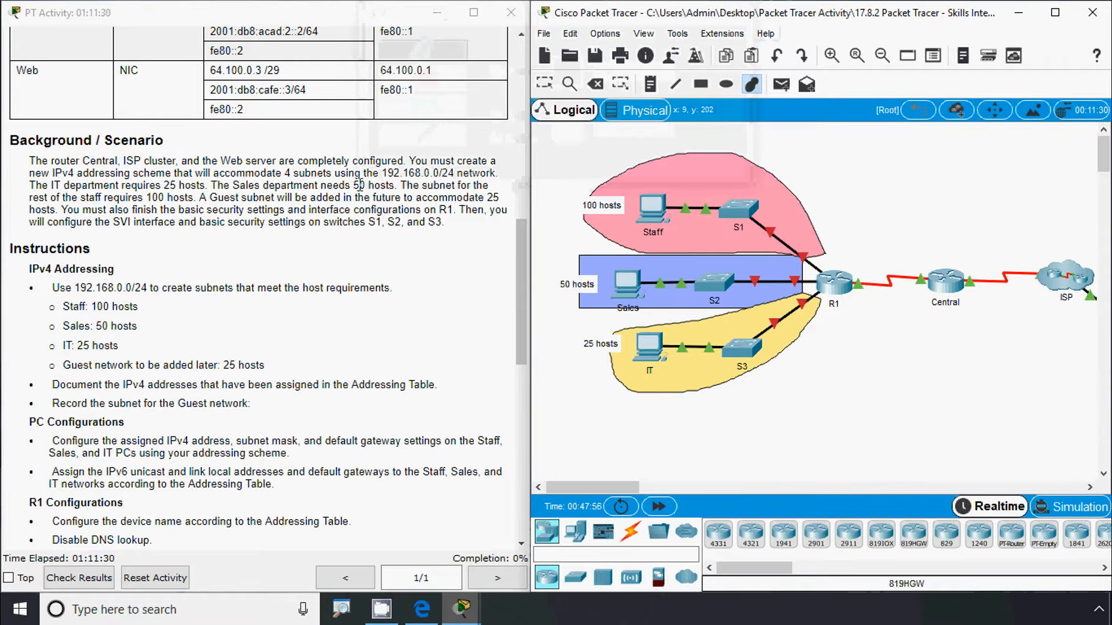
pyautogui.press('Escape')
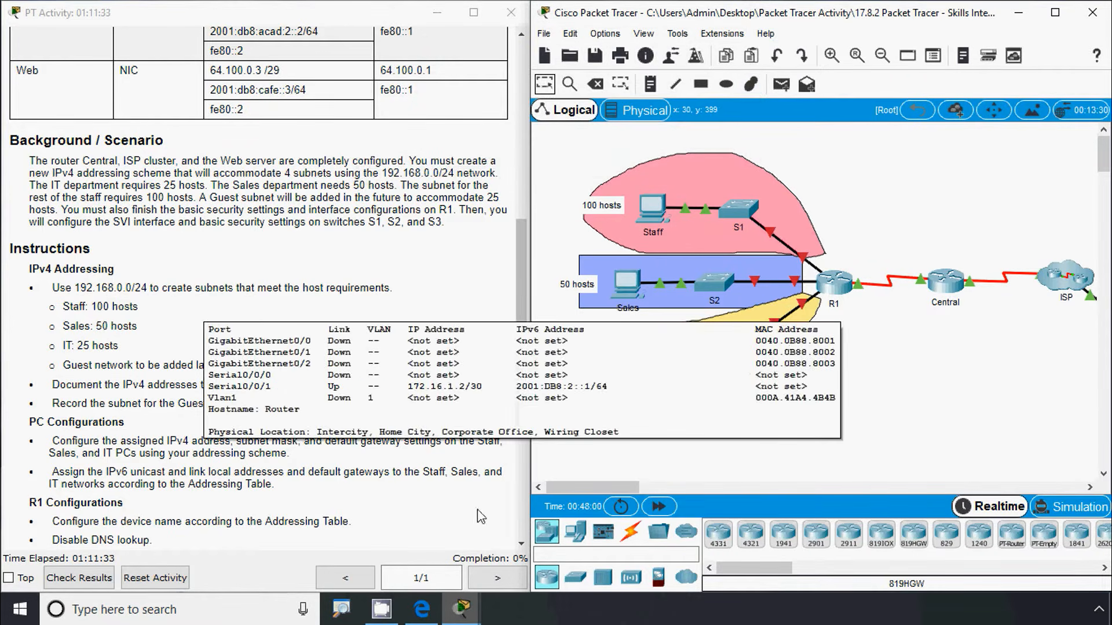
pyautogui.click(421, 609)
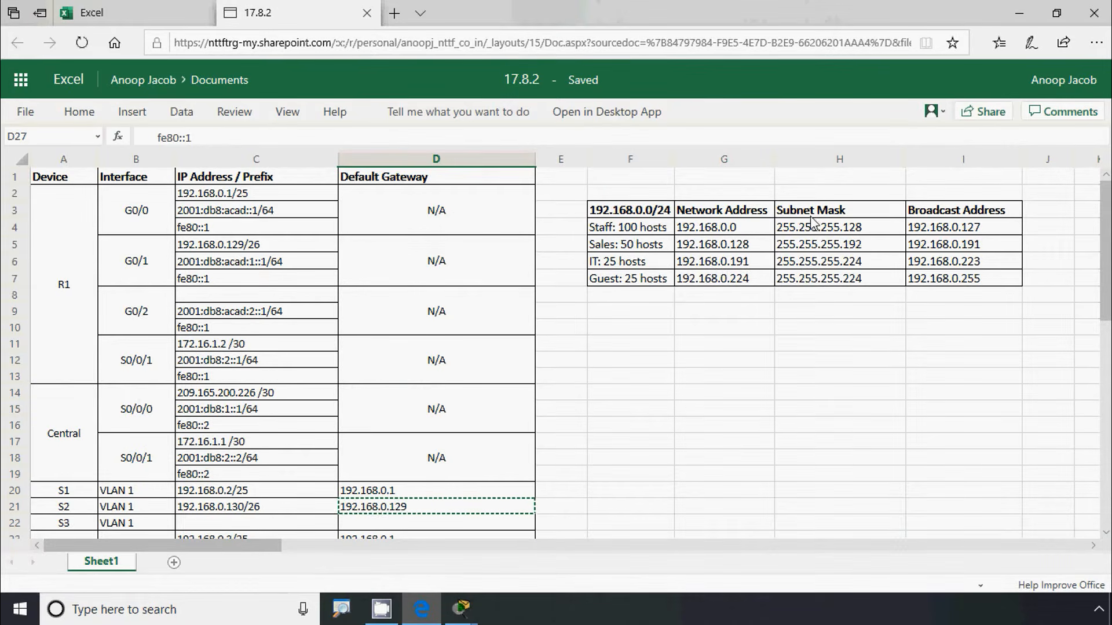
# Select the Sales and IT masks in H5:H6, then return to Packet Tracer
pyautogui.moveTo(819, 245); pyautogui.dragTo(820, 262)
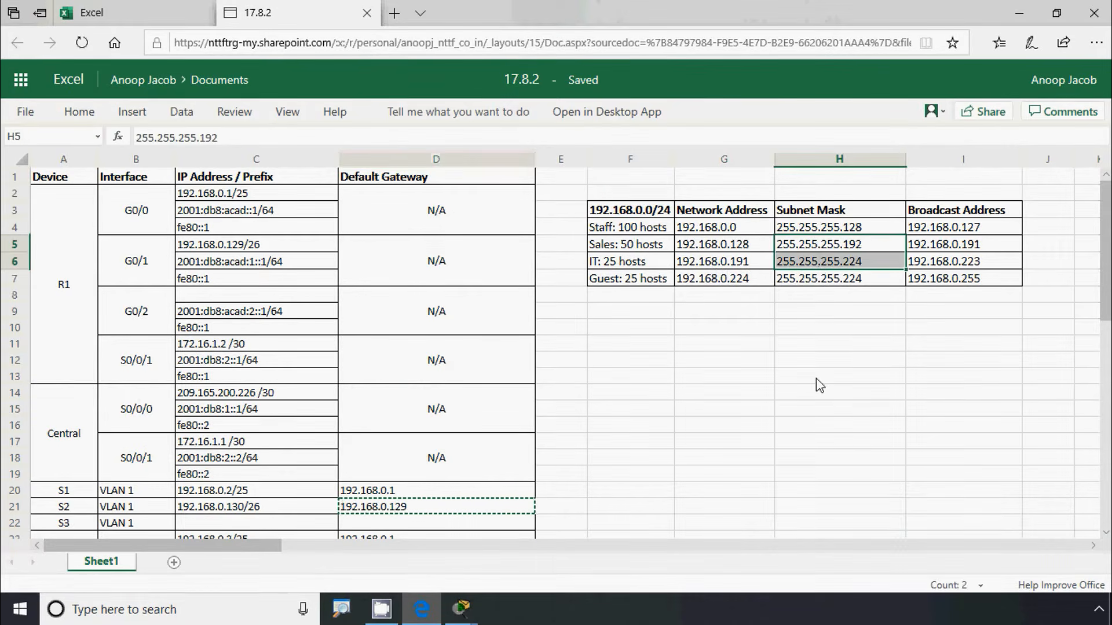
pyautogui.hotkey('alt', 'Tab')
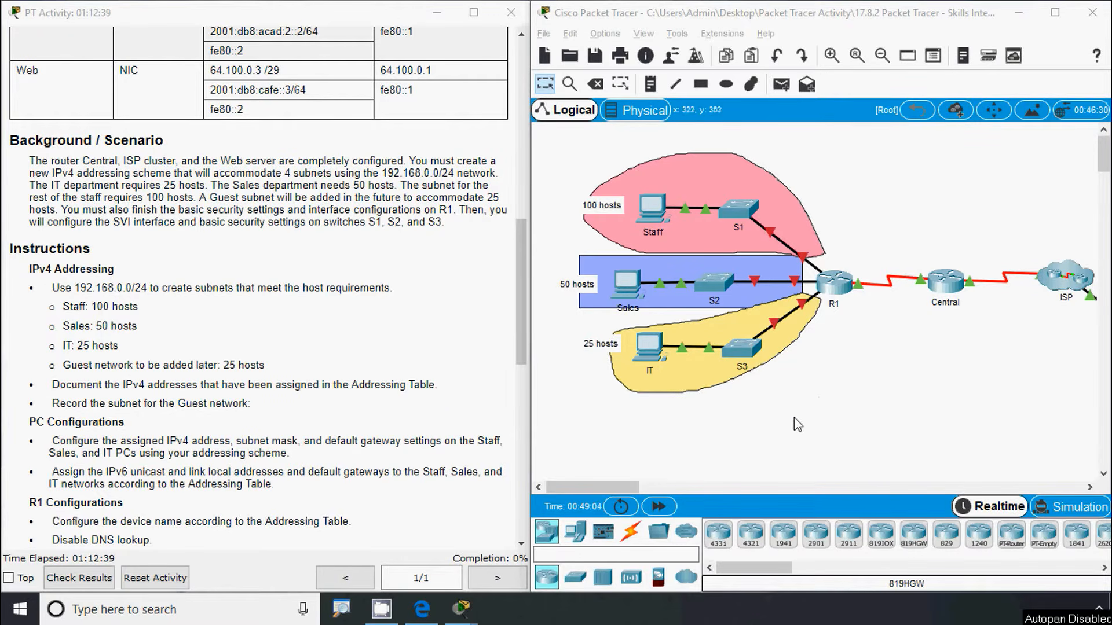
# Check the IT PC's connection to R1, then start editing the IT network address in Excel
pyautogui.click(808, 313)
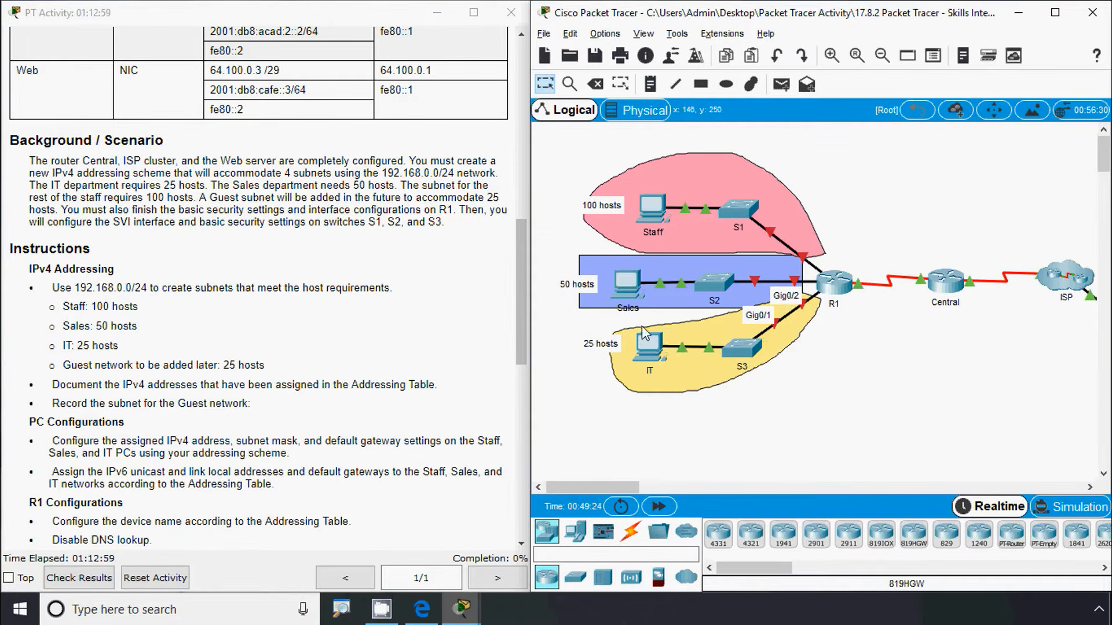
pyautogui.click(658, 355)
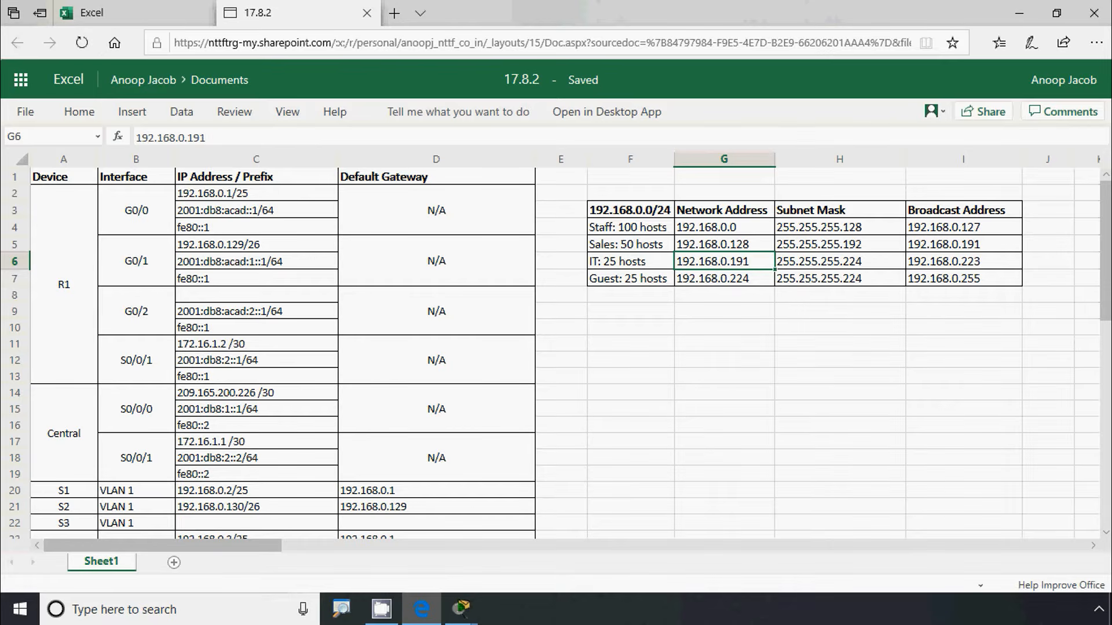
pyautogui.press('F2')
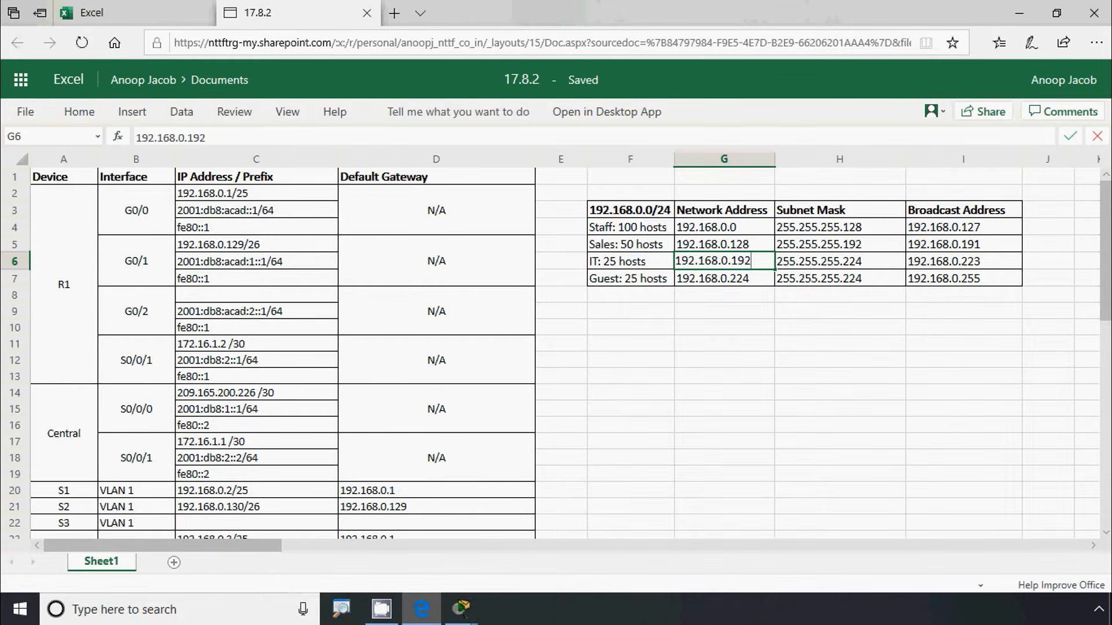
# Commit the IT network address 192.168.0.192 and enter 192.168.0.193/27 for R1's G0/2 in C8
pyautogui.press('Return')
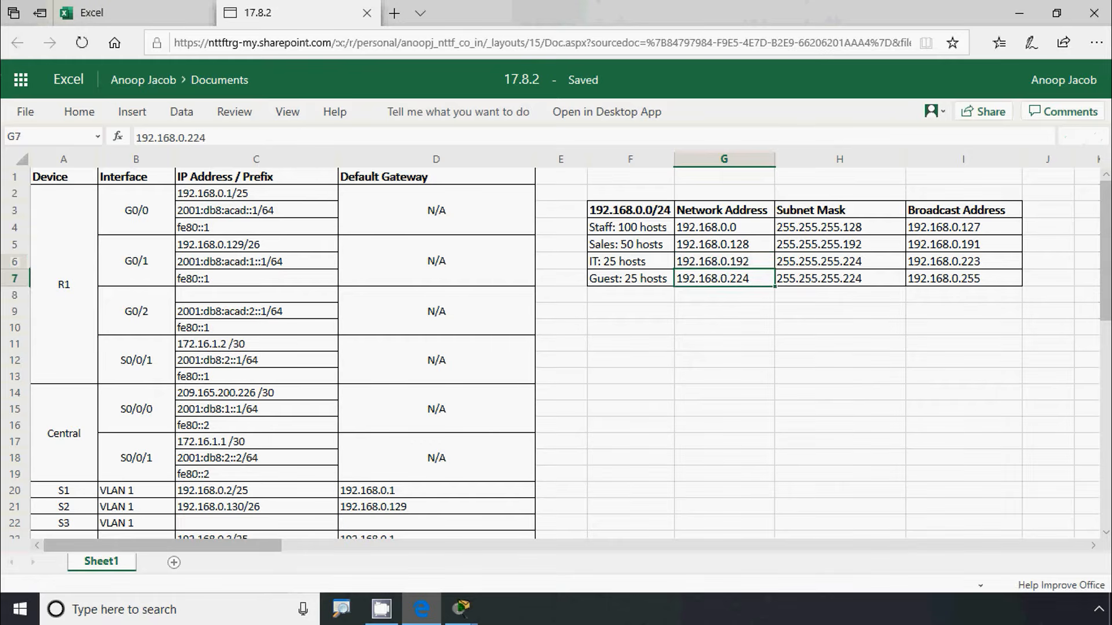
pyautogui.click(724, 262)
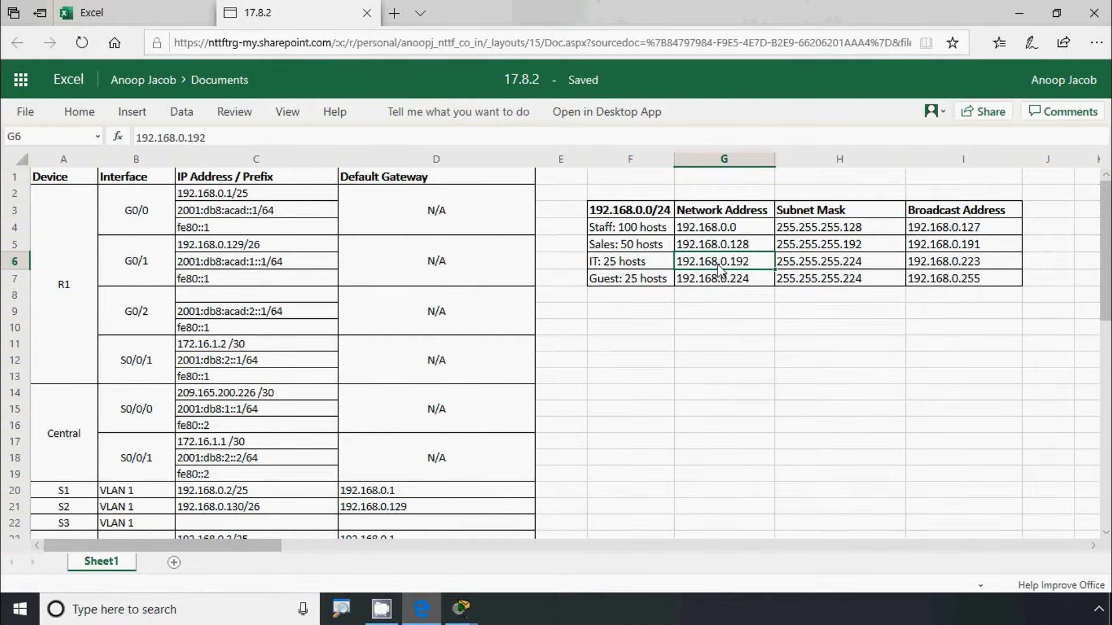
pyautogui.moveTo(207, 137); pyautogui.dragTo(116, 142)
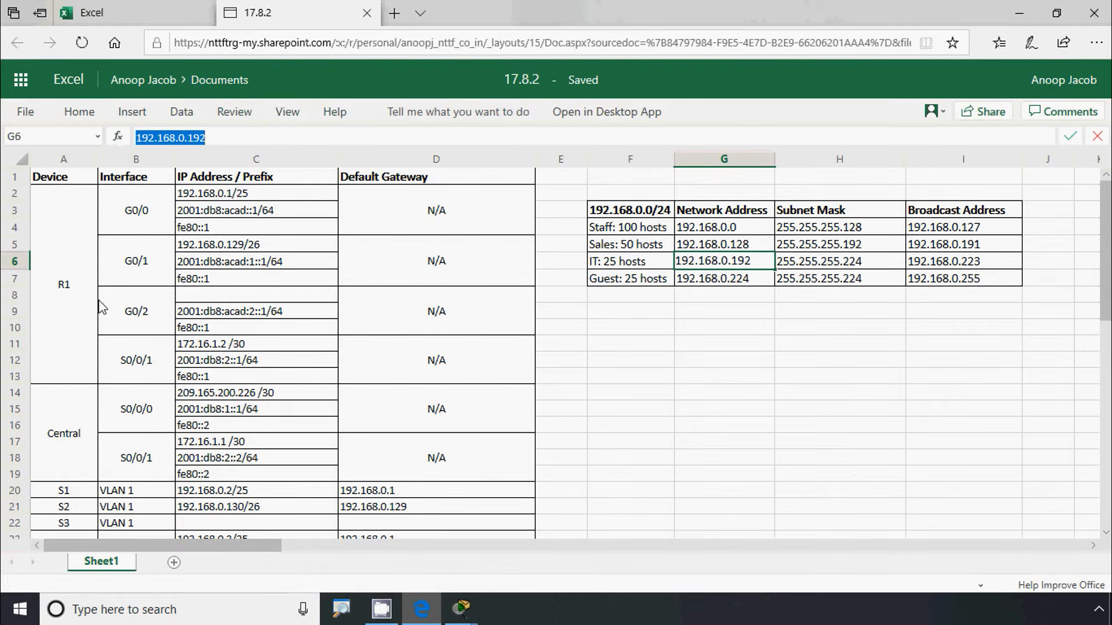
pyautogui.click(78, 303)
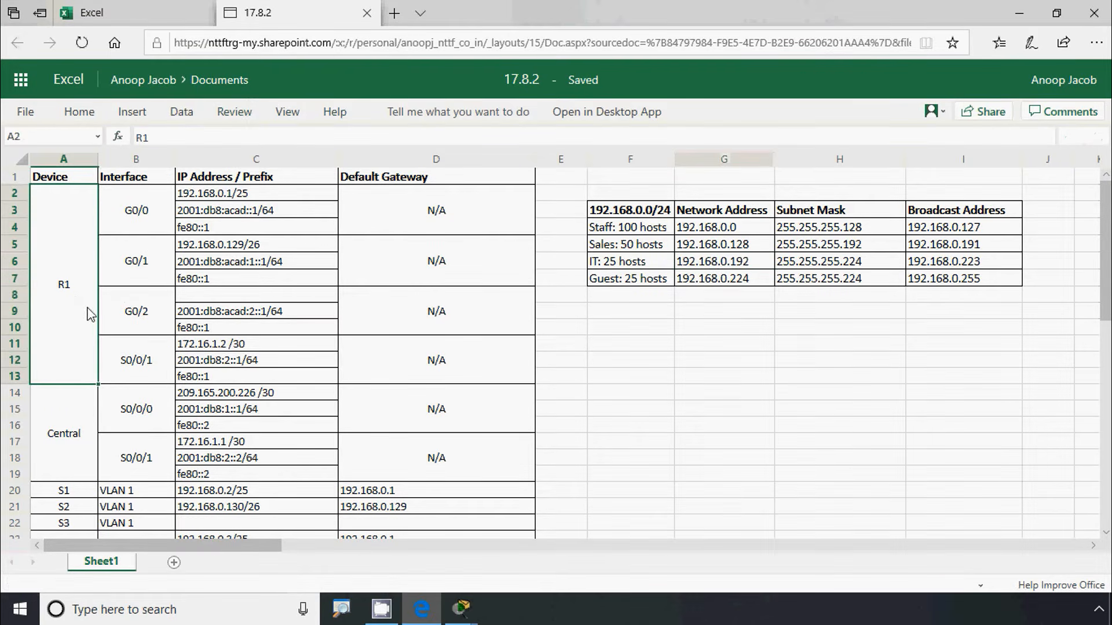
pyautogui.click(198, 298)
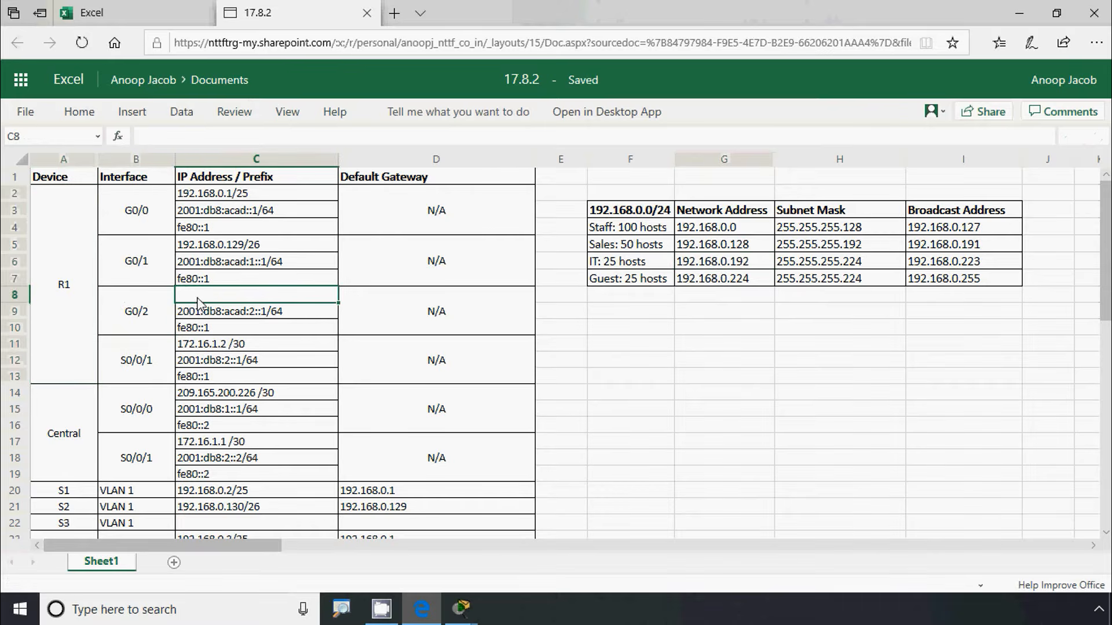
pyautogui.hotkey('ctrl', 'v')
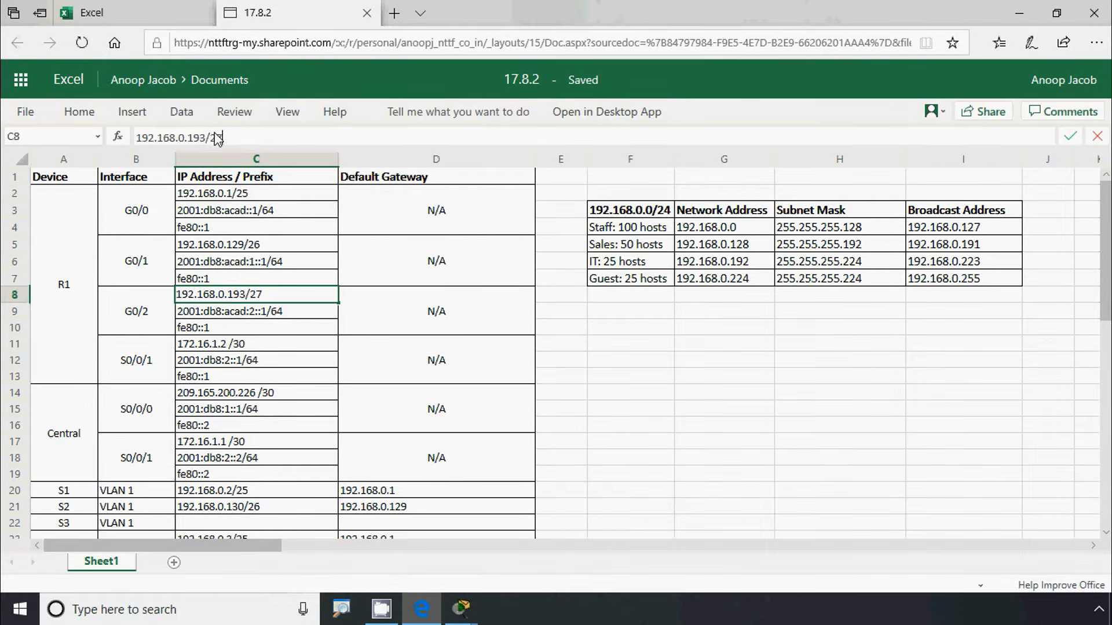
pyautogui.click(274, 316)
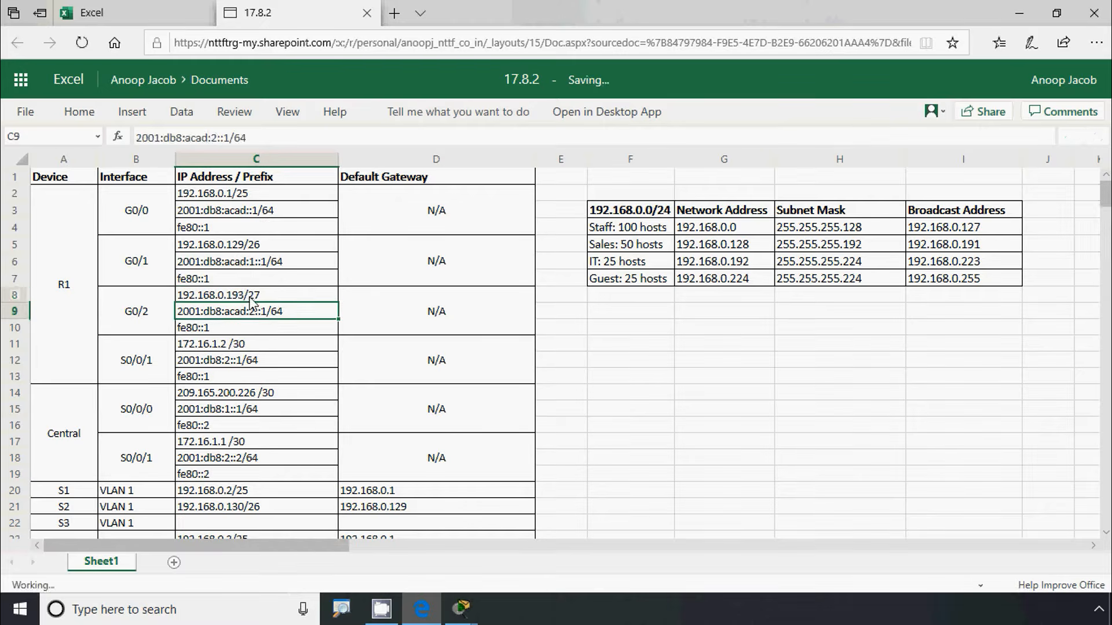
# Copy R1's G0/2 address 192.168.0.193/27 and select S3's address cell C22
pyautogui.click(251, 298)
pyautogui.moveTo(235, 140); pyautogui.dragTo(118, 139)
pyautogui.hotkey('ctrl', 'c')
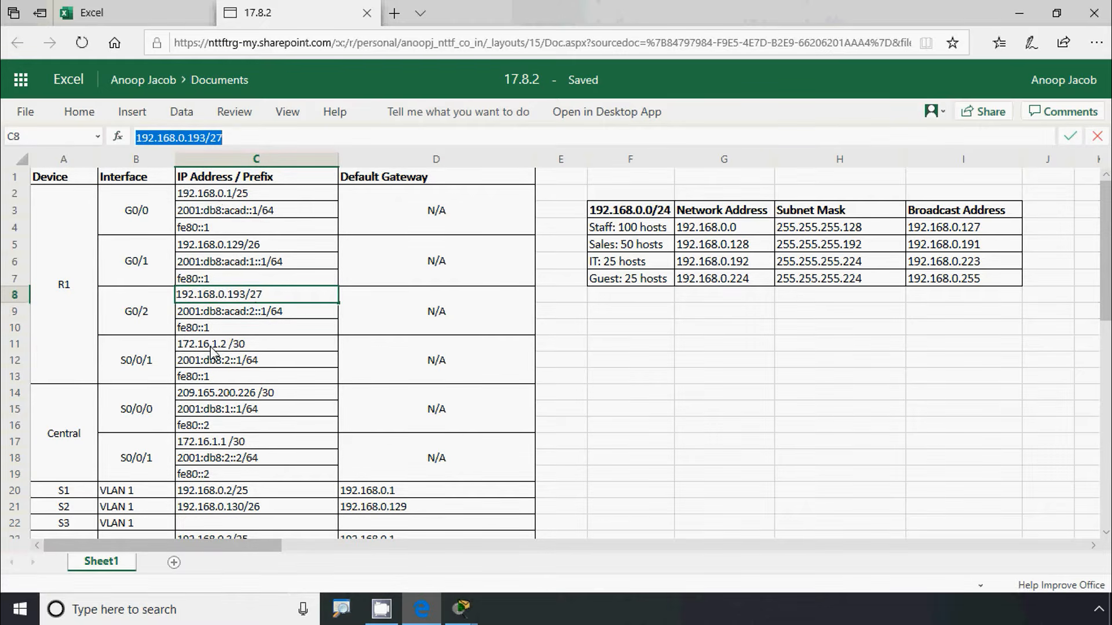
pyautogui.click(201, 528)
pyautogui.scroll(-3, 203, 524)
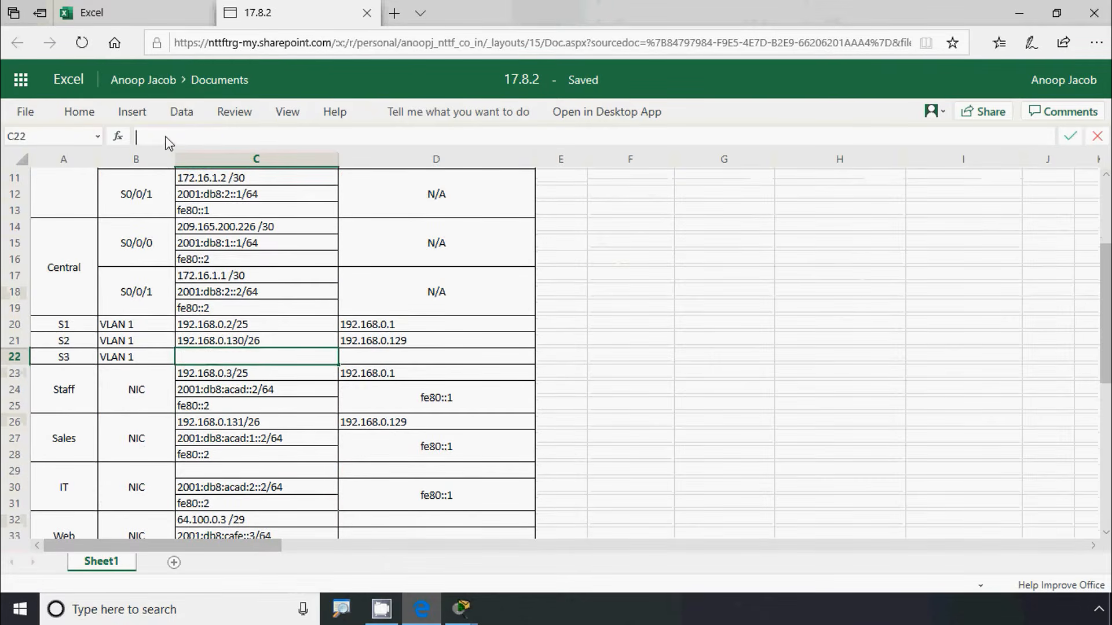
# Set S3's address to 192.168.0.194/27 with default gateway 192.168.0.193 in row 22
pyautogui.hotkey('ctrl', 'v')
pyautogui.click(245, 356)
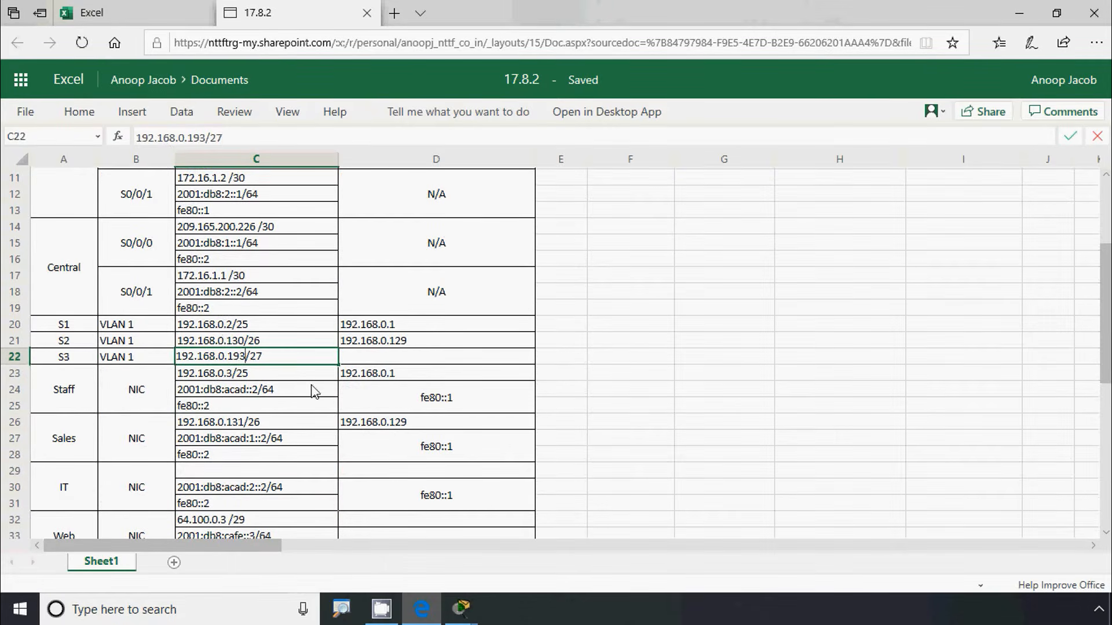
pyautogui.press('BackSpace')
pyautogui.write('4')
pyautogui.click(345, 360)
pyautogui.hotkey('ctrl', 'v')
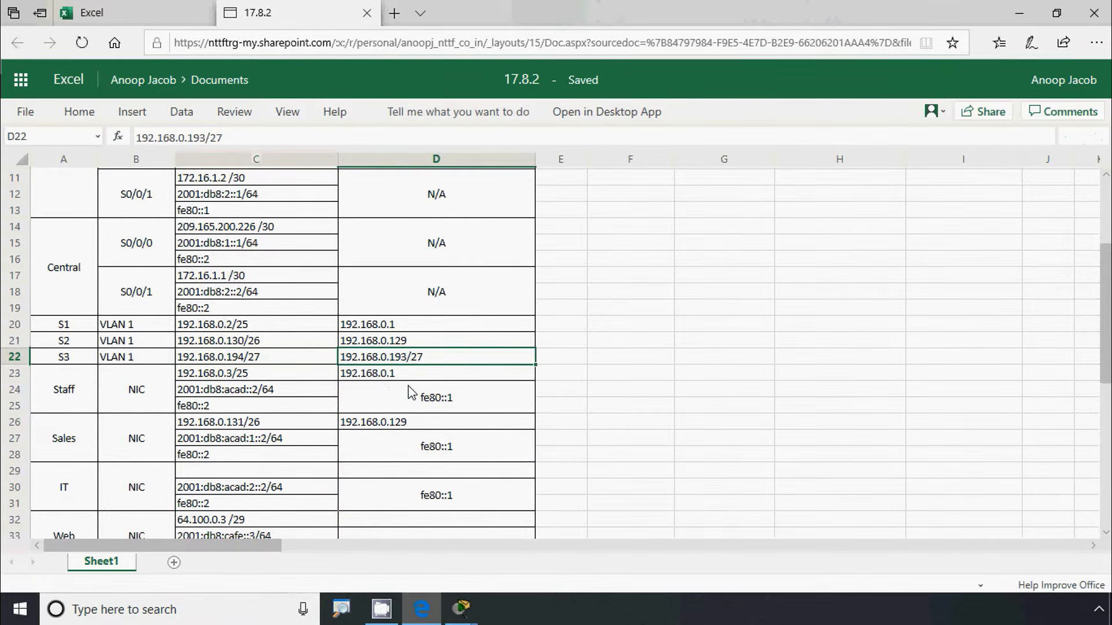
pyautogui.doubleClick(441, 357)
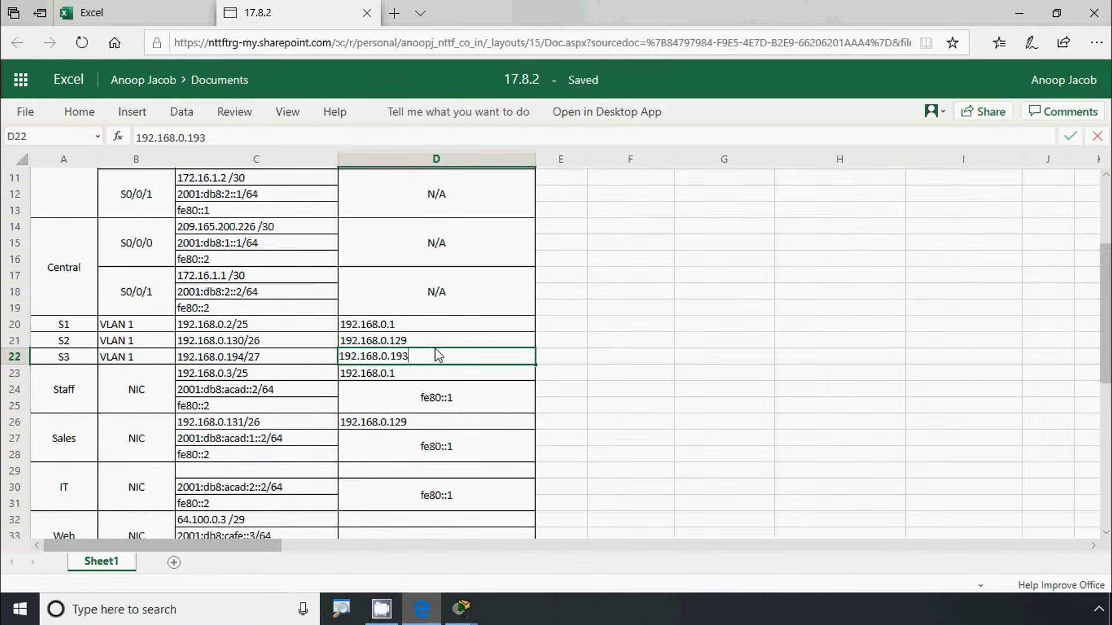
pyautogui.click(335, 389)
# Enter the IT PC's address 192.168.0.195/27 in C29, based on S3's entry
pyautogui.click(268, 361)
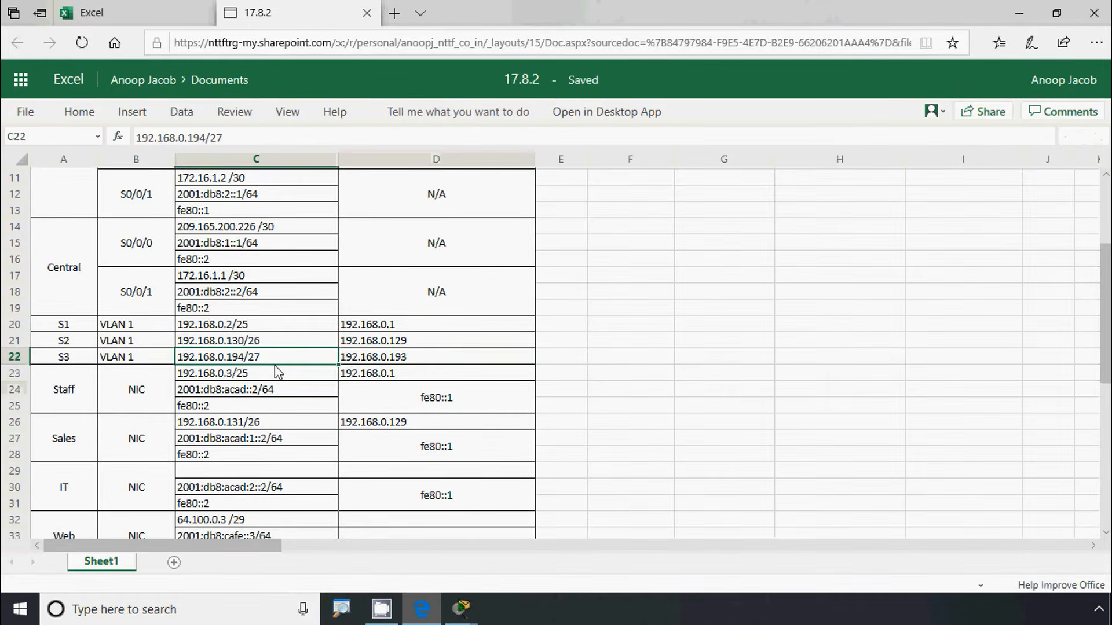
pyautogui.hotkey('ctrl', 'c')
pyautogui.scroll(-1, 284, 383)
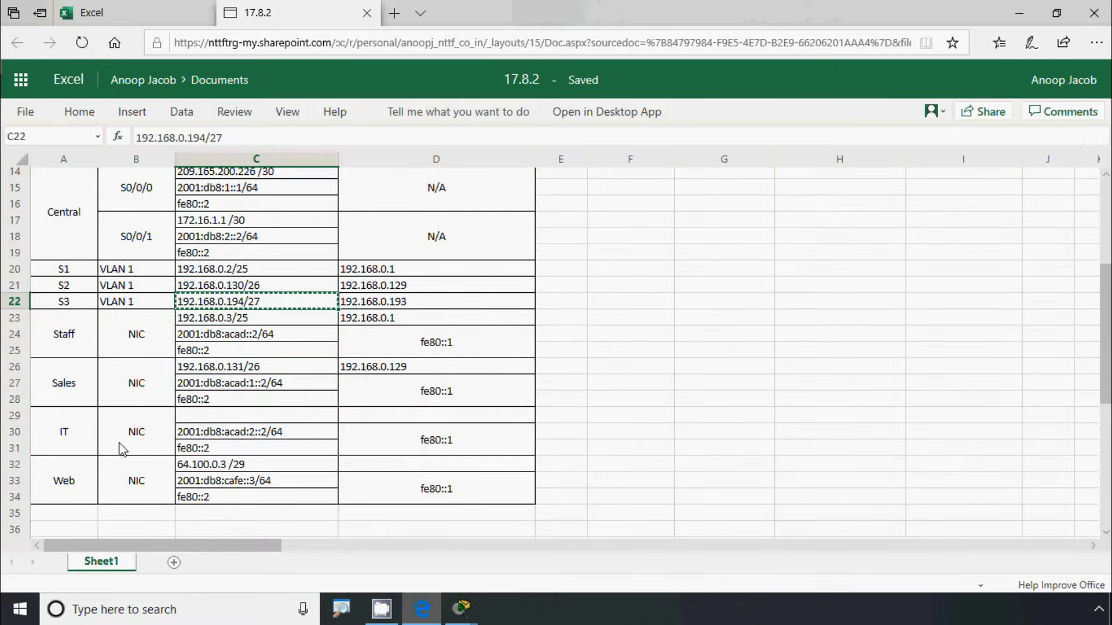
pyautogui.click(197, 414)
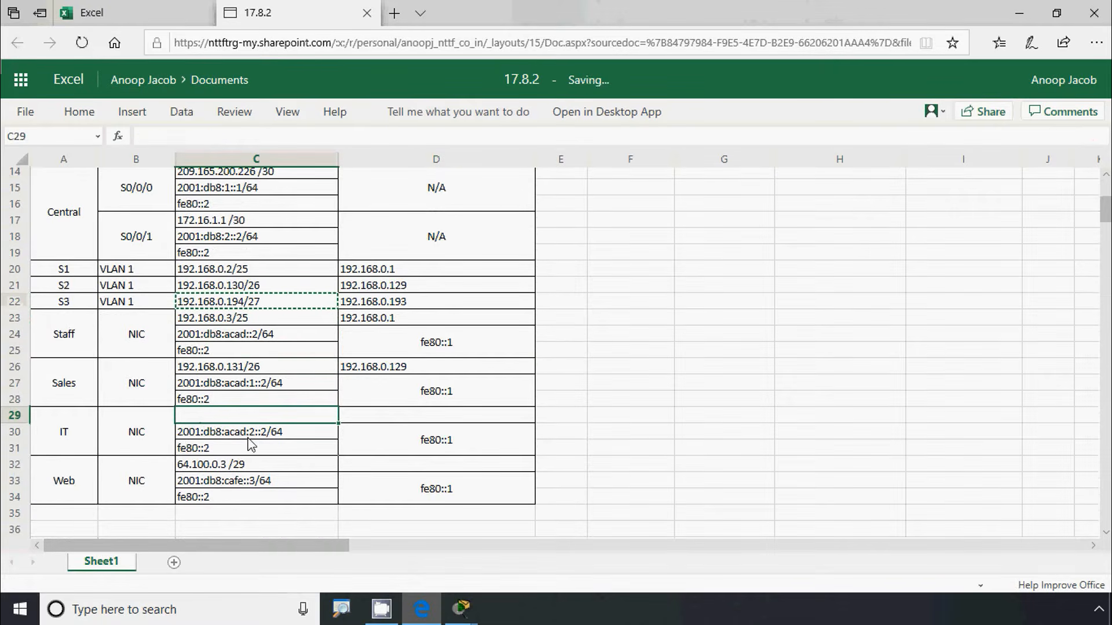
pyautogui.hotkey('ctrl', 'v')
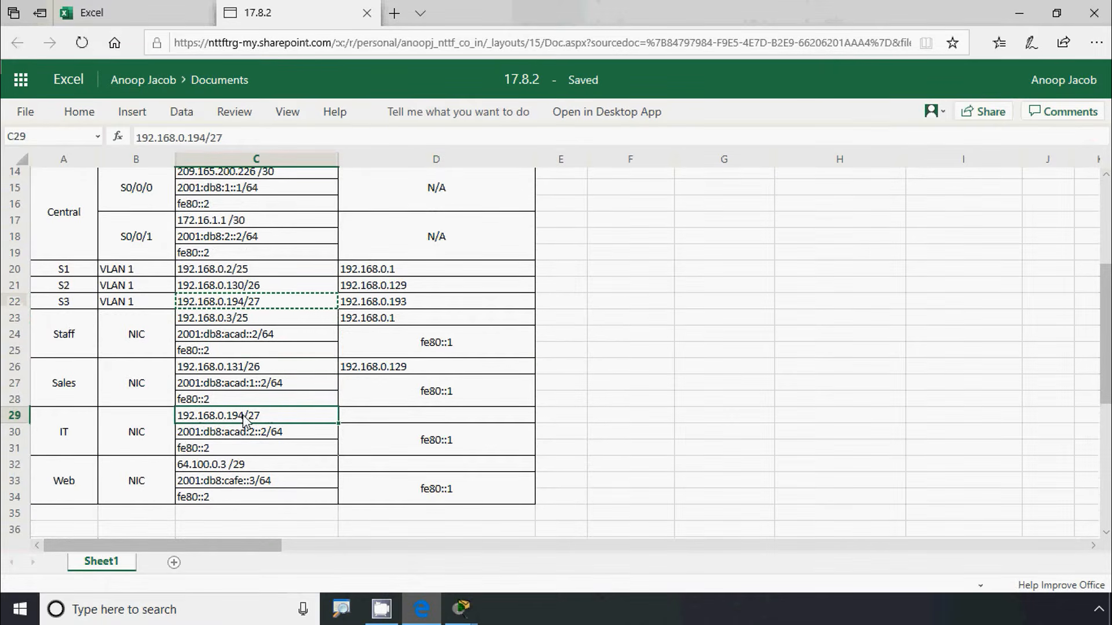
pyautogui.doubleClick(258, 423)
pyautogui.click(246, 418)
pyautogui.press('BackSpace')
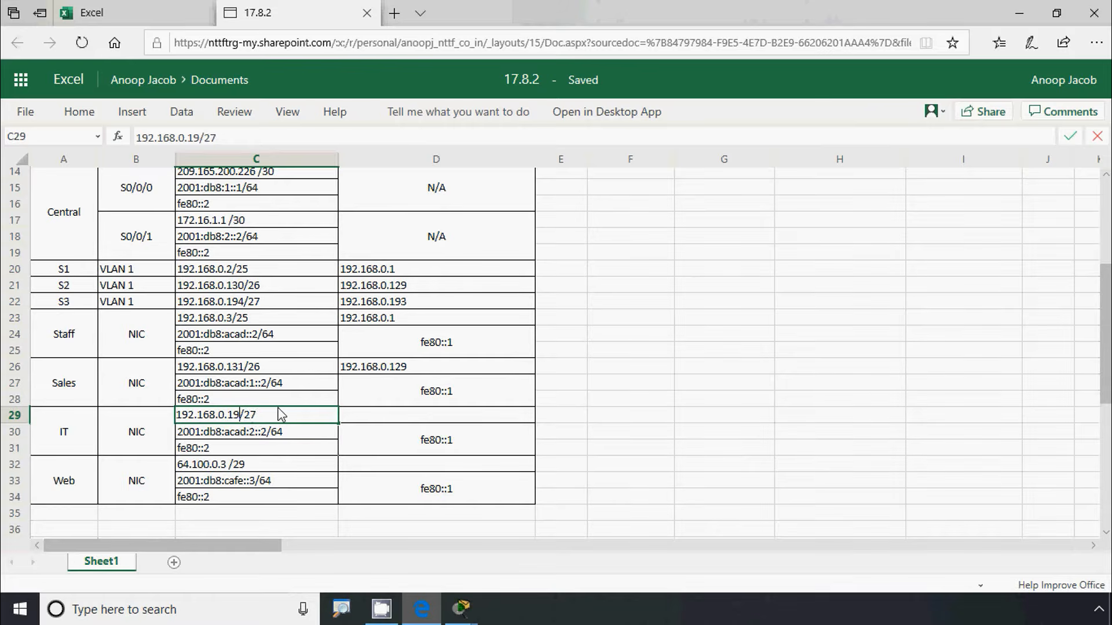
pyautogui.write('5')
pyautogui.click(287, 448)
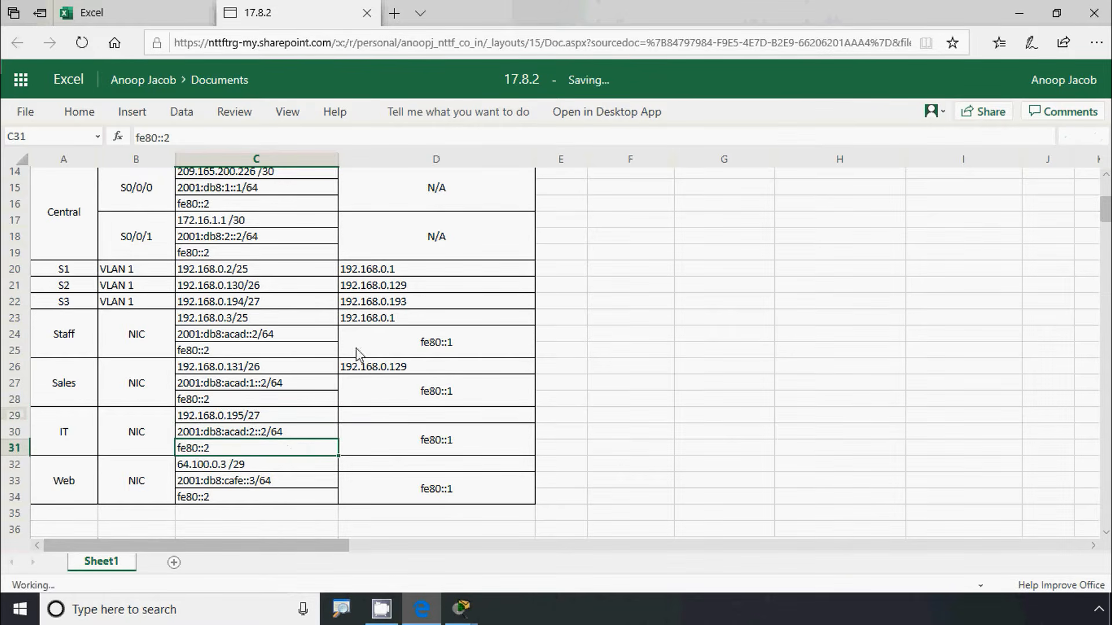
# Copy the gateway 192.168.0.193 from D22 into the IT PC's gateway cell D29
pyautogui.click(380, 303)
pyautogui.hotkey('ctrl', 'c')
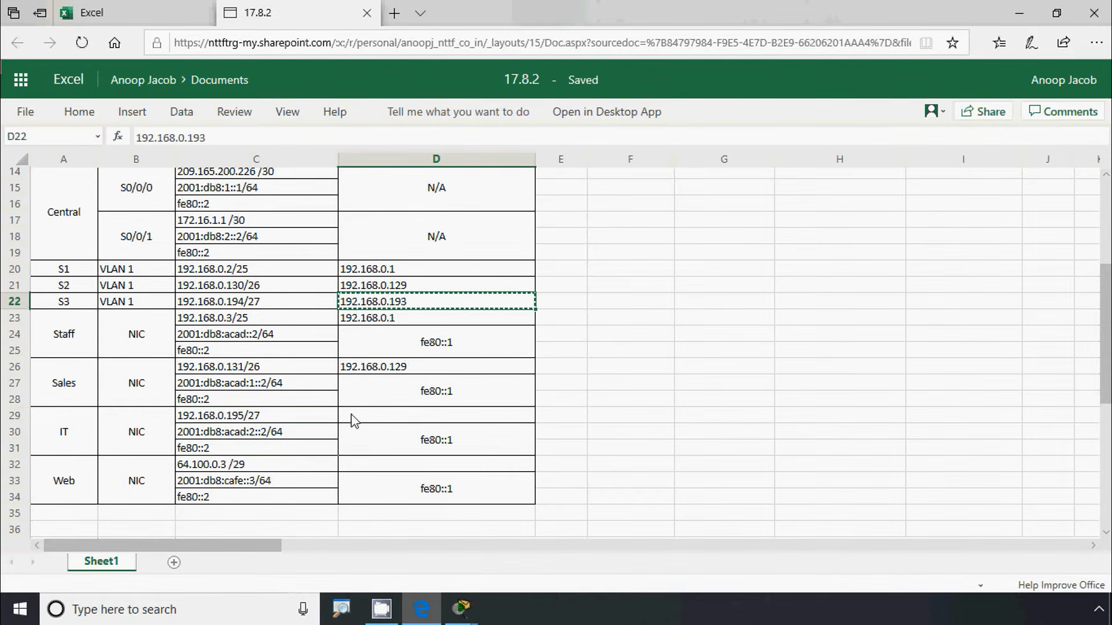
pyautogui.click(365, 418)
pyautogui.hotkey('ctrl', 'v')
pyautogui.click(372, 452)
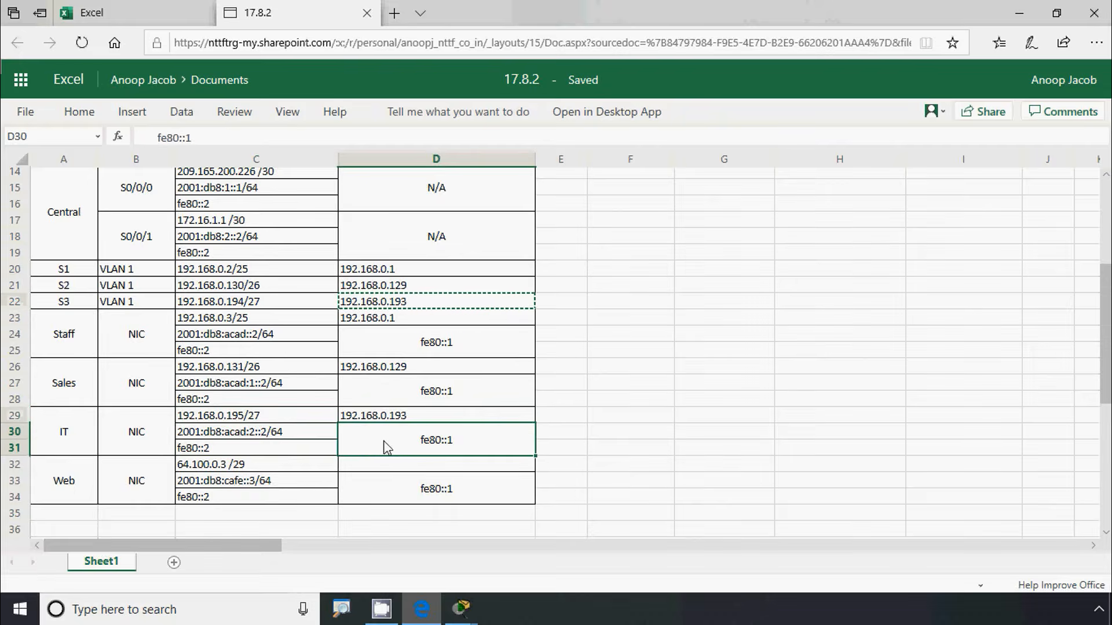
pyautogui.scroll(3, 277, 481)
pyautogui.scroll(2, 277, 482)
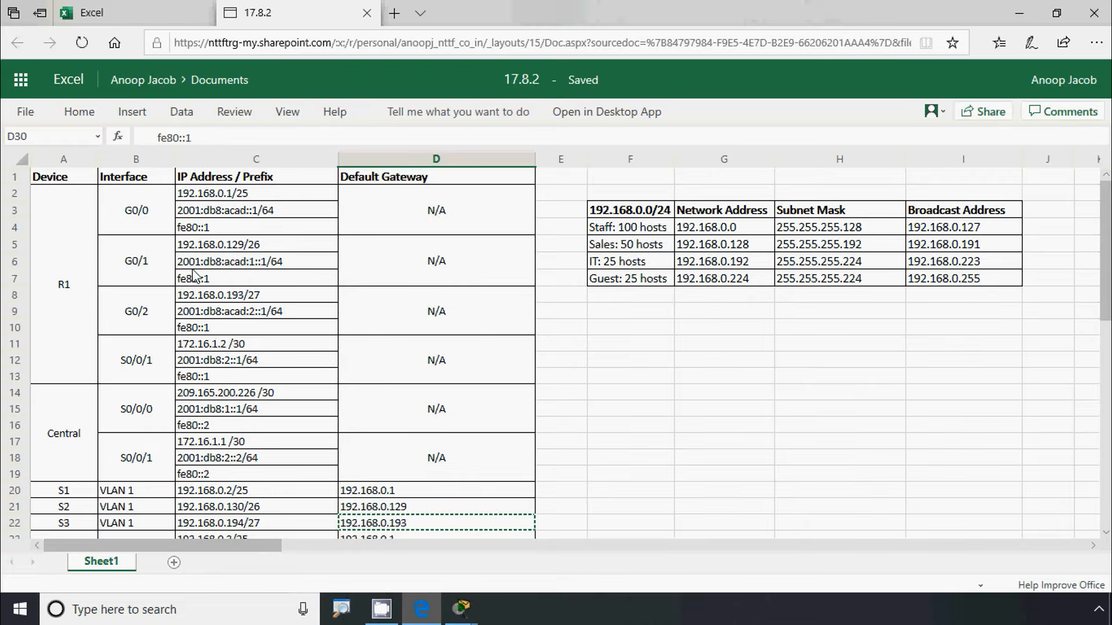
# Scroll up and down the addressing table to verify the completed entries
pyautogui.scroll(-2, 195, 280)
pyautogui.scroll(-4, 196, 280)
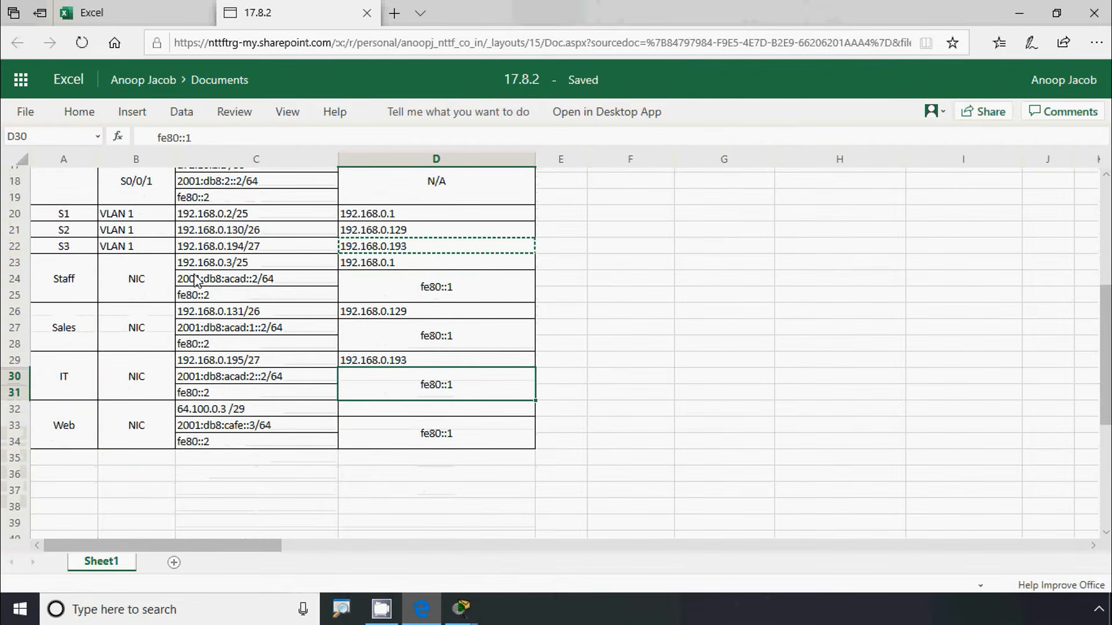
pyautogui.scroll(2, 195, 280)
pyautogui.scroll(4, 195, 281)
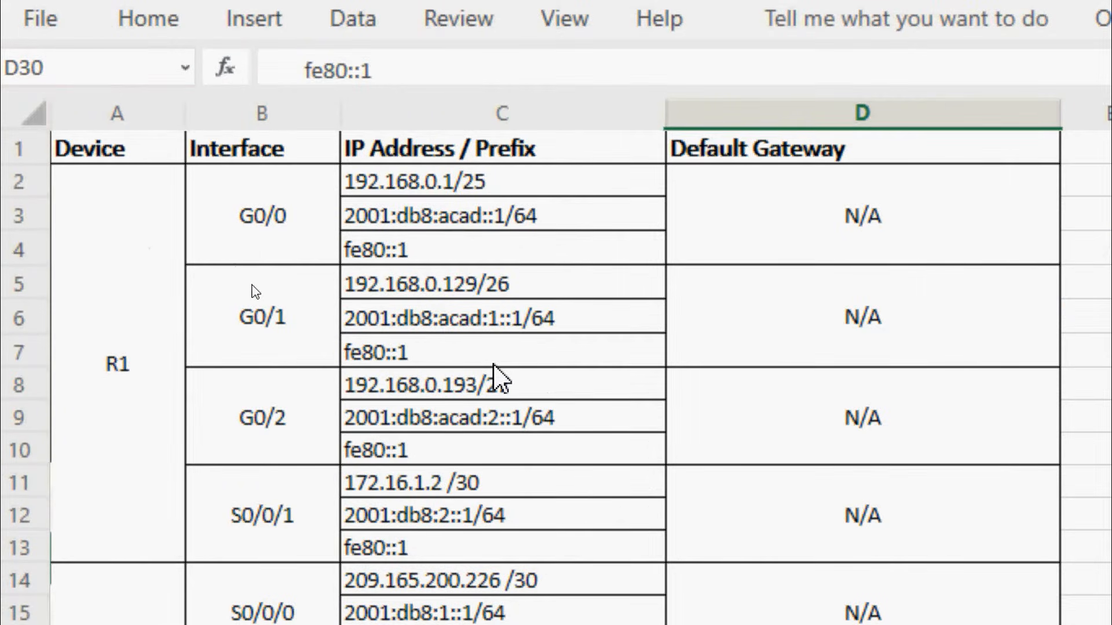
pyautogui.scroll(-2, 493, 365)
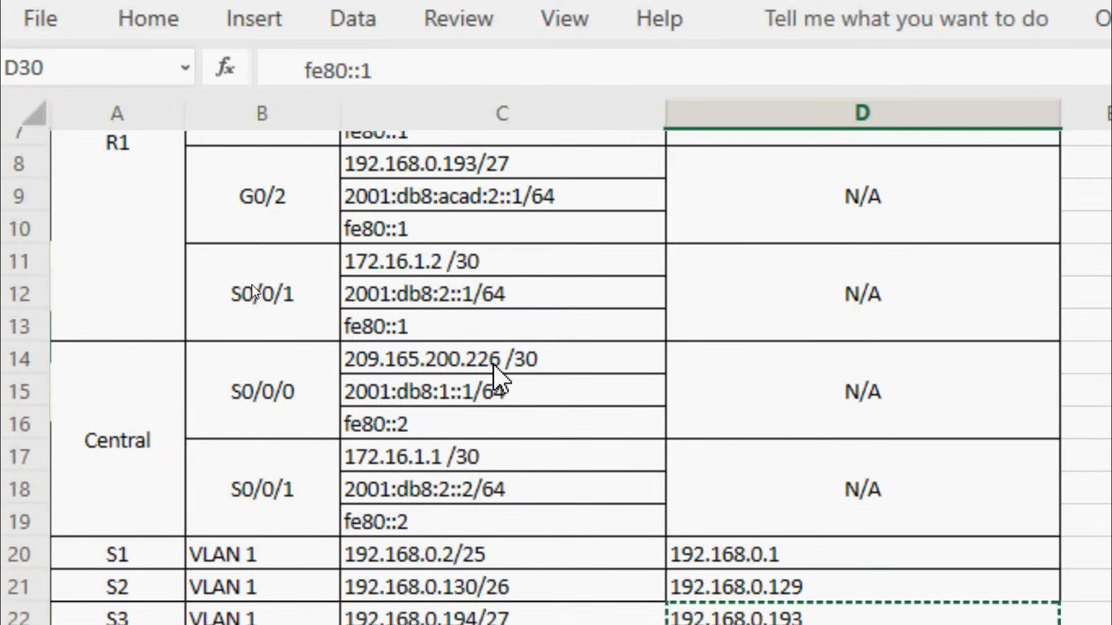
pyautogui.scroll(-3, 493, 364)
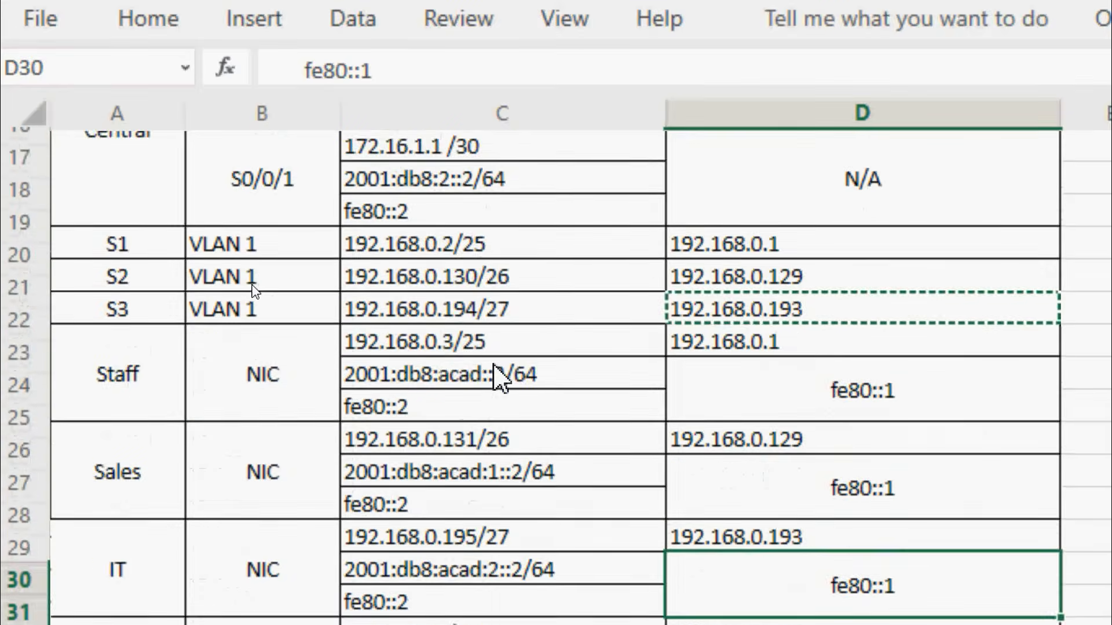
pyautogui.scroll(-3, 492, 365)
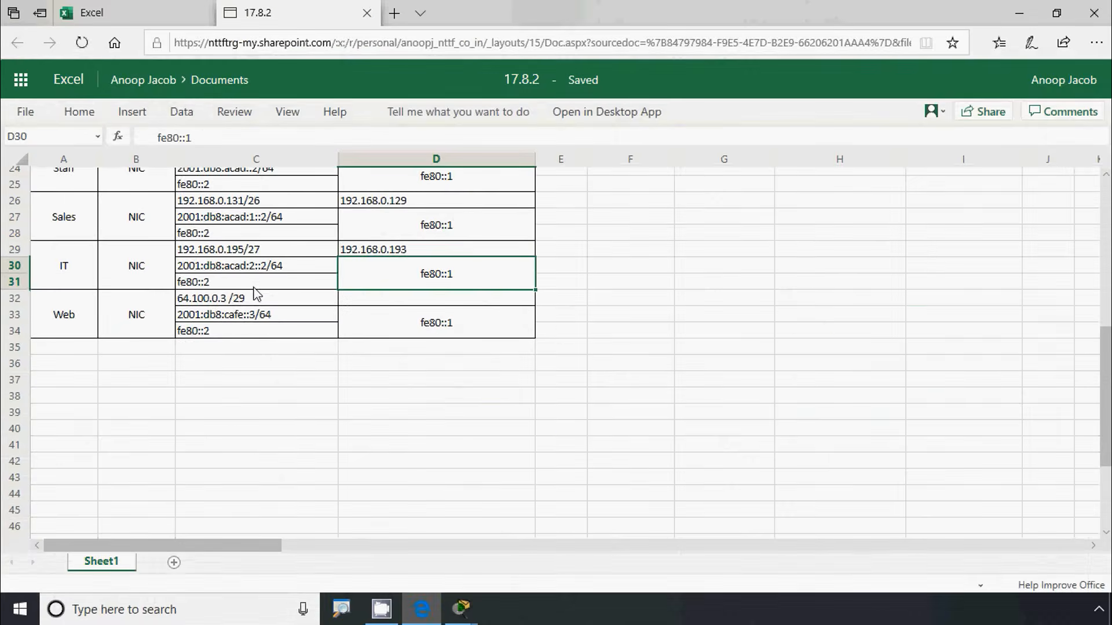
pyautogui.scroll(8, 494, 364)
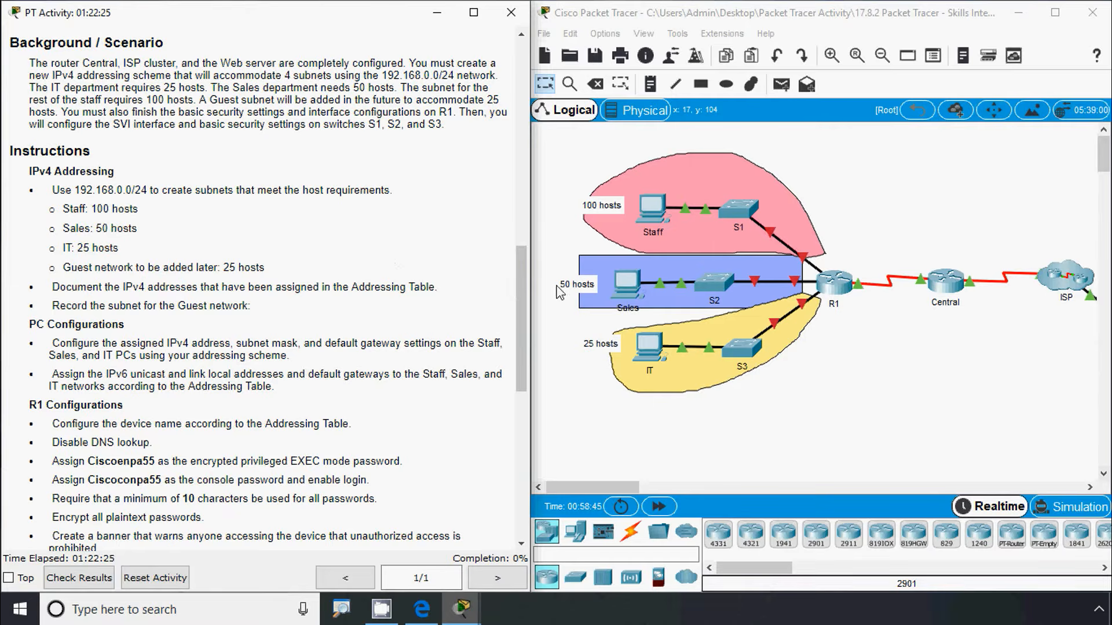
# Open the Staff PC's IP Configuration and place it beside the spreadsheet, ready for input
pyautogui.click(651, 209)
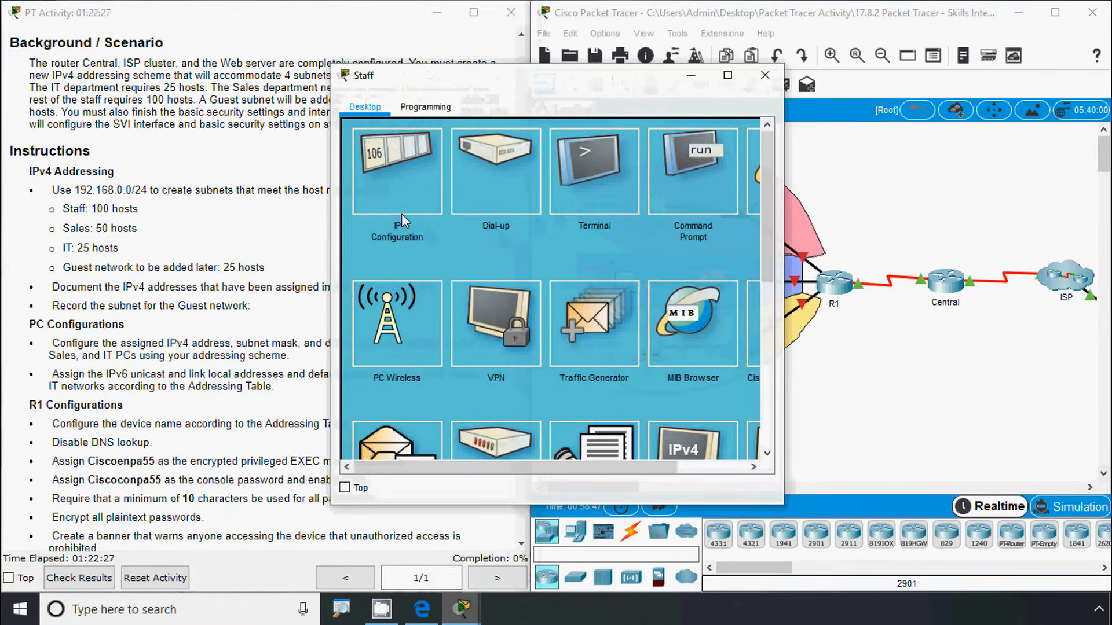
pyautogui.click(394, 195)
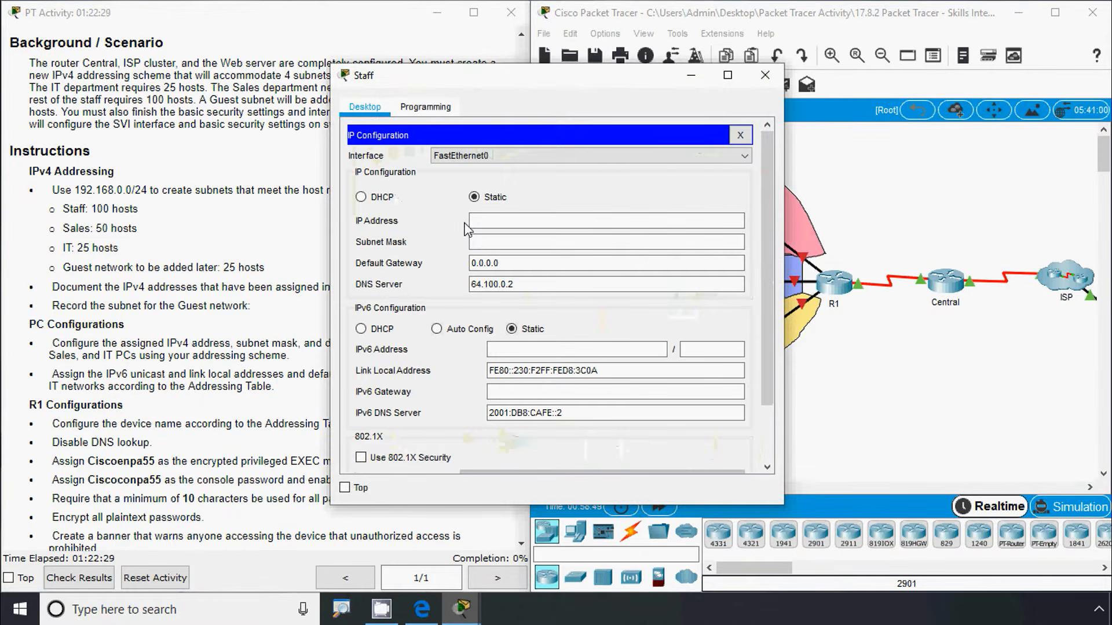
pyautogui.click(423, 605)
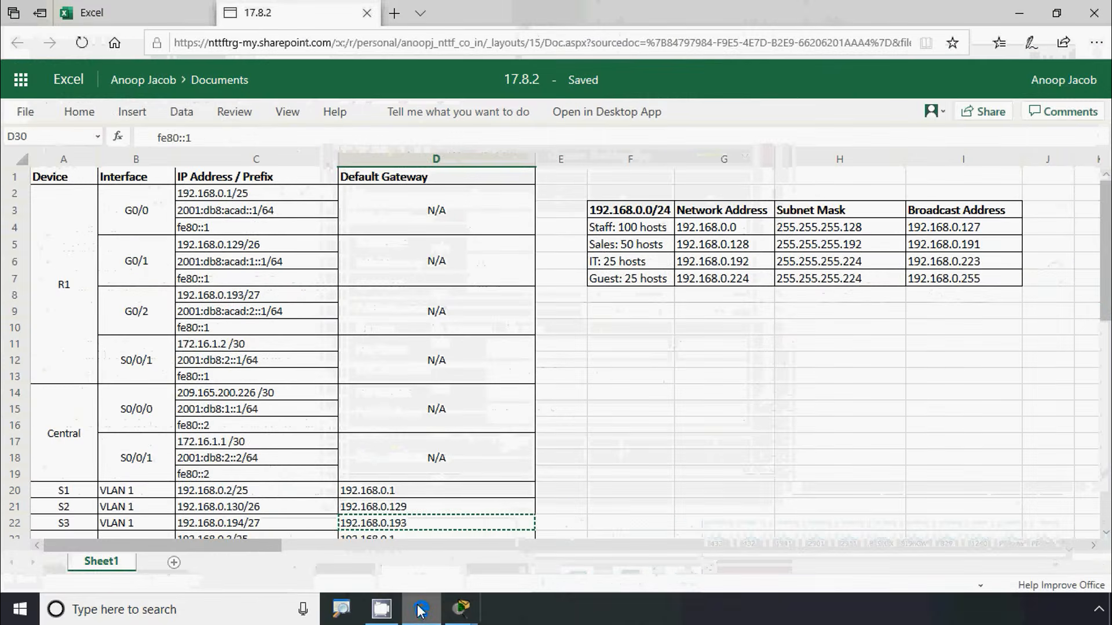
pyautogui.hotkey('alt', 'Tab')
pyautogui.moveTo(424, 77); pyautogui.dragTo(653, 95)
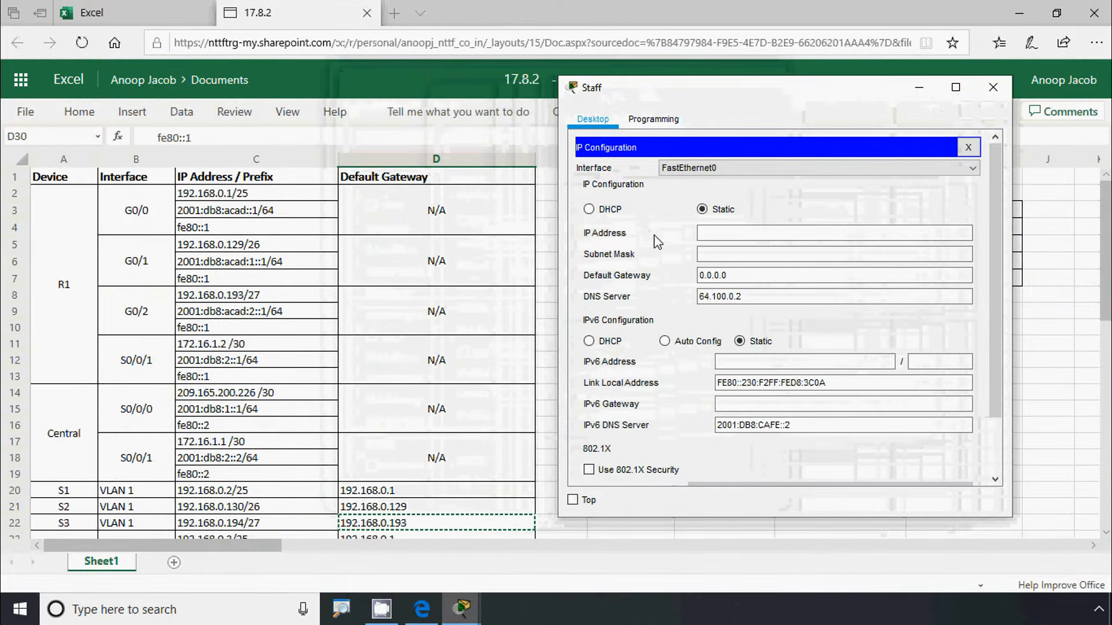
pyautogui.click(733, 233)
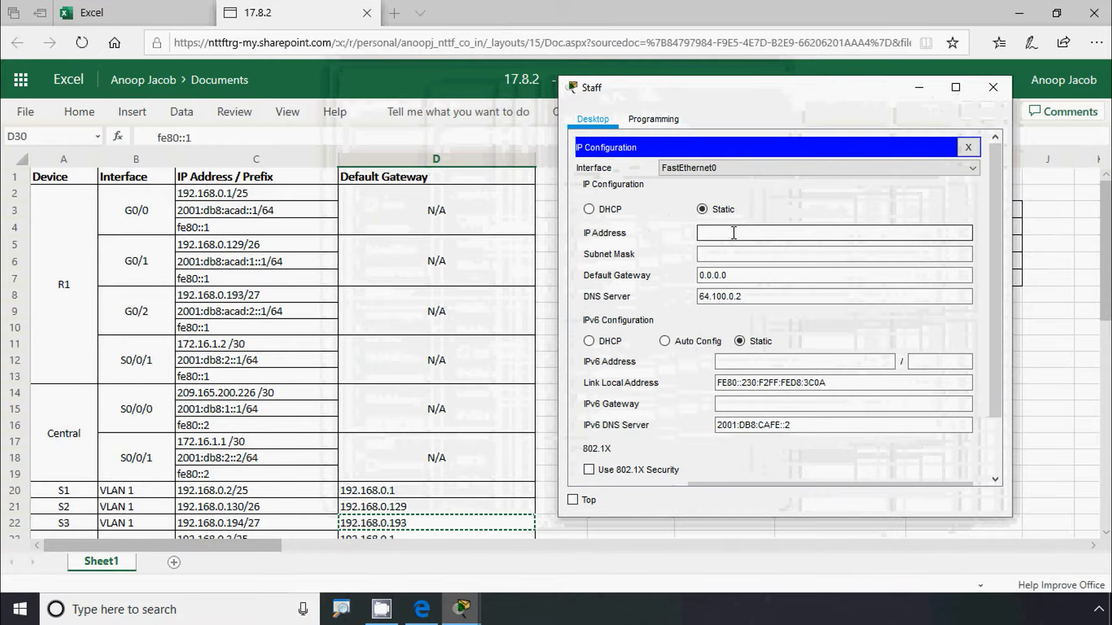
# Select and copy 192.168.0.3 from the Staff PC's address in C23
pyautogui.click(431, 313)
pyautogui.scroll(-5, 431, 312)
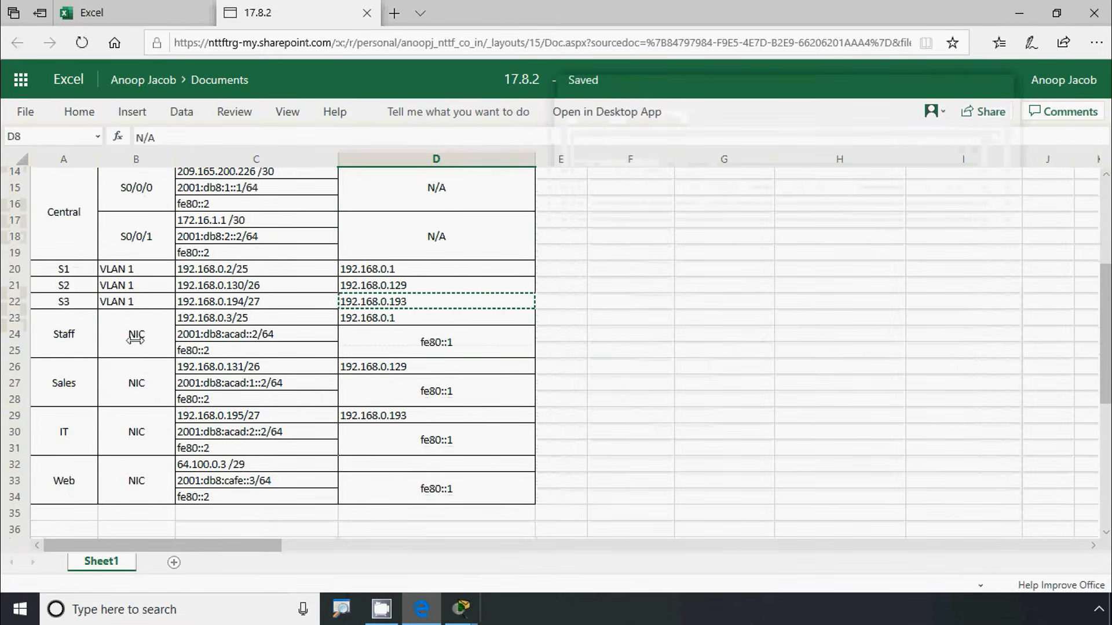
pyautogui.click(207, 319)
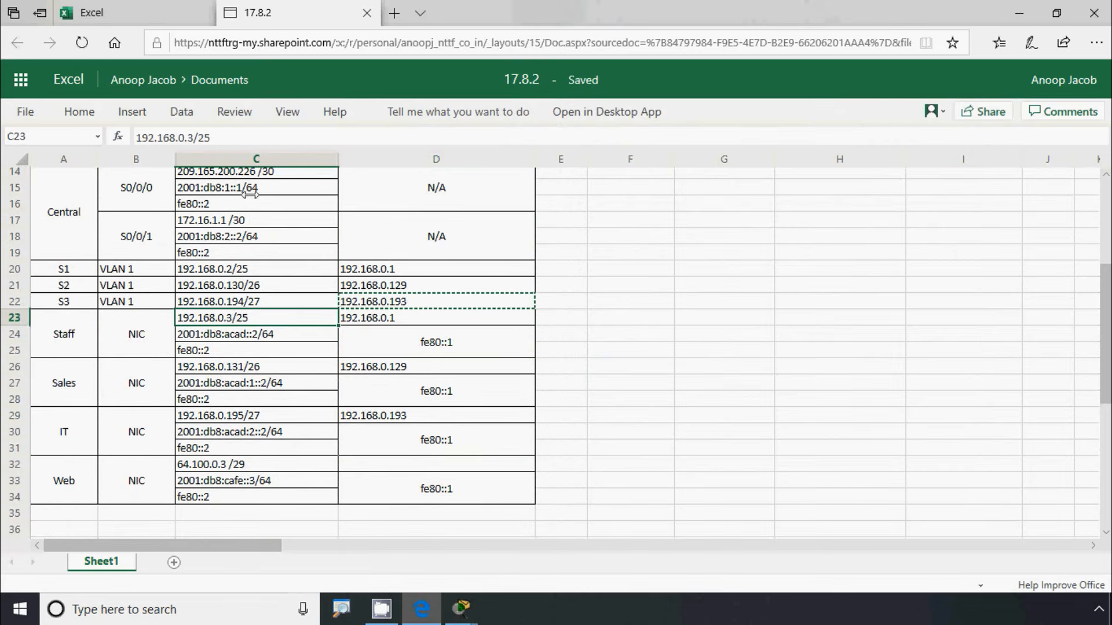
pyautogui.moveTo(192, 138); pyautogui.dragTo(118, 137)
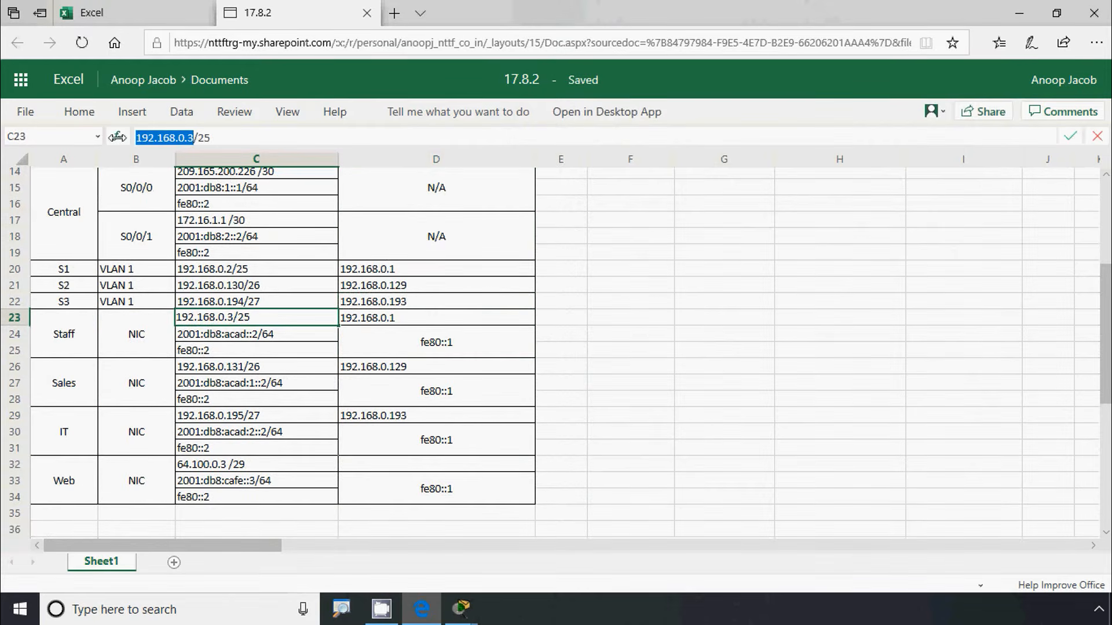
# Enter Staff PC IP 192.168.0.3, mask 255.255.255.128, gateway 192.168.0.1, then close its settings
pyautogui.hotkey('alt', 'Tab')
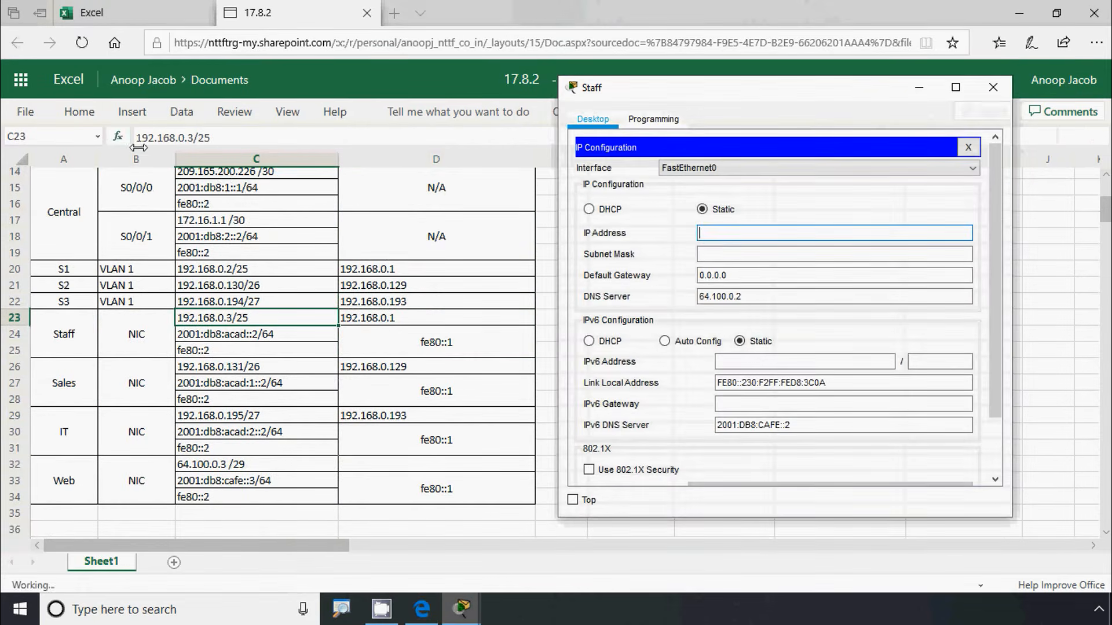
pyautogui.click(711, 234)
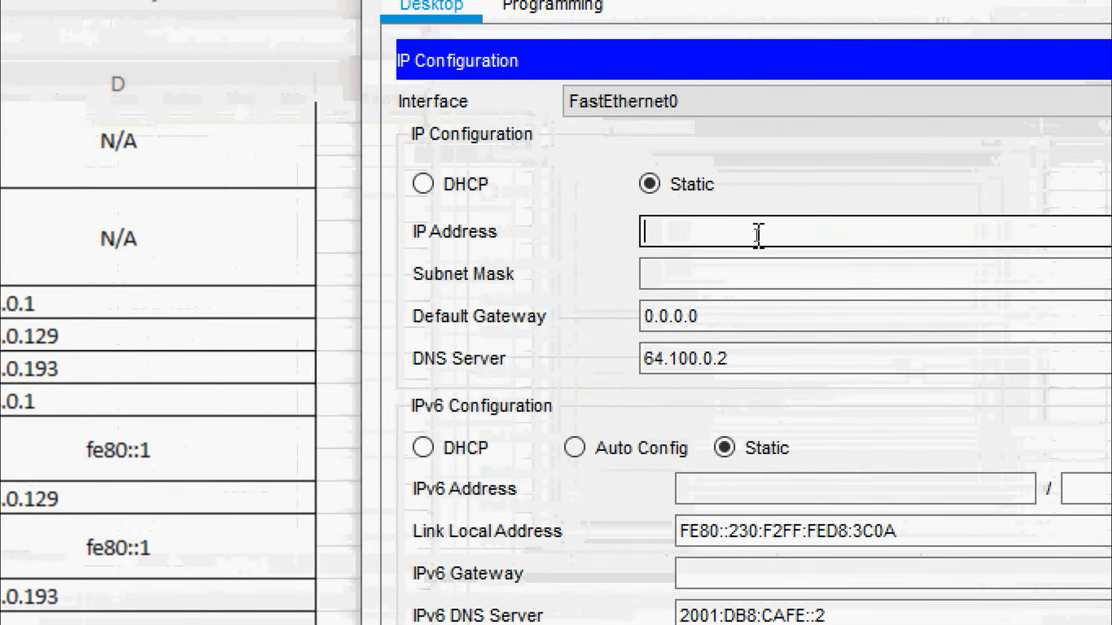
pyautogui.hotkey('ctrl', 'v')
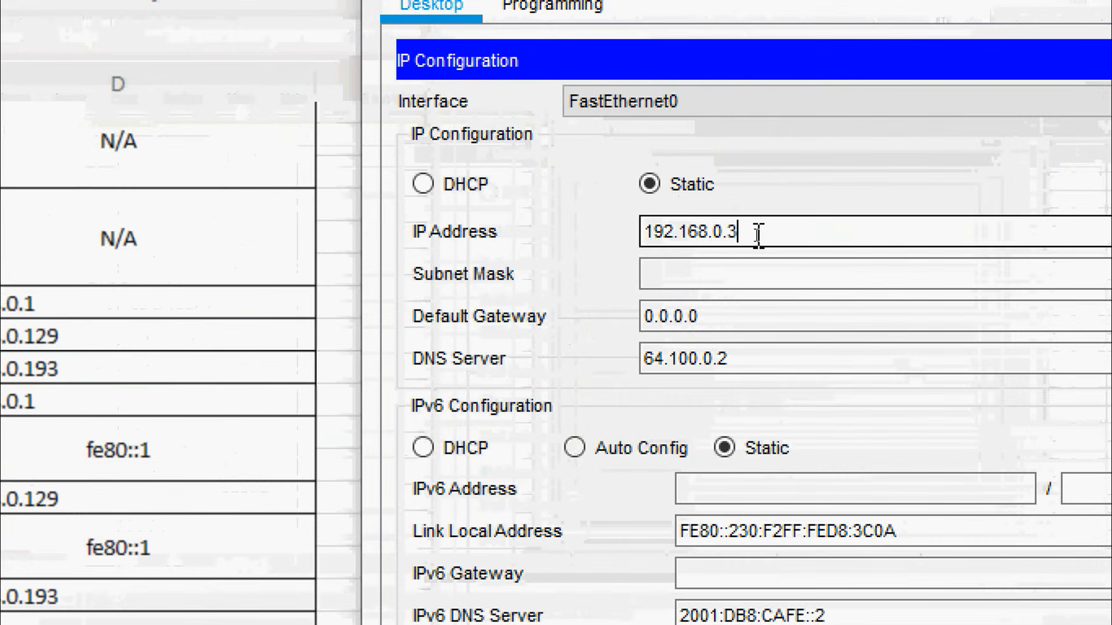
pyautogui.click(734, 271)
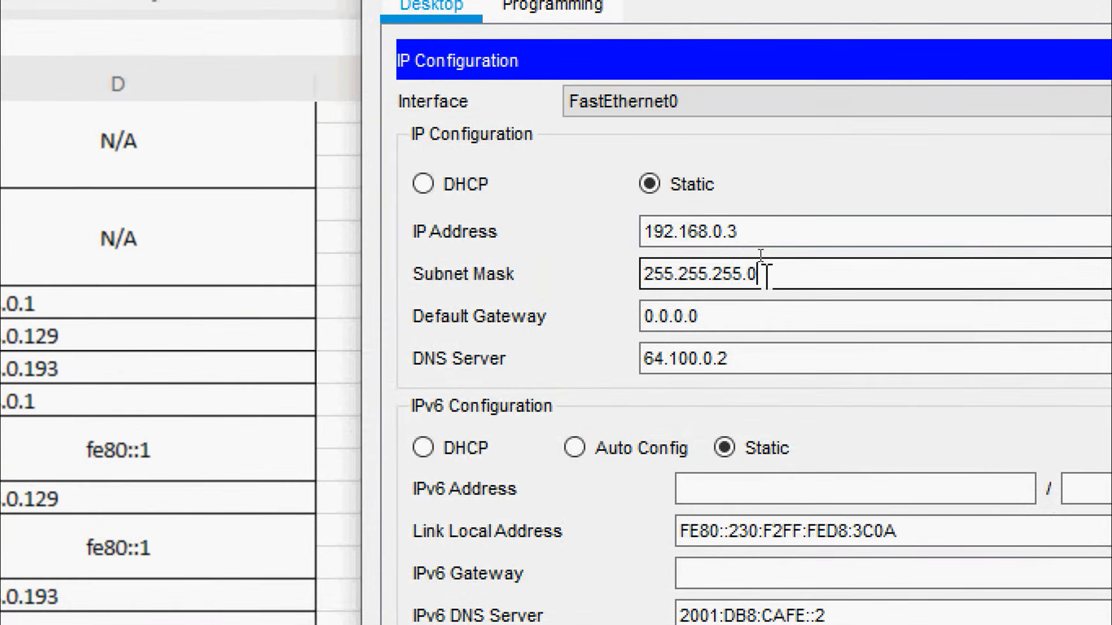
pyautogui.press('BackSpace')
pyautogui.write('128')
pyautogui.moveTo(718, 316); pyautogui.dragTo(620, 327)
pyautogui.hotkey('ctrl', 'v')
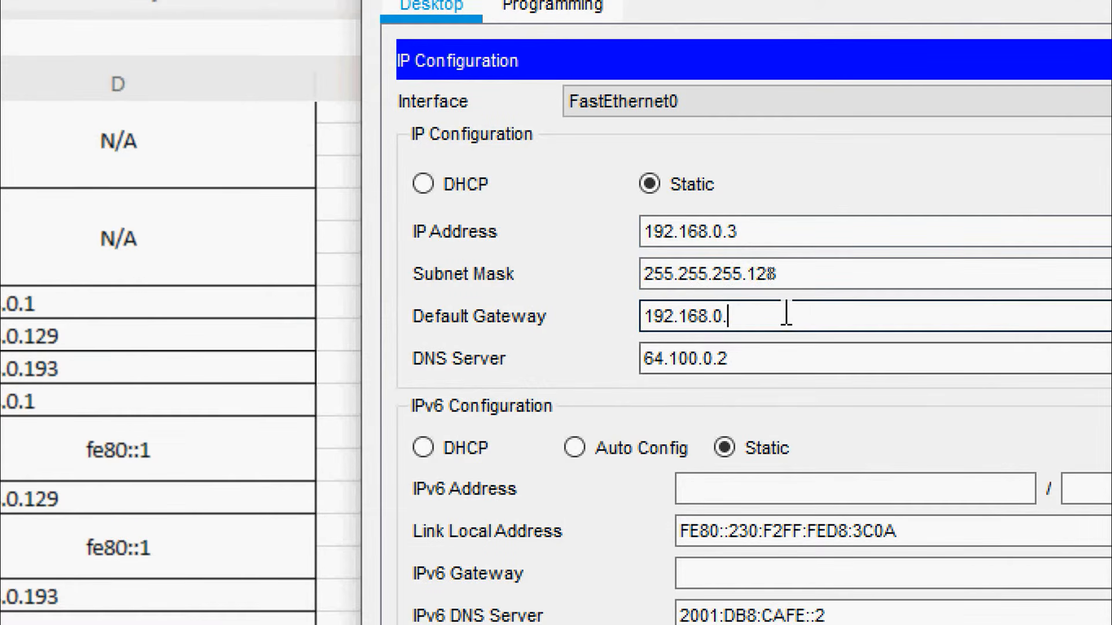
pyautogui.click(789, 347)
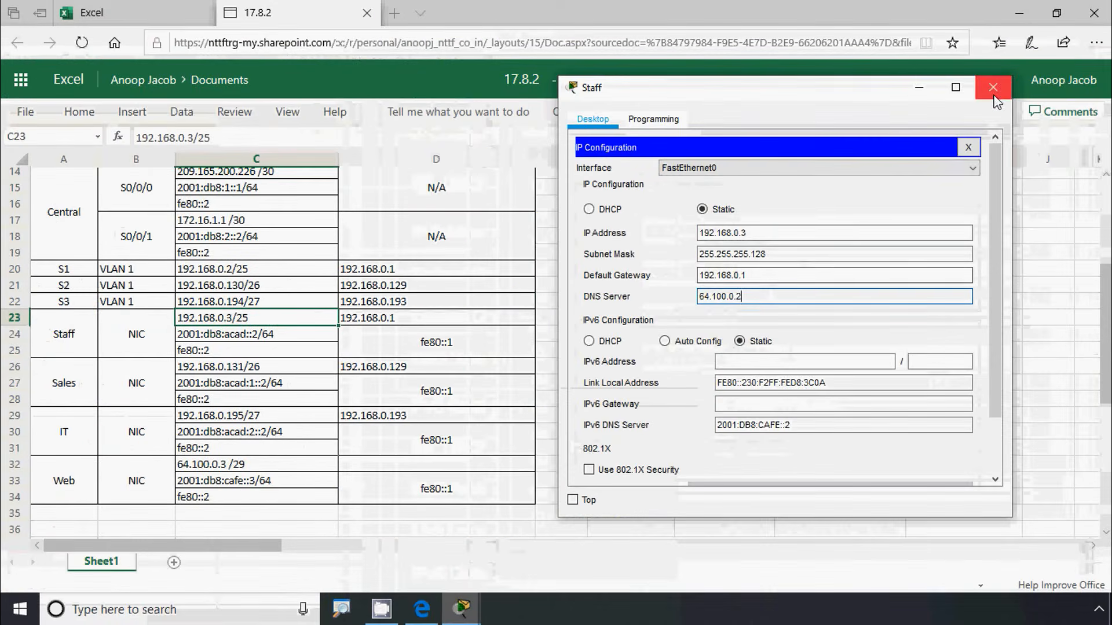
pyautogui.click(993, 94)
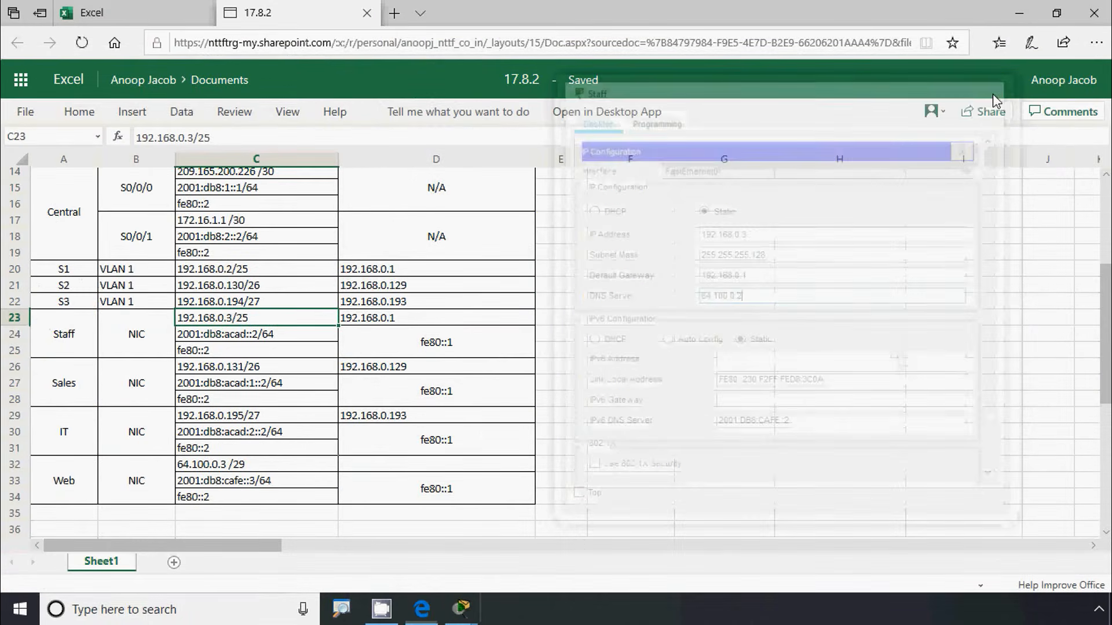
pyautogui.click(1019, 12)
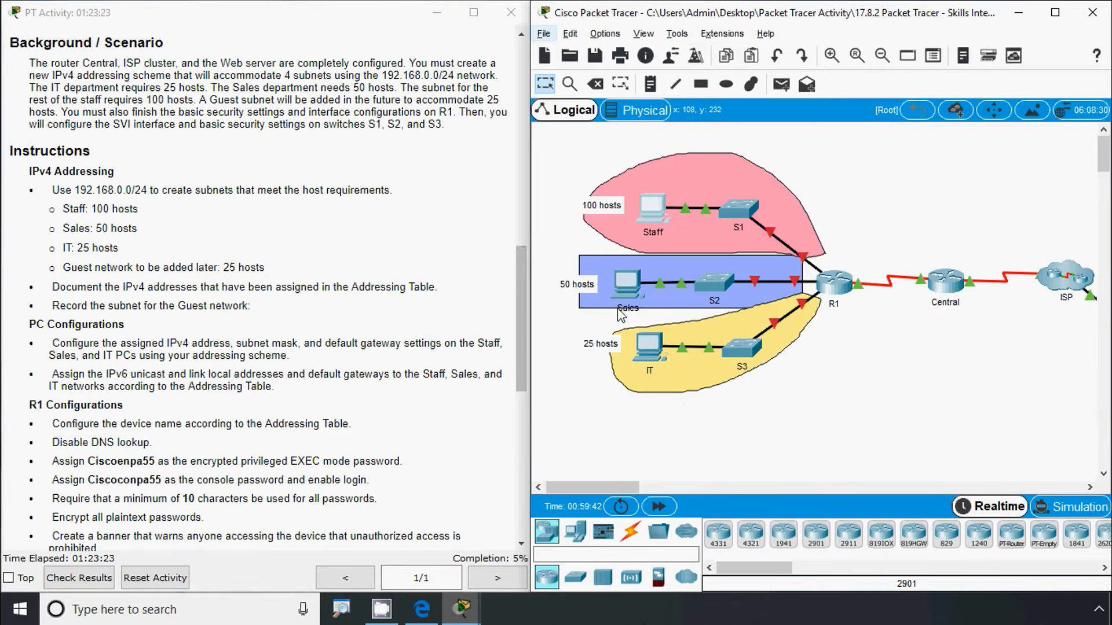
# Open the Sales PC's IP Configuration and copy 192.168.0.131 from cell C26
pyautogui.click(631, 290)
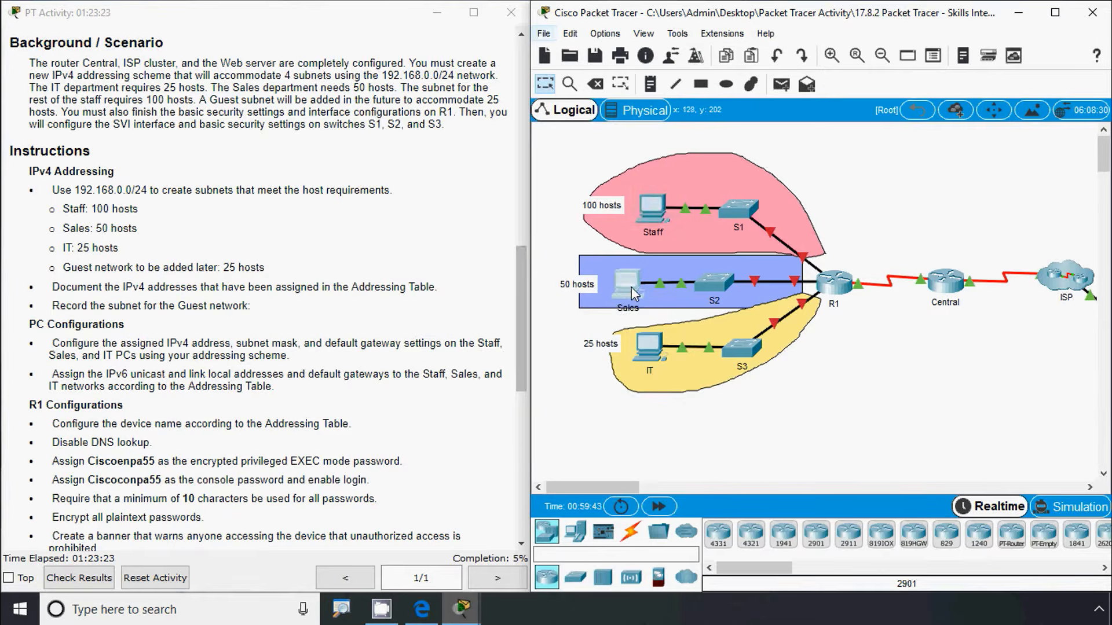
pyautogui.click(435, 218)
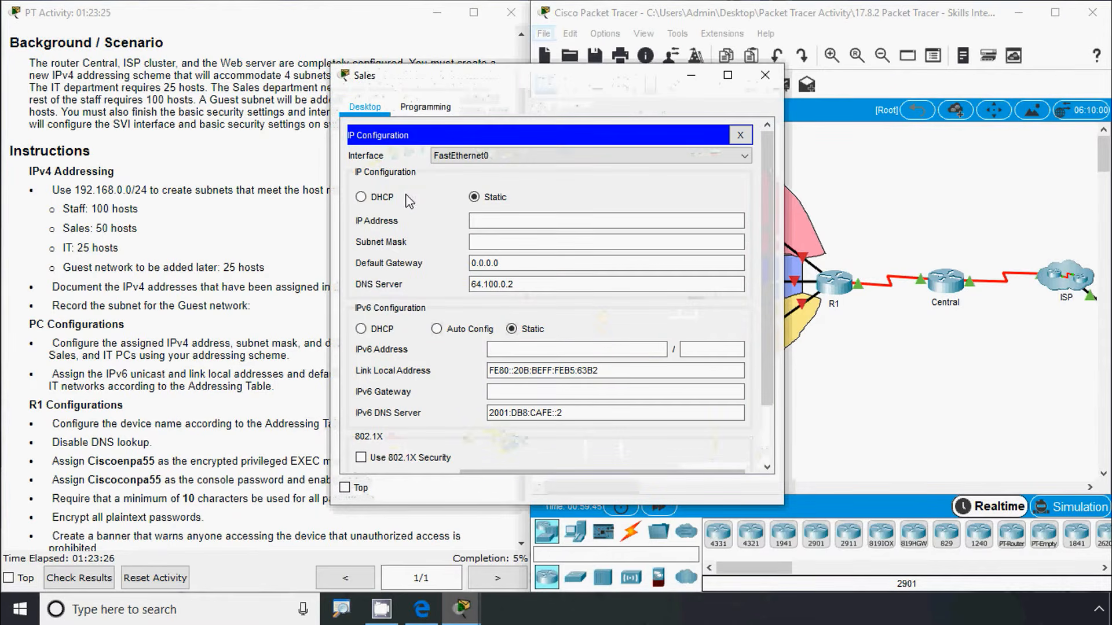
pyautogui.click(422, 609)
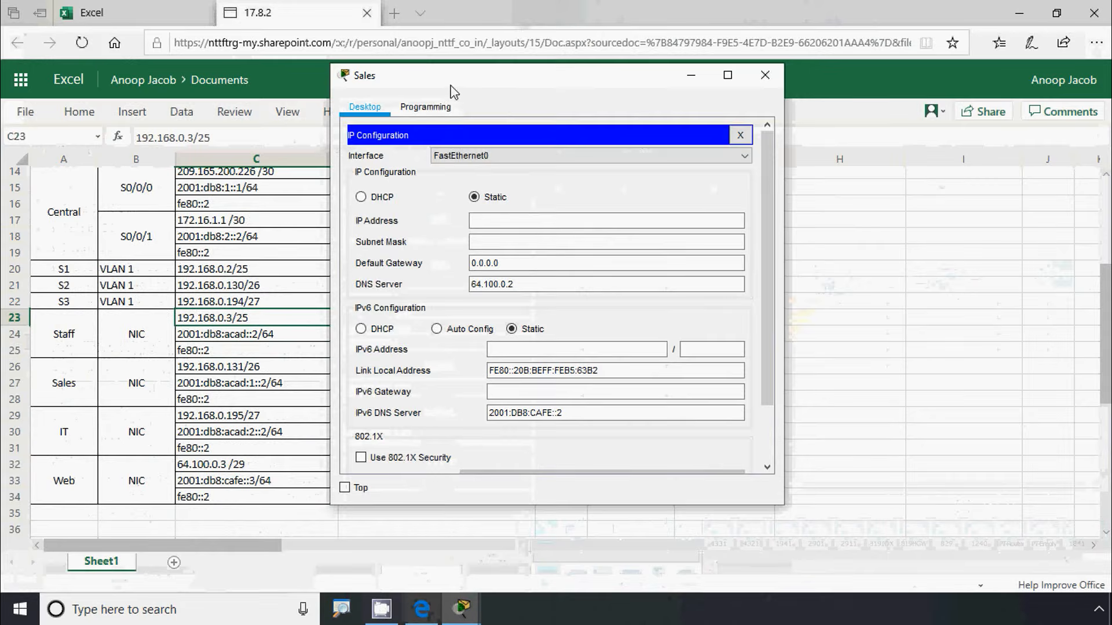
pyautogui.moveTo(451, 87); pyautogui.dragTo(694, 99)
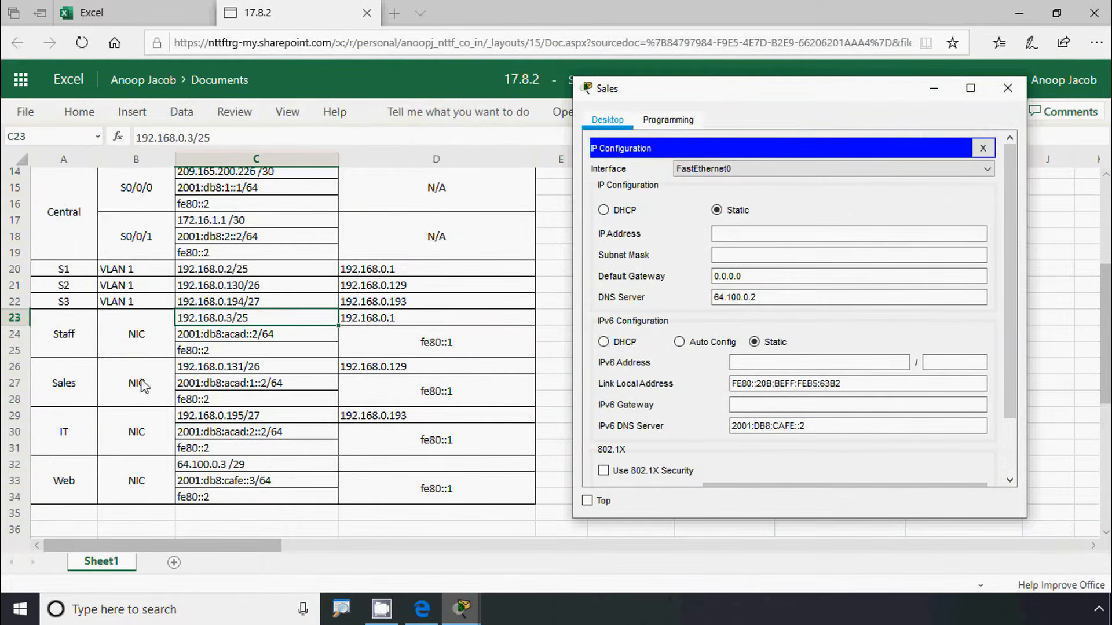
pyautogui.click(195, 371)
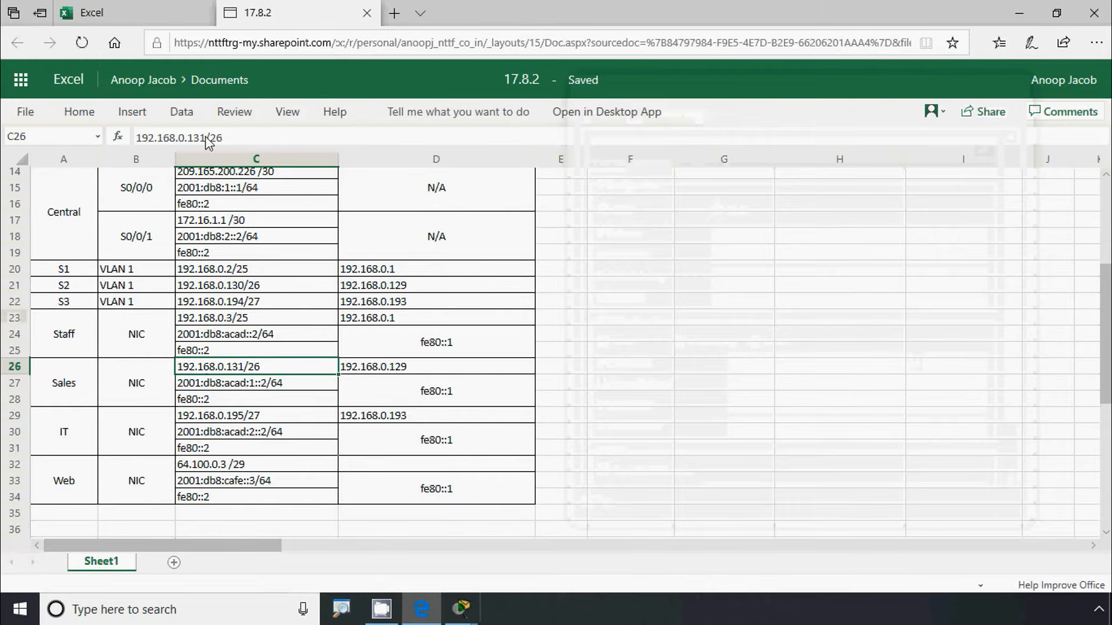
pyautogui.moveTo(205, 138); pyautogui.dragTo(125, 142)
pyautogui.hotkey('ctrl', 'c')
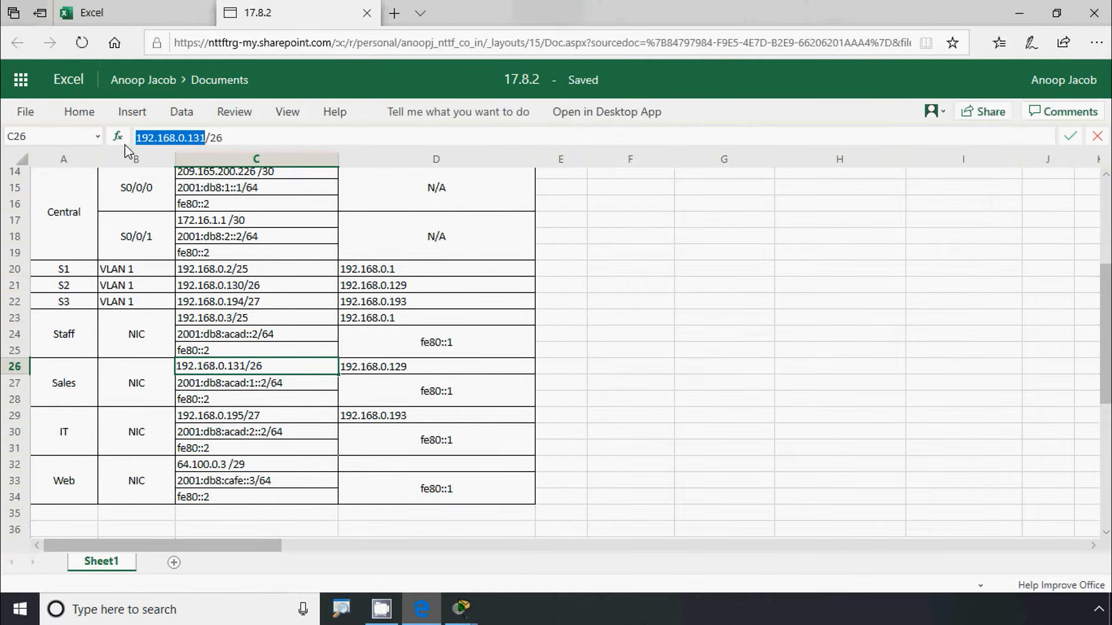
# Enter the Sales PC's IP address 192.168.0.131 and subnet mask 255.255.255.192
pyautogui.hotkey('alt', 'Tab')
pyautogui.click(728, 234)
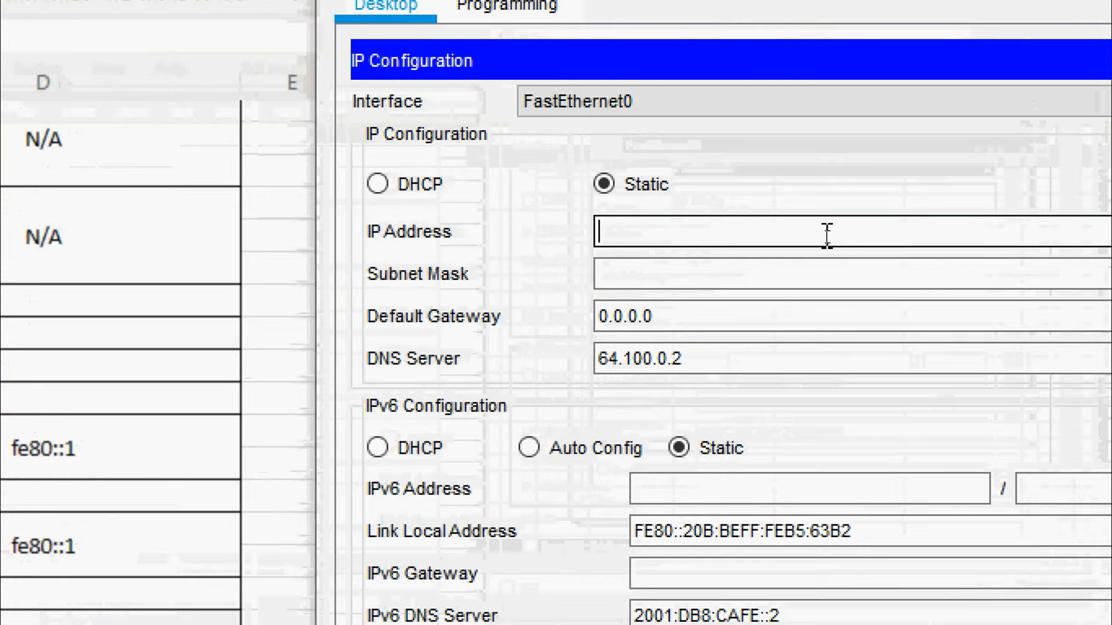
pyautogui.write('v')
pyautogui.press('BackSpace')
pyautogui.hotkey('ctrl', 'v')
pyautogui.click(683, 277)
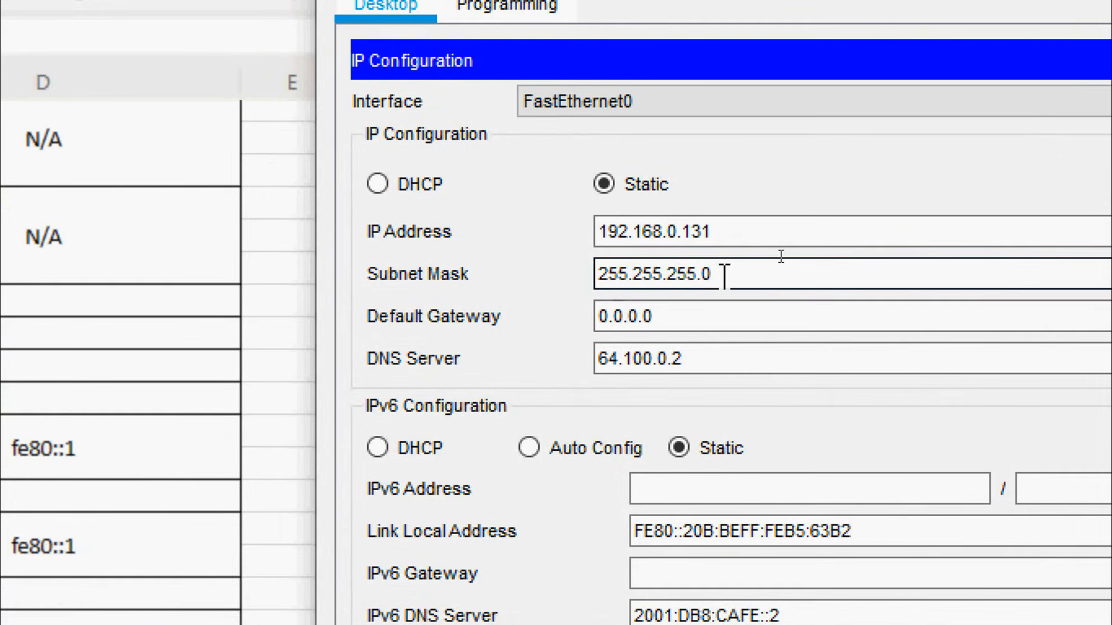
pyautogui.press('BackSpace')
pyautogui.write('192')
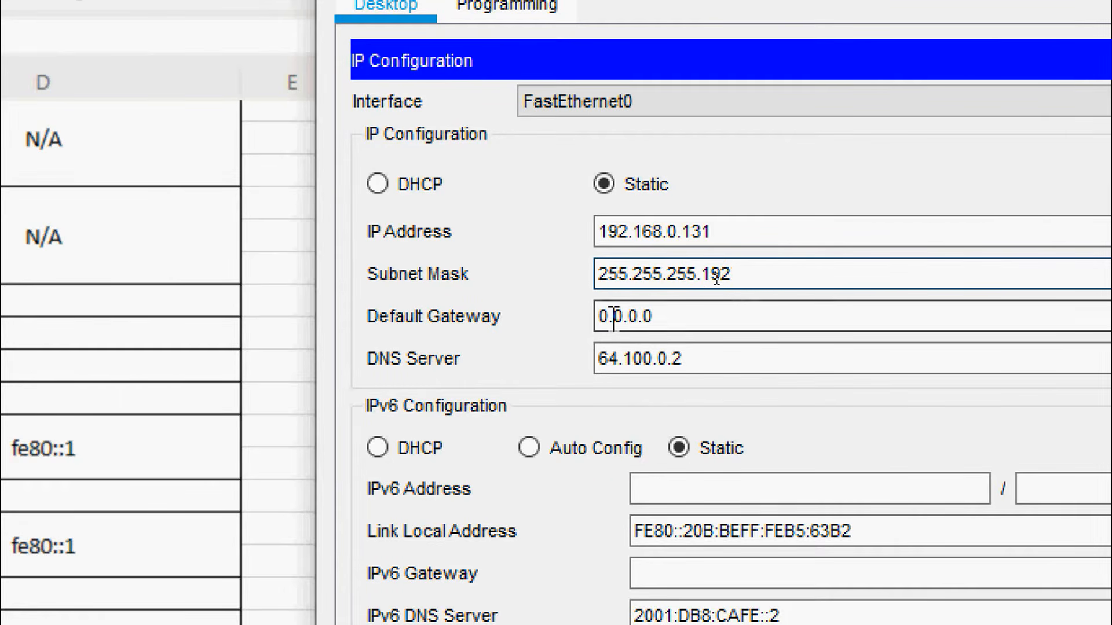
# Set the Sales PC's default gateway to 192.168.0.129 and close its settings
pyautogui.moveTo(651, 317); pyautogui.dragTo(536, 307)
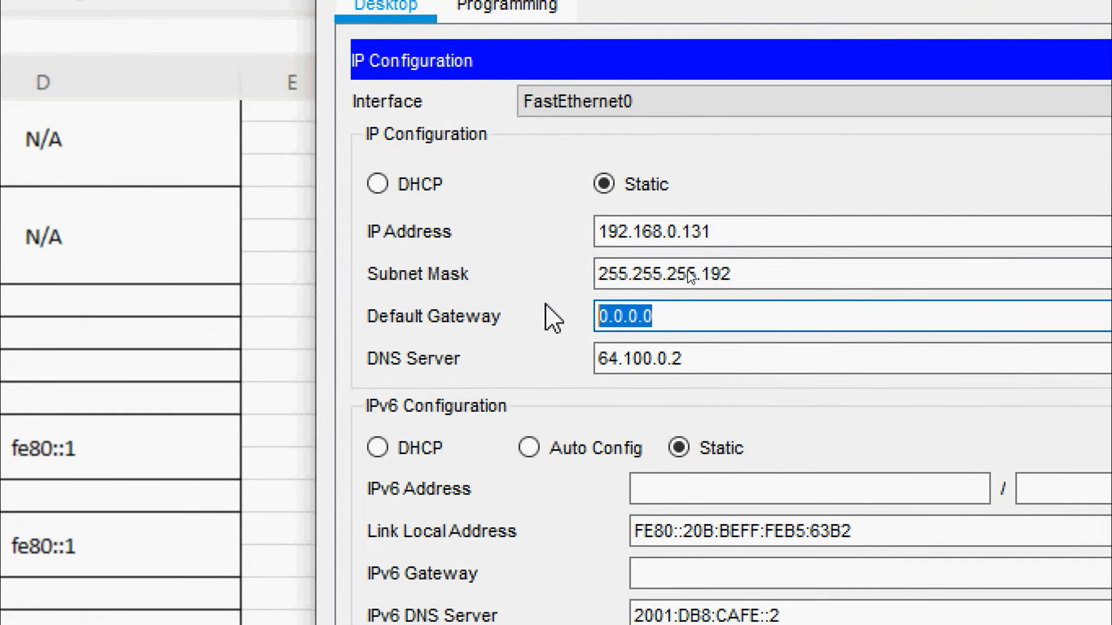
pyautogui.hotkey('ctrl', 'v')
pyautogui.press('BackSpace')
pyautogui.press('BackSpace')
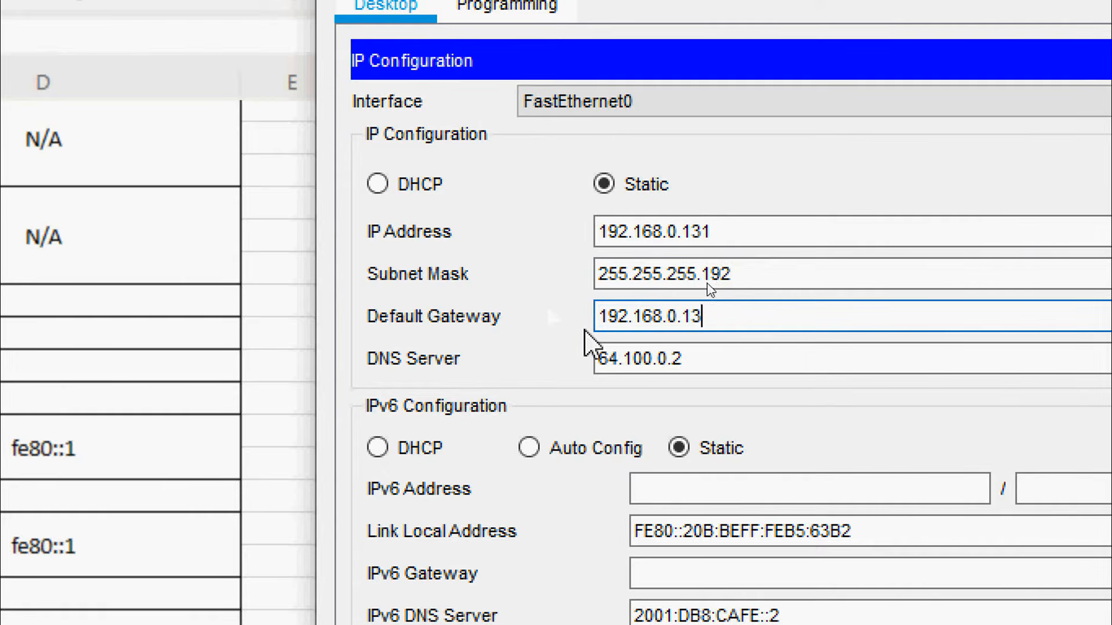
pyautogui.write('29')
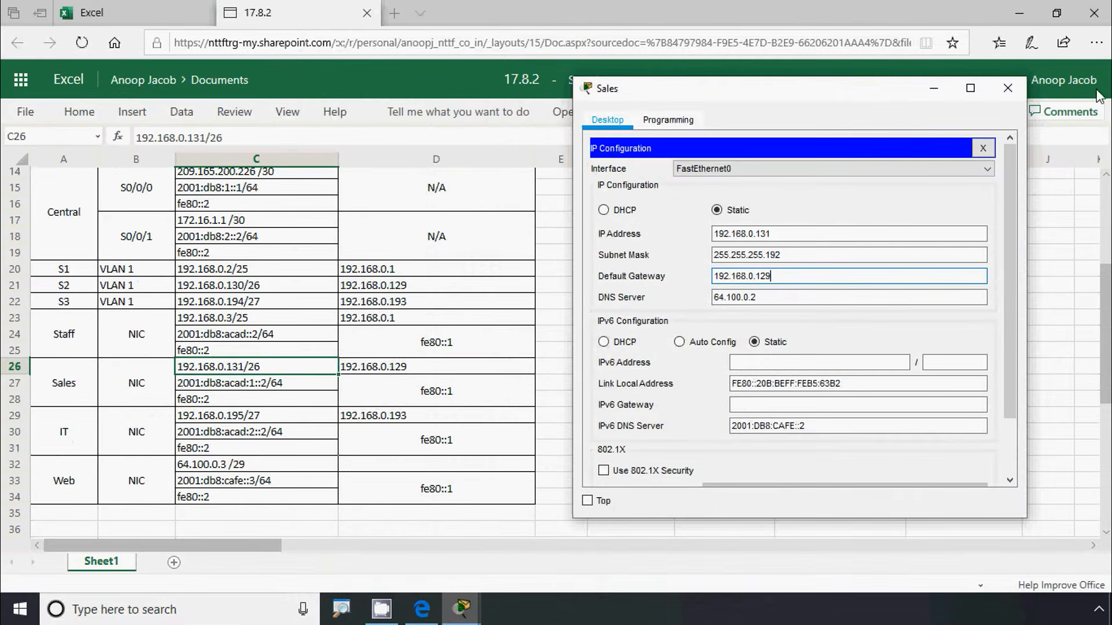
pyautogui.click(1007, 88)
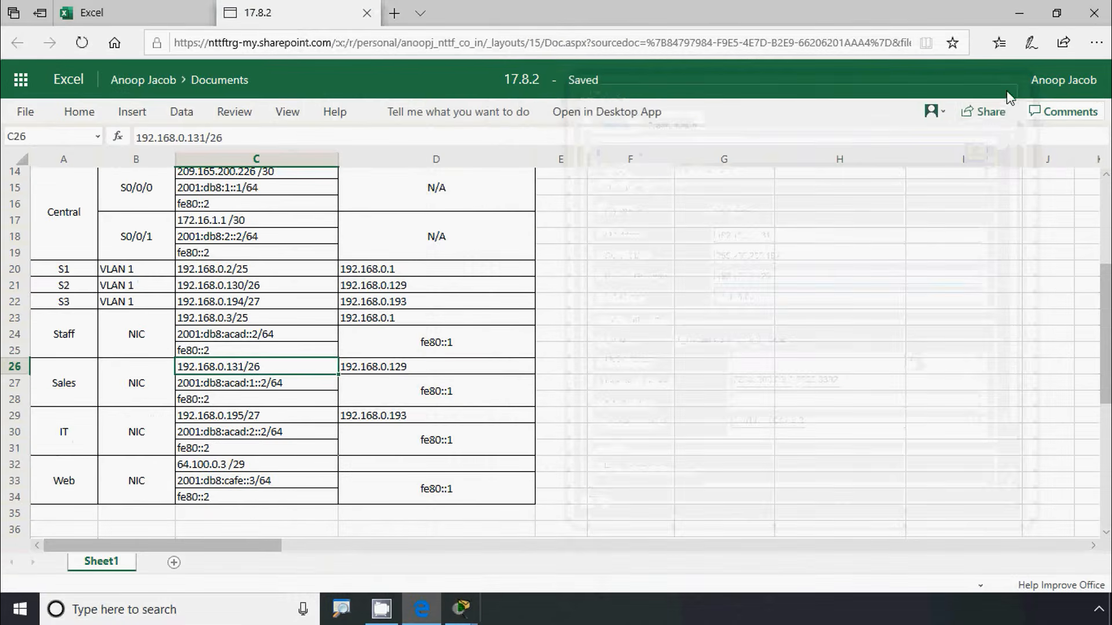
pyautogui.click(1019, 13)
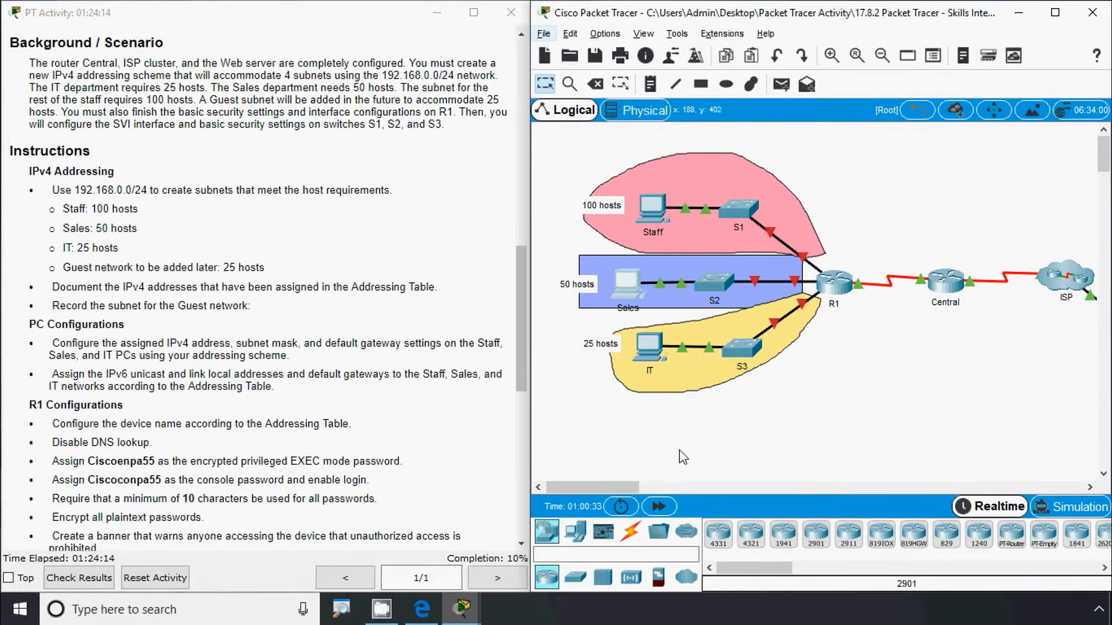
# Open the IT PC's IP Configuration and copy 192.168.0.195 from cell C29
pyautogui.click(652, 351)
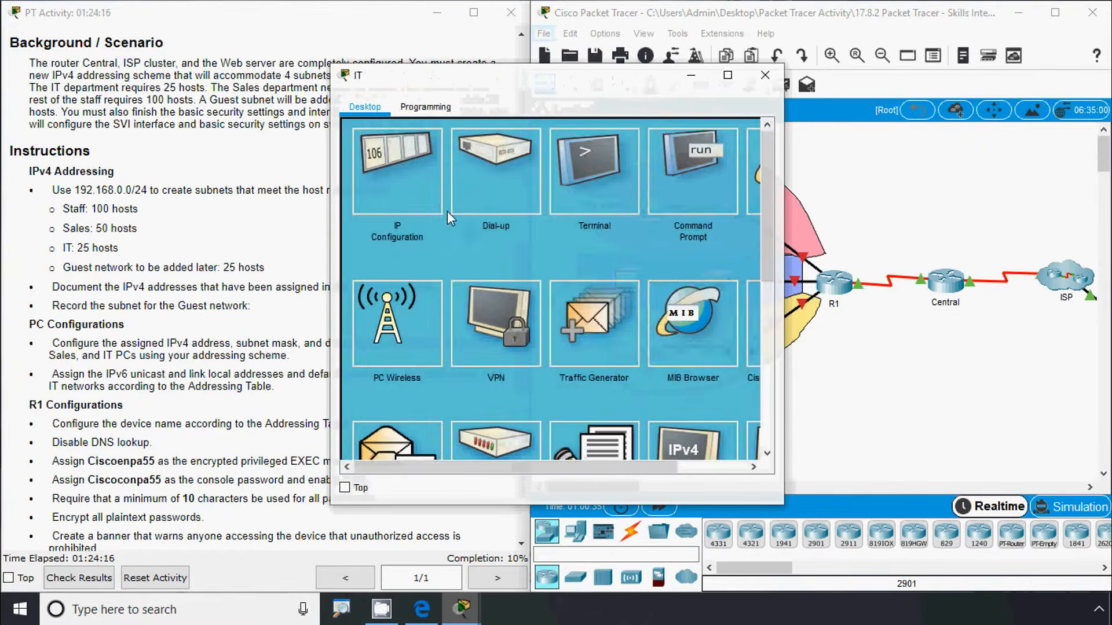
pyautogui.click(413, 203)
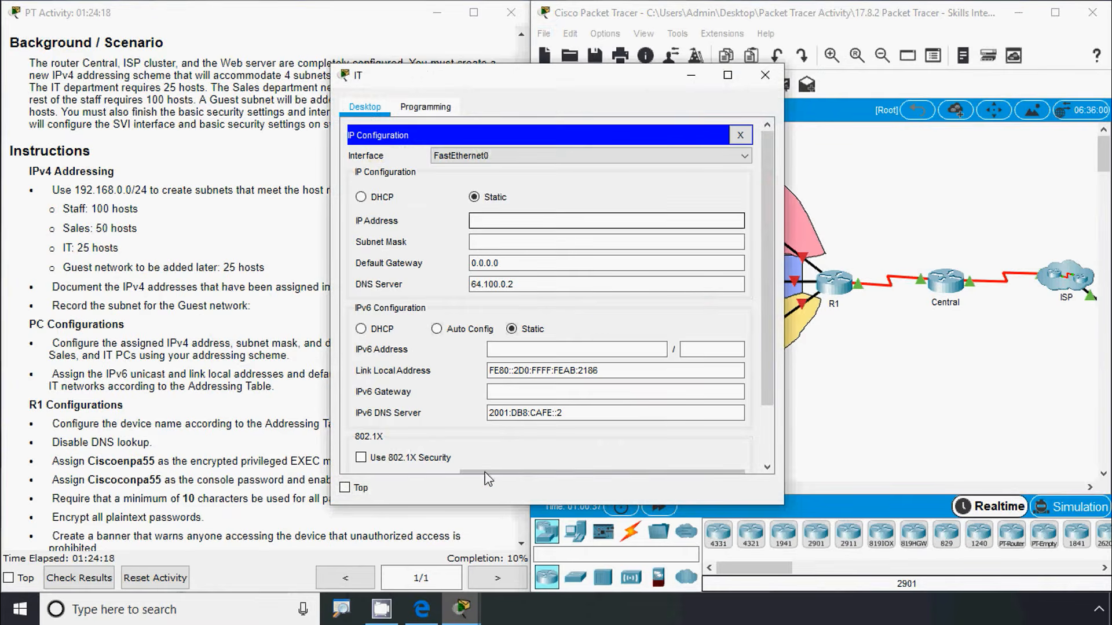
pyautogui.click(421, 609)
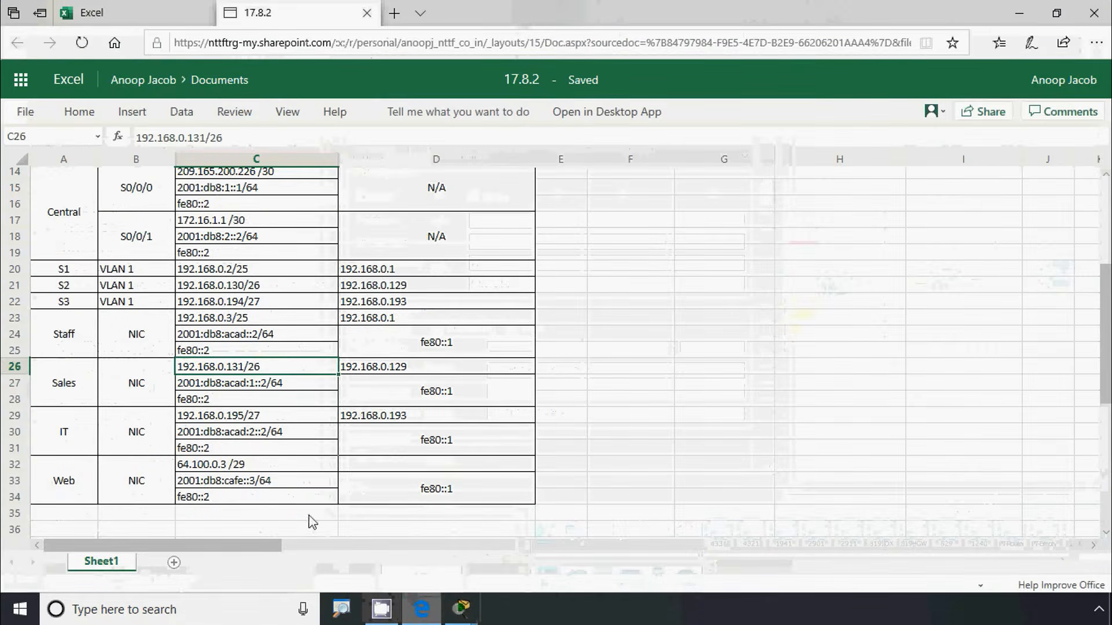
pyautogui.click(249, 422)
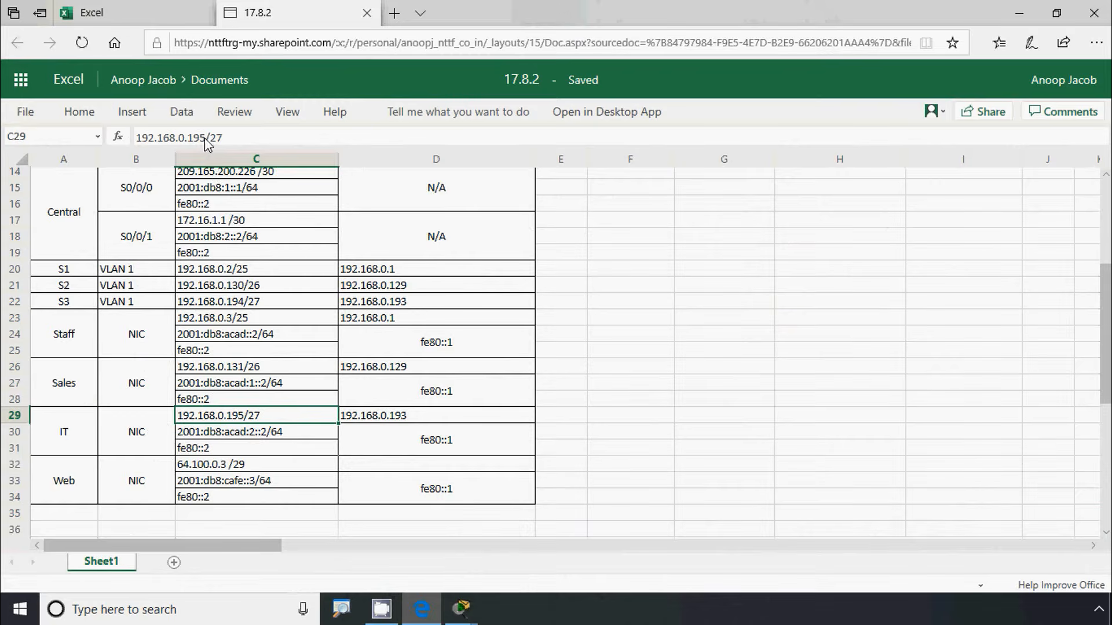
pyautogui.moveTo(205, 139); pyautogui.dragTo(130, 143)
pyautogui.hotkey('ctrl', 'c')
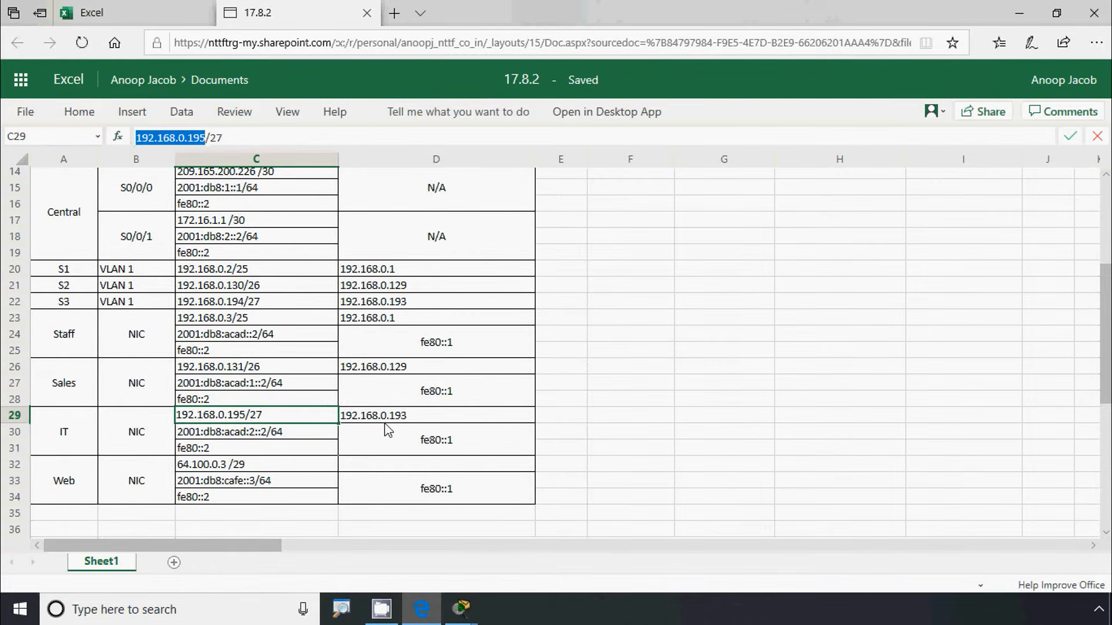
# Enter the IT PC's IP address 192.168.0.195 and subnet mask 255.255.255.224
pyautogui.hotkey('alt', 'Tab')
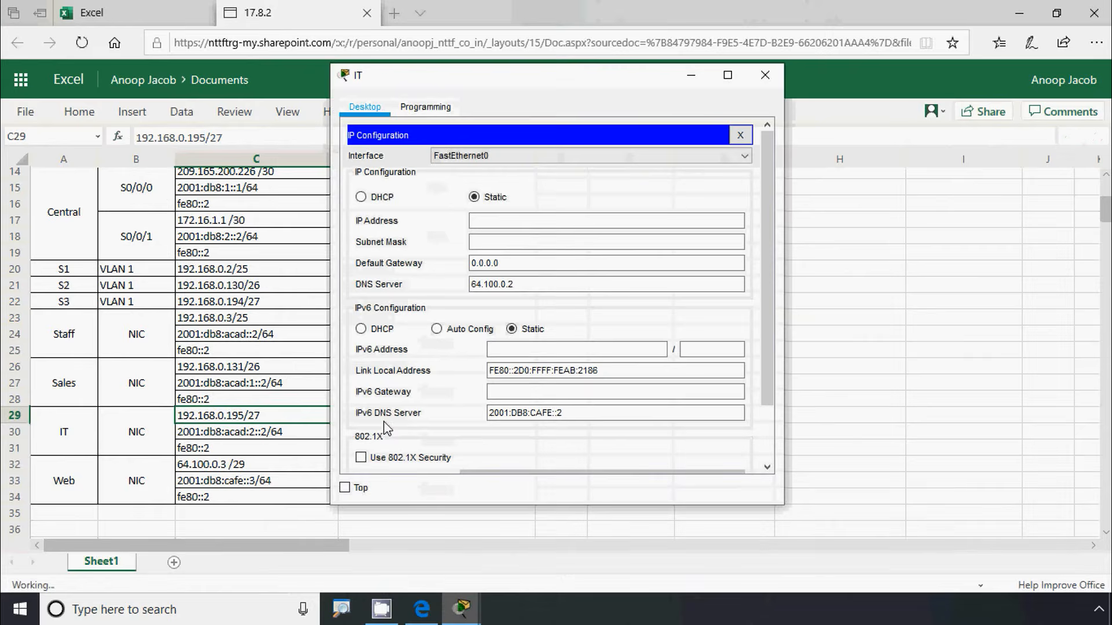
pyautogui.click(474, 221)
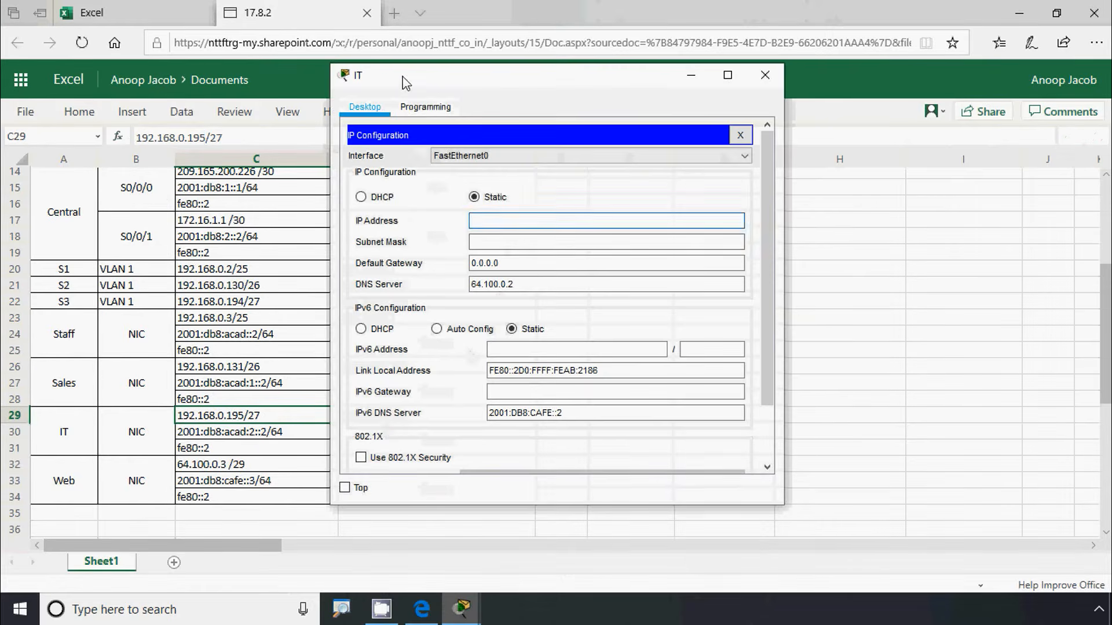
pyautogui.moveTo(405, 76); pyautogui.dragTo(591, 92)
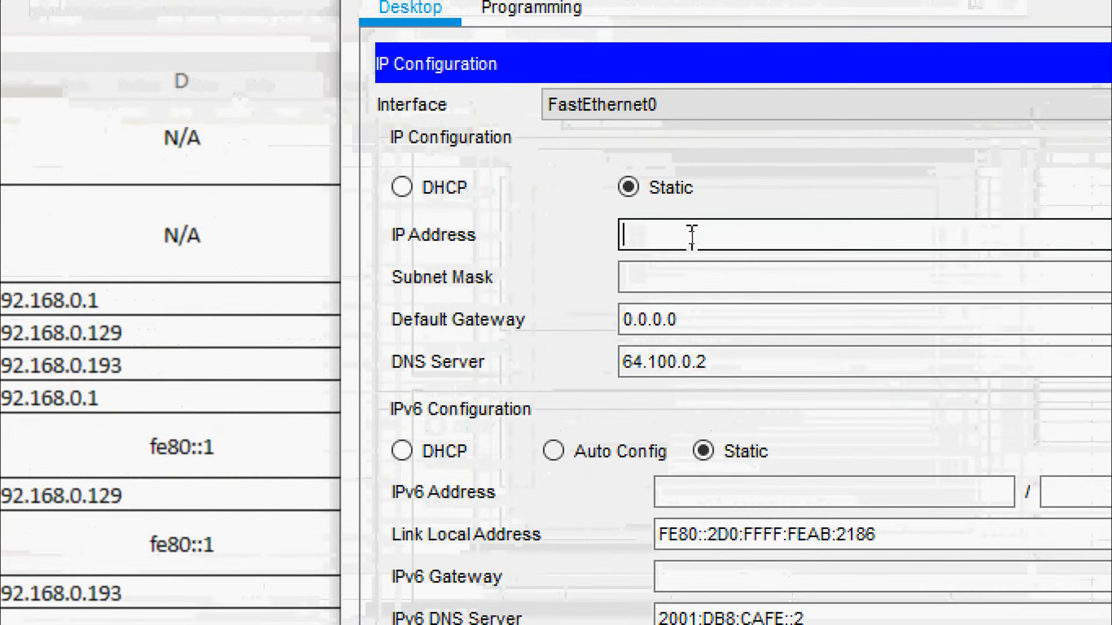
pyautogui.write('192.168.0.195')
pyautogui.click(679, 270)
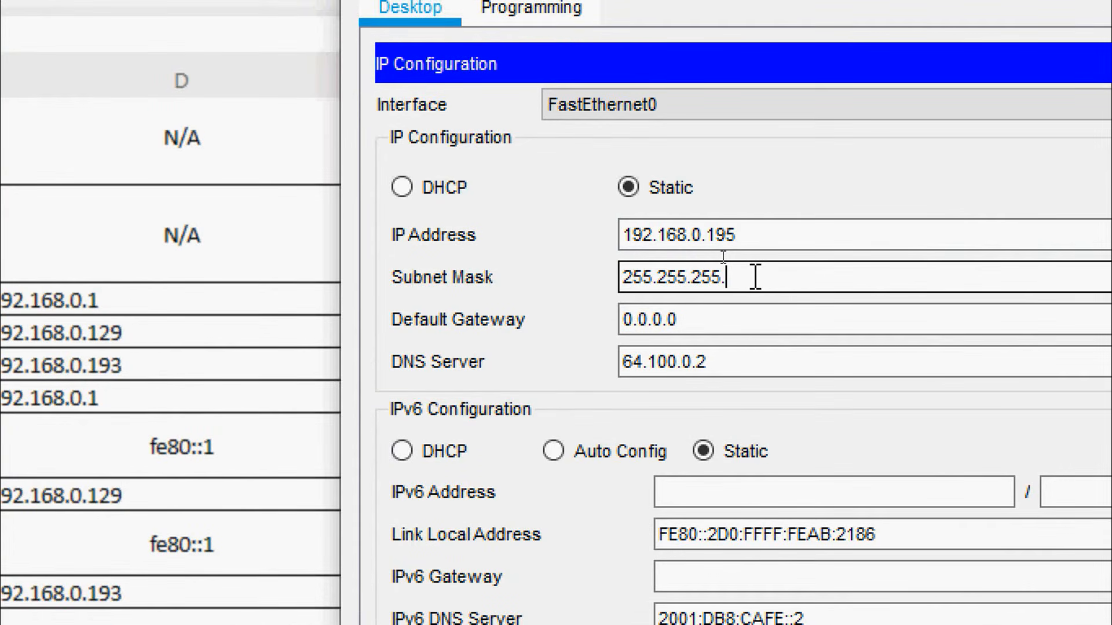
pyautogui.write('224')
# Set the IT PC's default gateway to 192.168.0.193 and close its settings
pyautogui.click(696, 318)
pyautogui.moveTo(696, 317); pyautogui.dragTo(560, 320)
pyautogui.hotkey('ctrl', 'v')
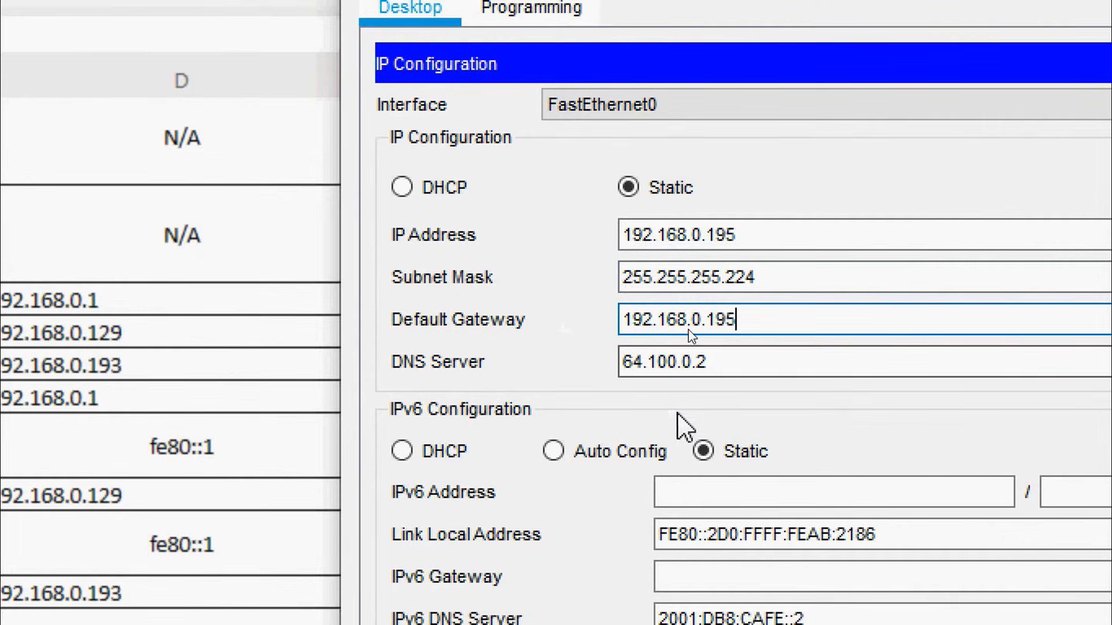
pyautogui.press('BackSpace')
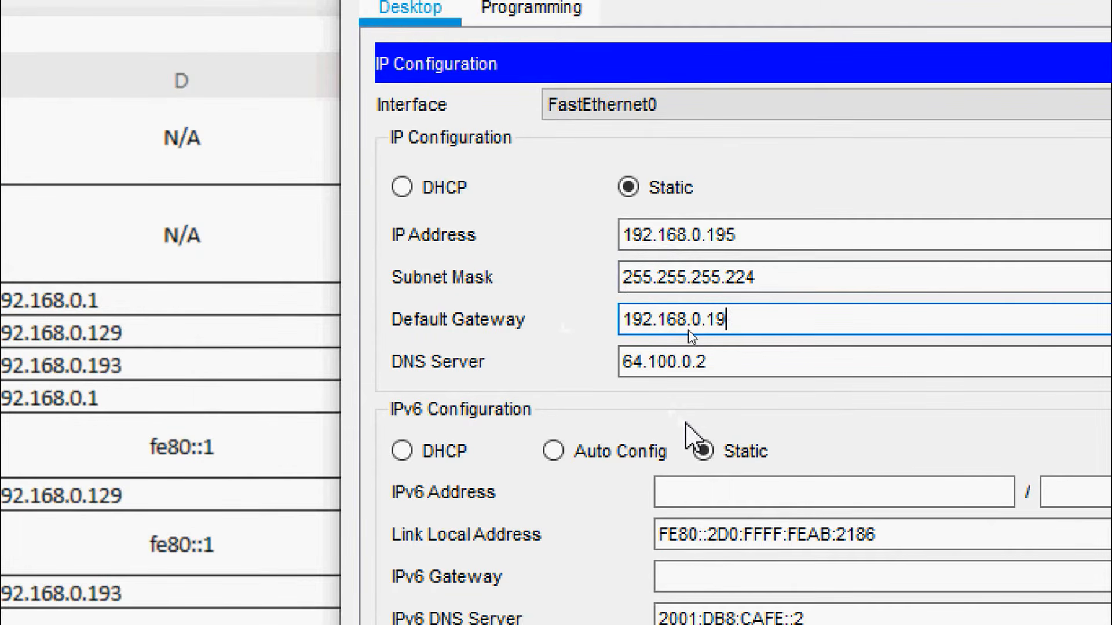
pyautogui.write('3')
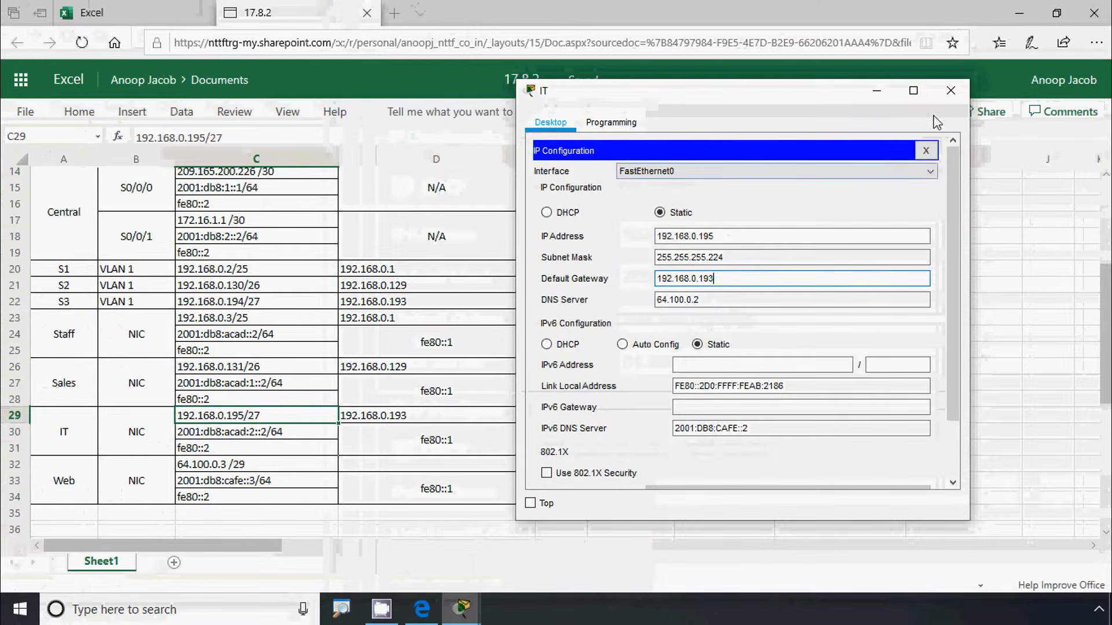
pyautogui.click(950, 90)
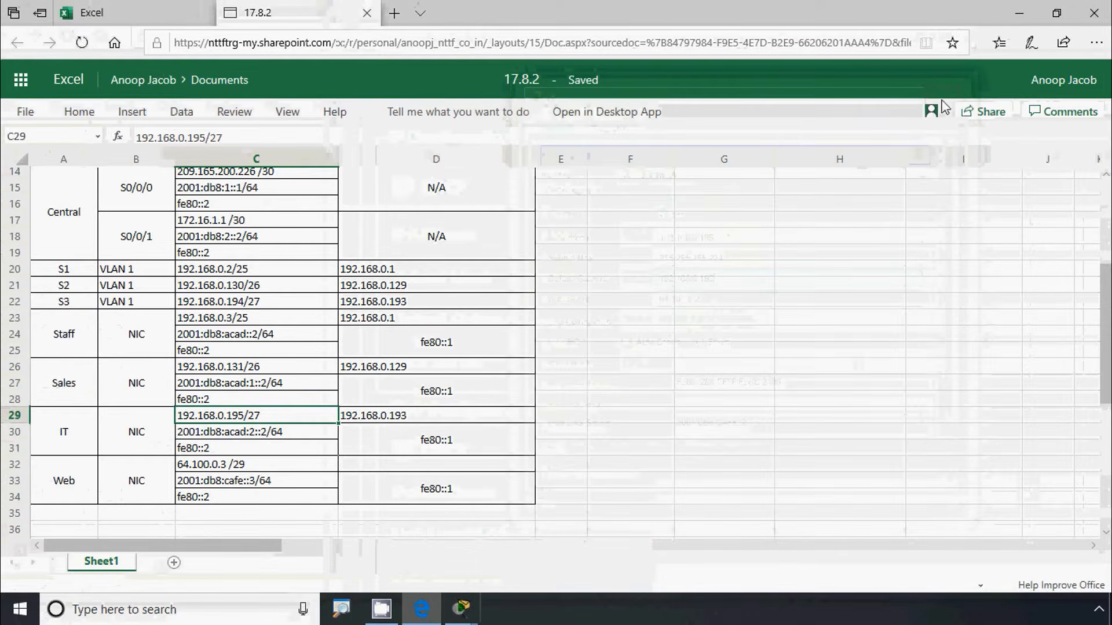
pyautogui.click(1019, 13)
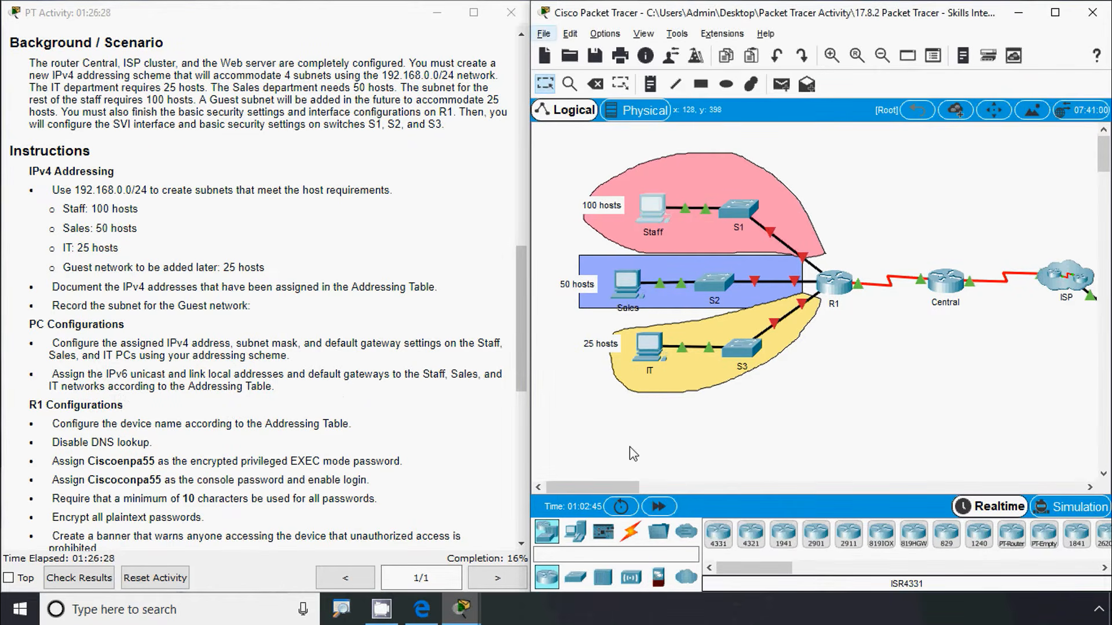
# Bring the activity's addressing table into view and select the Staff NIC address 2001:db8:acad::2
pyautogui.moveTo(524, 351); pyautogui.dragTo(526, 217)
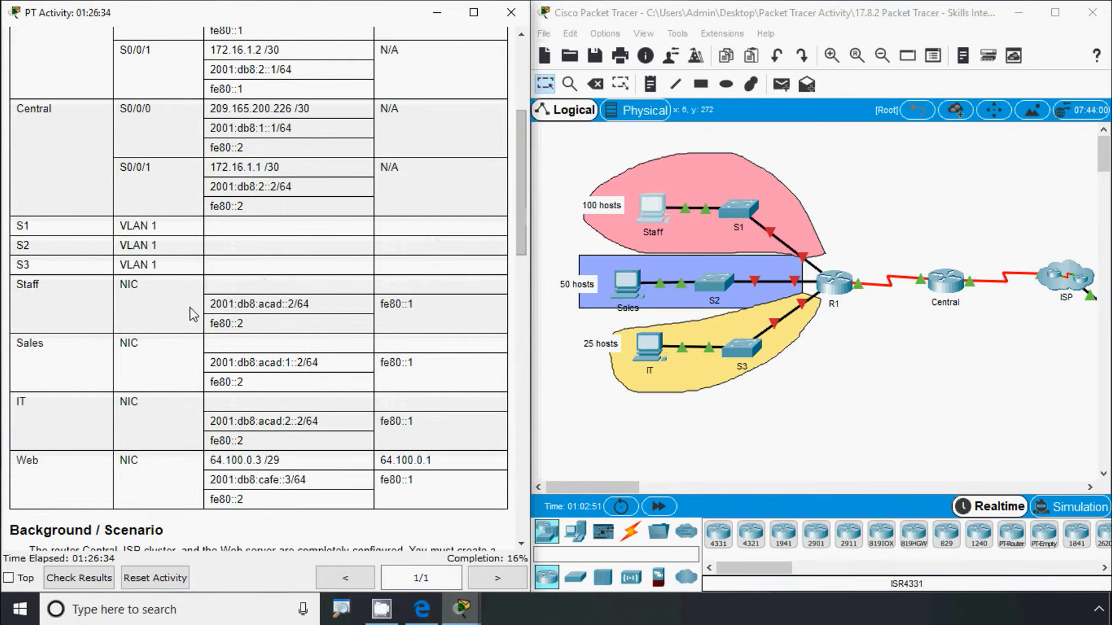
pyautogui.moveTo(294, 305); pyautogui.dragTo(214, 305)
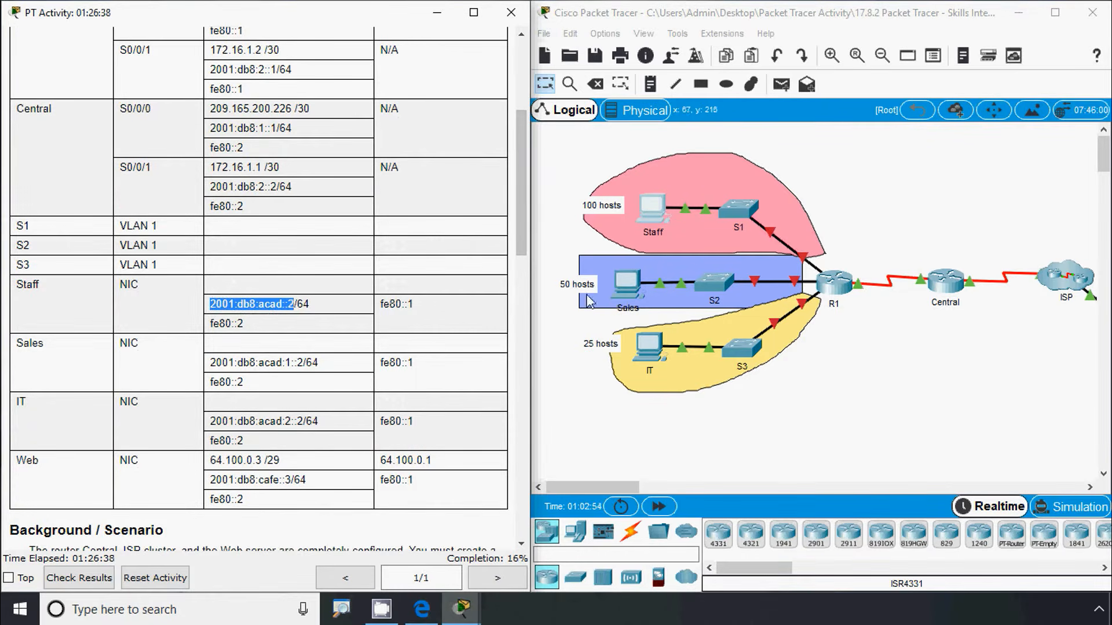
# Give the Staff PC the IPv6 address 2001:db8:acad::2 with prefix length 64
pyautogui.click(653, 209)
pyautogui.click(439, 184)
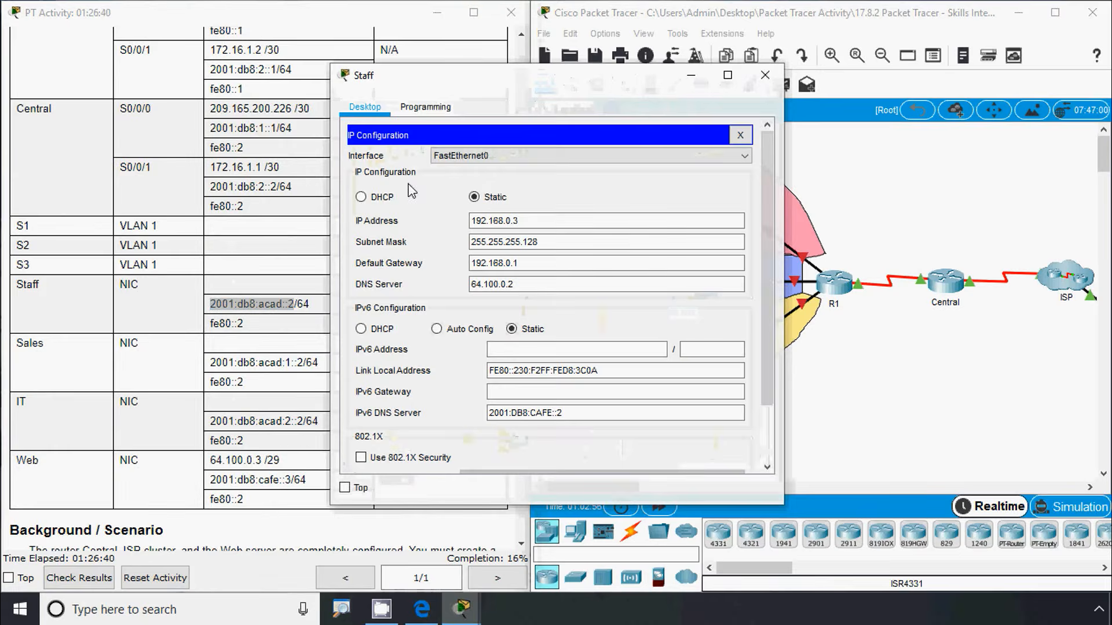
pyautogui.moveTo(487, 87); pyautogui.dragTo(693, 79)
pyautogui.click(715, 341)
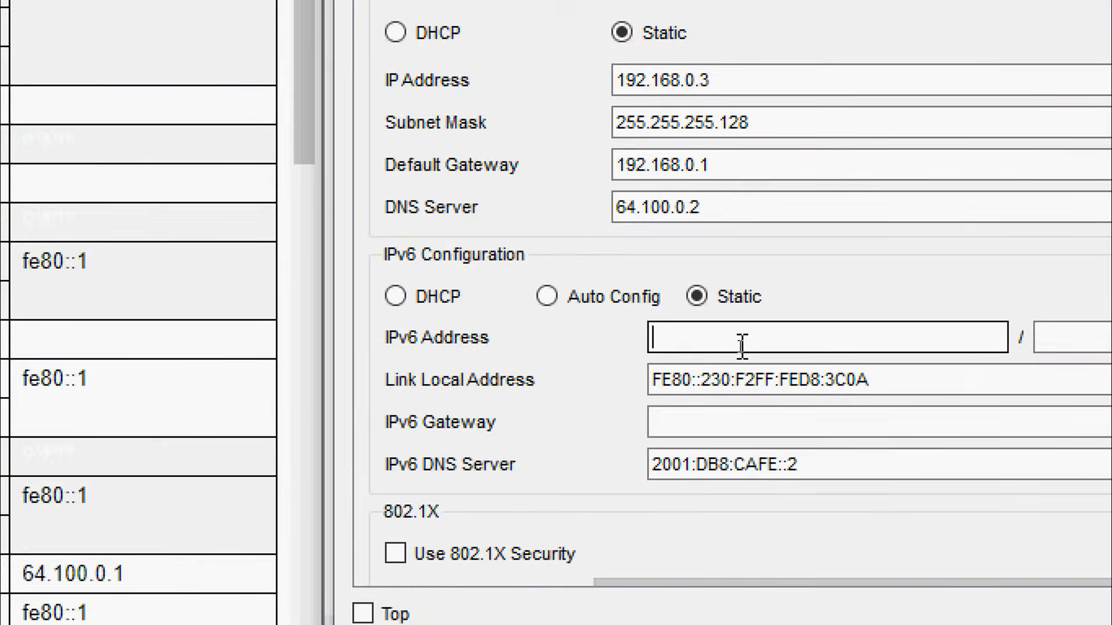
pyautogui.write('2001:db8:acad::2')
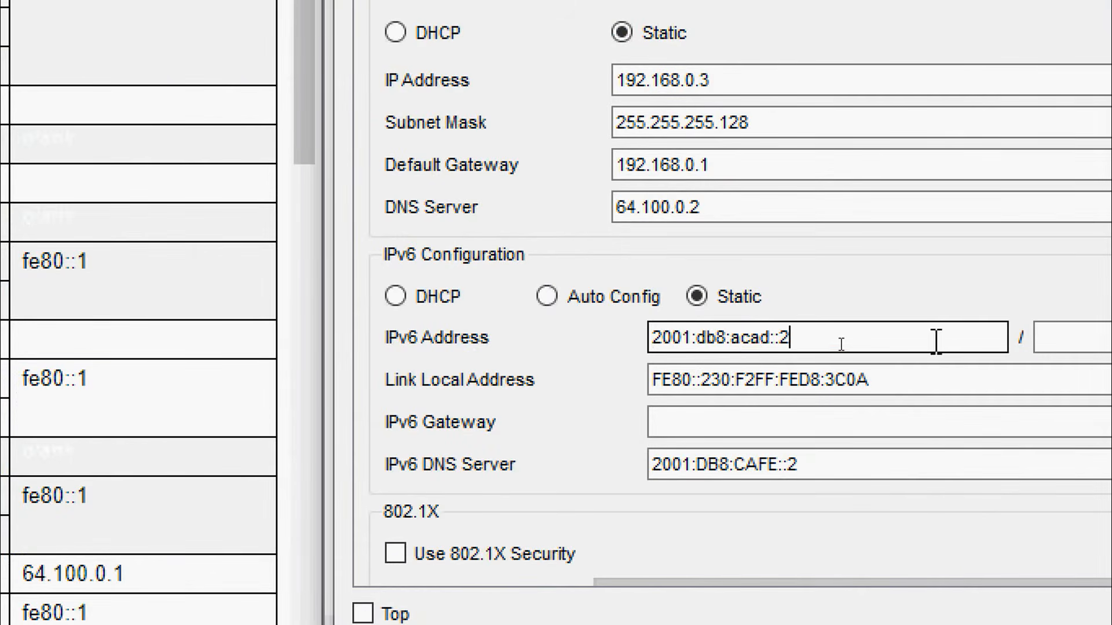
pyautogui.click(1049, 338)
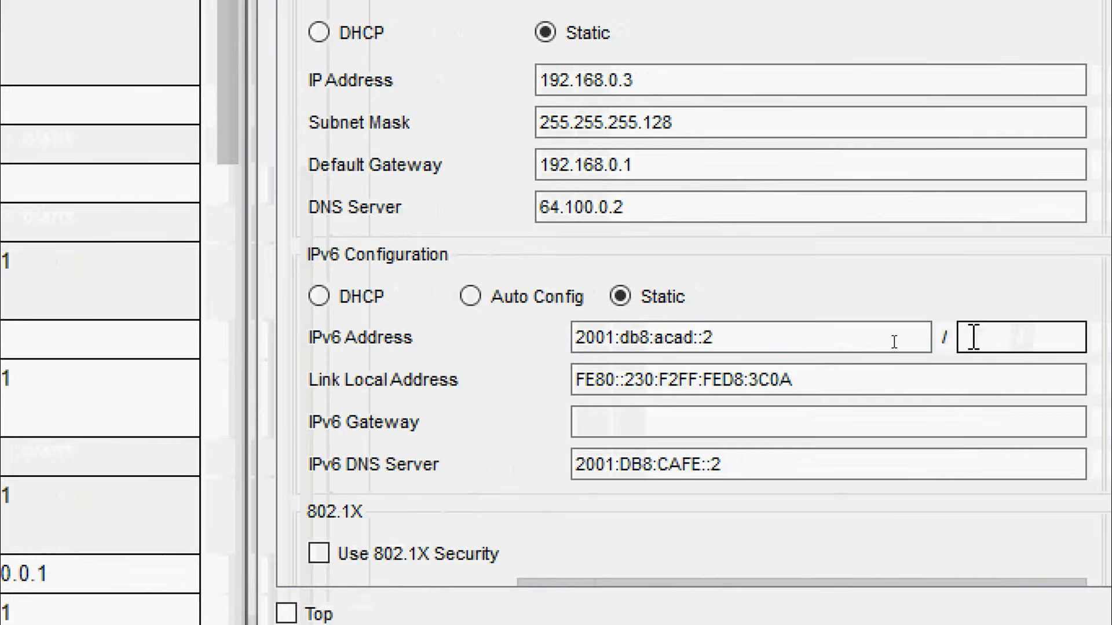
pyautogui.write('6')
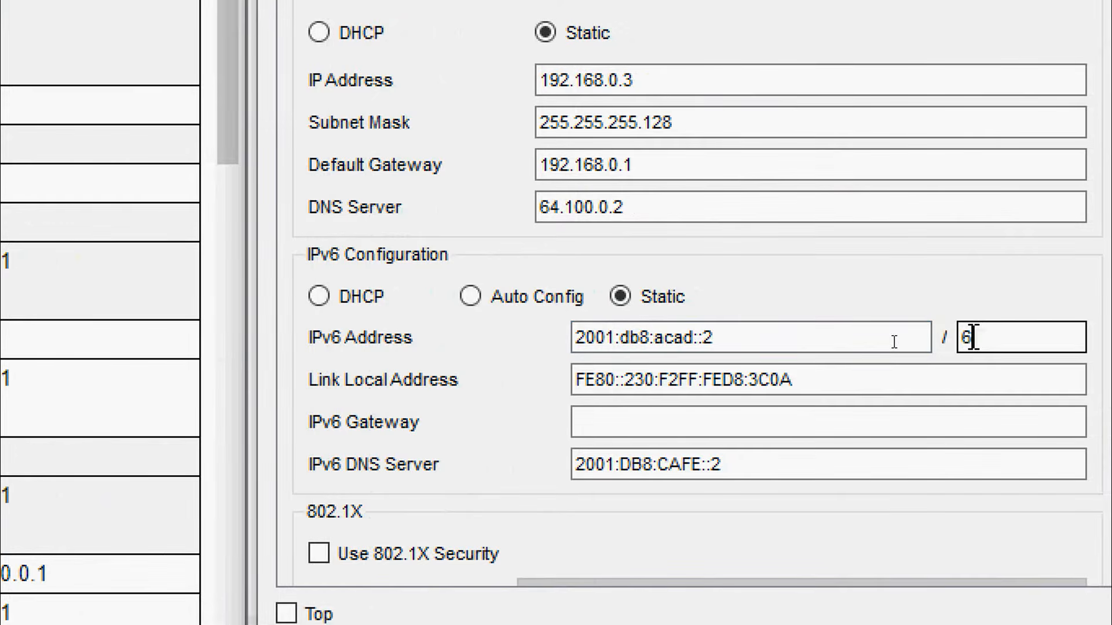
pyautogui.write('4')
# Set the Staff PC's IPv6 gateway to fe80::1 and close its settings
pyautogui.click(700, 421)
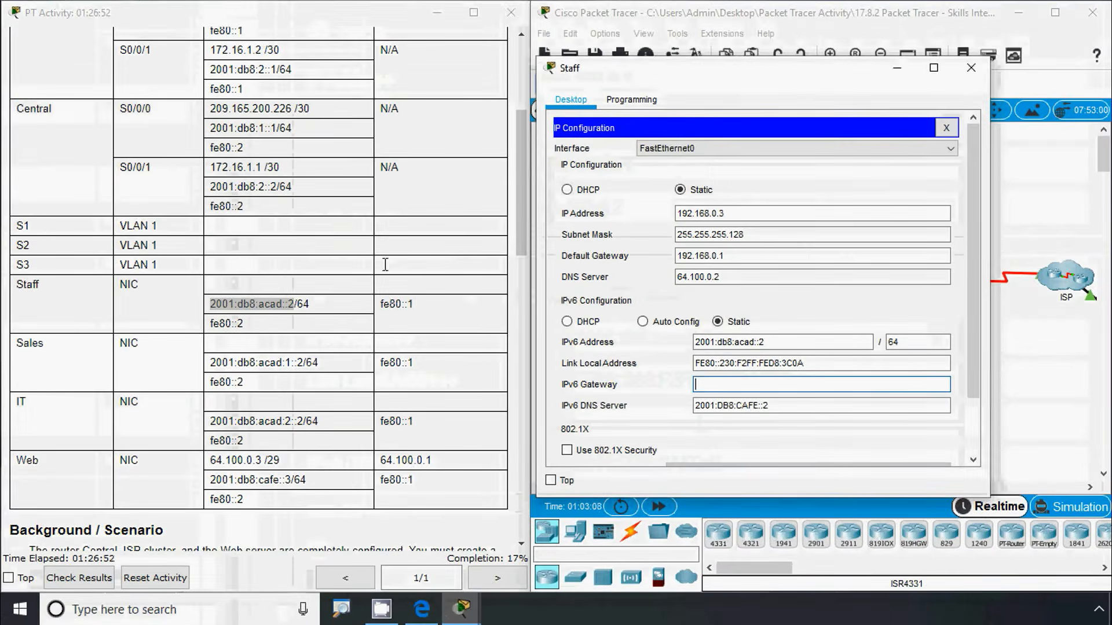
pyautogui.moveTo(412, 301); pyautogui.dragTo(382, 308)
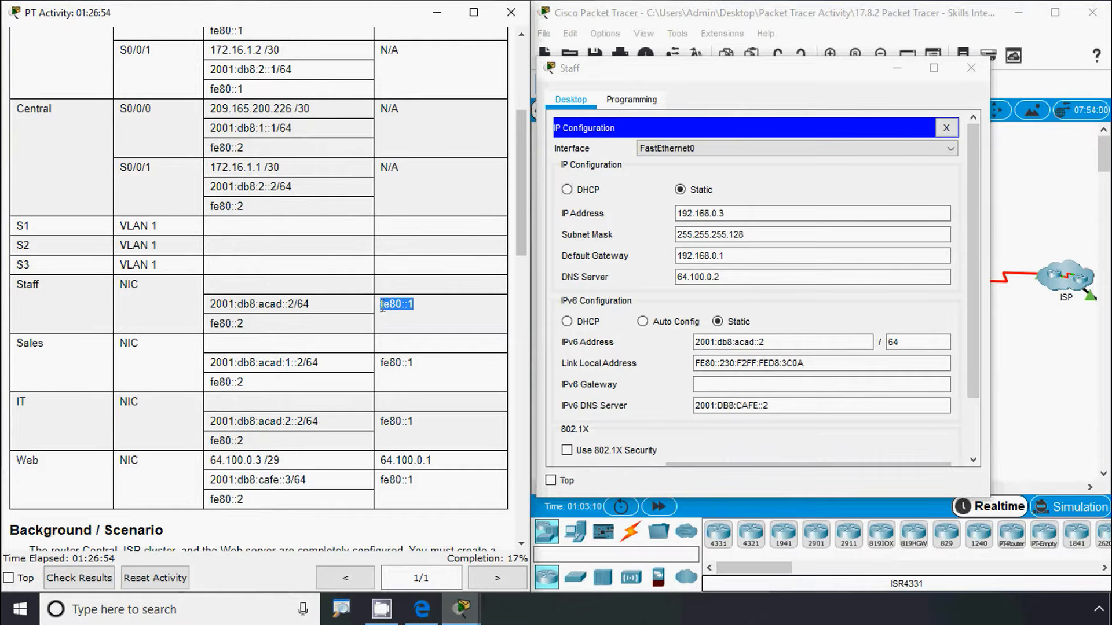
pyautogui.hotkey('ctrl', 'c')
pyautogui.click(718, 383)
pyautogui.hotkey('ctrl', 'v')
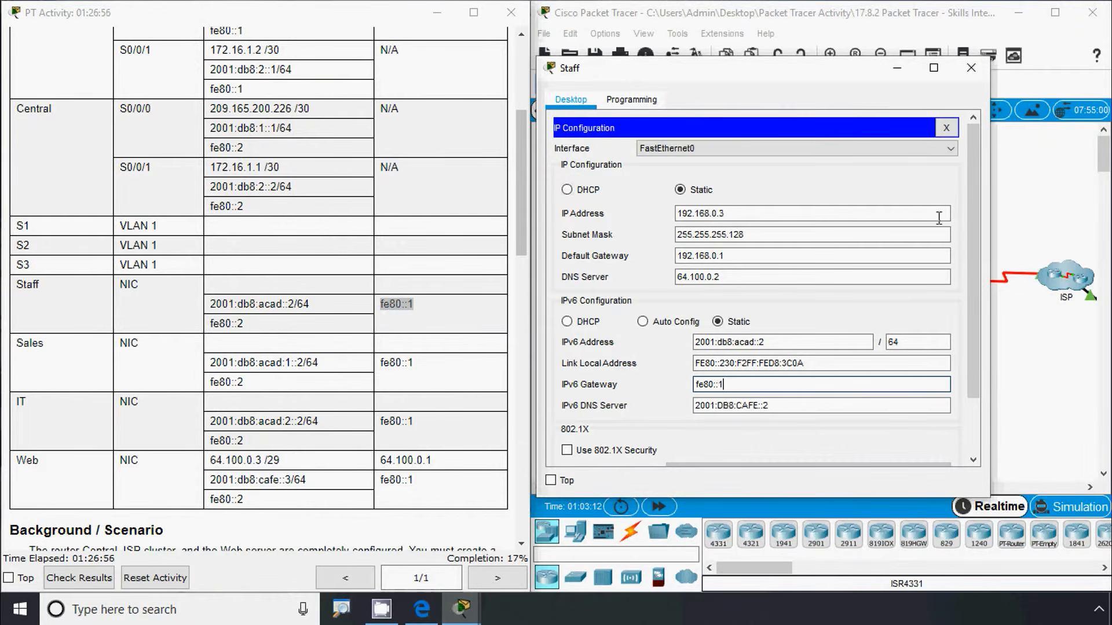
pyautogui.click(971, 67)
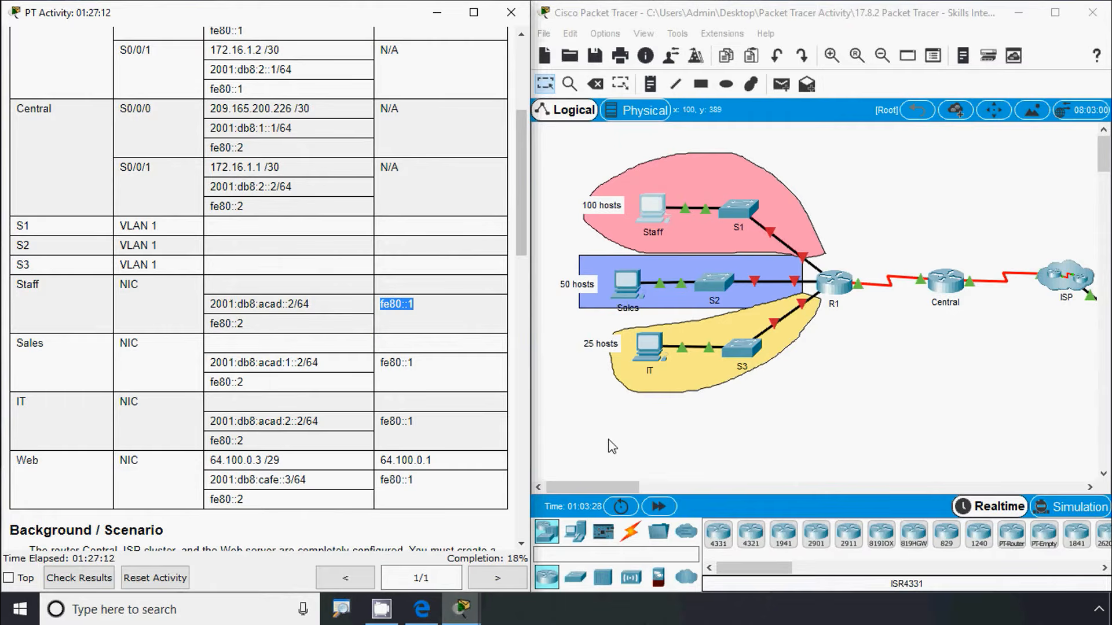
# In the Sales PC's IP Configuration, enter IPv6 2001:db8:acad:1::2, prefix 64 and gateway fe80::1
pyautogui.click(630, 285)
pyautogui.click(452, 200)
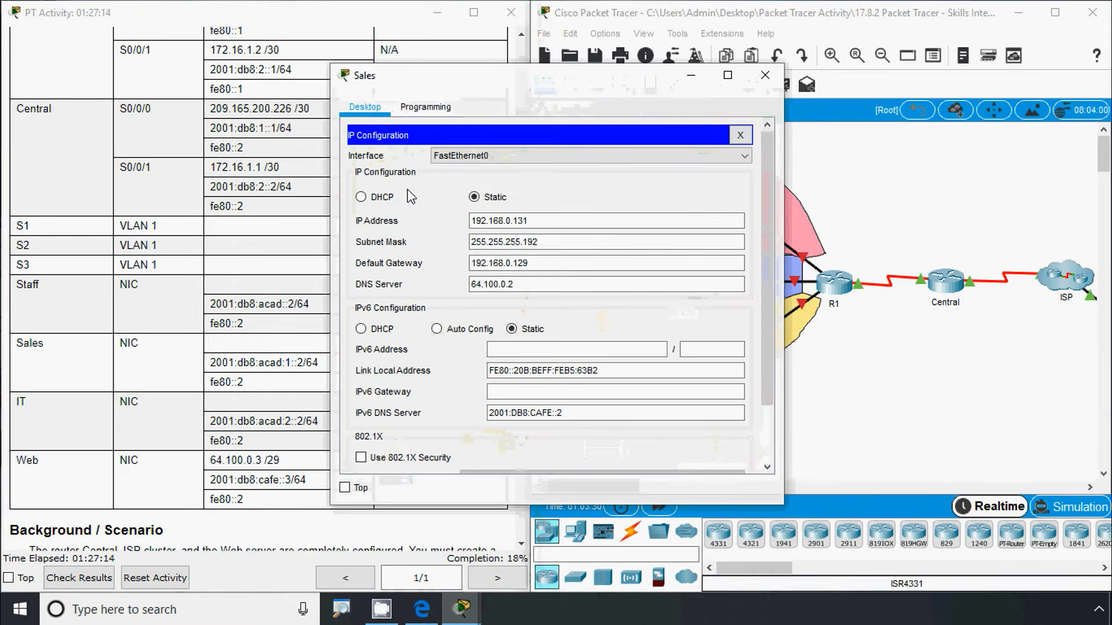
pyautogui.moveTo(468, 92); pyautogui.dragTo(720, 75)
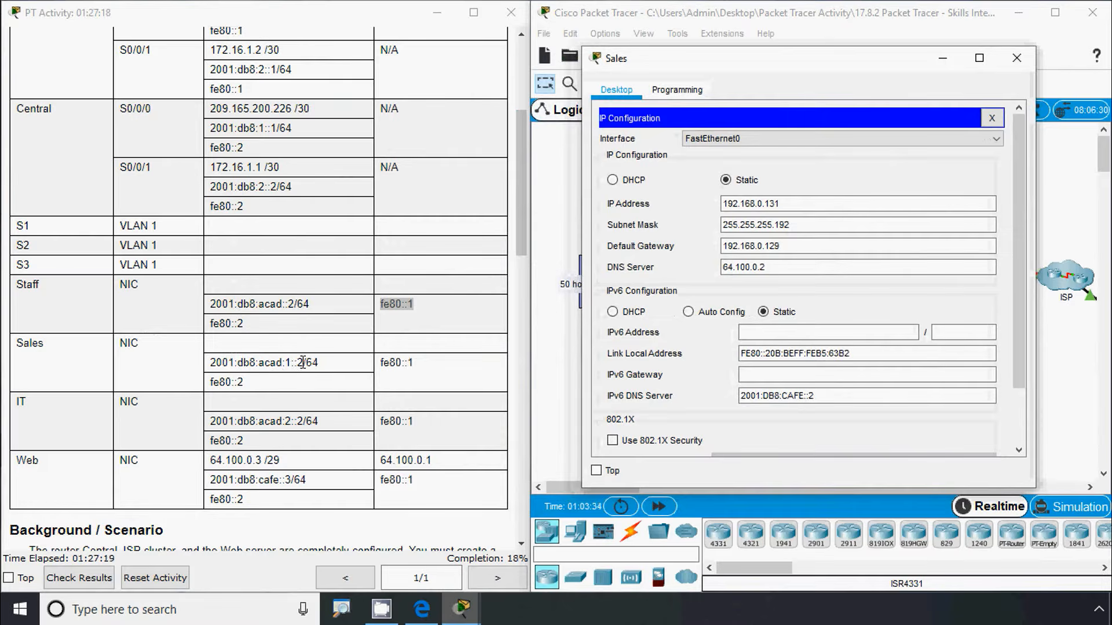
pyautogui.moveTo(302, 363); pyautogui.dragTo(213, 367)
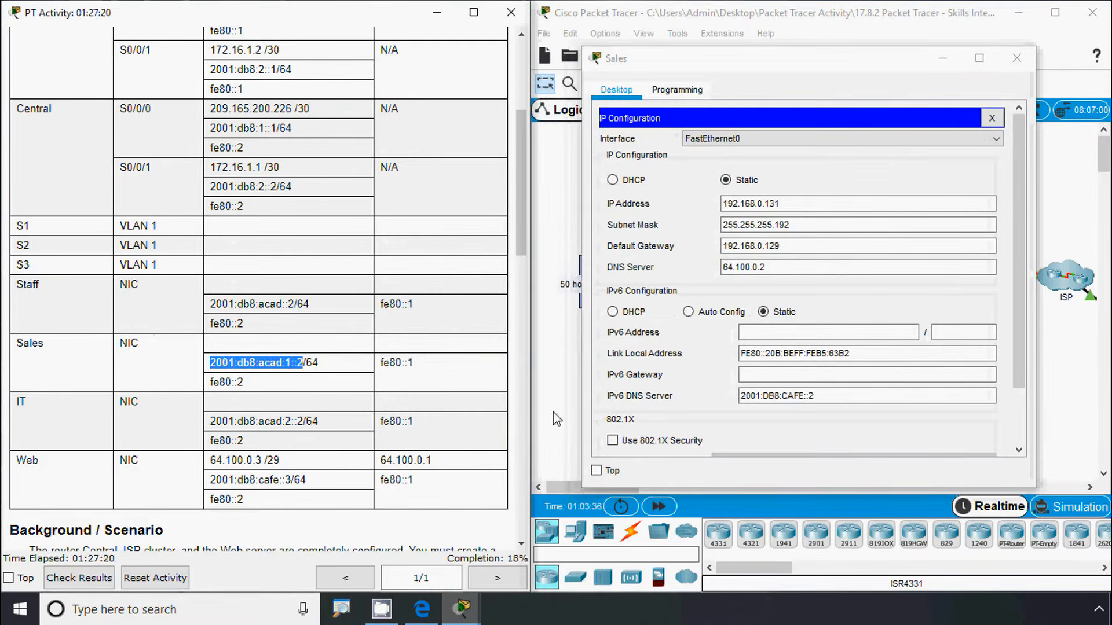
pyautogui.click(828, 332)
pyautogui.hotkey('ctrl', 'v')
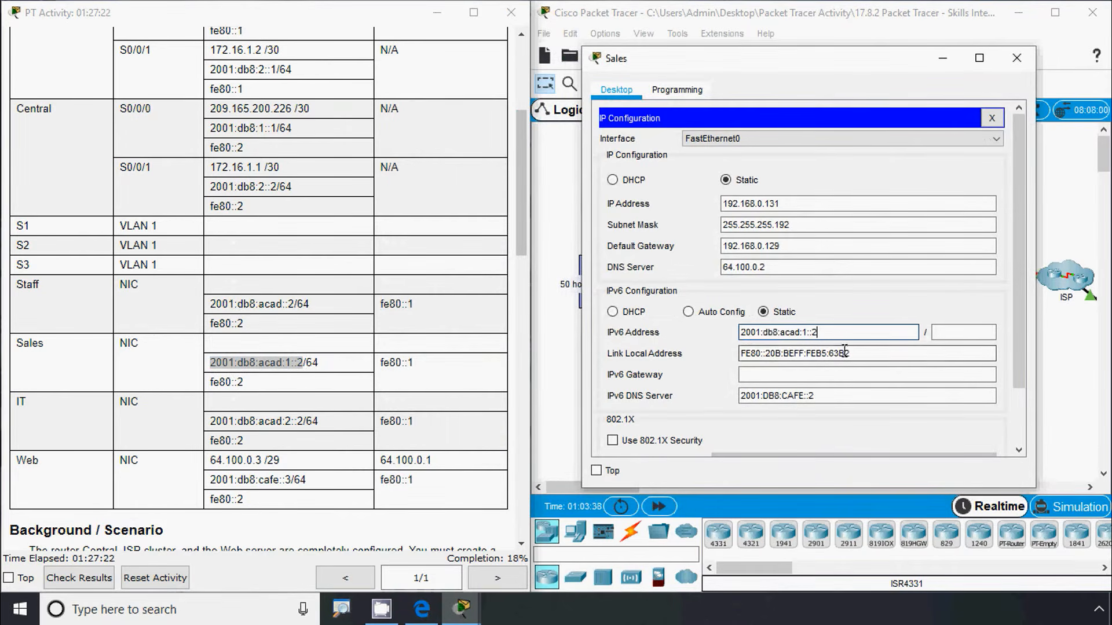
pyautogui.click(946, 334)
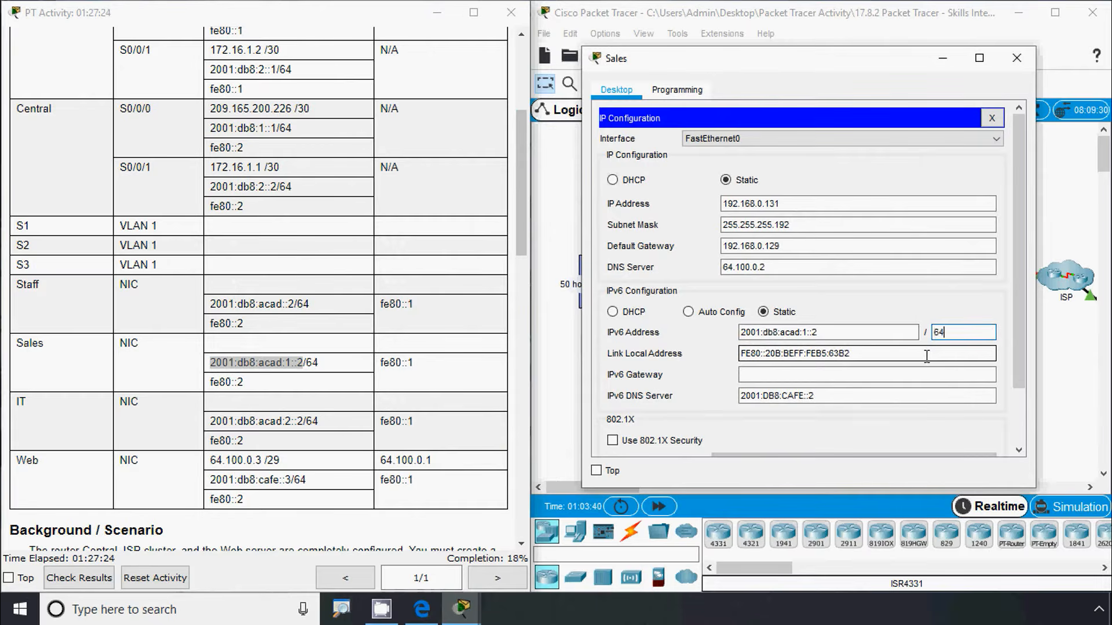
pyautogui.write('64')
pyautogui.moveTo(414, 363); pyautogui.dragTo(390, 359)
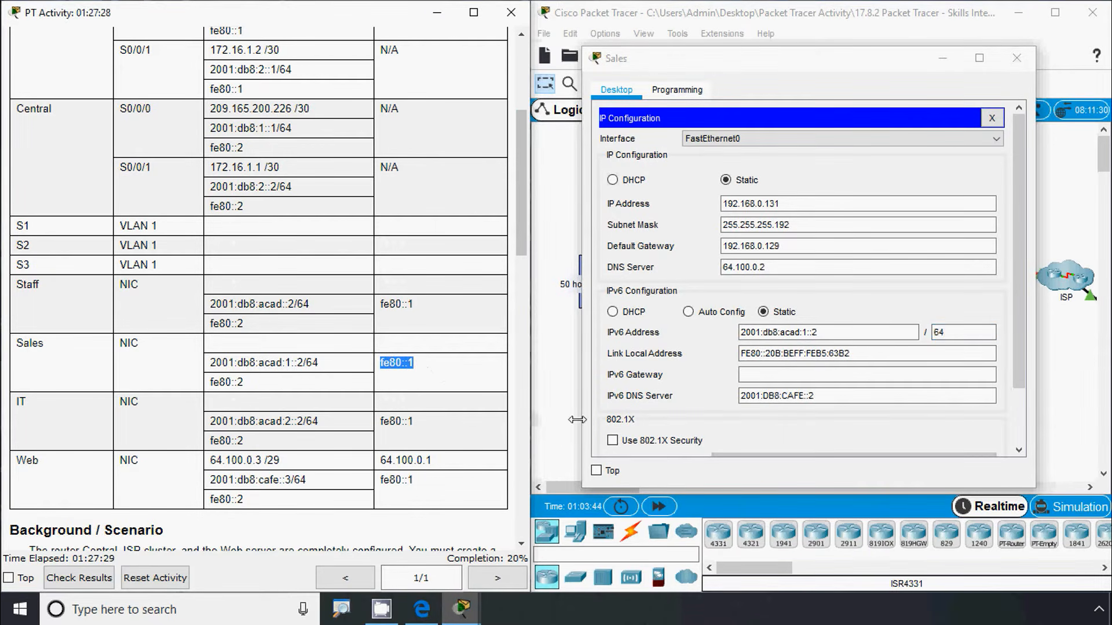
pyautogui.click(752, 375)
pyautogui.hotkey('ctrl', 'v')
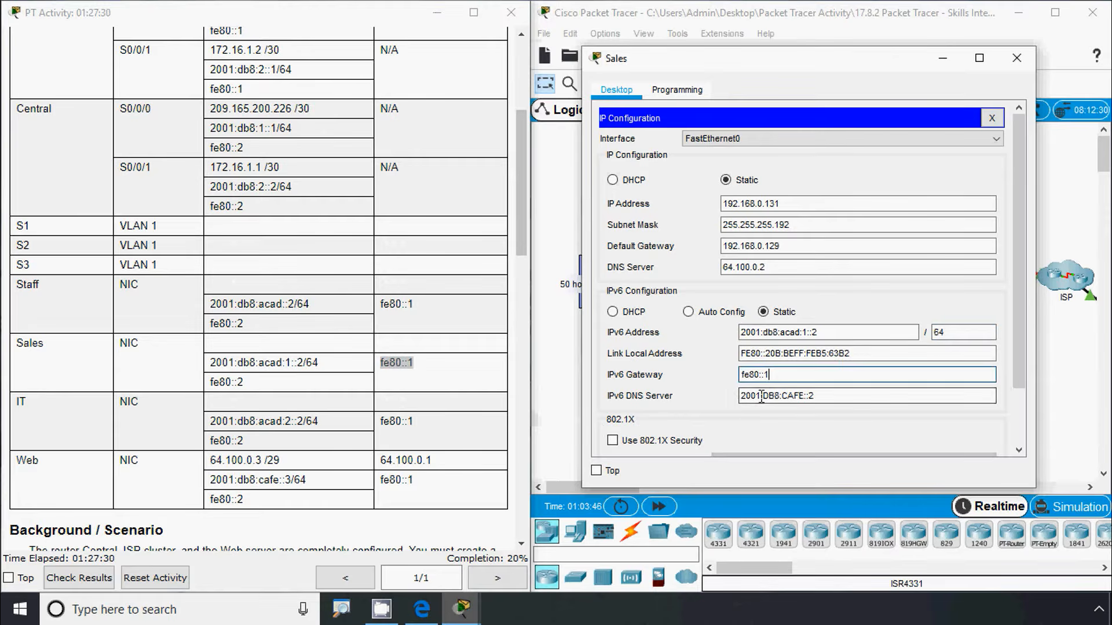
# Give the IT PC the IPv6 address 2001:db8:acad:2::2 with prefix length 64
pyautogui.click(1013, 56)
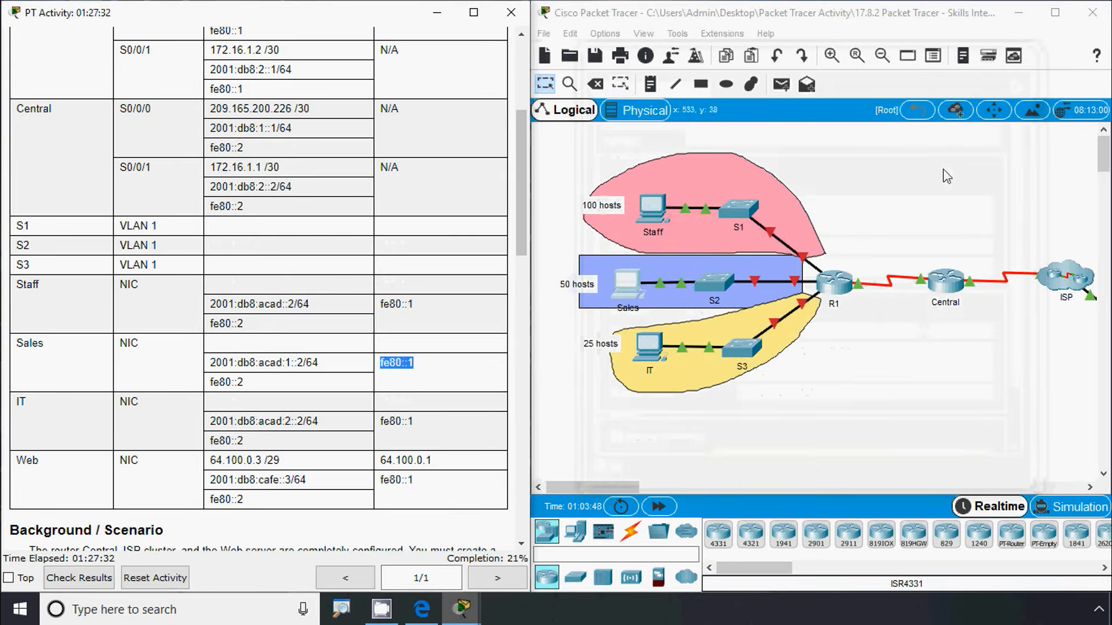
pyautogui.click(446, 374)
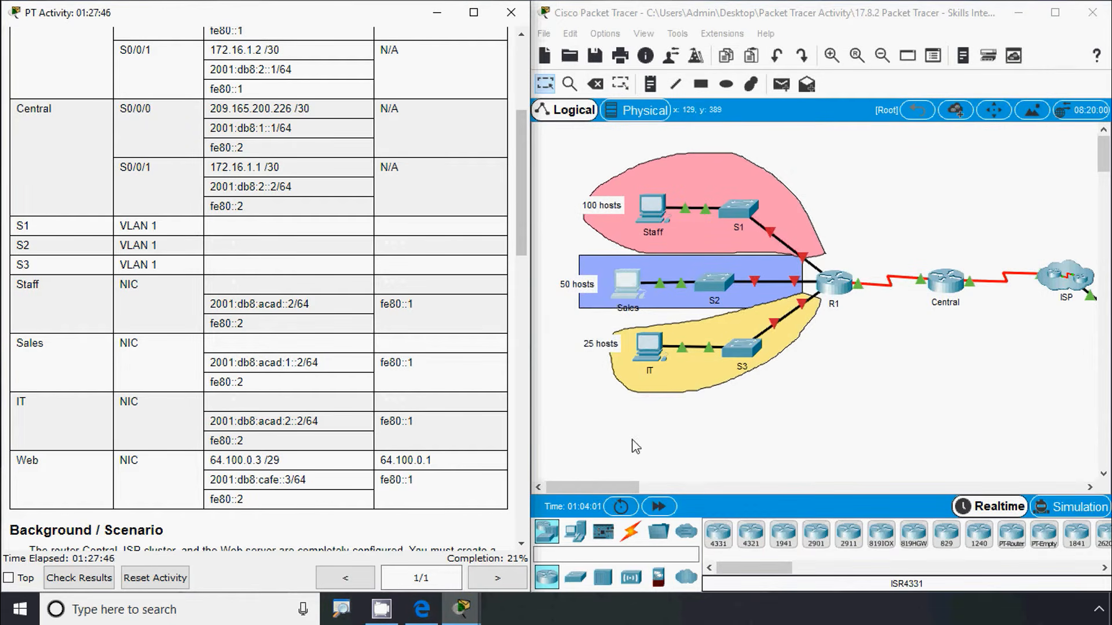
pyautogui.click(650, 350)
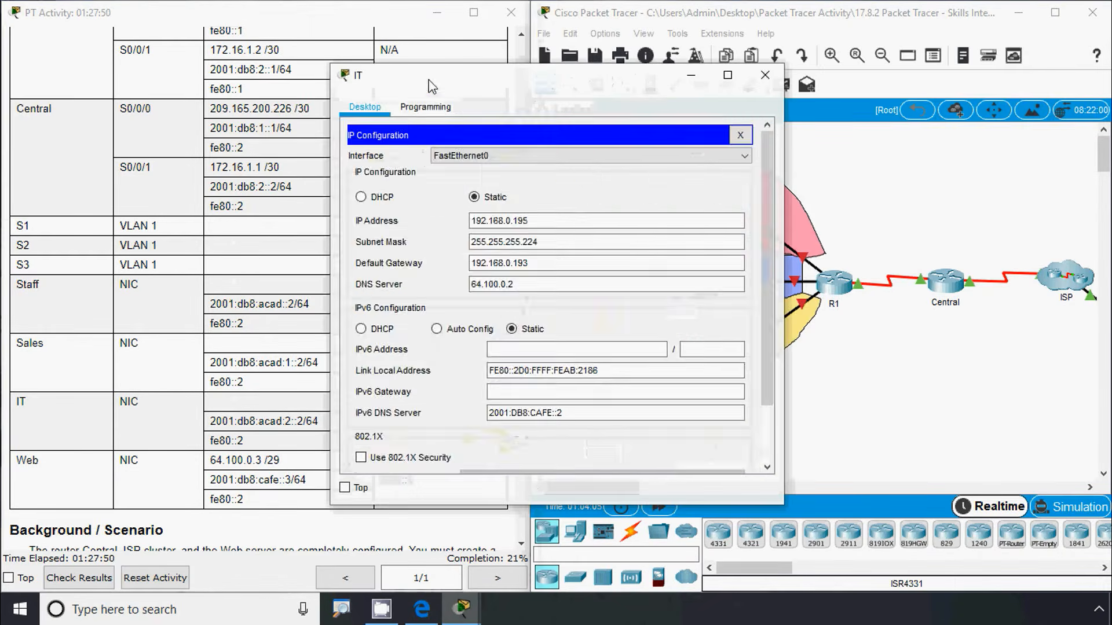
pyautogui.moveTo(431, 85); pyautogui.dragTo(704, 66)
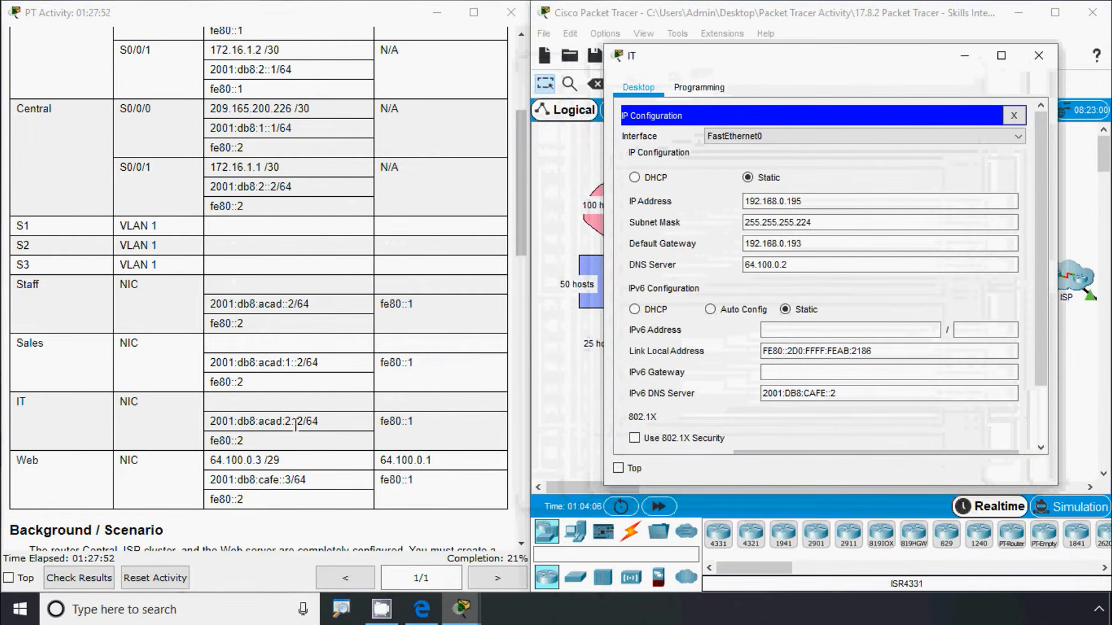
pyautogui.moveTo(302, 421); pyautogui.dragTo(215, 426)
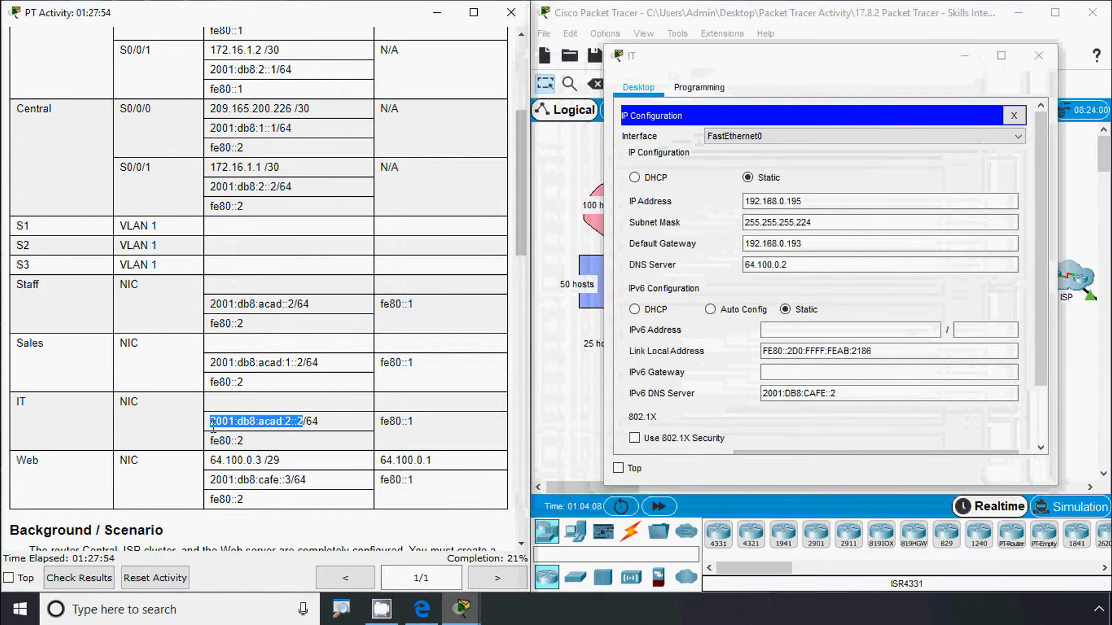
pyautogui.hotkey('ctrl', 'c')
pyautogui.click(857, 329)
pyautogui.hotkey('ctrl', 'v')
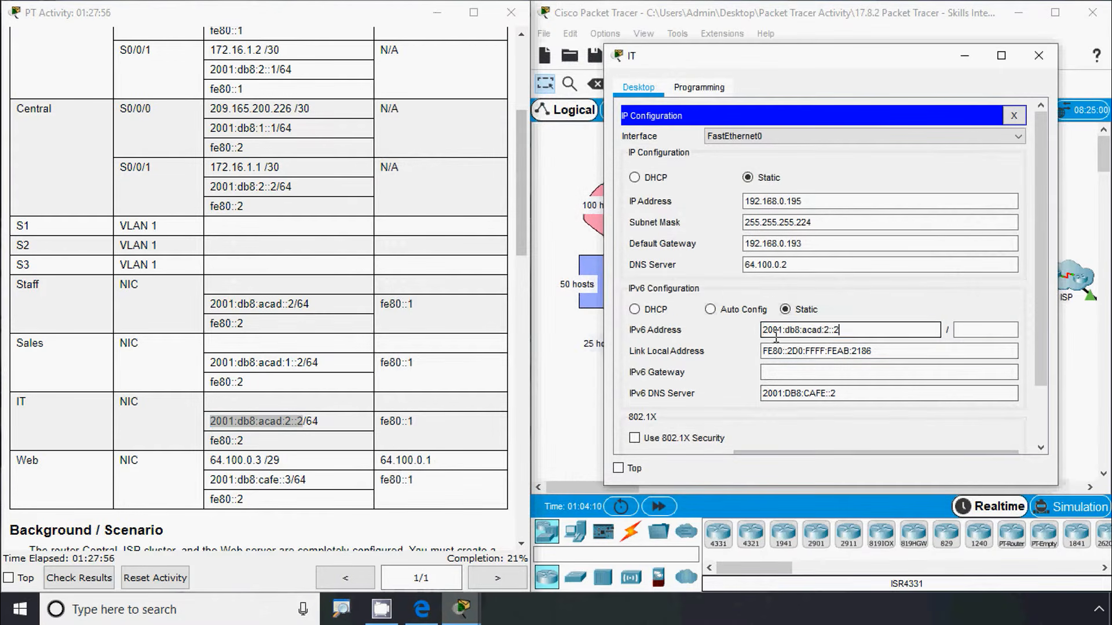
pyautogui.press('Tab')
pyautogui.write('64')
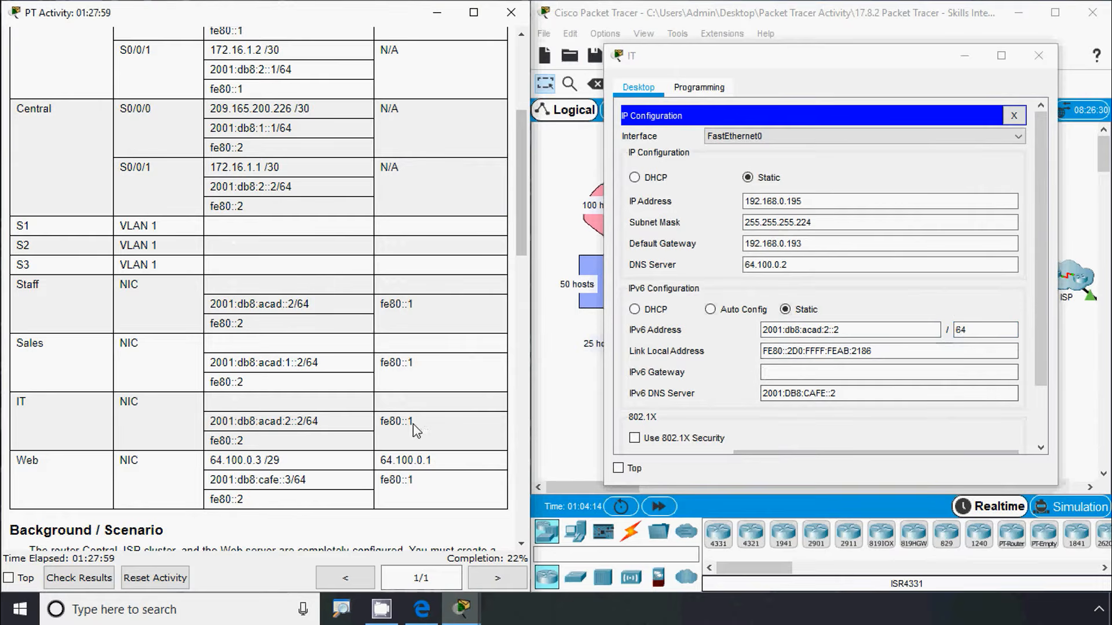
# Set the IT PC's IPv6 gateway to fe80::1 and close its settings
pyautogui.moveTo(413, 424); pyautogui.dragTo(383, 425)
pyautogui.hotkey('ctrl', 'c')
pyautogui.click(776, 373)
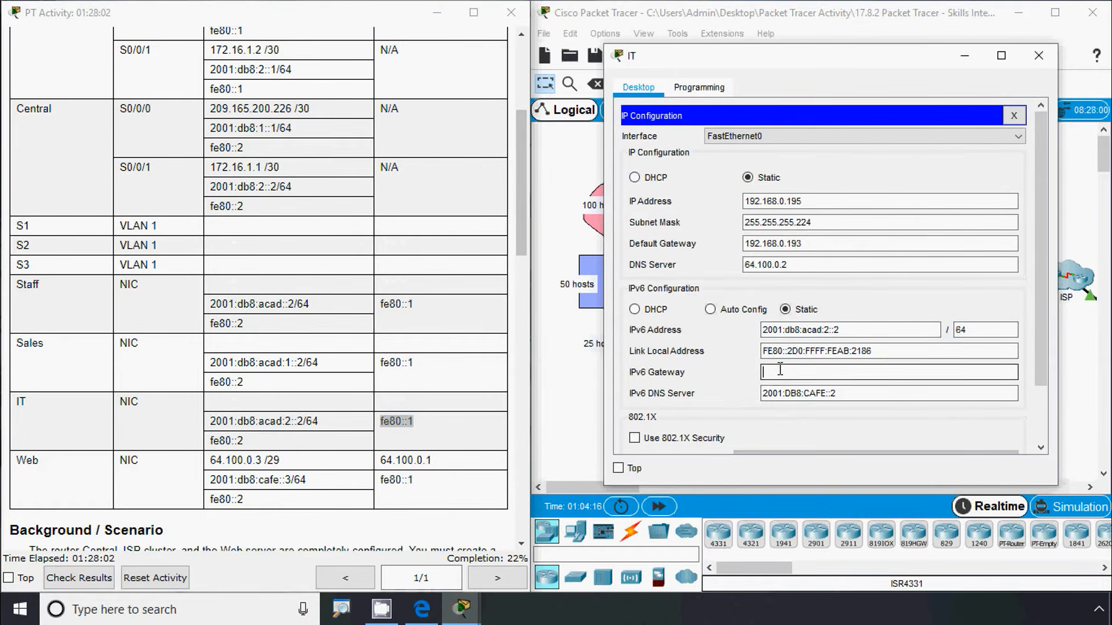
pyautogui.hotkey('ctrl', 'v')
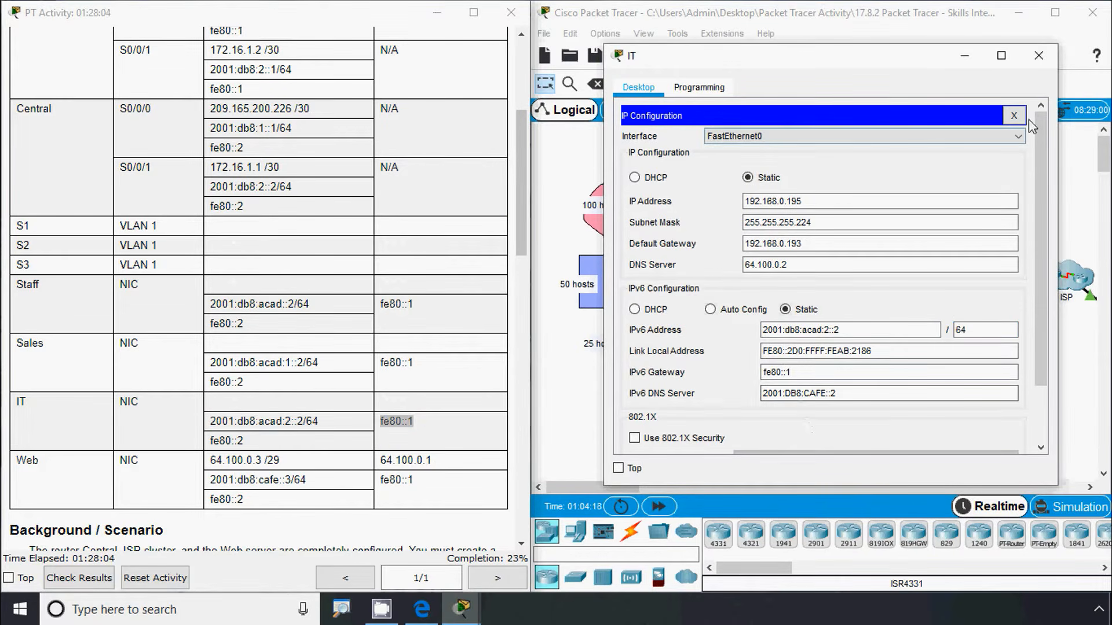
pyautogui.click(1038, 55)
pyautogui.click(465, 421)
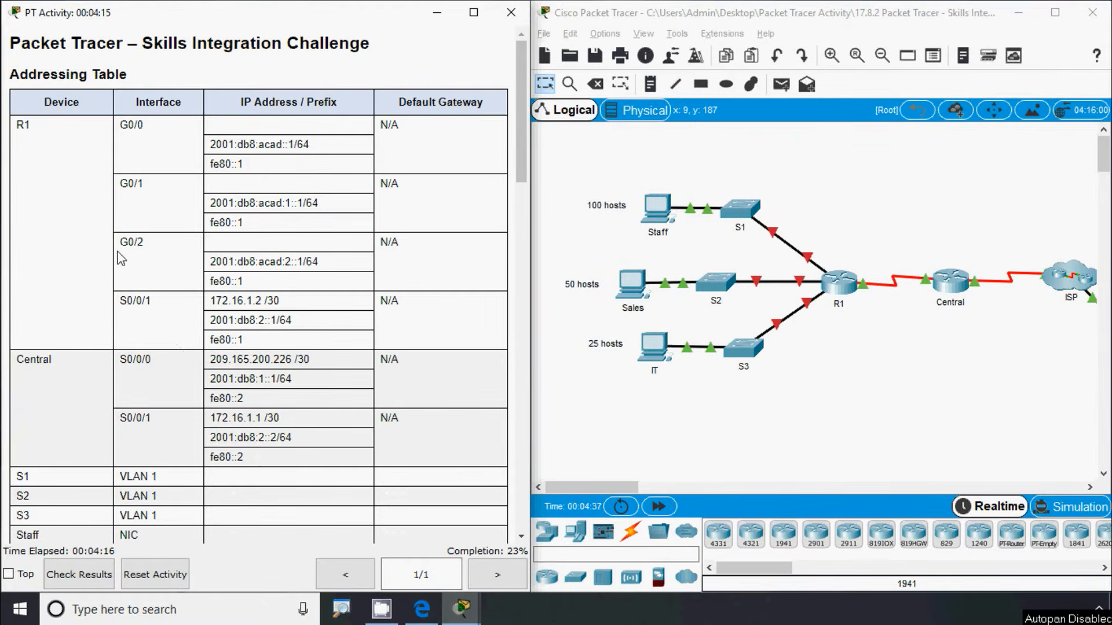
# Replace the Staff PC's link-local address with fe80::2 copied from the addressing table, then close its window
pyautogui.scroll(-5, 132, 379)
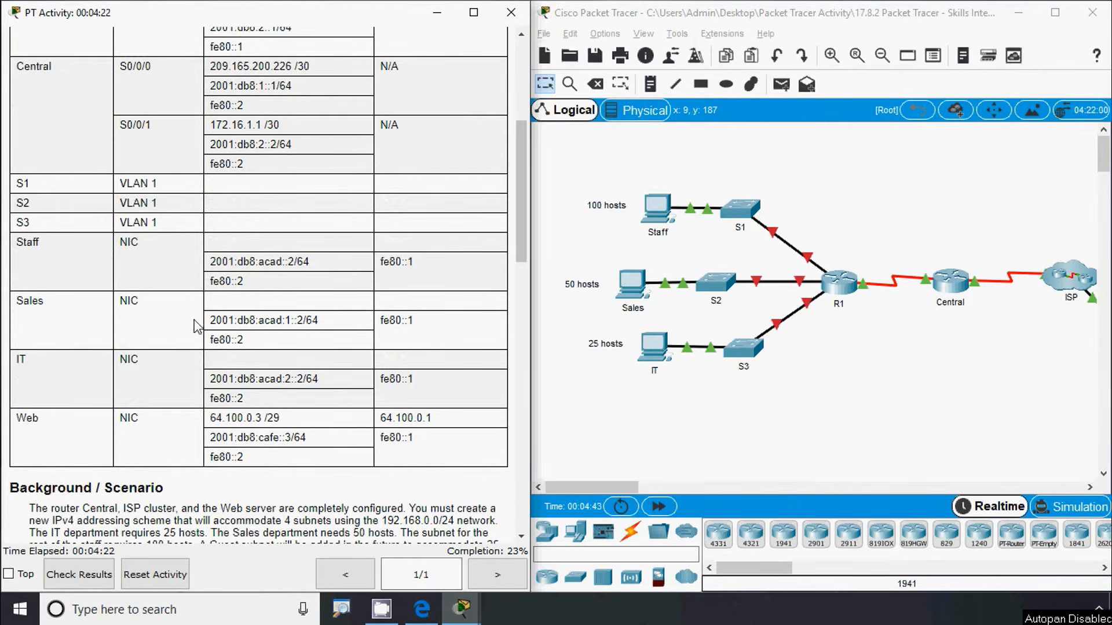
pyautogui.moveTo(248, 287); pyautogui.dragTo(211, 288)
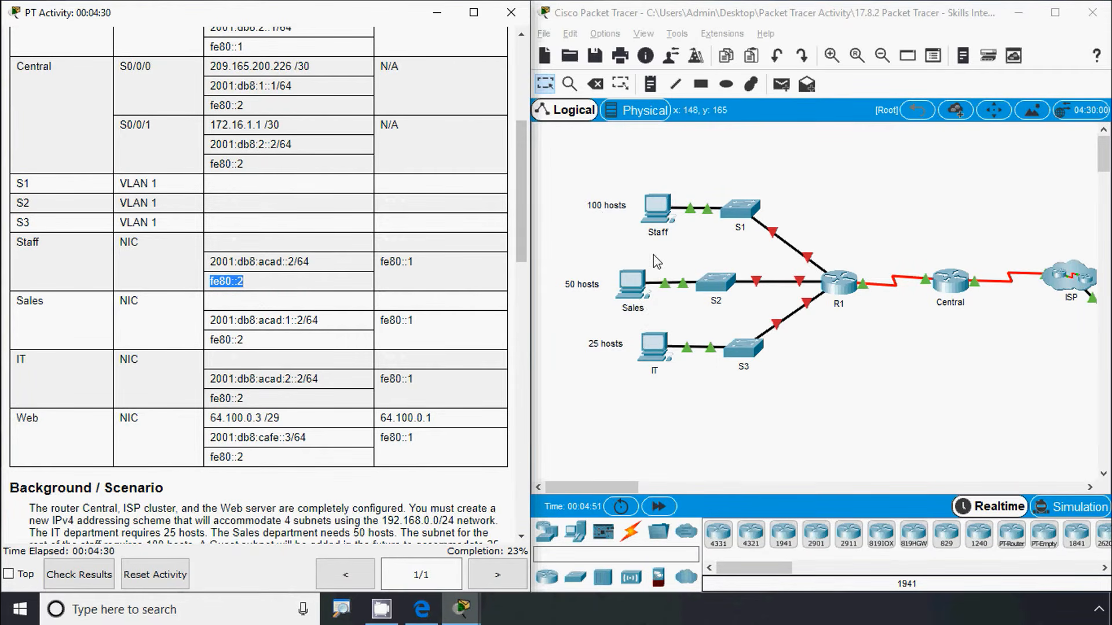
pyautogui.click(656, 220)
pyautogui.click(392, 206)
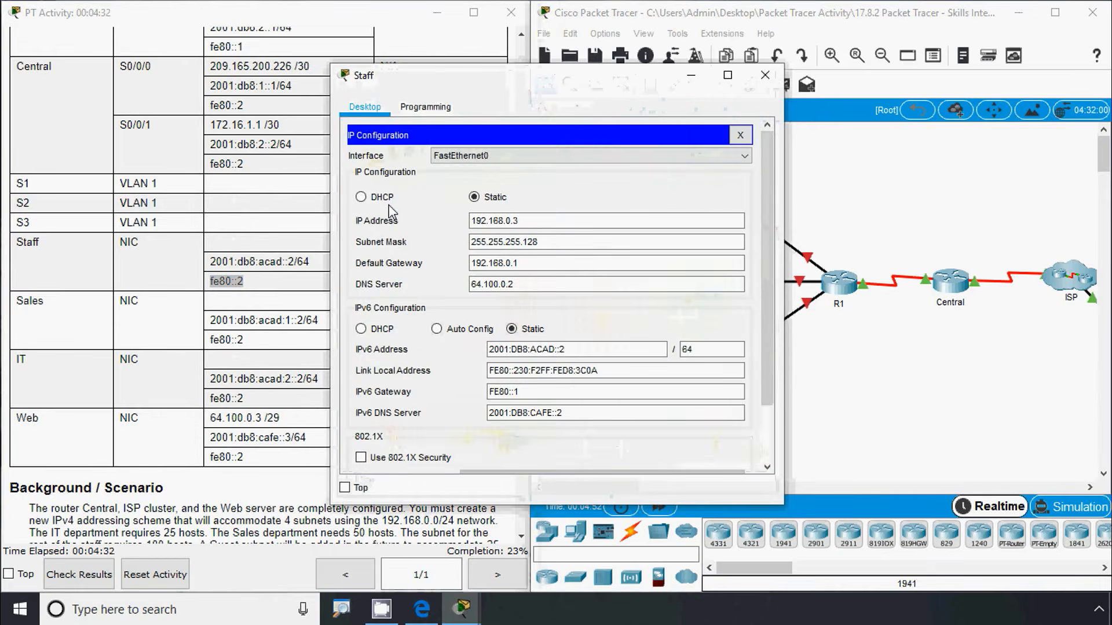
pyautogui.moveTo(447, 84); pyautogui.dragTo(635, 56)
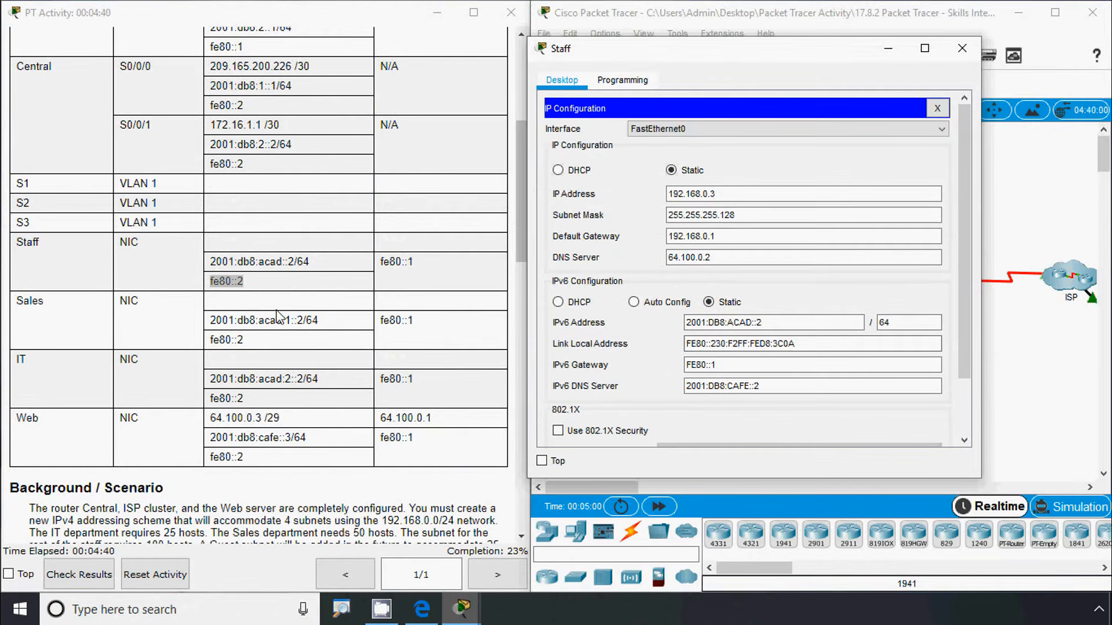
pyautogui.click(243, 304)
pyautogui.moveTo(248, 286); pyautogui.dragTo(209, 284)
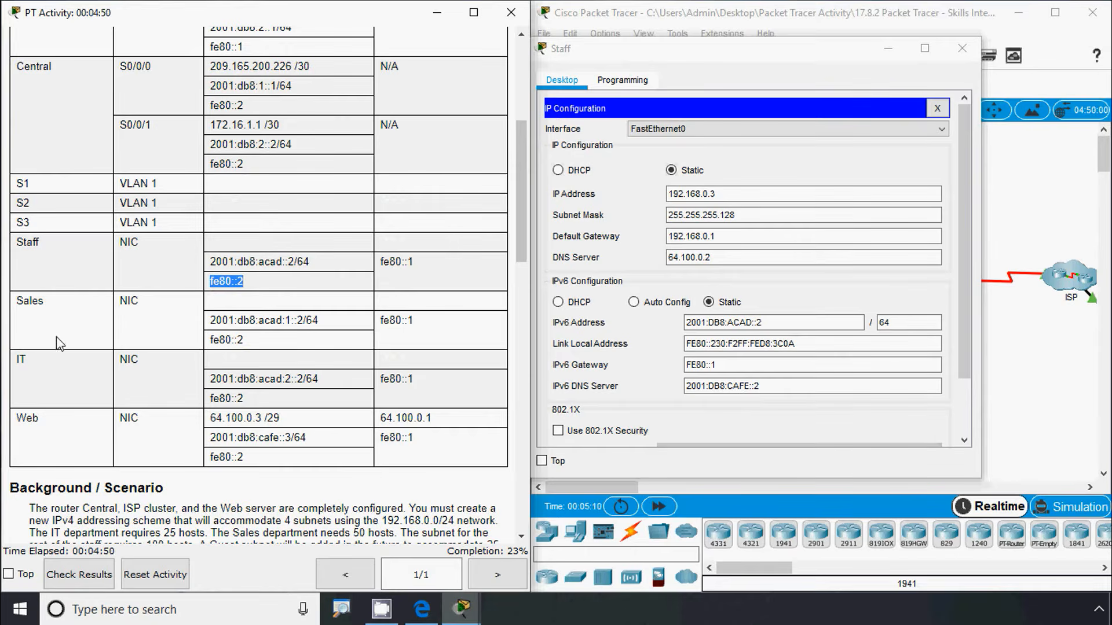
pyautogui.click(692, 343)
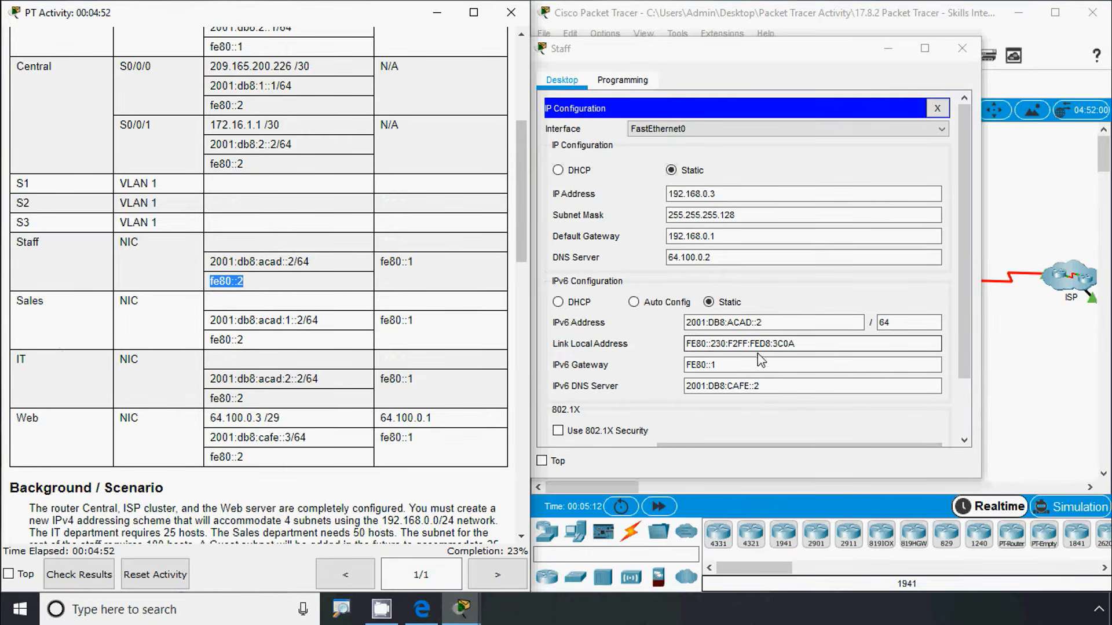
pyautogui.moveTo(834, 339); pyautogui.dragTo(571, 330)
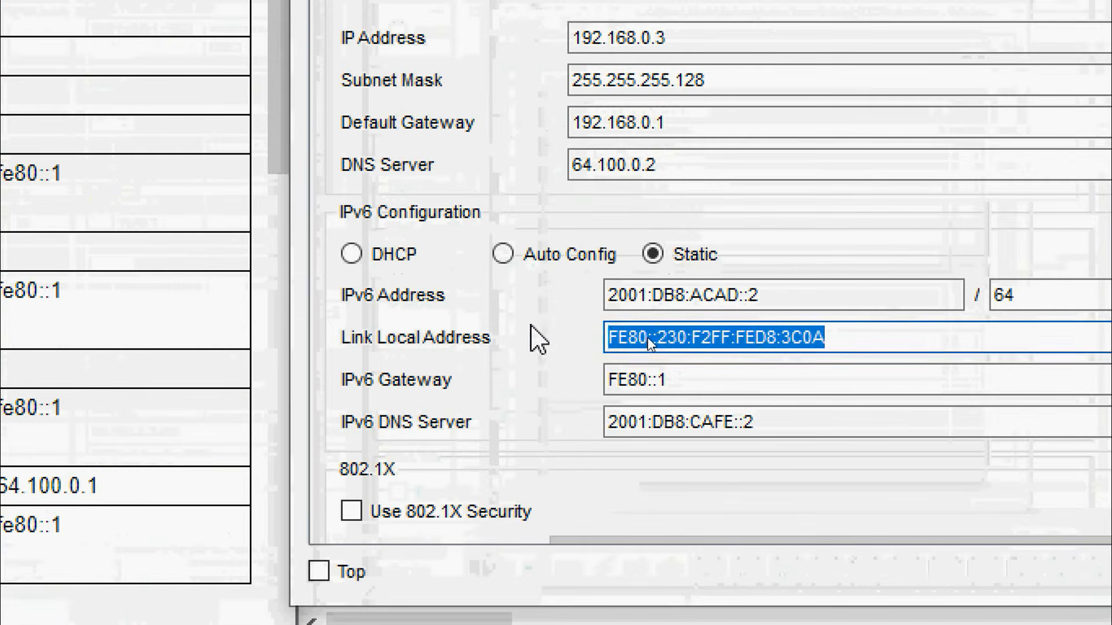
pyautogui.hotkey('ctrl', 'v')
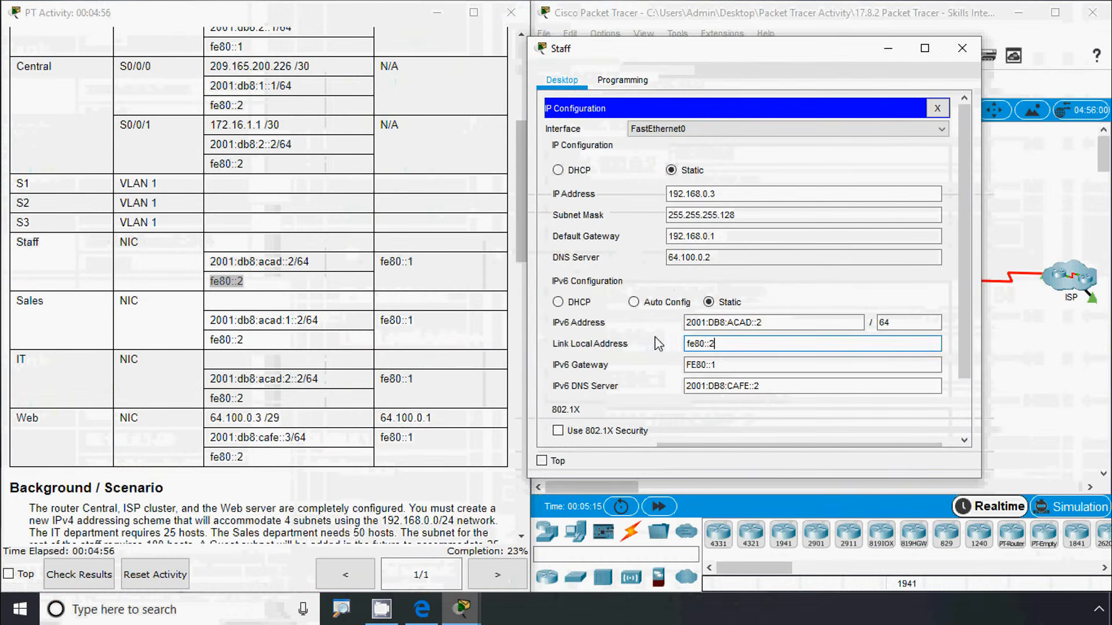
pyautogui.click(707, 380)
pyautogui.click(962, 48)
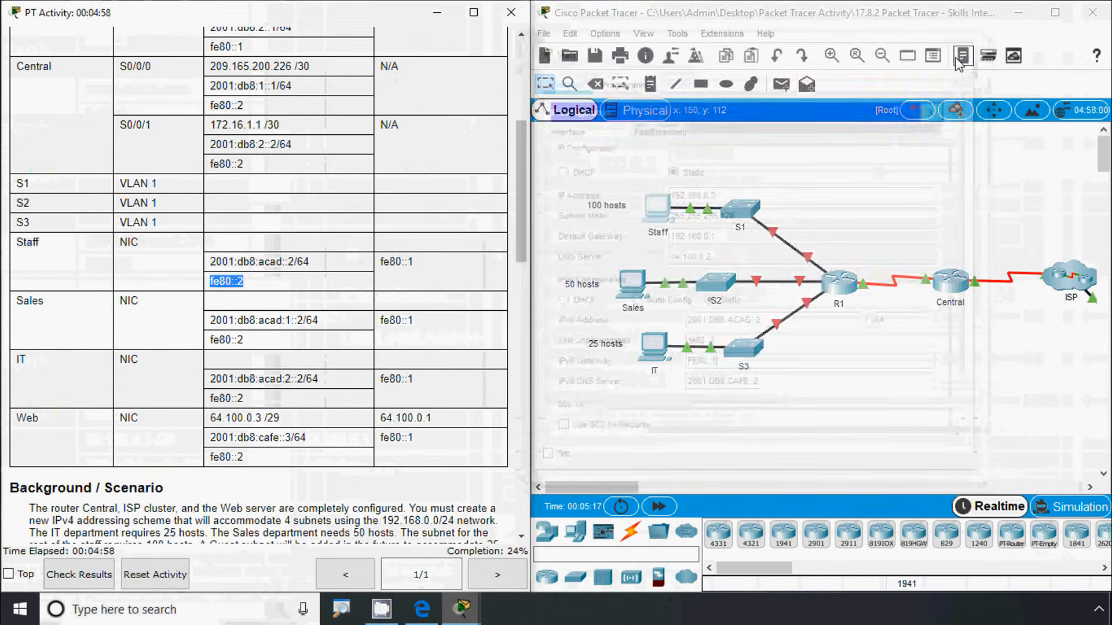
# Set the Sales PC's link-local address to fe80::2 and close its window
pyautogui.click(632, 285)
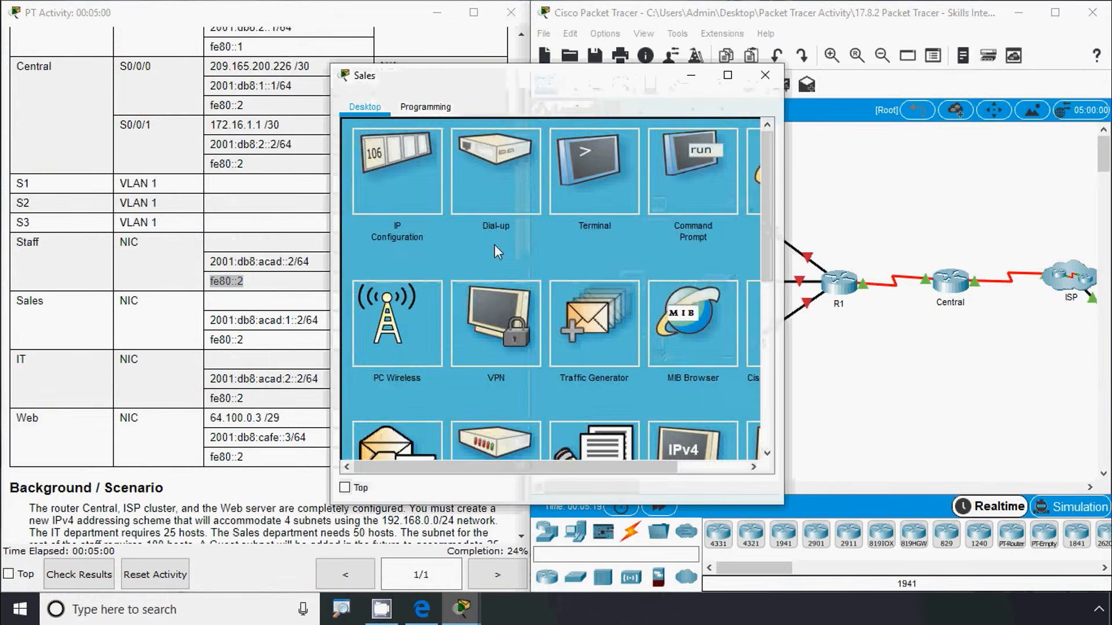
pyautogui.click(391, 197)
pyautogui.moveTo(601, 372); pyautogui.dragTo(427, 379)
pyautogui.write('fe80::2')
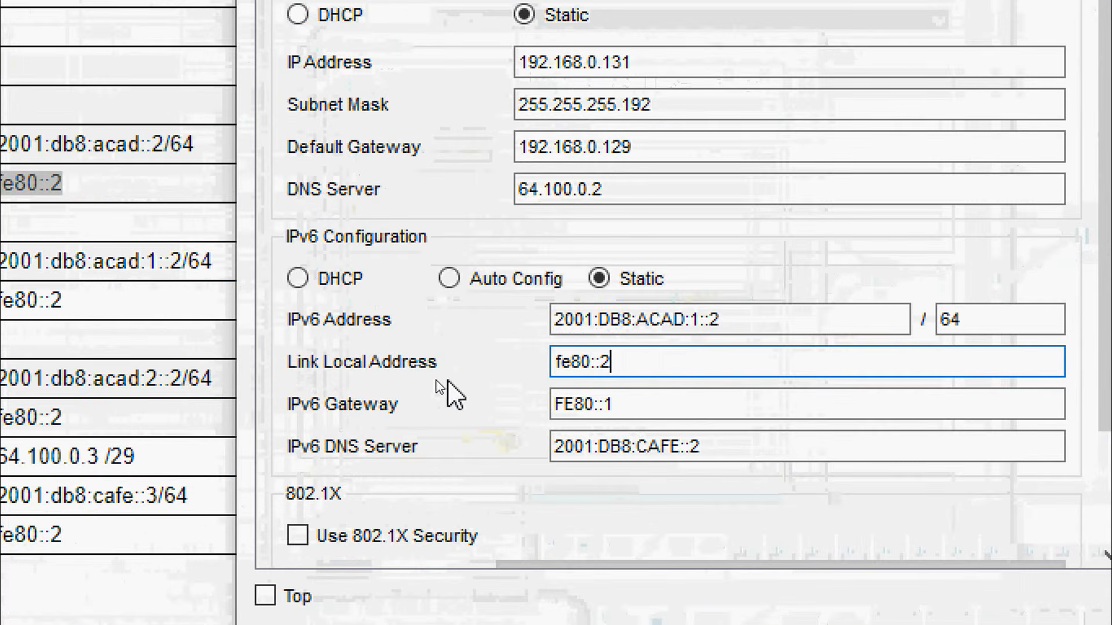
pyautogui.click(679, 405)
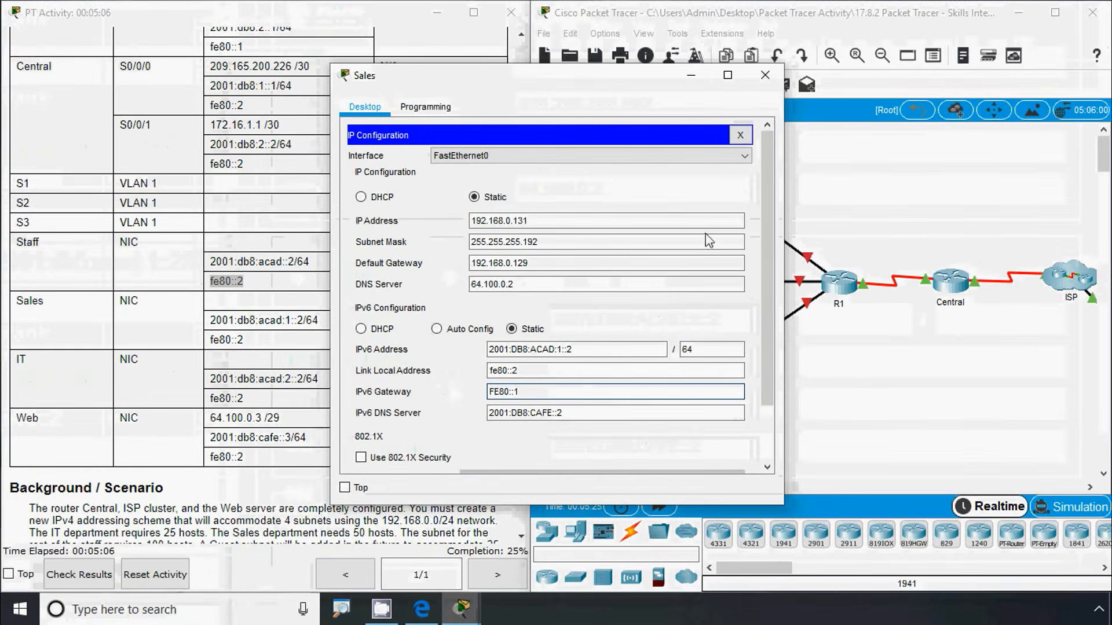
pyautogui.click(772, 72)
# Set the IT PC's link-local address to fe80::2 and close its window
pyautogui.click(665, 348)
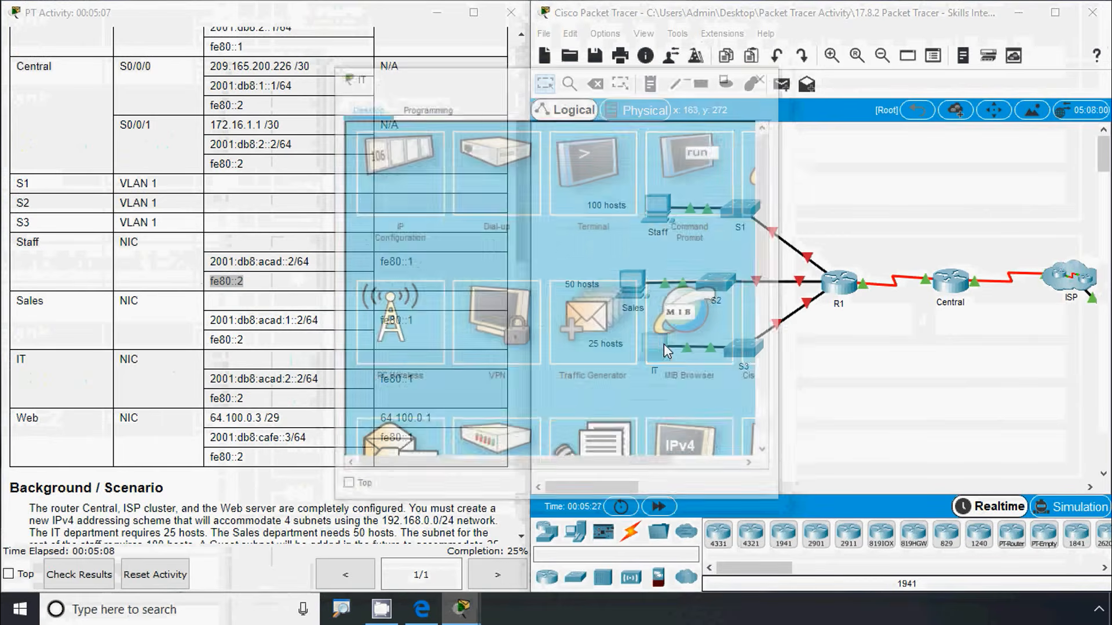
pyautogui.click(391, 177)
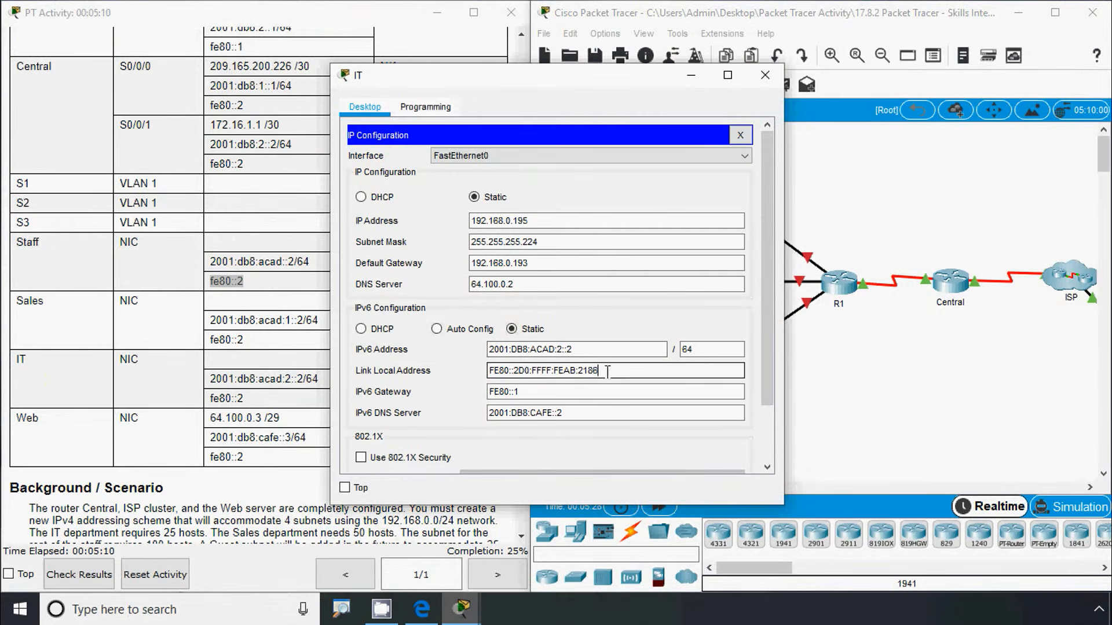
pyautogui.tripleClick(522, 366)
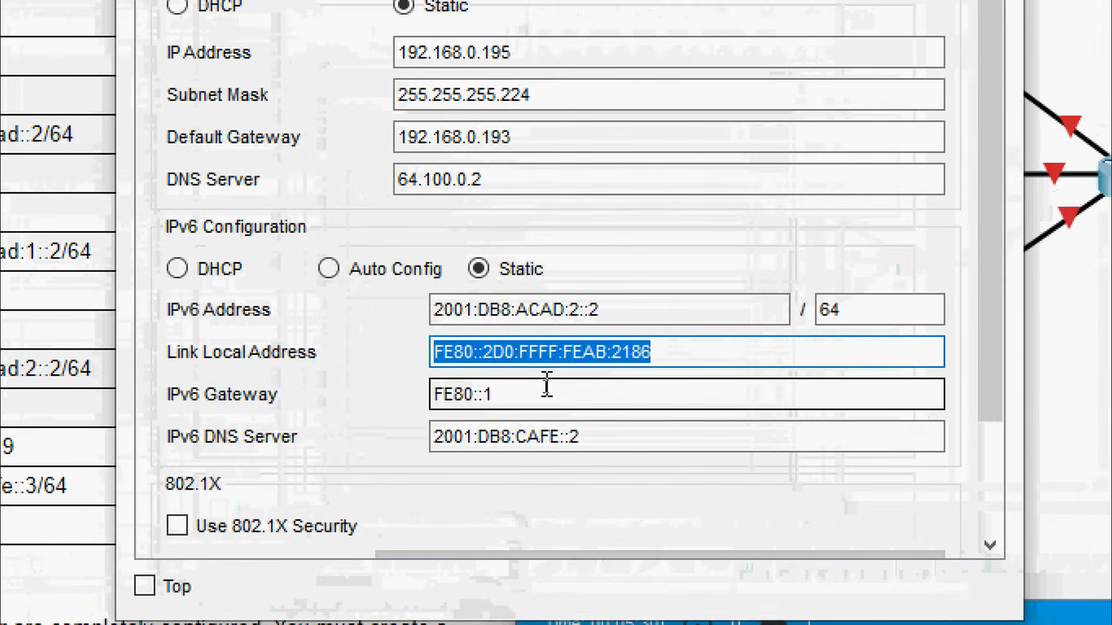
pyautogui.write('fe80::2')
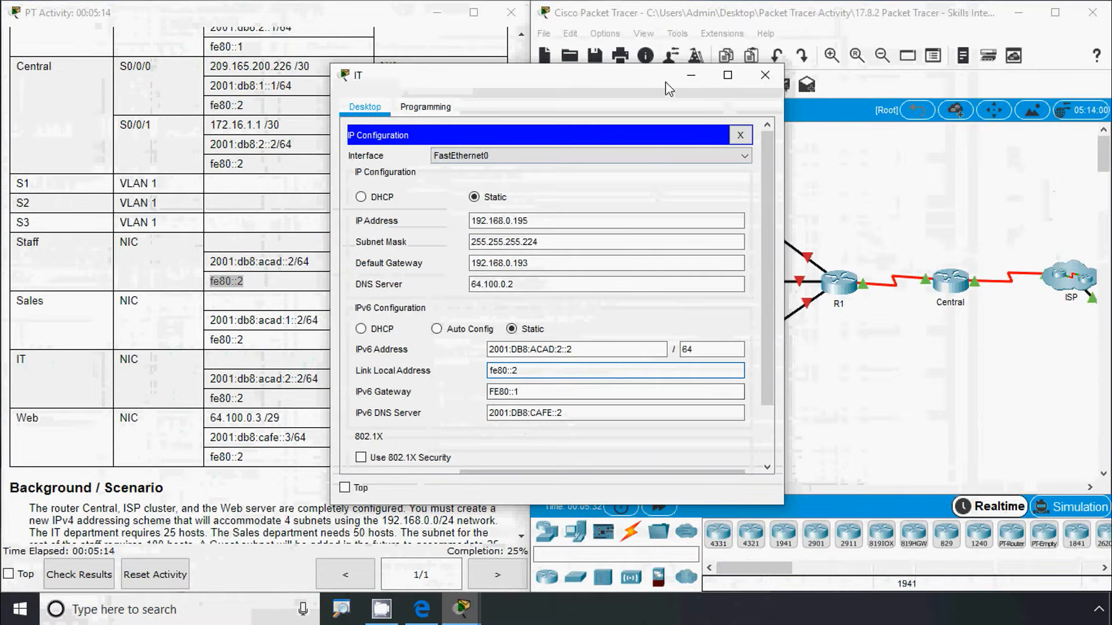
pyautogui.click(765, 75)
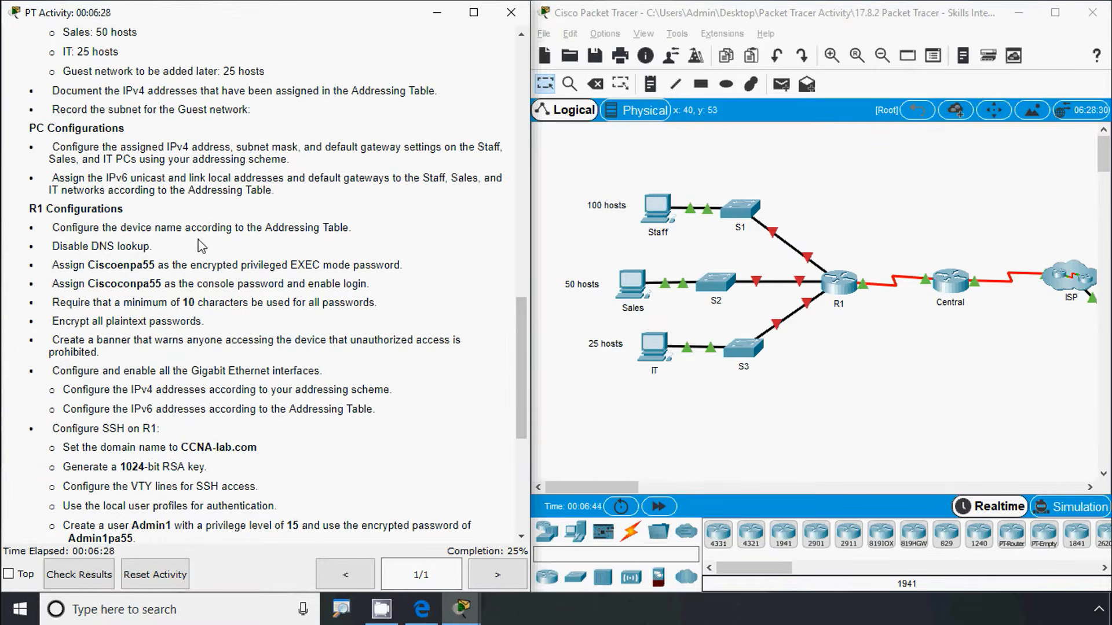
# In R1's CLI, enter privileged EXEC and then global configuration mode
pyautogui.click(810, 376)
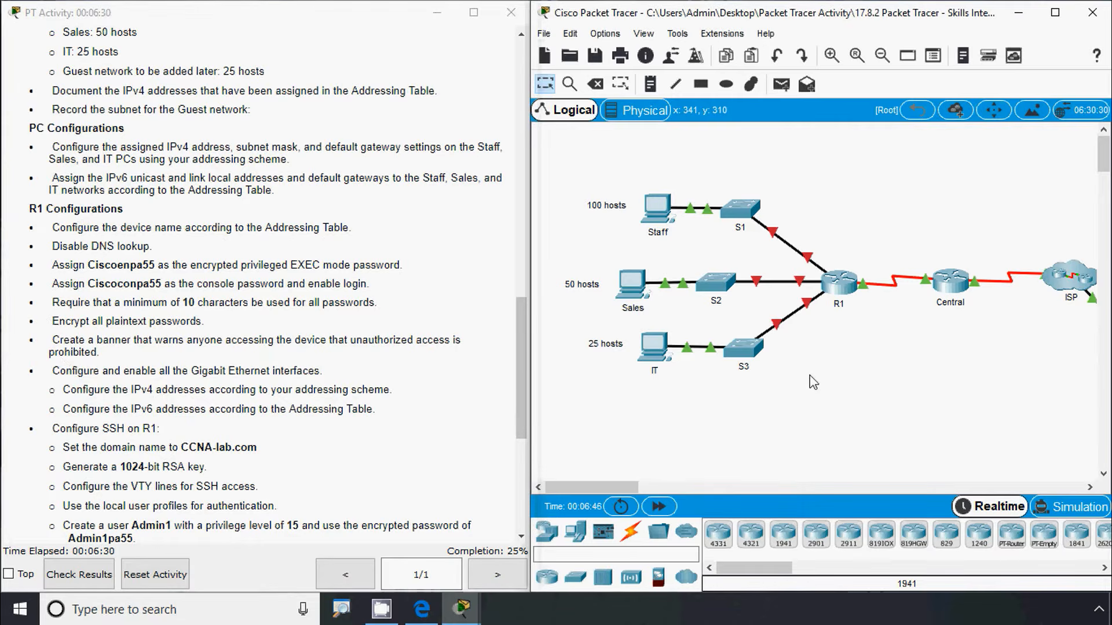
pyautogui.click(839, 282)
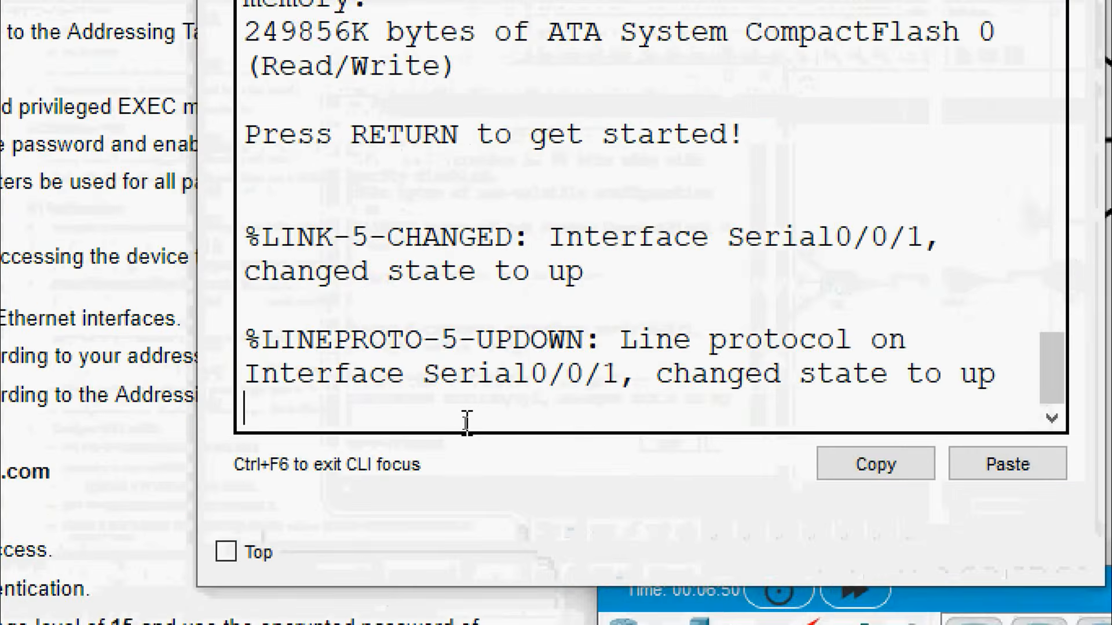
pyautogui.press('Return')
pyautogui.write('ena')
pyautogui.press('Tab')
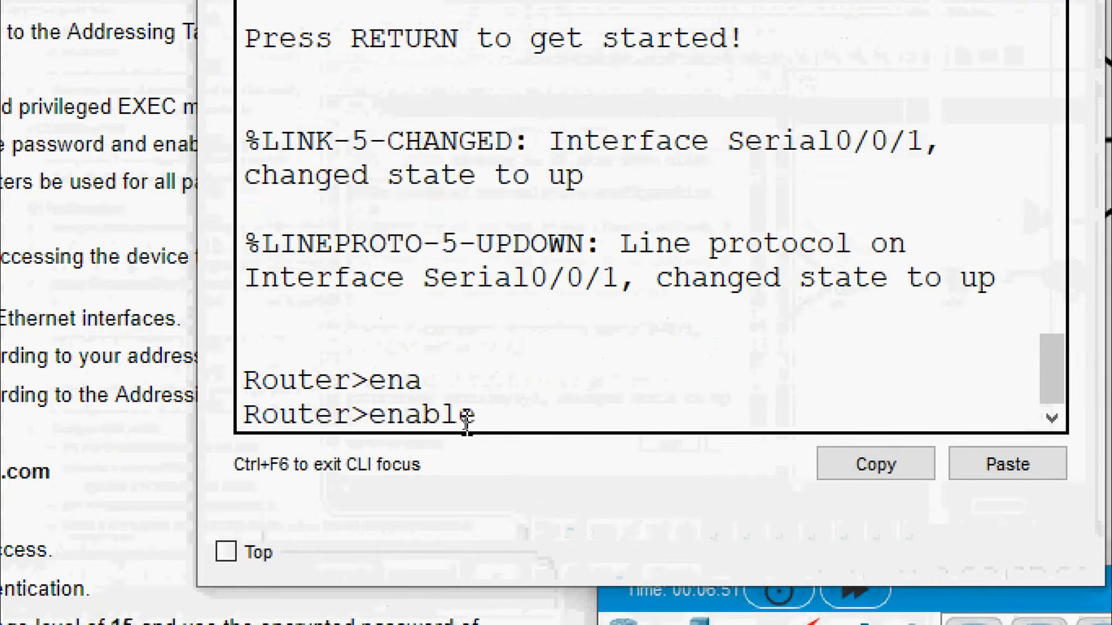
pyautogui.press('Return')
pyautogui.write('conf')
pyautogui.press('Tab')
pyautogui.write('t')
# Set the router's hostname to R1
pyautogui.press('Tab')
pyautogui.press('Return')
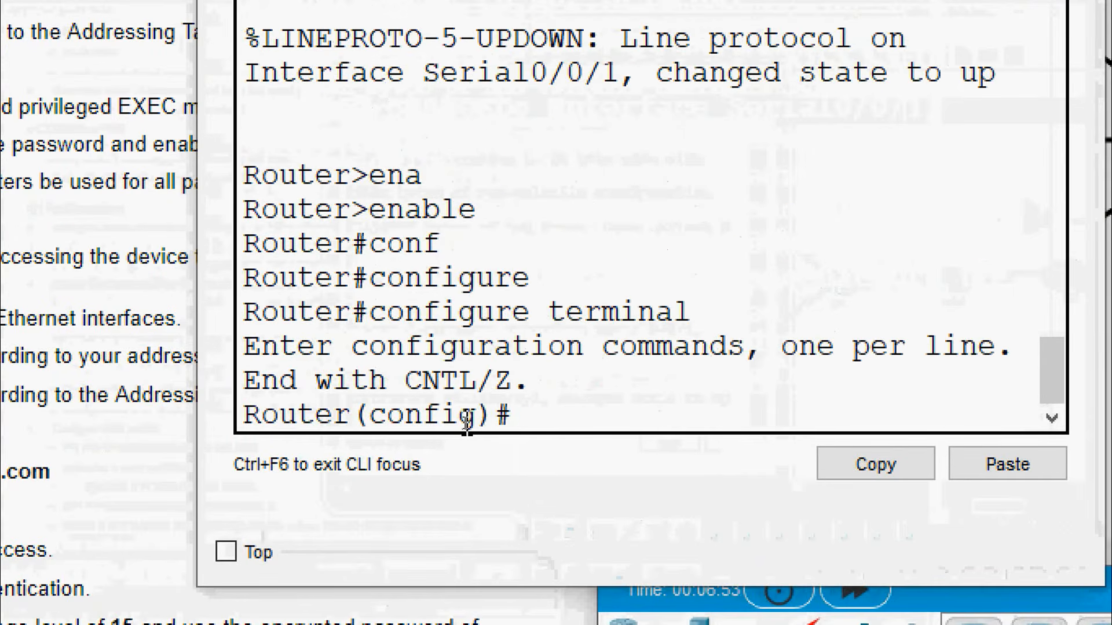
pyautogui.write('host')
pyautogui.press('Tab')
pyautogui.write('R')
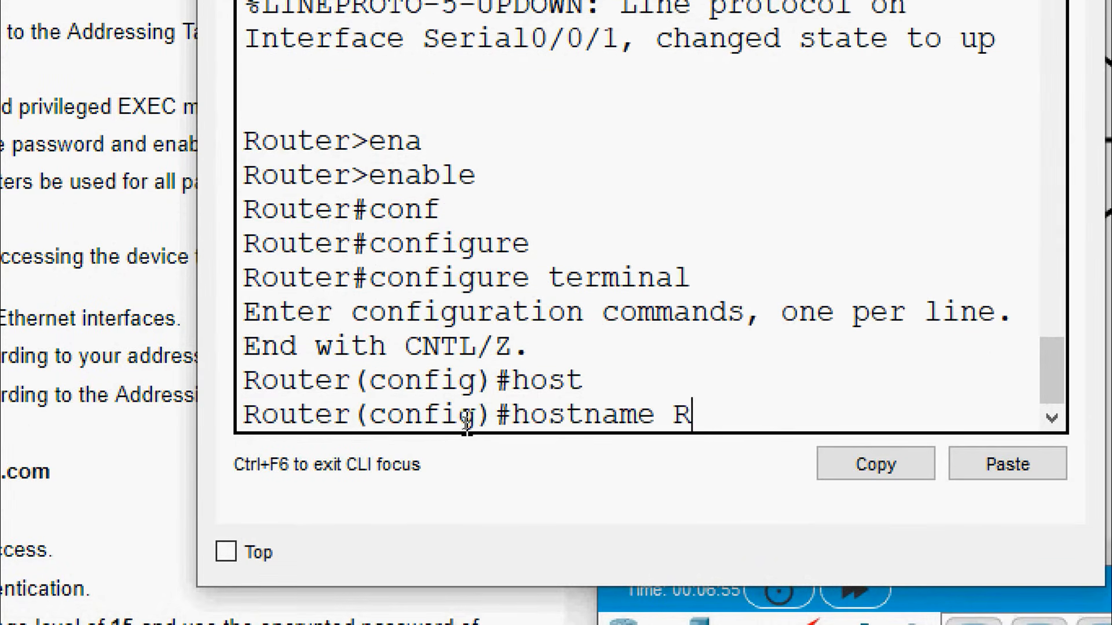
pyautogui.write('1')
pyautogui.press('Return')
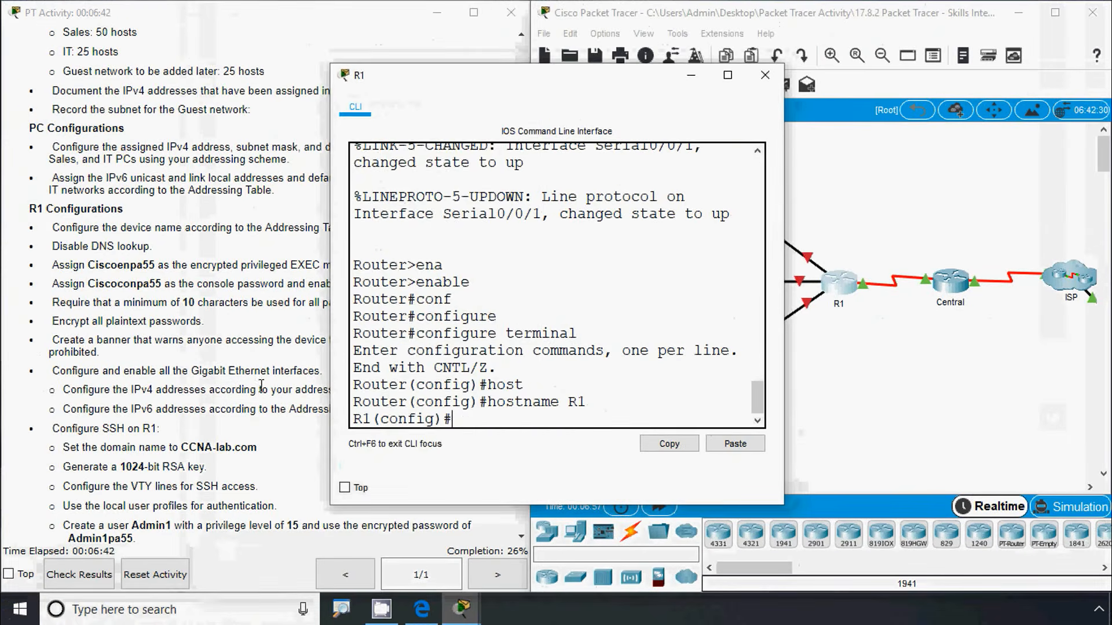
# Disable DNS lookup with no ip domain-lookup
pyautogui.click(109, 302)
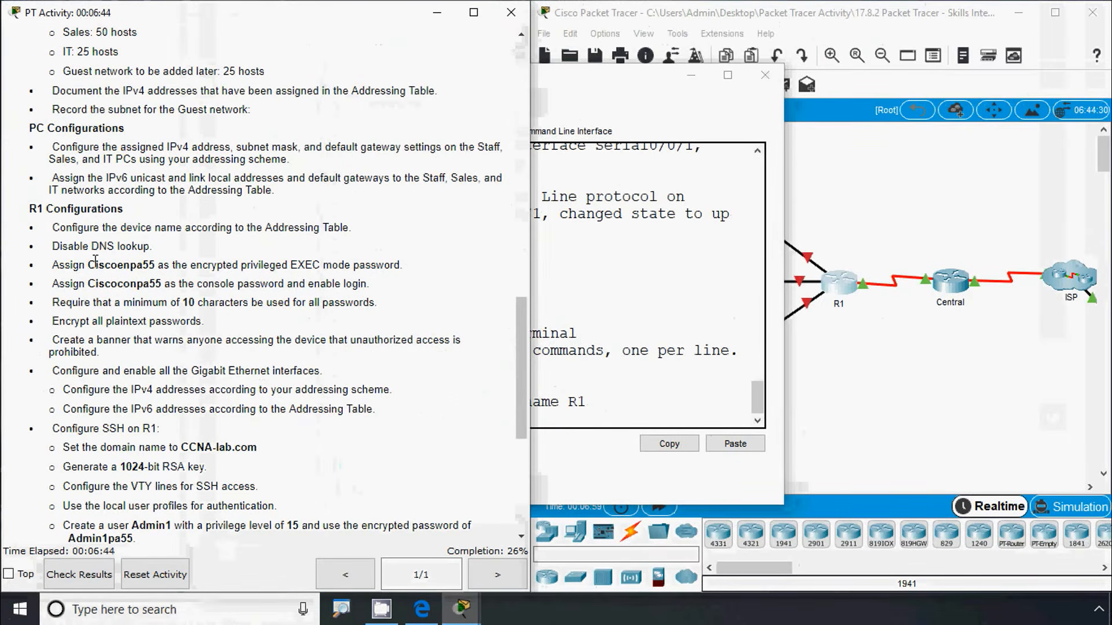
pyautogui.click(583, 397)
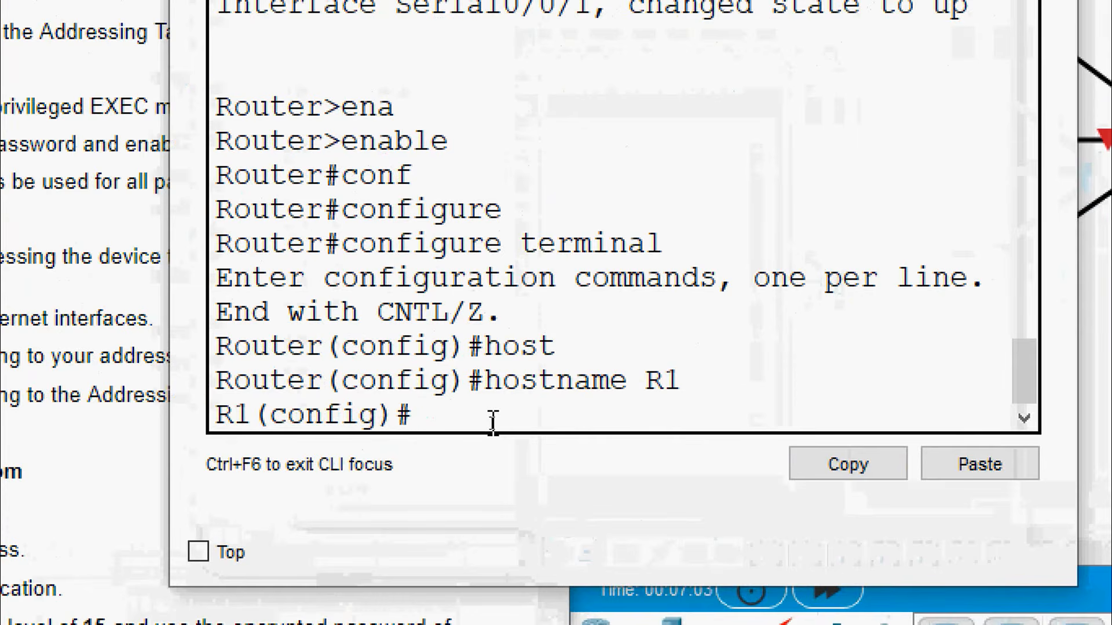
pyautogui.write('no ip d')
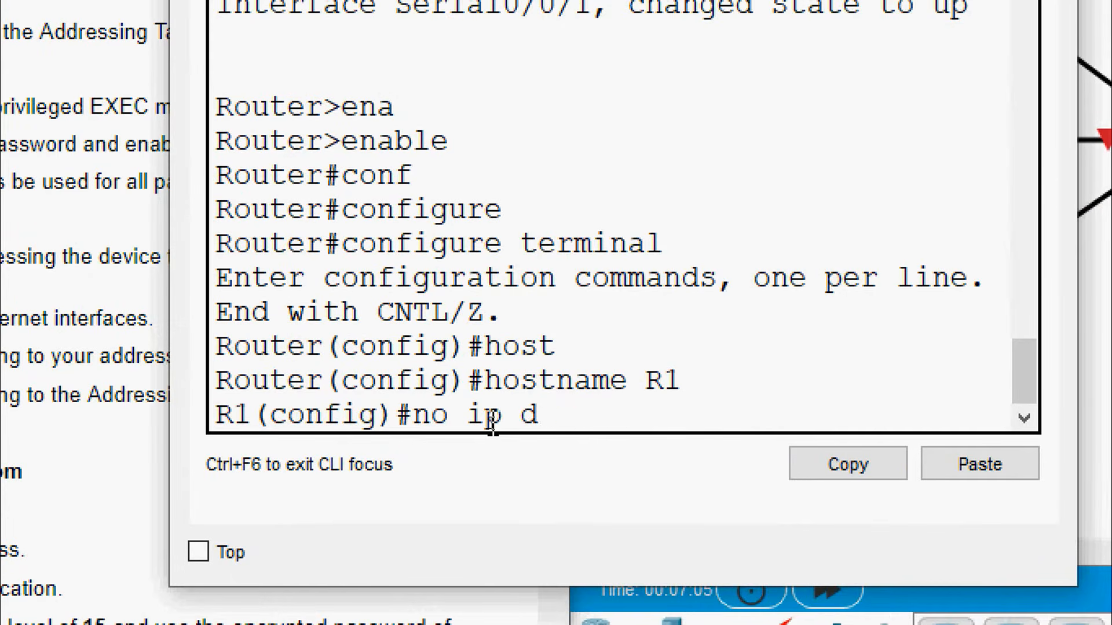
pyautogui.write('omain-l')
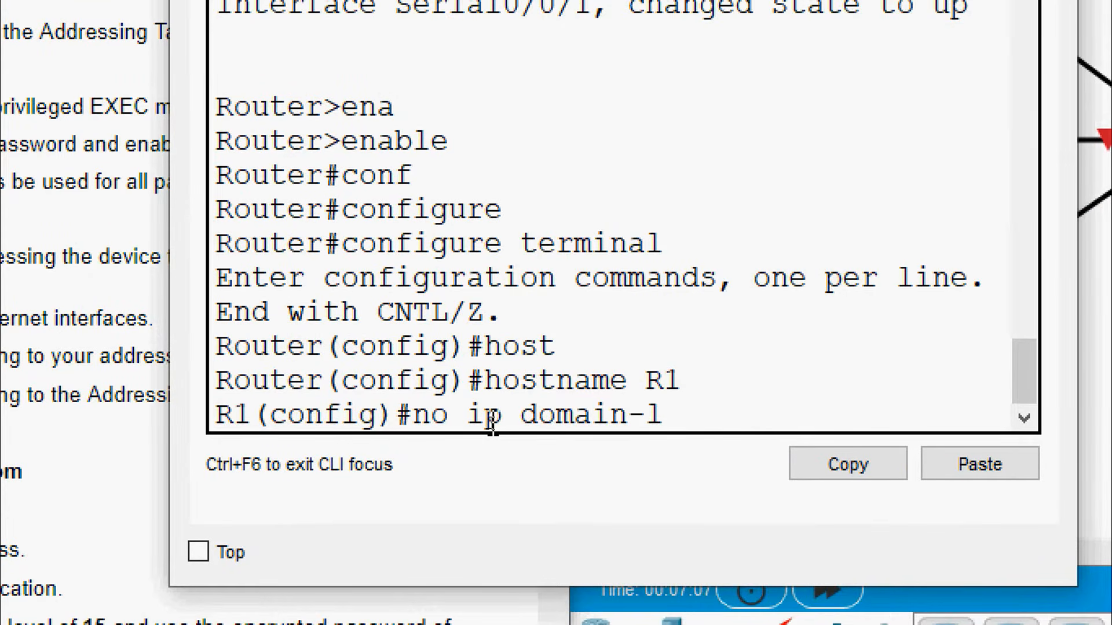
pyautogui.press('Tab')
pyautogui.press('Return')
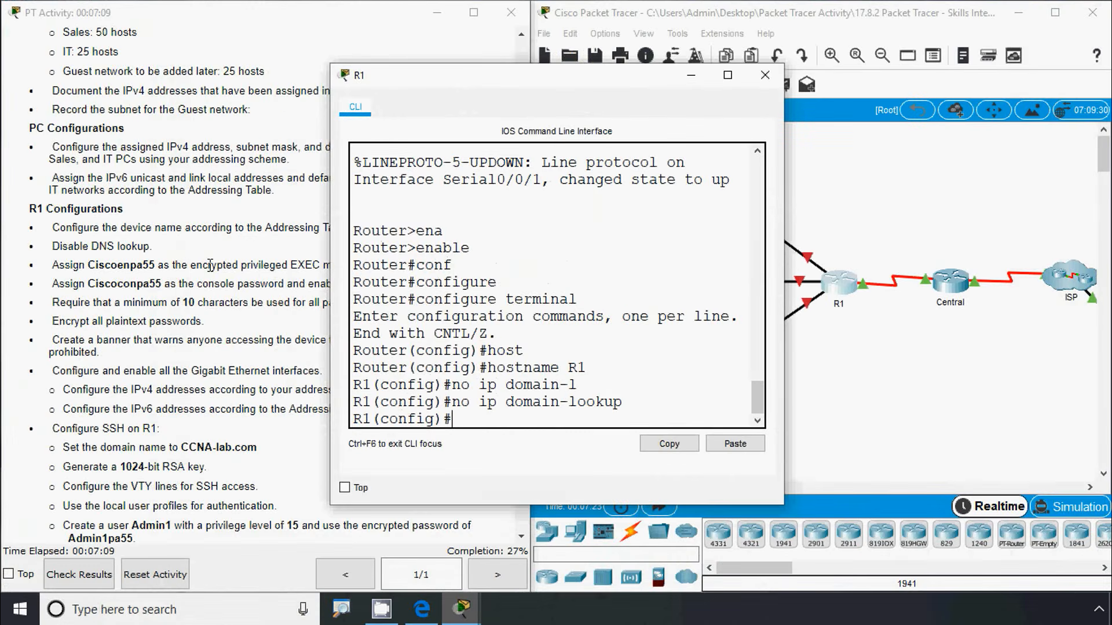
pyautogui.click(115, 242)
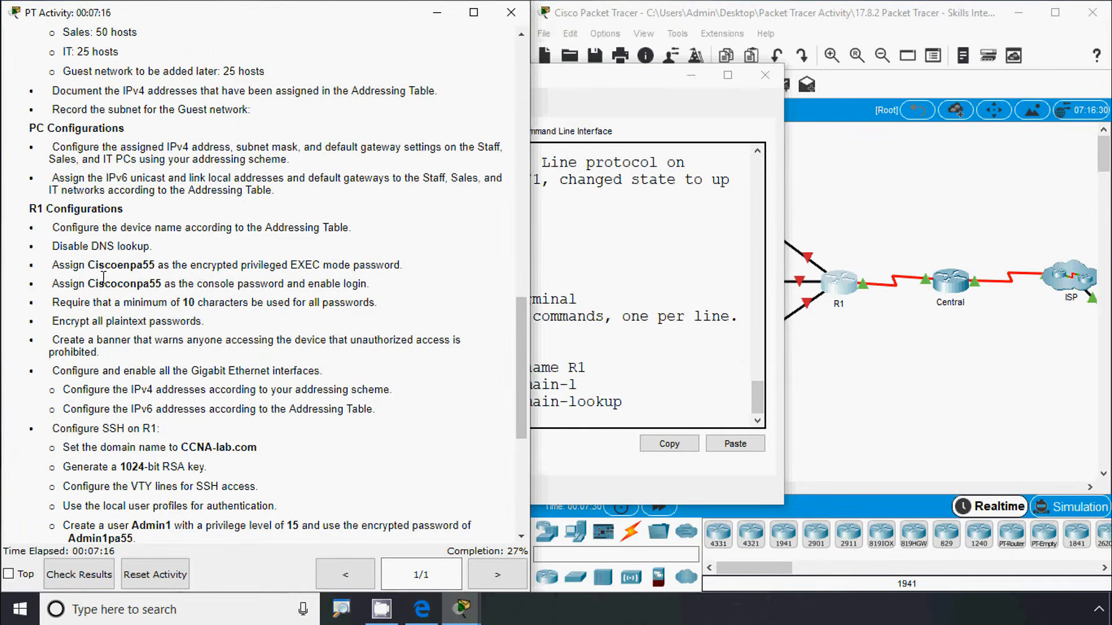
pyautogui.moveTo(87, 265); pyautogui.dragTo(152, 263)
pyautogui.hotkey('ctrl', 'c')
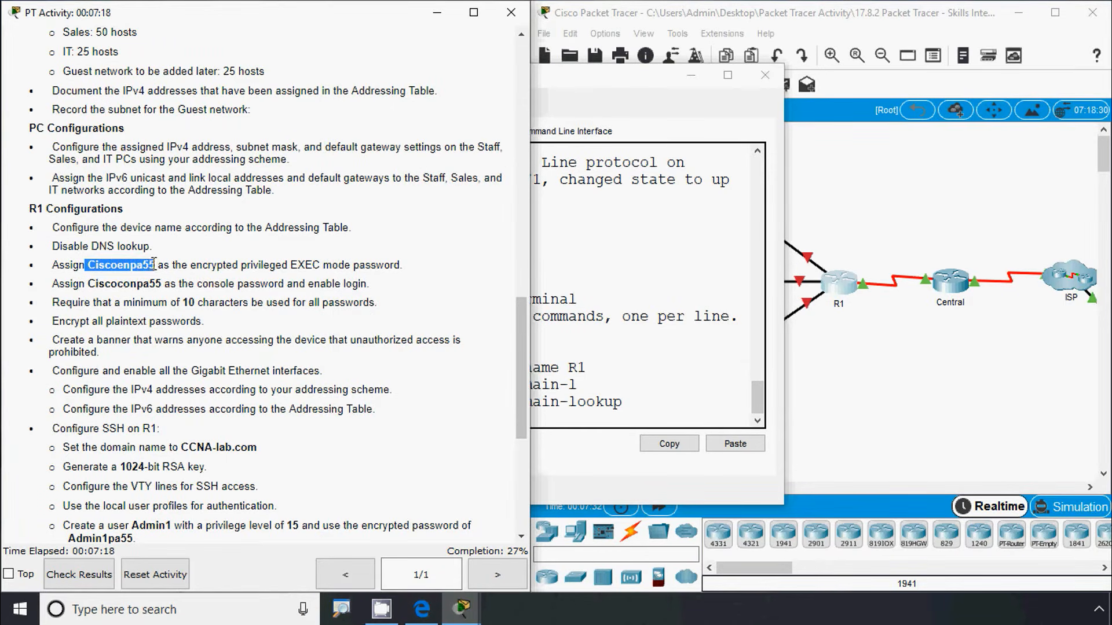
# Run enable secret on R1 with the privileged EXEC password pasted from the instructions
pyautogui.click(594, 359)
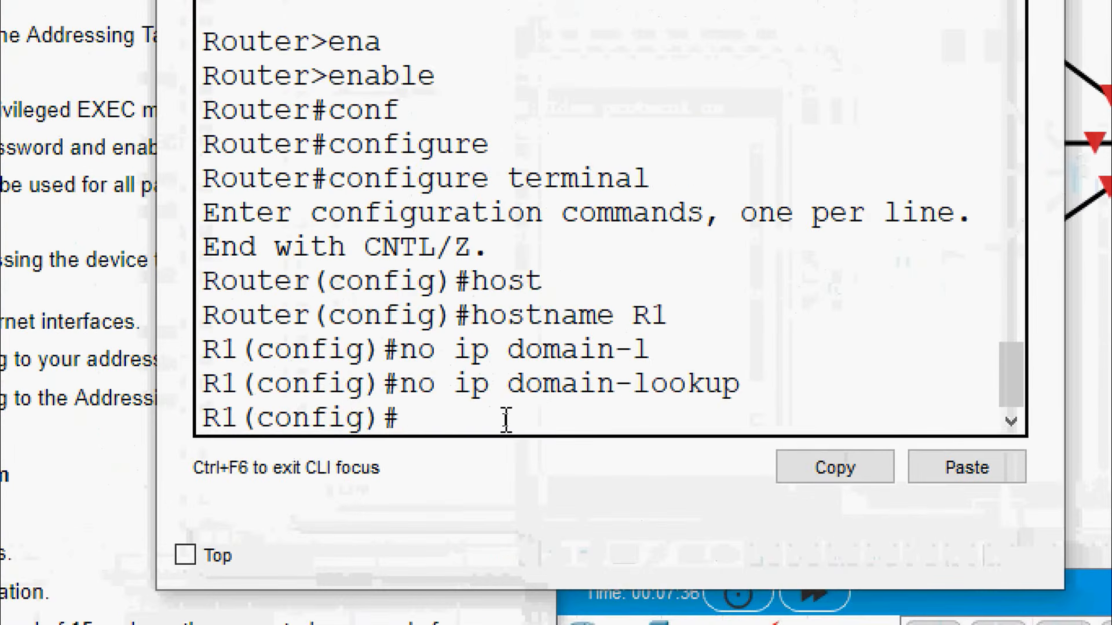
pyautogui.write('ena')
pyautogui.press('Tab')
pyautogui.write('se')
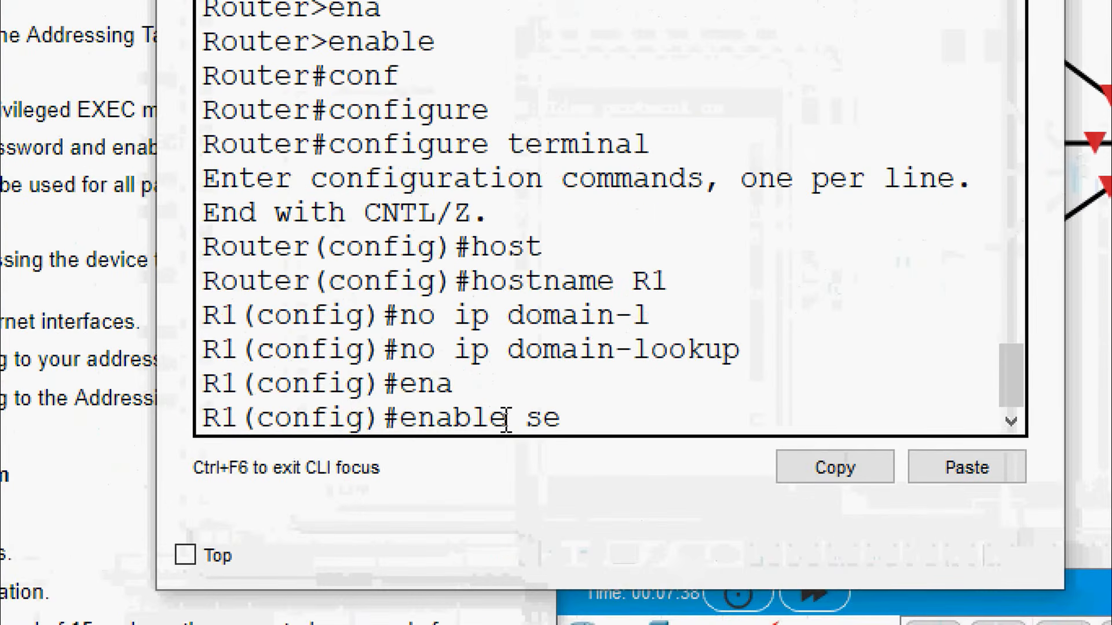
pyautogui.press('Tab')
pyautogui.rightClick(663, 434)
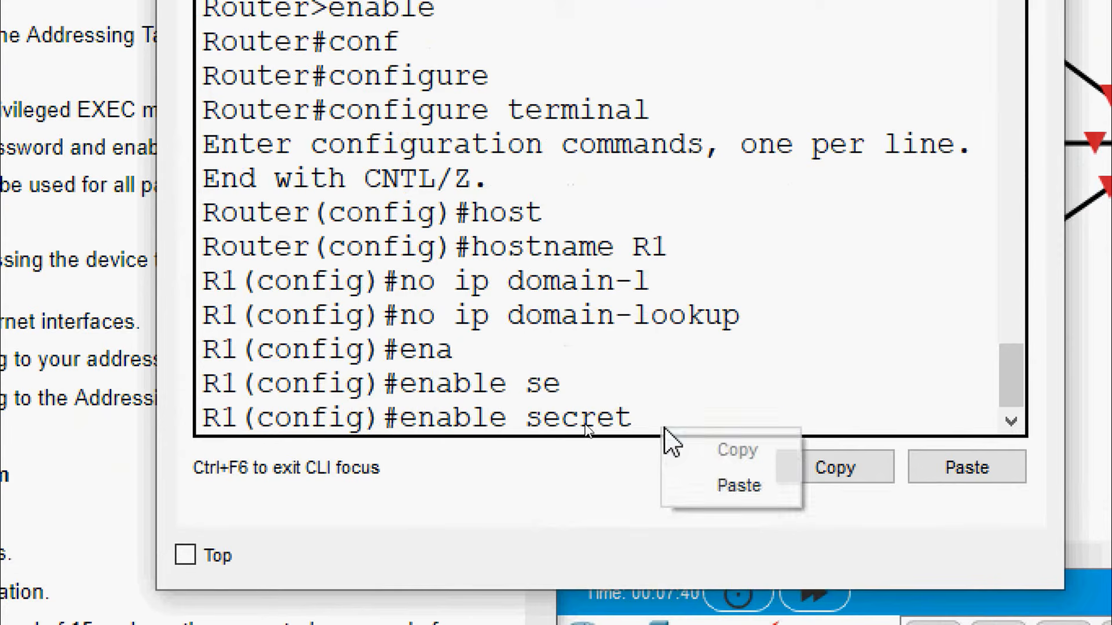
pyautogui.click(700, 483)
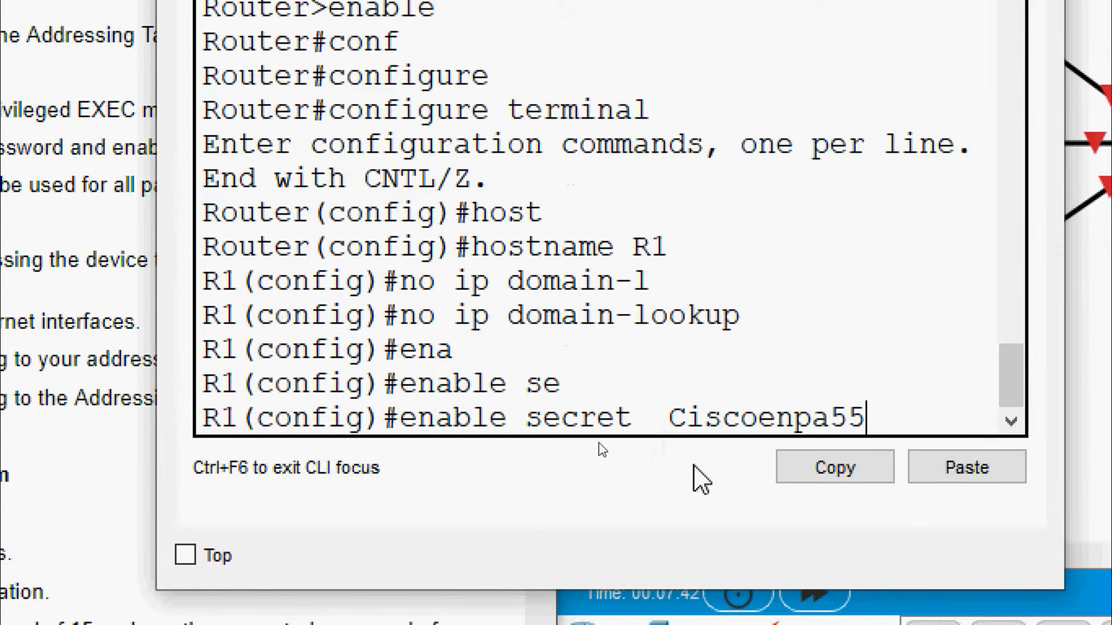
pyautogui.click(672, 422)
pyautogui.press('Right')
pyautogui.press('Right')
pyautogui.press('Right')
pyautogui.press('Right')
pyautogui.press('Right')
pyautogui.press('Right')
pyautogui.press('Right')
pyautogui.press('Right')
pyautogui.press('Right')
pyautogui.press('Left')
pyautogui.press('Left')
pyautogui.press('Left')
pyautogui.press('BackSpace')
pyautogui.press('Return')
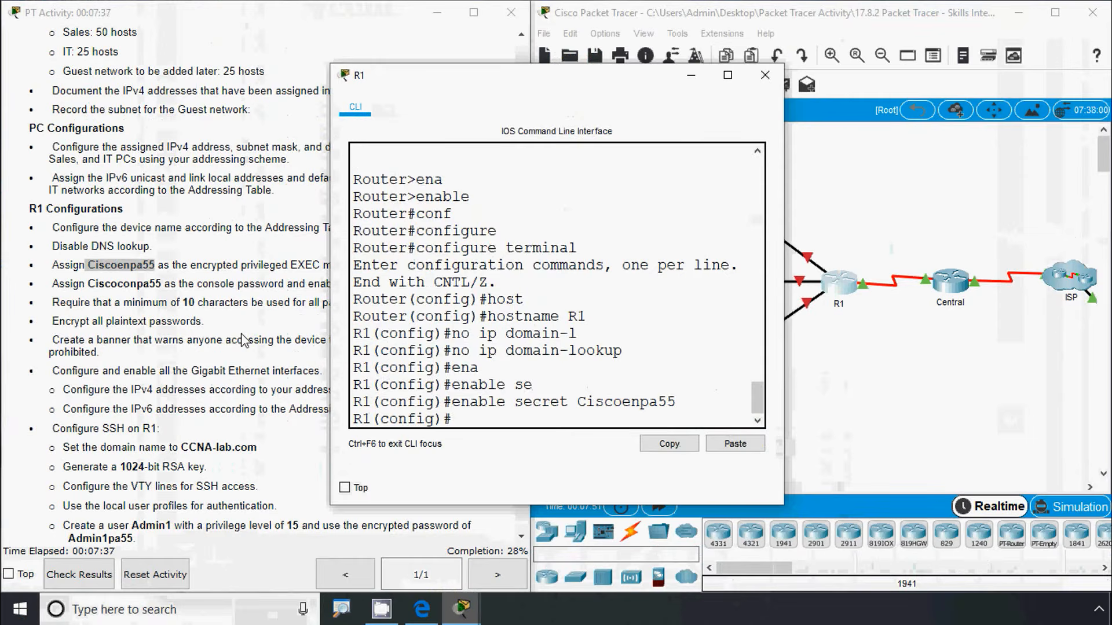
pyautogui.click(243, 340)
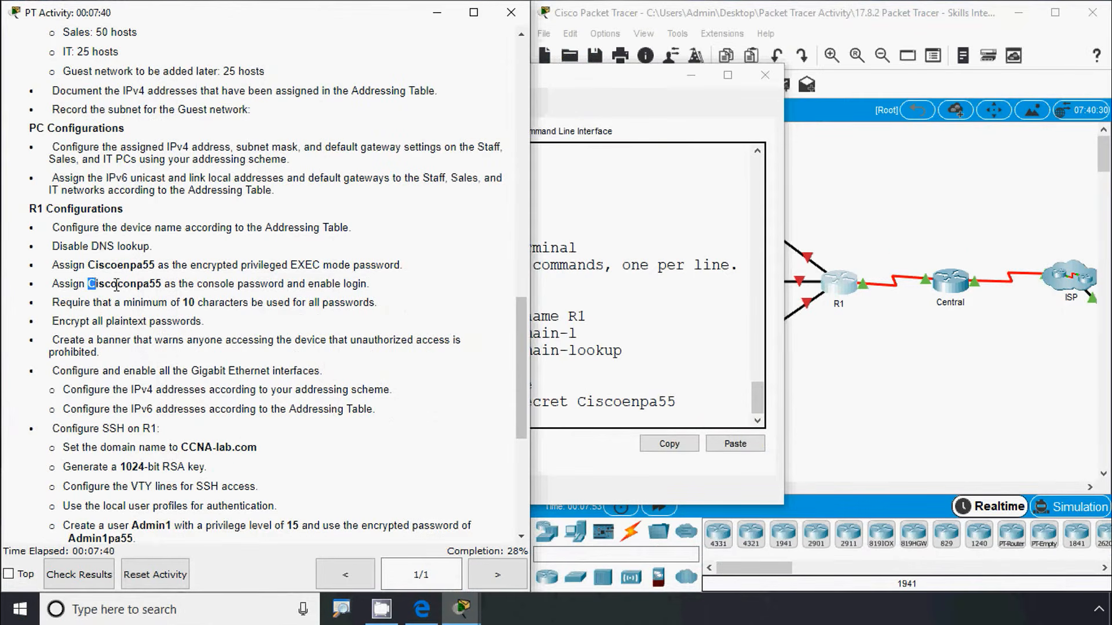
# Copy the console password from the instructions and enter line console 0 configuration on R1
pyautogui.moveTo(116, 285); pyautogui.dragTo(162, 287)
pyautogui.hotkey('ctrl', 'c')
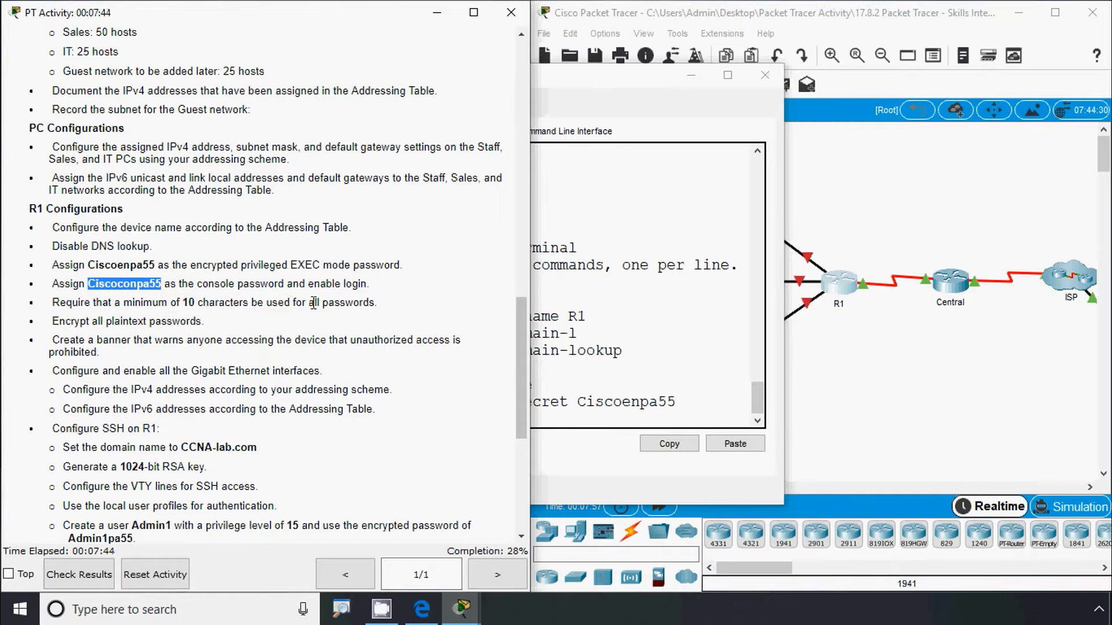
pyautogui.click(576, 398)
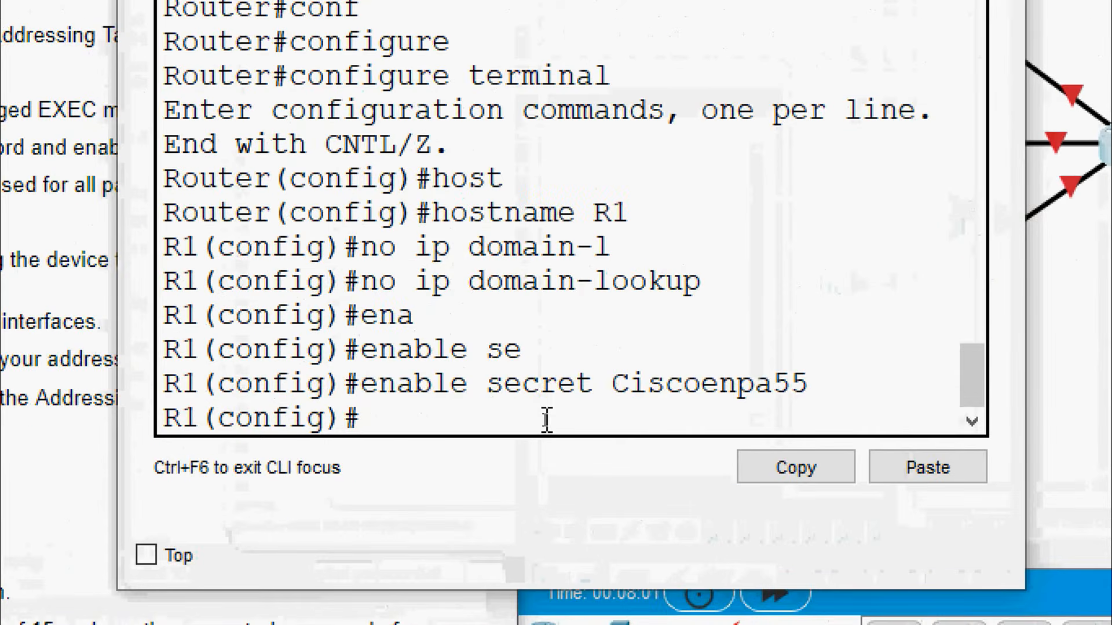
pyautogui.write('line')
pyautogui.press('Tab')
pyautogui.write('con')
pyautogui.press('Tab')
pyautogui.write('0')
pyautogui.press('Return')
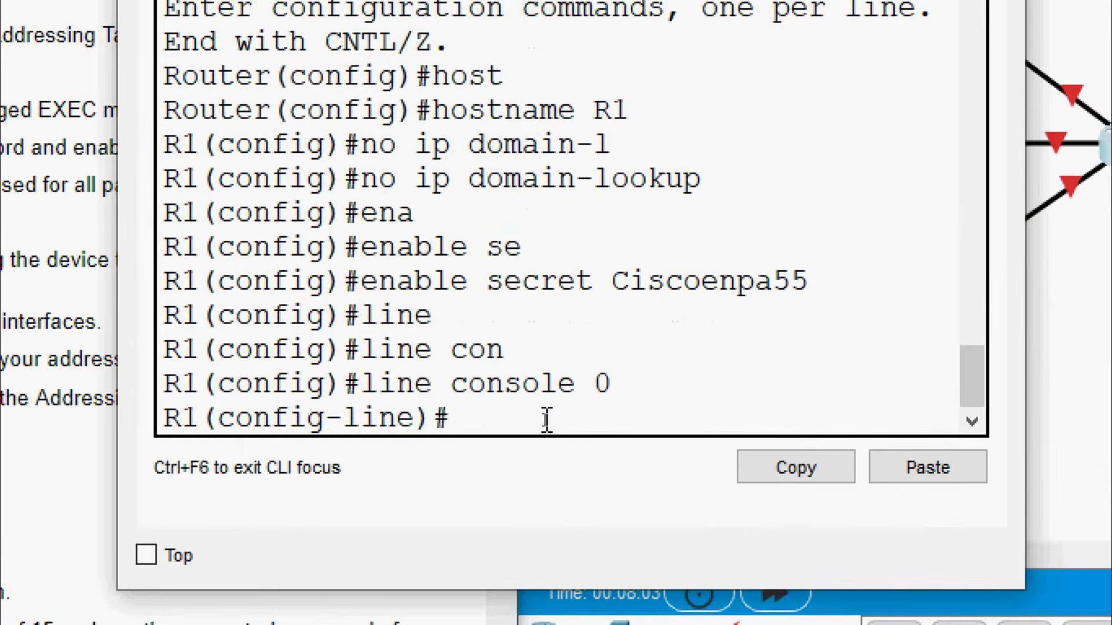
# Set the console line password from the clipboard and enable login
pyautogui.write('pas')
pyautogui.press('Tab')
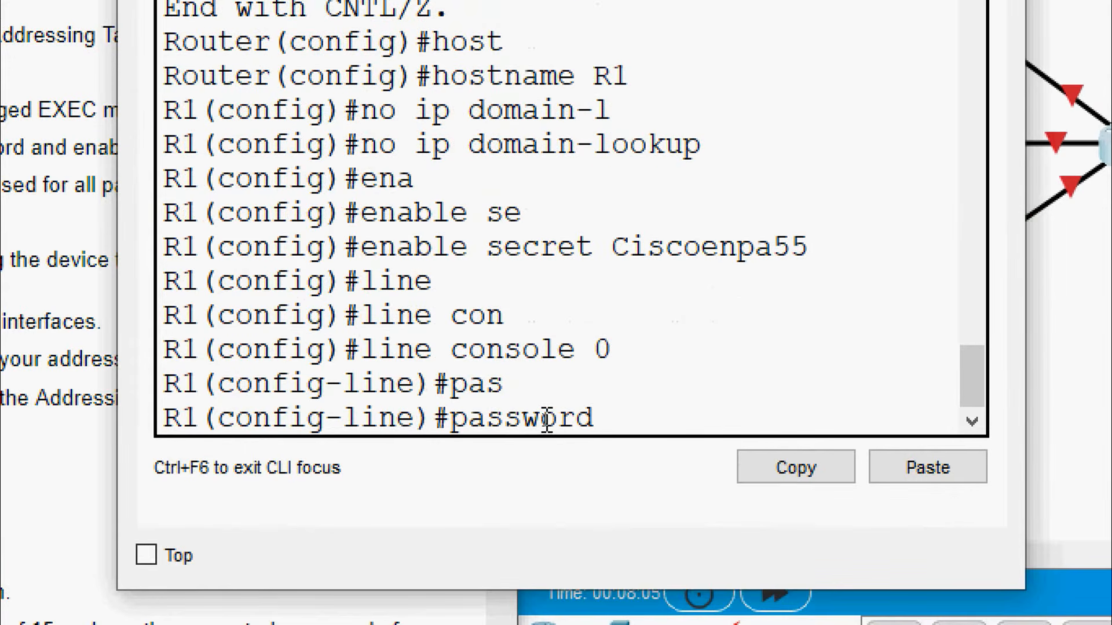
pyautogui.rightClick(617, 417)
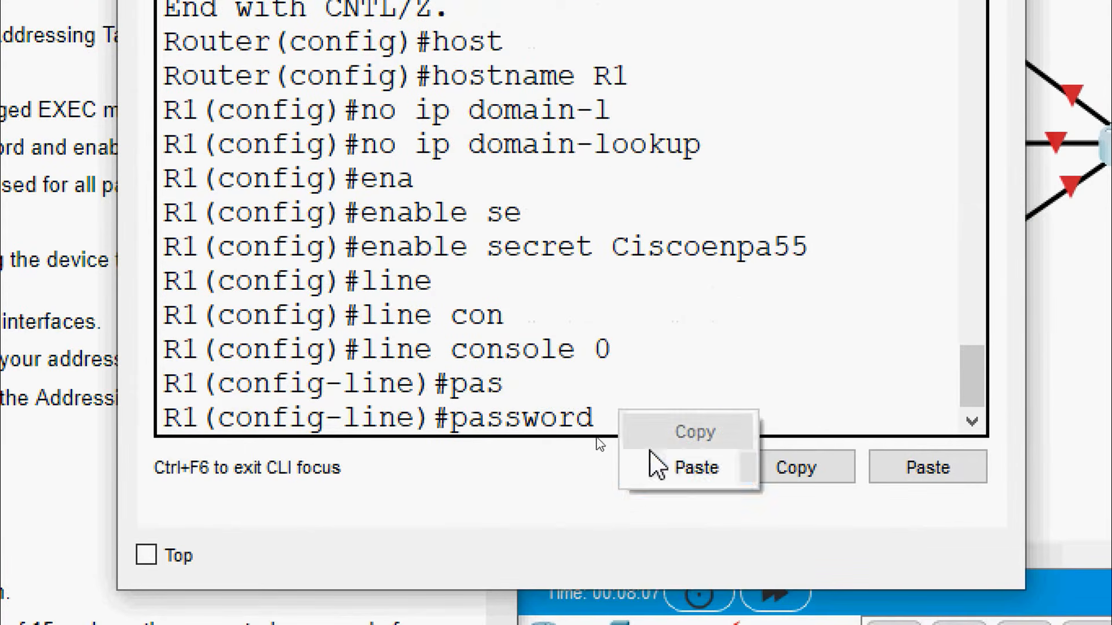
pyautogui.click(692, 467)
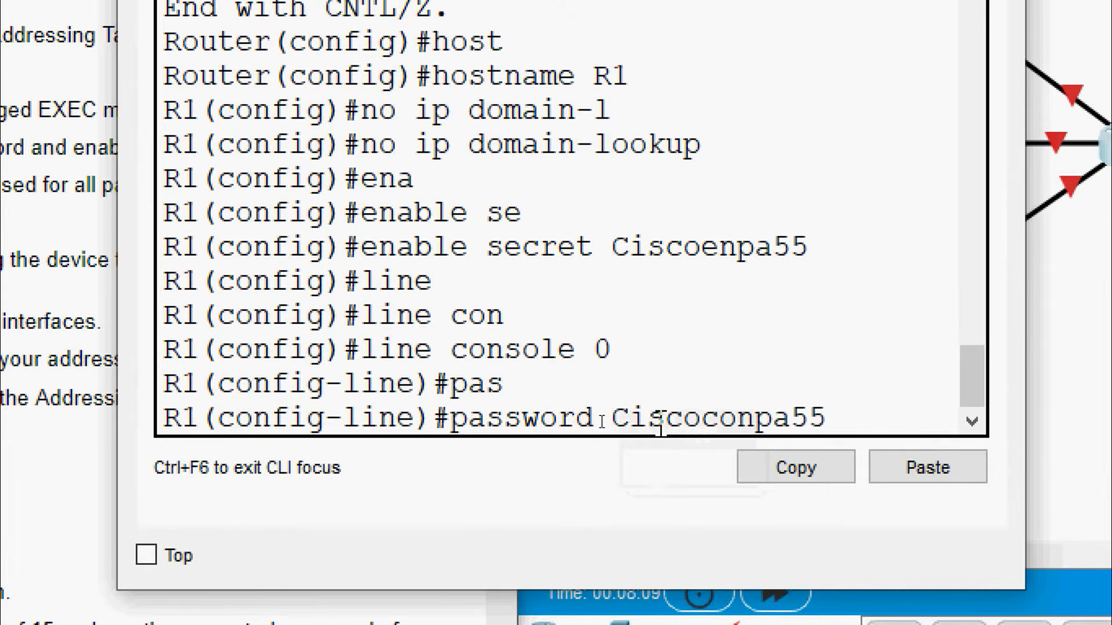
pyautogui.press('Return')
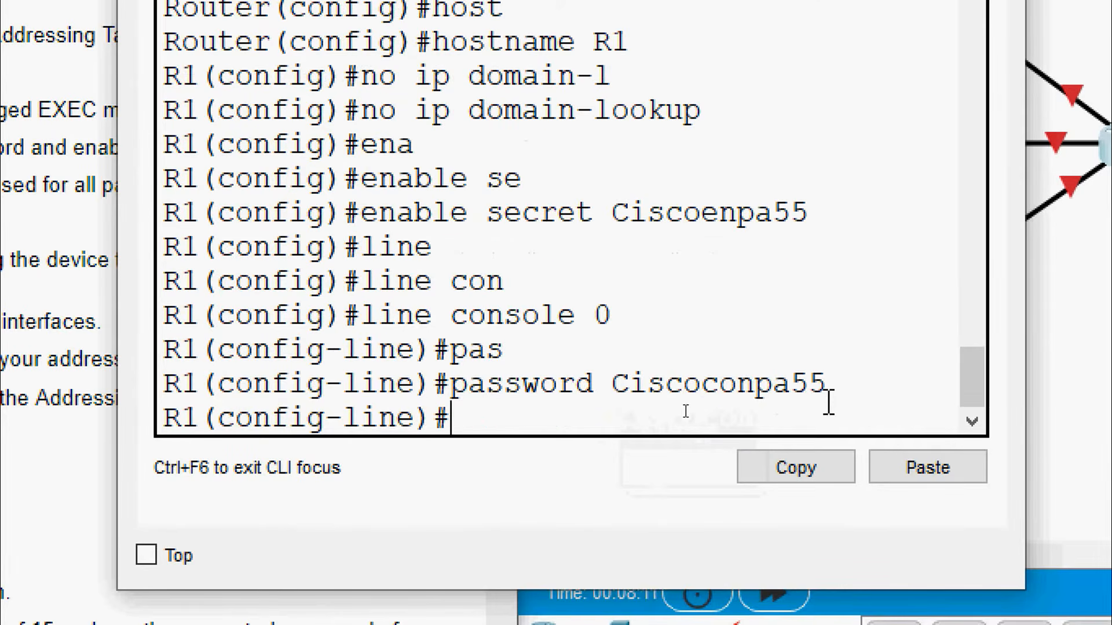
pyautogui.write('login')
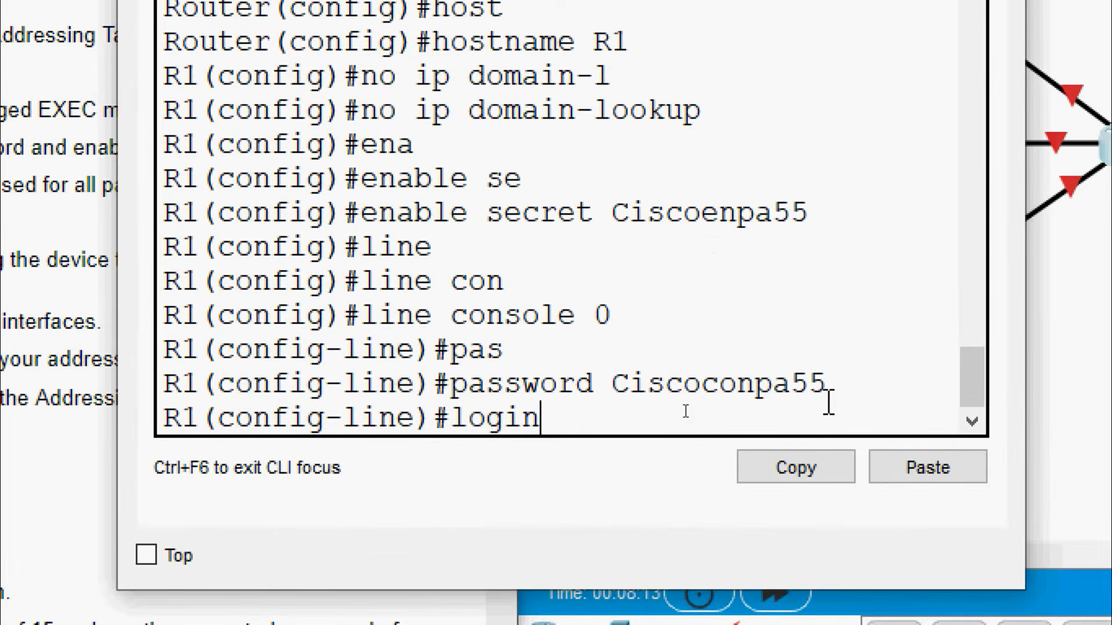
pyautogui.press('Return')
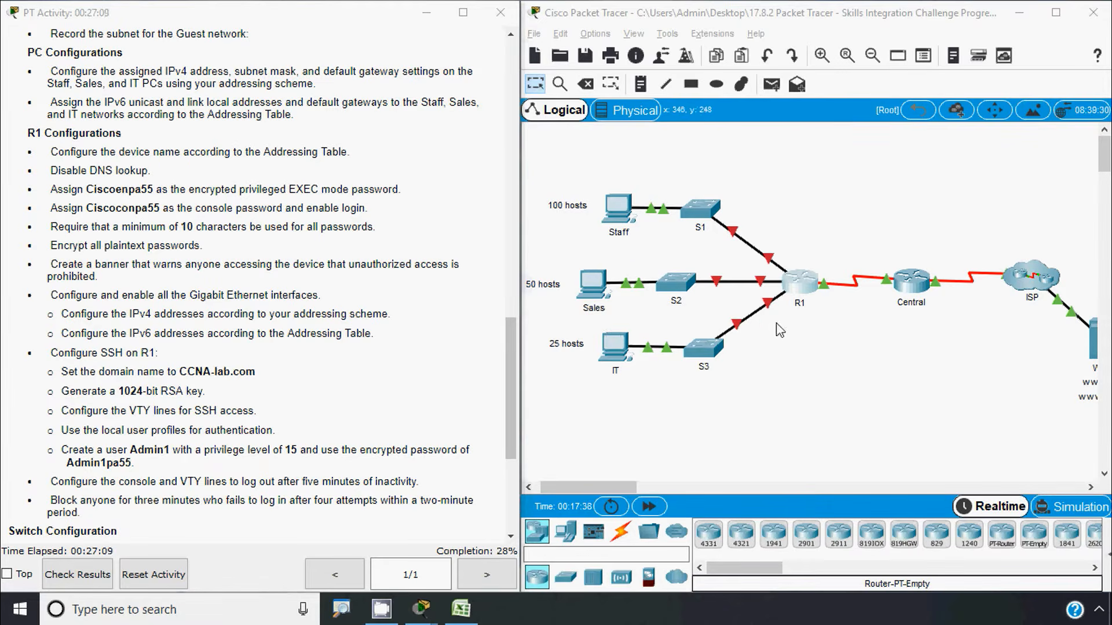
# Enter configure terminal on R1 and apply security passwords min-length 10
pyautogui.click(792, 295)
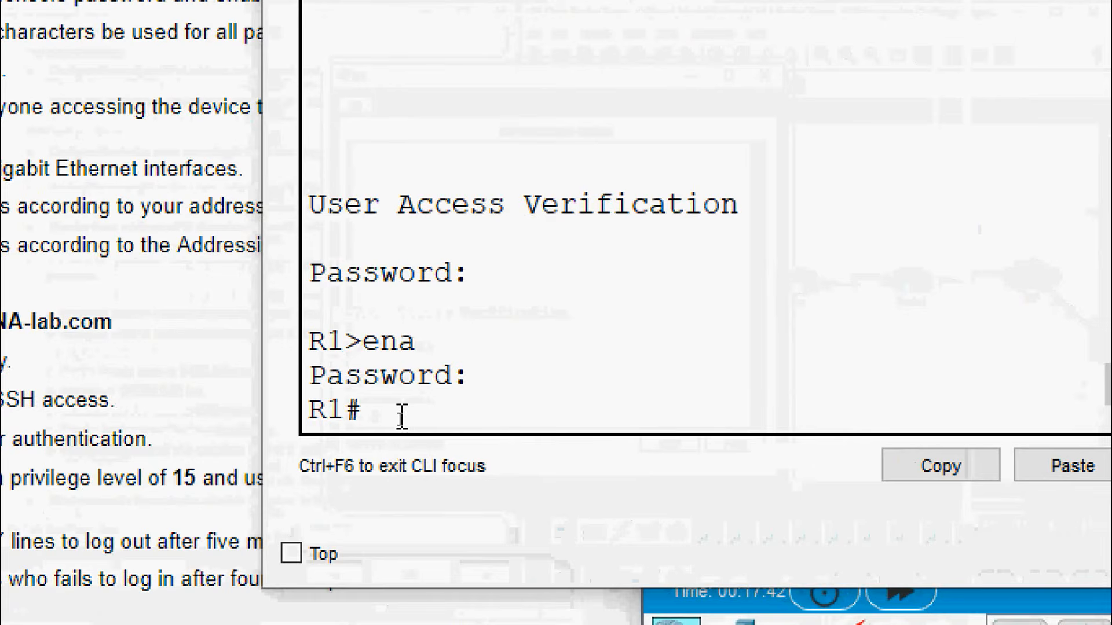
pyautogui.write('conf')
pyautogui.press('Tab')
pyautogui.write('t')
pyautogui.press('Tab')
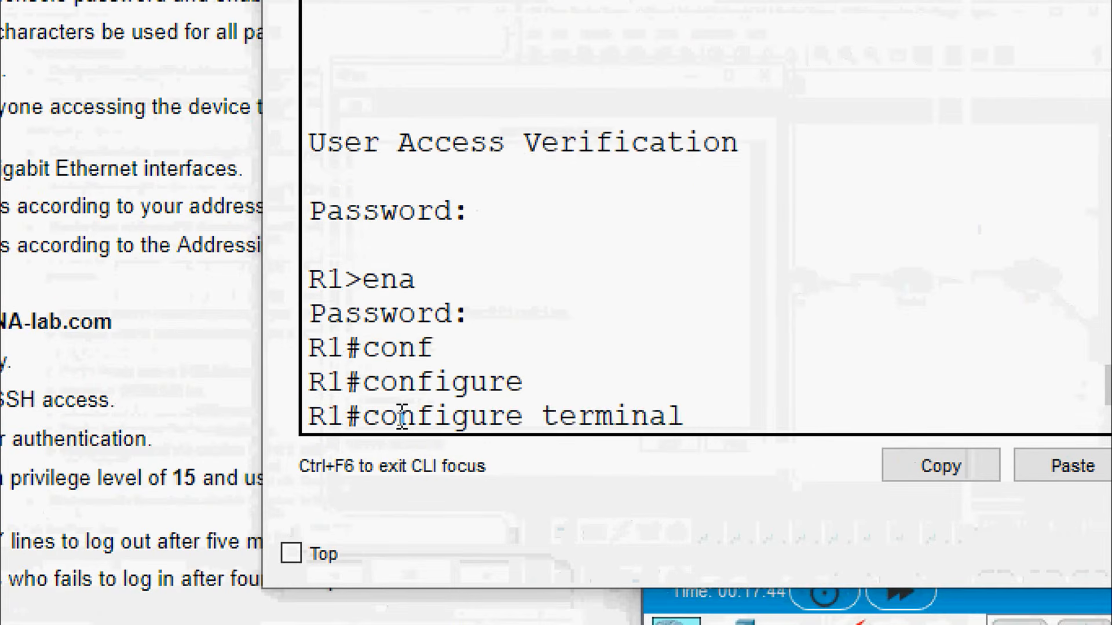
pyautogui.press('Return')
pyautogui.write('s')
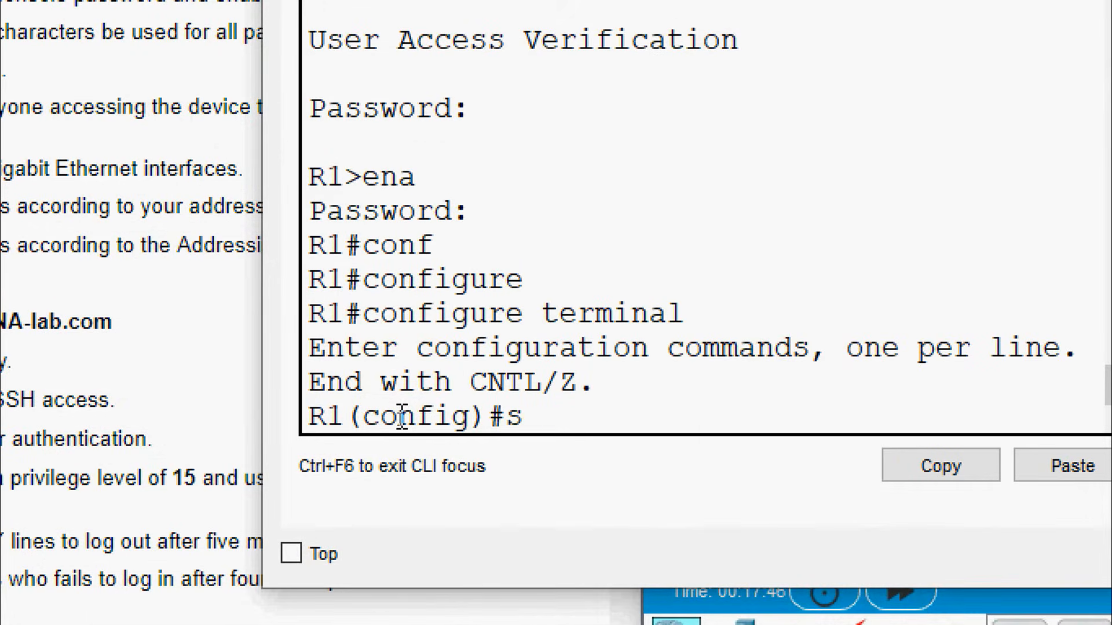
pyautogui.write('er')
pyautogui.write('curit')
pyautogui.press('Tab')
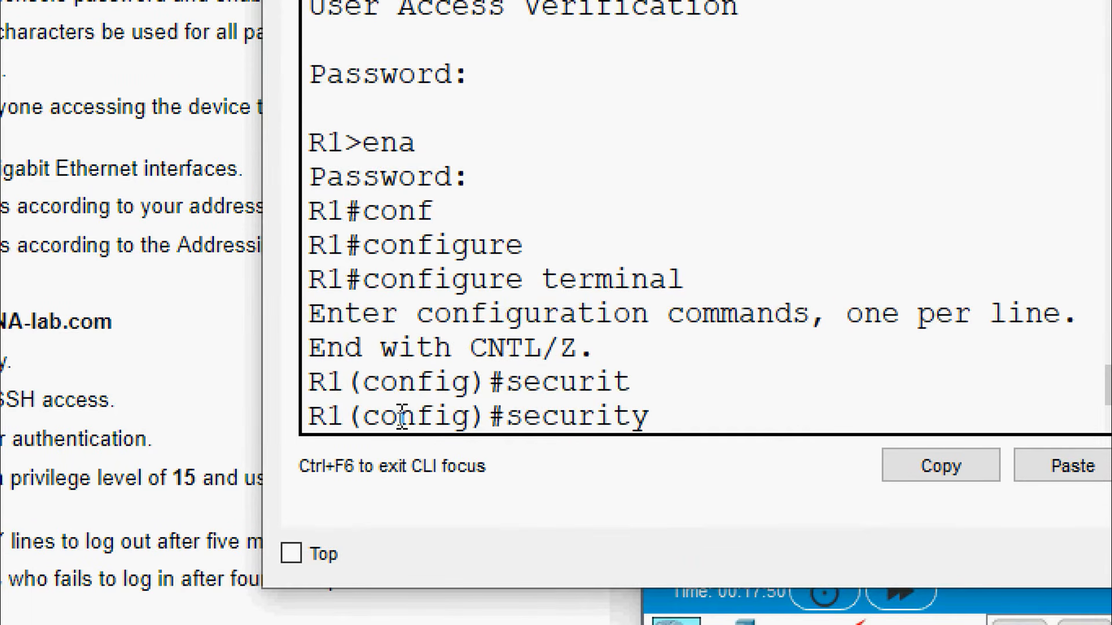
pyautogui.write('pas')
pyautogui.press('Tab')
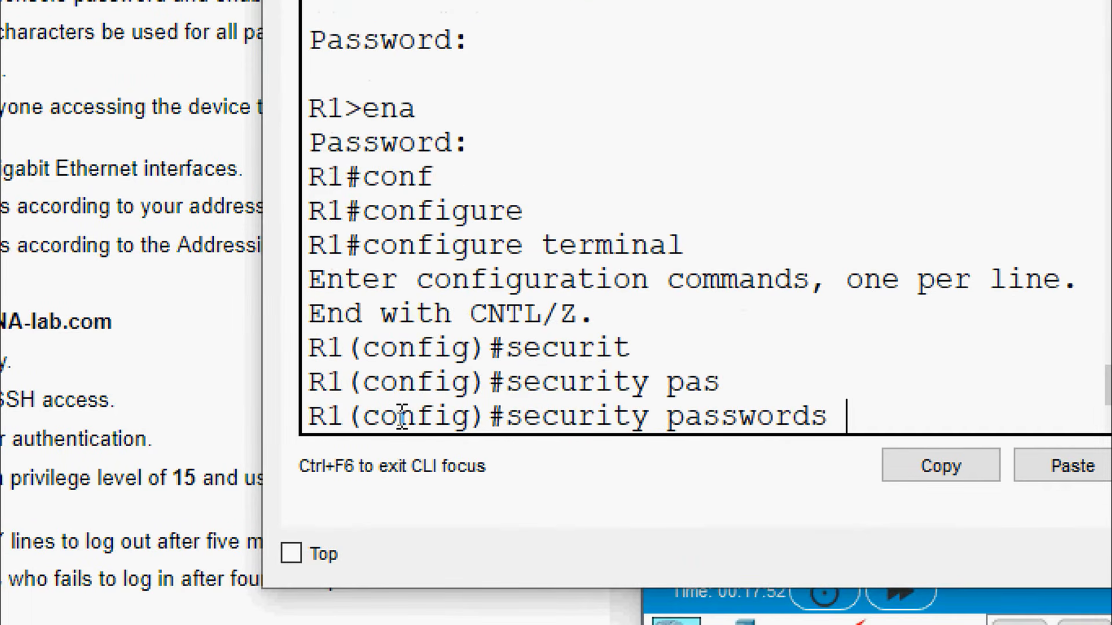
pyautogui.write('min')
pyautogui.press('Tab')
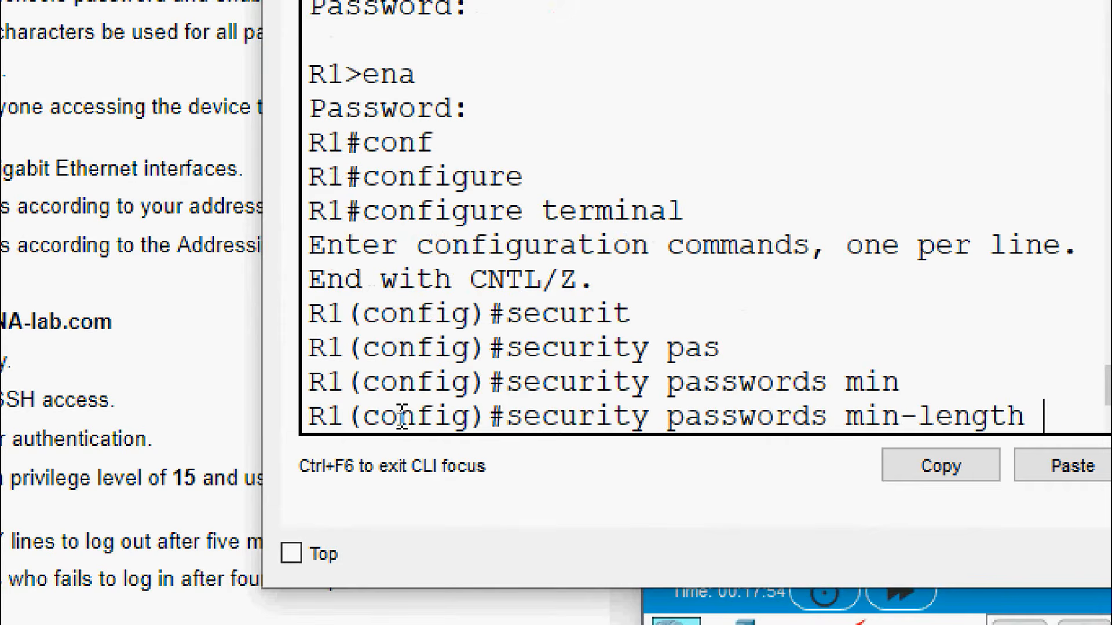
pyautogui.write('10')
pyautogui.press('Return')
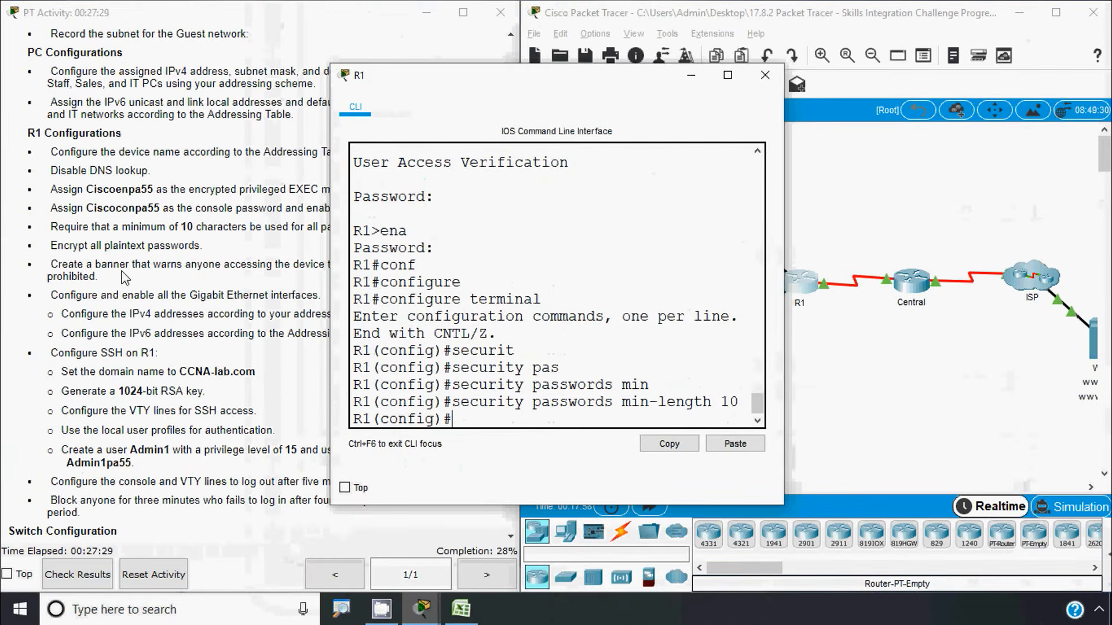
# Enable service password-encryption on R1
pyautogui.click(132, 242)
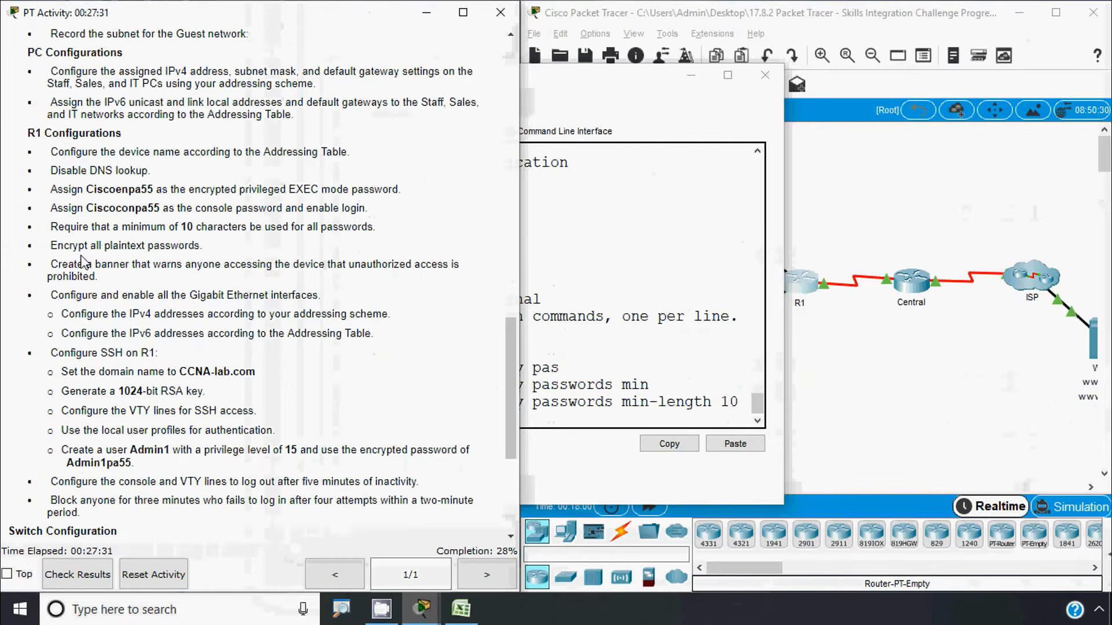
pyautogui.click(549, 324)
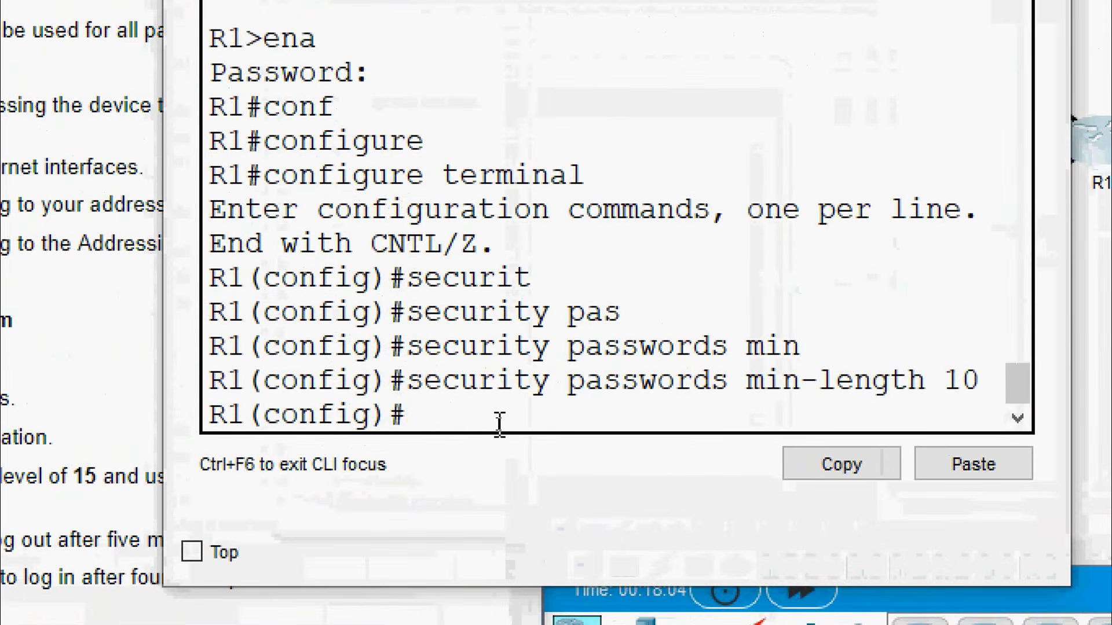
pyautogui.write('ser')
pyautogui.press('Tab')
pyautogui.write('pas')
pyautogui.press('Tab')
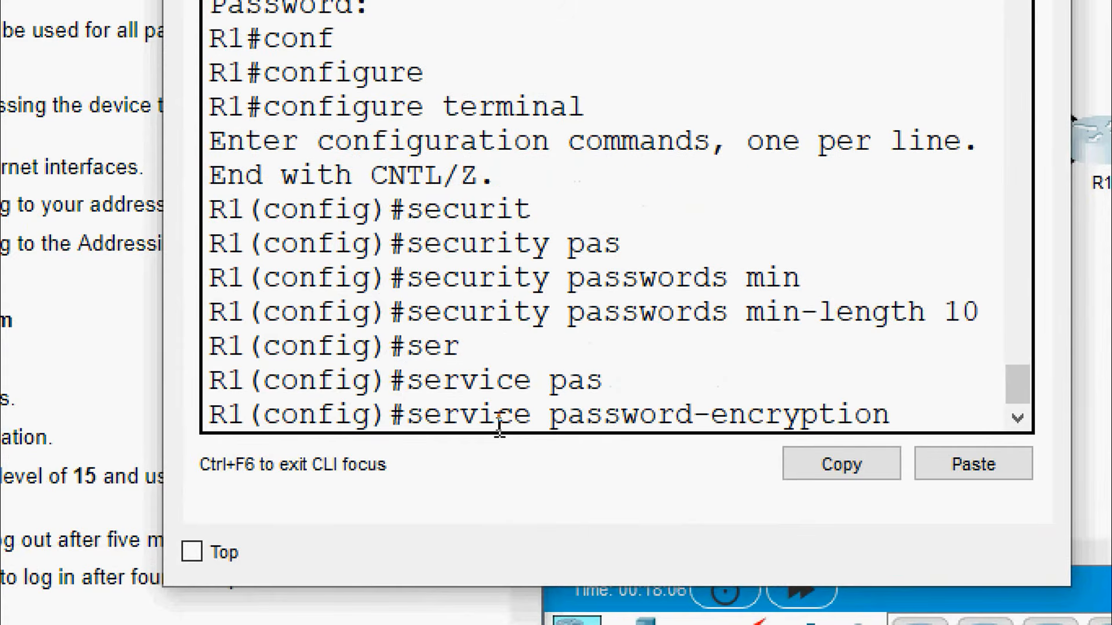
pyautogui.press('Return')
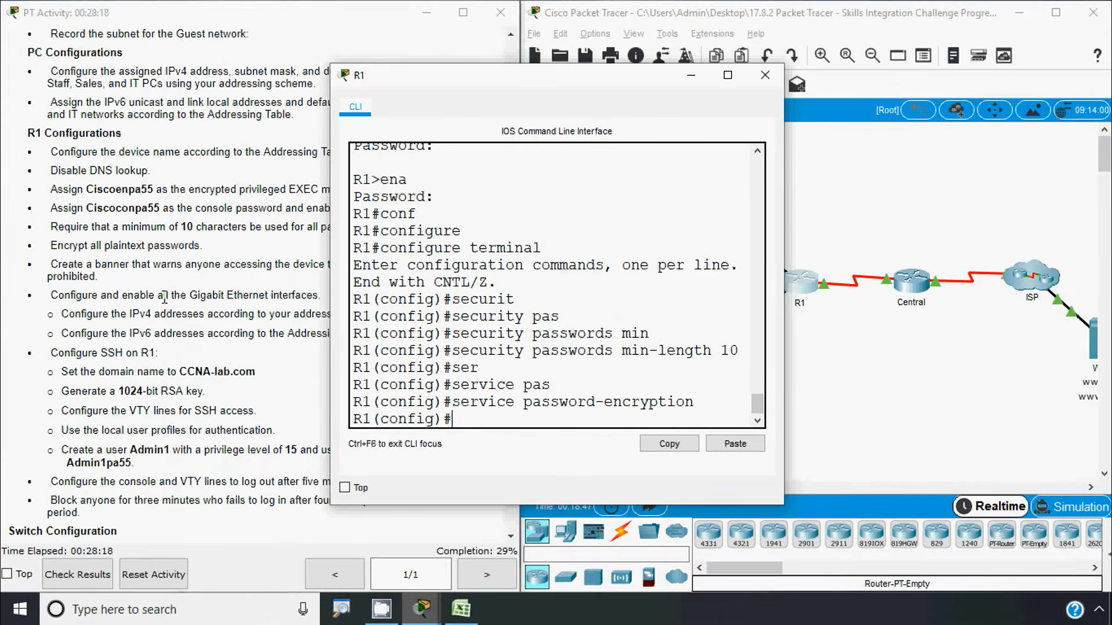
pyautogui.click(120, 277)
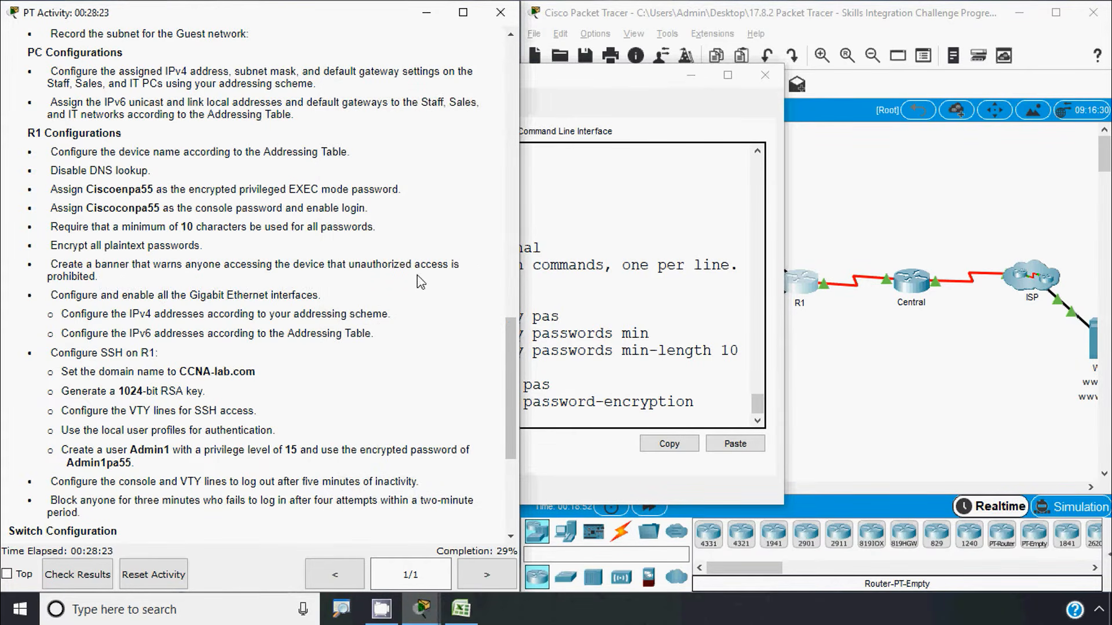
# Set R1's banner motd to "Unauthorized access is strictly prohibited" and return to the topology
pyautogui.click(596, 363)
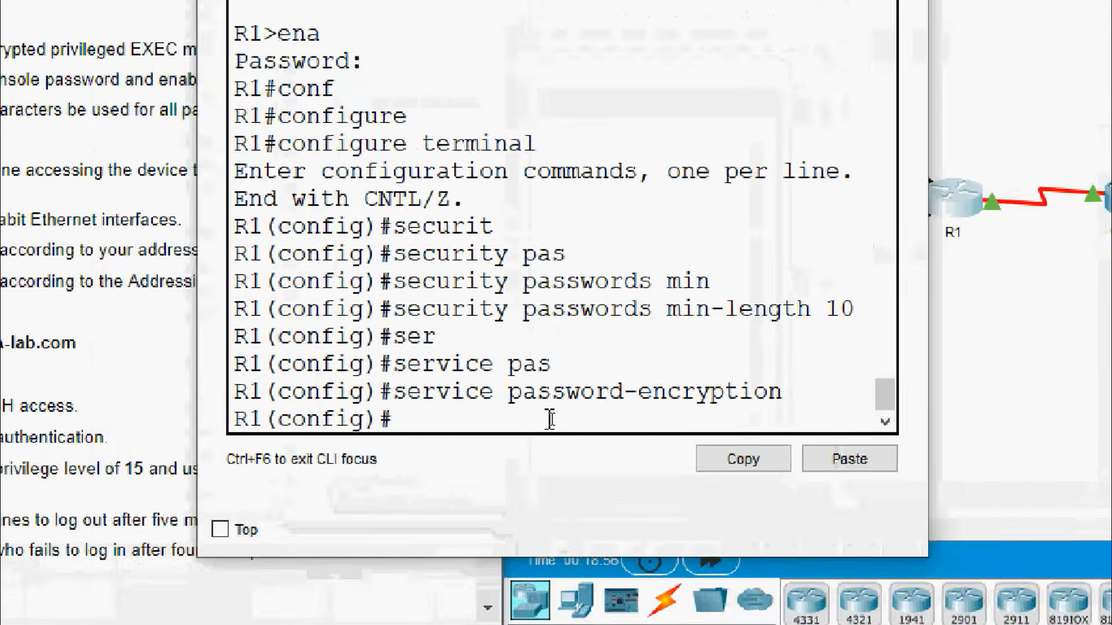
pyautogui.write('banner')
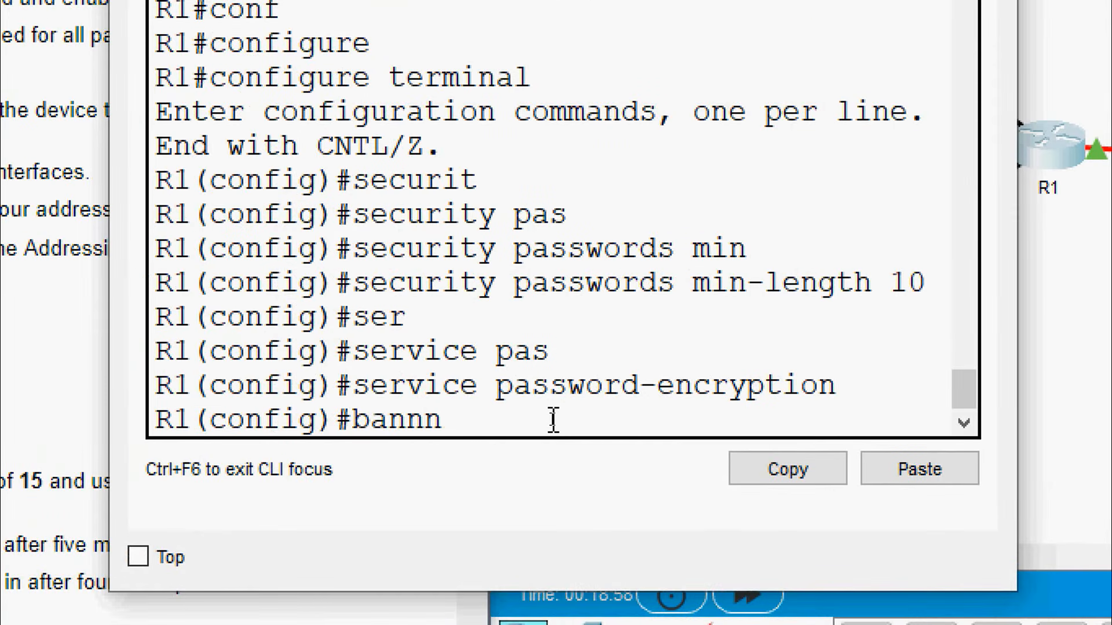
pyautogui.press('Tab')
pyautogui.write('mo')
pyautogui.press('Tab')
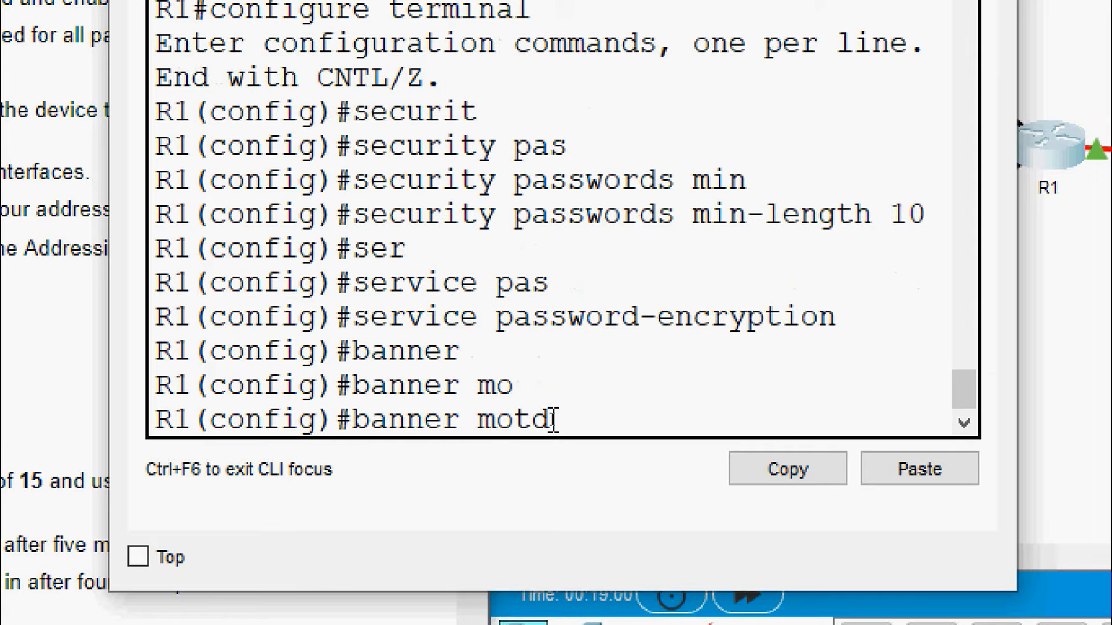
pyautogui.write('"Unauthori')
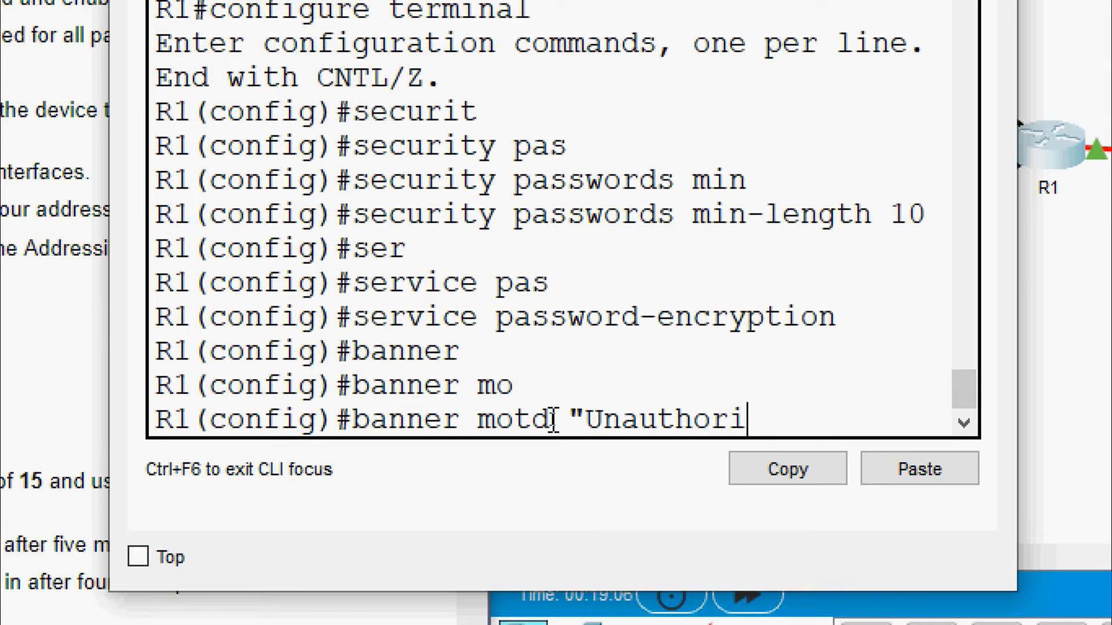
pyautogui.write('zed access')
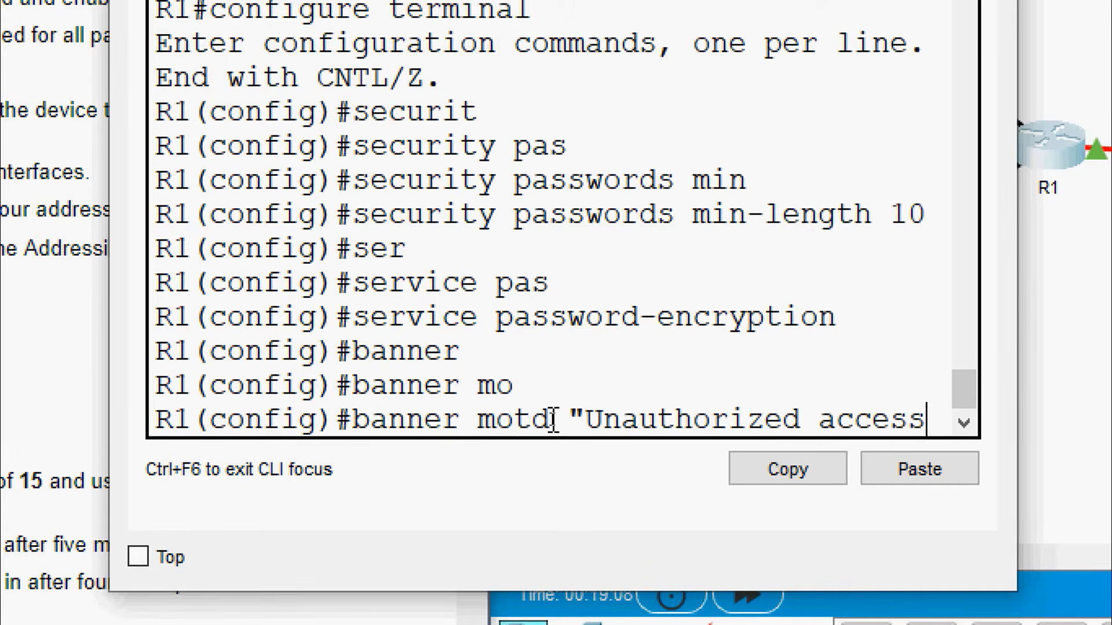
pyautogui.write(' is stric')
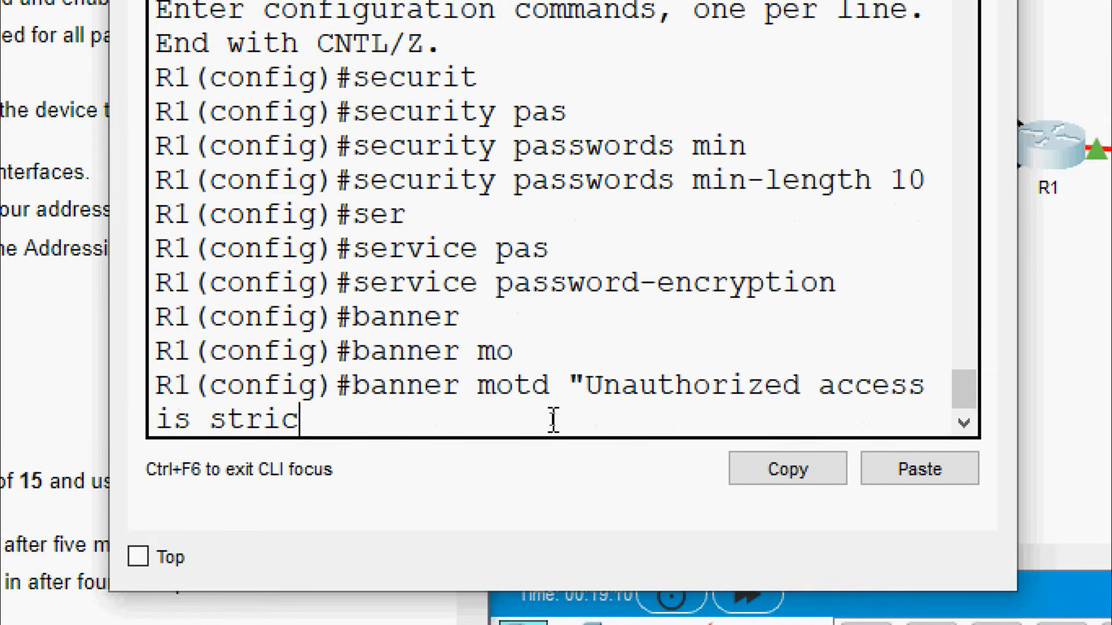
pyautogui.write('tly prohibi')
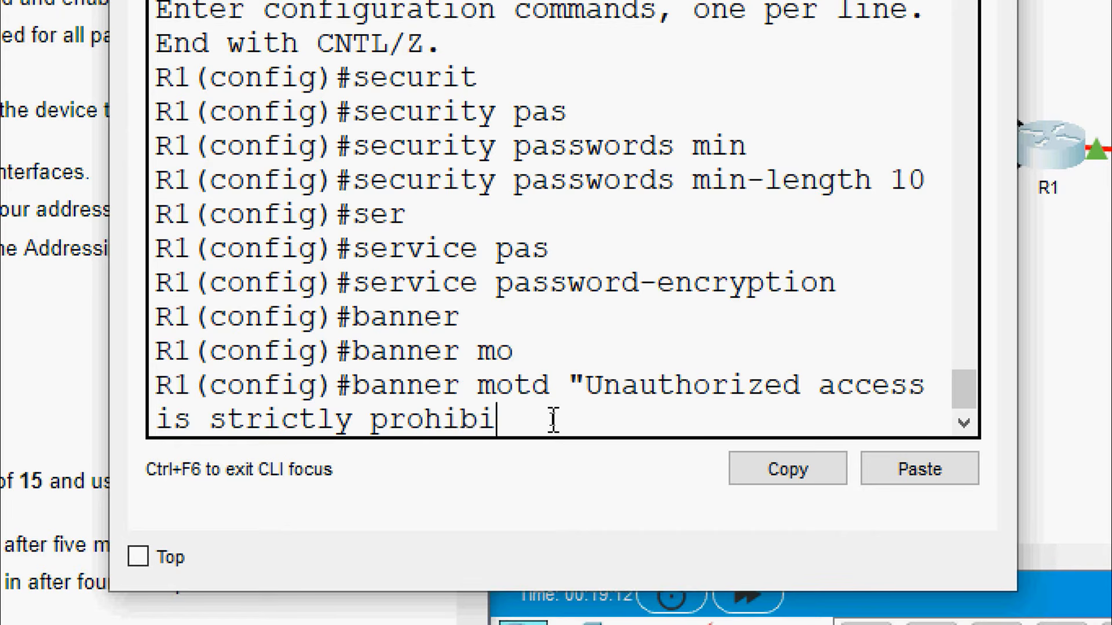
pyautogui.write('ted"')
pyautogui.press('Return')
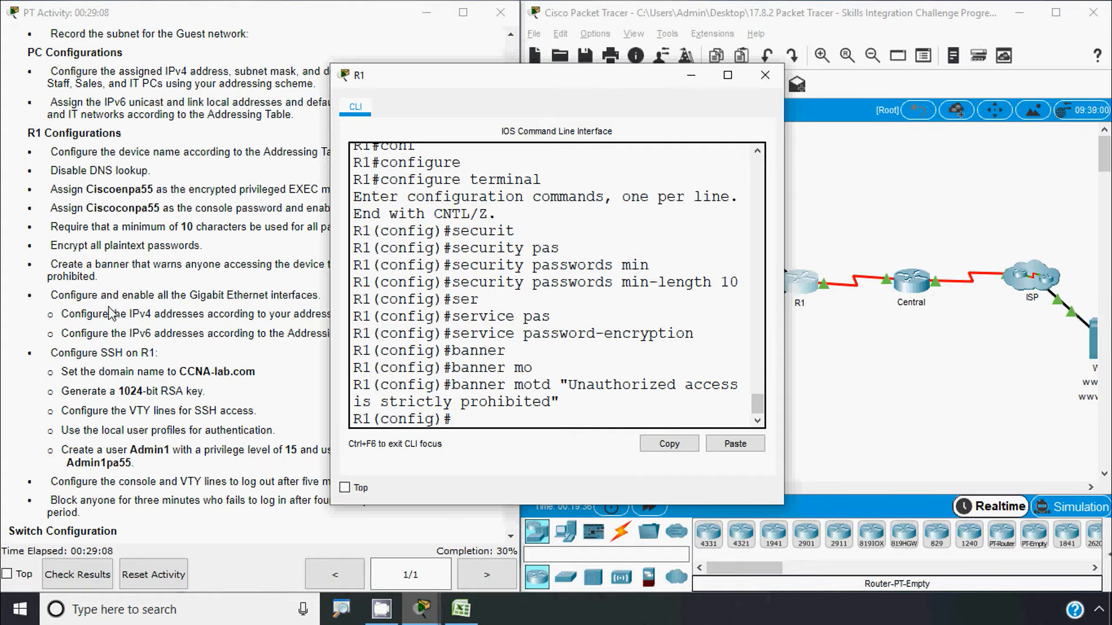
pyautogui.click(111, 313)
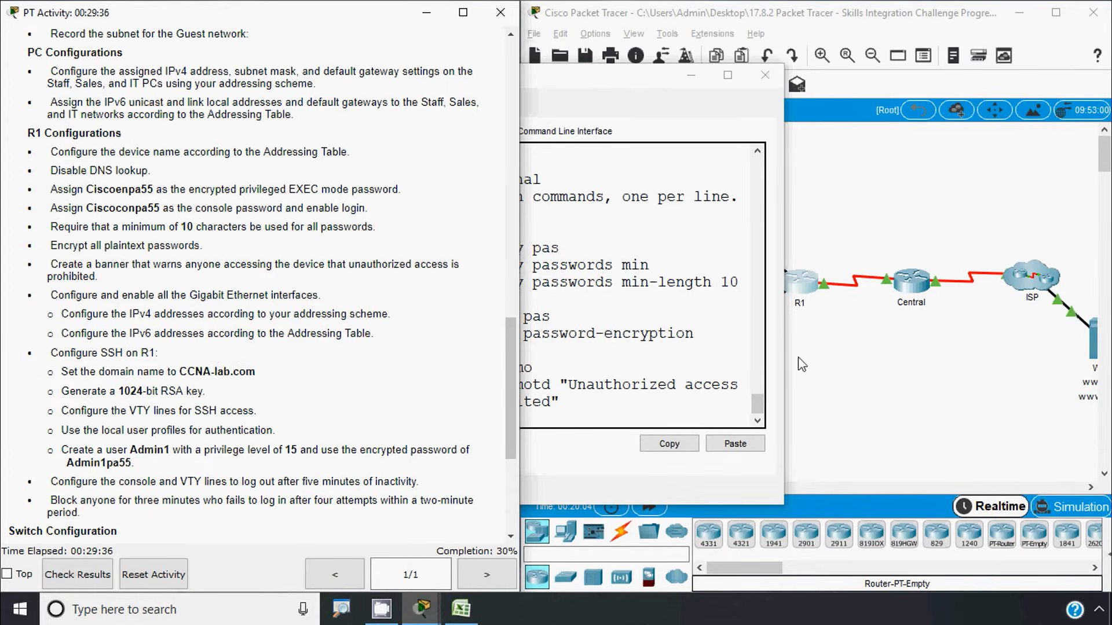
pyautogui.click(868, 387)
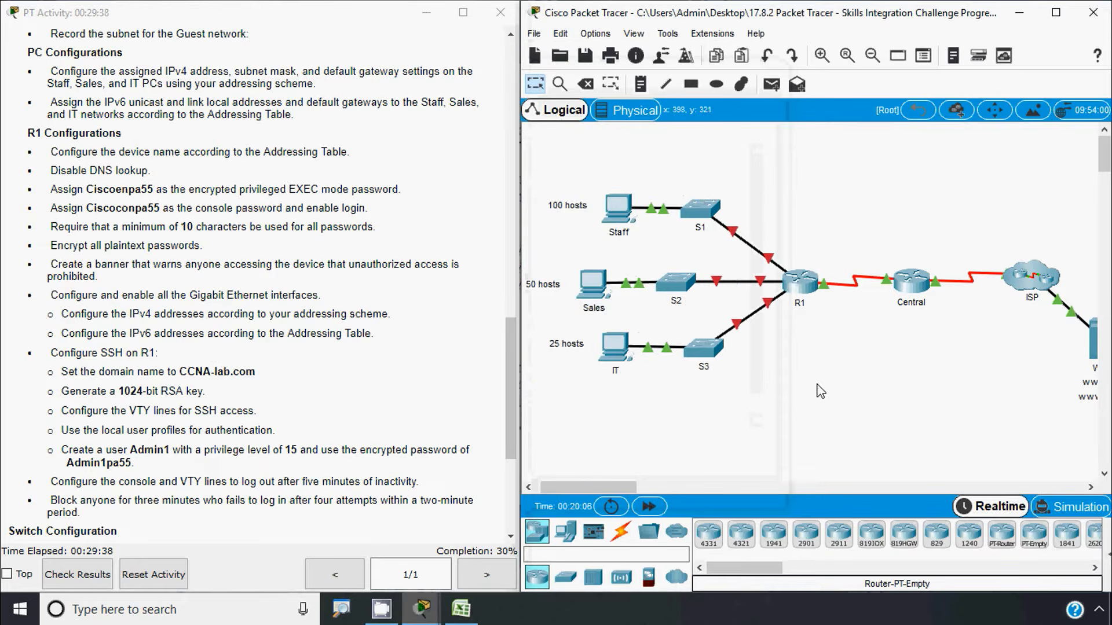
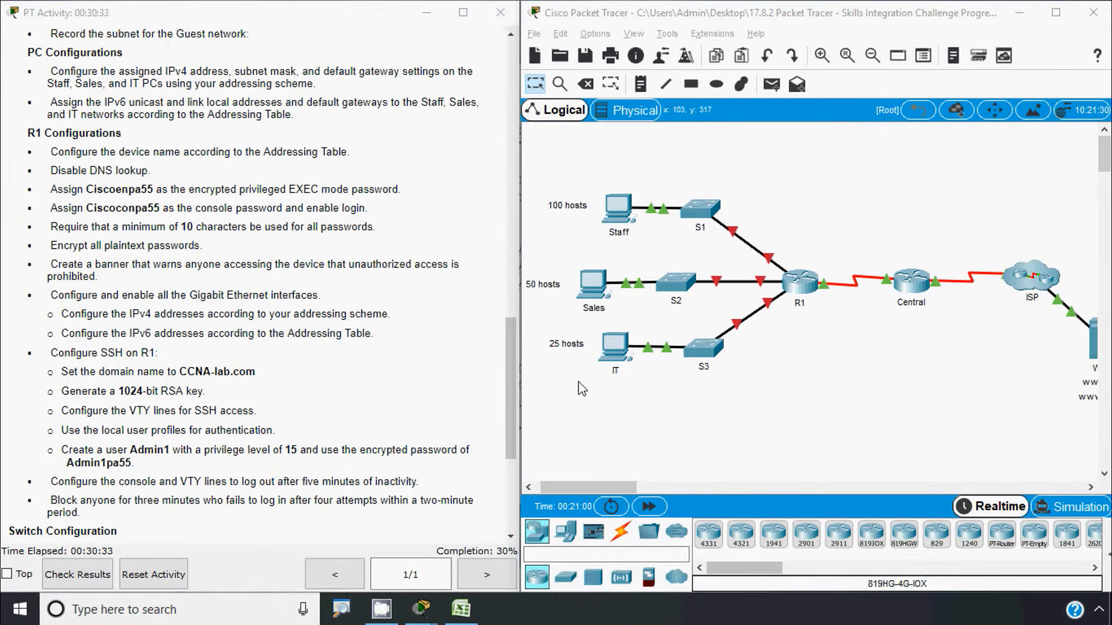
# Bring the Excel workbook Book1 with the device addressing table to the front
pyautogui.click(770, 267)
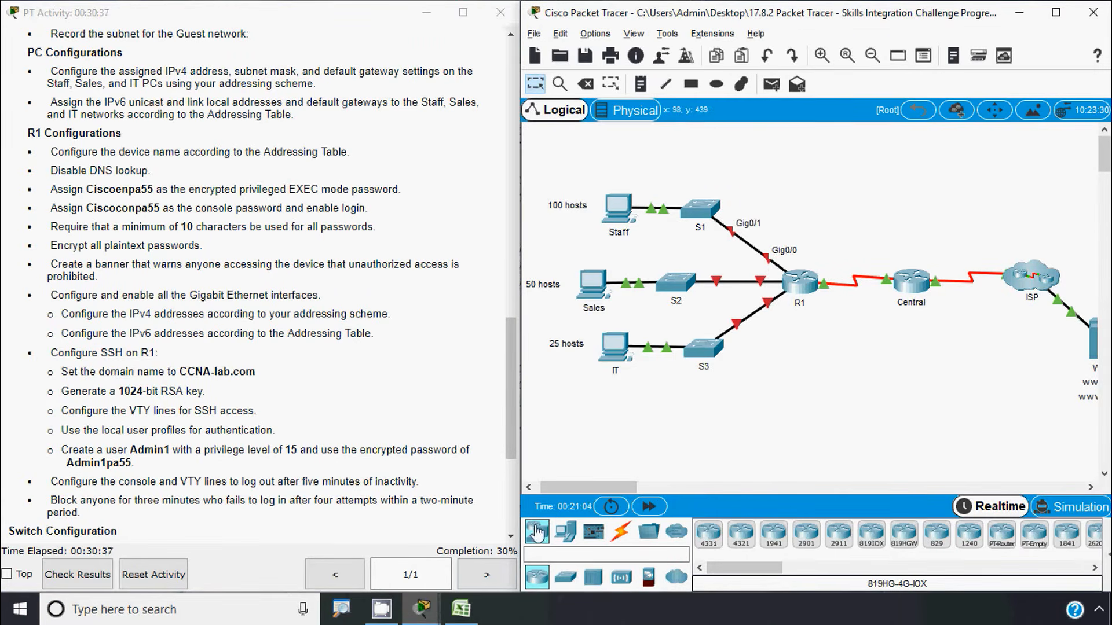
pyautogui.click(461, 609)
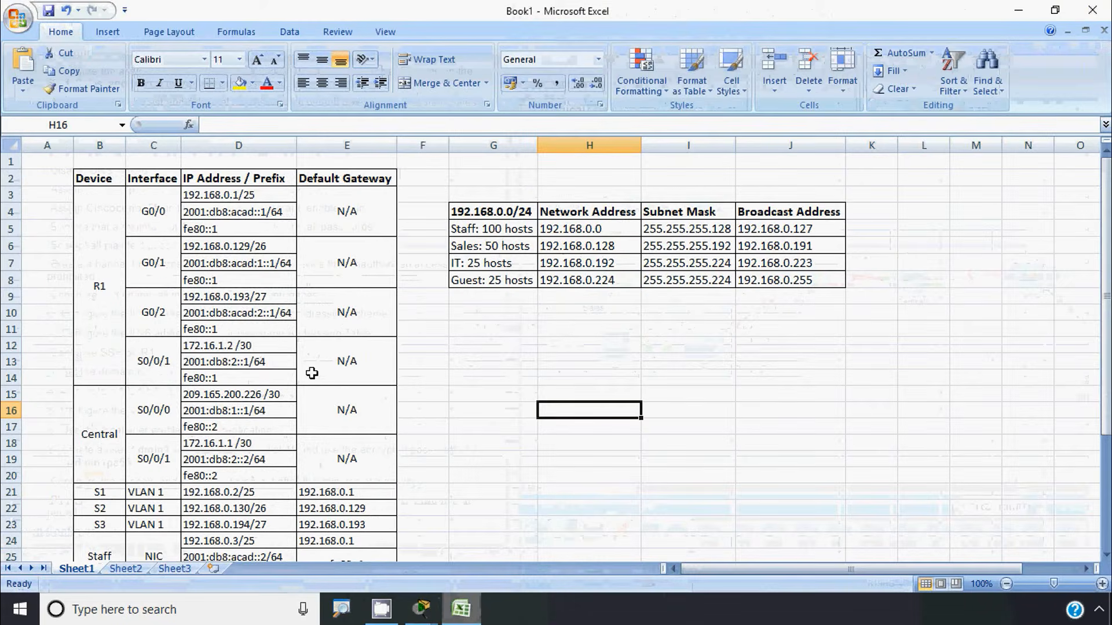
# Copy R1's G0/0 address 192.168.0.1 from cell D3, without its prefix, then minimize Excel
pyautogui.click(151, 200)
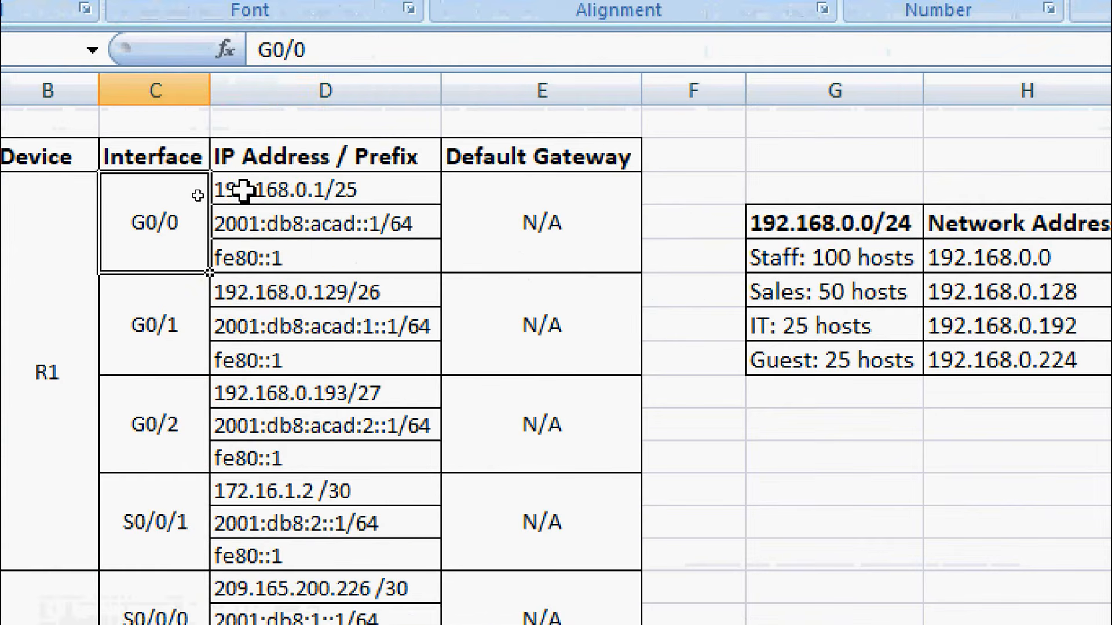
pyautogui.click(188, 195)
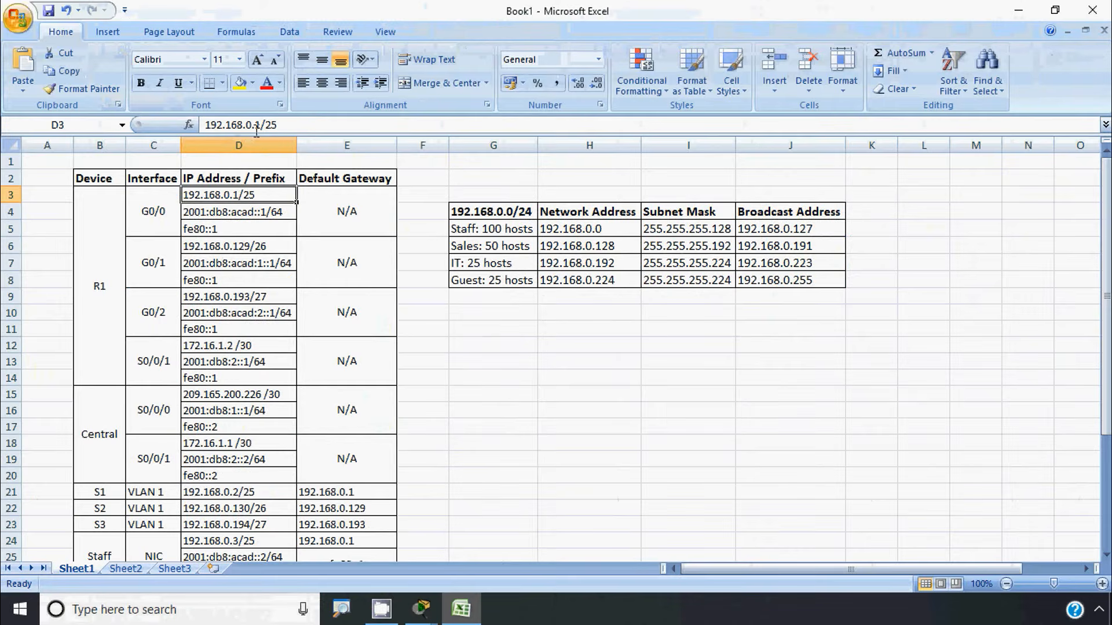
pyautogui.moveTo(261, 126); pyautogui.dragTo(203, 125)
pyautogui.hotkey('ctrl', 'c')
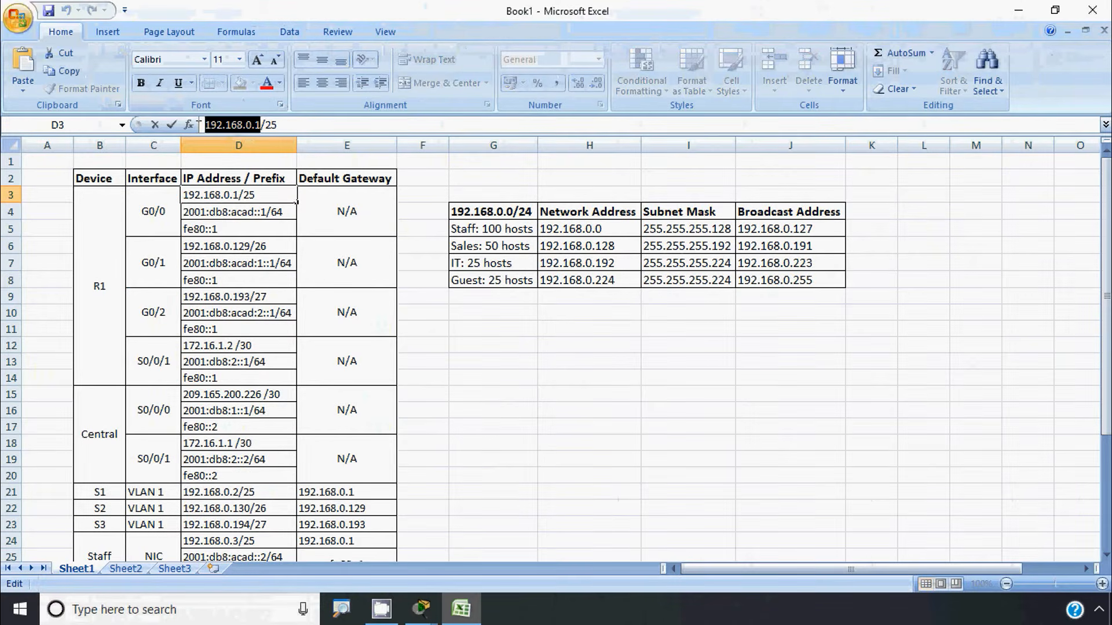
pyautogui.click(1018, 10)
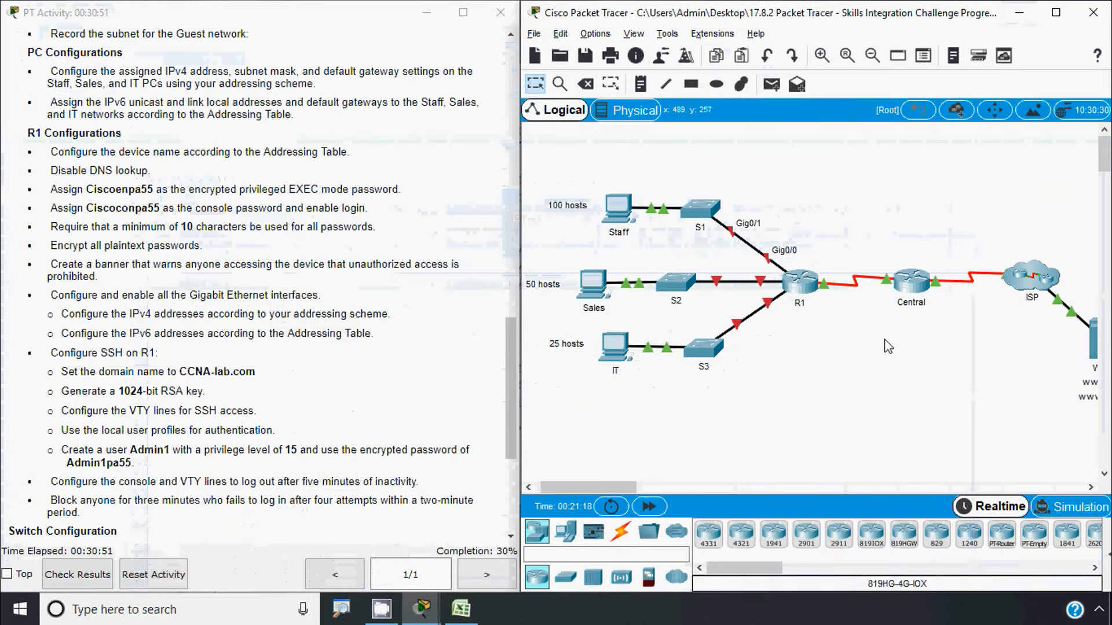
# In R1's CLI, enter configuration mode for interface GigabitEthernet0/0
pyautogui.click(801, 291)
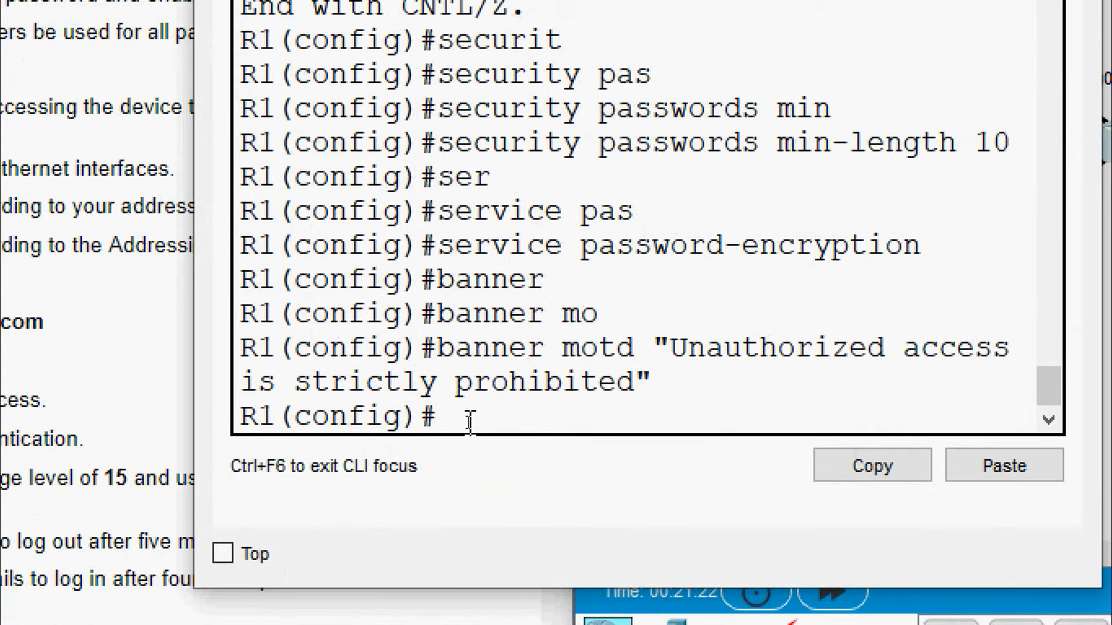
pyautogui.write('inter')
pyautogui.press('Tab')
pyautogui.write('g')
pyautogui.press('Tab')
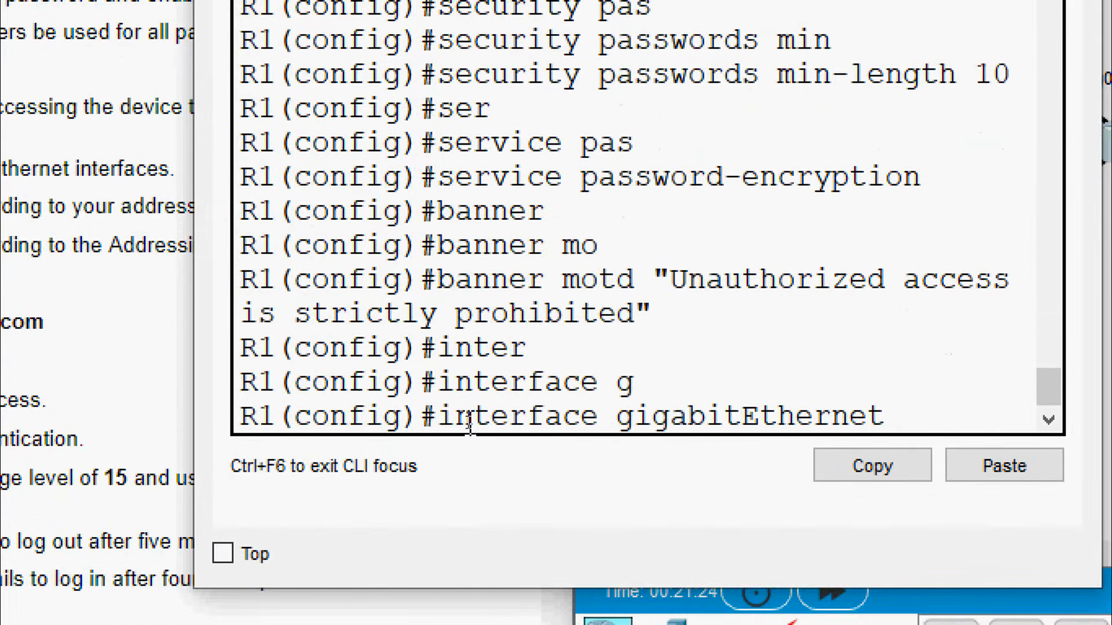
pyautogui.write('0/0')
pyautogui.press('Return')
# Assign 192.168.0.1 255.255.255.128 to G0/0 and enable it with no shutdown
pyautogui.write('ip ad')
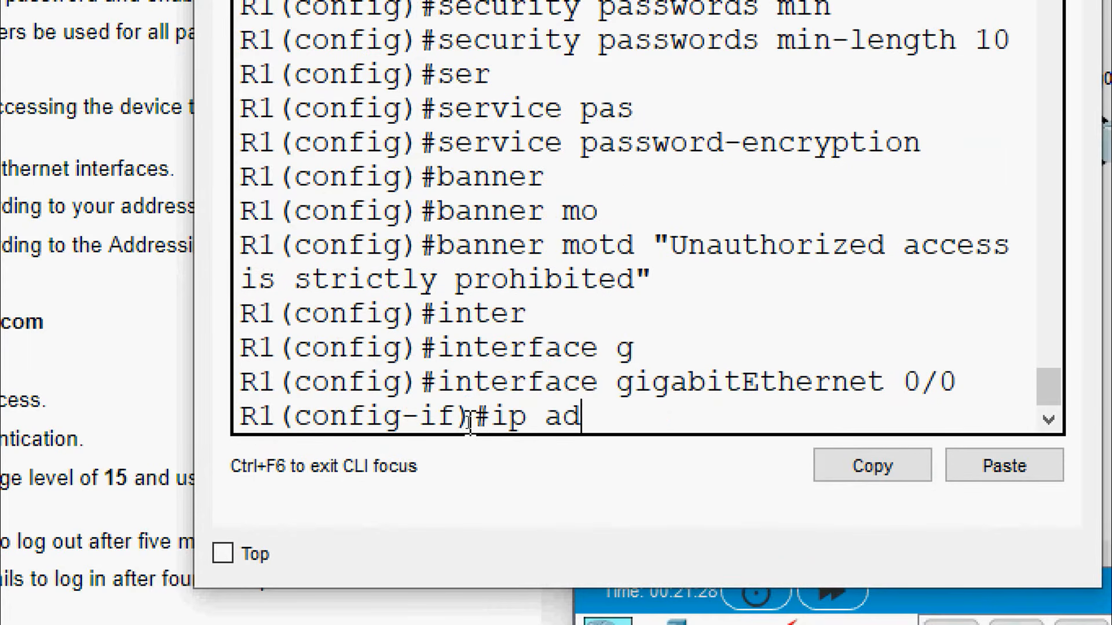
pyautogui.press('Tab')
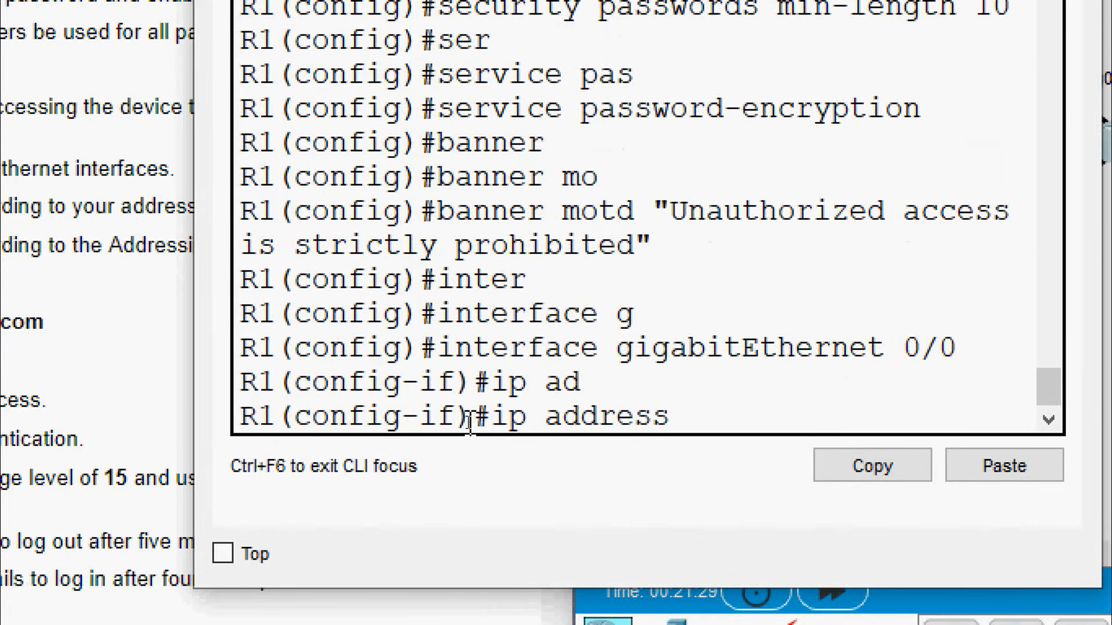
pyautogui.rightClick(705, 416)
pyautogui.click(744, 474)
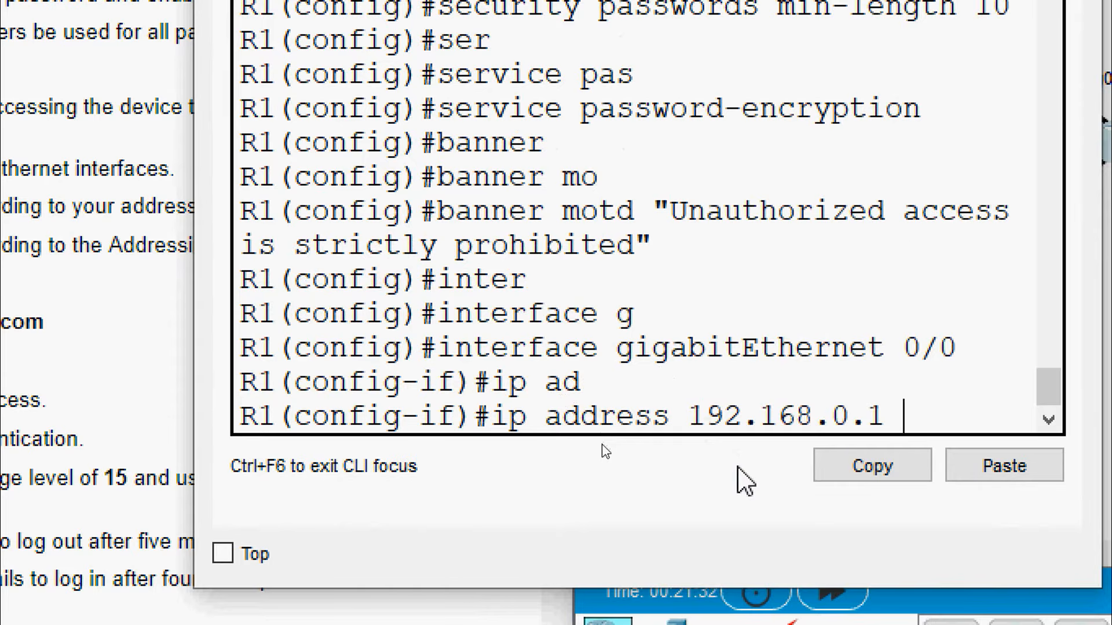
pyautogui.write('255')
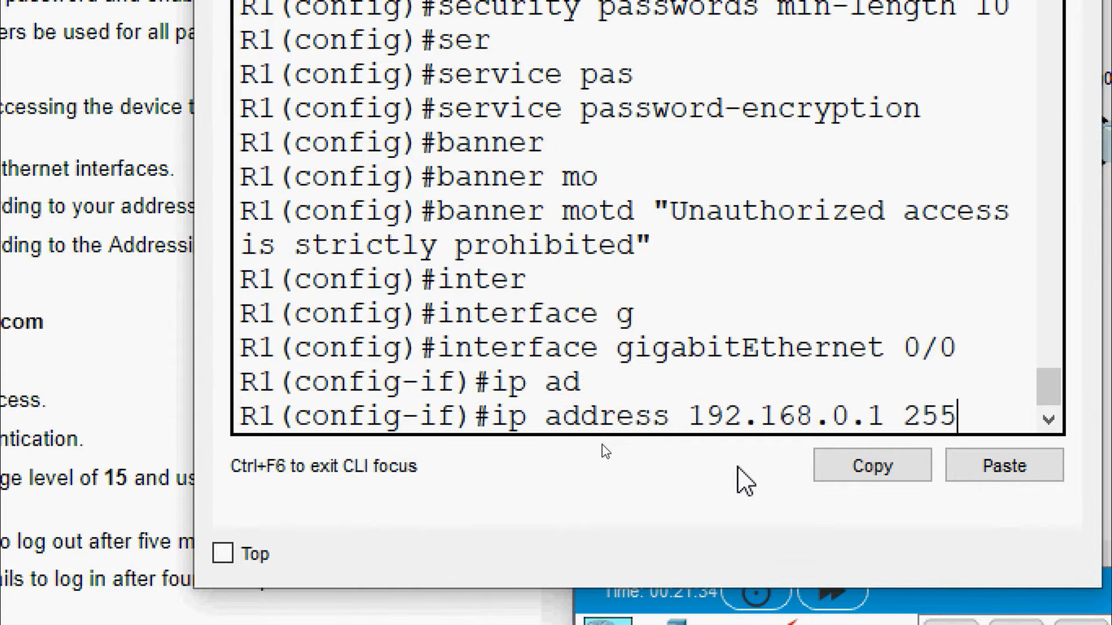
pyautogui.write('.255.')
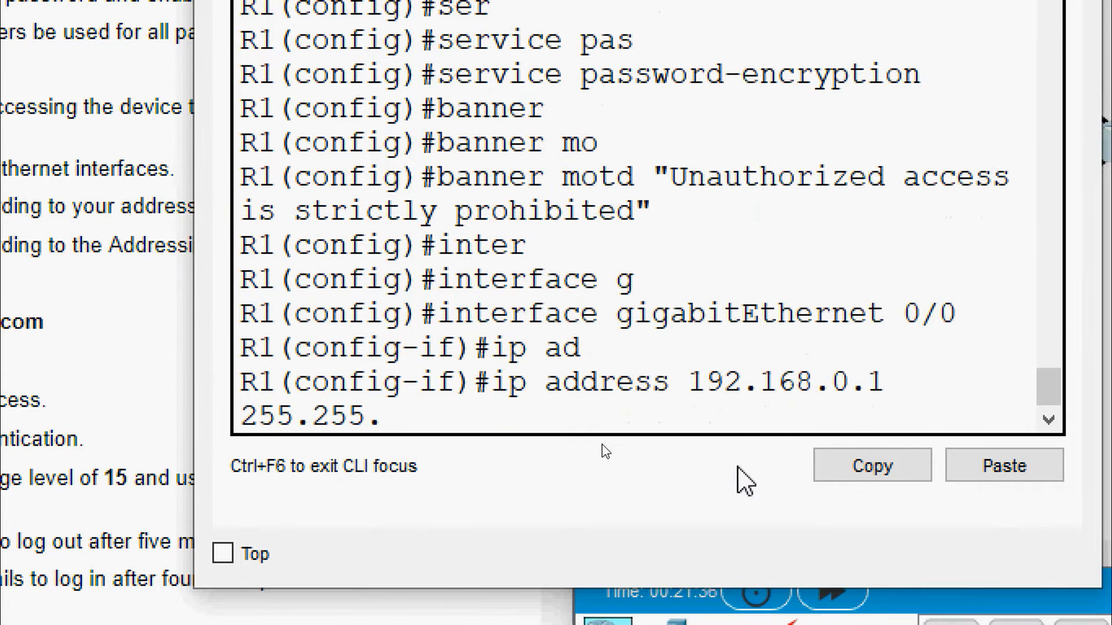
pyautogui.write('255')
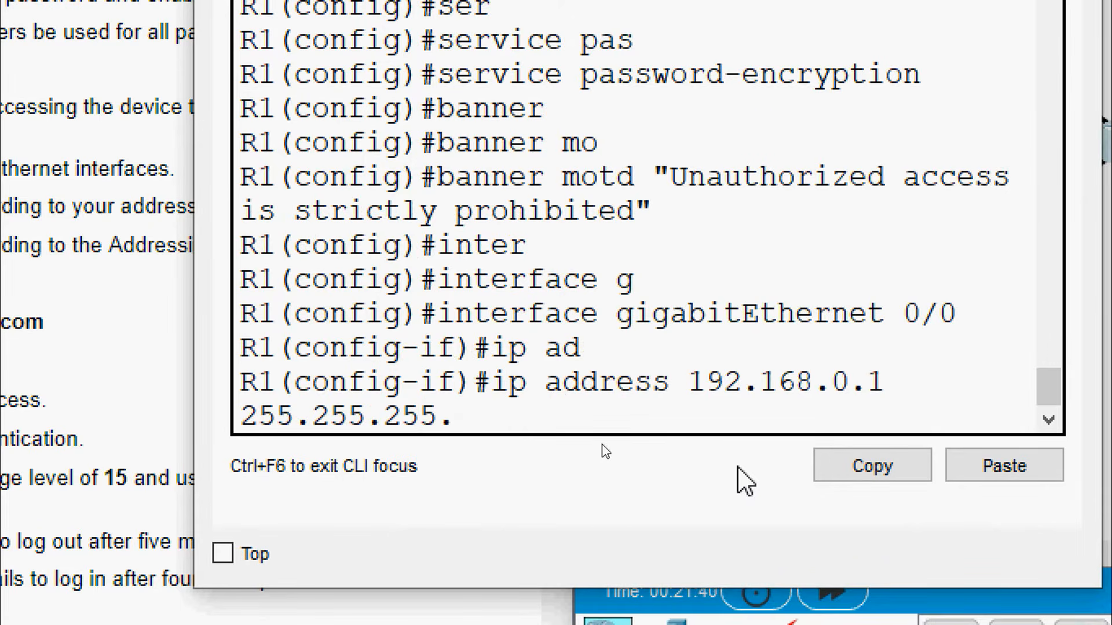
pyautogui.write('.128')
pyautogui.press('Return')
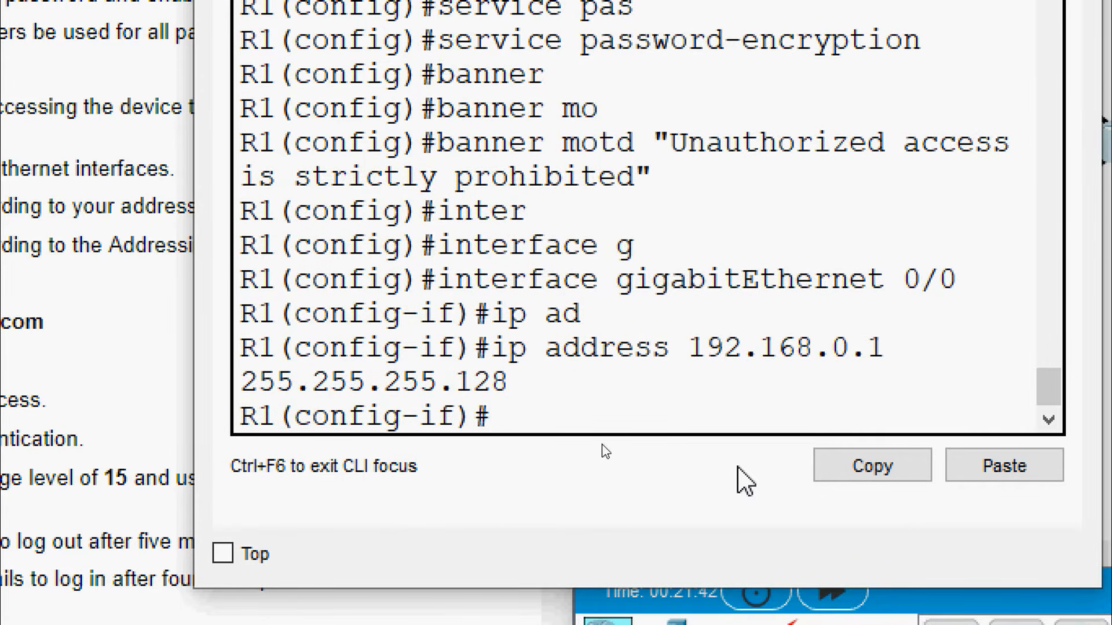
pyautogui.write('no sh')
pyautogui.press('Tab')
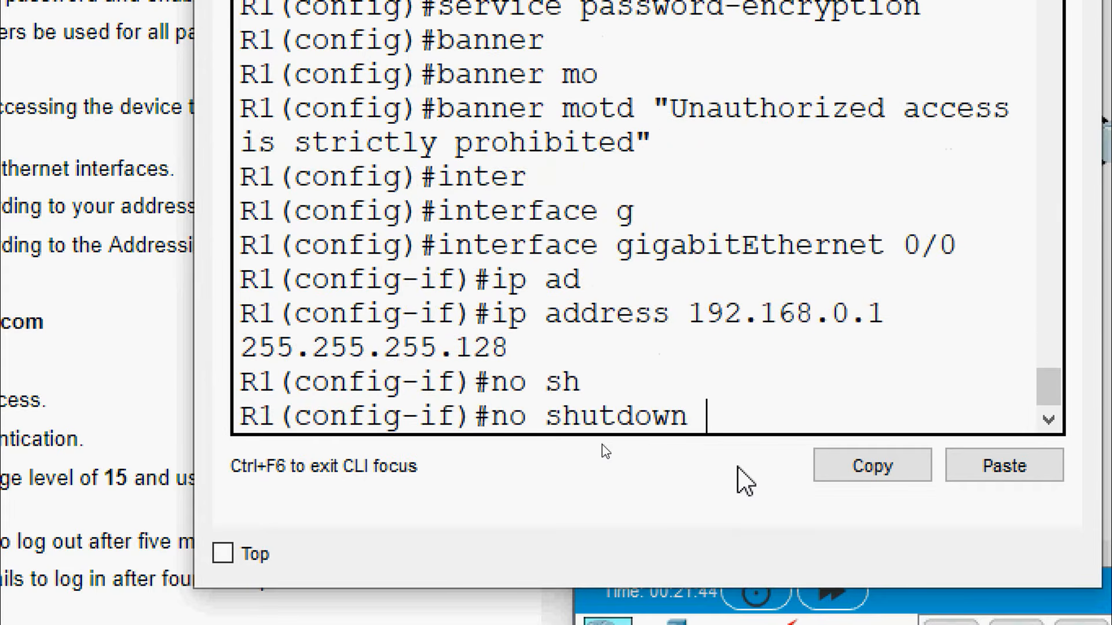
pyautogui.press('Return')
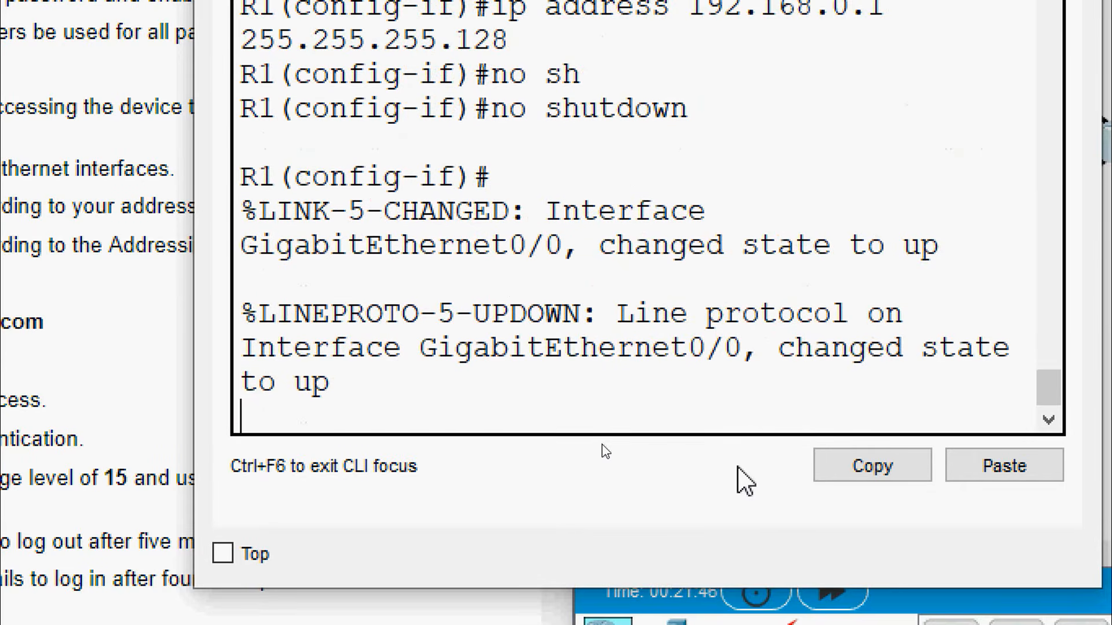
pyautogui.press('Return')
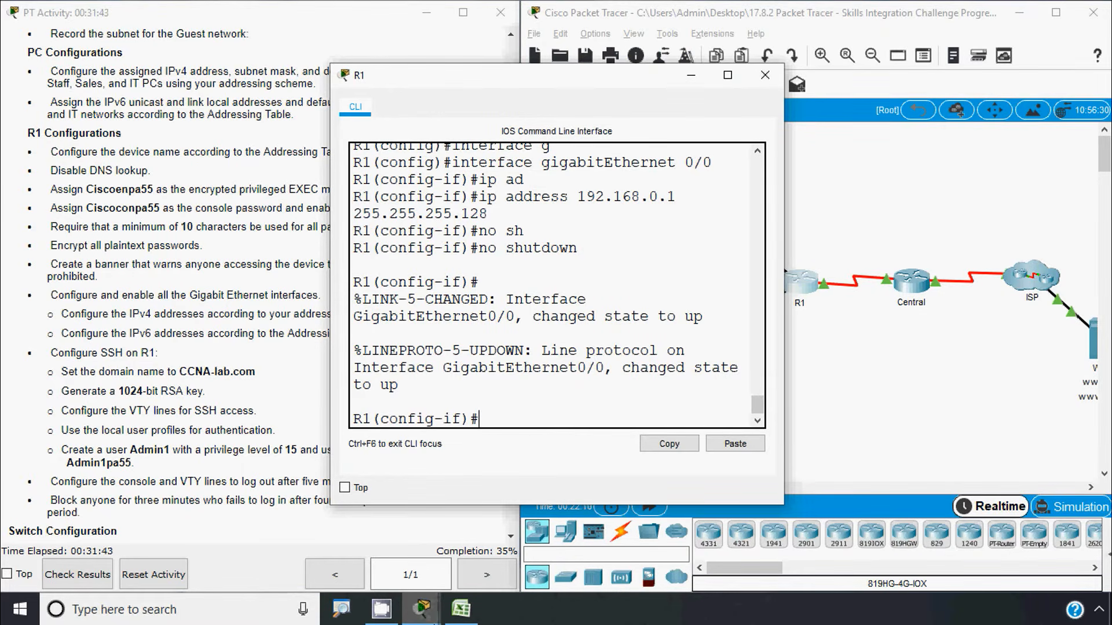
# Copy the IPv6 address 2001:db8:acad::1/64 from cell D4 in Excel, then minimize Excel
pyautogui.click(461, 609)
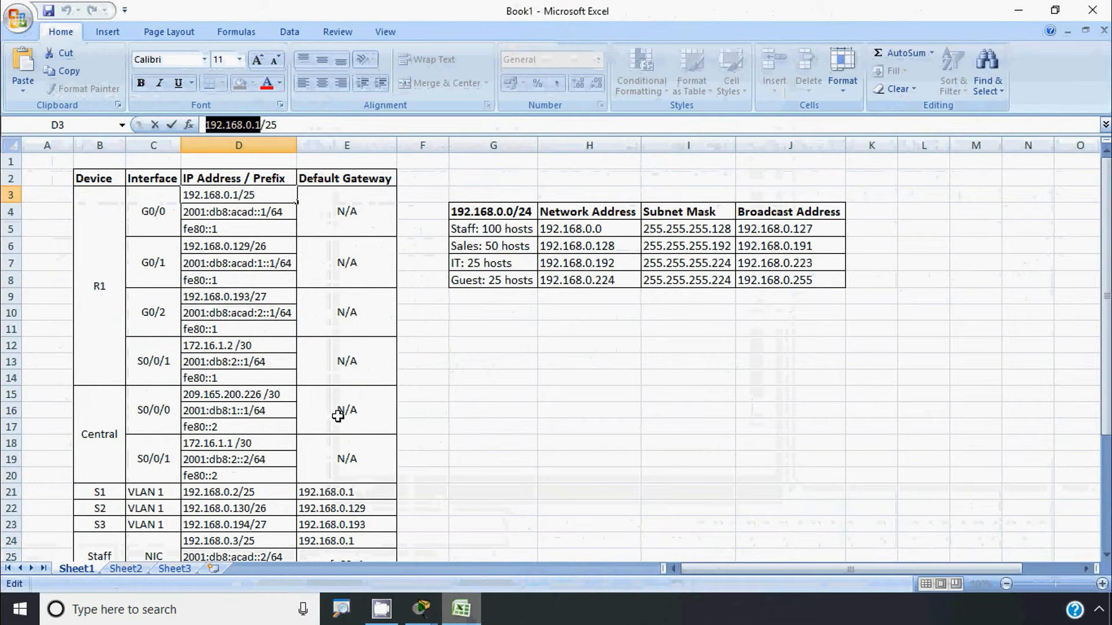
pyautogui.click(213, 213)
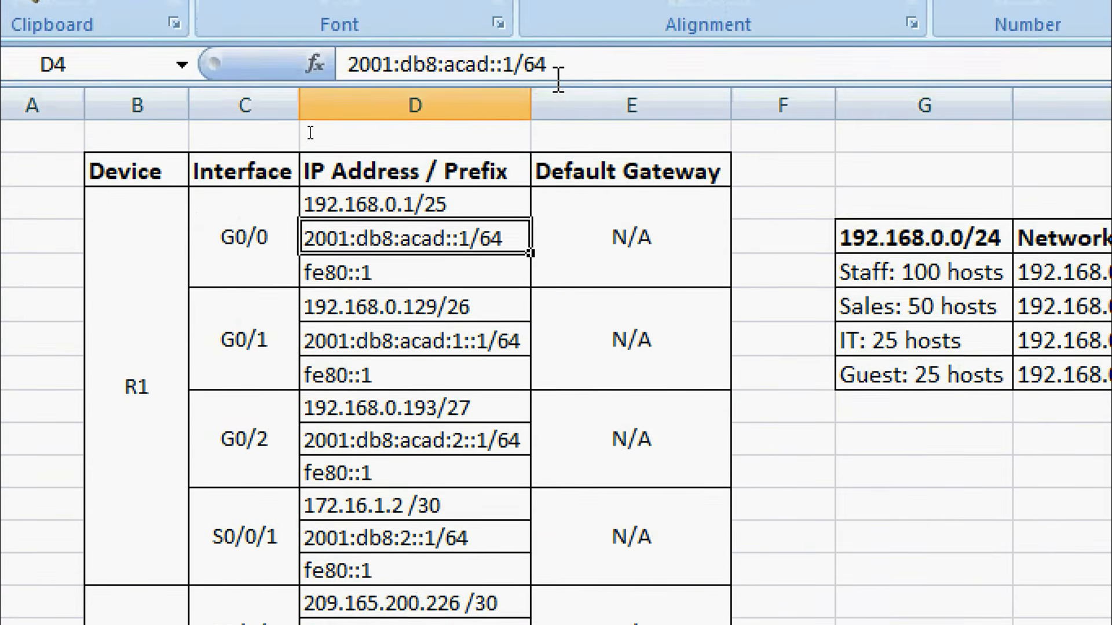
pyautogui.moveTo(557, 44); pyautogui.dragTo(333, 50)
pyautogui.hotkey('ctrl', 'c')
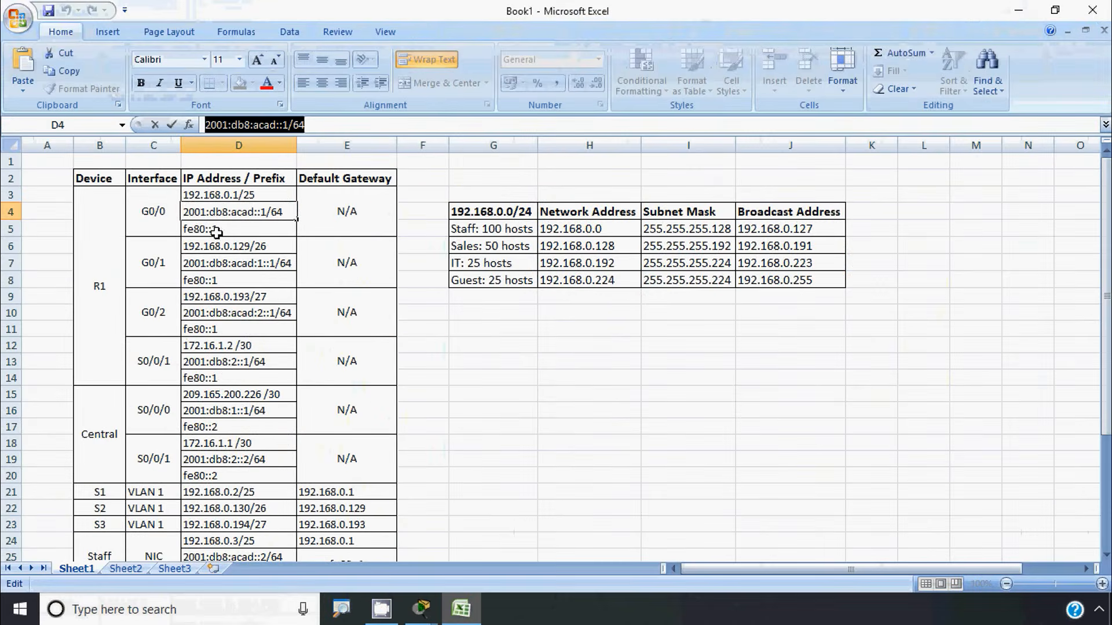
pyautogui.click(1019, 12)
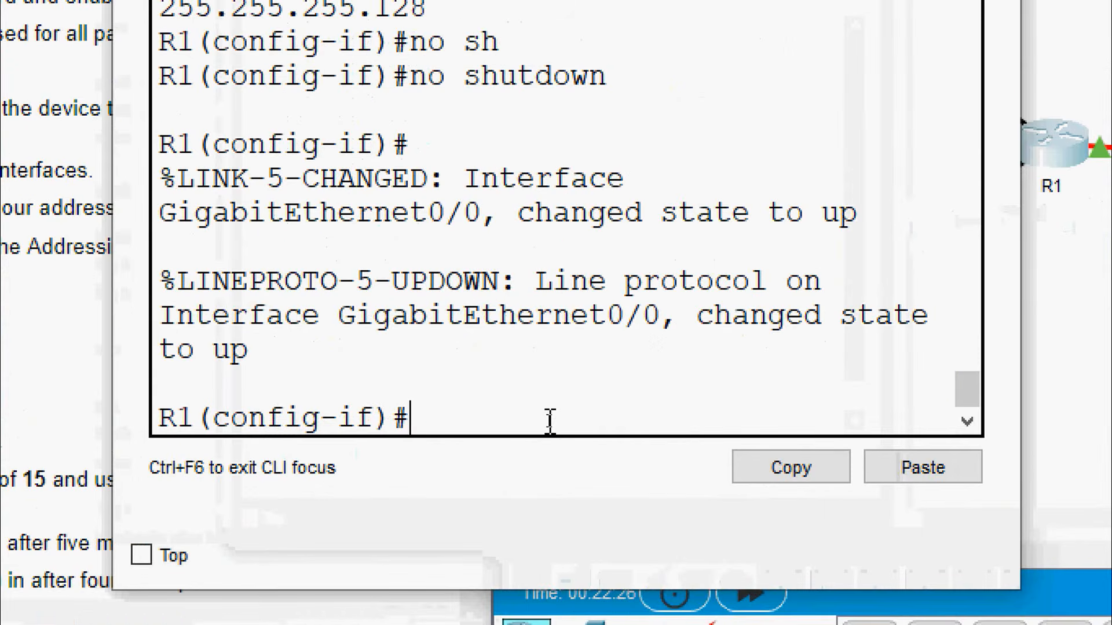
# Add the global IPv6 address 2001:db8:acad::1/64 to R1's G0/0
pyautogui.write('ipv')
pyautogui.press('Tab')
pyautogui.write('ad')
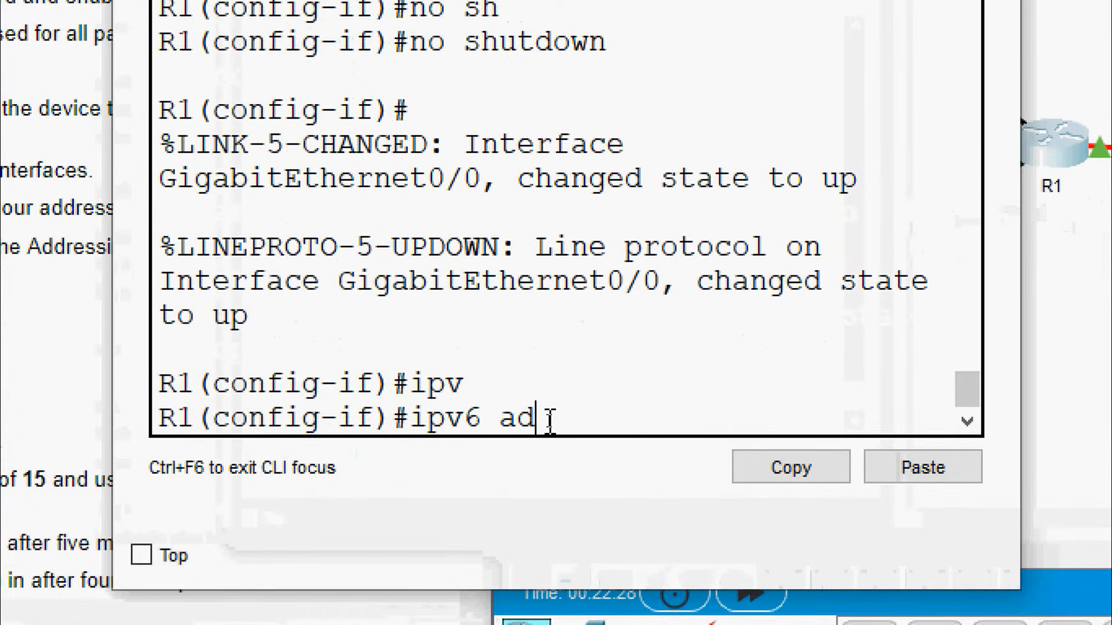
pyautogui.press('Tab')
pyautogui.rightClick(651, 413)
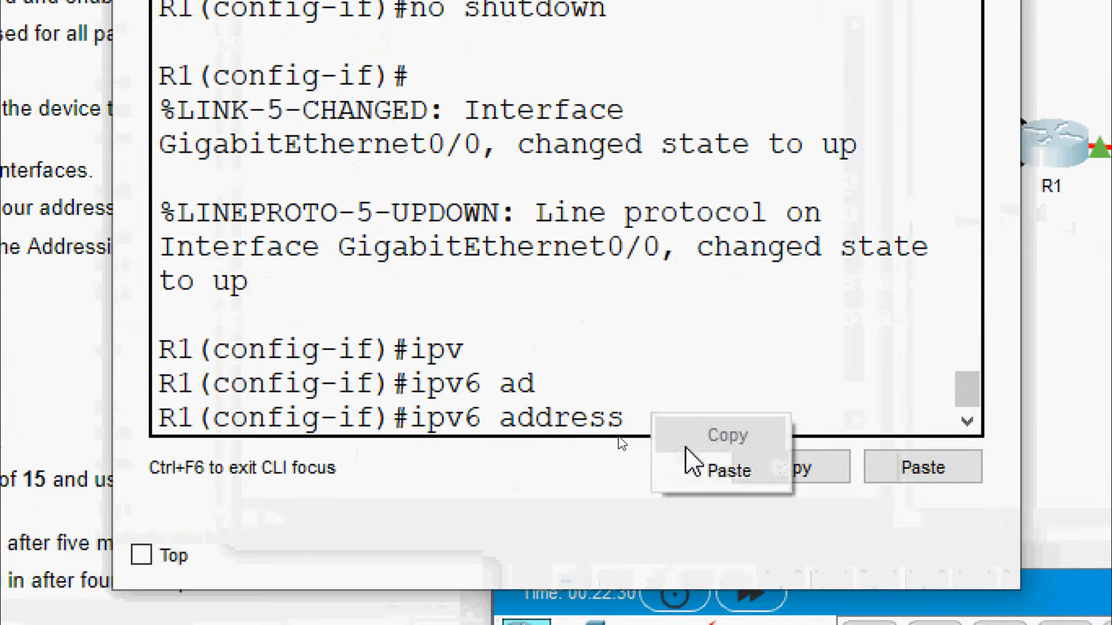
pyautogui.click(698, 470)
pyautogui.press('Return')
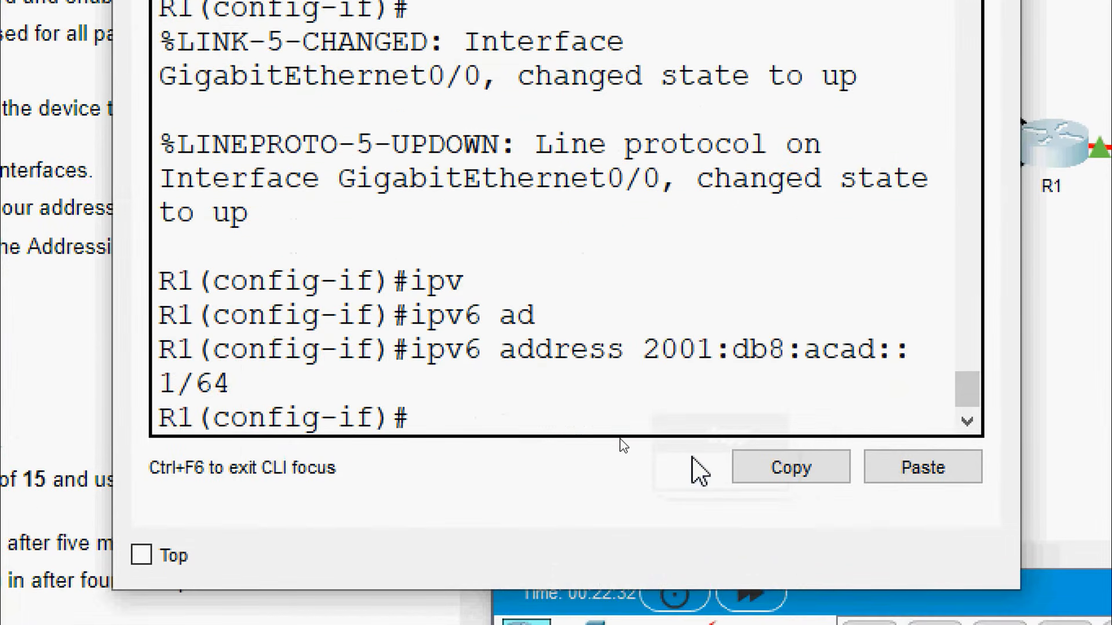
# Add link-local address fe80::1 to G0/0 with ipv6 address fe80::1 link-local
pyautogui.write('ipv')
pyautogui.press('Tab')
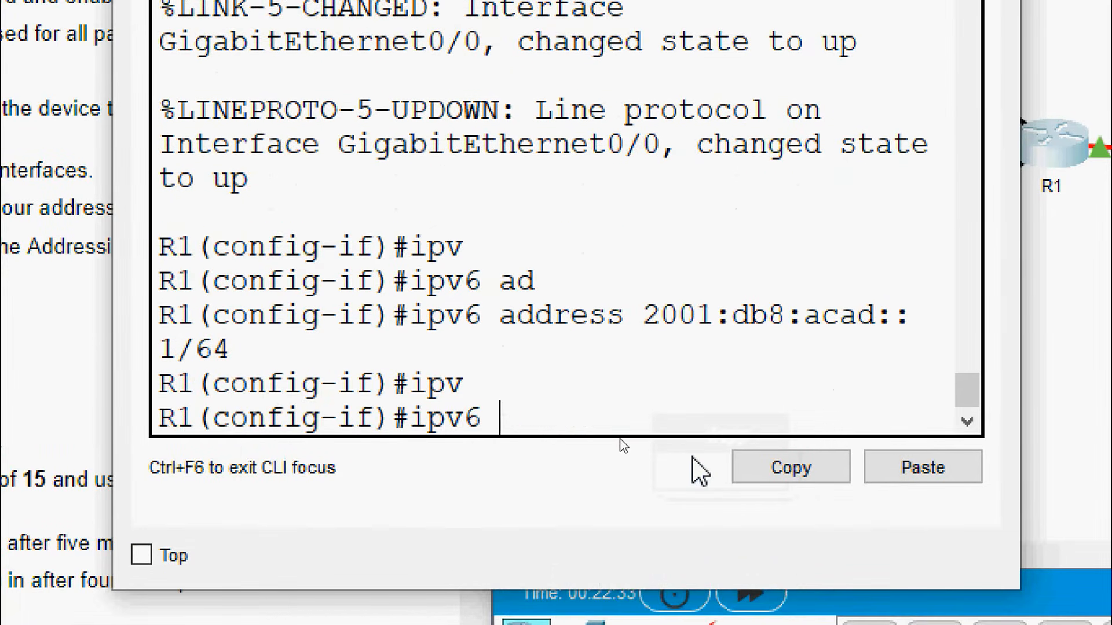
pyautogui.write('ad')
pyautogui.press('Tab')
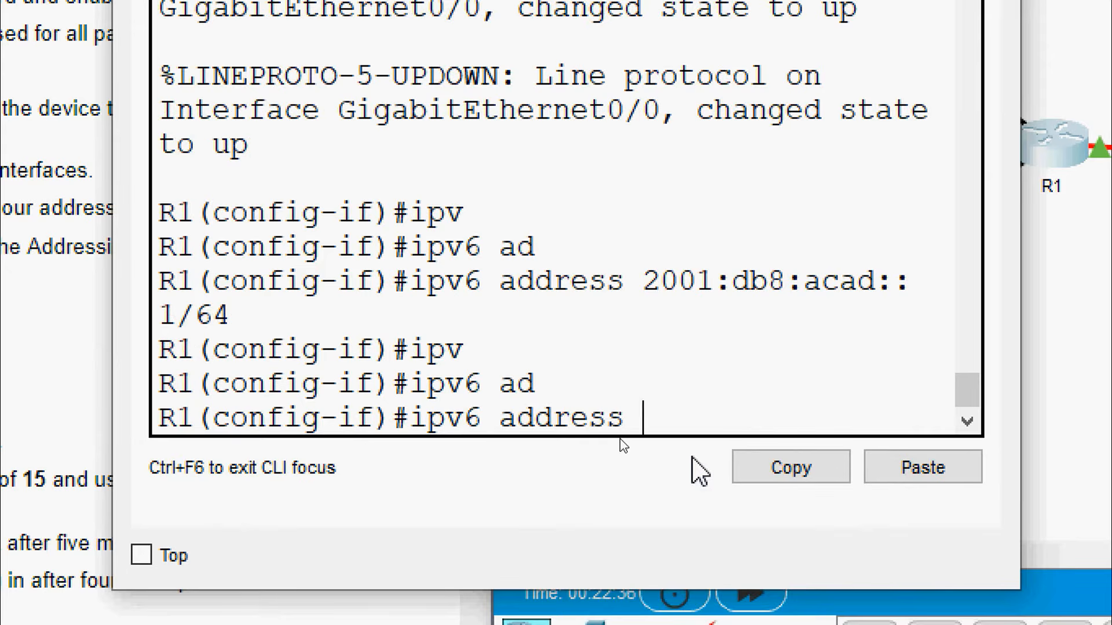
pyautogui.write('fe80')
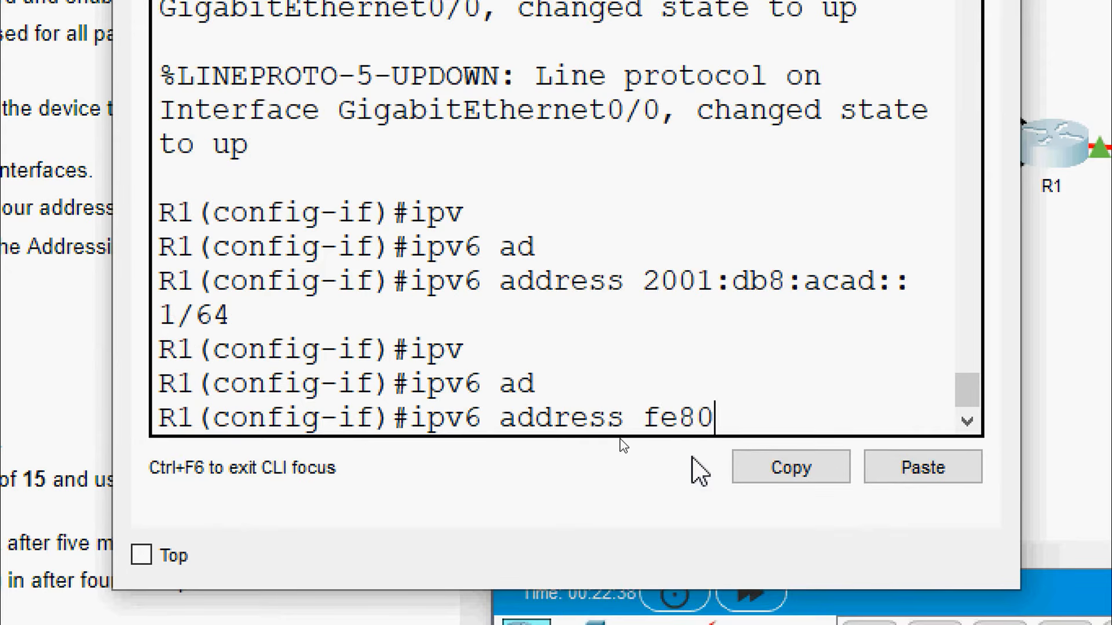
pyautogui.write('::1 link')
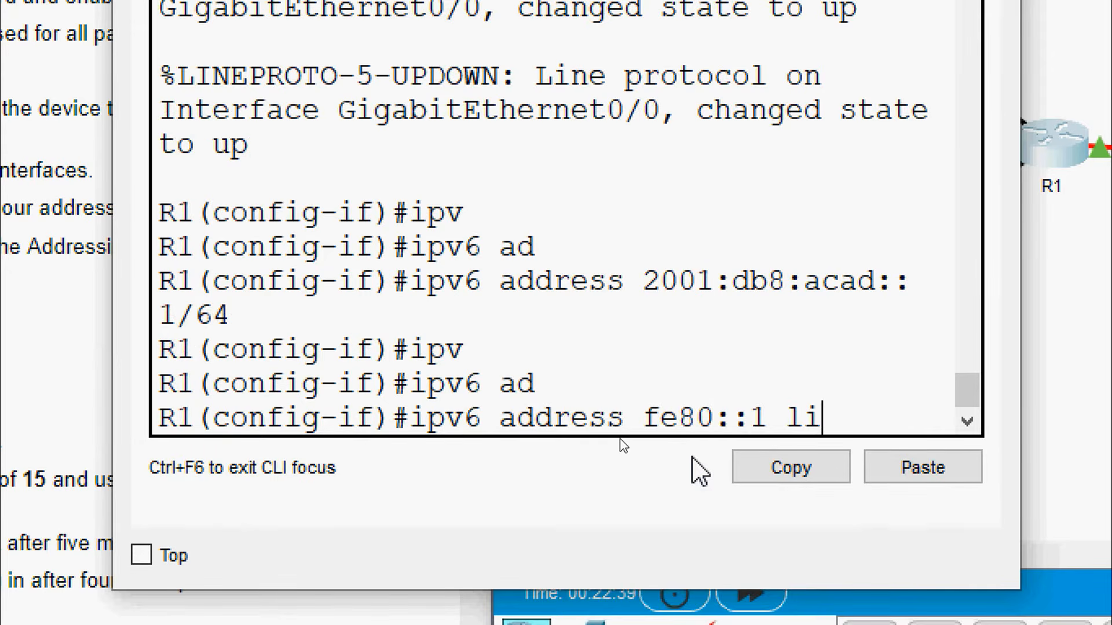
pyautogui.press('Tab')
pyautogui.press('Return')
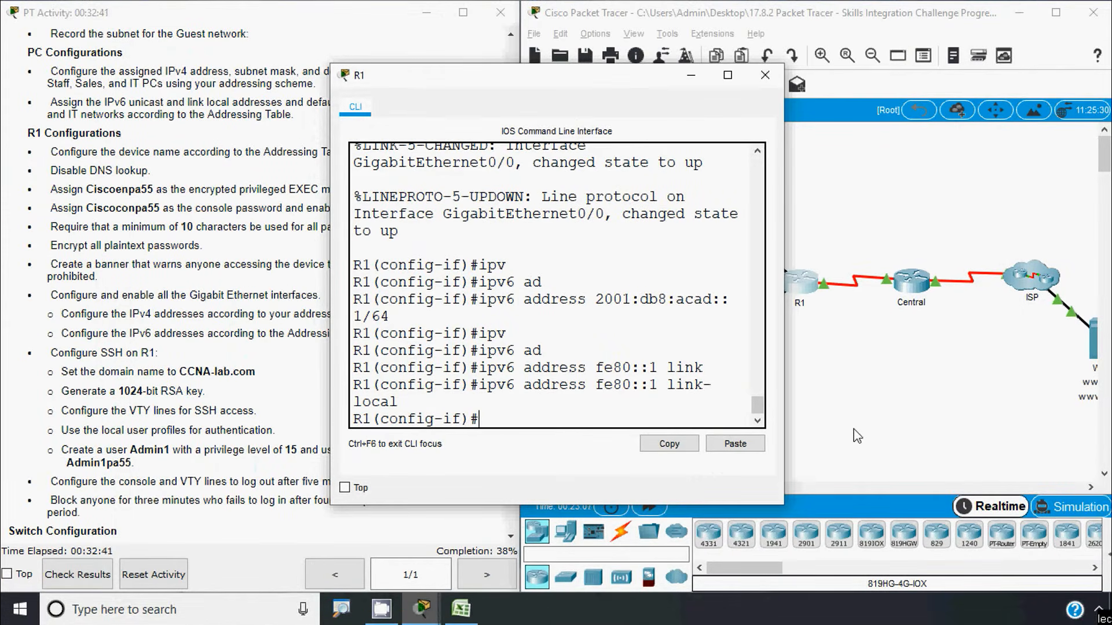
pyautogui.click(849, 419)
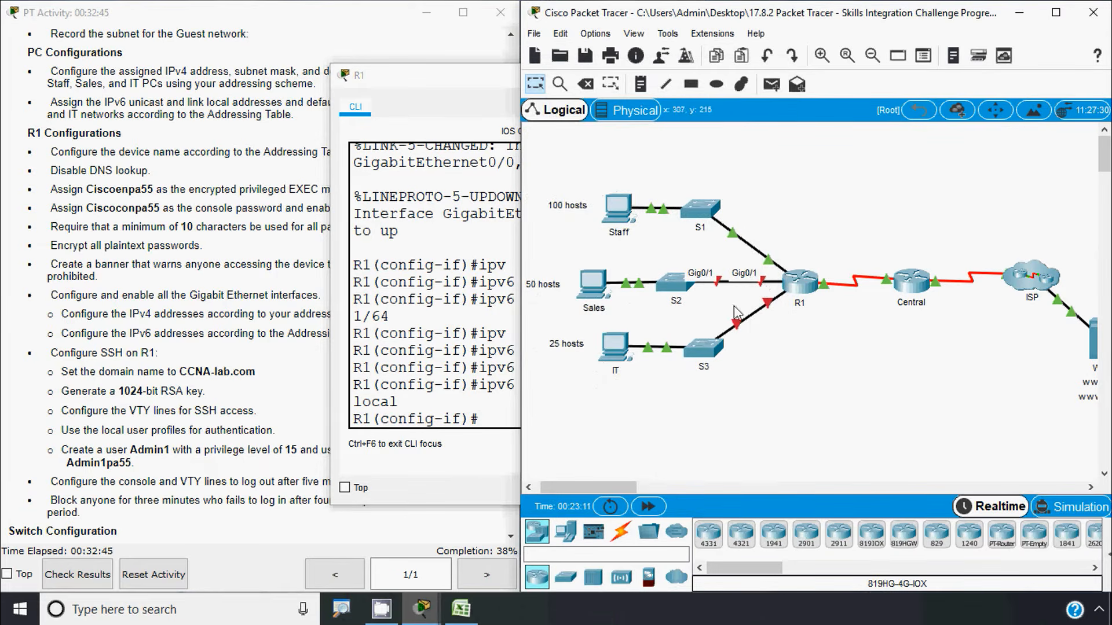
pyautogui.click(462, 608)
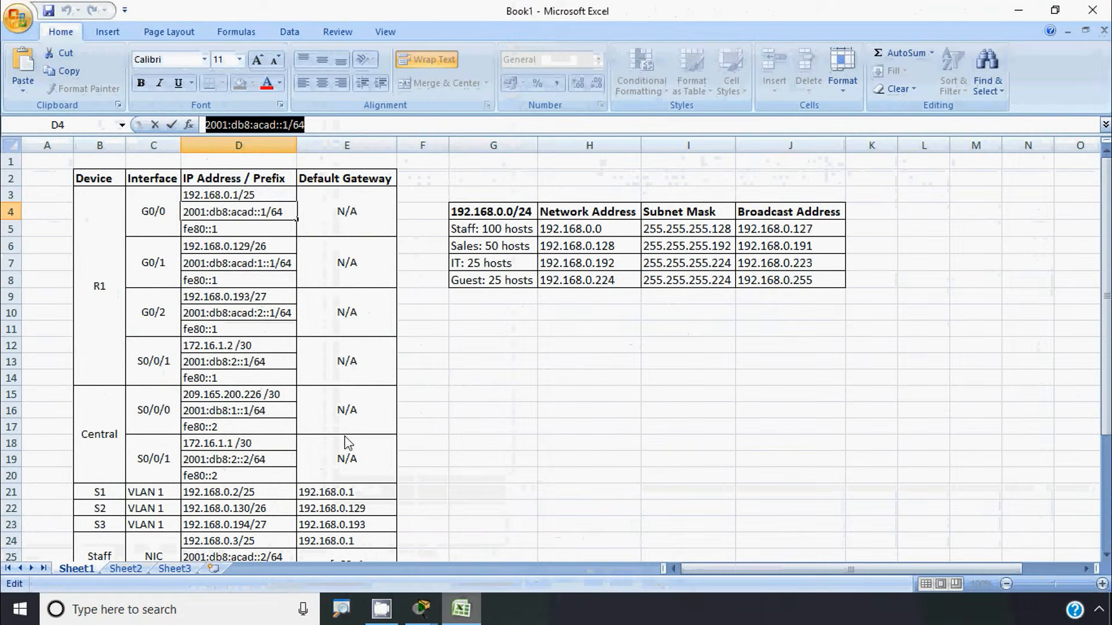
# Copy G0/1's address 192.168.0.129 from cell D6 and return to the R1 console
pyautogui.click(230, 251)
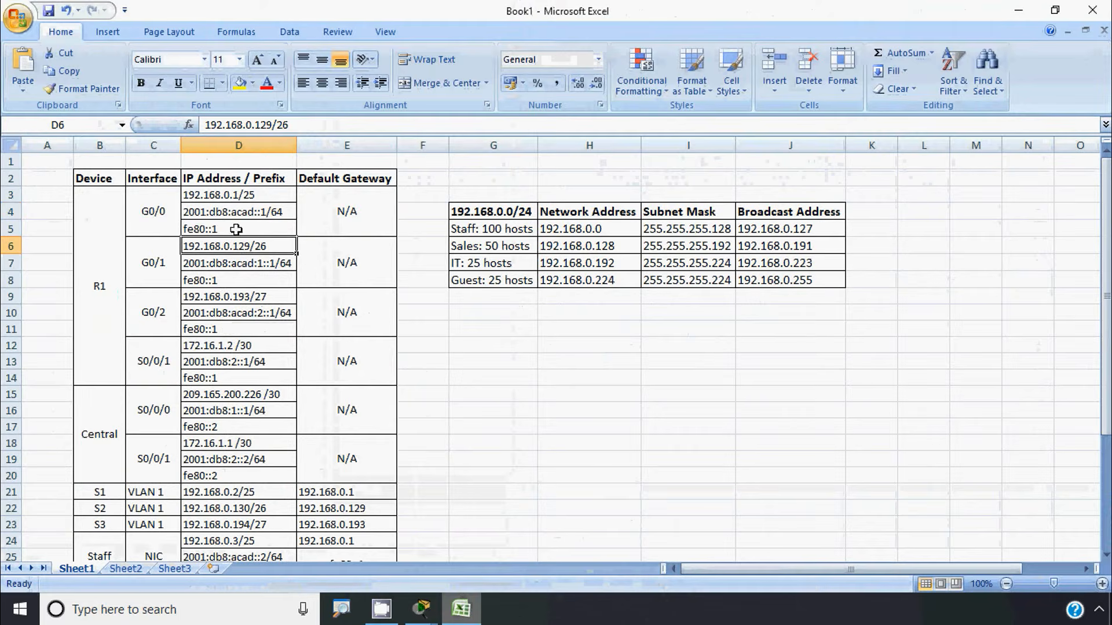
pyautogui.moveTo(273, 125); pyautogui.dragTo(175, 124)
pyautogui.hotkey('ctrl', 'c')
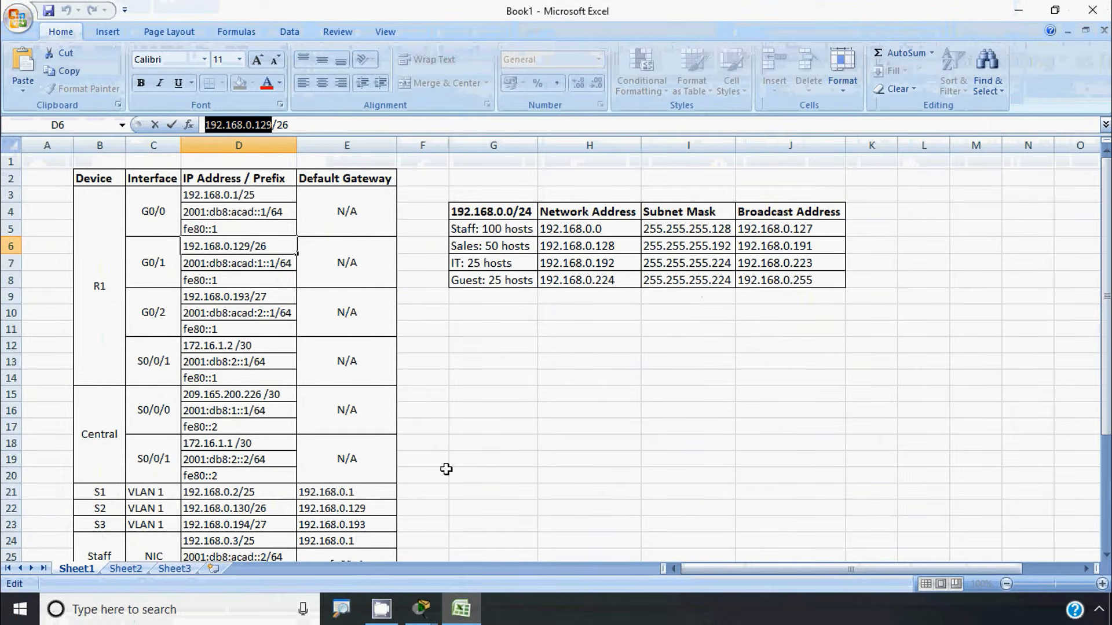
pyautogui.click(461, 609)
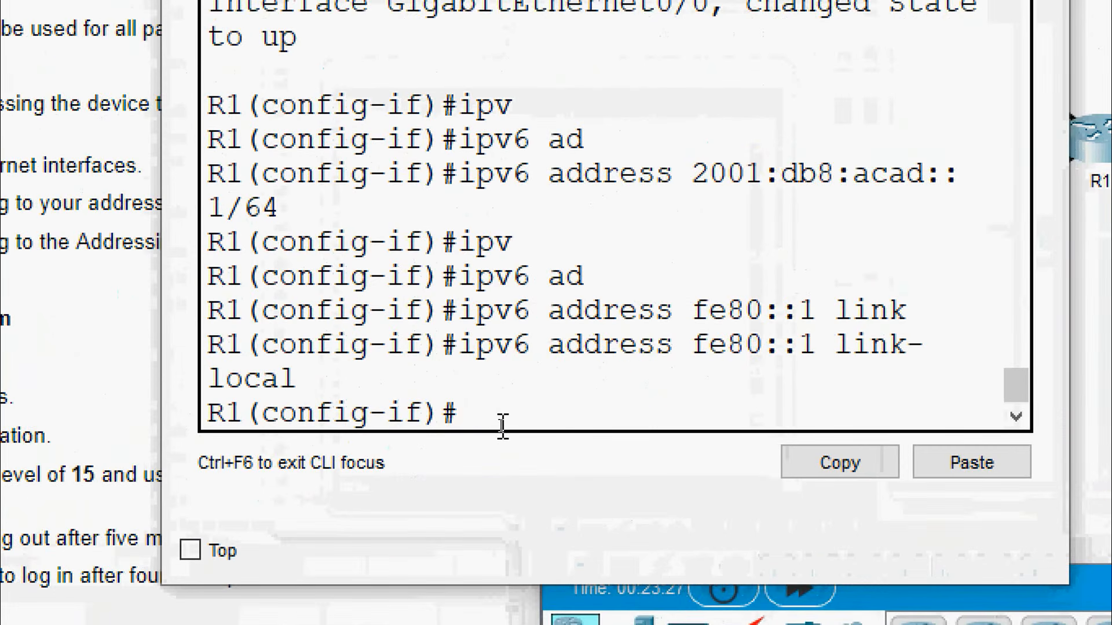
# Exit G0/0 and enter configuration mode for interface GigabitEthernet0/1
pyautogui.write('xit')
pyautogui.press('Return')
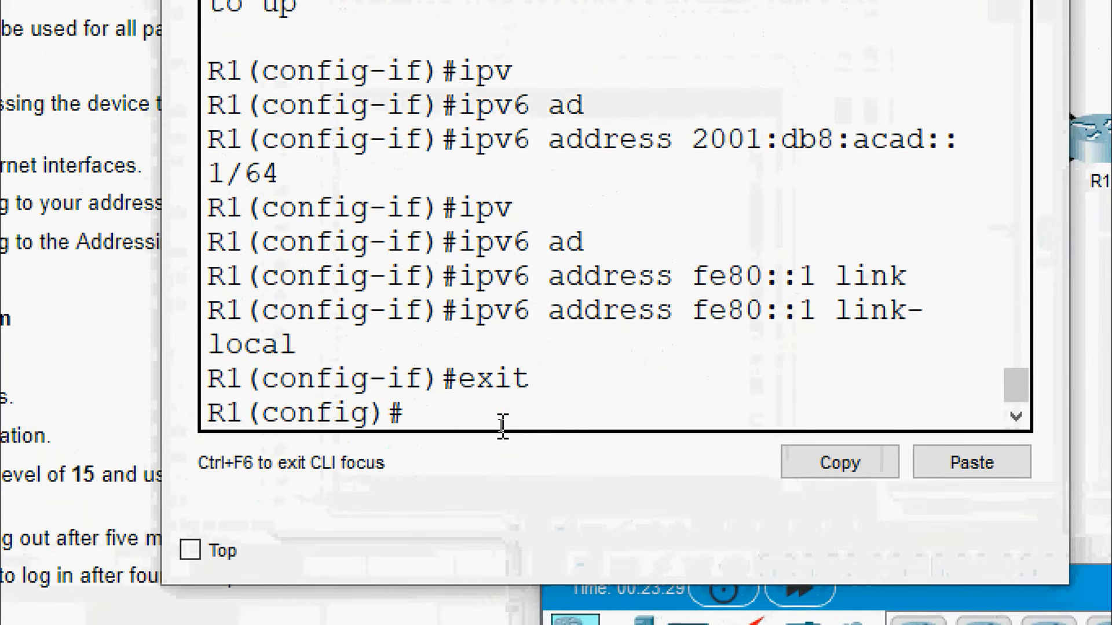
pyautogui.write('inter')
pyautogui.press('Tab')
pyautogui.write('g')
pyautogui.press('Tab')
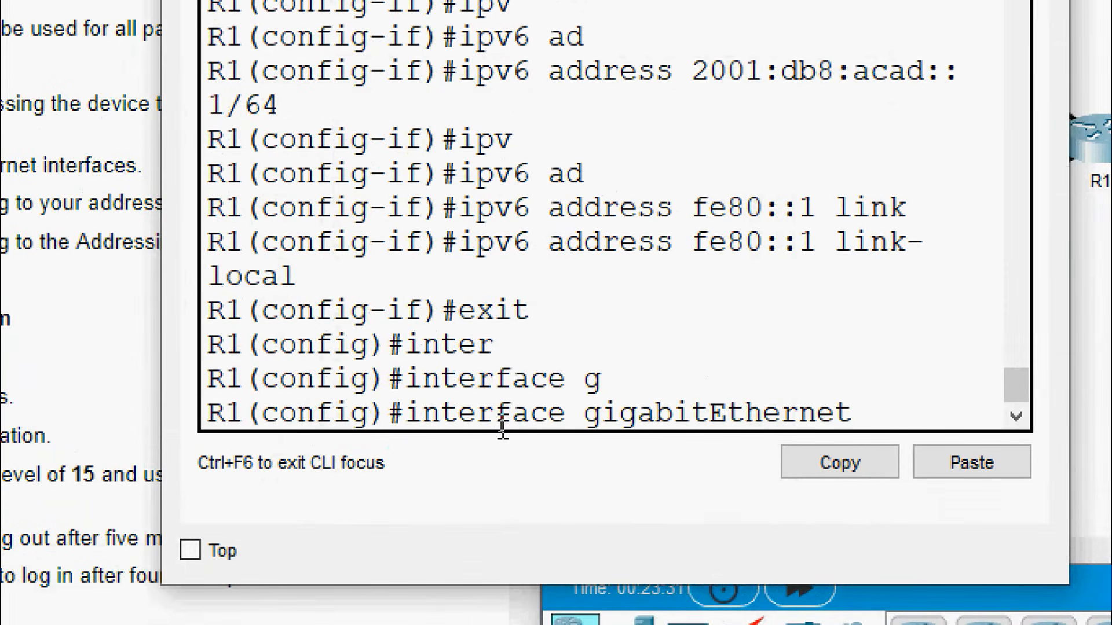
pyautogui.write('0/1')
pyautogui.press('Return')
# Assign 192.168.0.129 255.255.255.192 to G0/1 and enter no shutdown
pyautogui.write('ip')
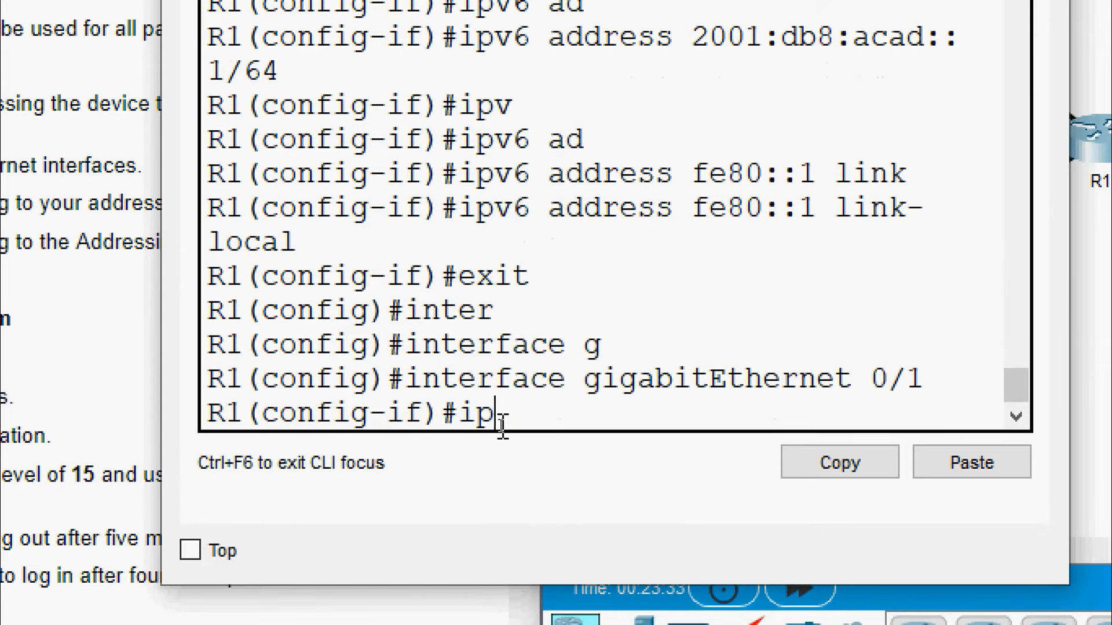
pyautogui.press('Tab')
pyautogui.write('ad')
pyautogui.press('Tab')
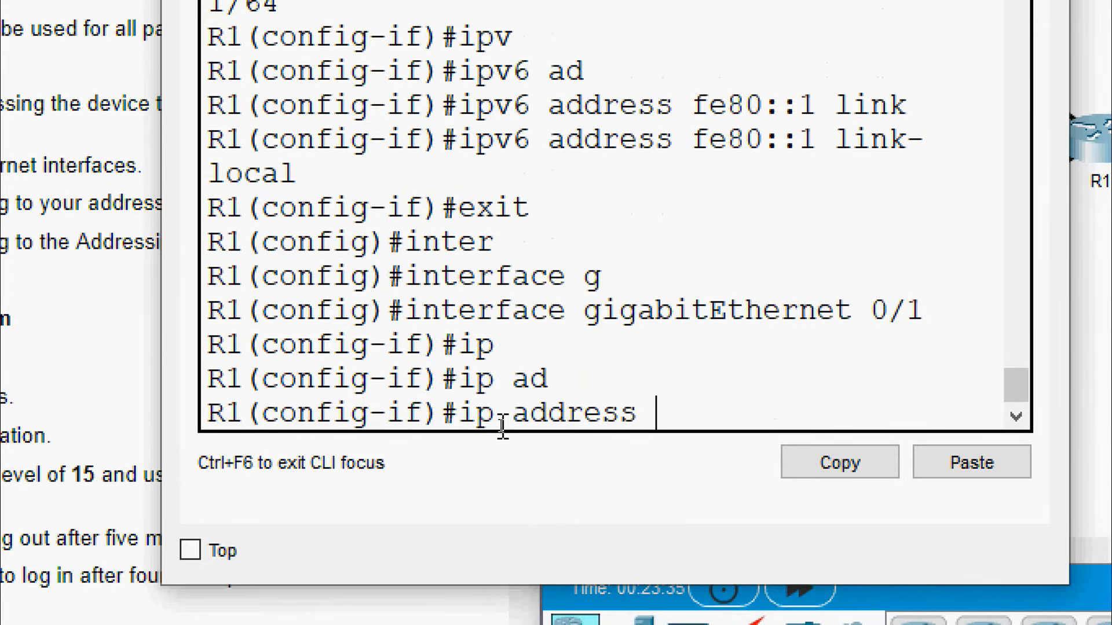
pyautogui.rightClick(668, 423)
pyautogui.click(689, 471)
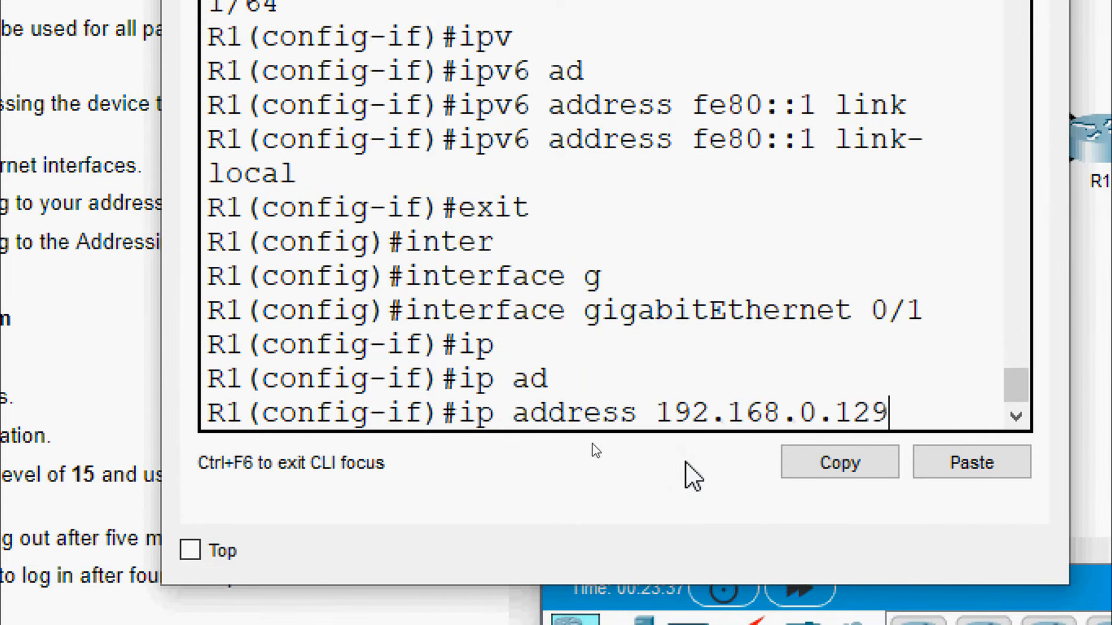
pyautogui.write('?')
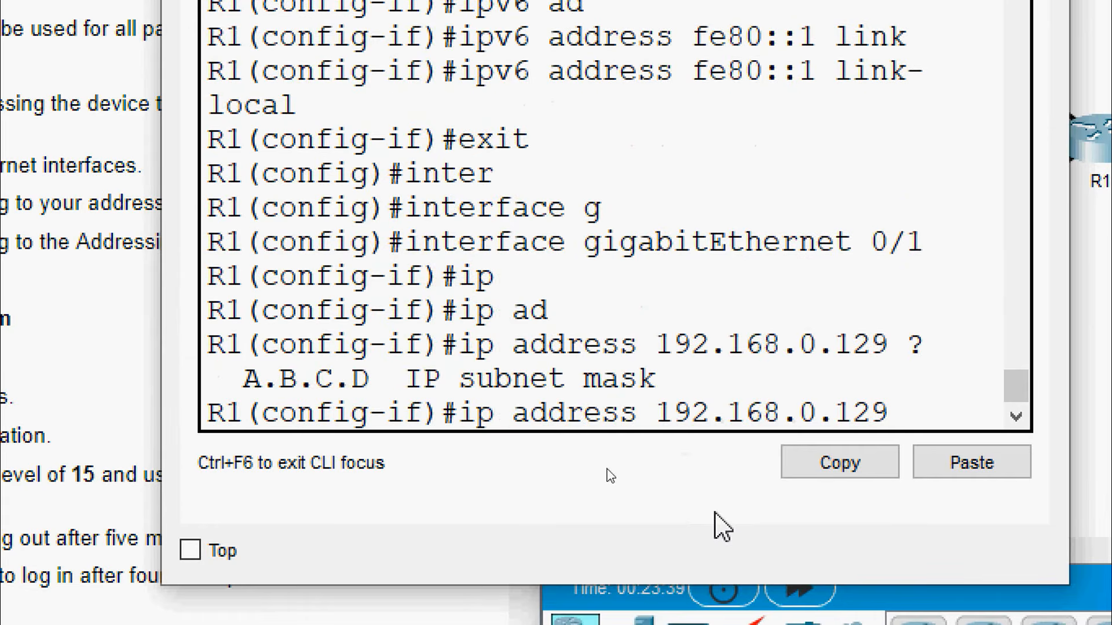
pyautogui.write('255.')
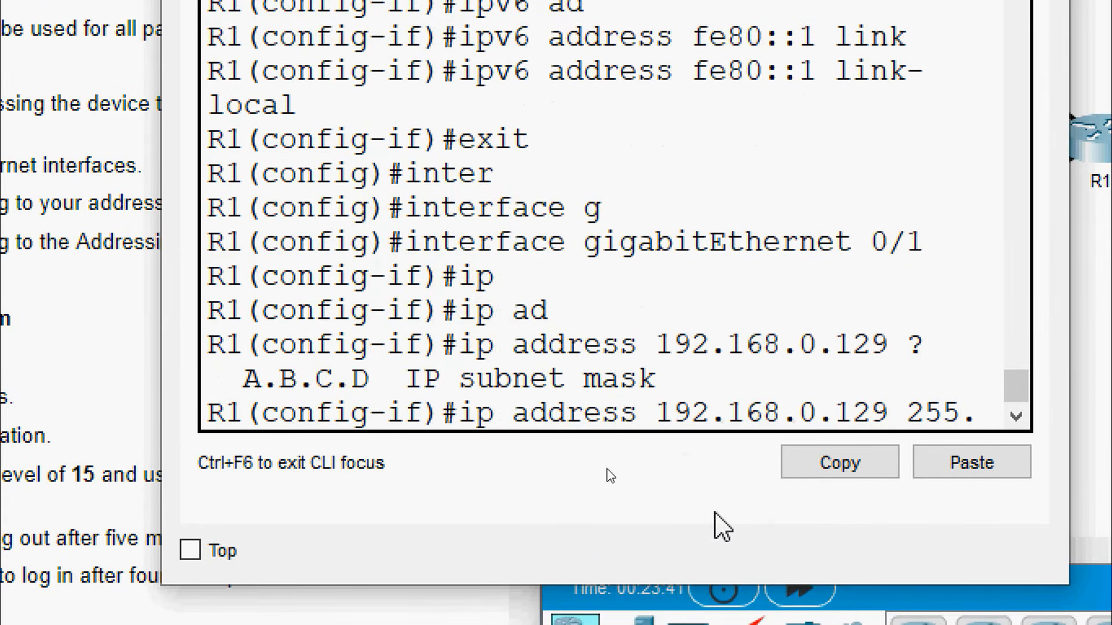
pyautogui.write('255.255')
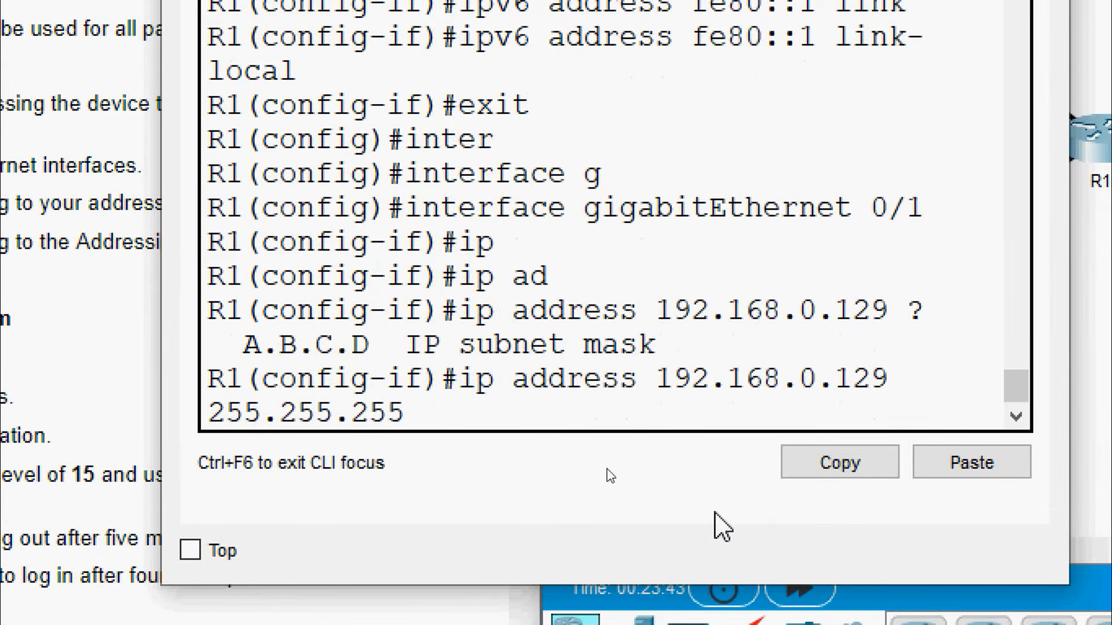
pyautogui.write('.192')
pyautogui.press('Return')
pyautogui.write('no sh')
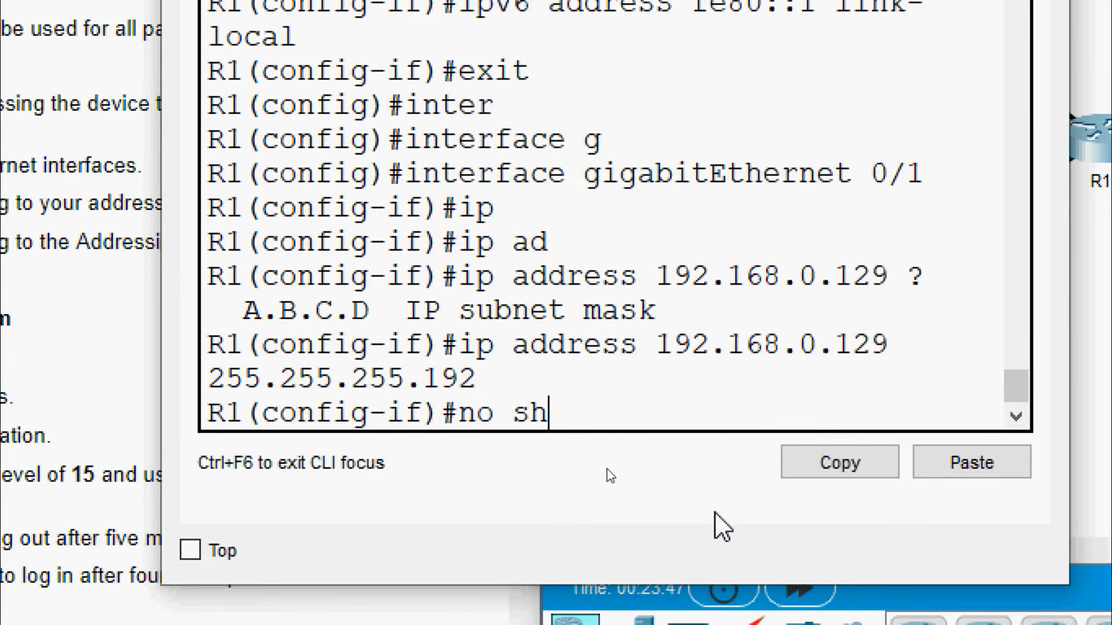
pyautogui.press('Tab')
# Bring G0/1 up, then copy its IPv6 address 2001:db8:acad:1::1/64 from cell D7
pyautogui.press('Return')
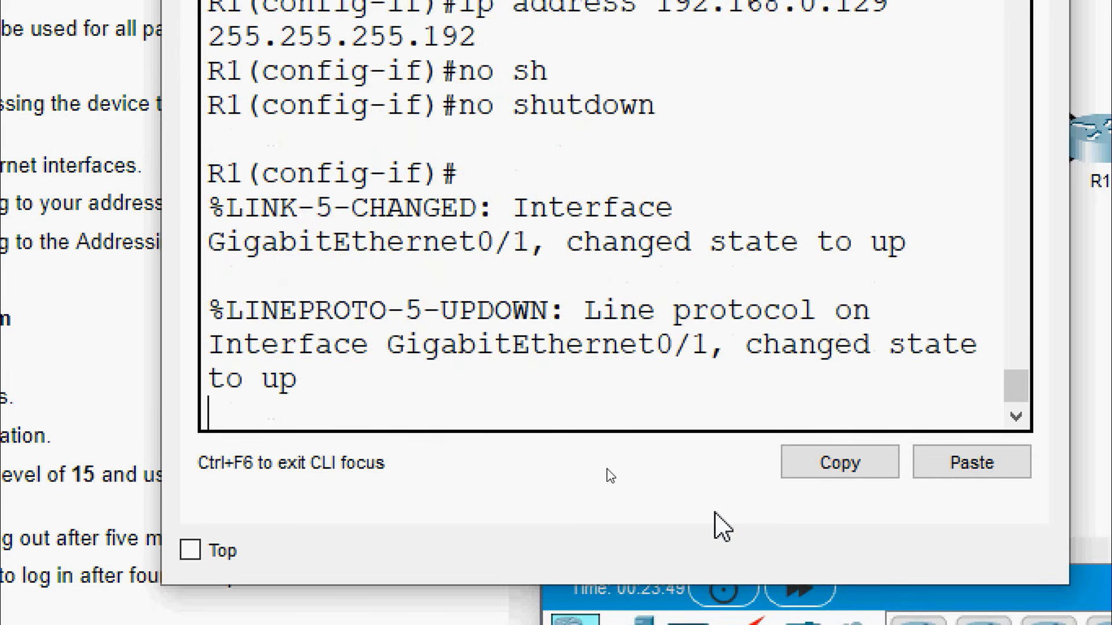
pyautogui.press('Return')
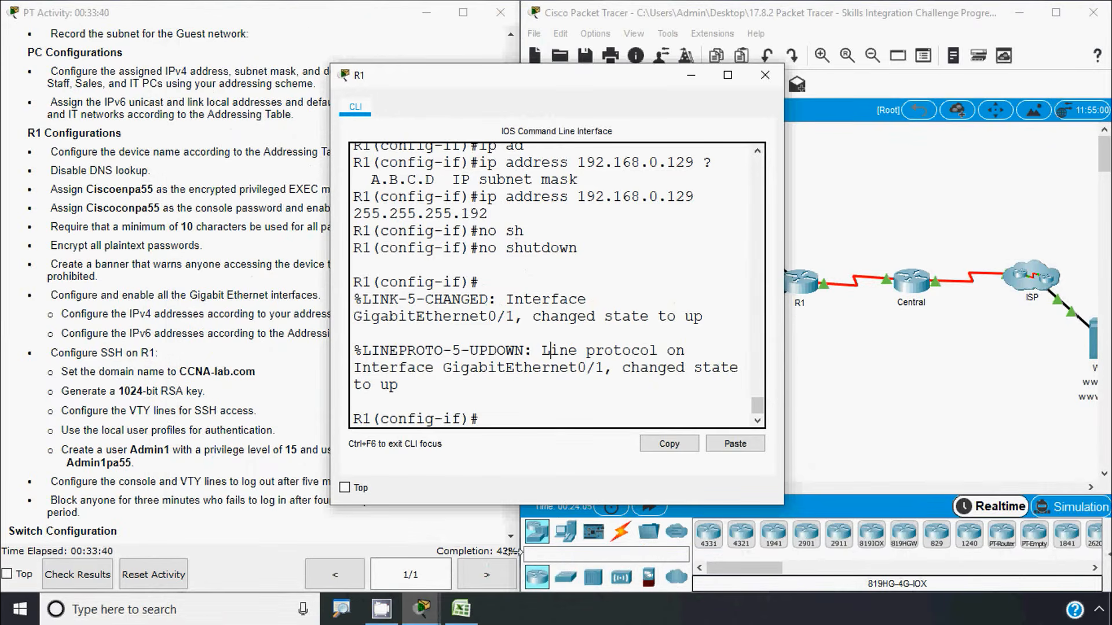
pyautogui.click(461, 608)
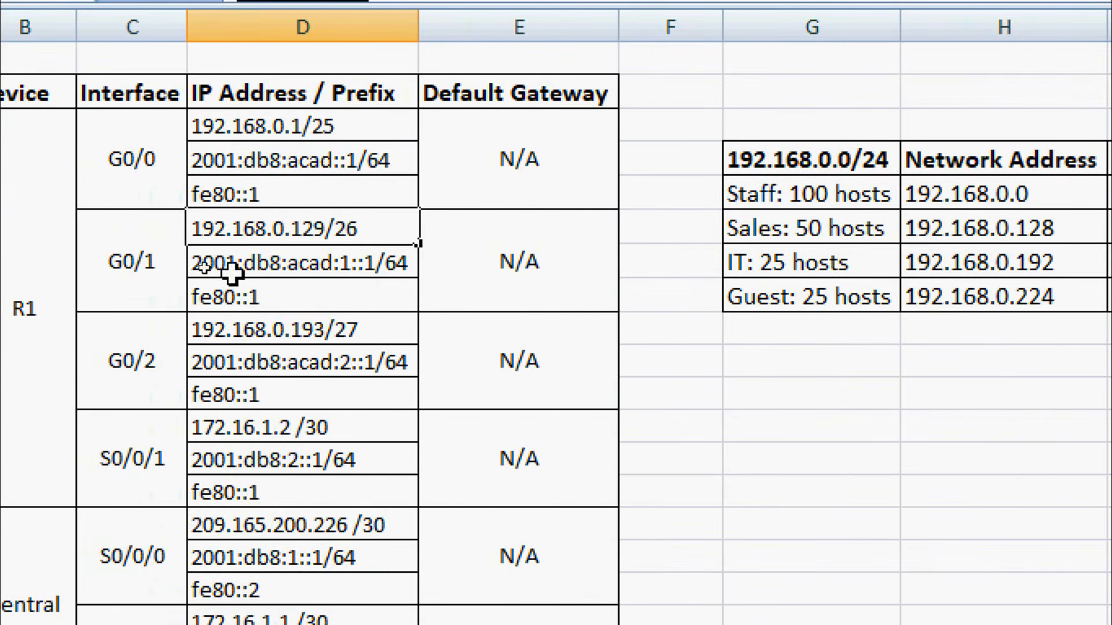
pyautogui.click(157, 265)
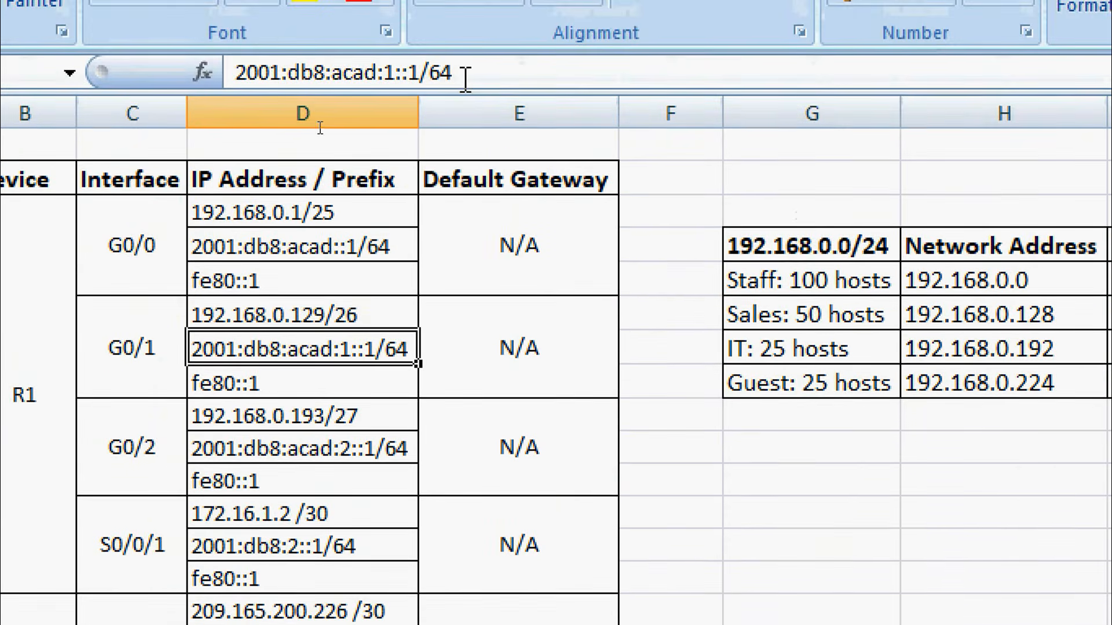
pyautogui.moveTo(457, 43); pyautogui.dragTo(198, 49)
pyautogui.hotkey('ctrl', 'c')
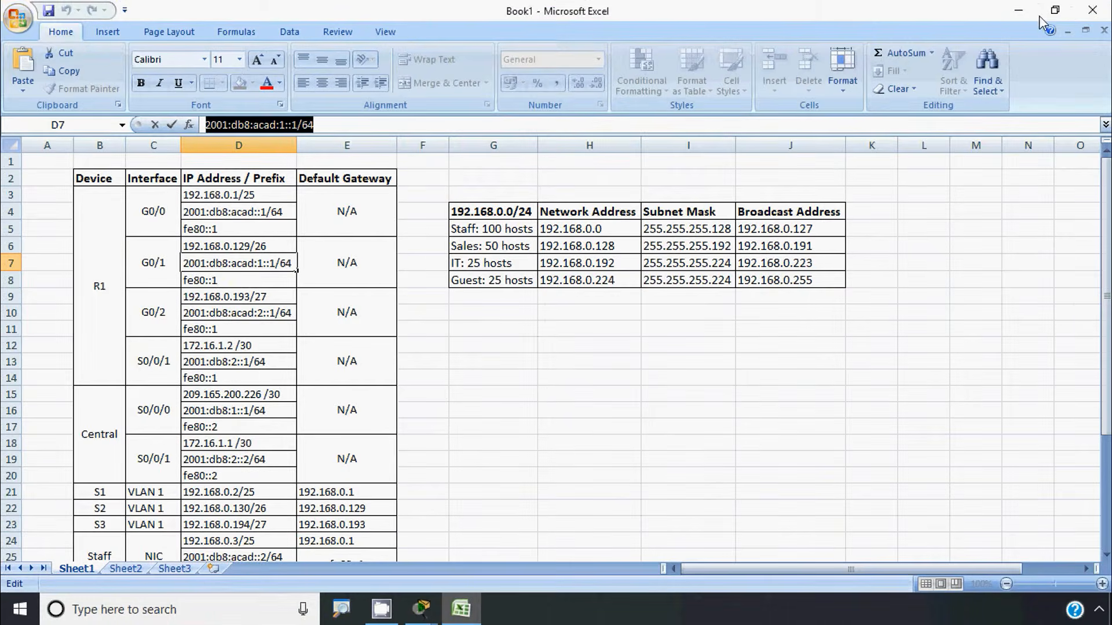
pyautogui.click(1018, 11)
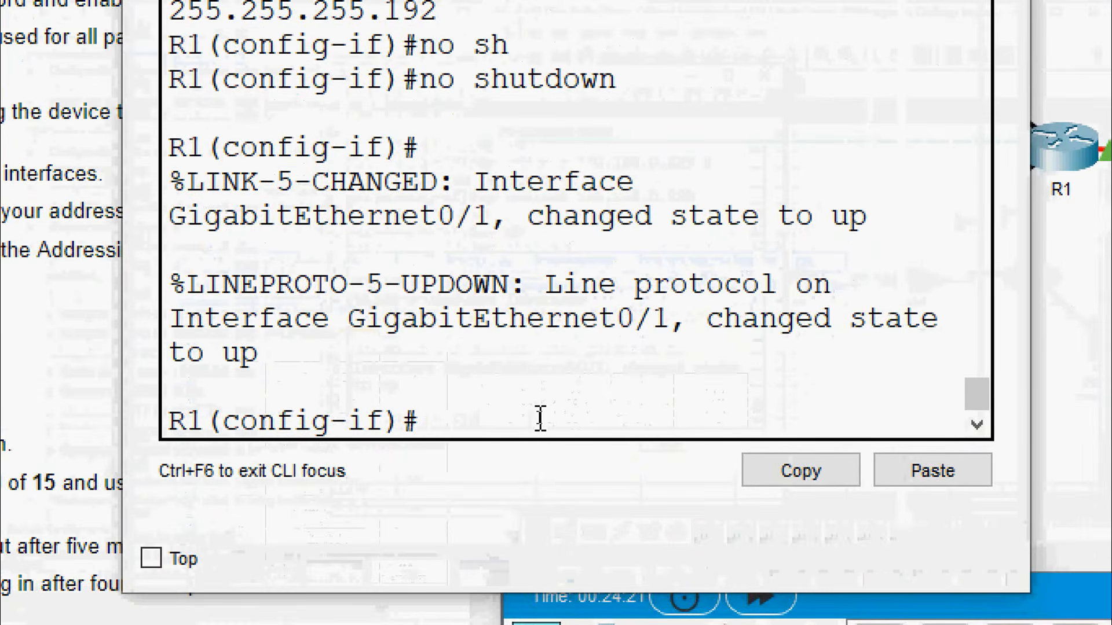
# Add the global IPv6 address 2001:db8:acad:1::1/64 to R1's G0/1
pyautogui.write('ipv')
pyautogui.press('Tab')
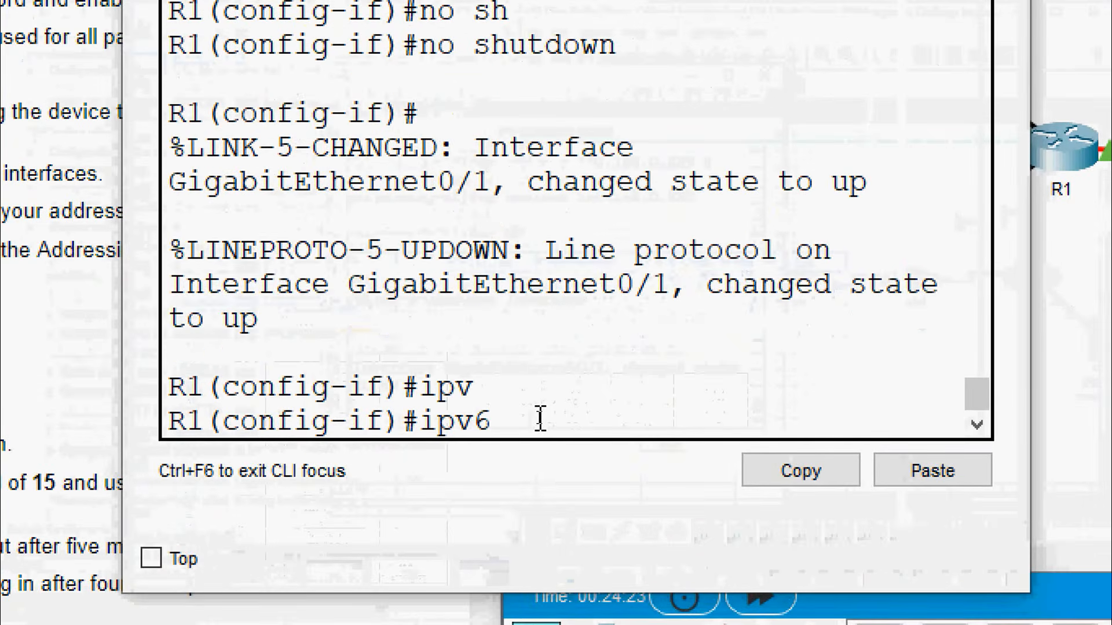
pyautogui.write('ad')
pyautogui.press('Tab')
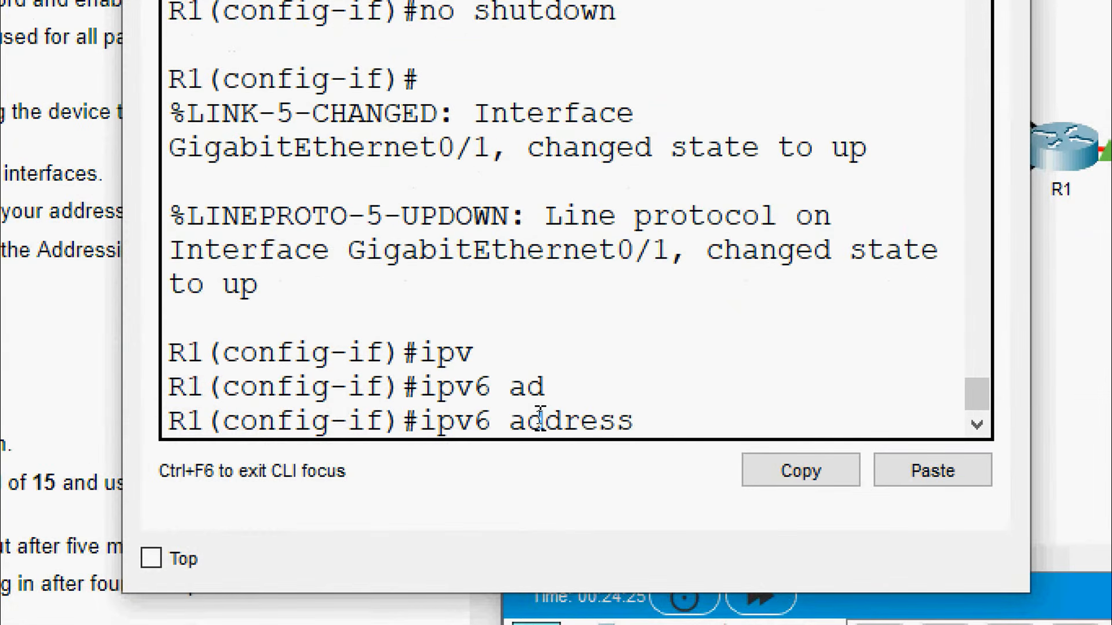
pyautogui.rightClick(690, 426)
pyautogui.click(728, 482)
pyautogui.press('Return')
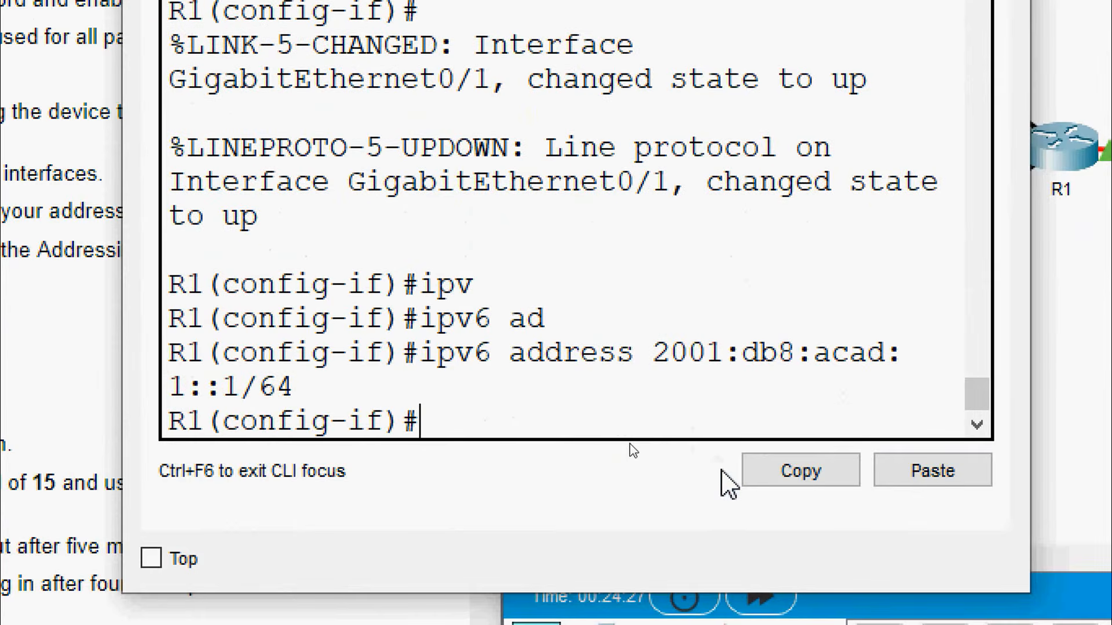
# Add link-local address fe80::1 to G0/1
pyautogui.write('ipv')
pyautogui.press('Tab')
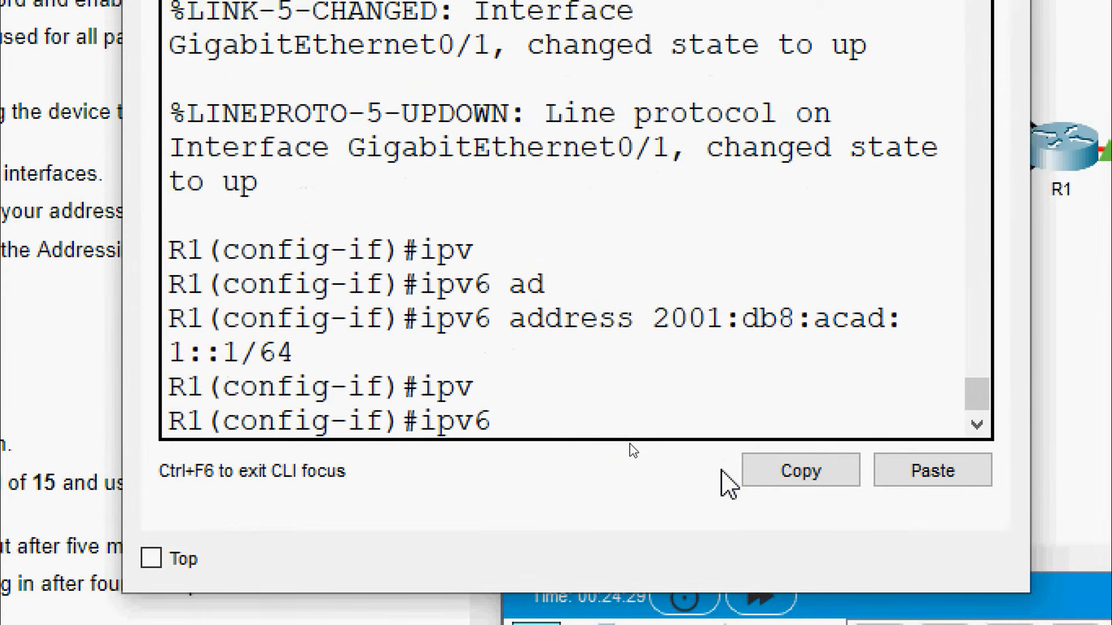
pyautogui.write('ad')
pyautogui.press('Tab')
pyautogui.write('fe')
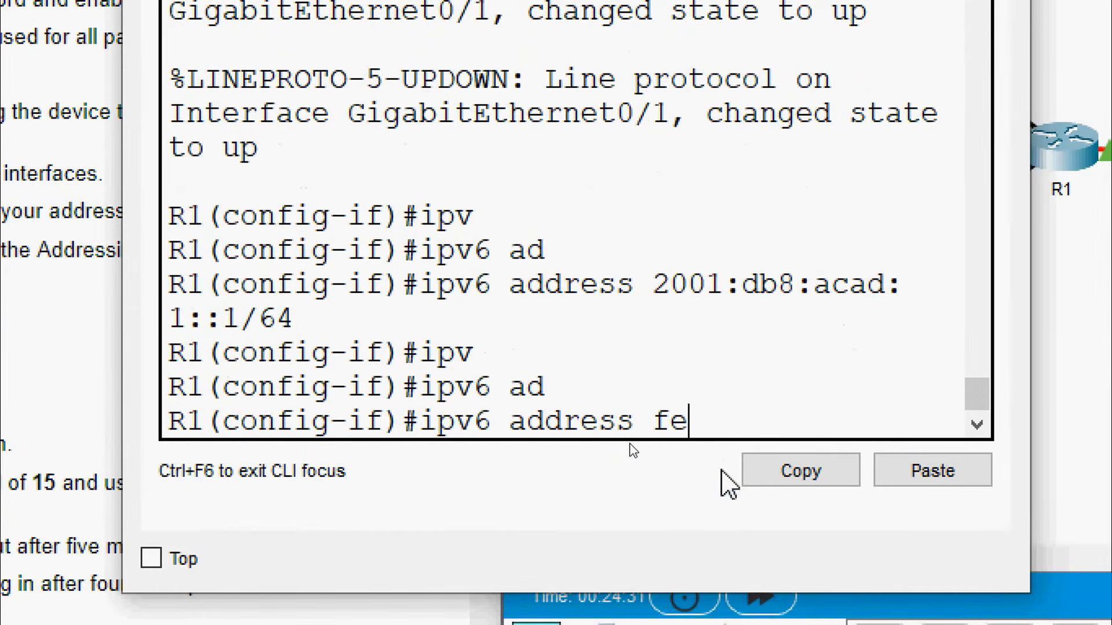
pyautogui.write('80::')
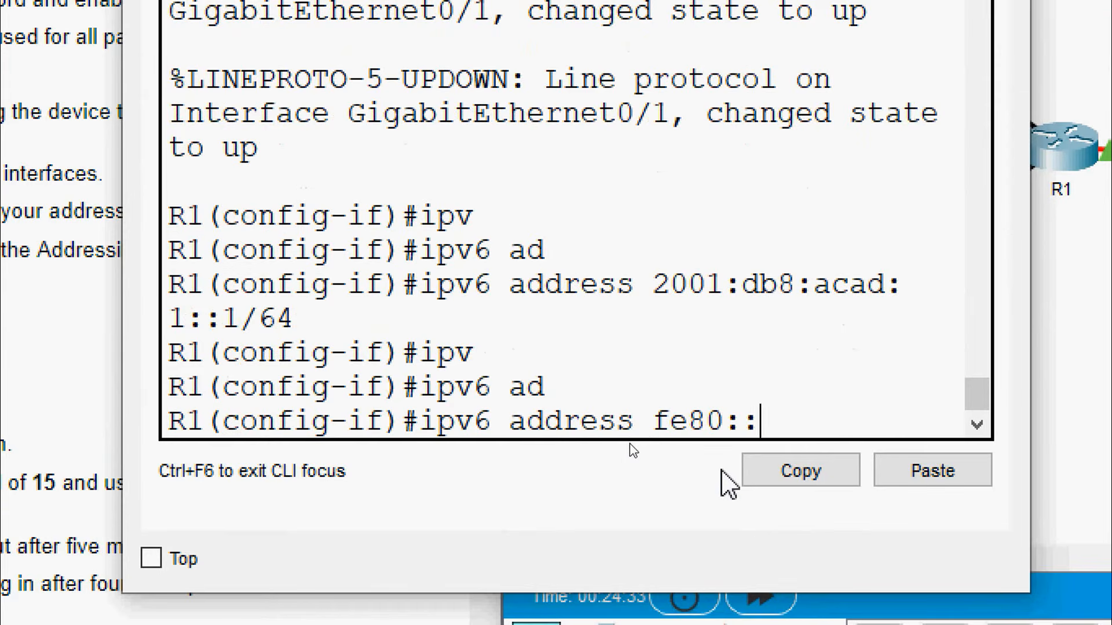
pyautogui.write('1 li')
pyautogui.press('Tab')
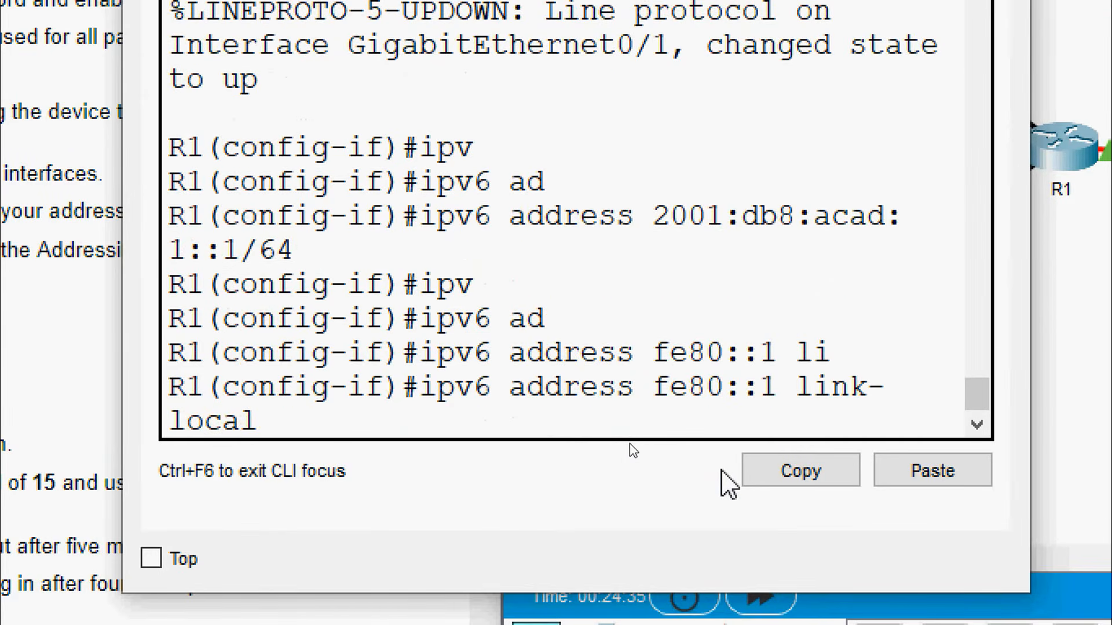
pyautogui.press('Return')
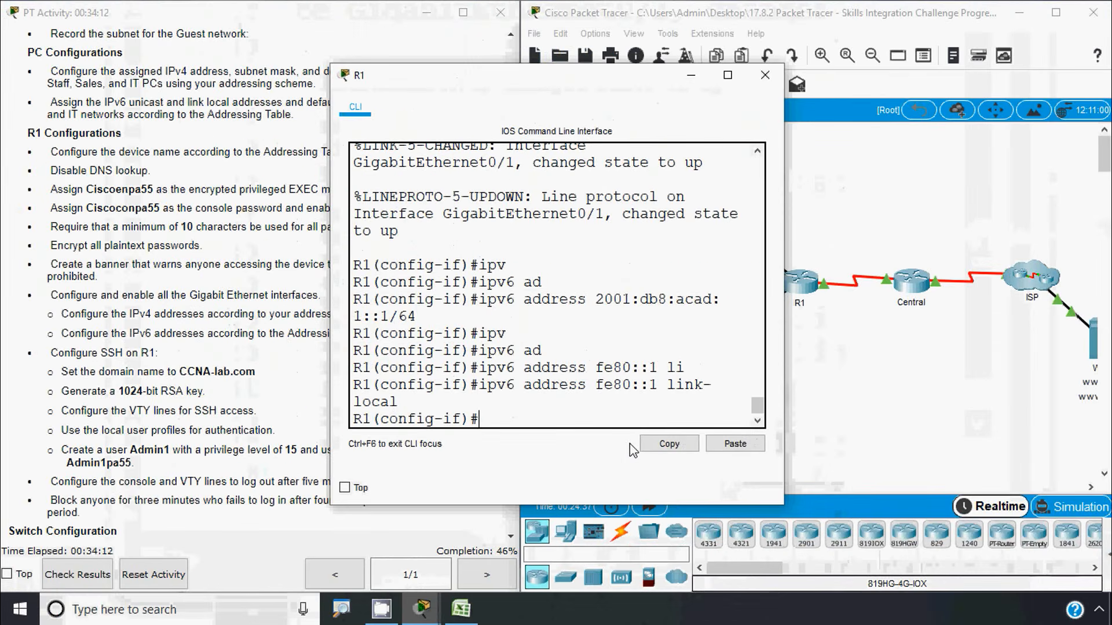
# Check the G0/2 link in the topology, then copy 192.168.0.193 from cell D9 in Excel
pyautogui.click(948, 374)
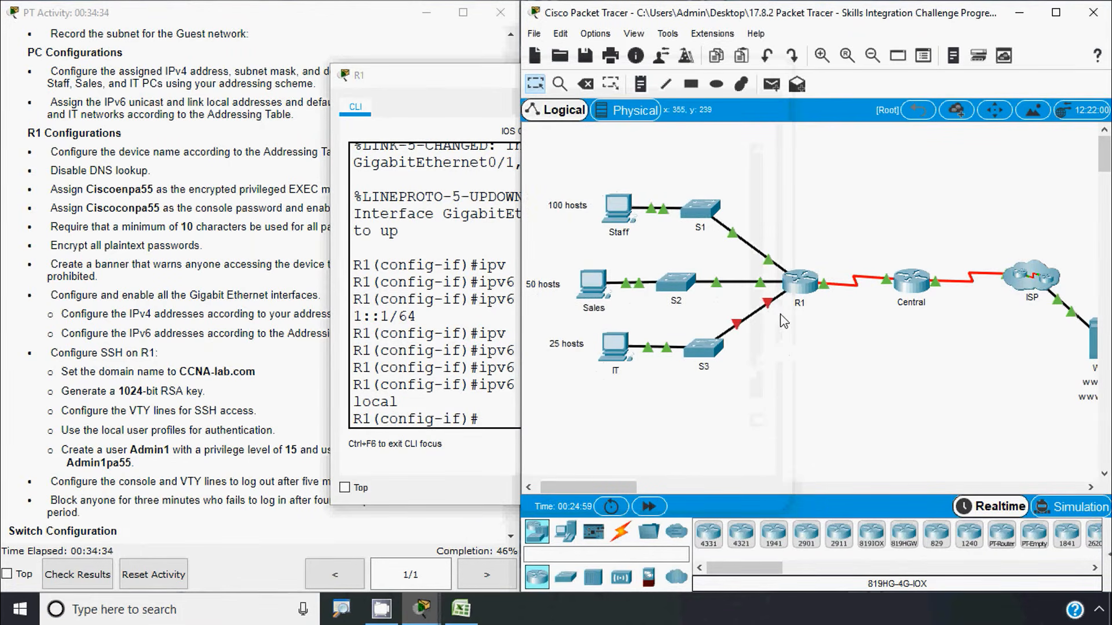
pyautogui.moveTo(767, 304)
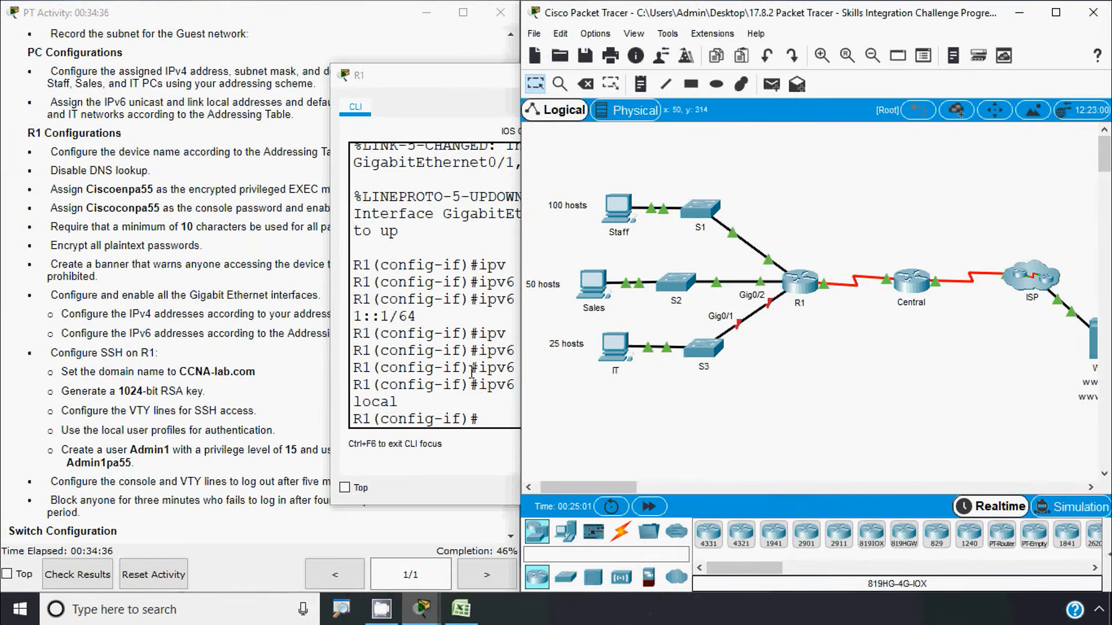
pyautogui.click(446, 354)
pyautogui.click(461, 608)
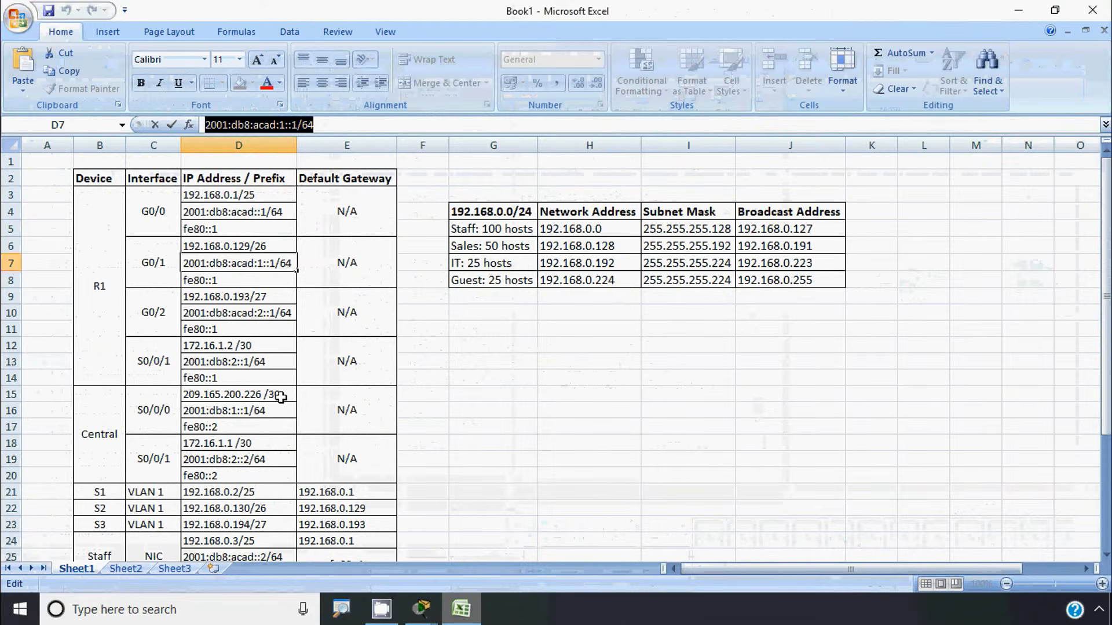
pyautogui.click(212, 297)
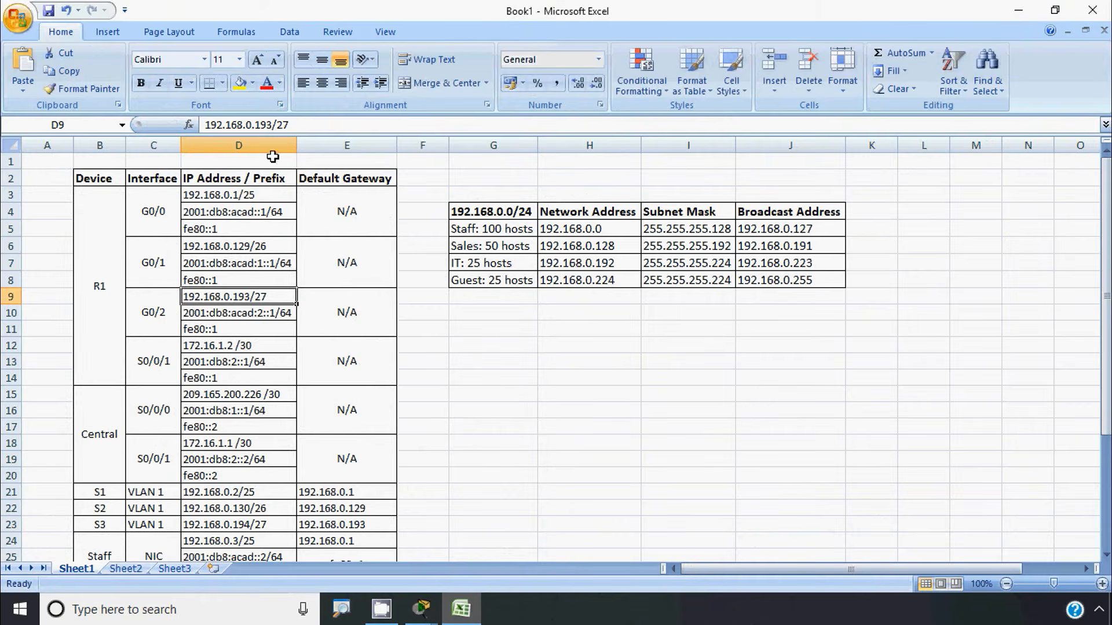
pyautogui.moveTo(272, 124); pyautogui.dragTo(168, 132)
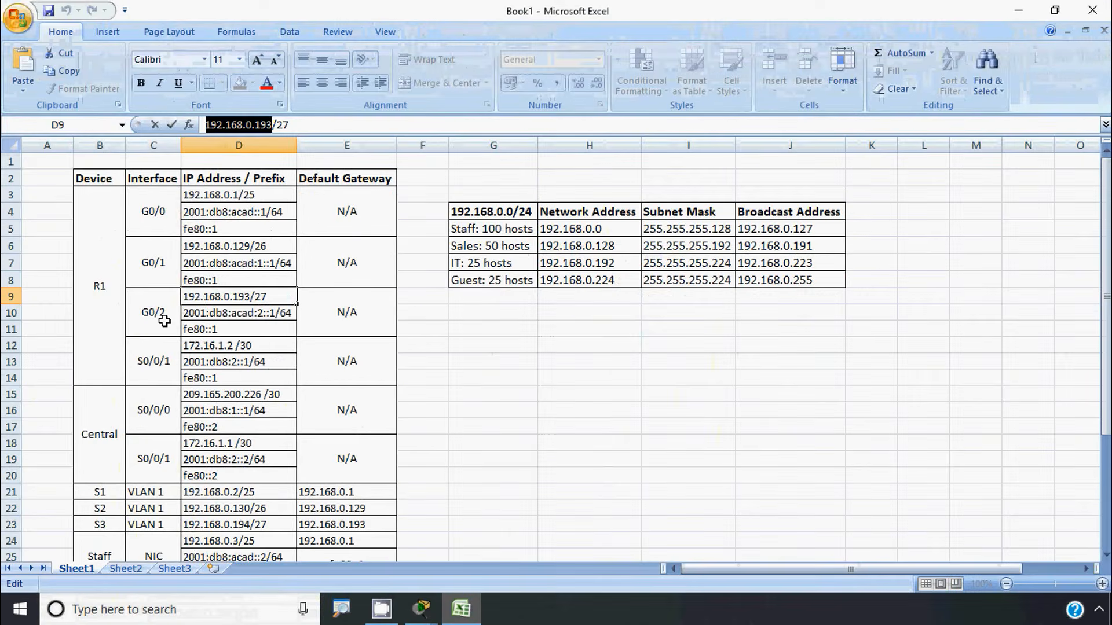
pyautogui.click(1019, 10)
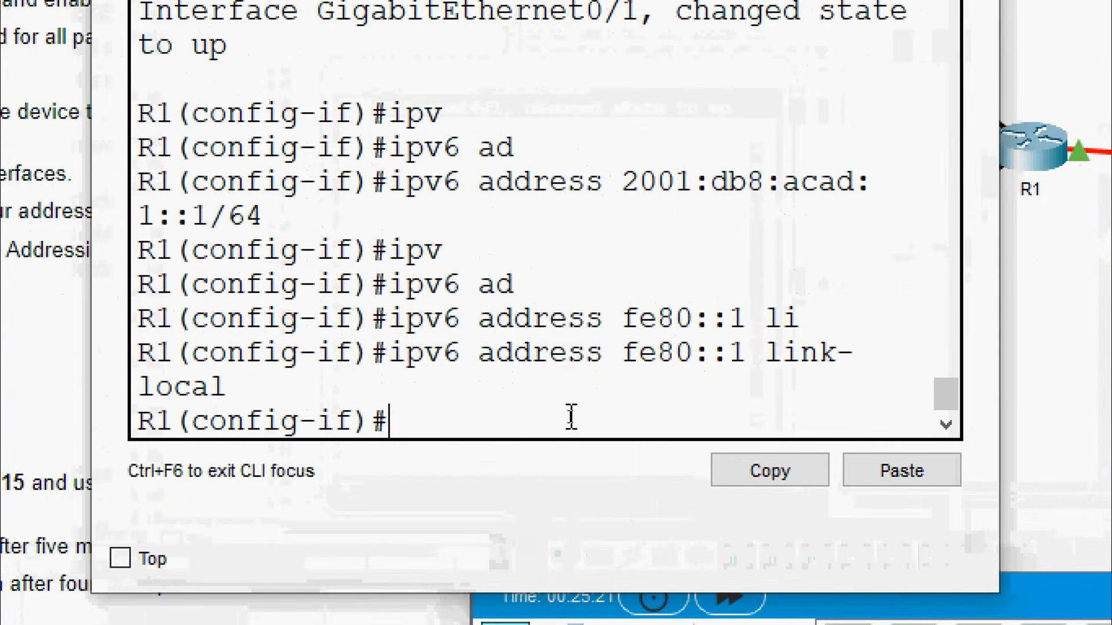
# Exit G0/1 and enter configuration mode for interface GigabitEthernet0/2
pyautogui.write('exit')
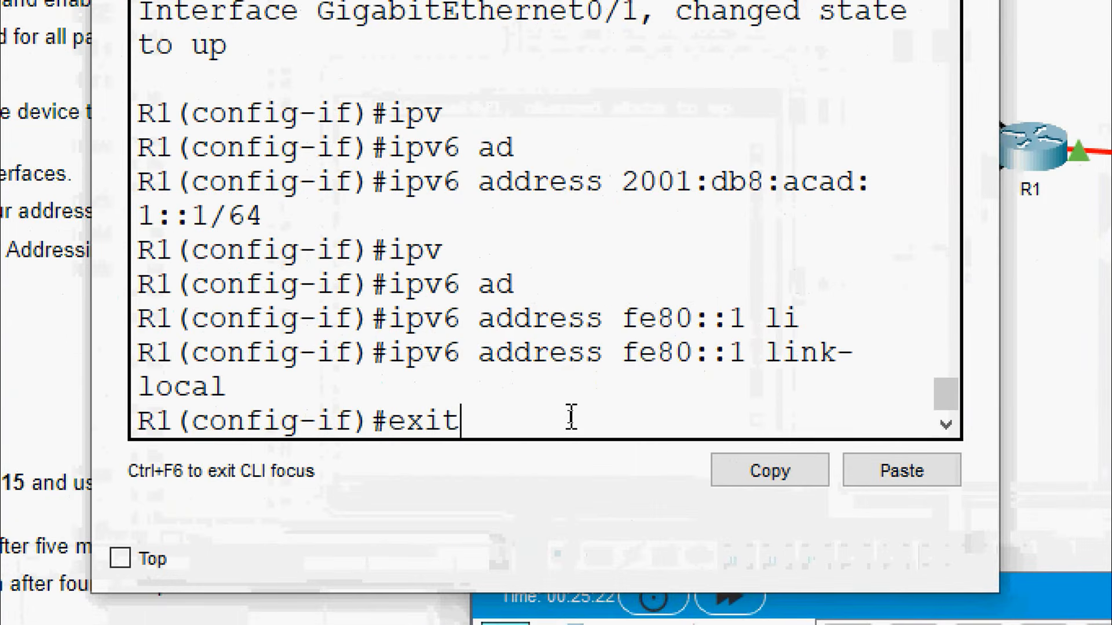
pyautogui.press('Return')
pyautogui.write('inter')
pyautogui.press('Tab')
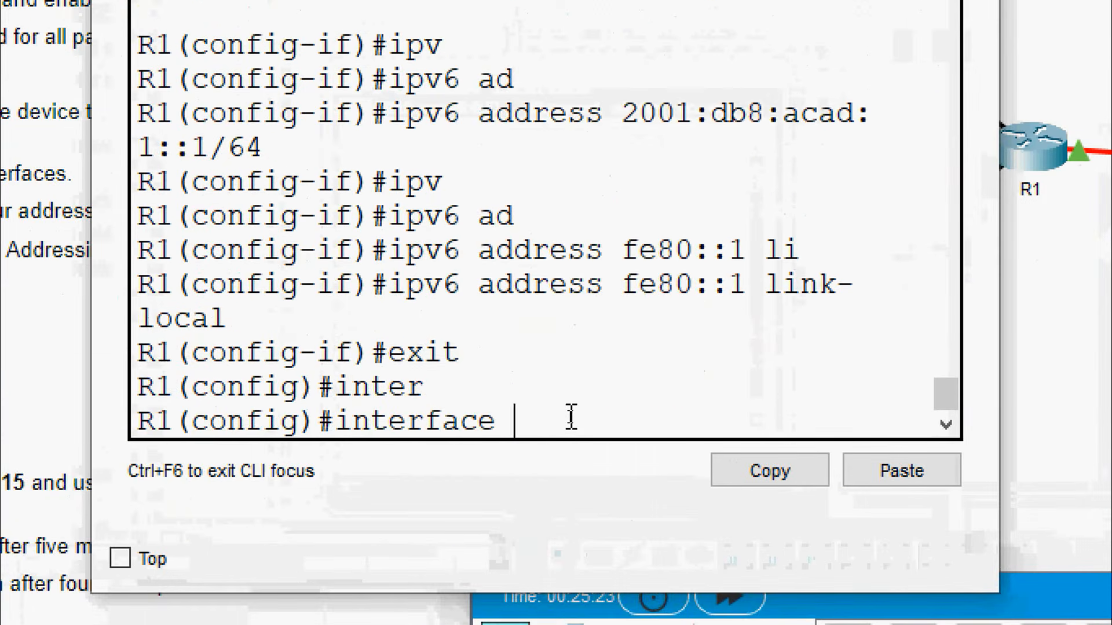
pyautogui.write('g')
pyautogui.press('Tab')
pyautogui.write('0/2')
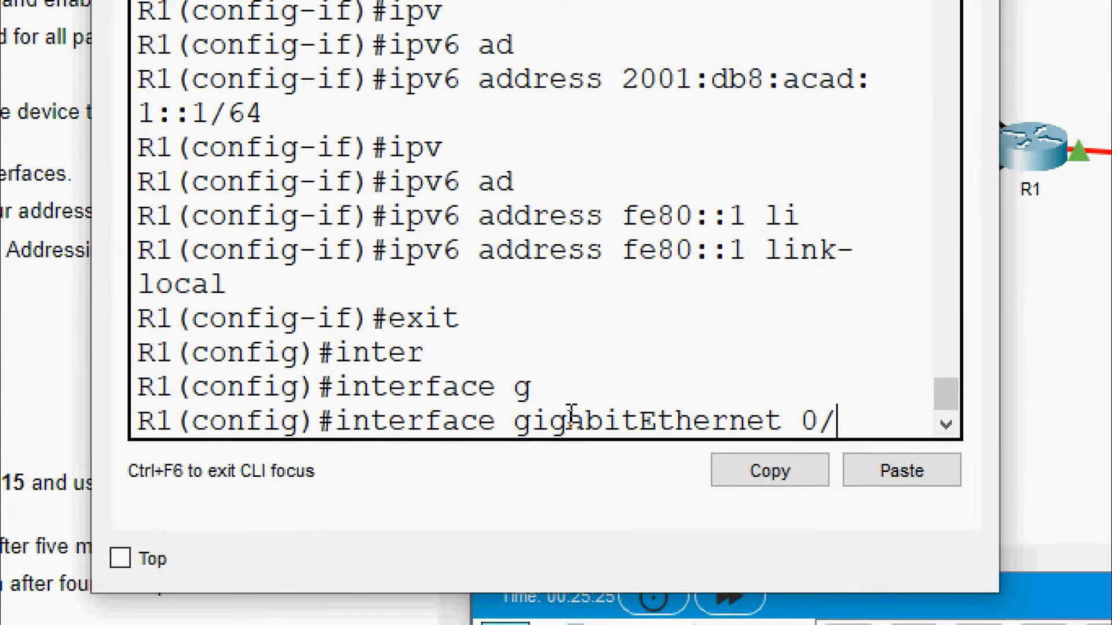
pyautogui.press('Return')
# Assign 192.168.0.193 255.255.255.224 to G0/2 and enable it with no shutdown
pyautogui.write('ipv')
pyautogui.press('BackSpace')
pyautogui.press('Tab')
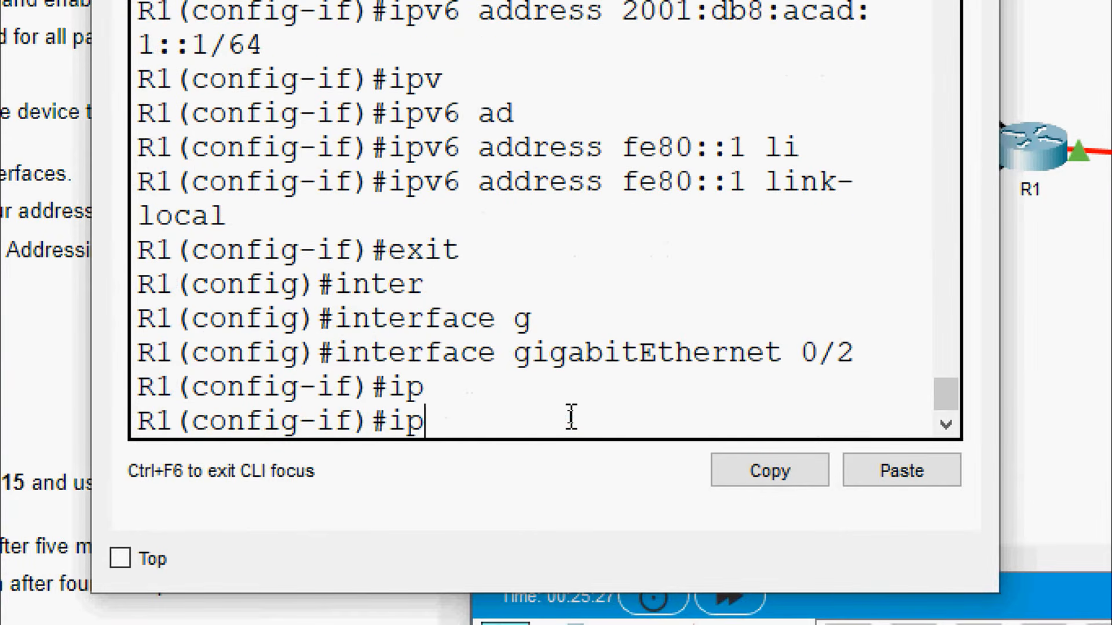
pyautogui.write('ad')
pyautogui.press('Tab')
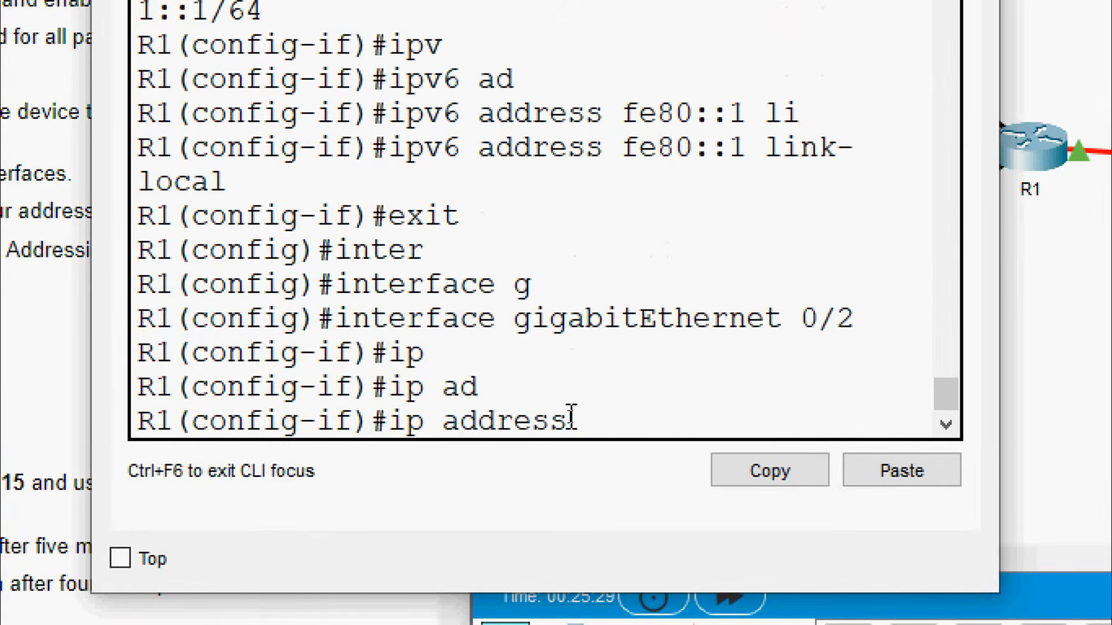
pyautogui.rightClick(637, 422)
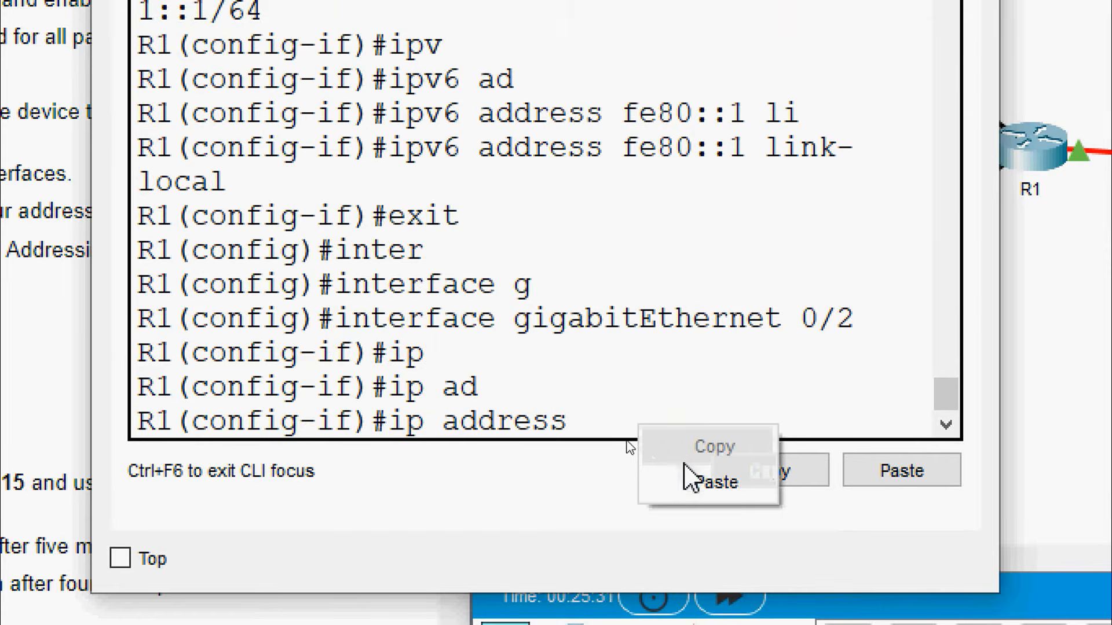
pyautogui.click(692, 484)
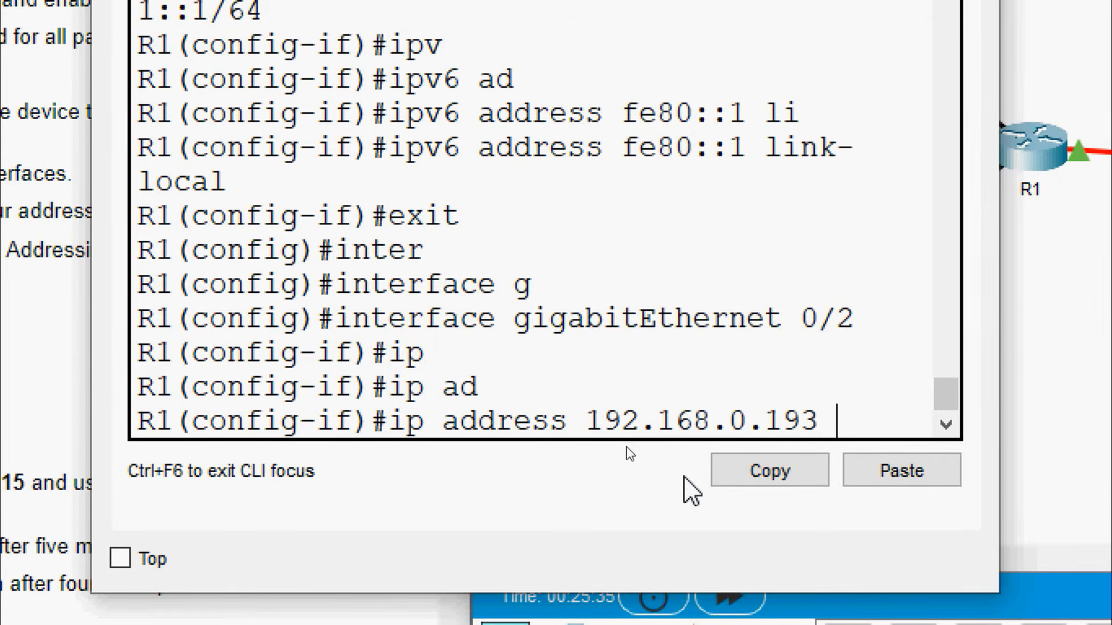
pyautogui.write('255.255.')
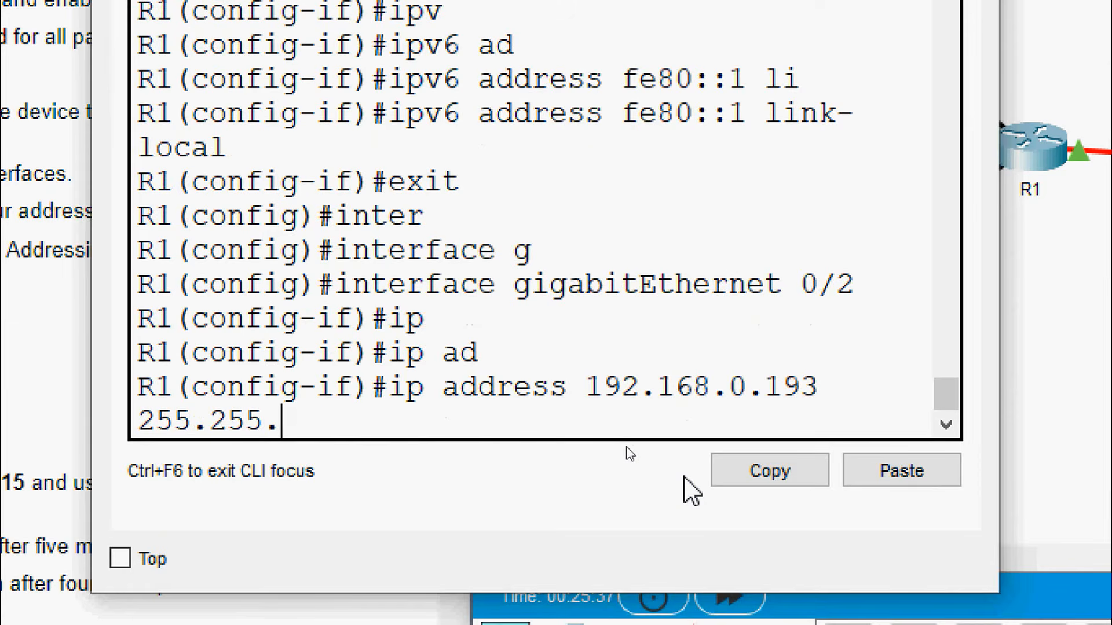
pyautogui.write('255.224')
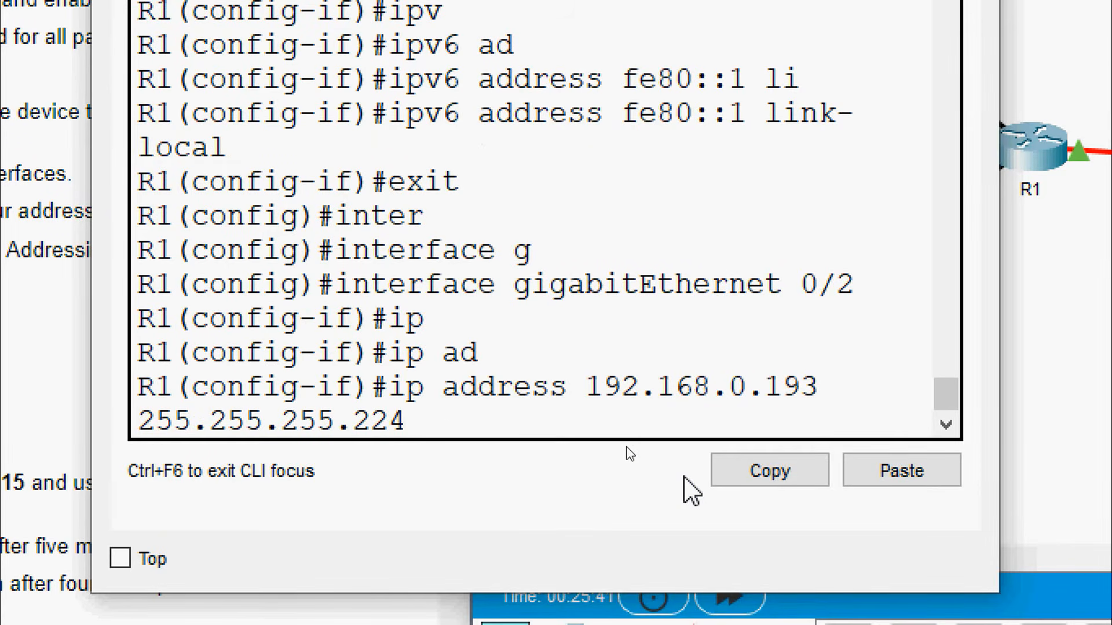
pyautogui.press('Return')
pyautogui.write('no sh')
pyautogui.press('Tab')
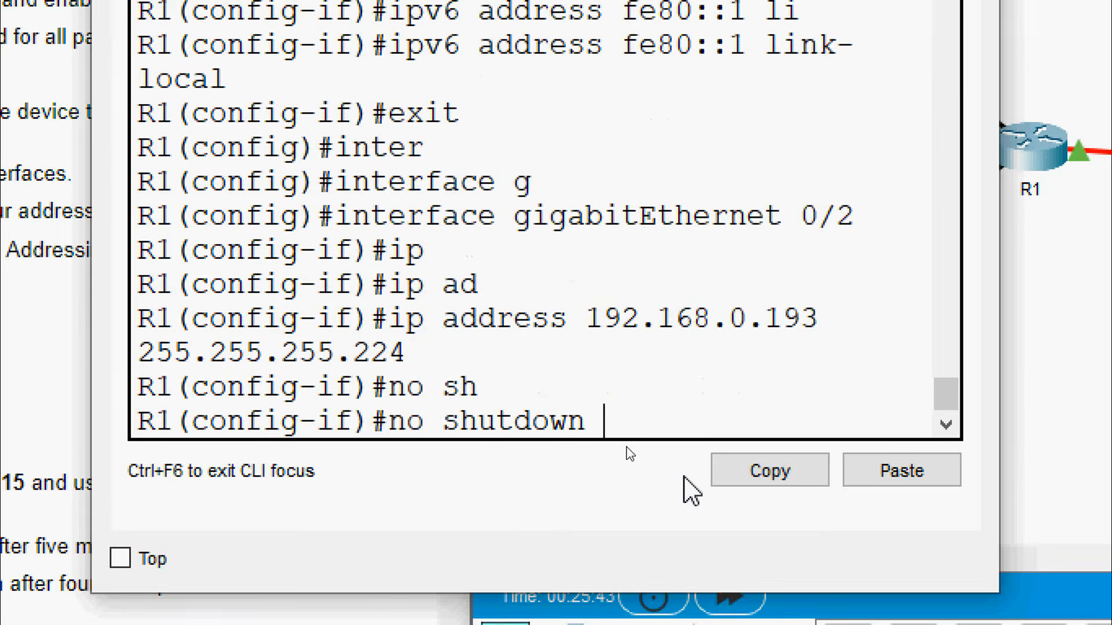
pyautogui.press('Return')
pyautogui.press('Return')
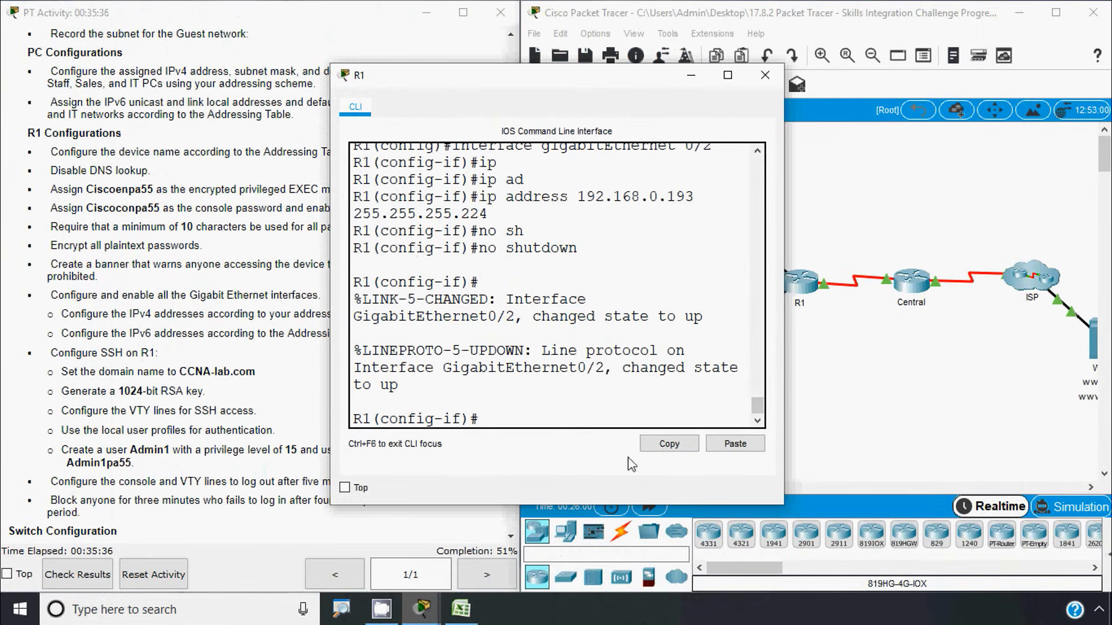
# Copy D10 from the addressing table and give G0/2 IPv6 address 2001:db8:acad:2::1/64
pyautogui.click(461, 609)
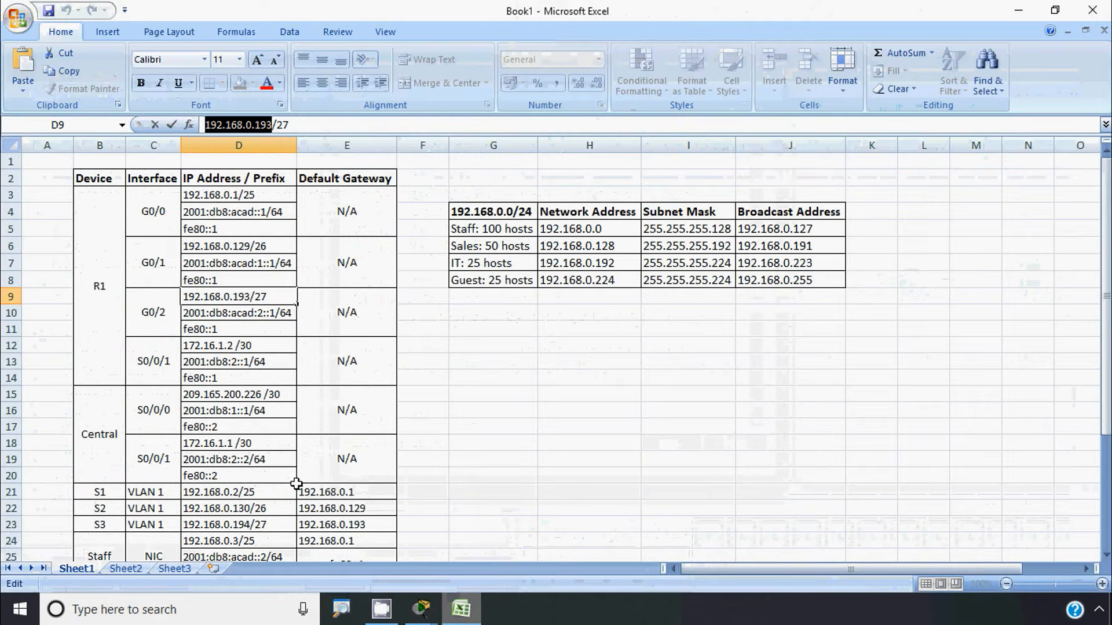
pyautogui.click(199, 316)
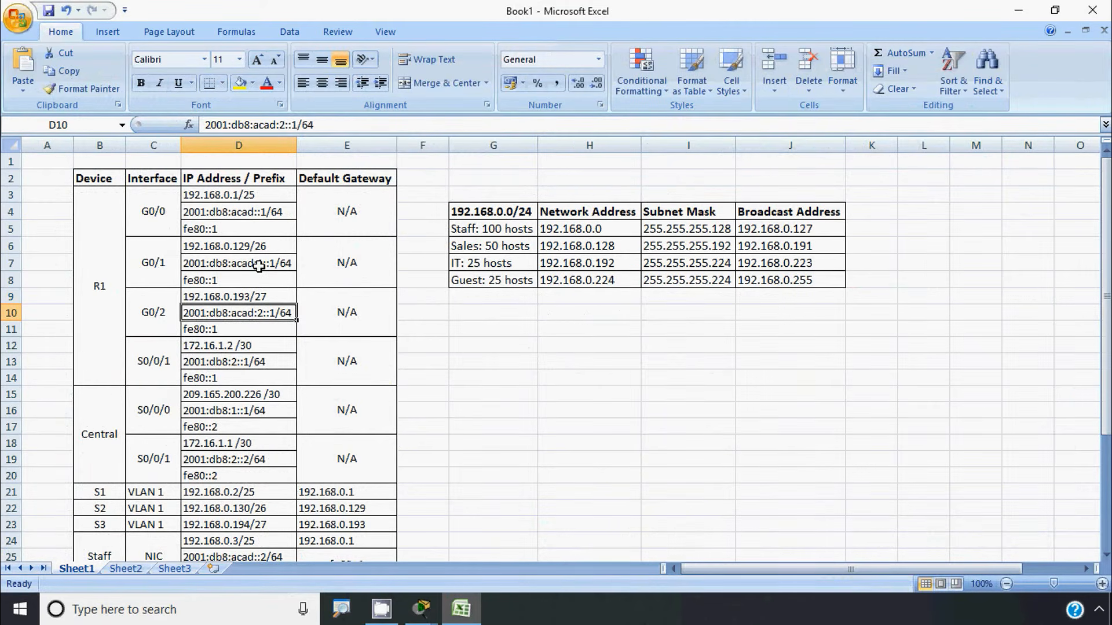
pyautogui.moveTo(314, 125); pyautogui.dragTo(197, 126)
pyautogui.hotkey('ctrl', 'c')
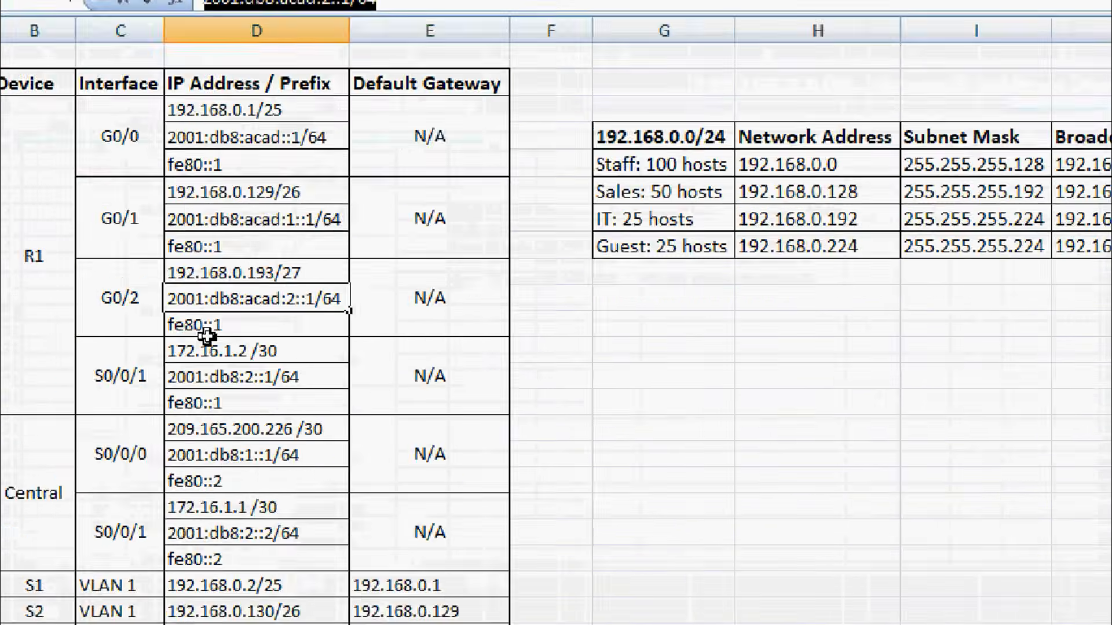
pyautogui.click(1019, 12)
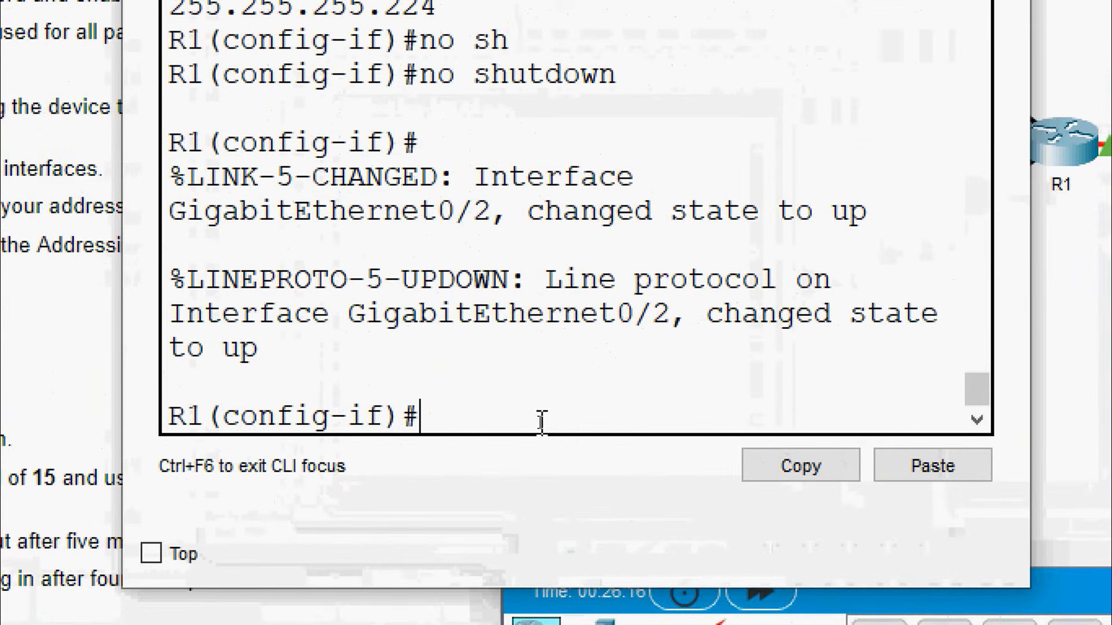
pyautogui.write('ipv')
pyautogui.press('Tab')
pyautogui.write('ad')
pyautogui.press('Tab')
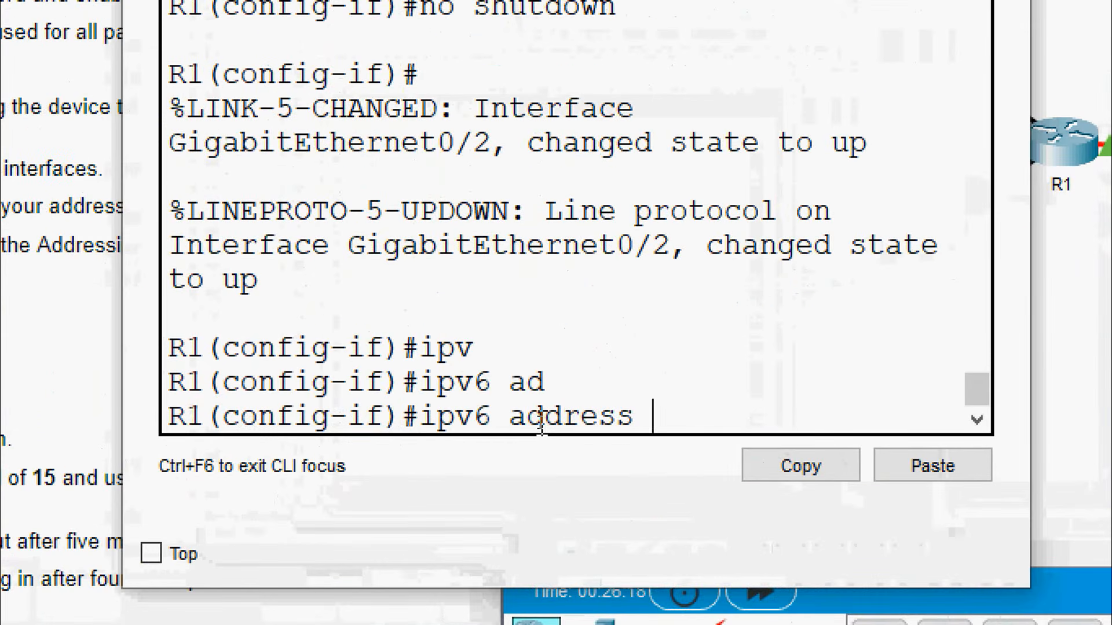
pyautogui.rightClick(681, 427)
pyautogui.click(711, 480)
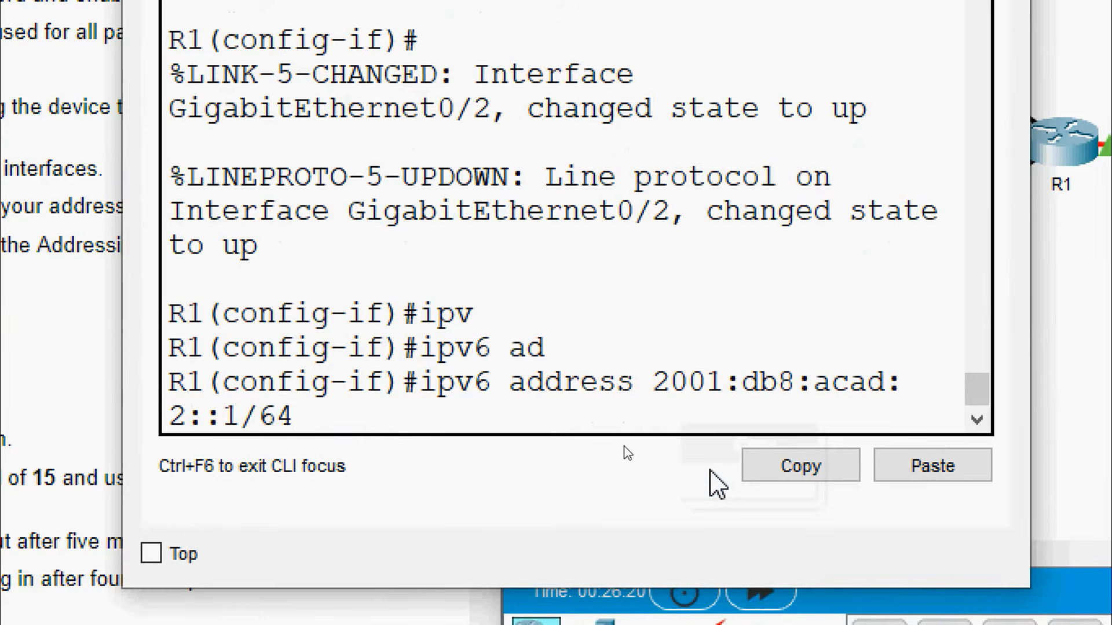
pyautogui.press('Return')
# Add link-local address fe80::1 to G0/2 with ipv6 address fe80::1 link-local
pyautogui.write('ipv')
pyautogui.press('Tab')
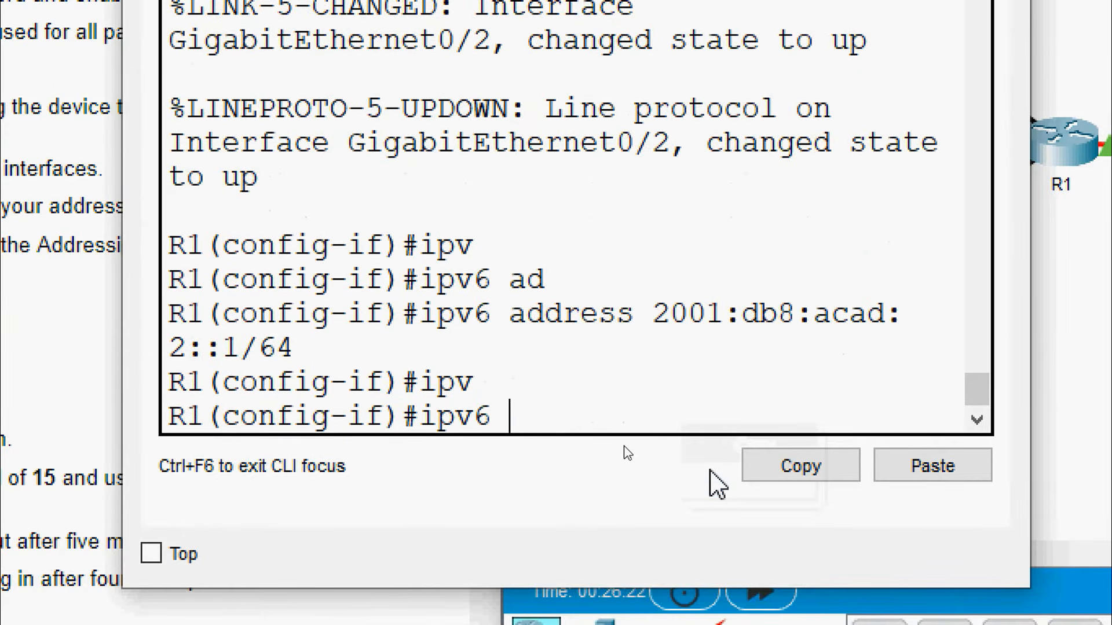
pyautogui.write('ad')
pyautogui.press('Tab')
pyautogui.write('fe80')
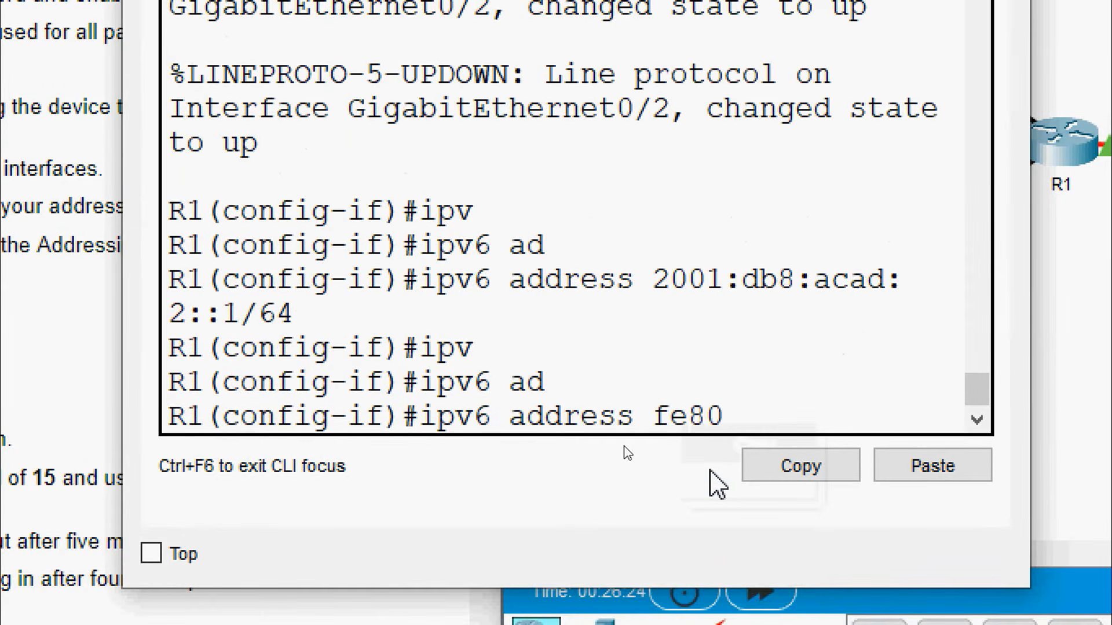
pyautogui.write('::1')
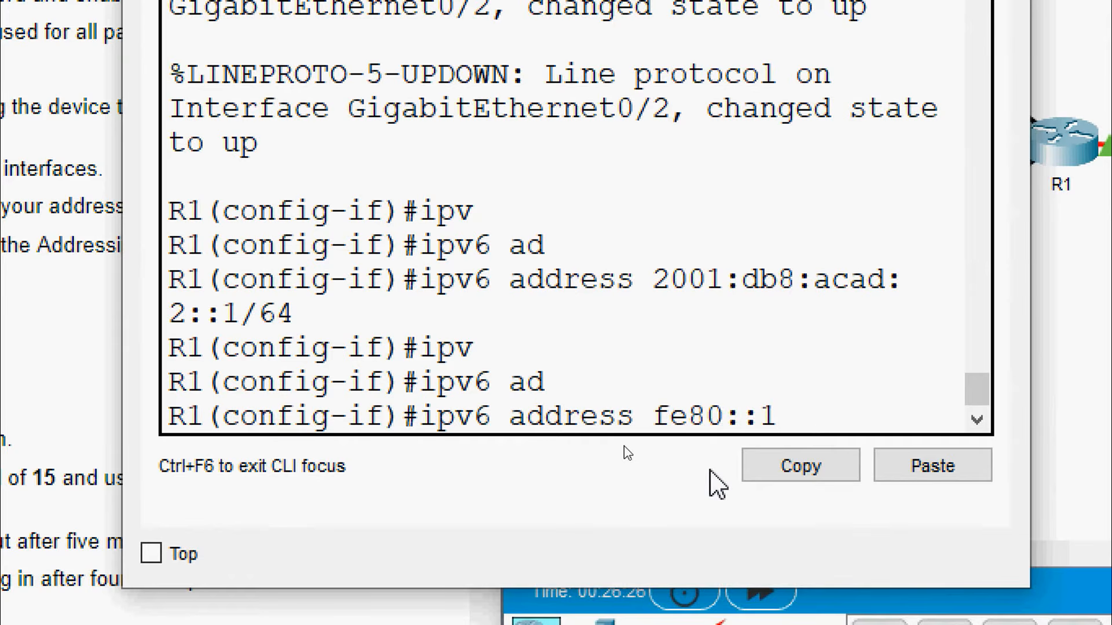
pyautogui.write(' lin')
pyautogui.press('Tab')
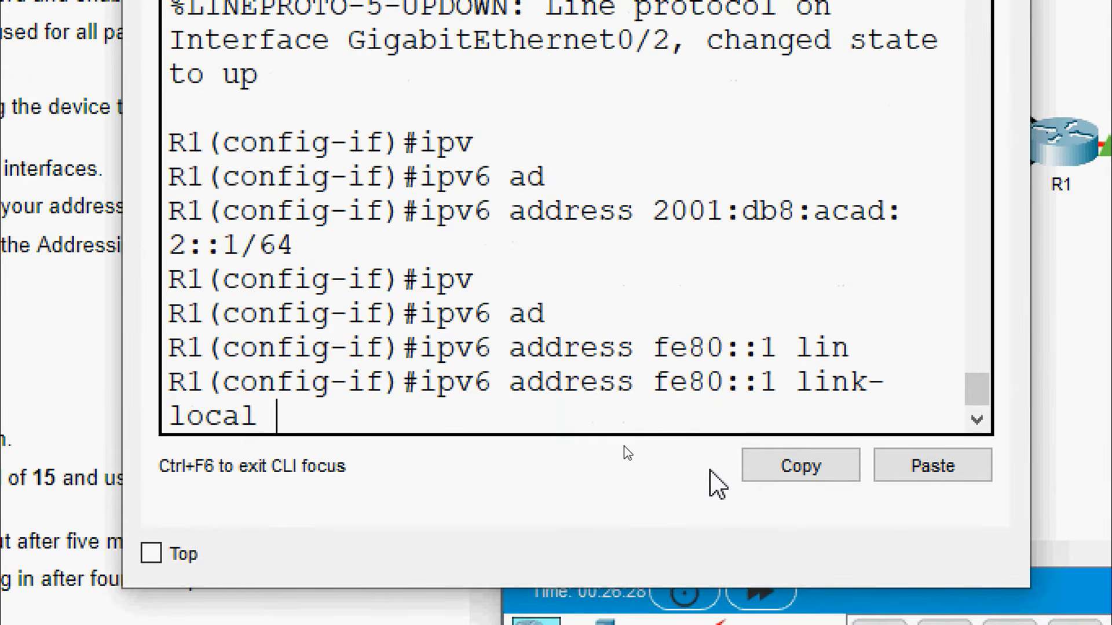
pyautogui.press('Return')
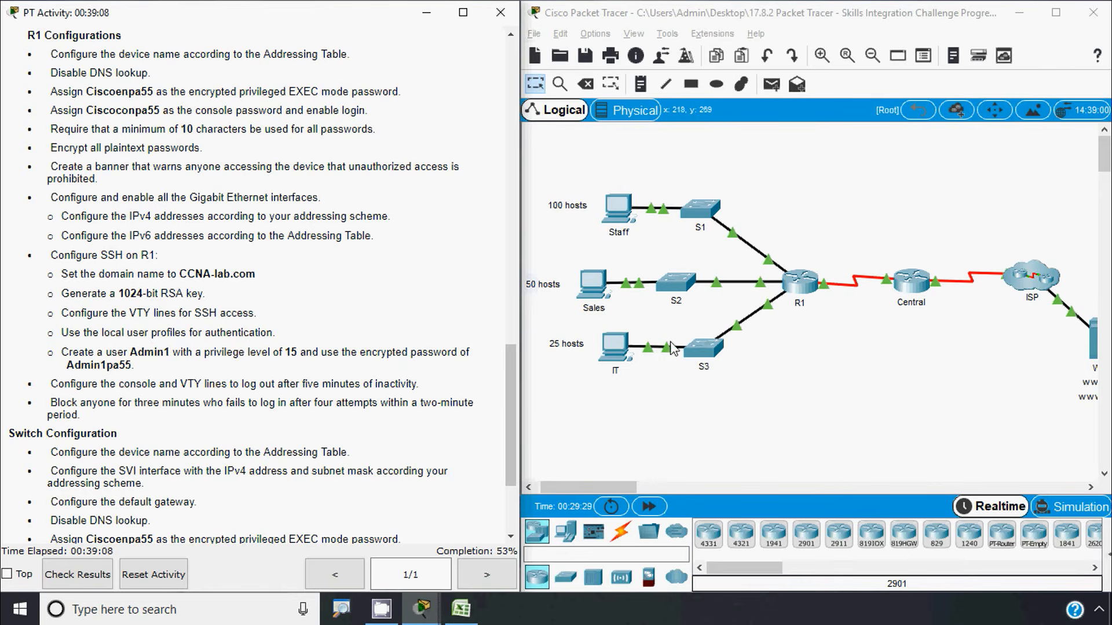
# Reopen R1's CLI, exit interface configuration, and begin typing the ip domain command
pyautogui.click(800, 282)
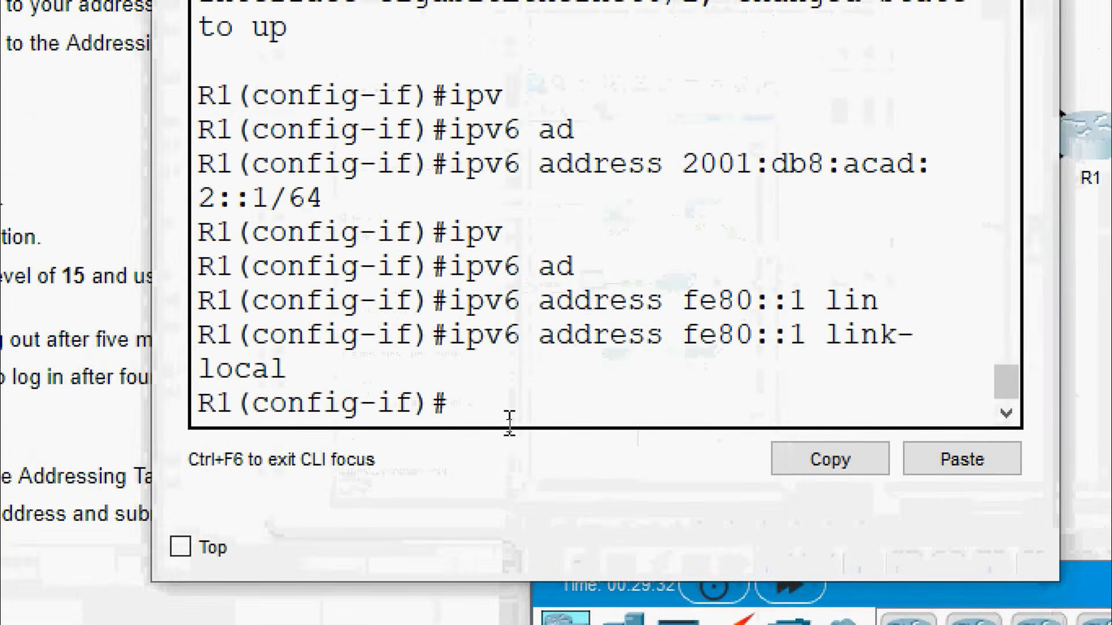
pyautogui.write('exit')
pyautogui.press('Return')
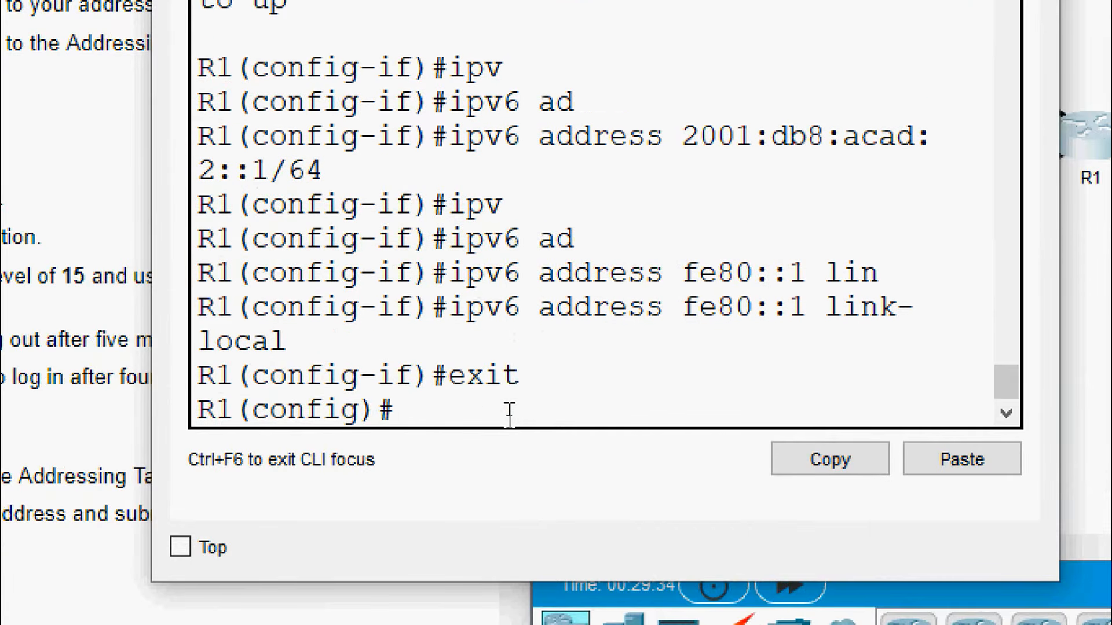
pyautogui.press('Return')
pyautogui.write('i')
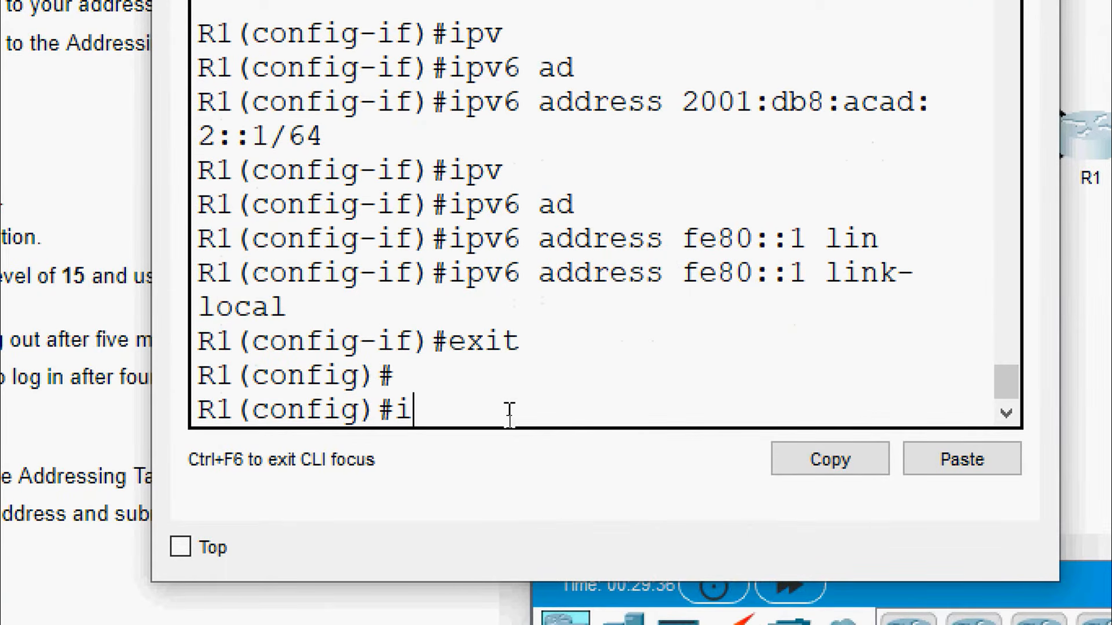
pyautogui.write('p domain')
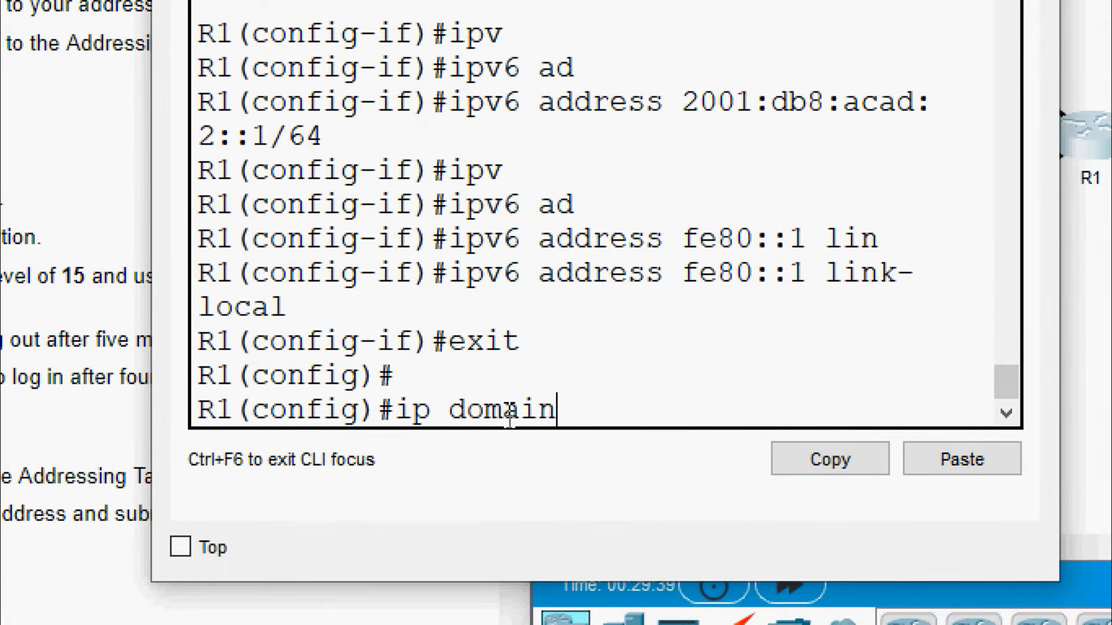
# Set R1's IP domain name to CCNA-lab.com
pyautogui.press('Tab')
pyautogui.write('-na')
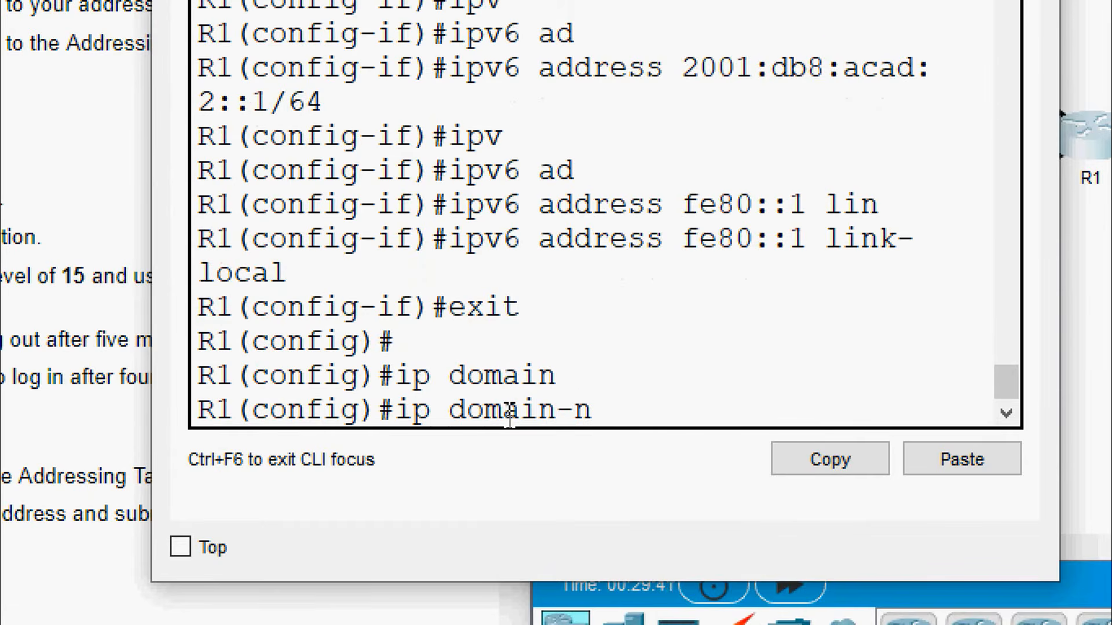
pyautogui.press('Tab')
pyautogui.write('CCNA')
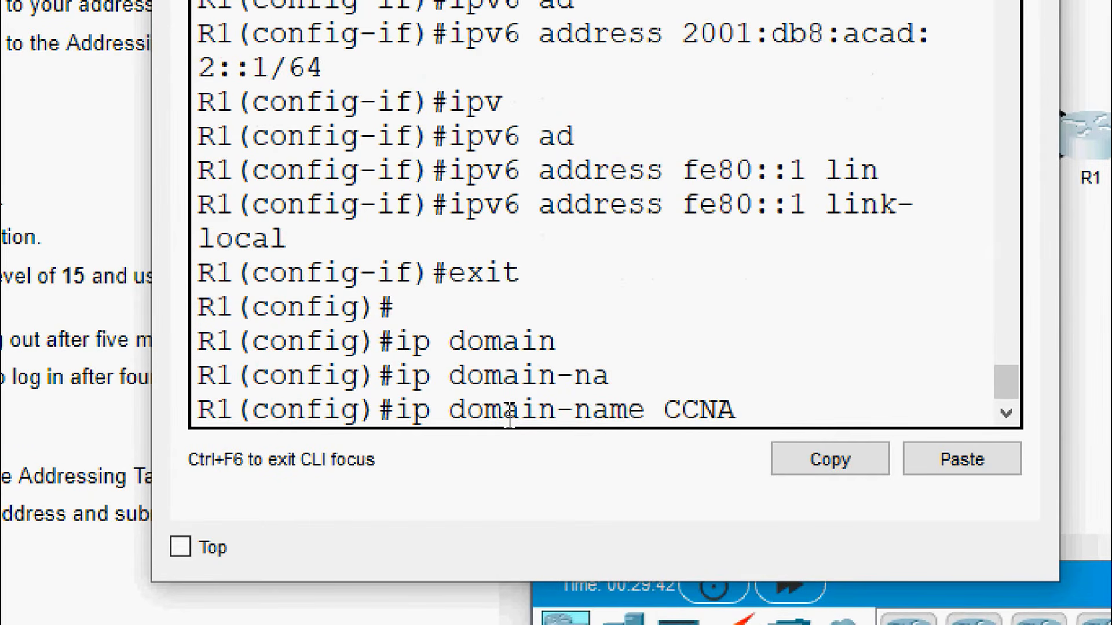
pyautogui.write('-lab.com')
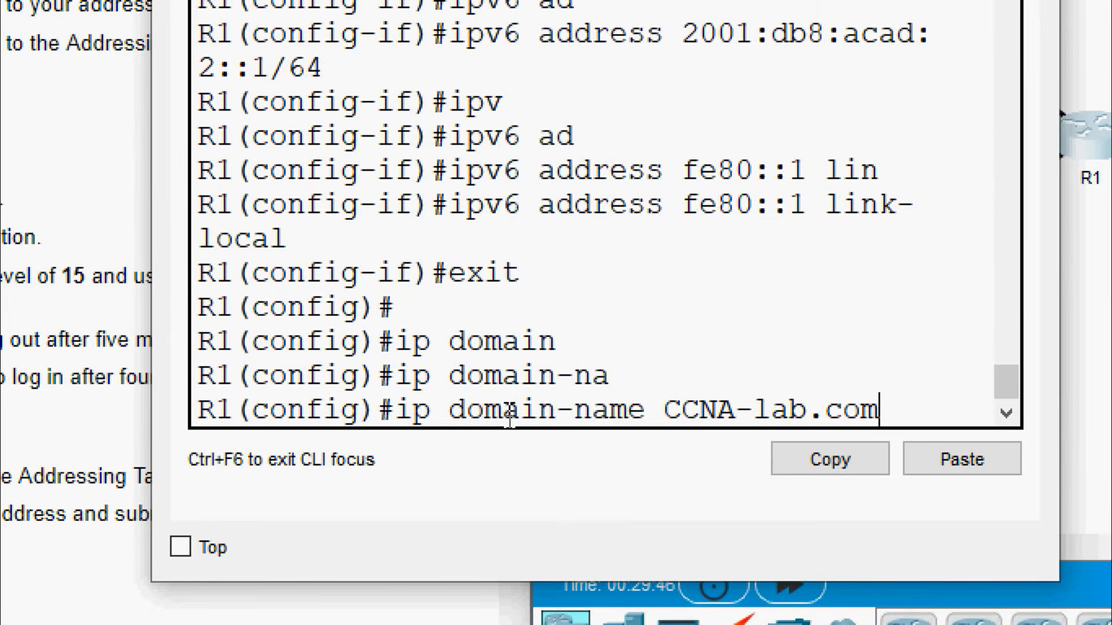
pyautogui.press('Return')
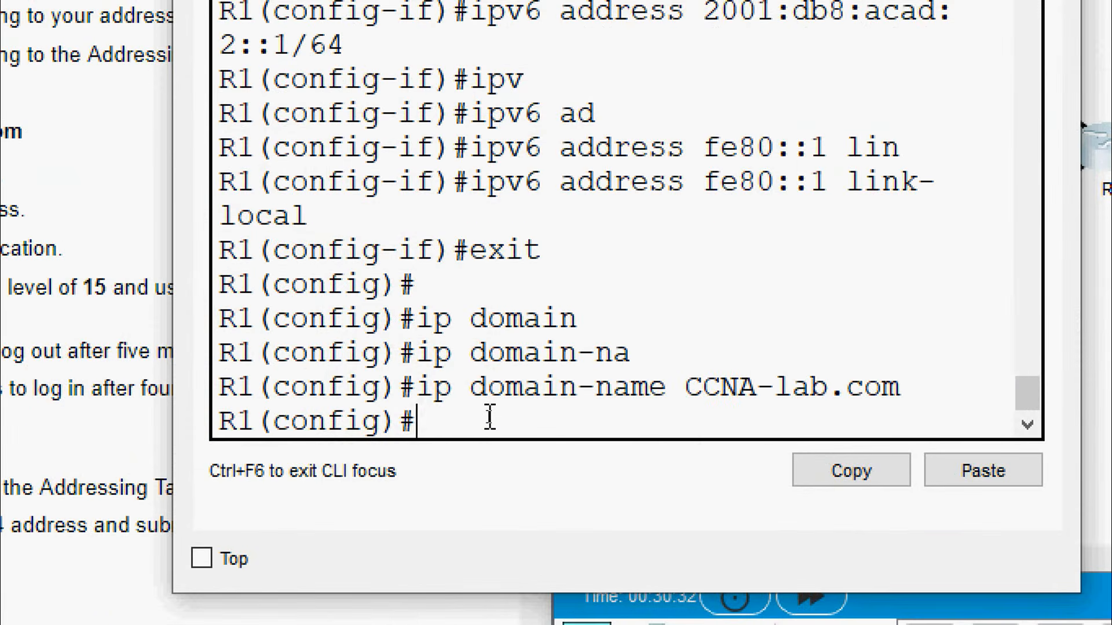
# Run crypto key generate rsa with a 1024-bit modulus
pyautogui.write('cry')
pyautogui.press('Tab')
pyautogui.write('ke')
pyautogui.press('Tab')
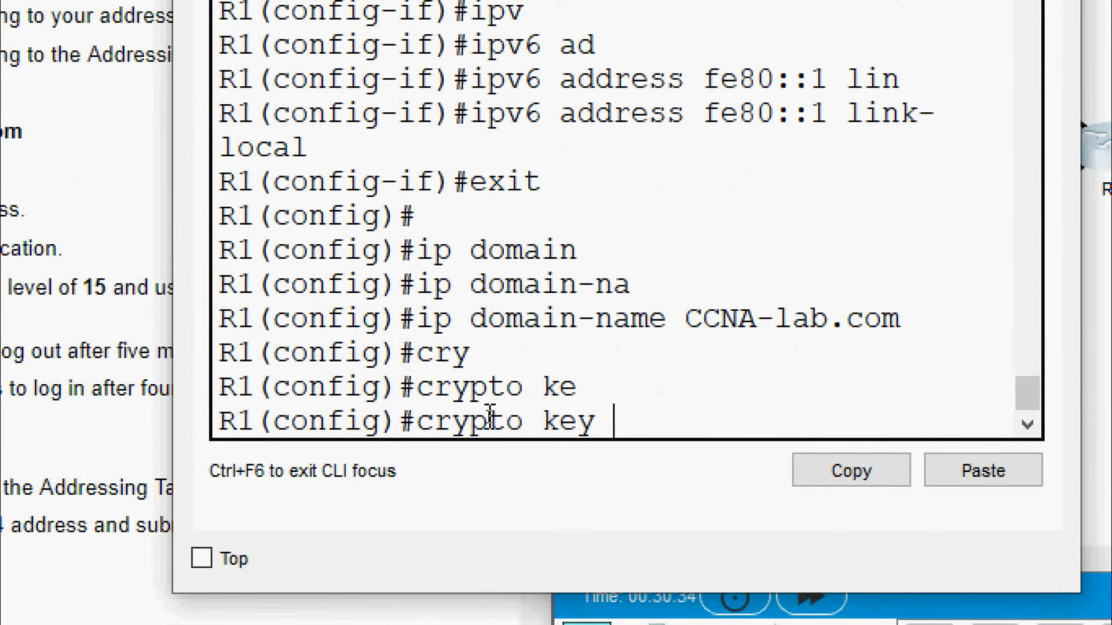
pyautogui.write('g')
pyautogui.press('Tab')
pyautogui.write('r')
pyautogui.press('Tab')
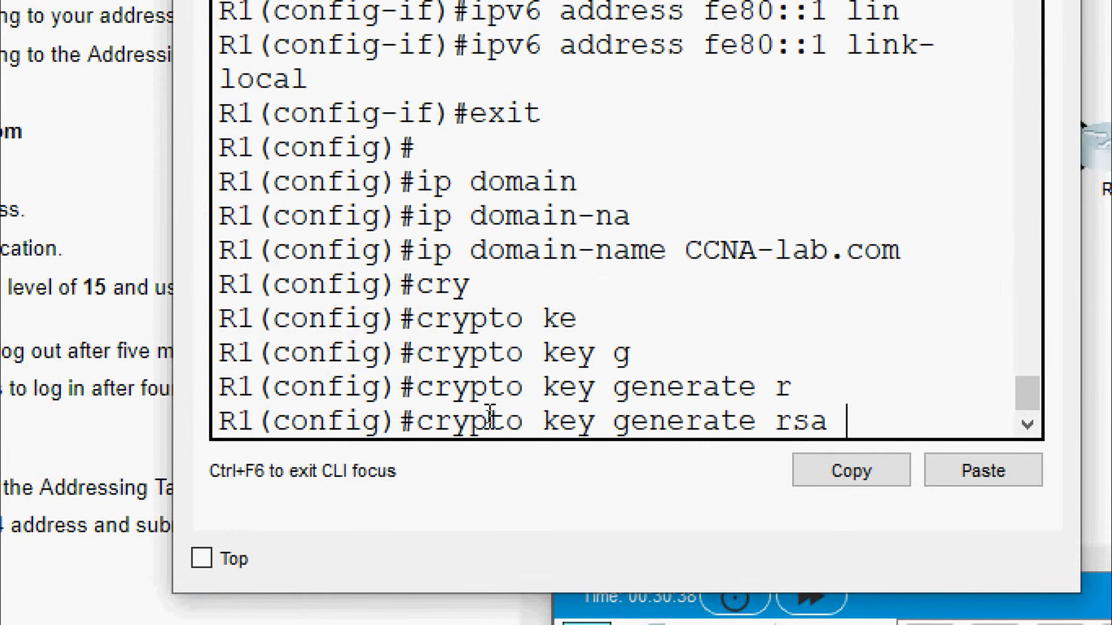
pyautogui.press('Return')
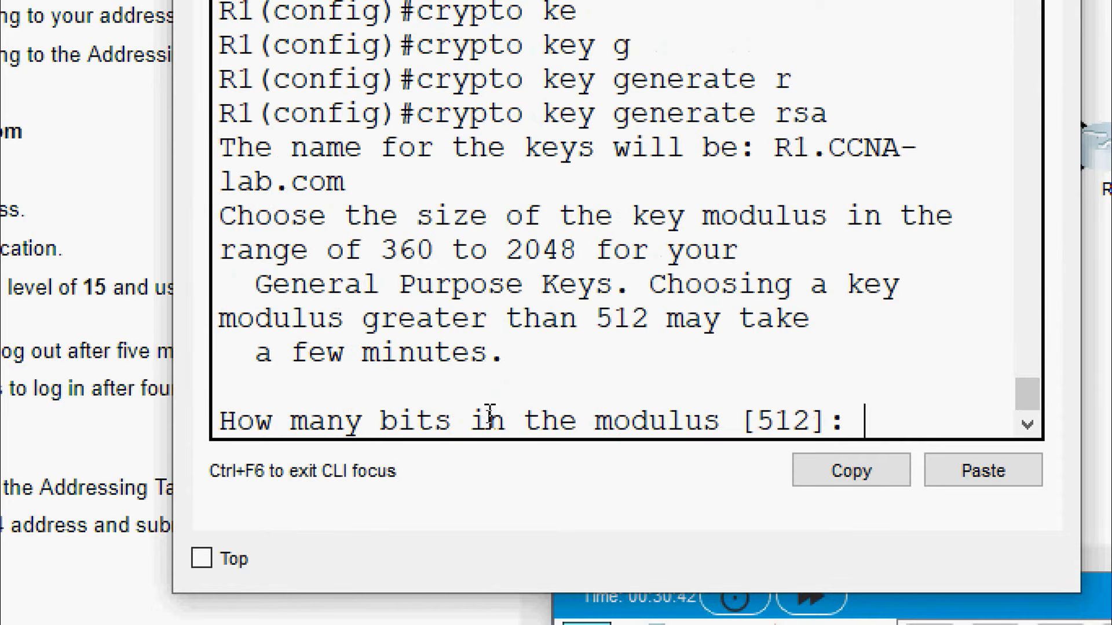
pyautogui.write('1024')
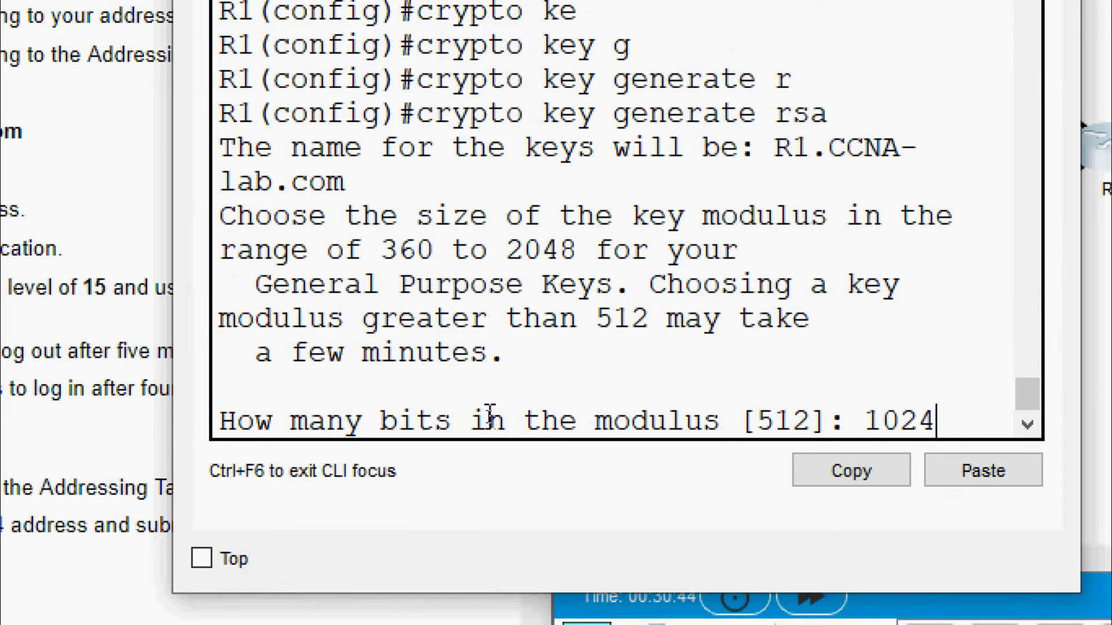
pyautogui.press('Return')
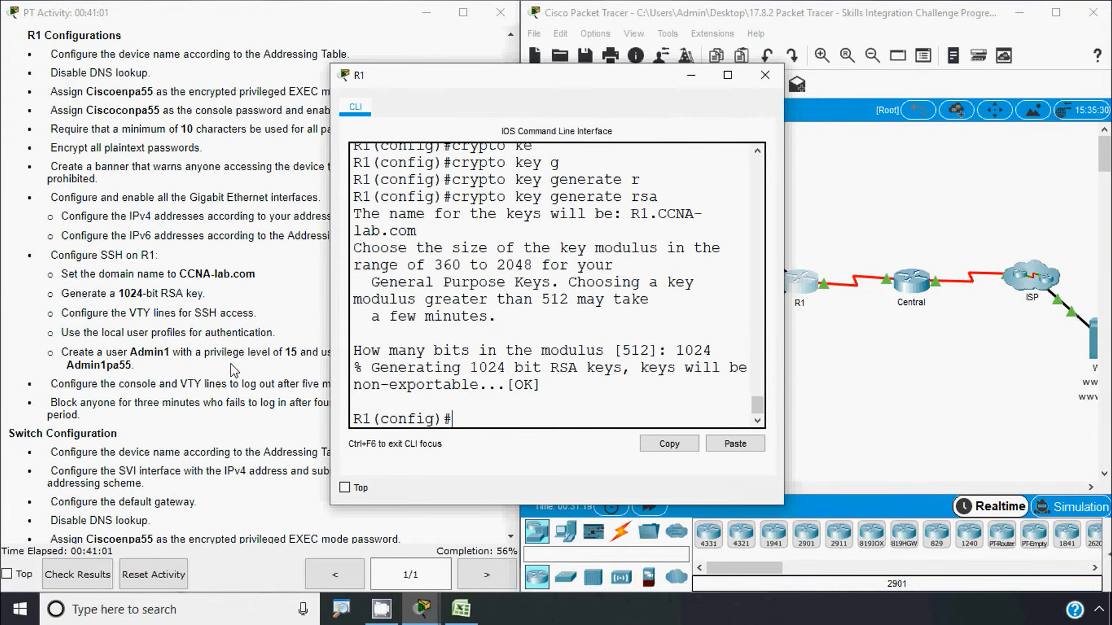
# Start a username Admin1 secret command, pasting Admin1 from the activity instructions
pyautogui.click(214, 371)
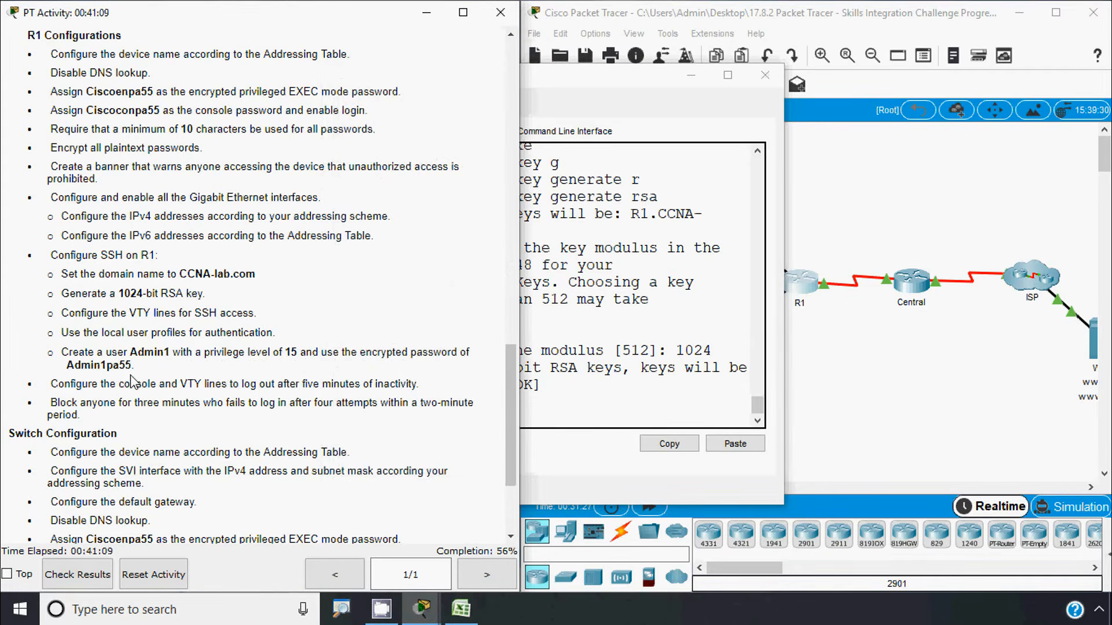
pyautogui.doubleClick(139, 355)
pyautogui.hotkey('ctrl', 'c')
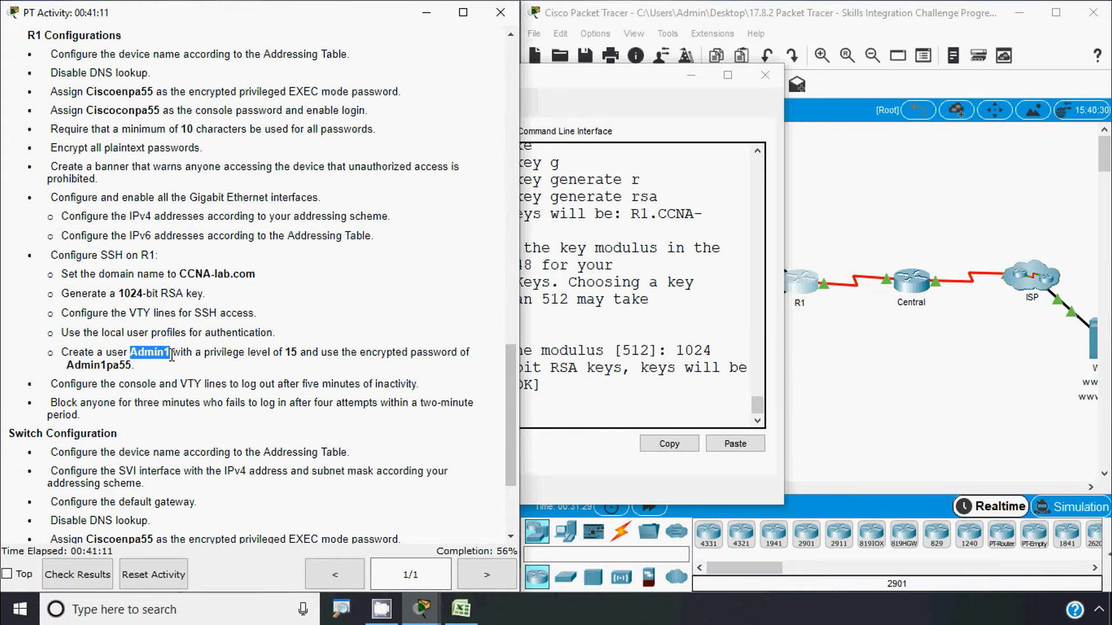
pyautogui.click(554, 395)
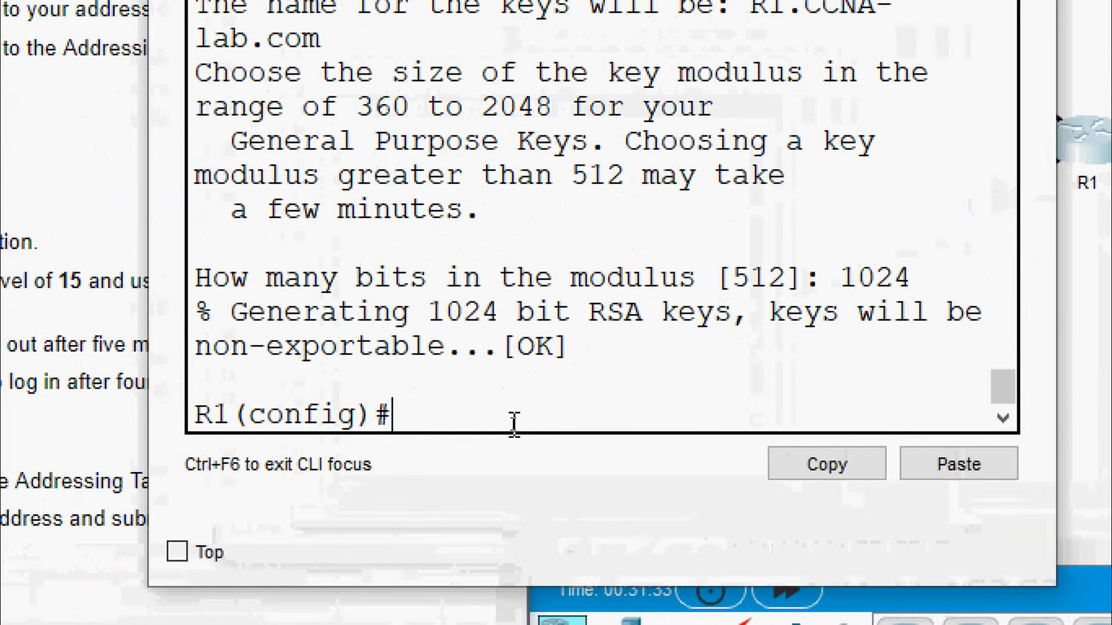
pyautogui.write('username')
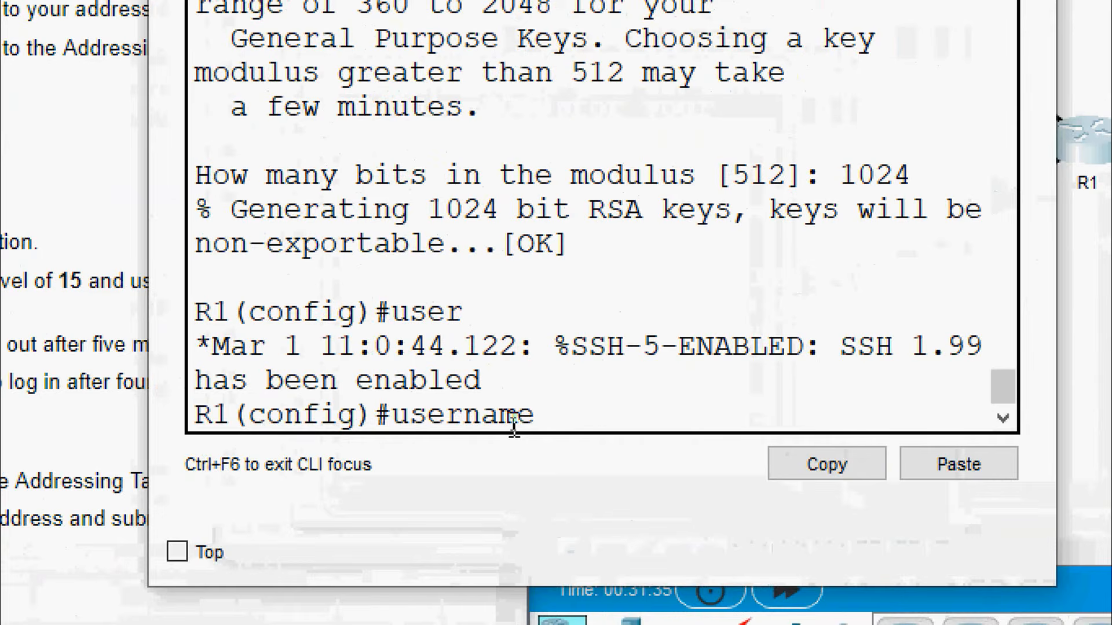
pyautogui.rightClick(566, 442)
pyautogui.click(625, 469)
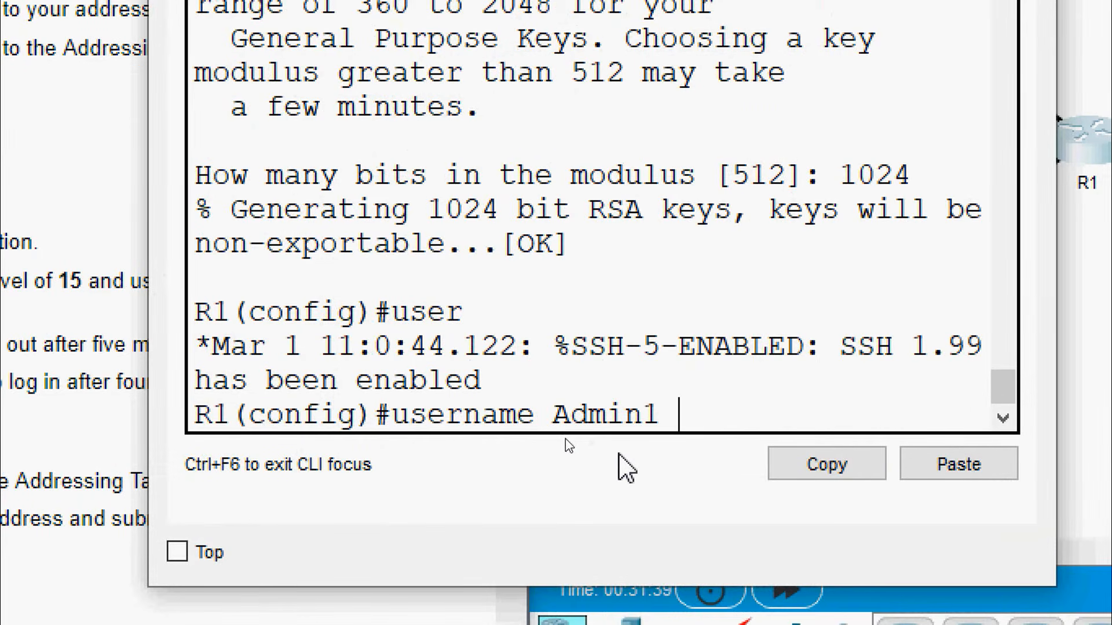
pyautogui.write('se')
pyautogui.press('Tab')
# Choose secret type 5 and paste the instructions' password to create the Admin1 user
pyautogui.write('?')
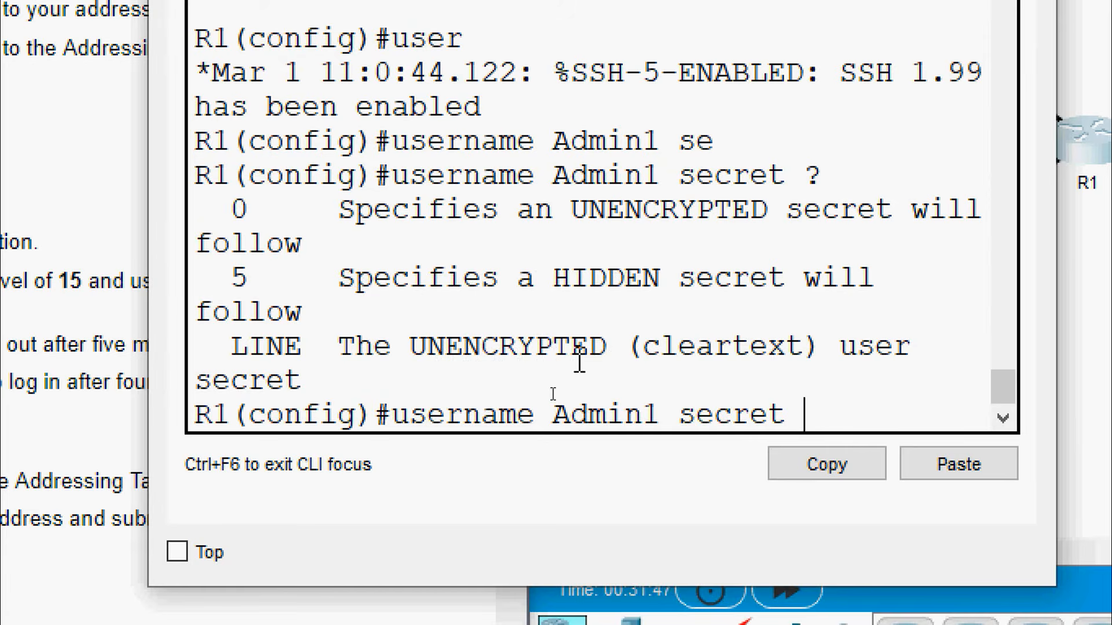
pyautogui.write('5')
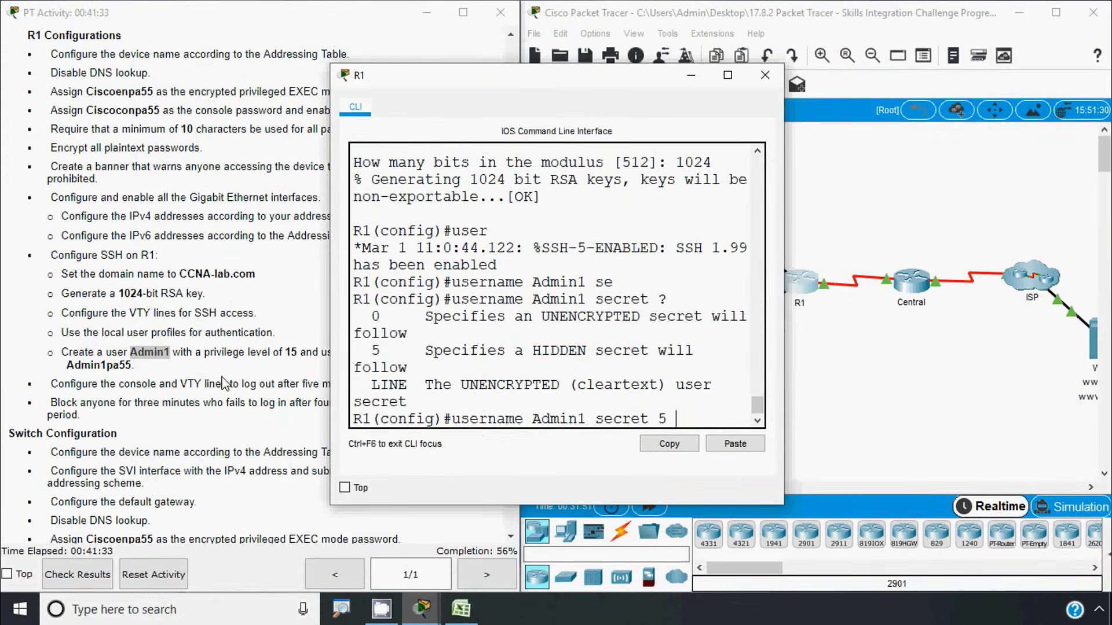
pyautogui.moveTo(68, 365); pyautogui.dragTo(127, 368)
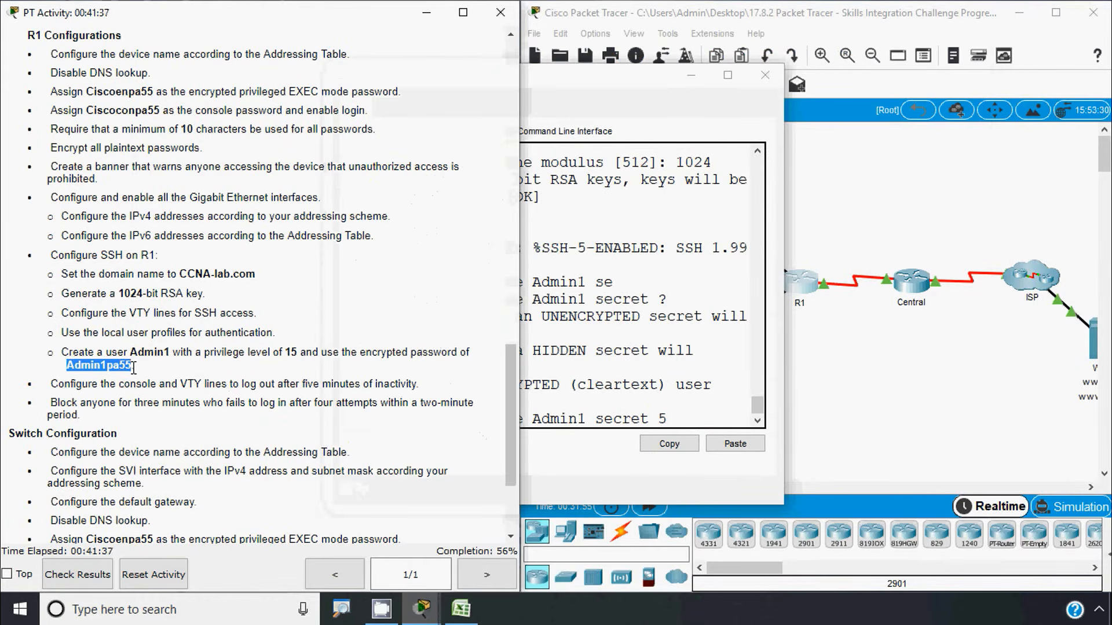
pyautogui.click(572, 390)
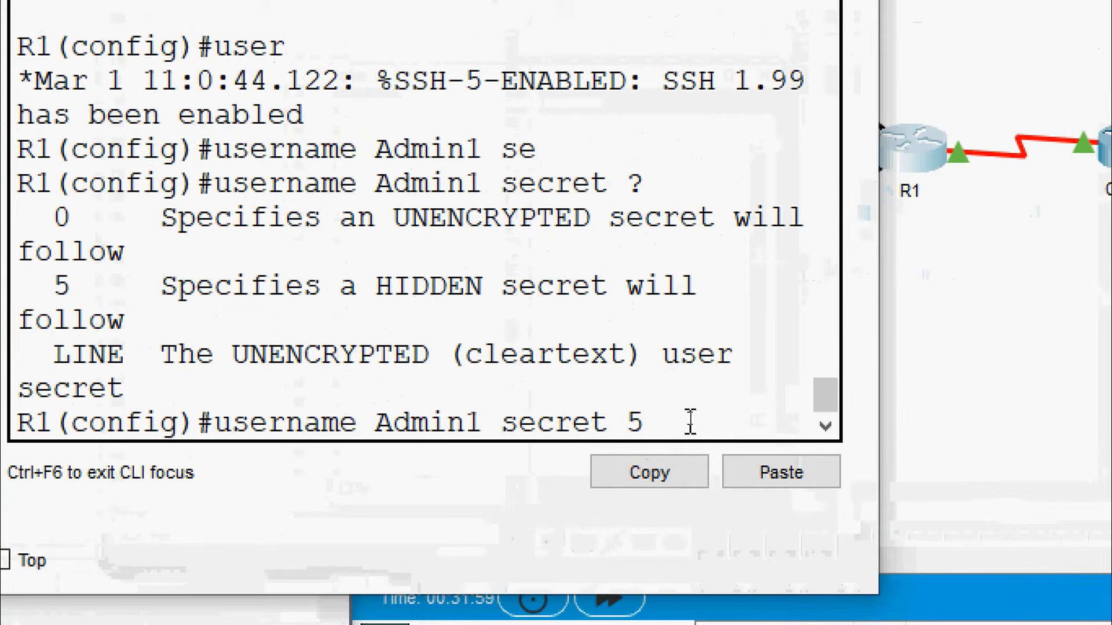
pyautogui.rightClick(690, 418)
pyautogui.click(731, 474)
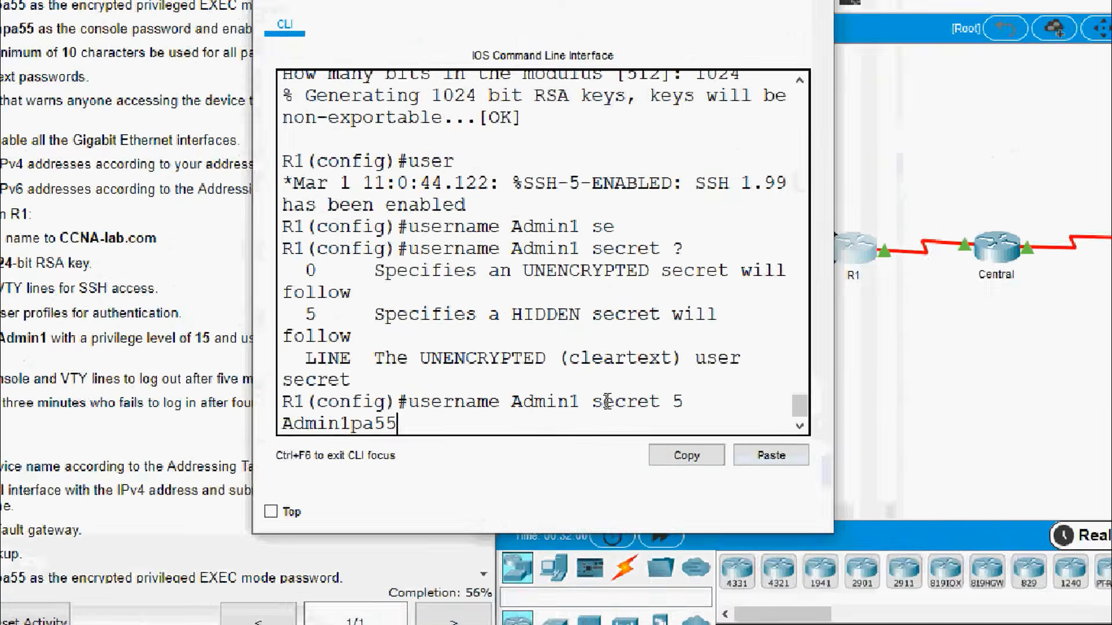
pyautogui.press('Return')
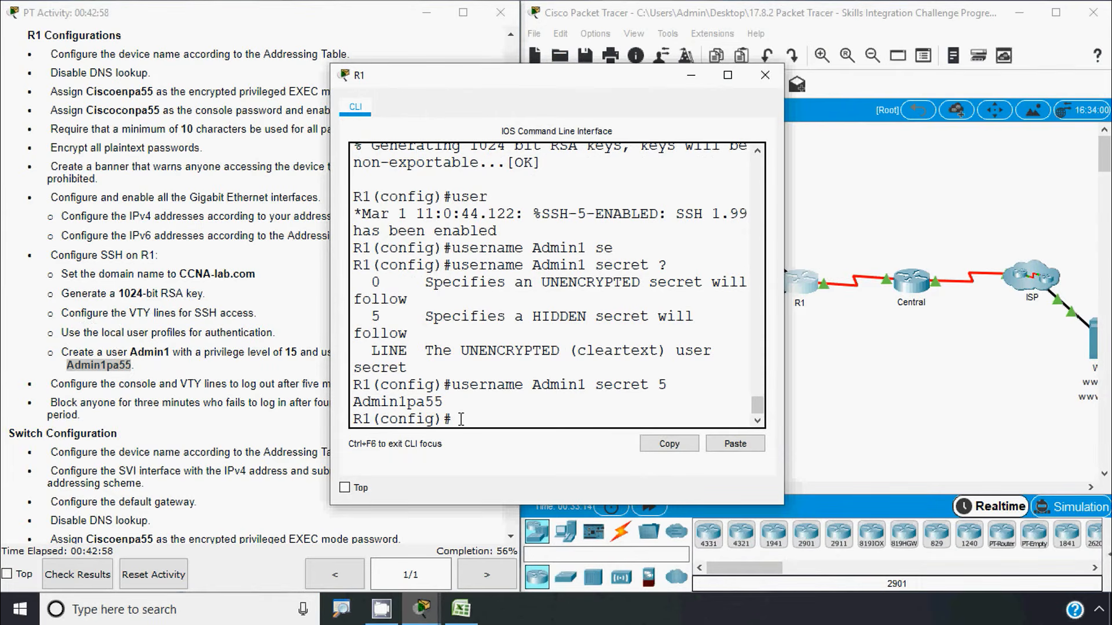
# Enter line vty 0 15 and allow only SSH with transport input ssh
pyautogui.write('line')
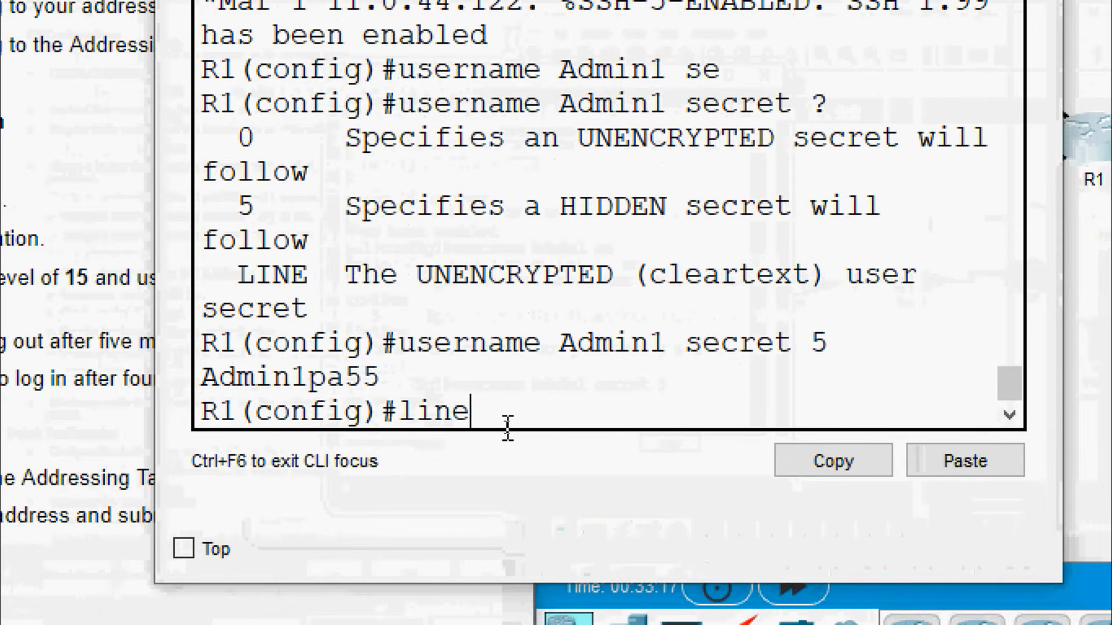
pyautogui.press('Tab')
pyautogui.write('vt')
pyautogui.press('Tab')
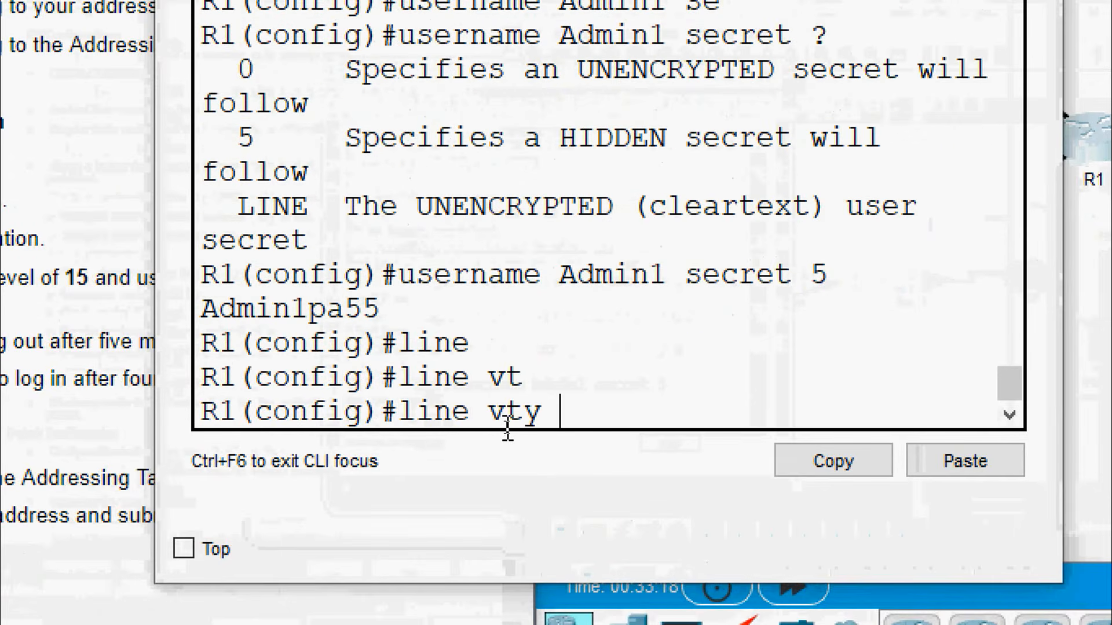
pyautogui.write('0 ')
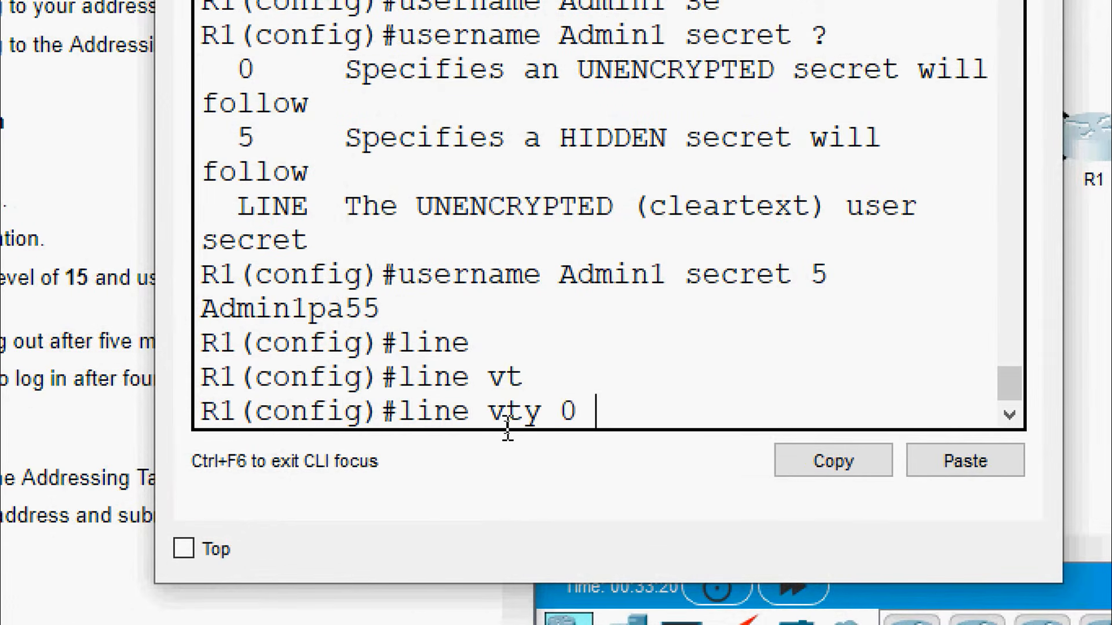
pyautogui.write('15')
pyautogui.press('Return')
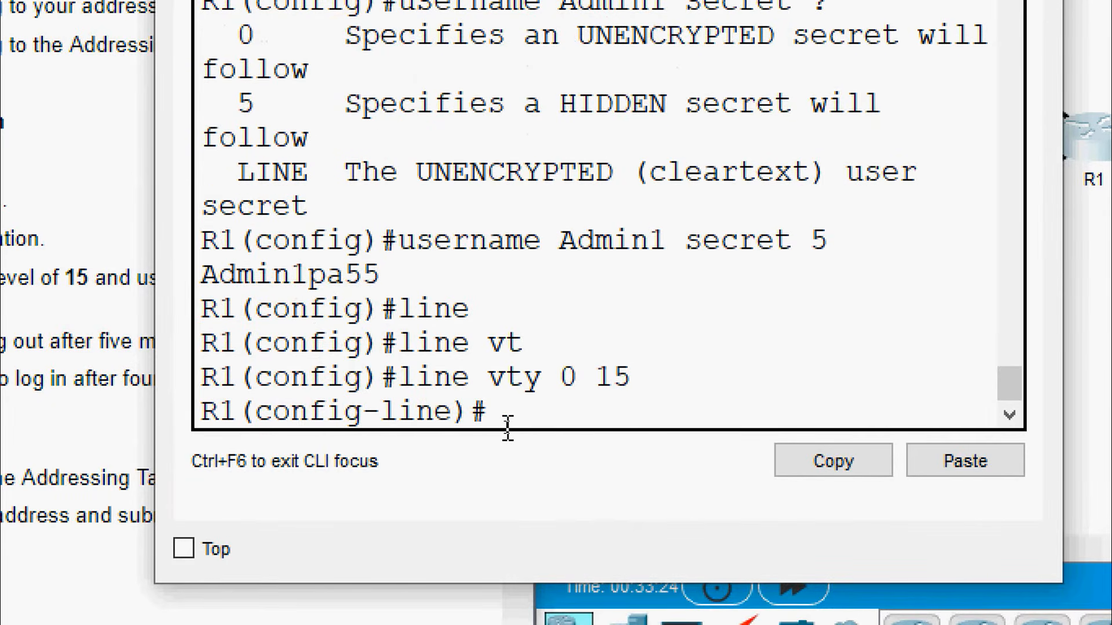
pyautogui.write('tr')
pyautogui.press('Tab')
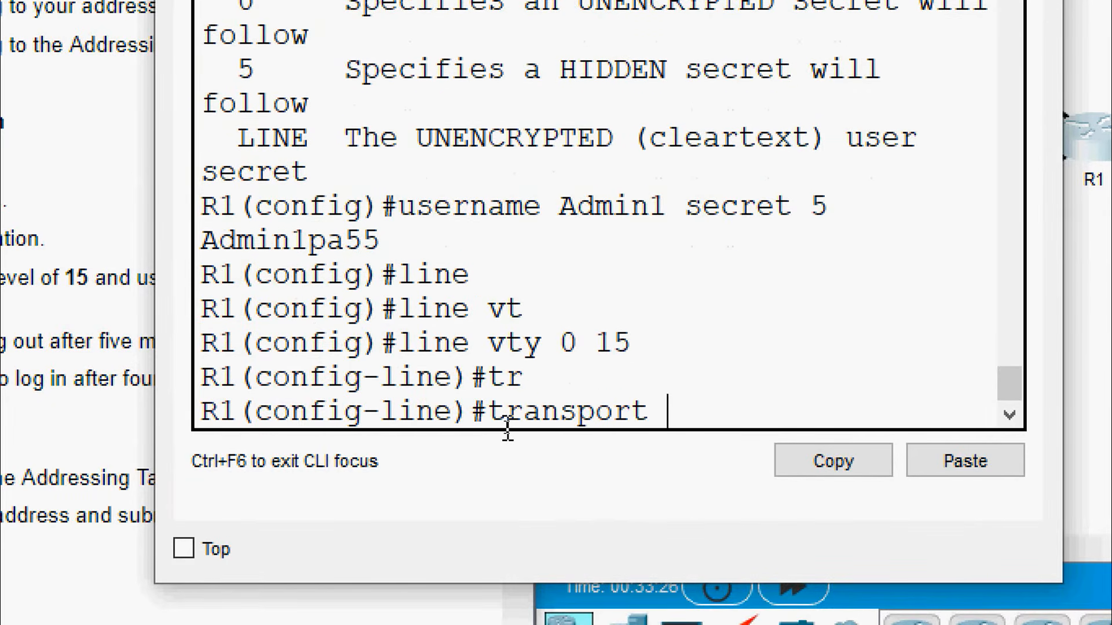
pyautogui.write('in')
pyautogui.press('Tab')
pyautogui.write('ss')
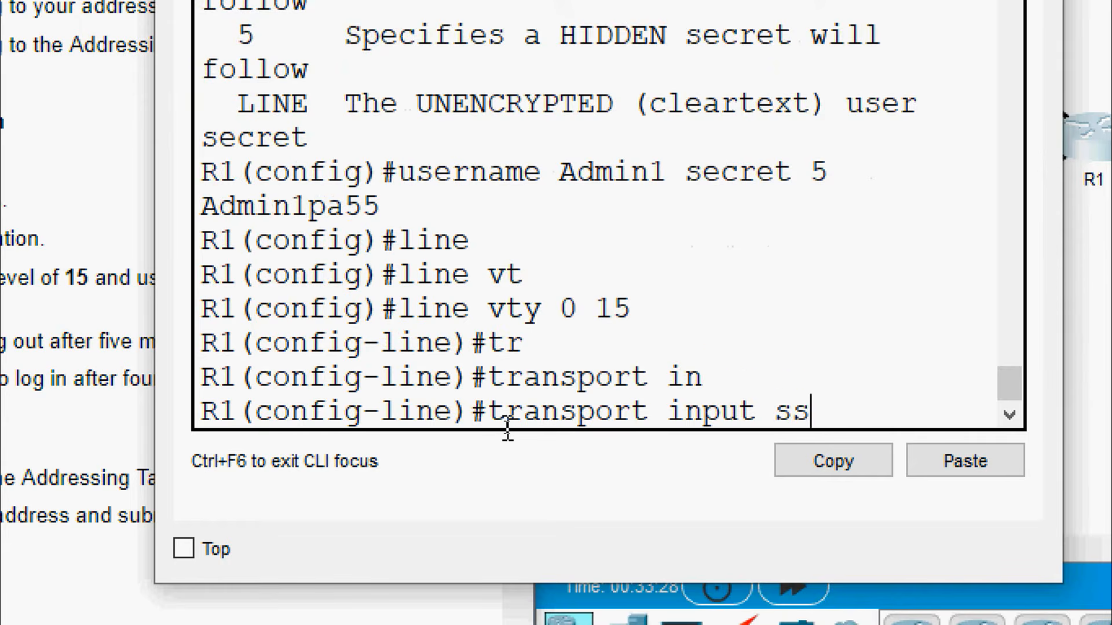
pyautogui.press('Tab')
pyautogui.press('Return')
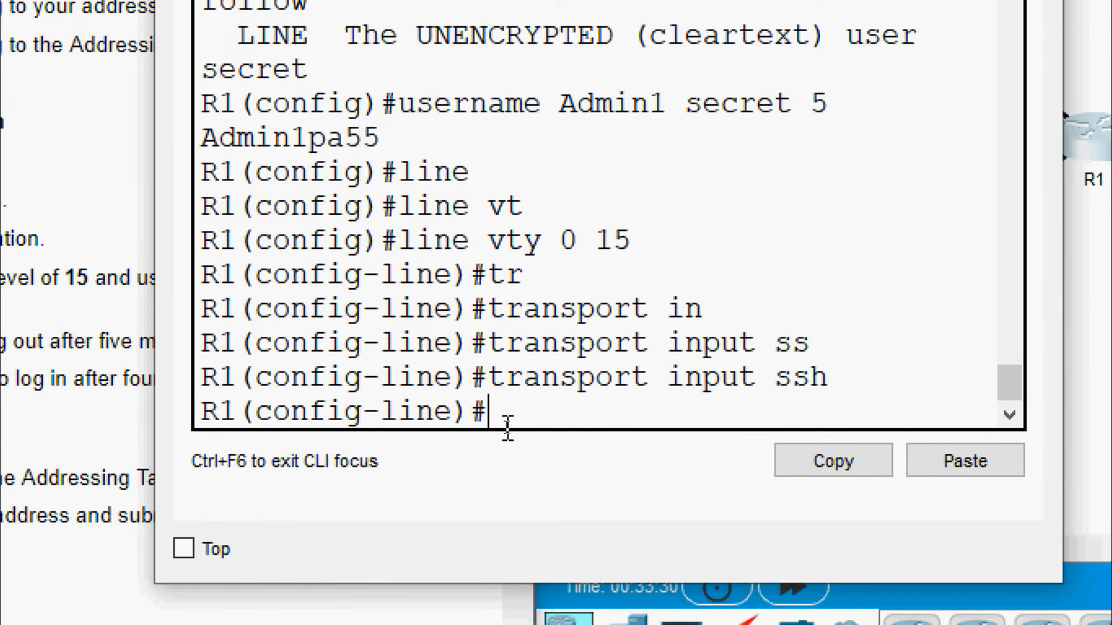
# Apply login local on the VTY lines
pyautogui.write('login')
pyautogui.press('Tab')
pyautogui.write('loca')
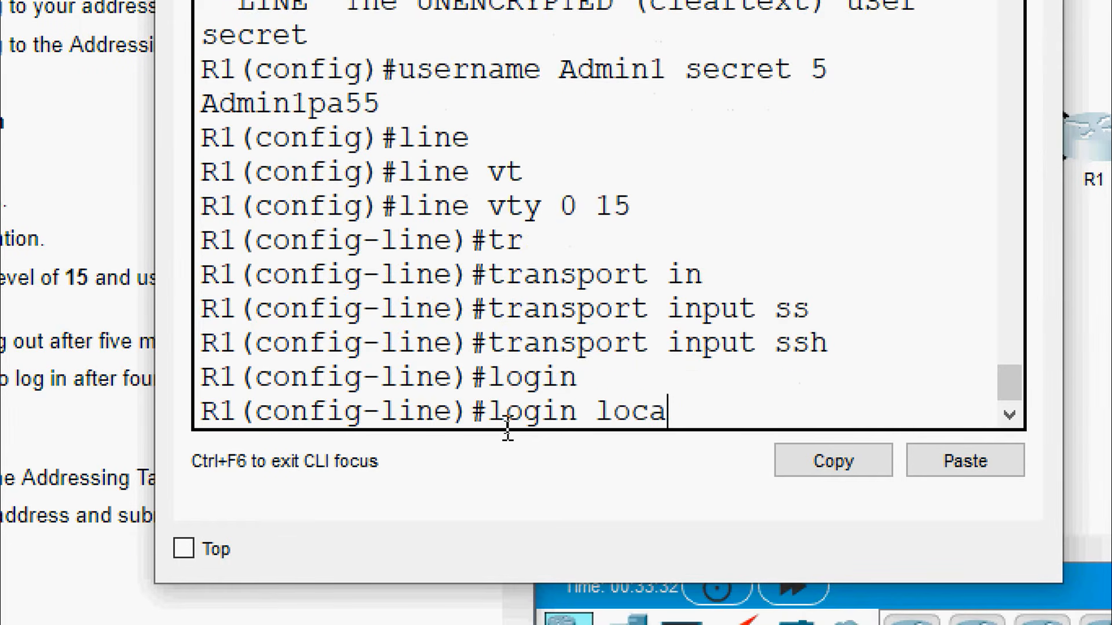
pyautogui.press('Tab')
pyautogui.press('Return')
pyautogui.press('Return')
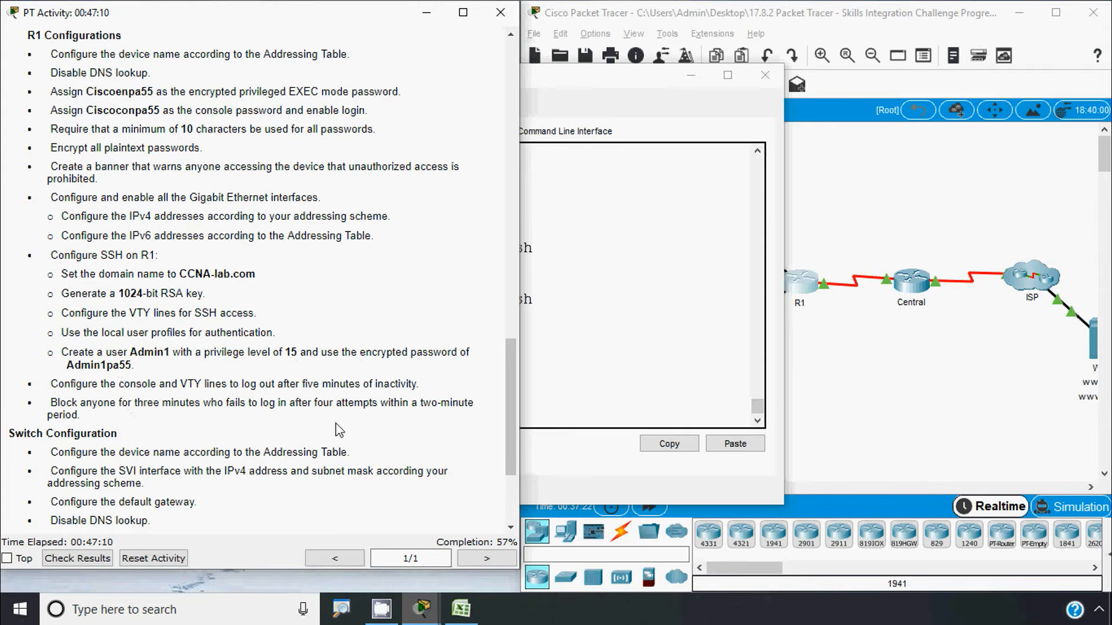
# Reopen R1's CLI, copy Admin1 from the instructions, and return to global configuration with conf t
pyautogui.click(831, 403)
pyautogui.click(800, 292)
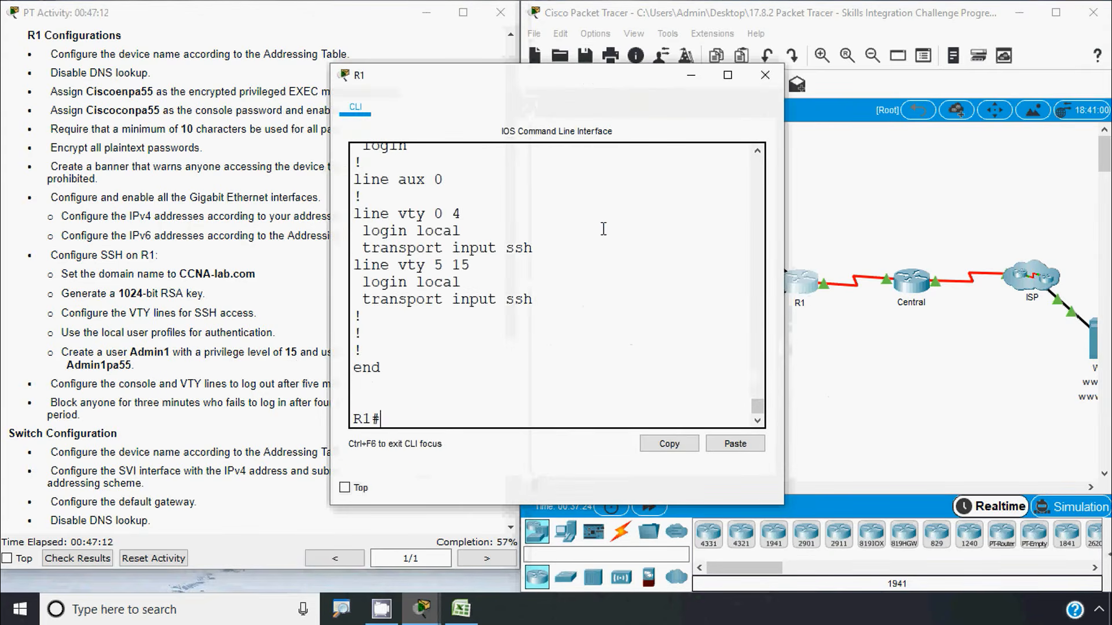
pyautogui.moveTo(492, 72); pyautogui.dragTo(683, 67)
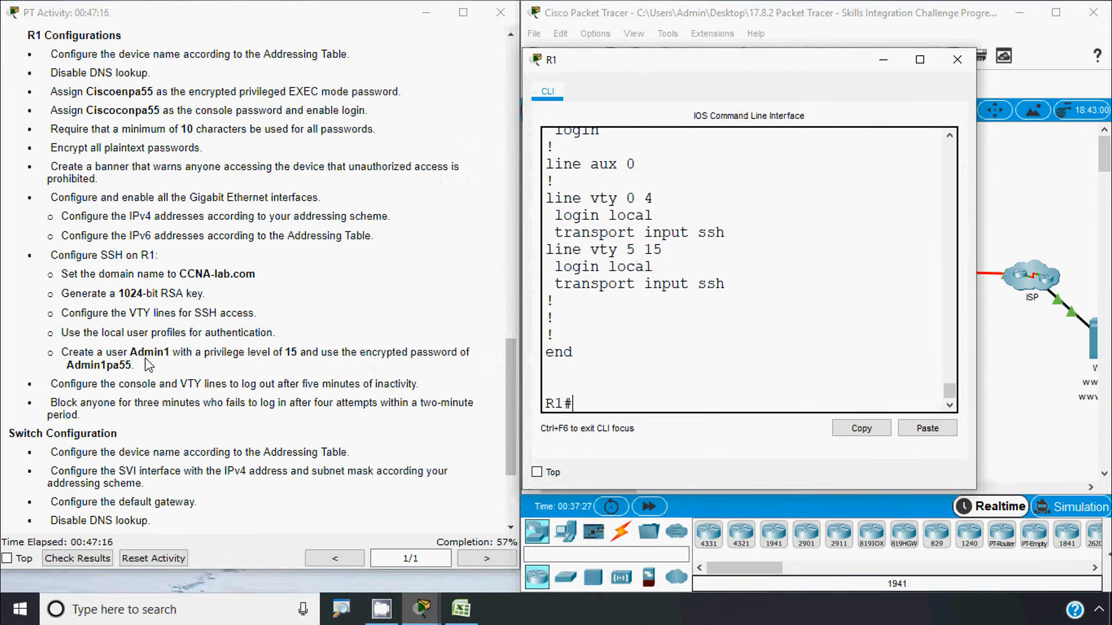
pyautogui.moveTo(131, 352); pyautogui.dragTo(169, 354)
pyautogui.hotkey('ctrl', 'c')
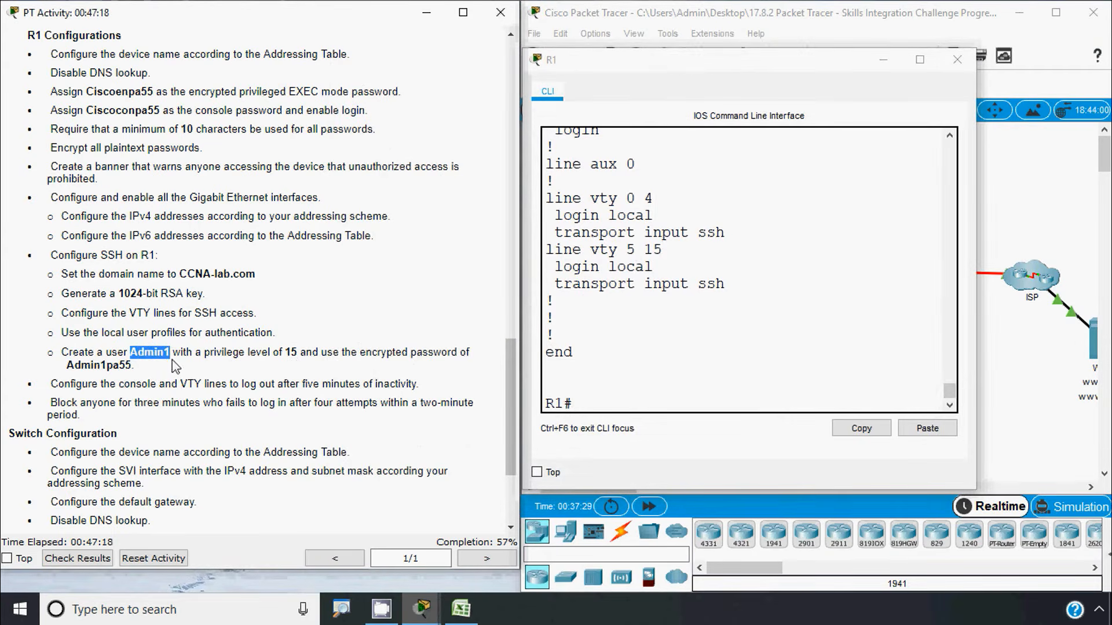
pyautogui.click(591, 407)
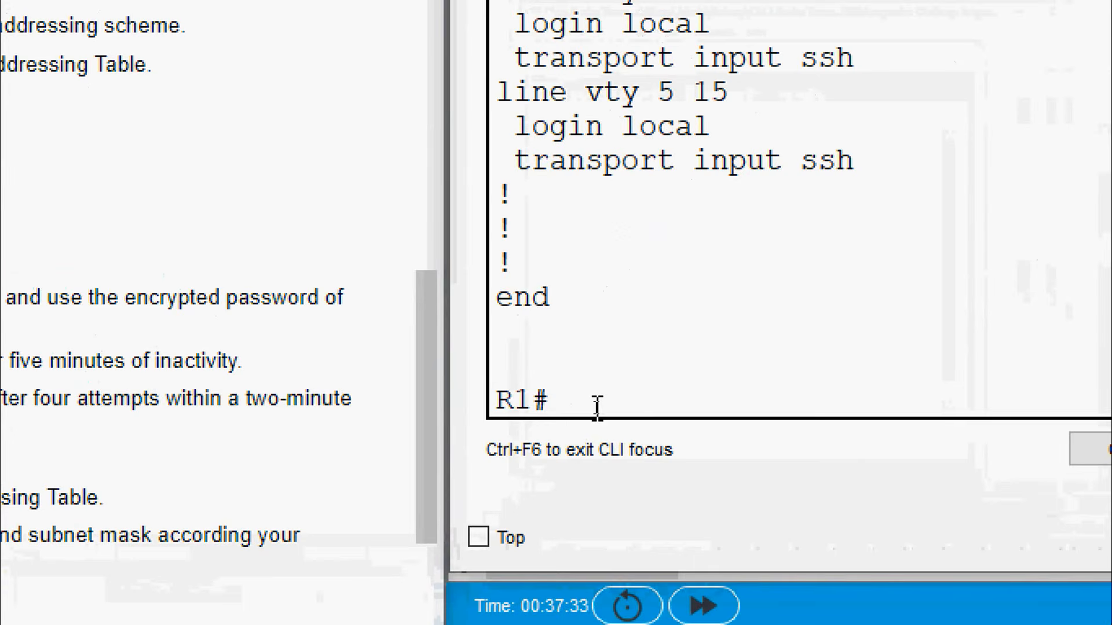
pyautogui.write('user')
pyautogui.press('Tab')
pyautogui.press('BackSpace')
pyautogui.press('BackSpace')
pyautogui.press('BackSpace')
pyautogui.press('BackSpace')
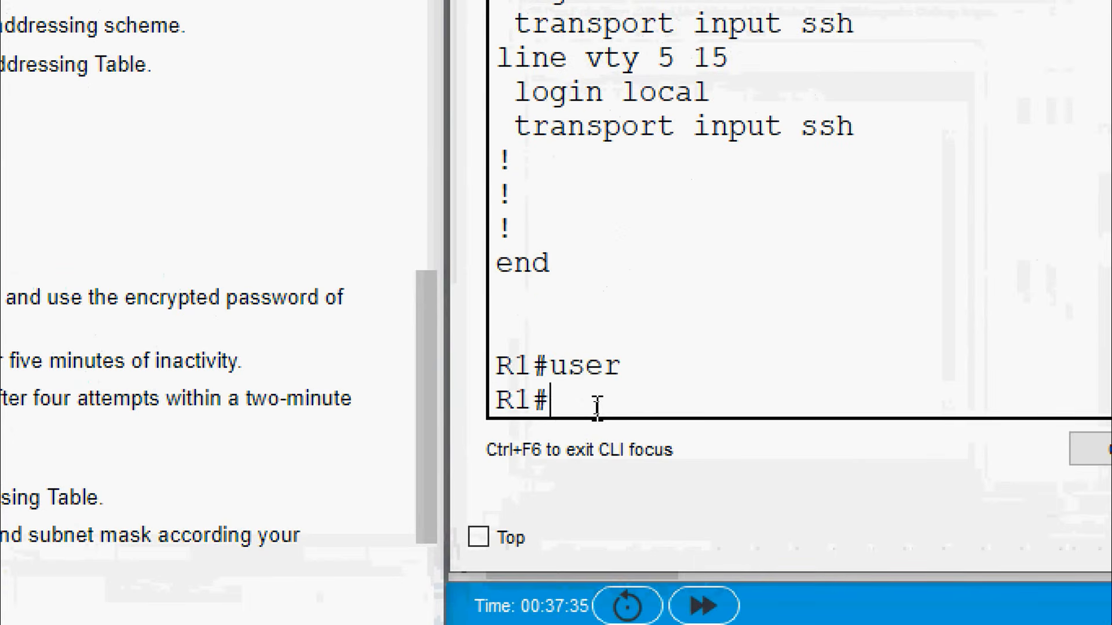
pyautogui.write('conf')
pyautogui.press('Tab')
pyautogui.write('t')
pyautogui.press('Tab')
pyautogui.press('Return')
pyautogui.press('Return')
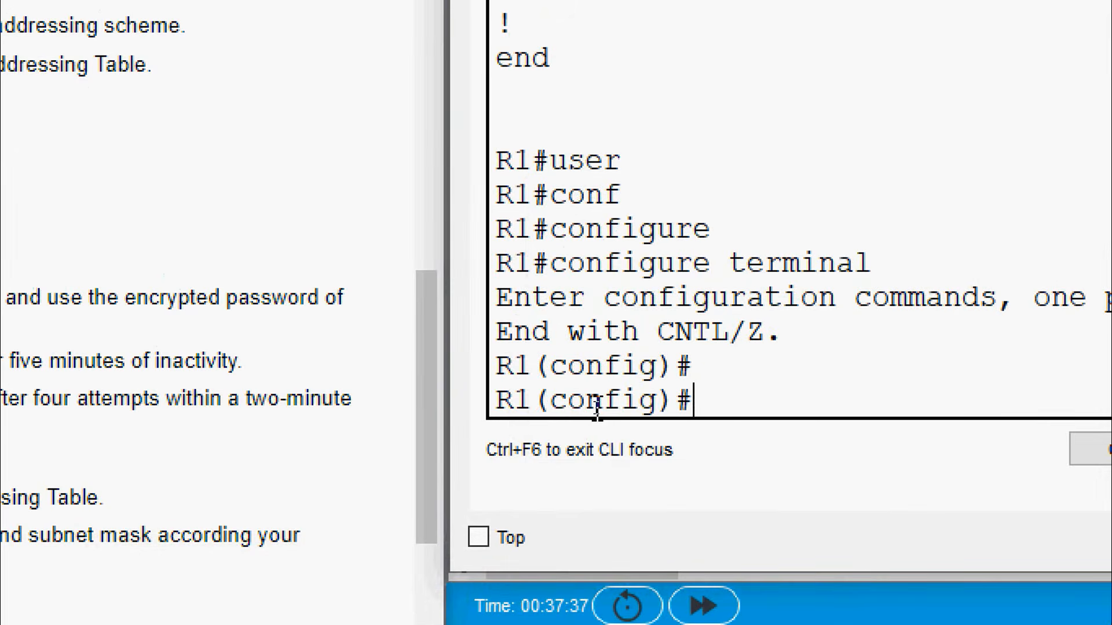
pyautogui.write('user')
pyautogui.press('Tab')
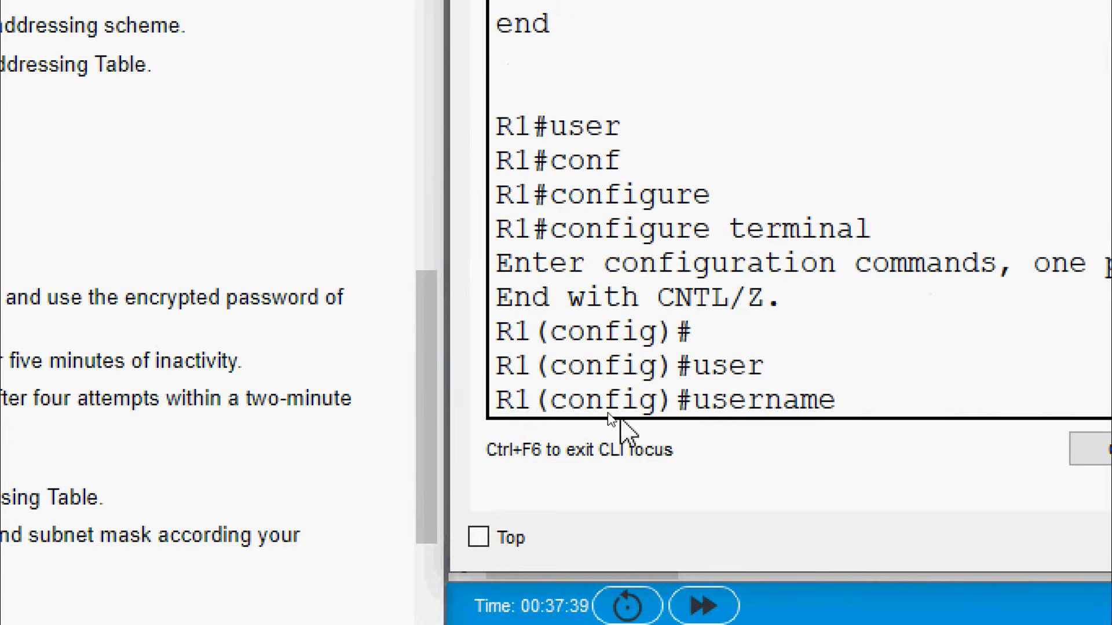
pyautogui.rightClick(885, 406)
pyautogui.click(926, 461)
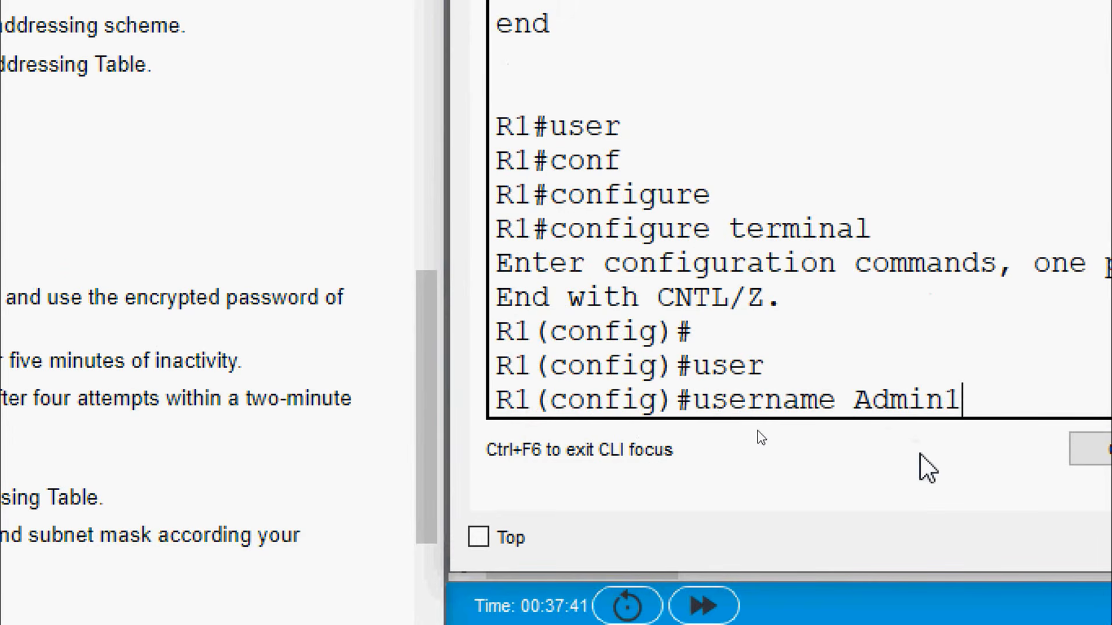
pyautogui.write('se')
pyautogui.press('Tab')
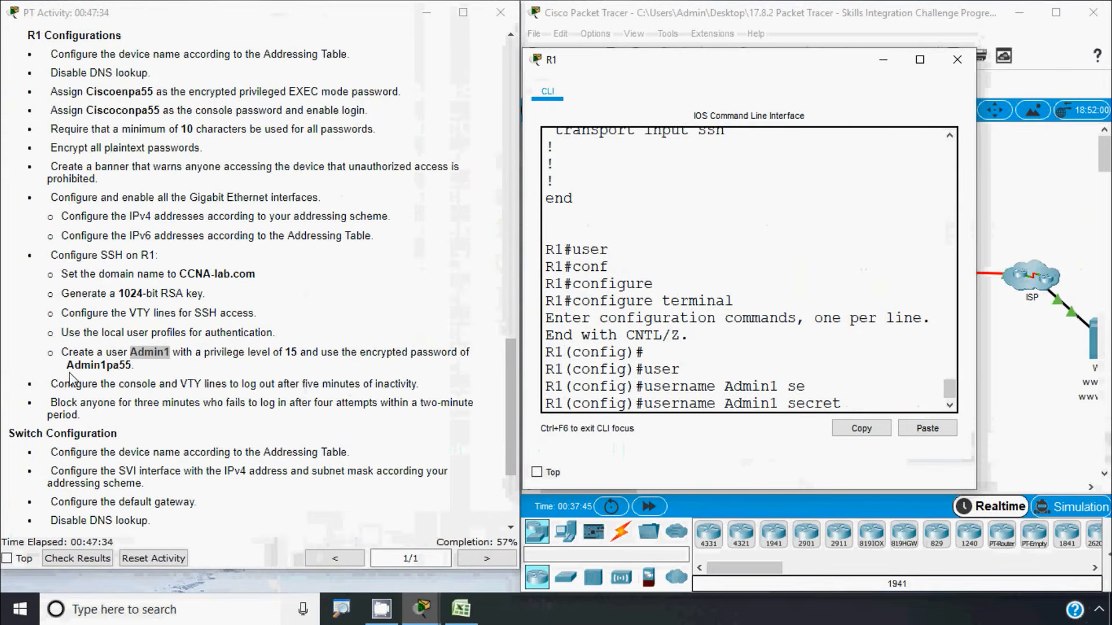
pyautogui.moveTo(68, 368); pyautogui.dragTo(133, 365)
pyautogui.hotkey('ctrl', 'c')
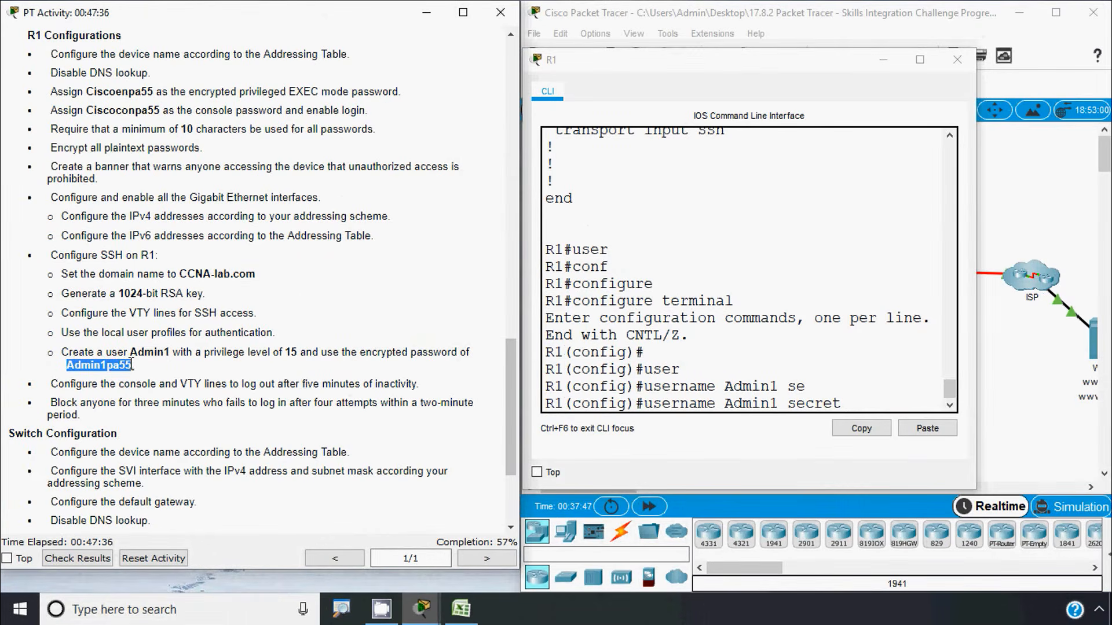
pyautogui.click(882, 401)
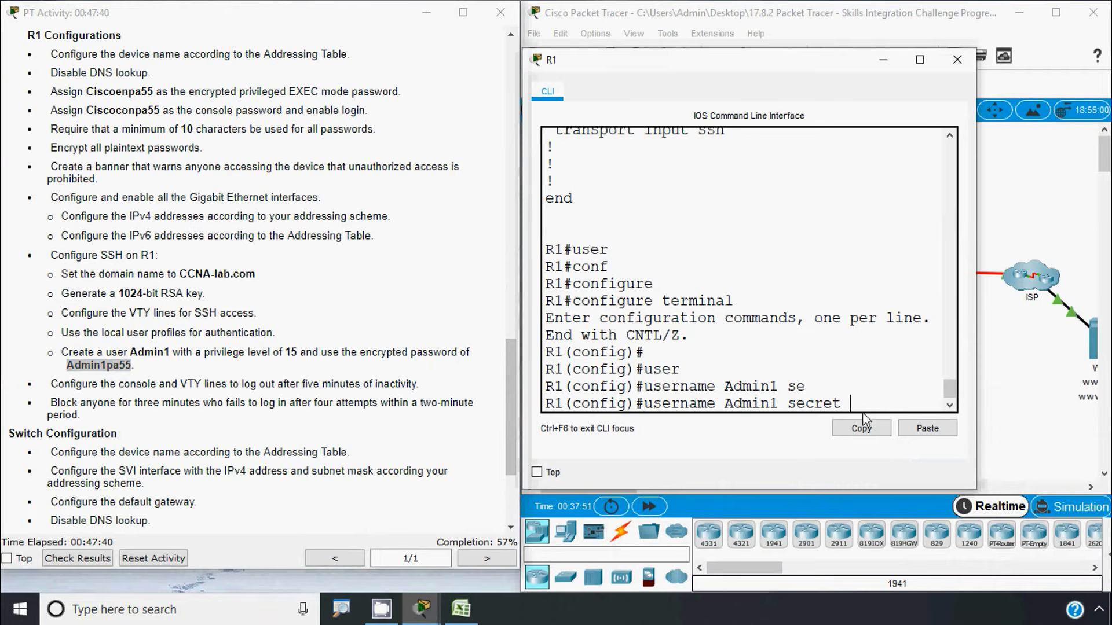
pyautogui.rightClick(865, 405)
pyautogui.click(890, 433)
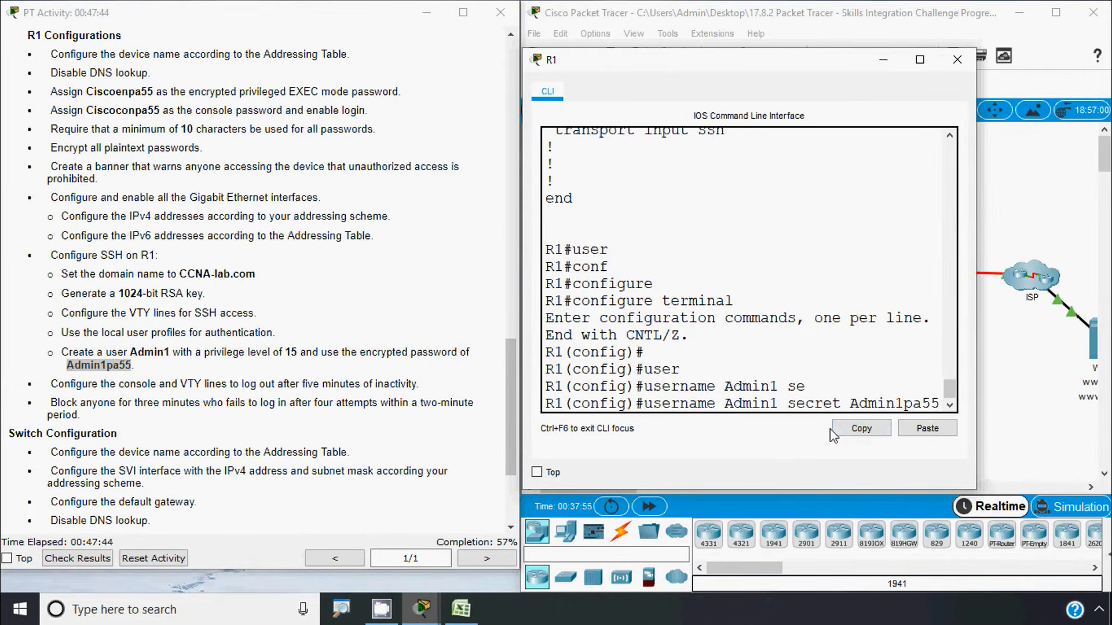
pyautogui.press('Return')
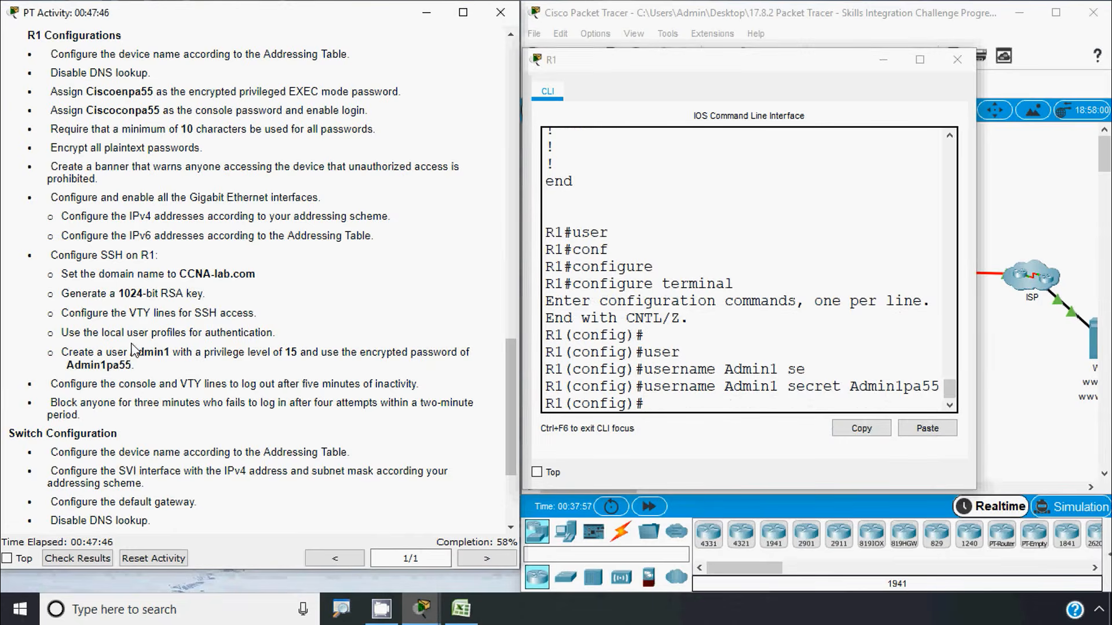
# Bring the activity instructions forward, then reopen R1's command line
pyautogui.click(133, 352)
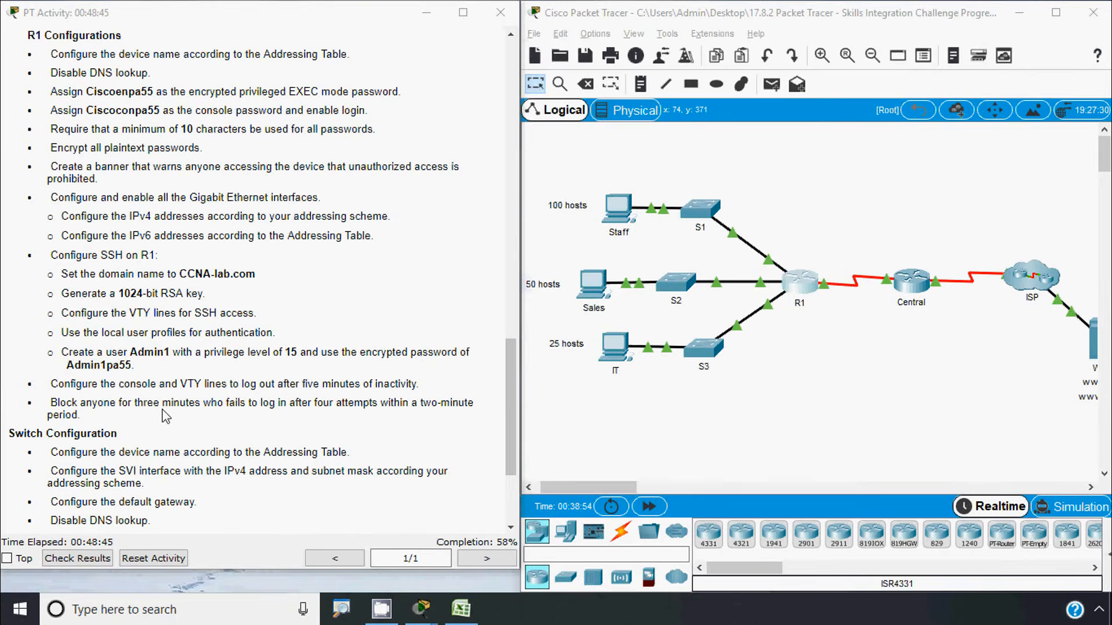
pyautogui.click(163, 409)
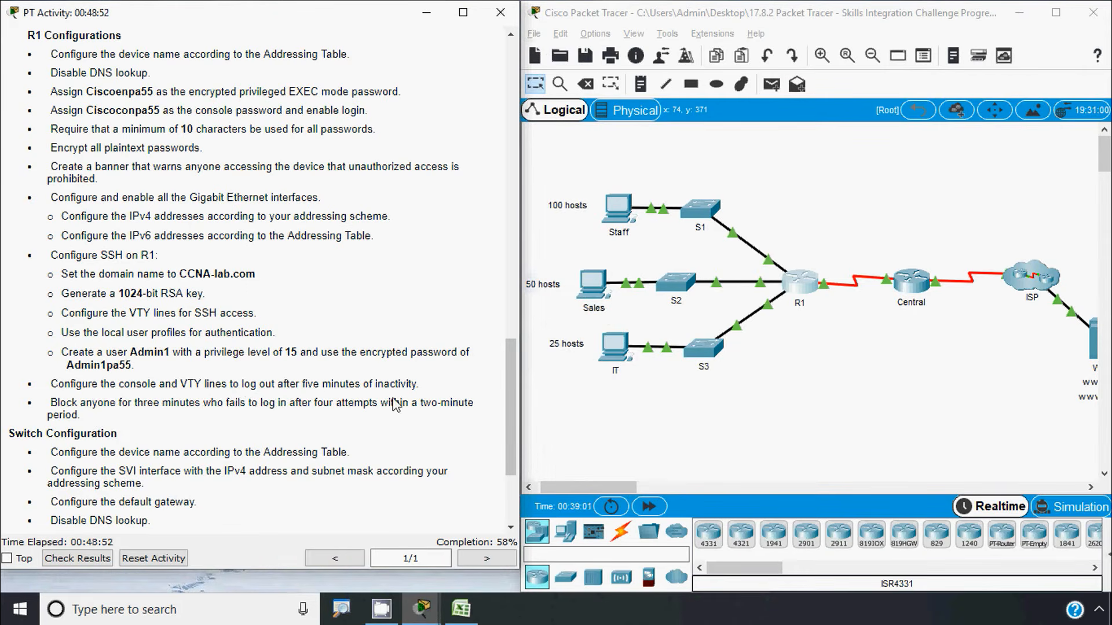
pyautogui.click(803, 300)
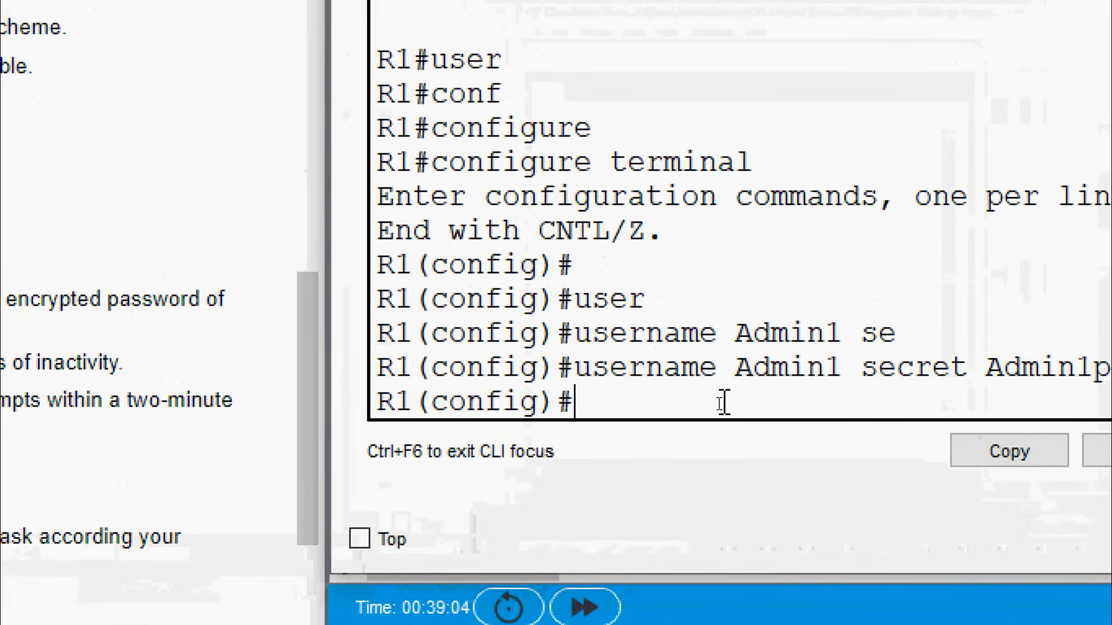
# Set exec-timeout 5 0 on line console 0
pyautogui.write('line')
pyautogui.press('Tab')
pyautogui.write('con')
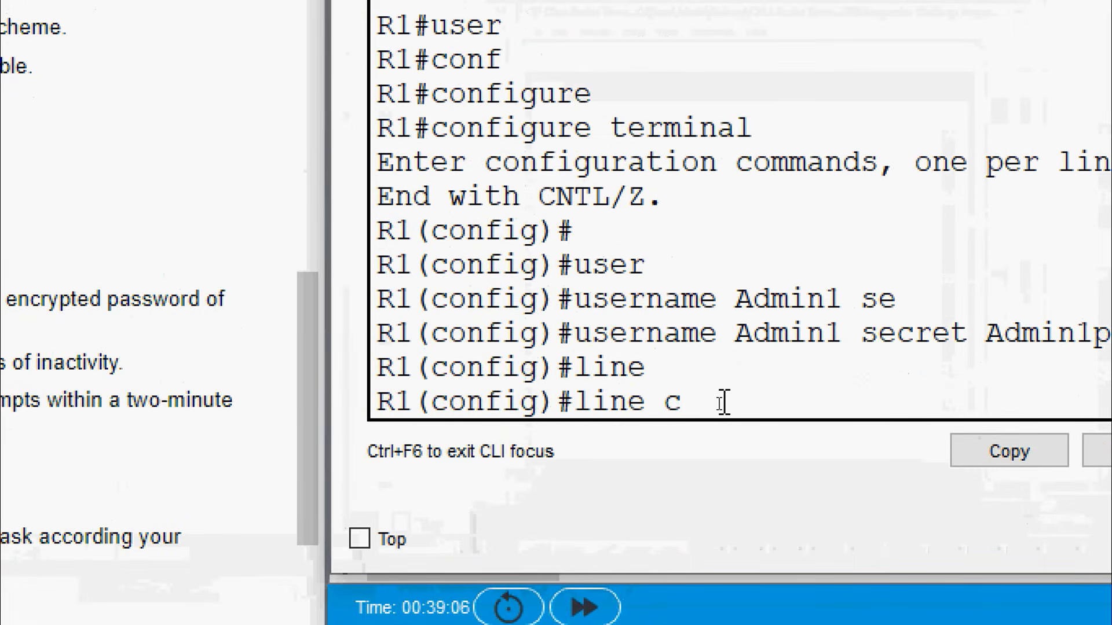
pyautogui.press('Tab')
pyautogui.write('0')
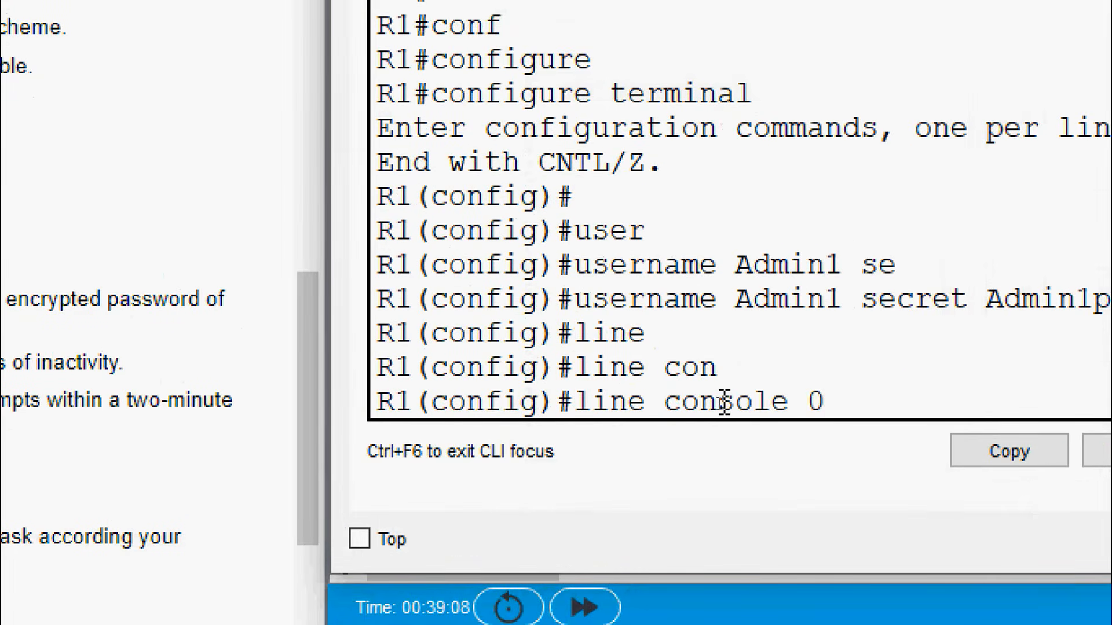
pyautogui.press('Return')
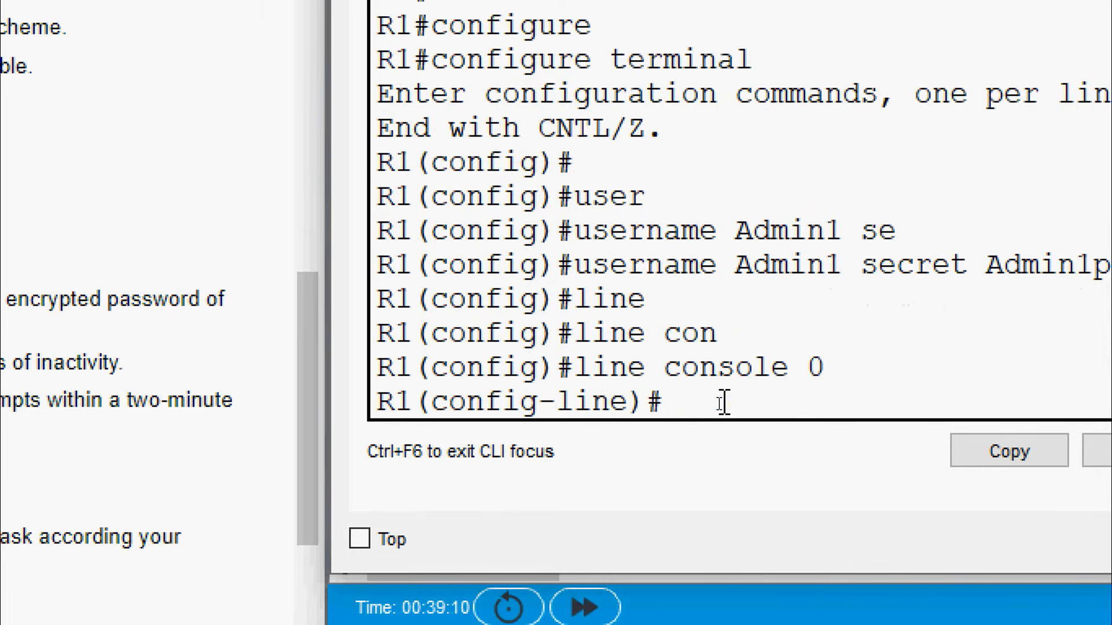
pyautogui.write('exec-')
pyautogui.press('Tab')
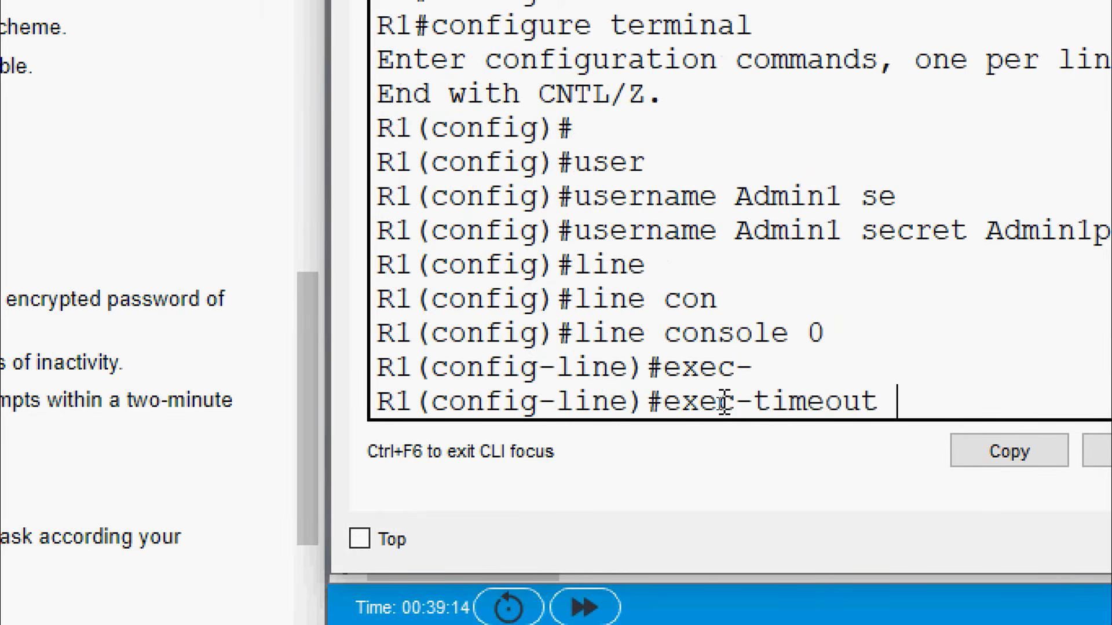
pyautogui.write('?5 ')
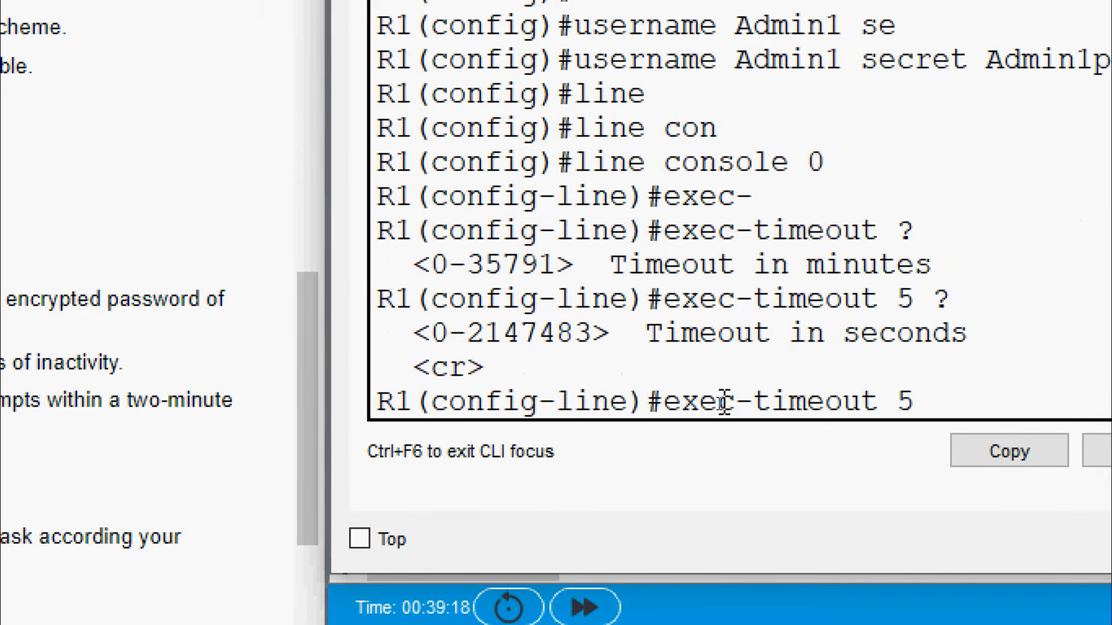
pyautogui.write('?0')
pyautogui.press('Return')
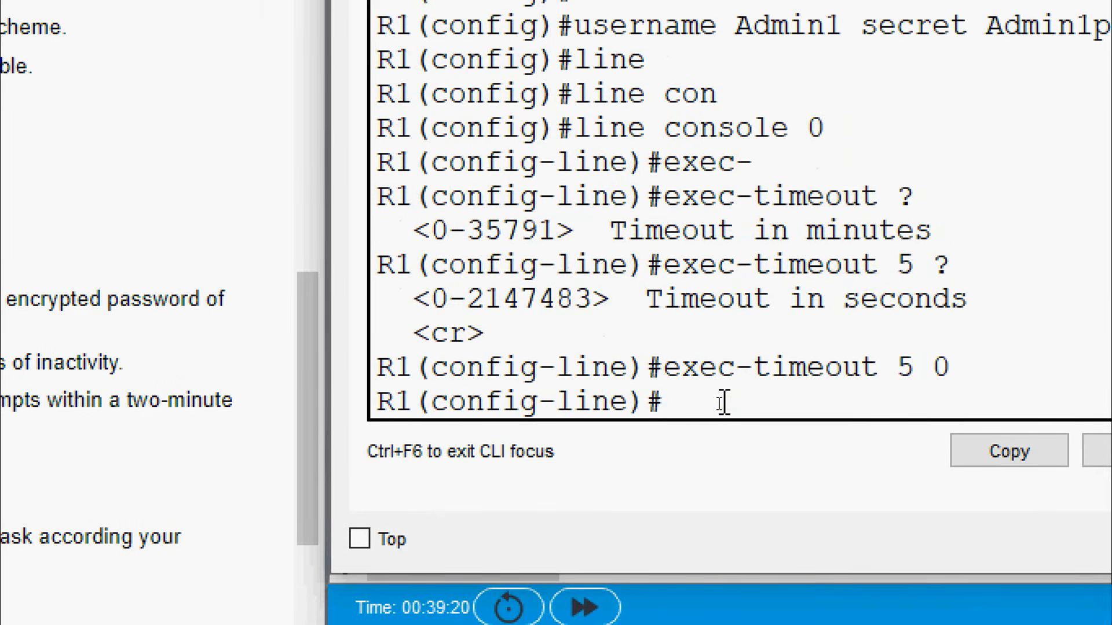
# Exit the console line and set exec-timeout 5 0 on line vty 0 15
pyautogui.write('exit')
pyautogui.press('Return')
pyautogui.write('line')
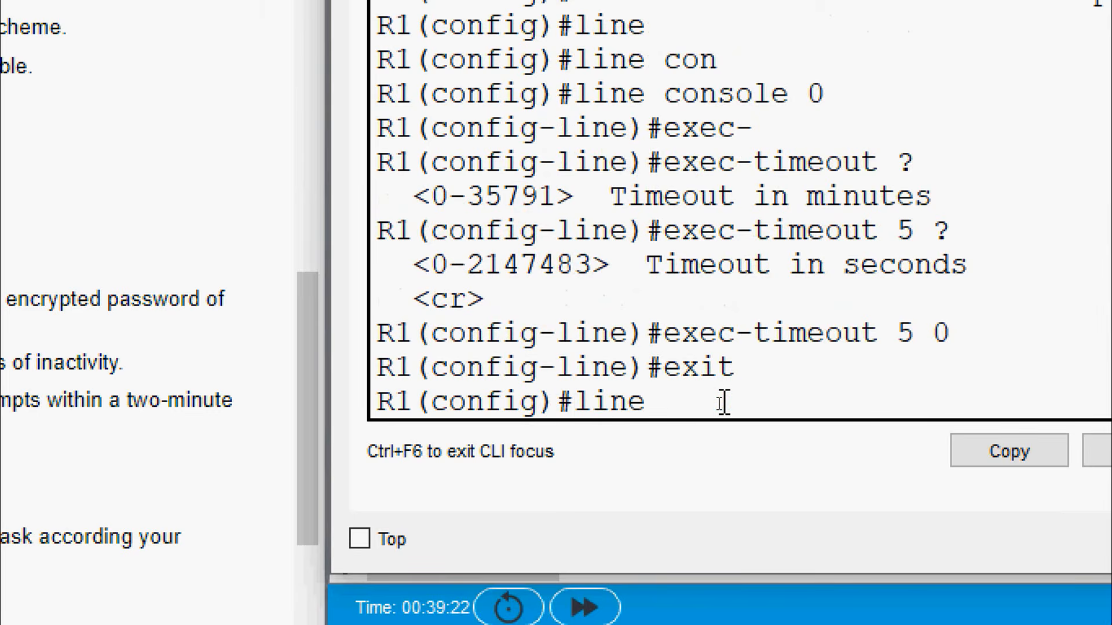
pyautogui.press('Tab')
pyautogui.write('vt')
pyautogui.press('Tab')
pyautogui.write('0')
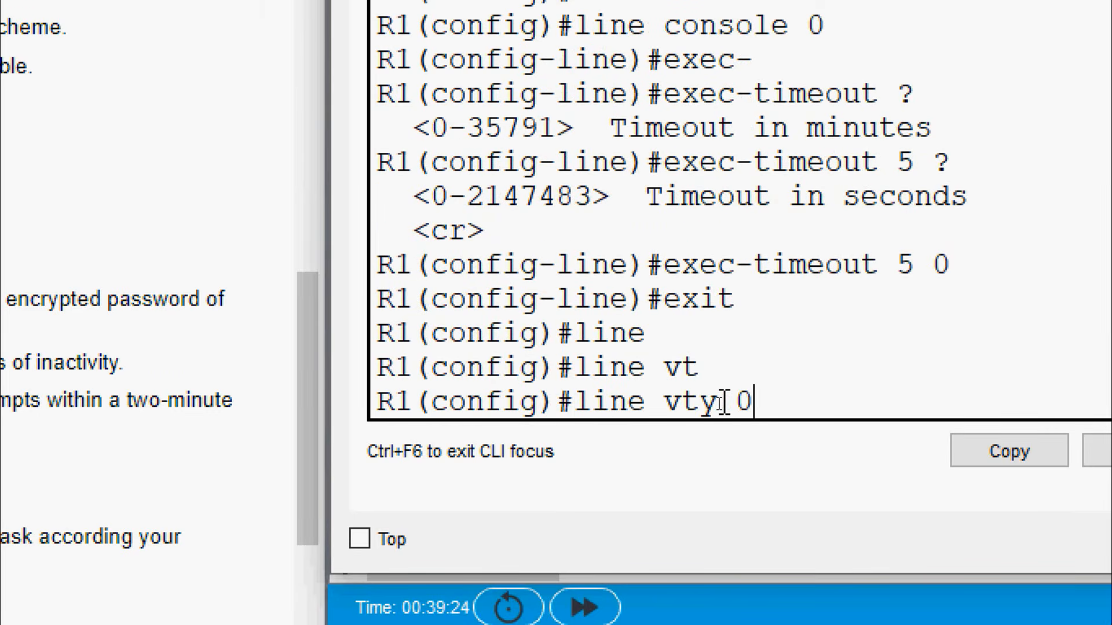
pyautogui.write(' 15')
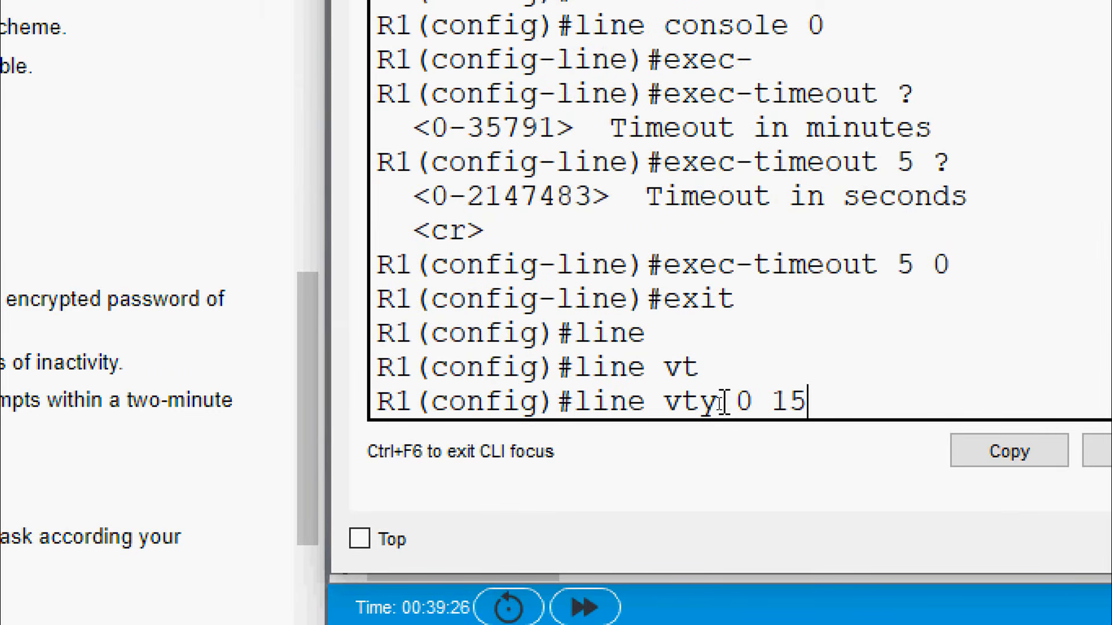
pyautogui.press('Return')
pyautogui.write('exec-timeout 5 0')
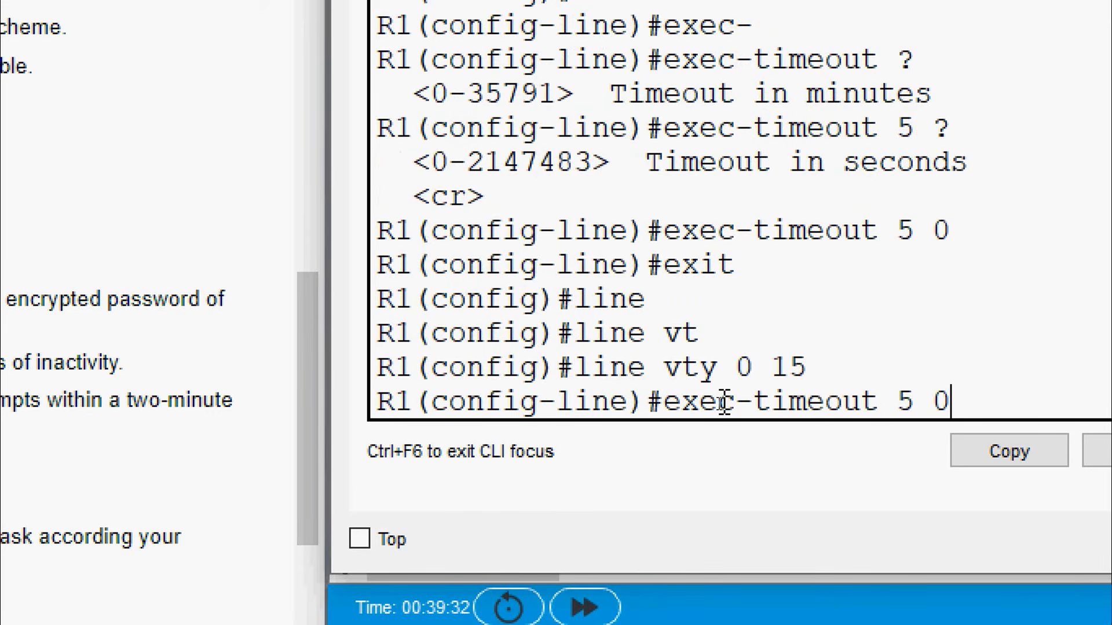
pyautogui.press('Return')
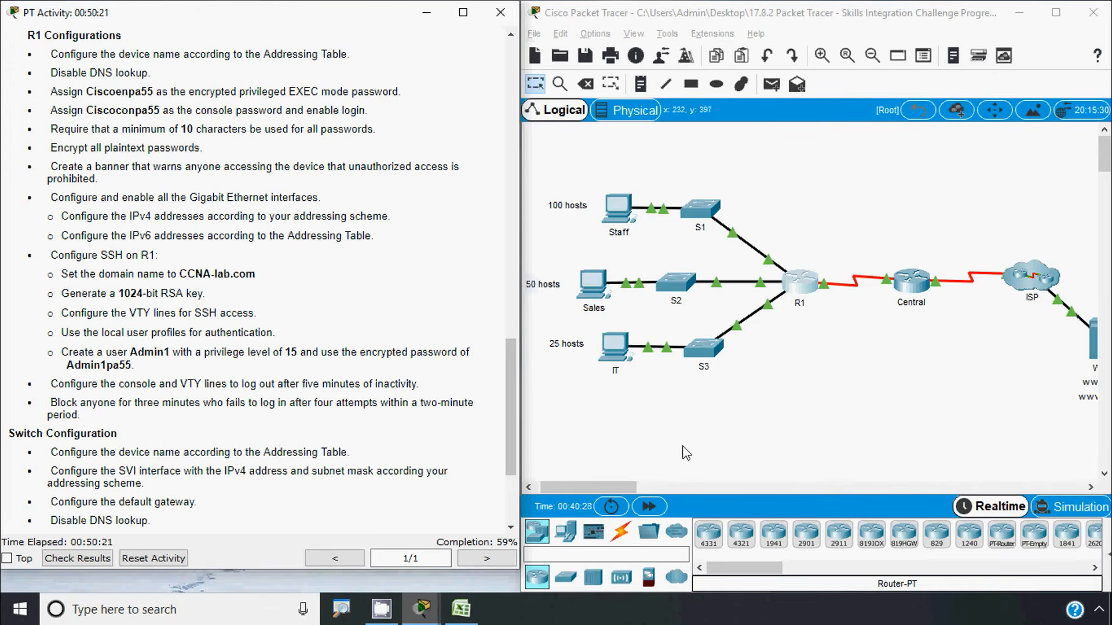
# Reopen R1's CLI, leave VTY configuration, and enter login block-for 180 attempts 4 within 10
pyautogui.click(802, 288)
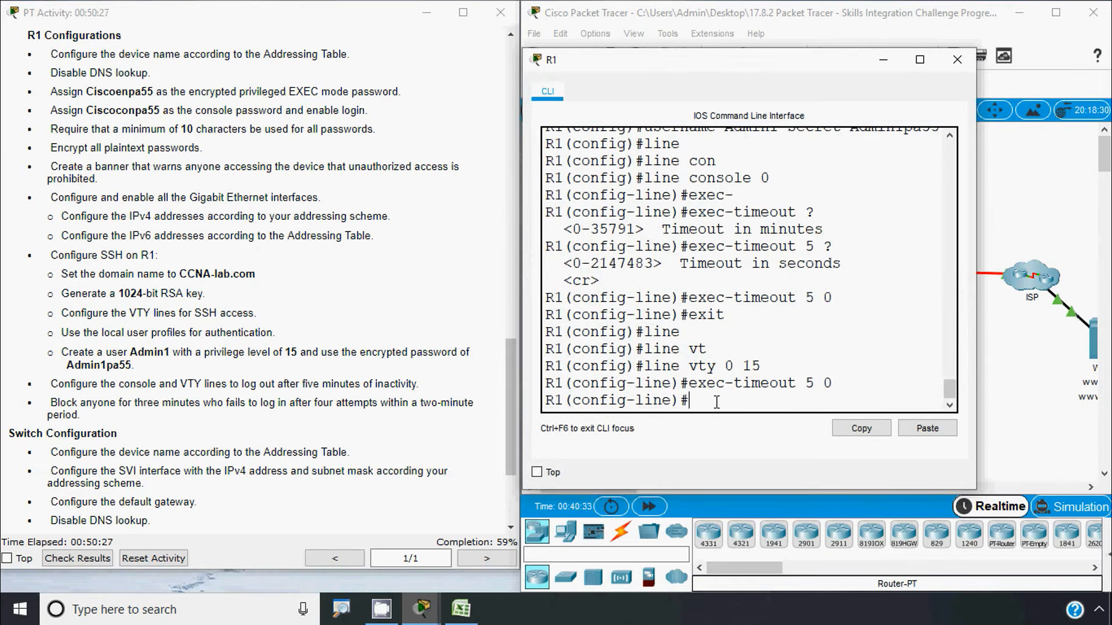
pyautogui.write('exit')
pyautogui.press('Return')
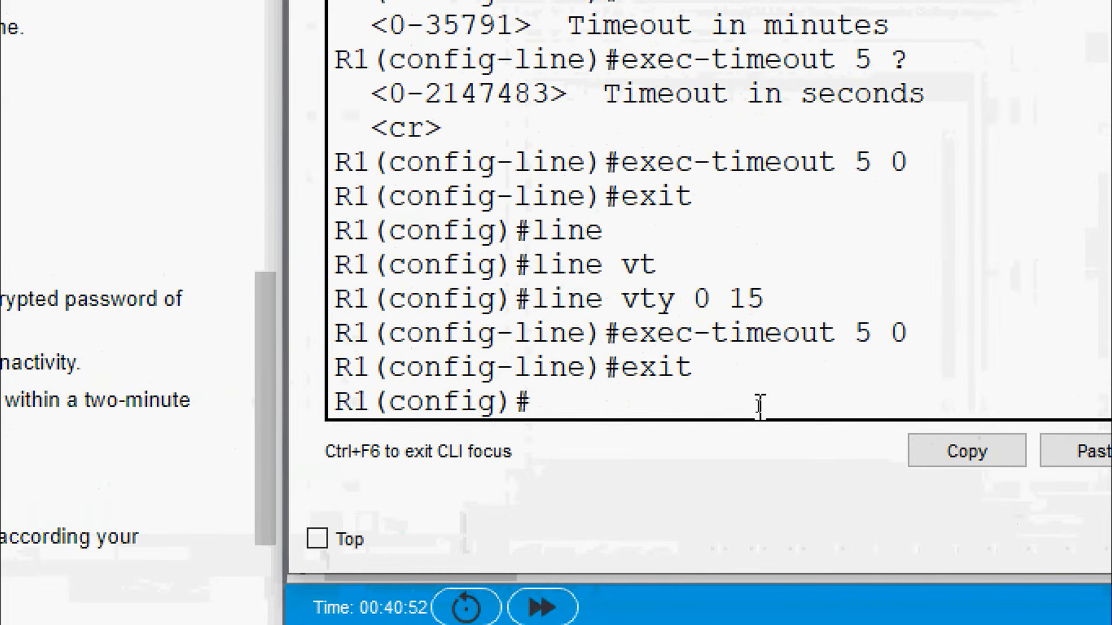
pyautogui.write('login')
pyautogui.press('Tab')
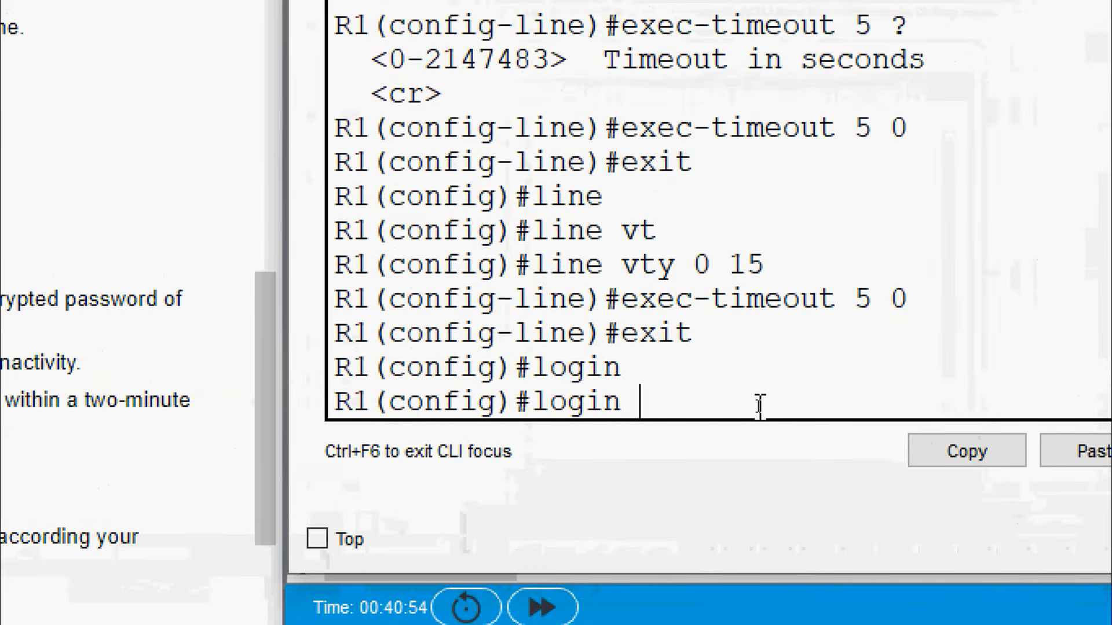
pyautogui.write('blo')
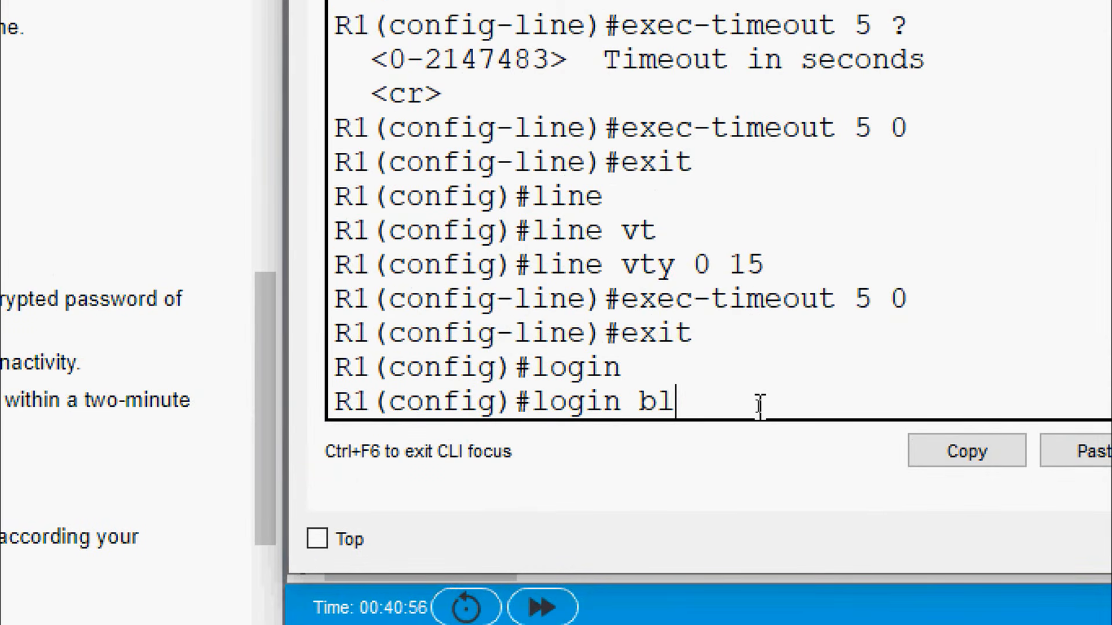
pyautogui.press('Tab')
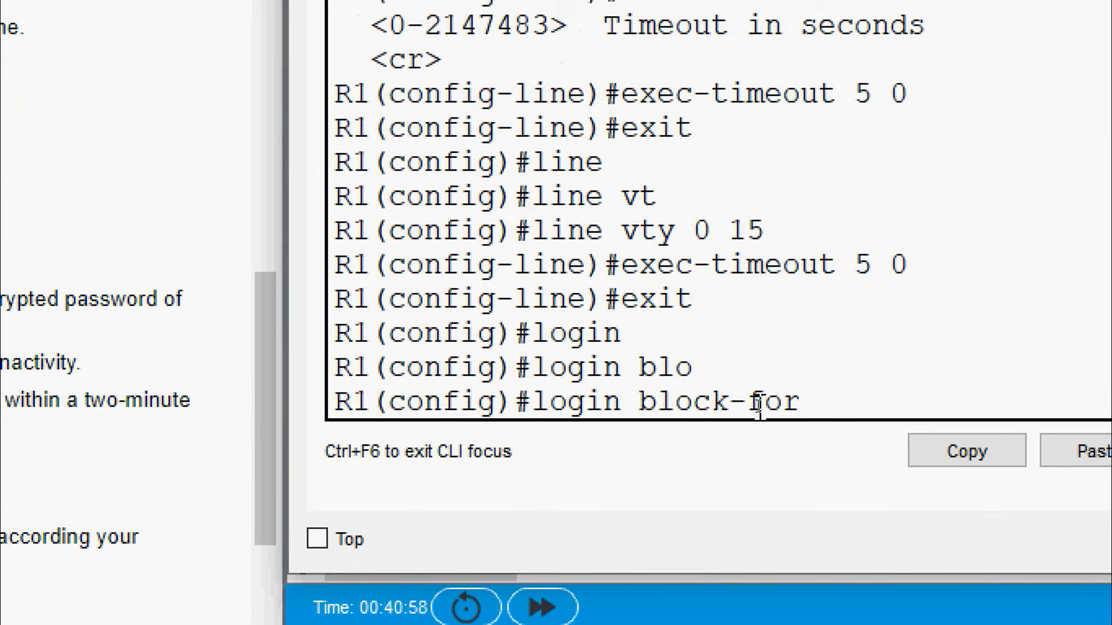
pyautogui.write('180 att')
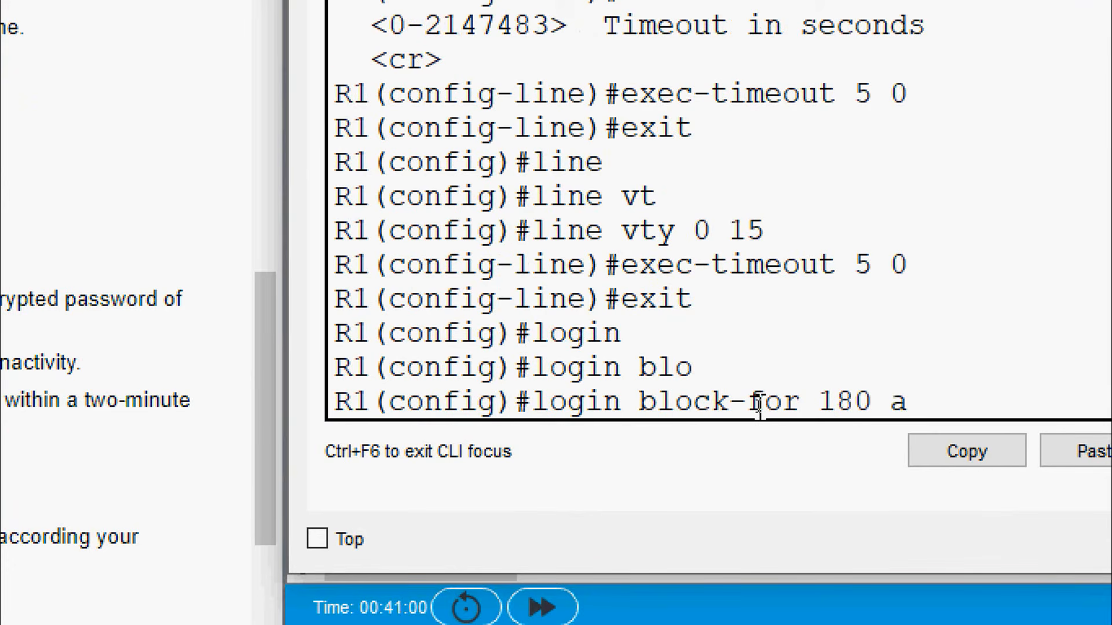
pyautogui.press('Tab')
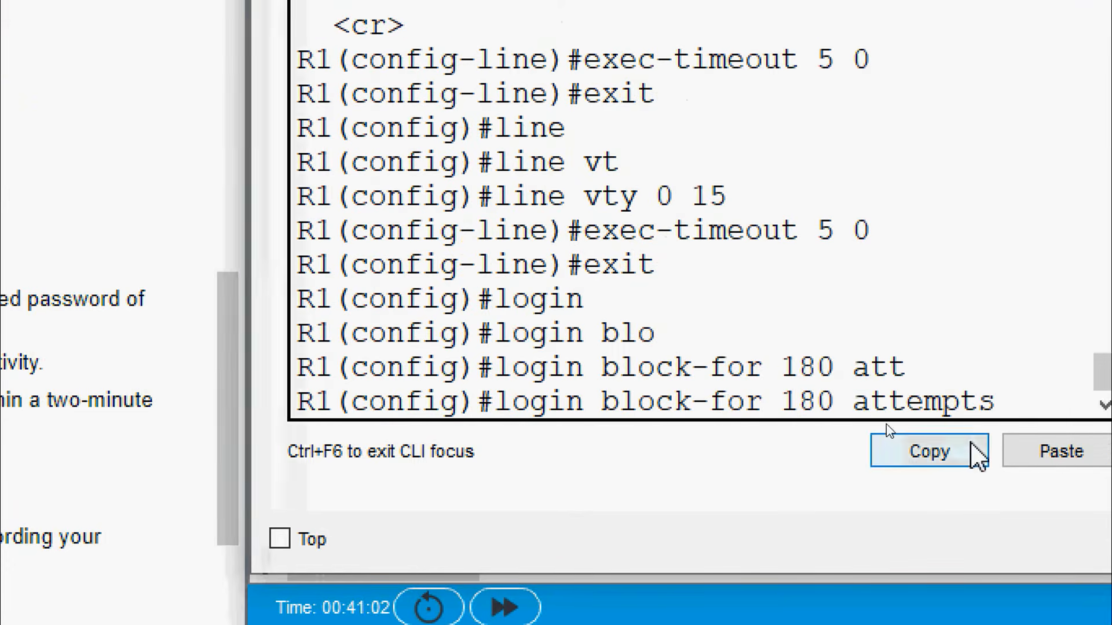
pyautogui.write('4')
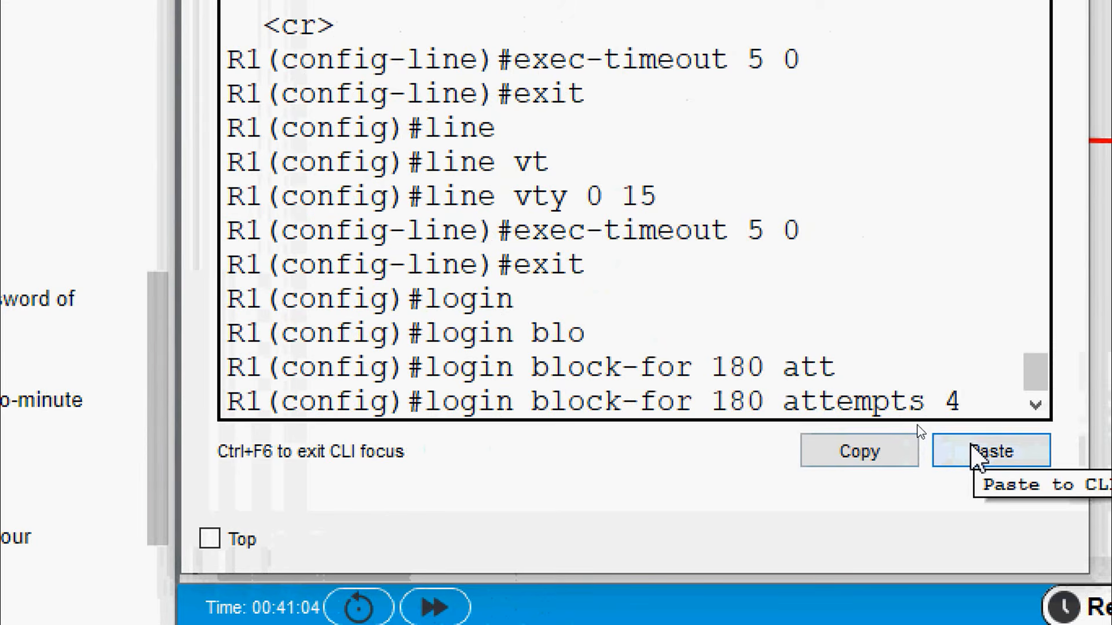
pyautogui.write(' wit')
pyautogui.press('Tab')
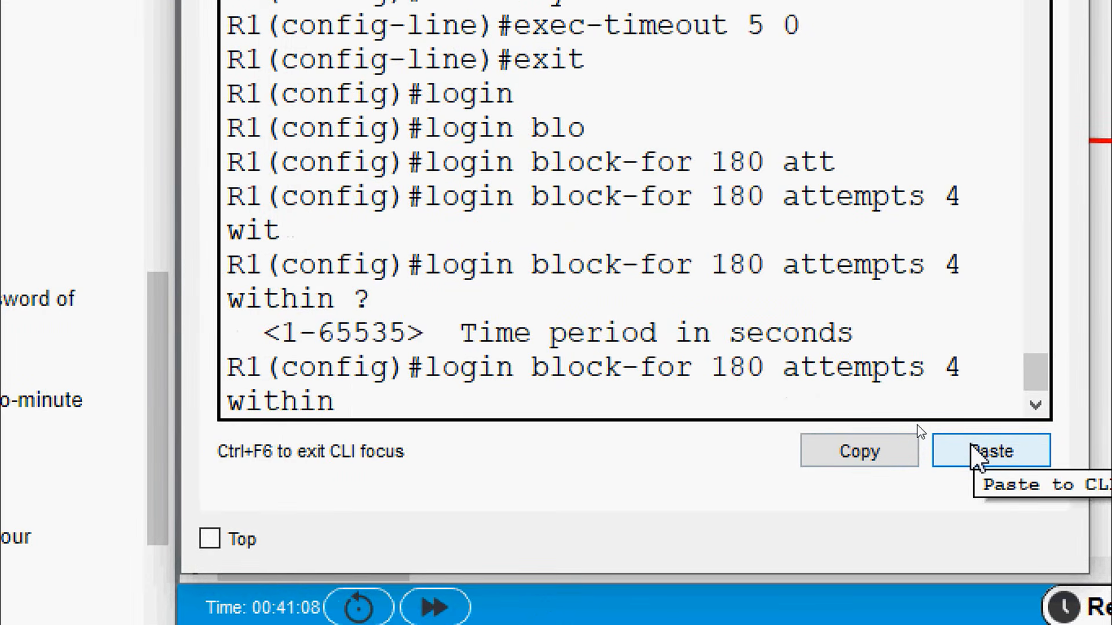
pyautogui.write('10')
pyautogui.press('Return')
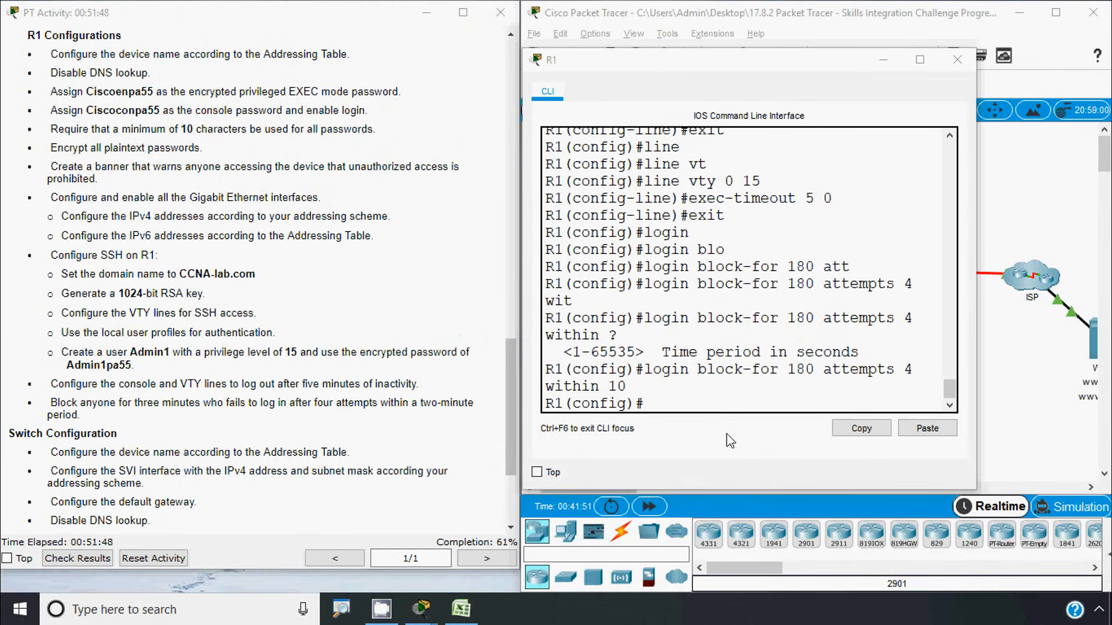
# Recall the command, correct the window to within 120, resubmit it, and close R1's console
pyautogui.click(664, 406)
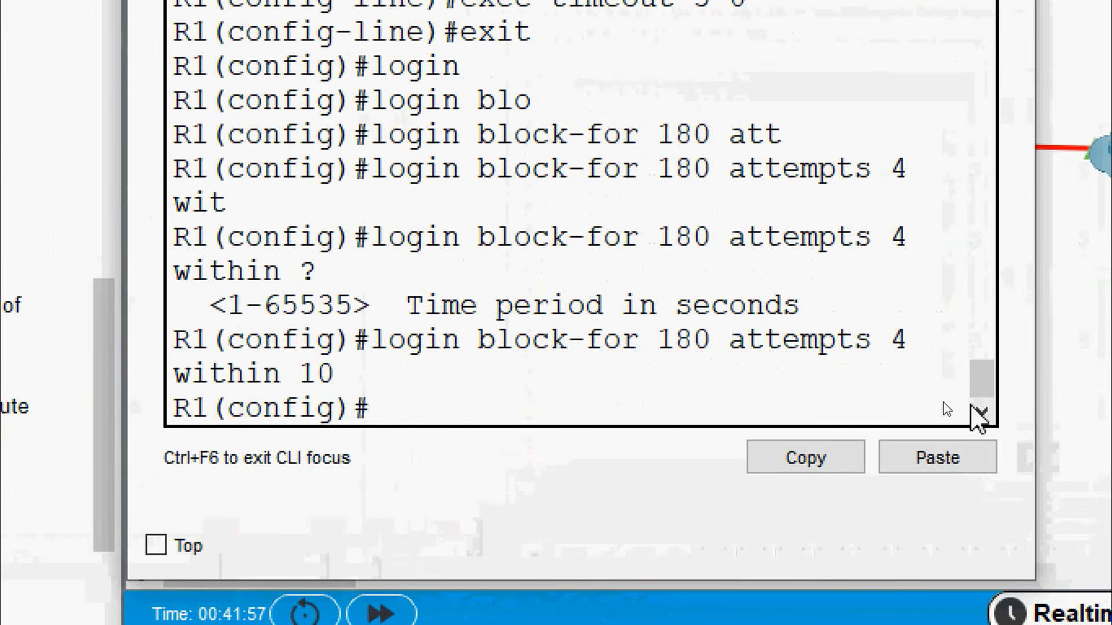
pyautogui.press('Up')
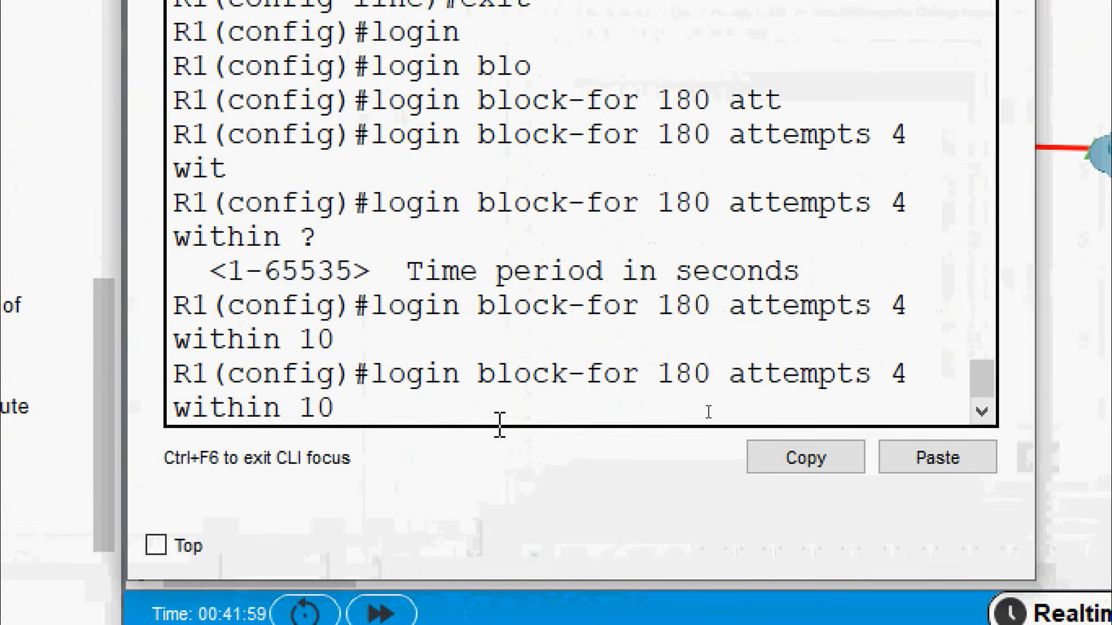
pyautogui.press('BackSpace')
pyautogui.write('2')
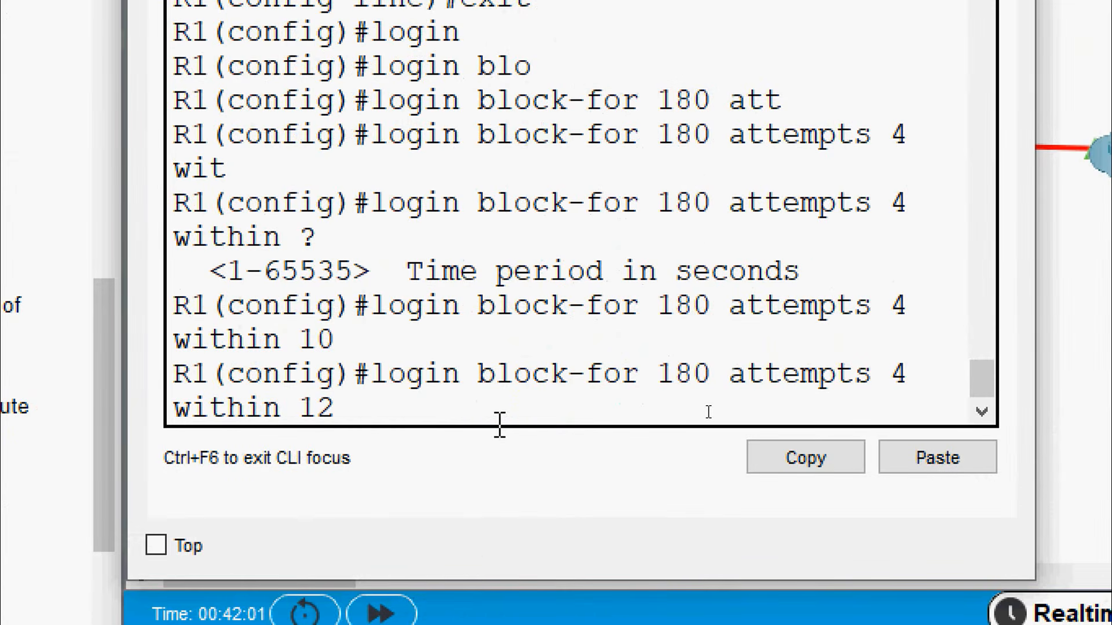
pyautogui.write('0')
pyautogui.press('Return')
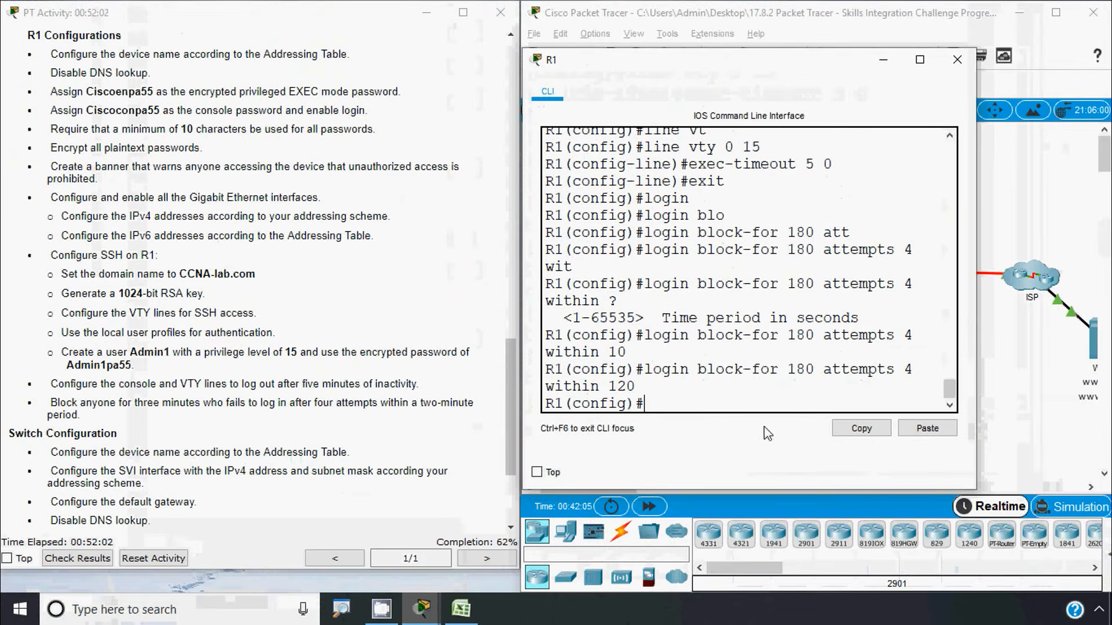
pyautogui.click(957, 60)
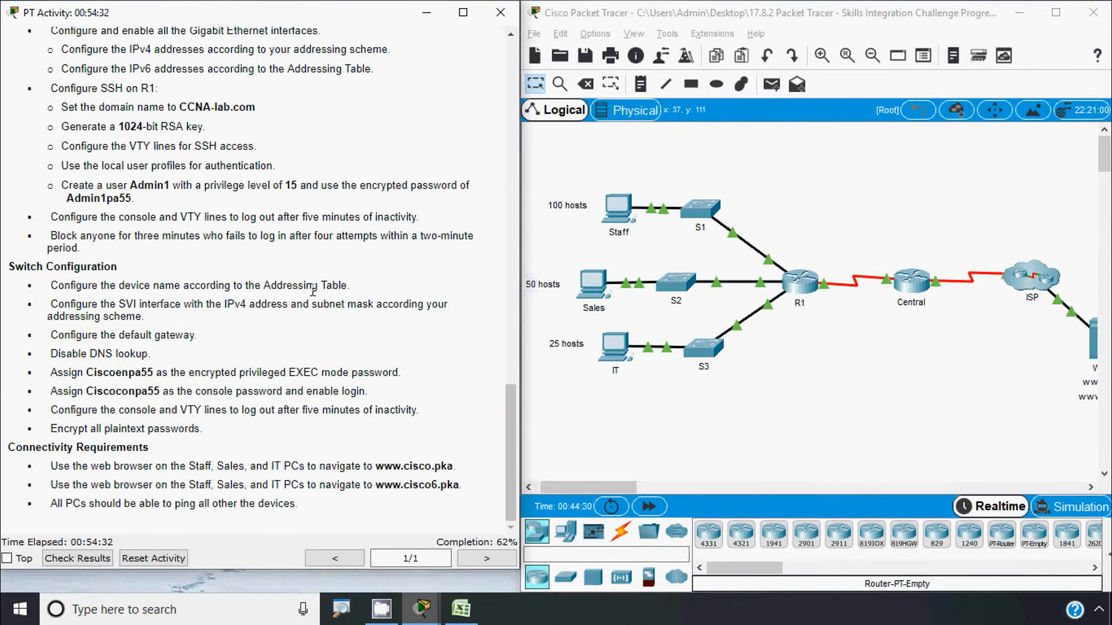
# Review the Addressing Table and switch tasks in the activity instructions, then open switch S1's CLI
pyautogui.click(730, 416)
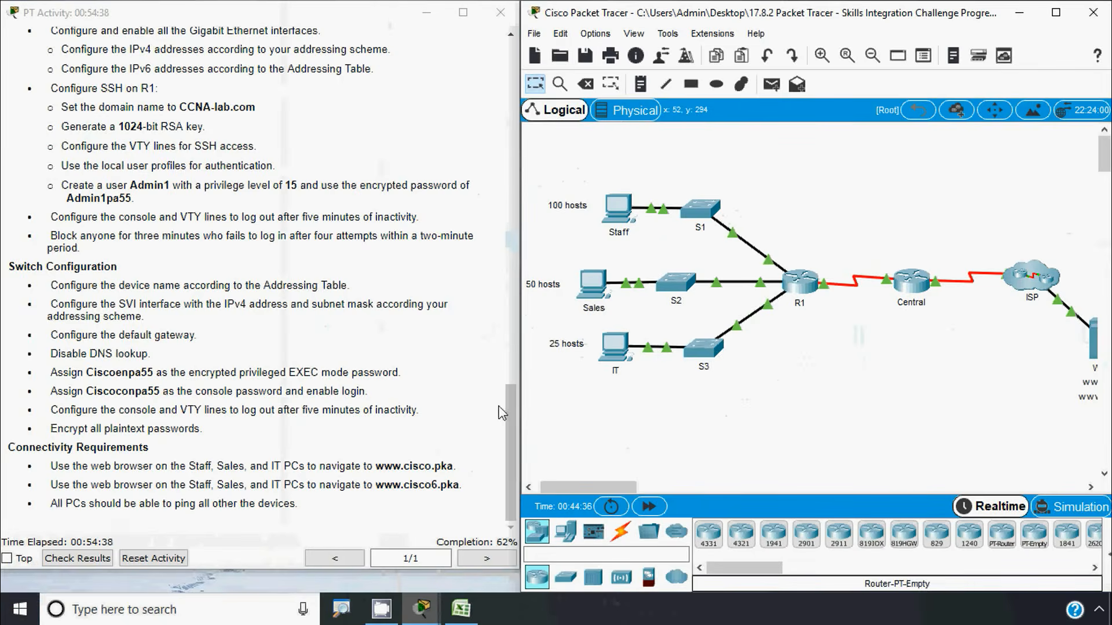
pyautogui.click(293, 578)
pyautogui.moveTo(509, 400); pyautogui.dragTo(515, 105)
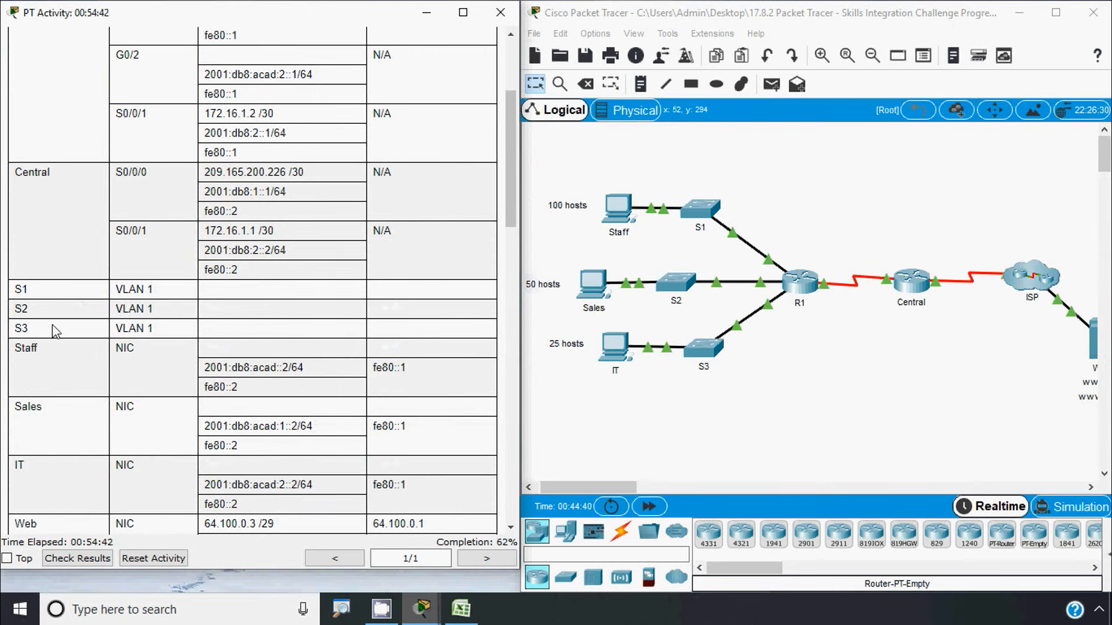
pyautogui.moveTo(513, 129); pyautogui.dragTo(512, 457)
pyautogui.click(696, 438)
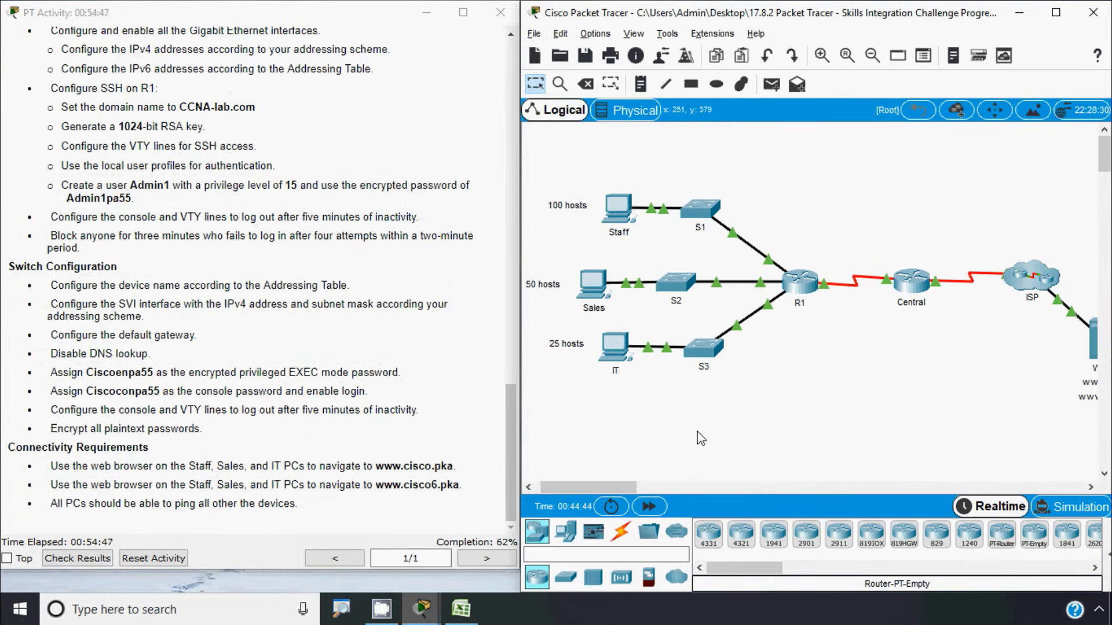
pyautogui.press('alt')
pyautogui.click(701, 210)
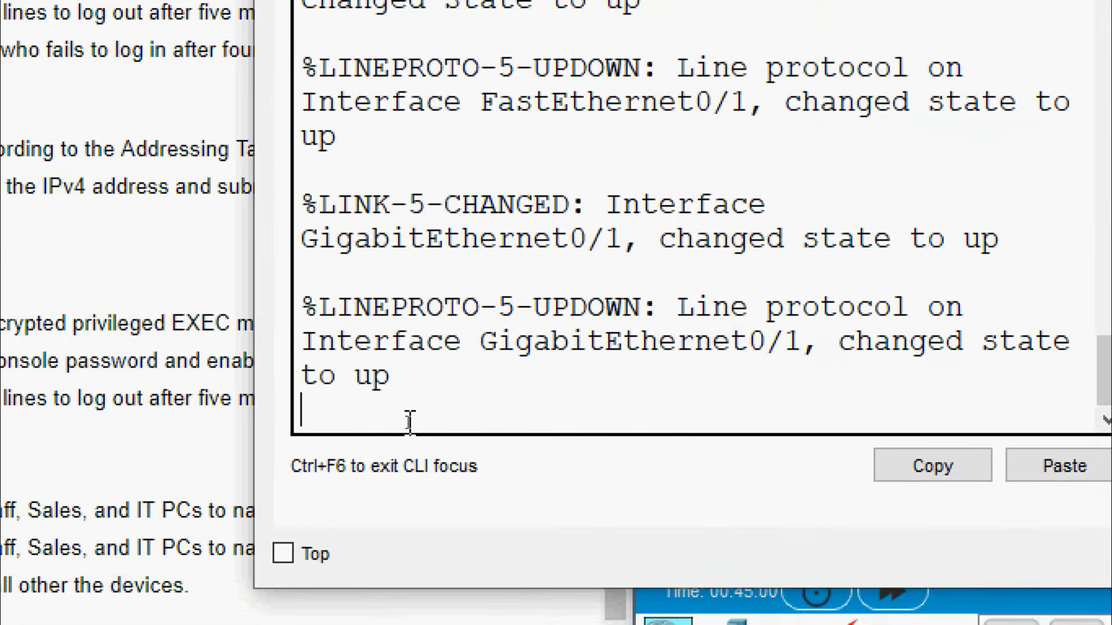
# Rename the first switch to S1 using enable, configure terminal and hostname, then close its console
pyautogui.press('Return')
pyautogui.write('ena')
pyautogui.press('Tab')
pyautogui.press('Return')
pyautogui.write('conf')
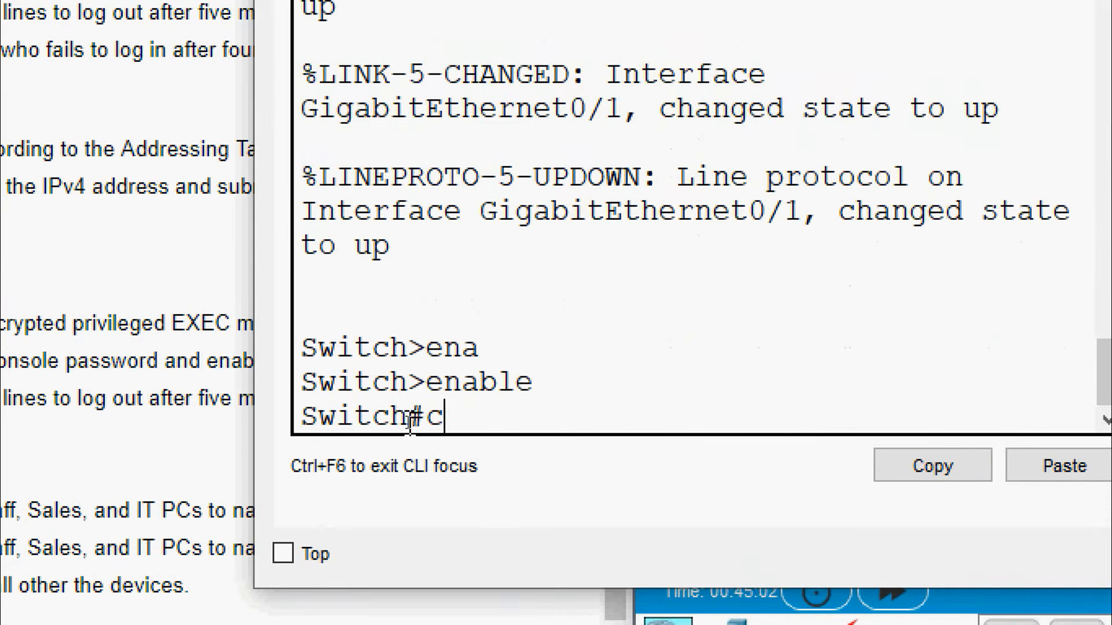
pyautogui.press('Tab')
pyautogui.write('terminal')
pyautogui.press('Return')
pyautogui.write('host')
pyautogui.press('Tab')
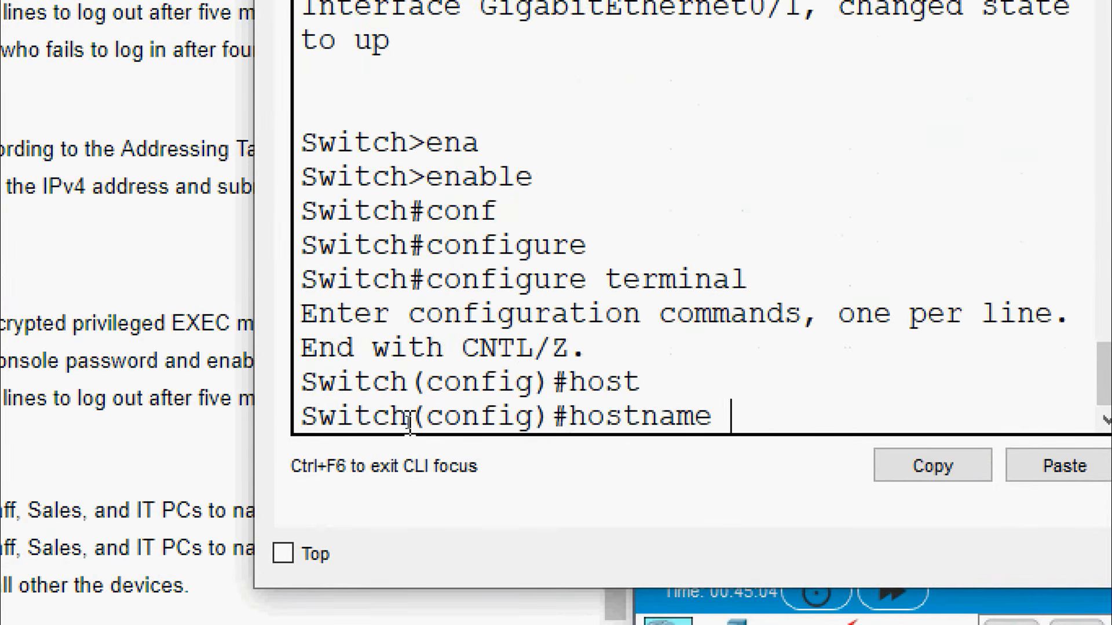
pyautogui.write('S1')
pyautogui.press('Return')
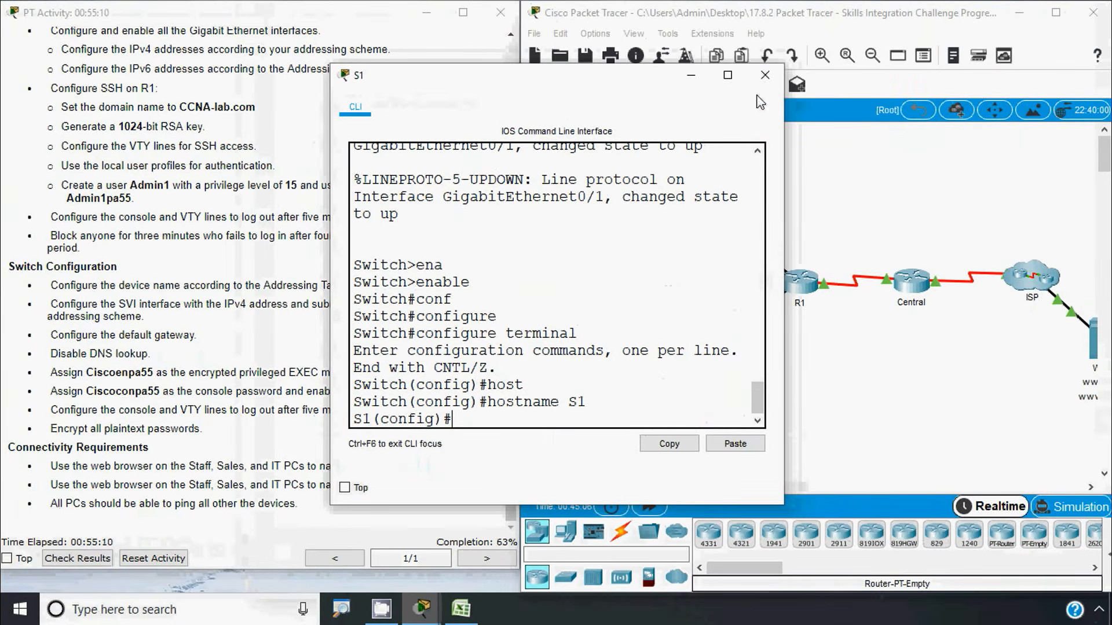
pyautogui.click(765, 76)
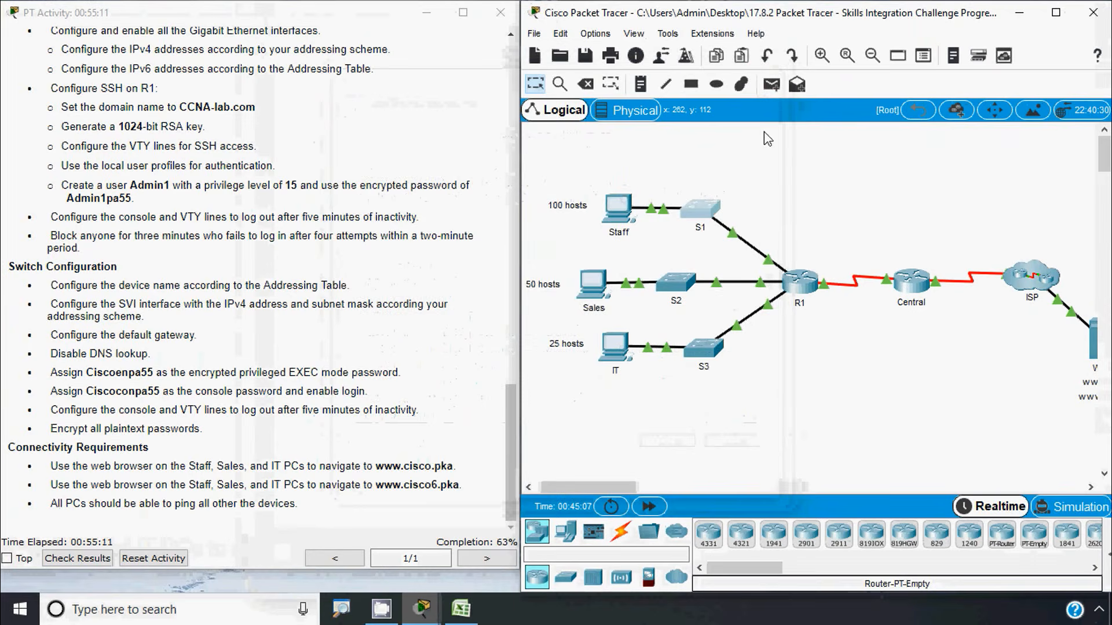
# Rename the second switch to S2 from global configuration mode and close its console
pyautogui.click(688, 279)
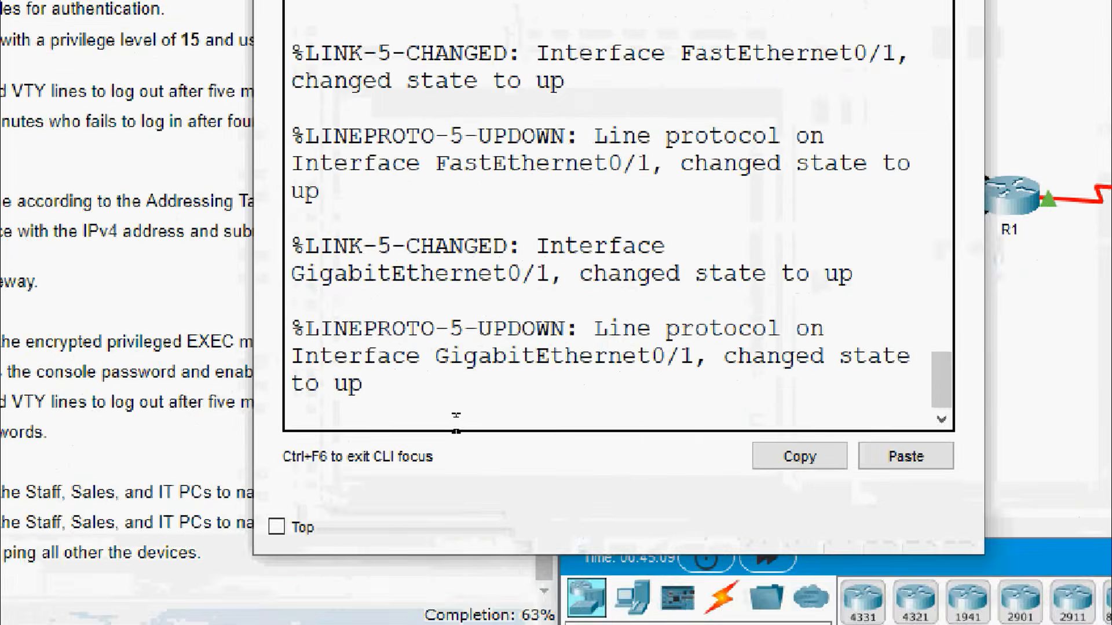
pyautogui.press('Return')
pyautogui.write('ena')
pyautogui.press('Tab')
pyautogui.press('Return')
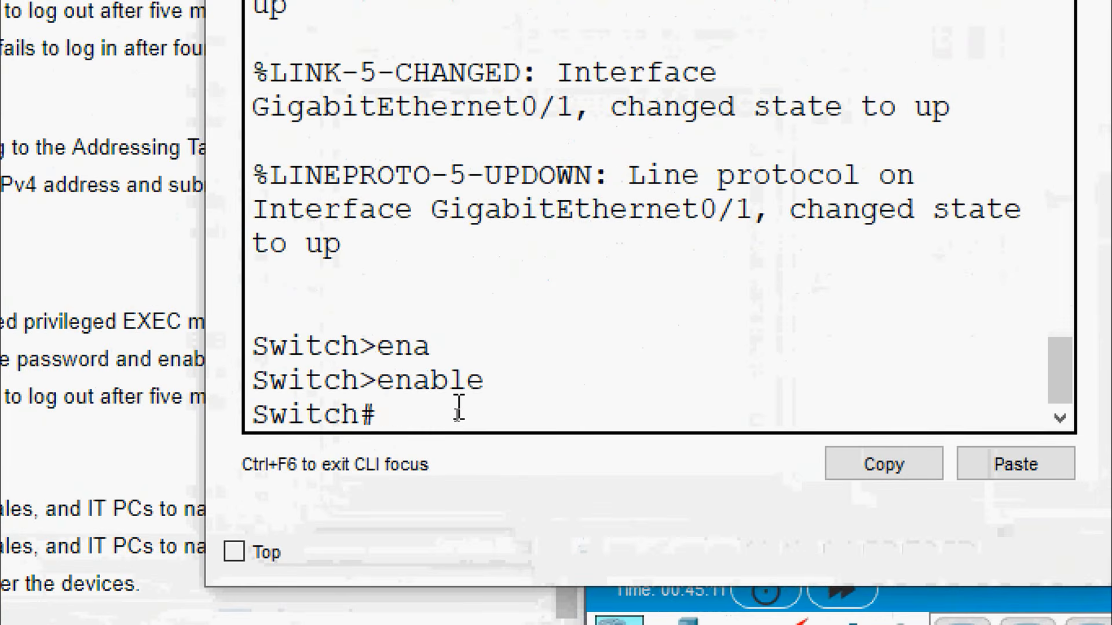
pyautogui.write('conf')
pyautogui.press('Tab')
pyautogui.write('t')
pyautogui.press('Tab')
pyautogui.press('Return')
pyautogui.write('ho')
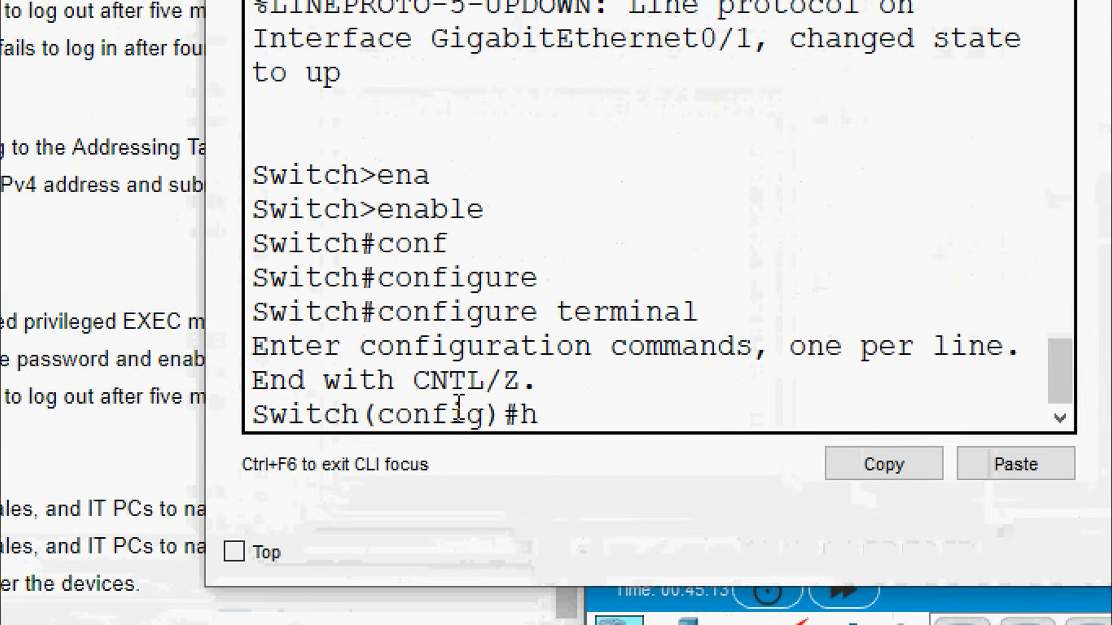
pyautogui.press('Tab')
pyautogui.write('S2')
pyautogui.press('Return')
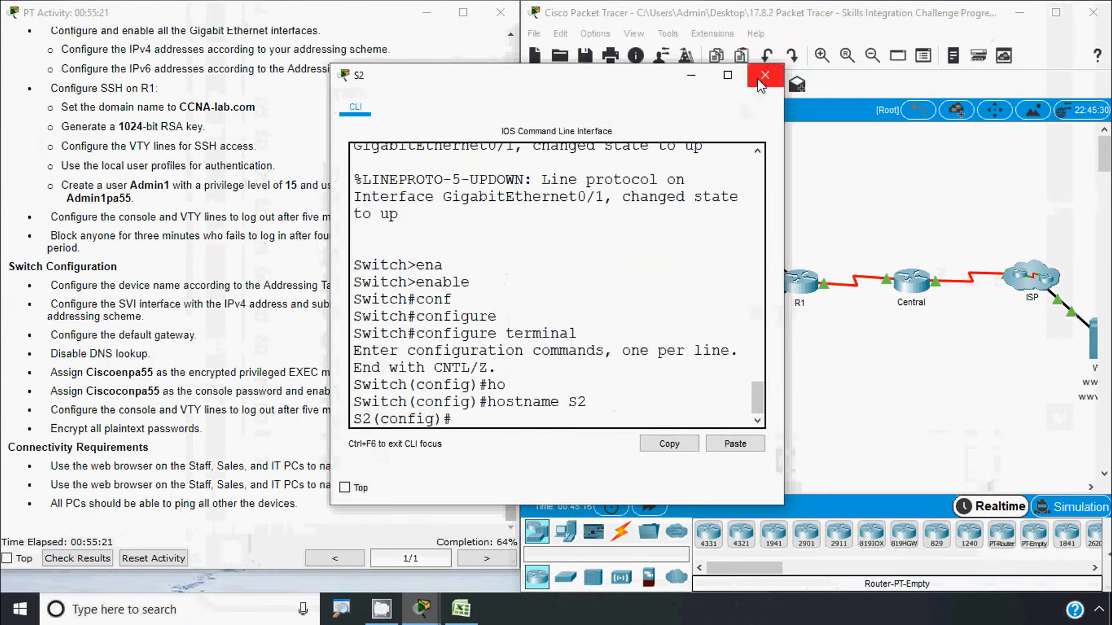
pyautogui.click(761, 85)
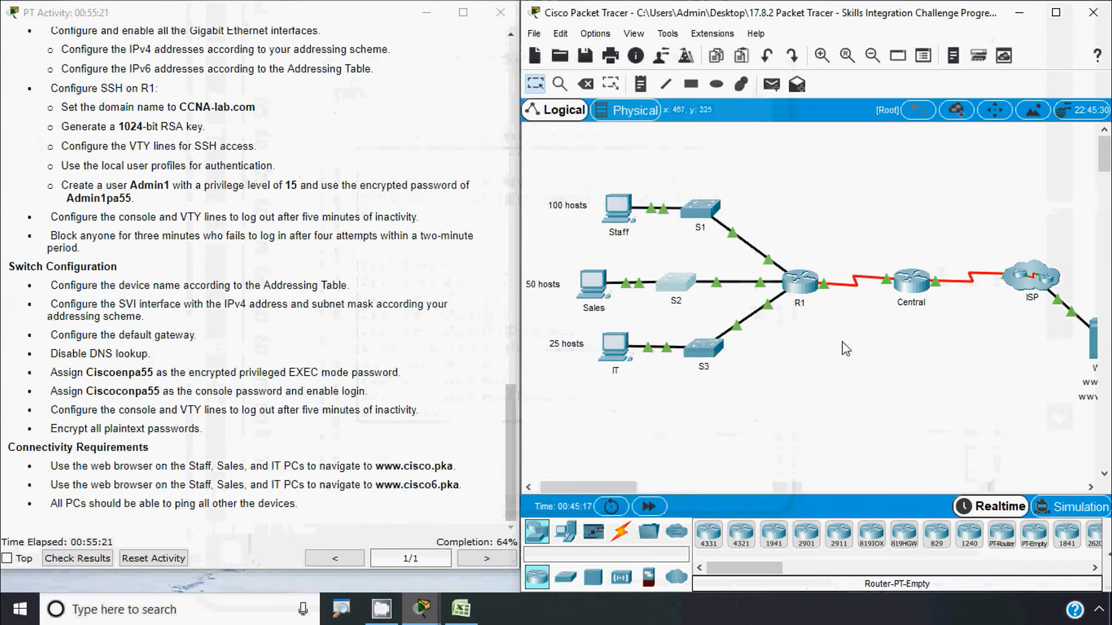
# Rename the third switch to S3 from global configuration mode and close its console
pyautogui.click(706, 351)
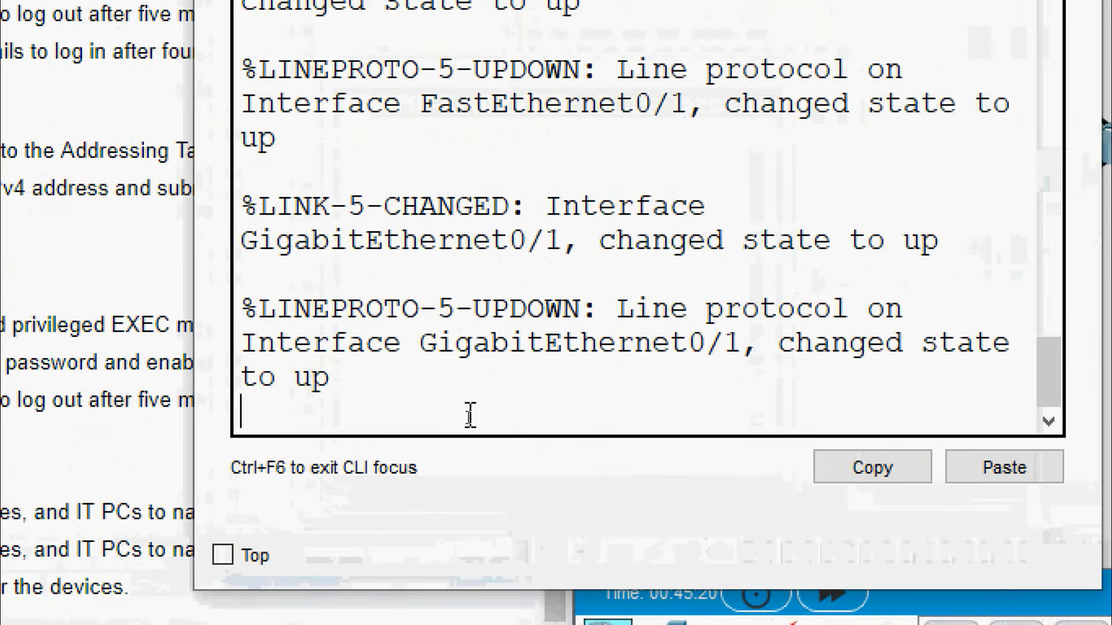
pyautogui.press('Return')
pyautogui.write('ena')
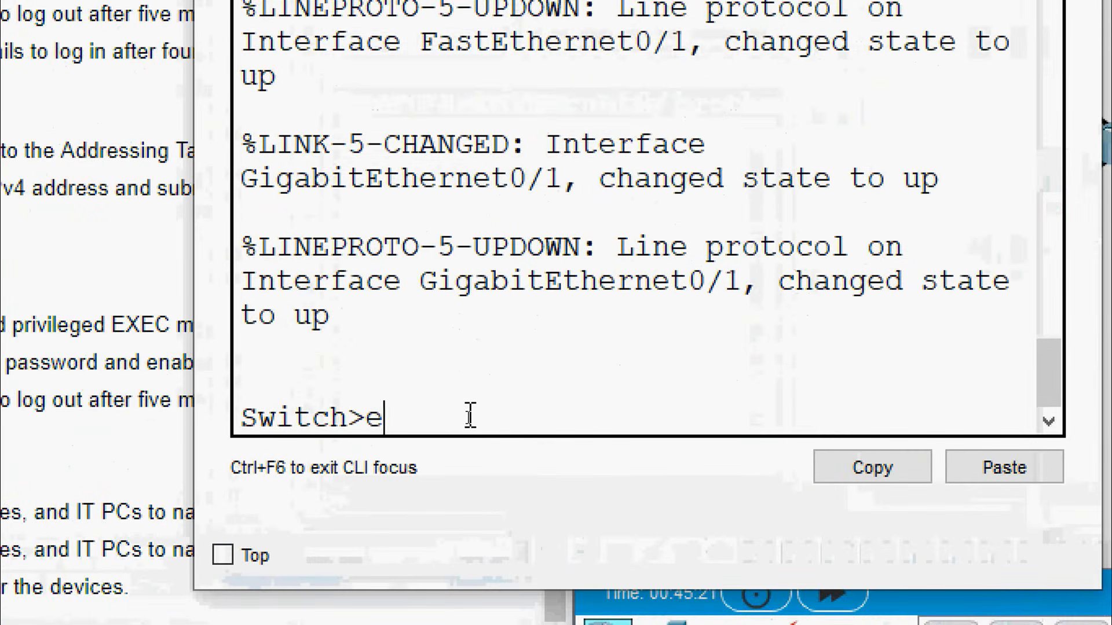
pyautogui.press('Tab')
pyautogui.press('Return')
pyautogui.write('conf')
pyautogui.press('Tab')
pyautogui.write('t')
pyautogui.press('Tab')
pyautogui.press('Return')
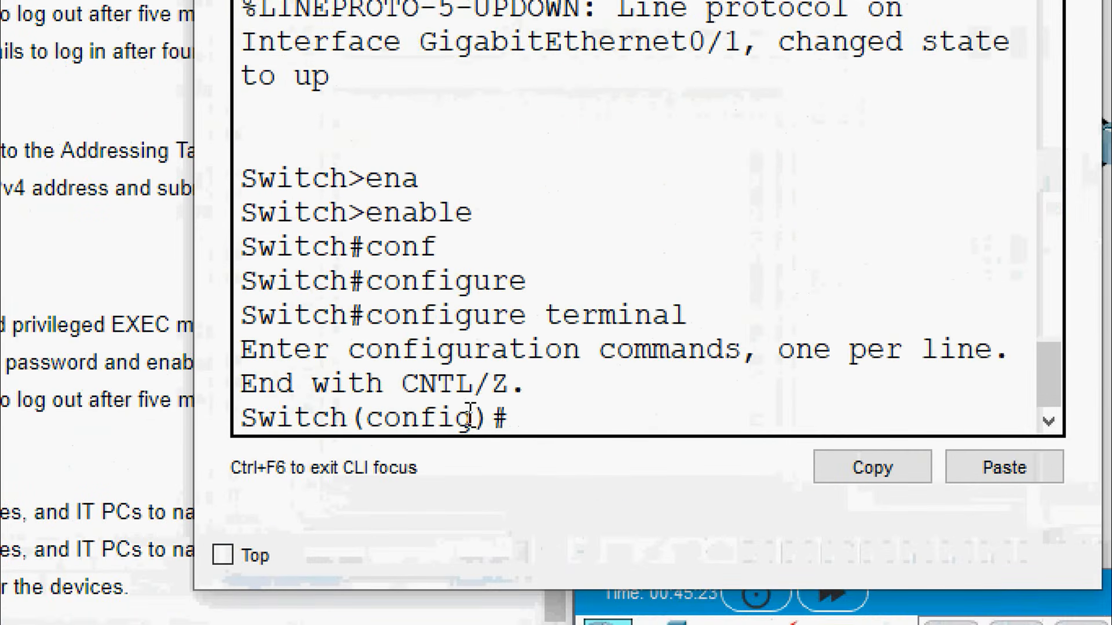
pyautogui.write('host')
pyautogui.press('Tab')
pyautogui.write('S3')
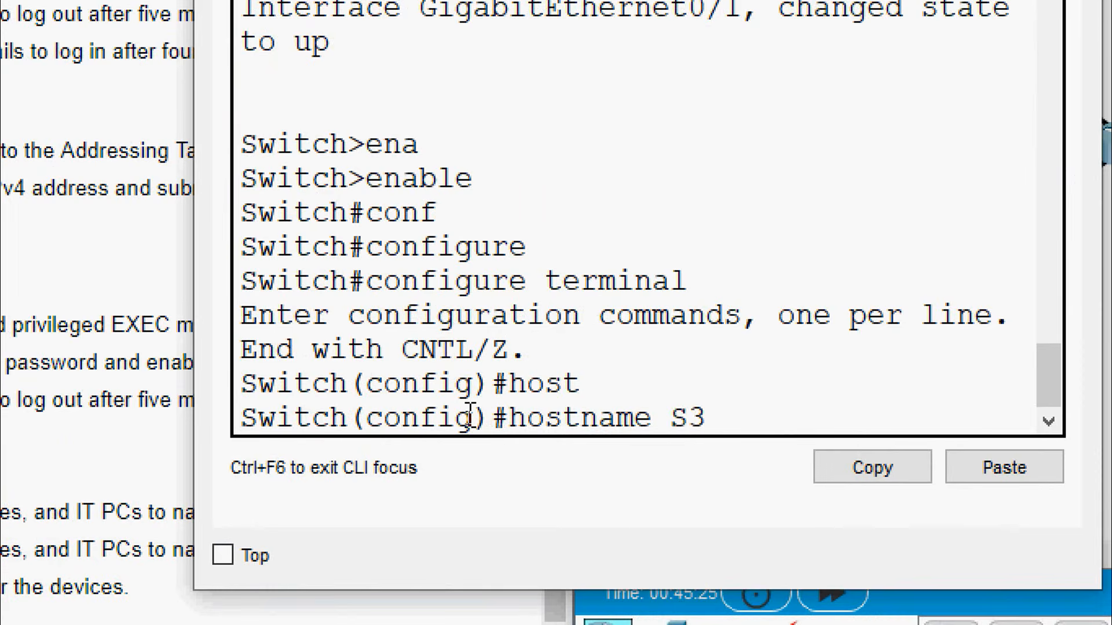
pyautogui.press('Return')
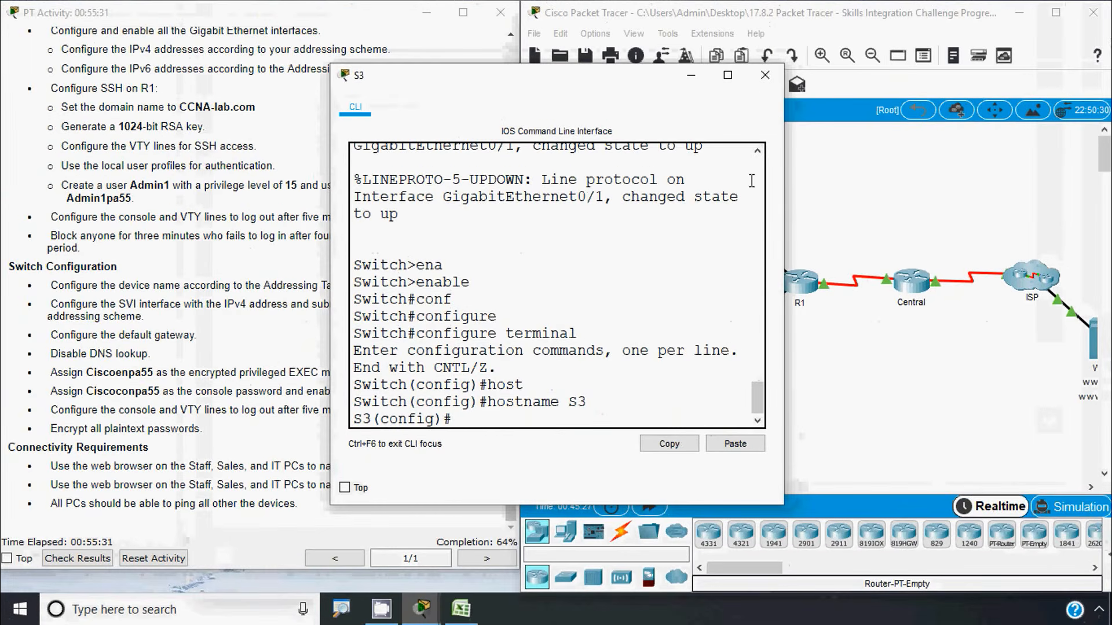
pyautogui.click(765, 75)
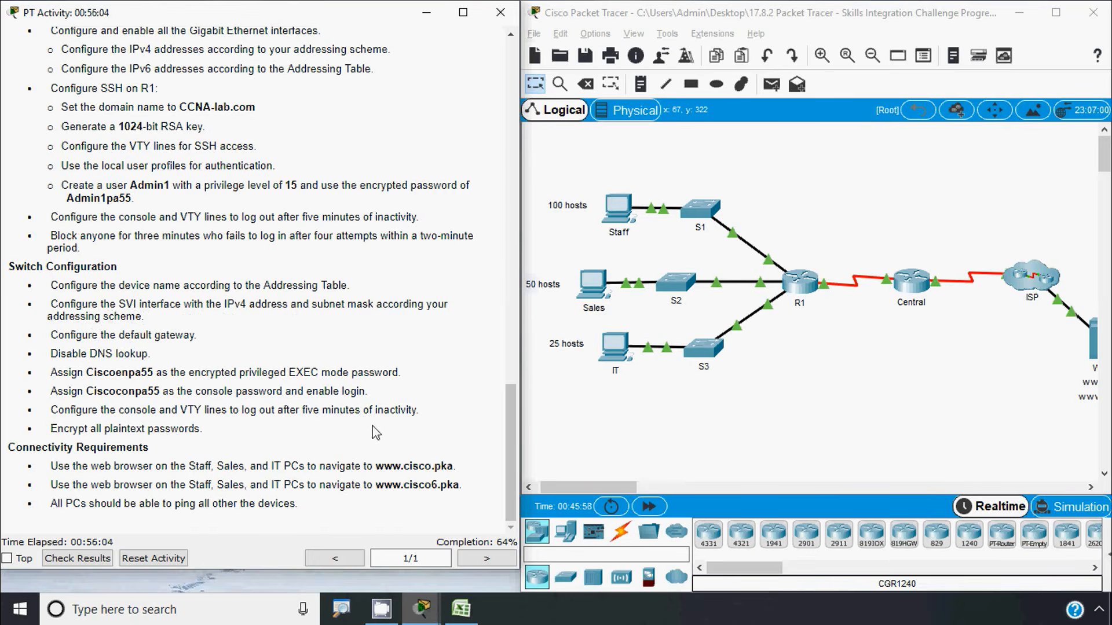
# Copy S1's VLAN 1 address 192.168.0.2 from cell D21 of the Excel addressing table
pyautogui.click(461, 609)
pyautogui.scroll(-2, 286, 491)
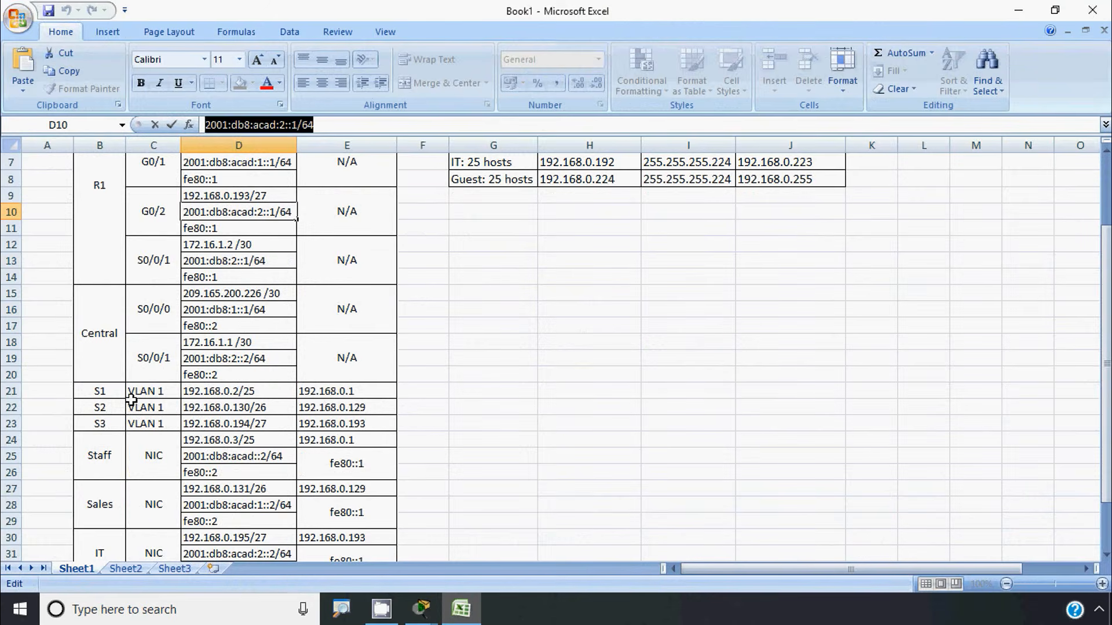
pyautogui.click(162, 396)
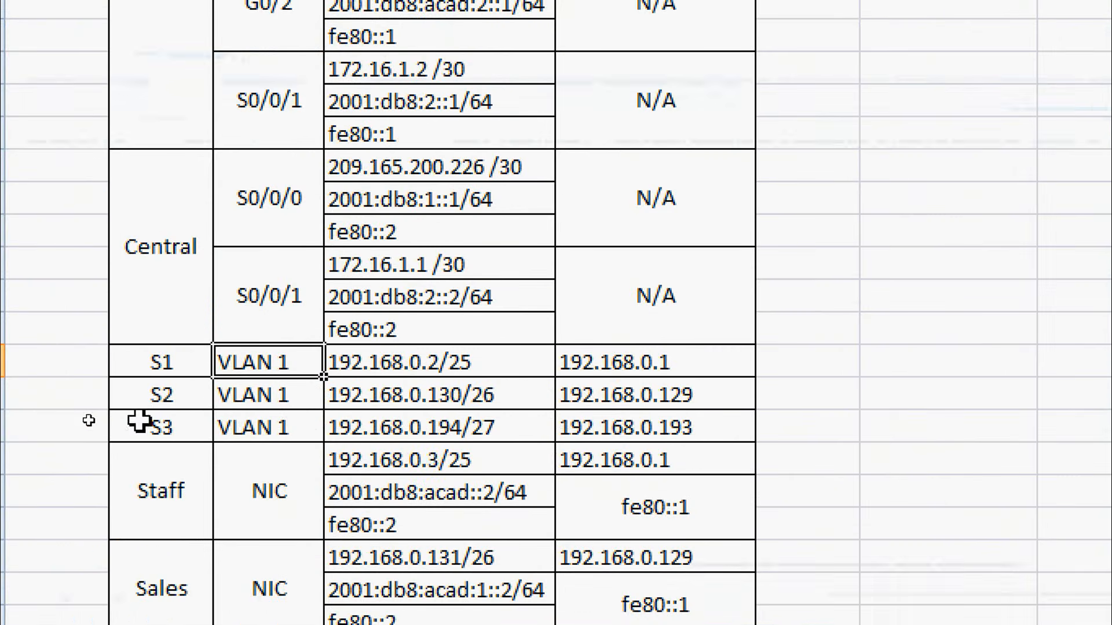
pyautogui.click(217, 392)
pyautogui.doubleClick(393, 363)
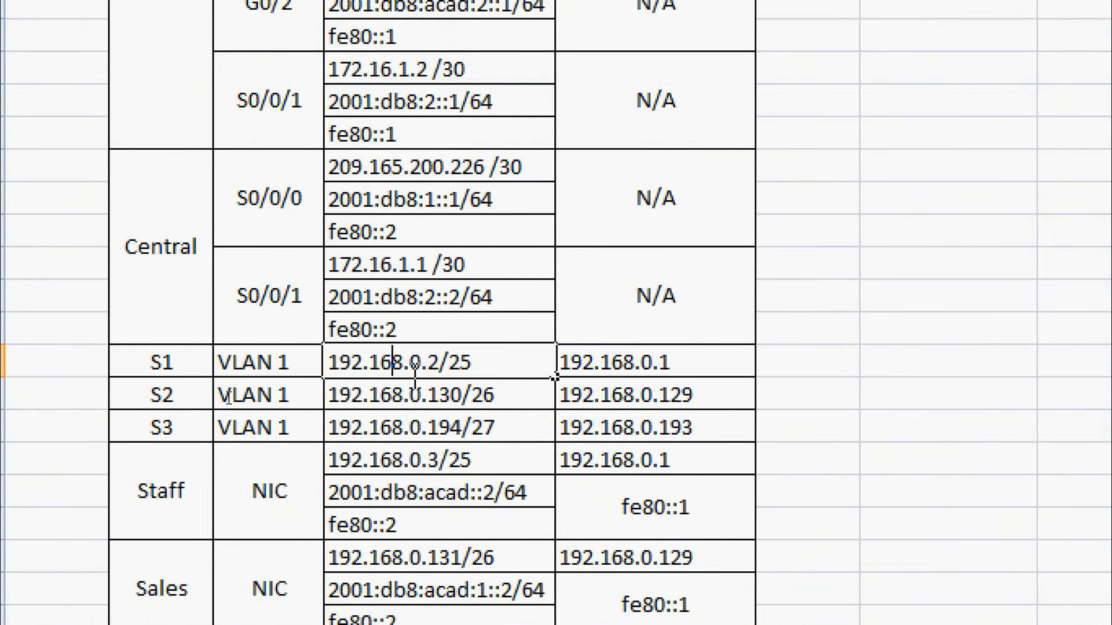
pyautogui.moveTo(438, 364); pyautogui.dragTo(336, 370)
pyautogui.hotkey('ctrl', 'c')
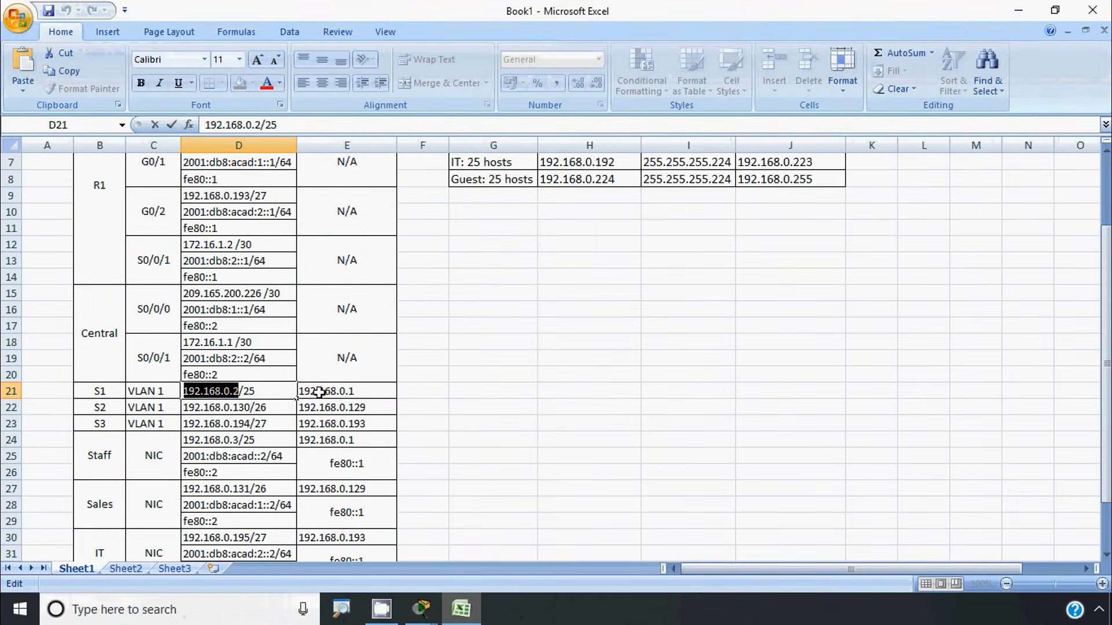
pyautogui.click(1018, 10)
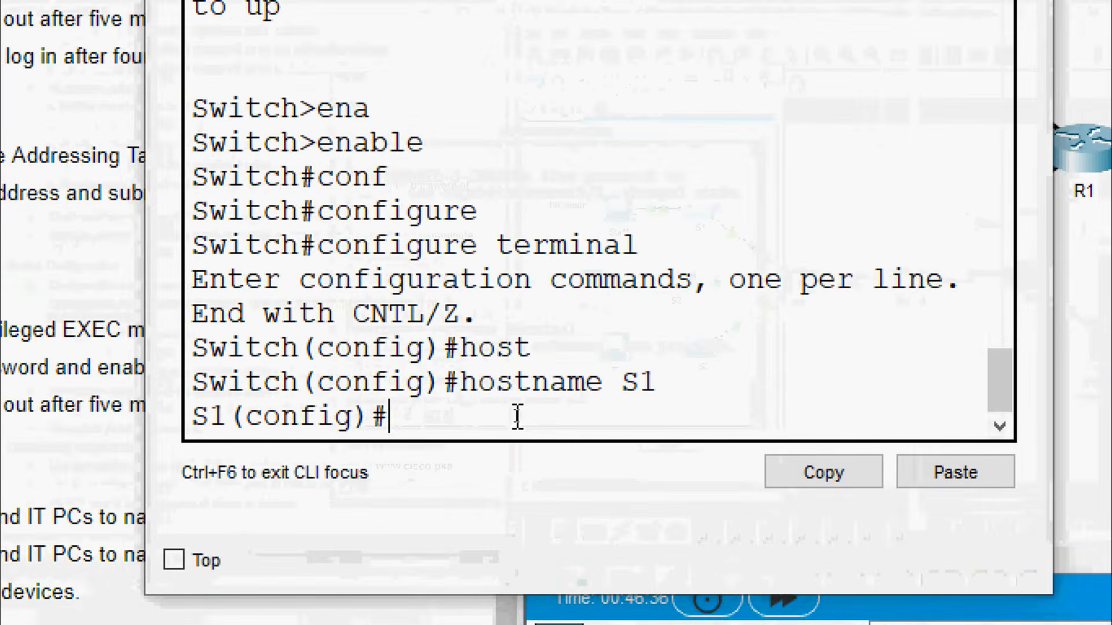
# On S1, enter interface VLAN 1 configuration mode
pyautogui.write('inter')
pyautogui.press('Tab')
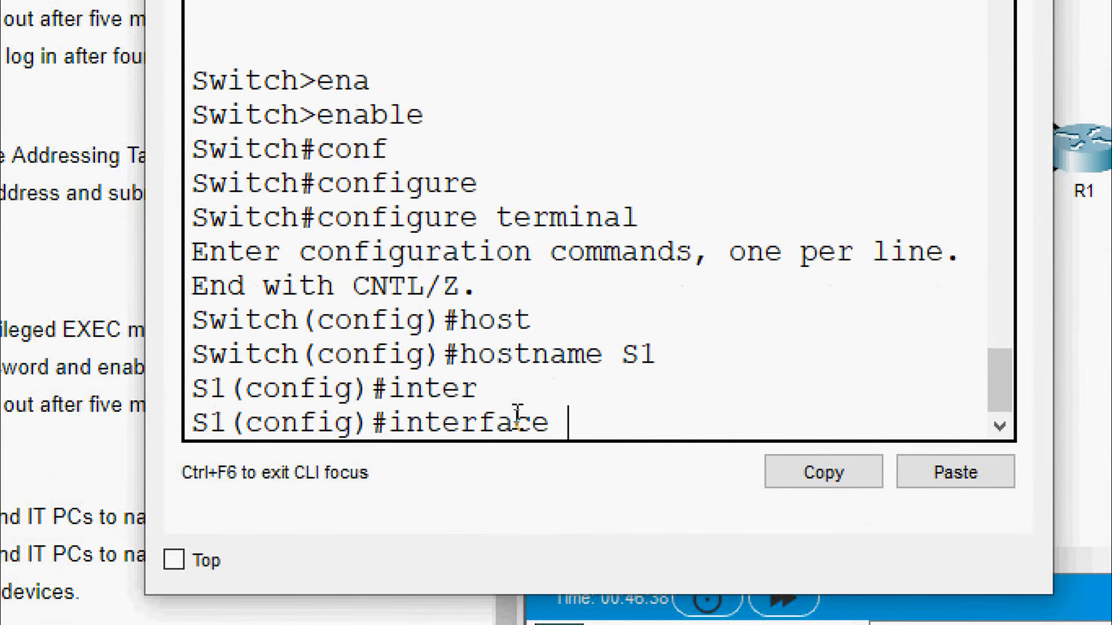
pyautogui.write('v')
pyautogui.press('Tab')
pyautogui.write('1')
pyautogui.press('Return')
# Assign VLAN 1 the address 192.168.0.2 255.255.255.128 and enable it with no shutdown
pyautogui.write('ip ad')
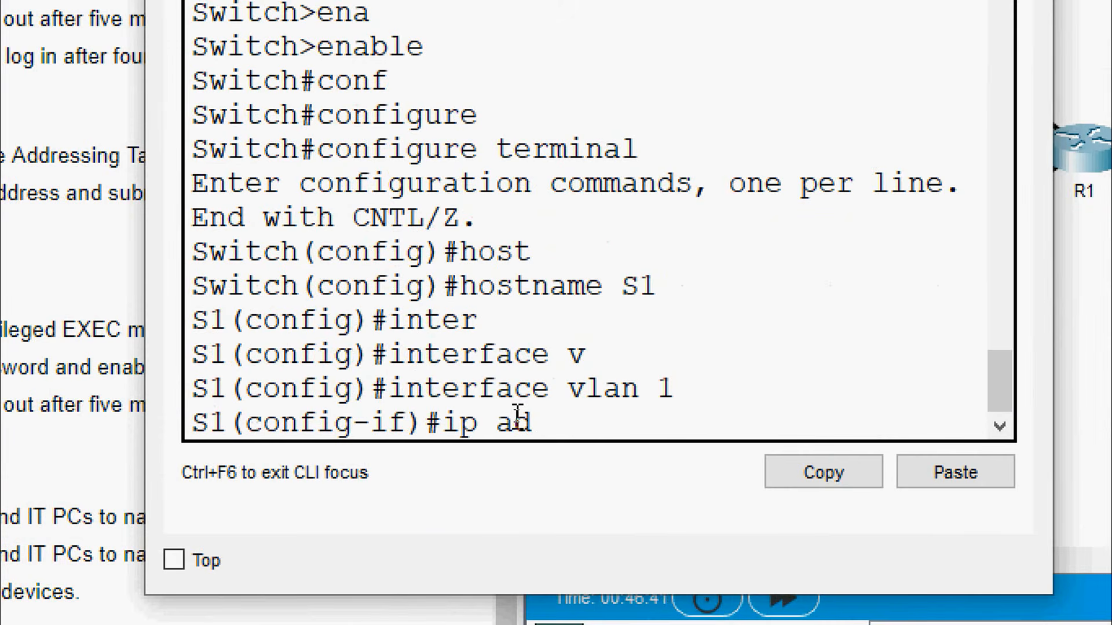
pyautogui.press('Tab')
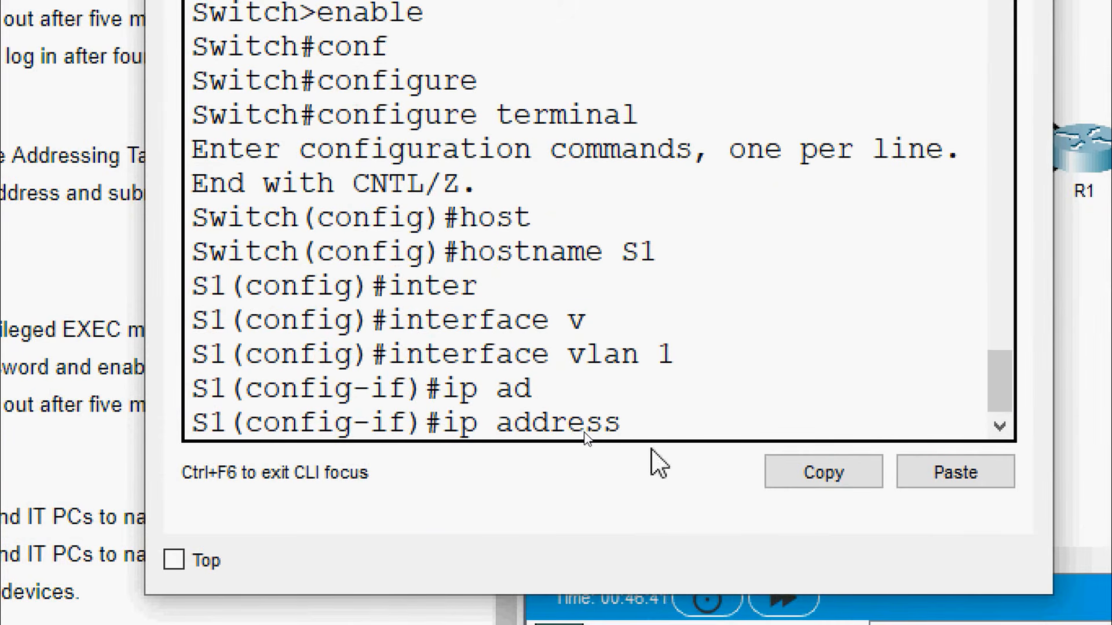
pyautogui.rightClick(658, 431)
pyautogui.click(692, 495)
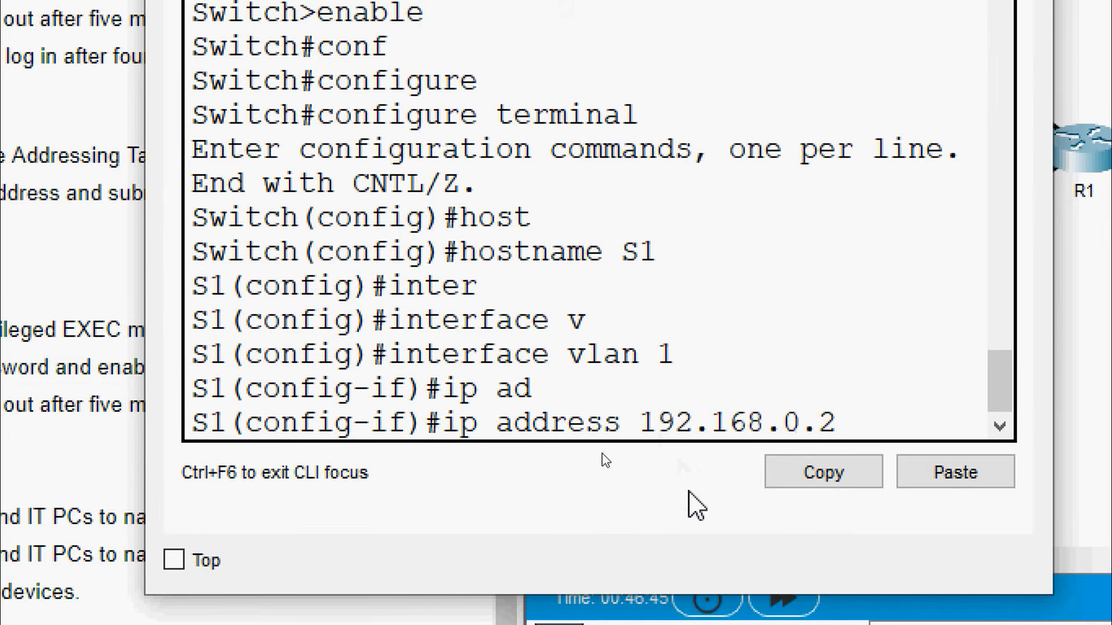
pyautogui.write('255.255.')
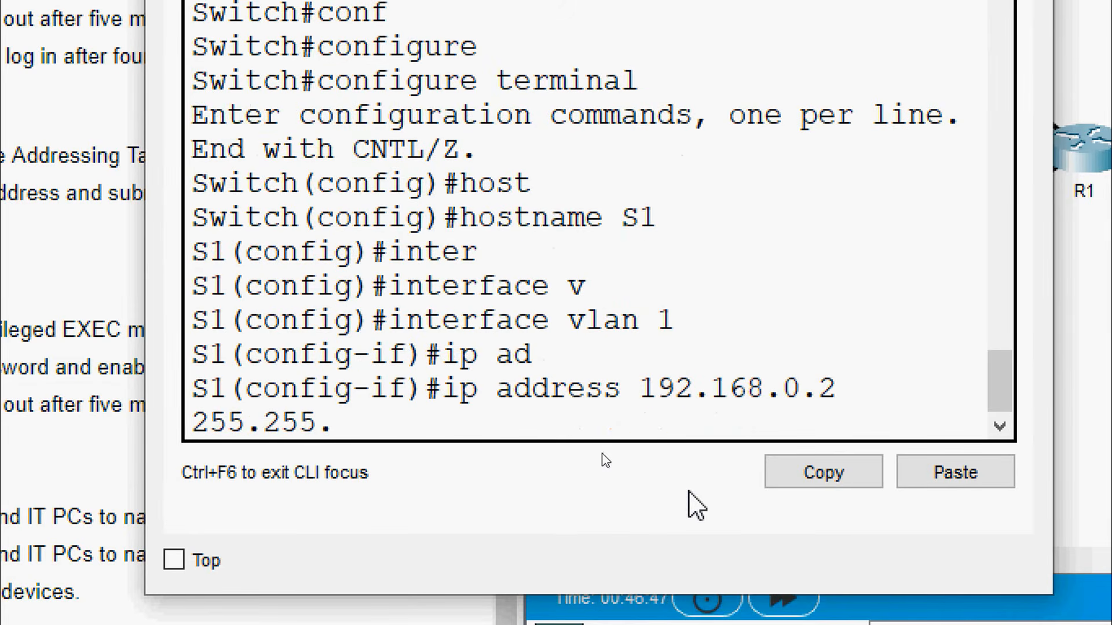
pyautogui.write('255.1')
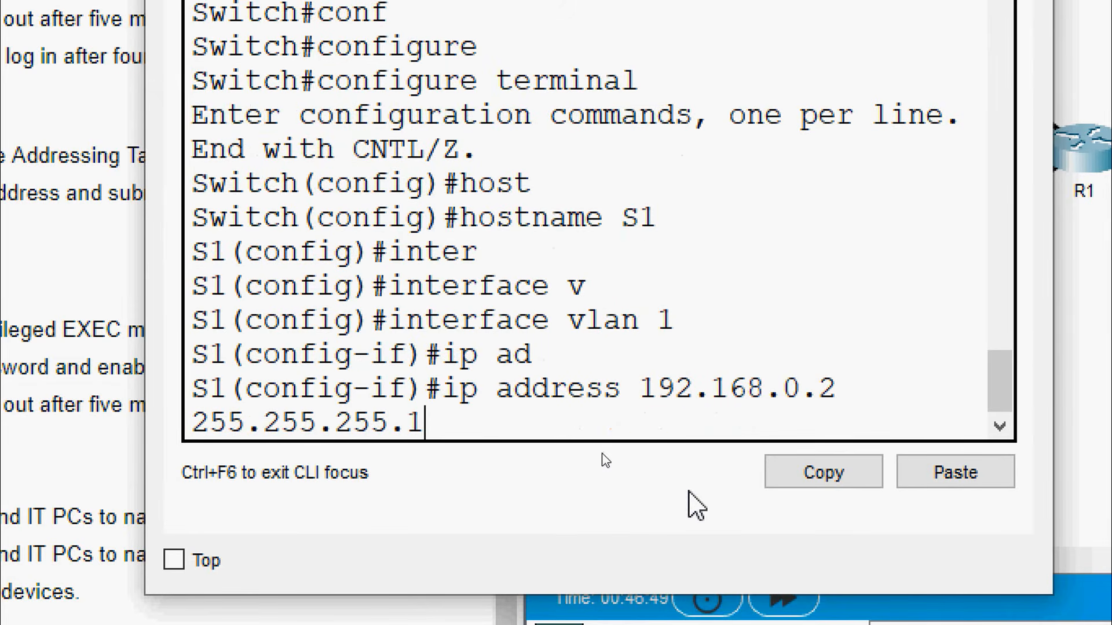
pyautogui.write('28')
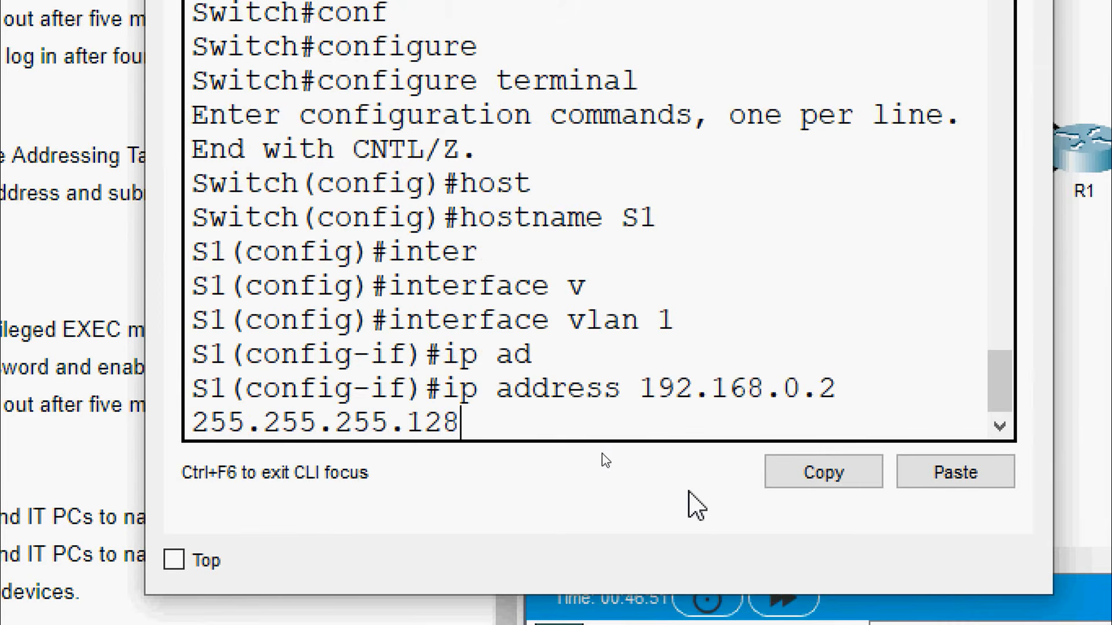
pyautogui.press('Return')
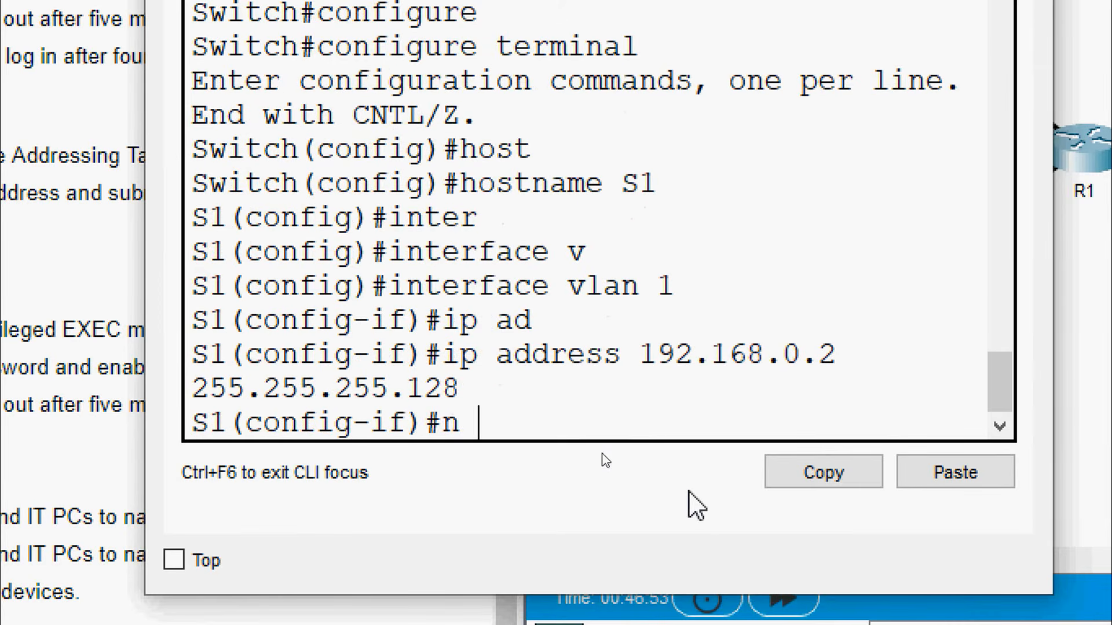
pyautogui.write('no sh')
pyautogui.press('Tab')
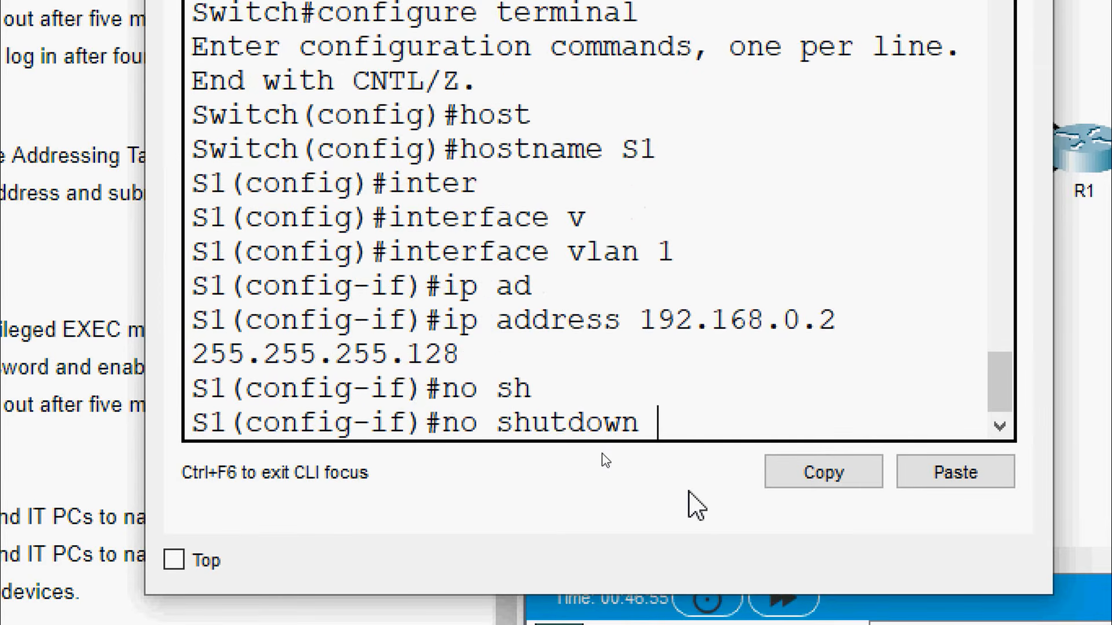
pyautogui.press('Return')
# Exit interface mode and set S1's default gateway to 192.168.0.1
pyautogui.write('exit')
pyautogui.press('Return')
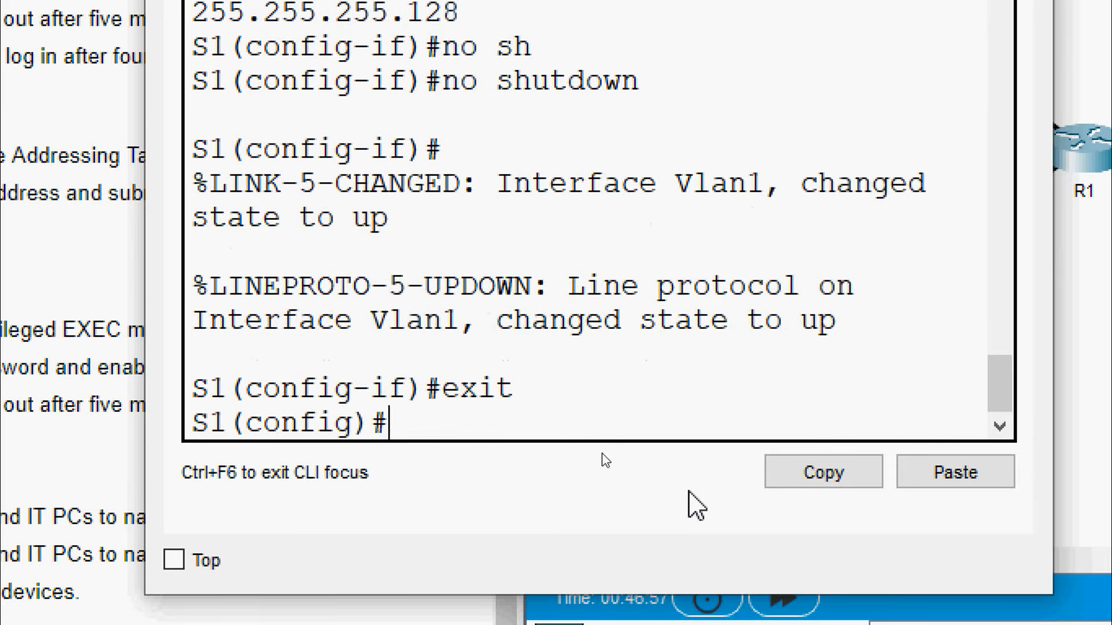
pyautogui.write('ip de')
pyautogui.press('Tab')
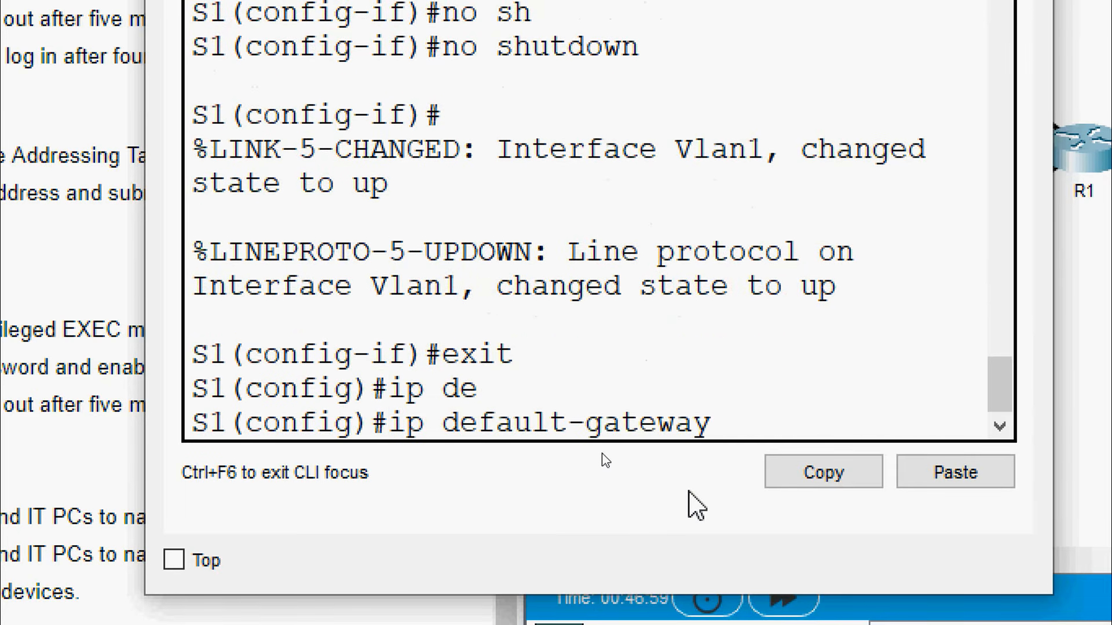
pyautogui.rightClick(743, 435)
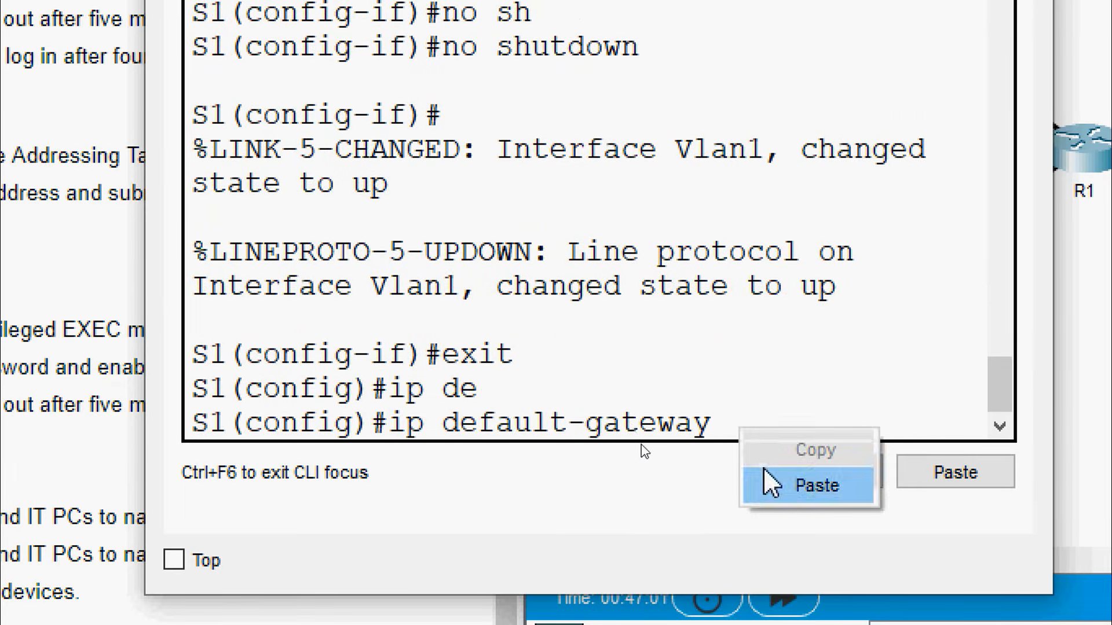
pyautogui.click(769, 481)
pyautogui.press('BackSpace')
pyautogui.write('192.168.0.1')
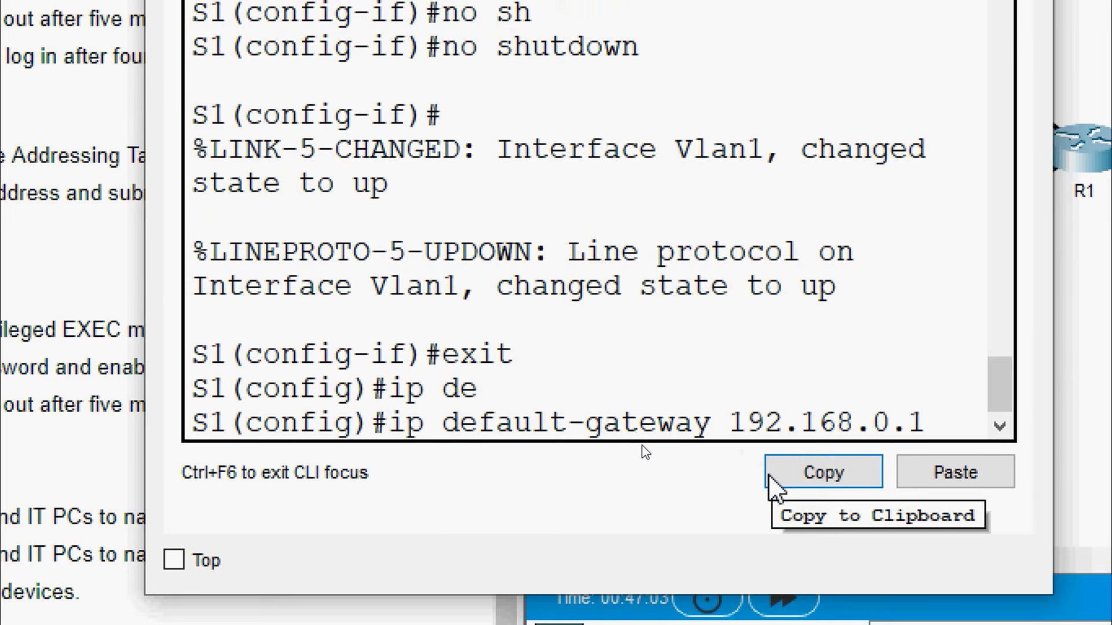
pyautogui.press('Return')
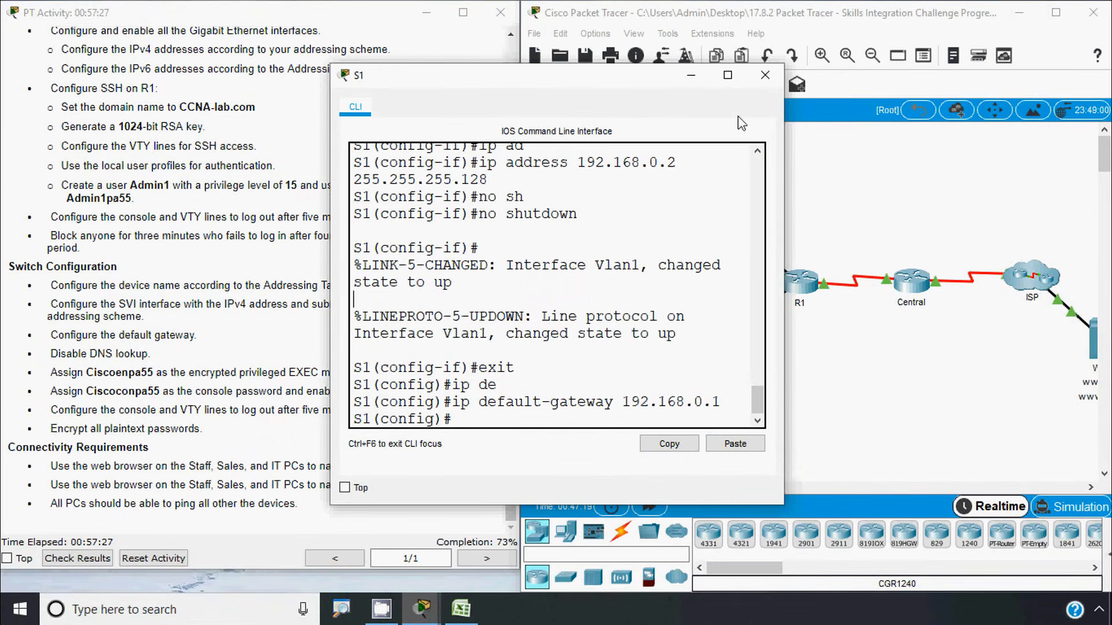
# Close S1's console and copy S2's VLAN 1 address 192.168.0.130 from cell D22 in Excel
pyautogui.click(765, 75)
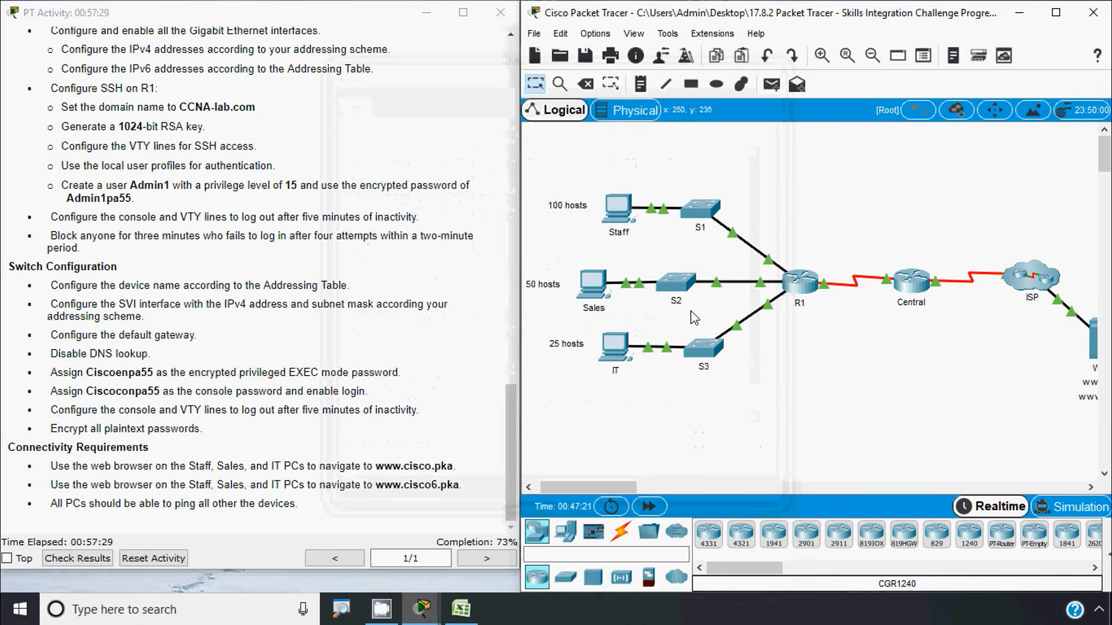
pyautogui.click(461, 608)
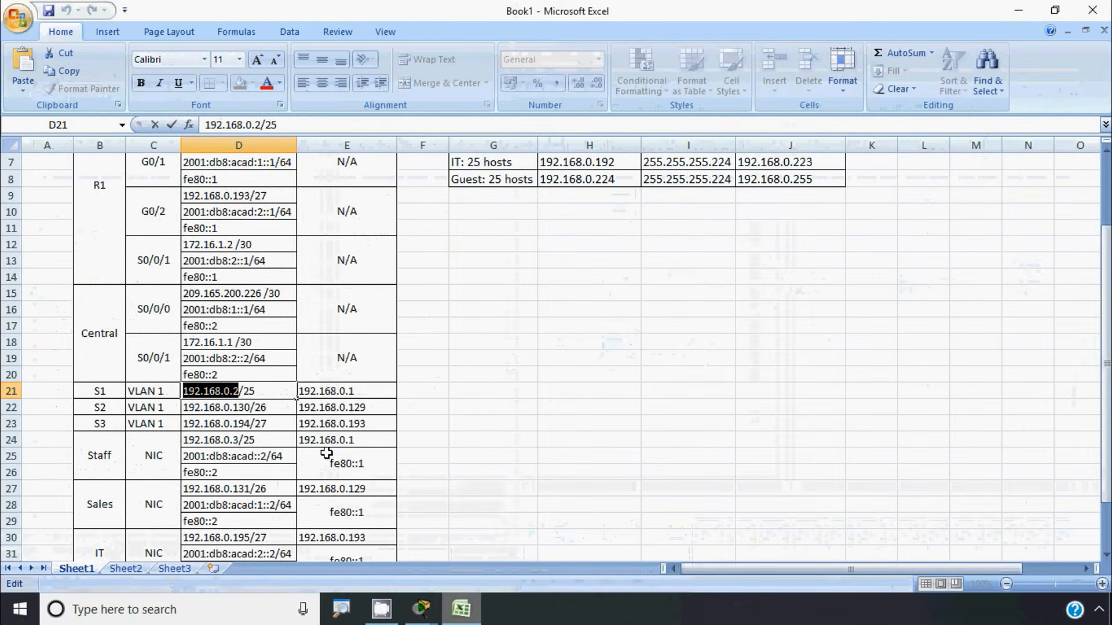
pyautogui.click(203, 408)
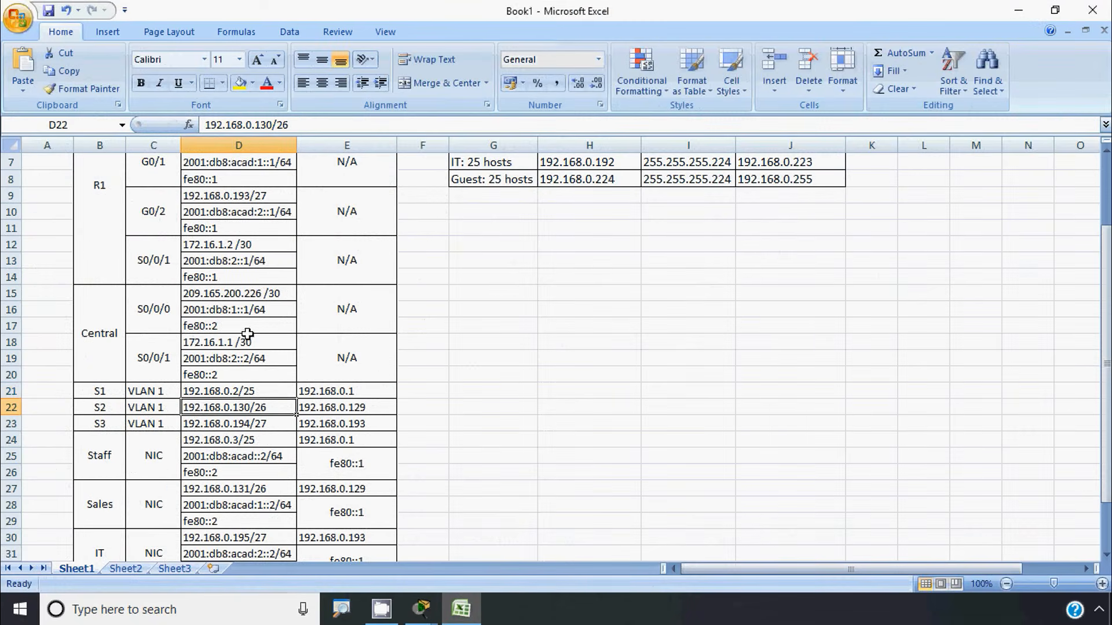
pyautogui.moveTo(272, 125); pyautogui.dragTo(198, 134)
pyautogui.hotkey('ctrl', 'c')
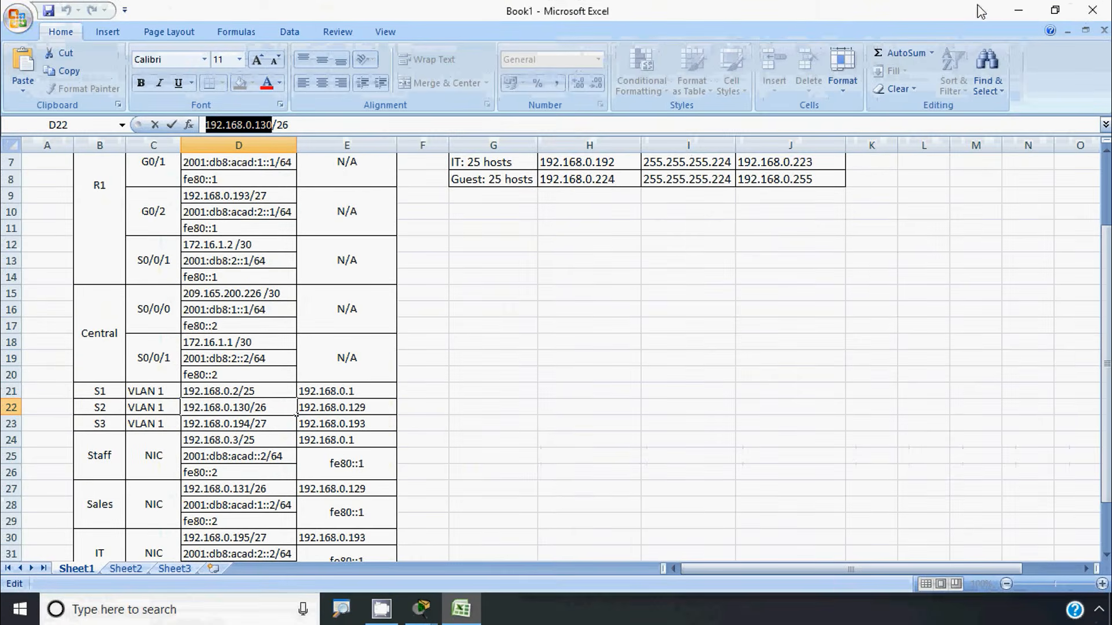
pyautogui.click(1018, 10)
# Open switch S2's CLI and enter interface VLAN 1 configuration mode
pyautogui.click(678, 284)
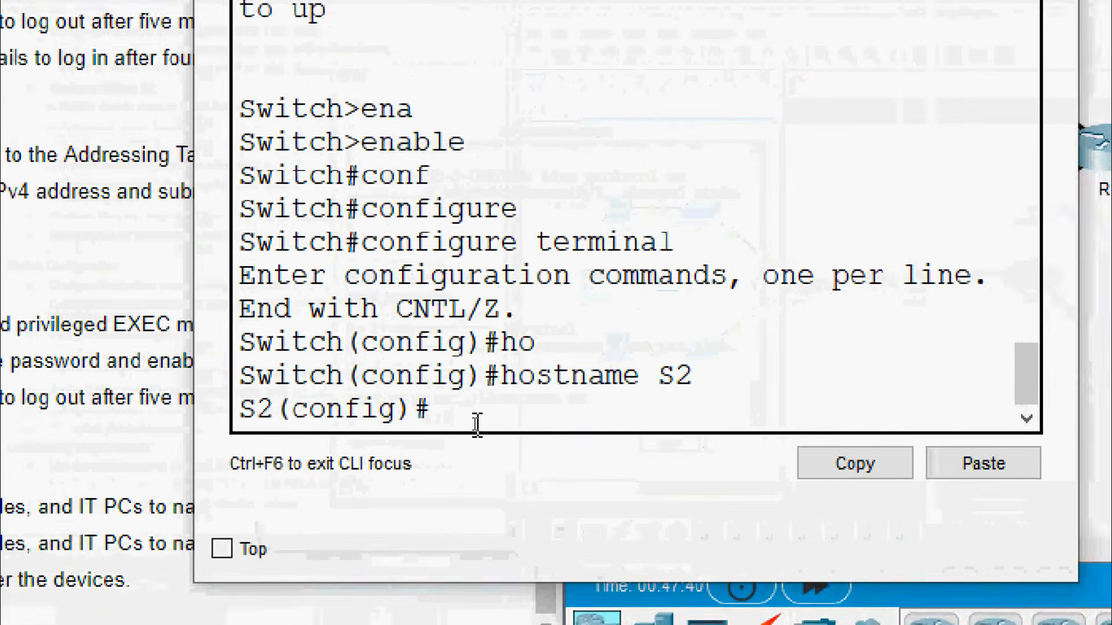
pyautogui.write('inter')
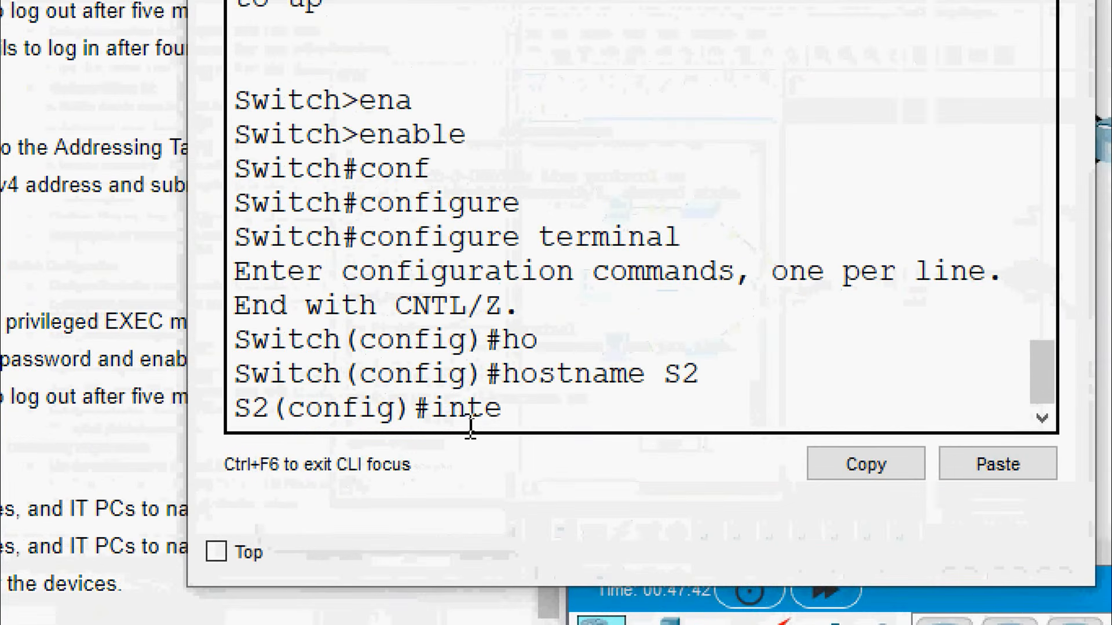
pyautogui.press('Tab')
pyautogui.write('v')
pyautogui.press('Tab')
pyautogui.write('1')
pyautogui.press('Return')
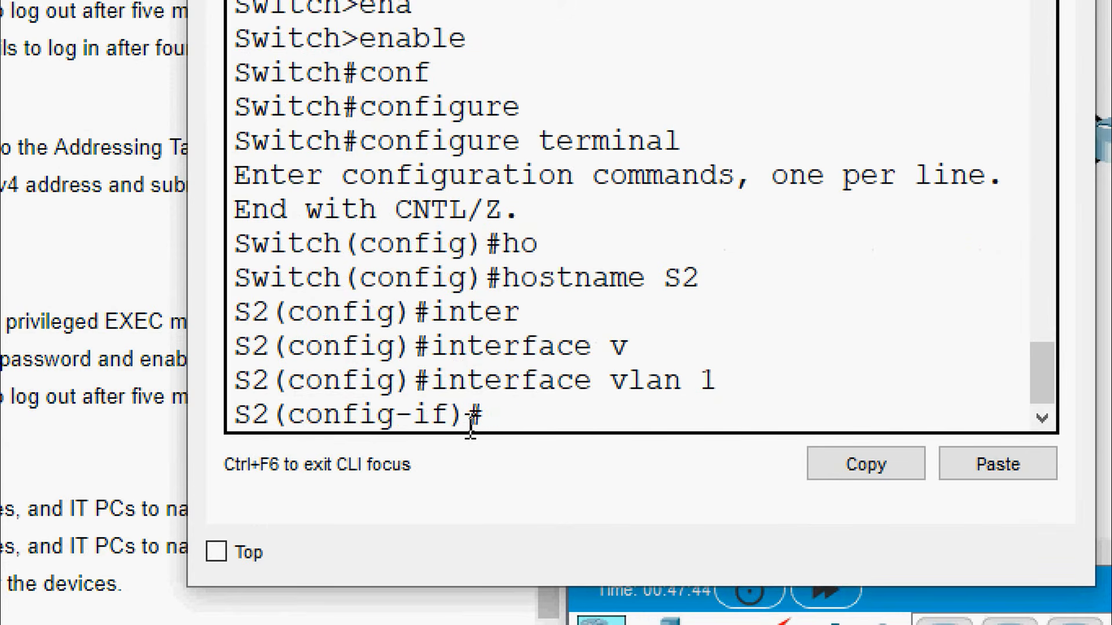
# Assign VLAN 1 the address 192.168.0.130 255.255.255.192 and enable it with no shutdown
pyautogui.write('ip ad')
pyautogui.press('Tab')
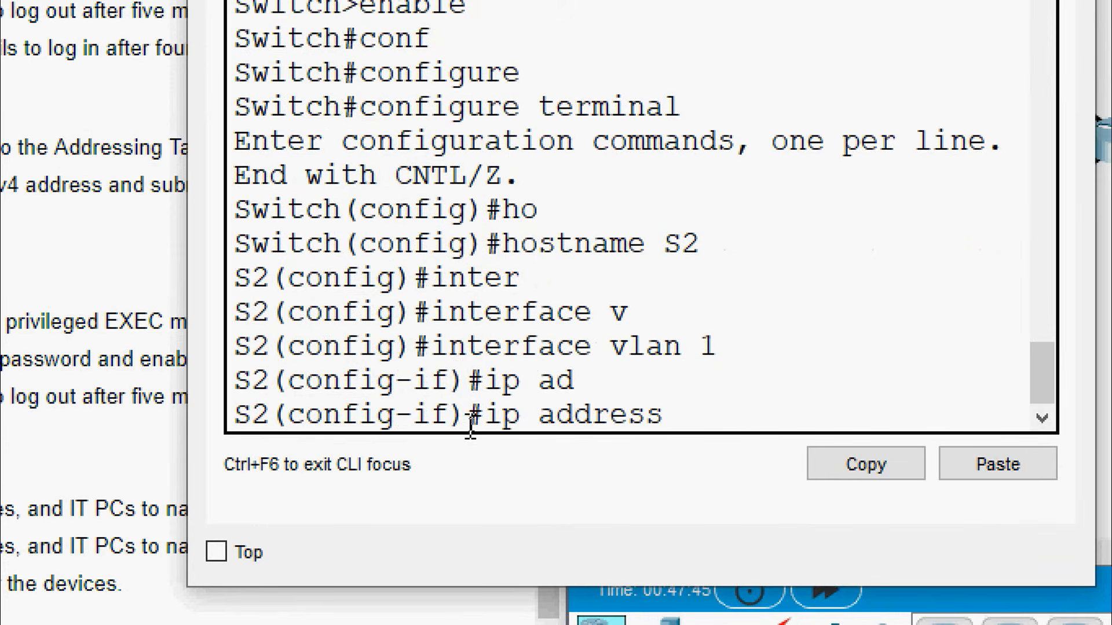
pyautogui.rightClick(708, 405)
pyautogui.click(732, 454)
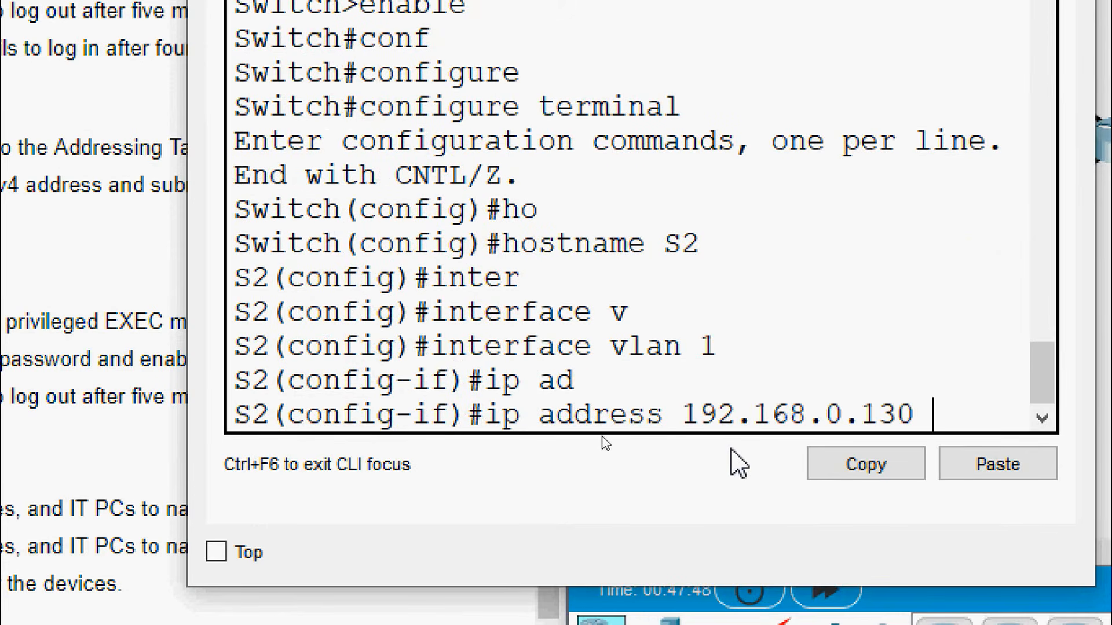
pyautogui.write('255.2')
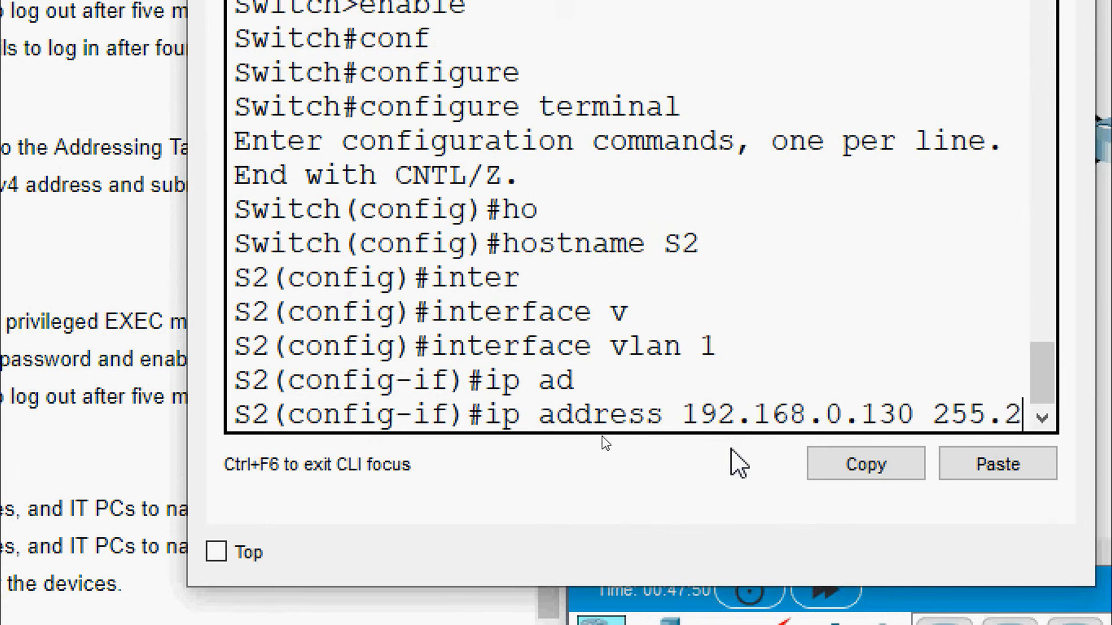
pyautogui.write('55.255.2')
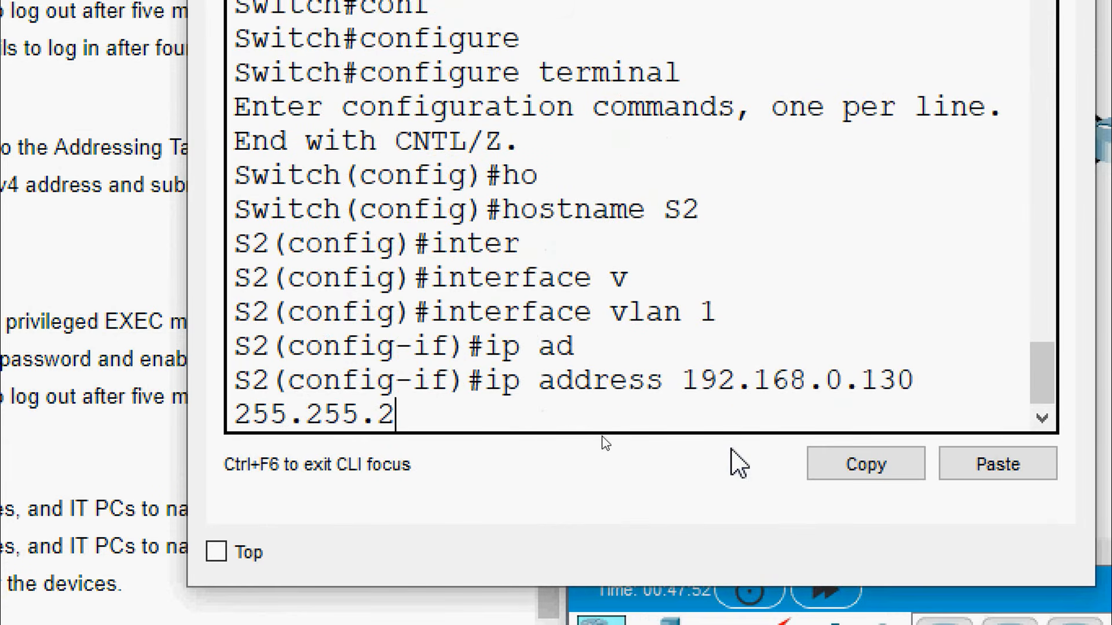
pyautogui.write('.192')
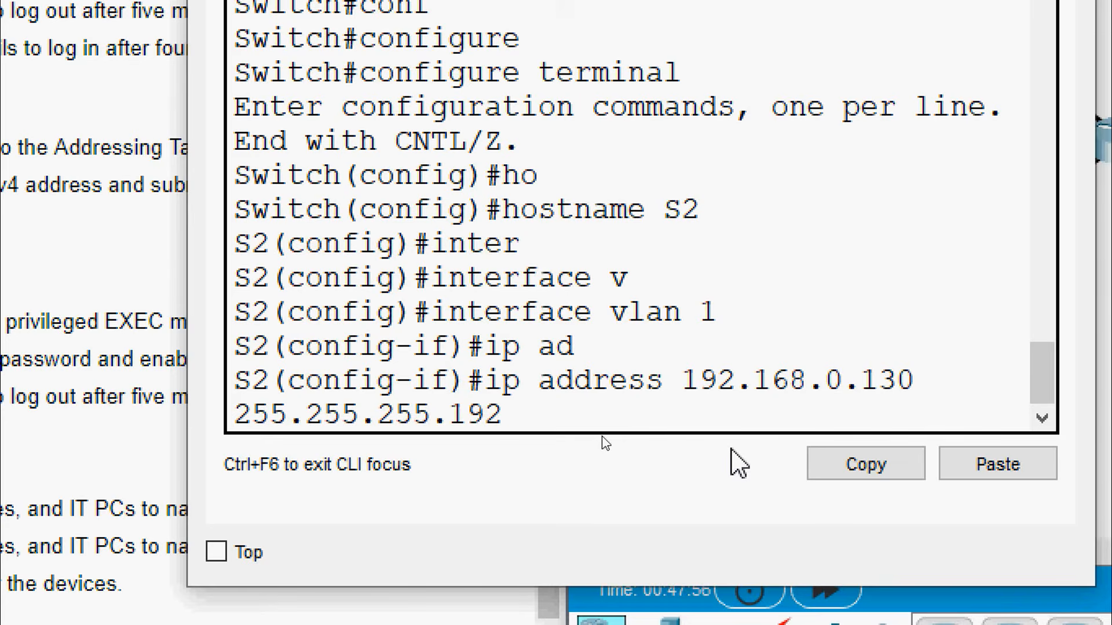
pyautogui.press('Return')
pyautogui.write('no  sh')
pyautogui.press('Tab')
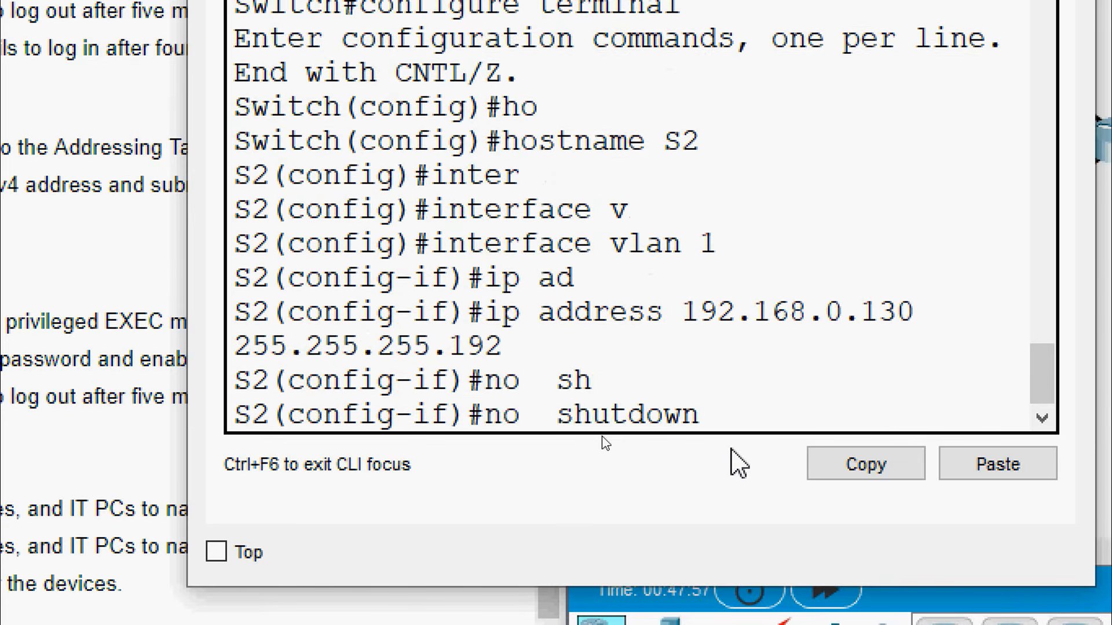
pyautogui.press('Return')
# Exit interface mode and set S2's default gateway to 192.168.0.129
pyautogui.write('exit')
pyautogui.press('Return')
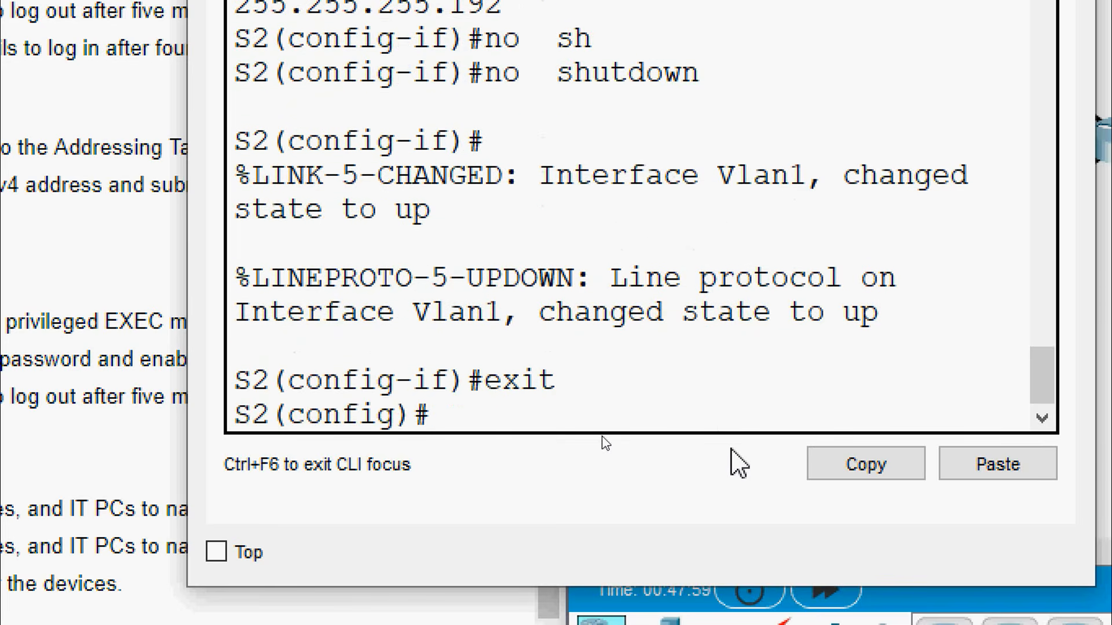
pyautogui.write('ip de')
pyautogui.press('Tab')
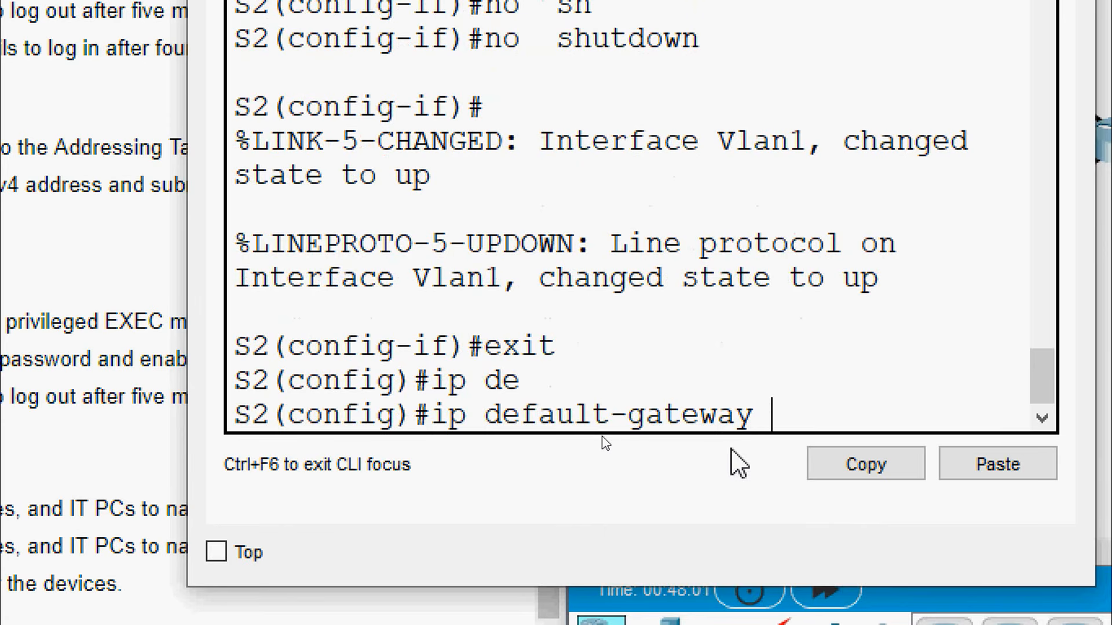
pyautogui.rightClick(780, 415)
pyautogui.click(816, 469)
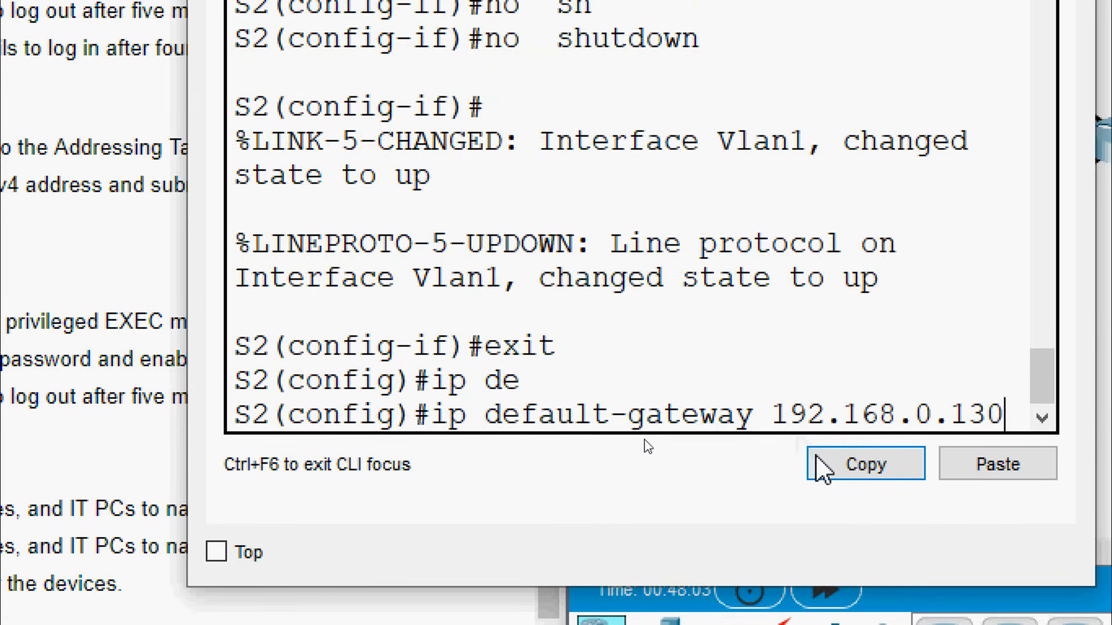
pyautogui.press('BackSpace')
pyautogui.press('BackSpace')
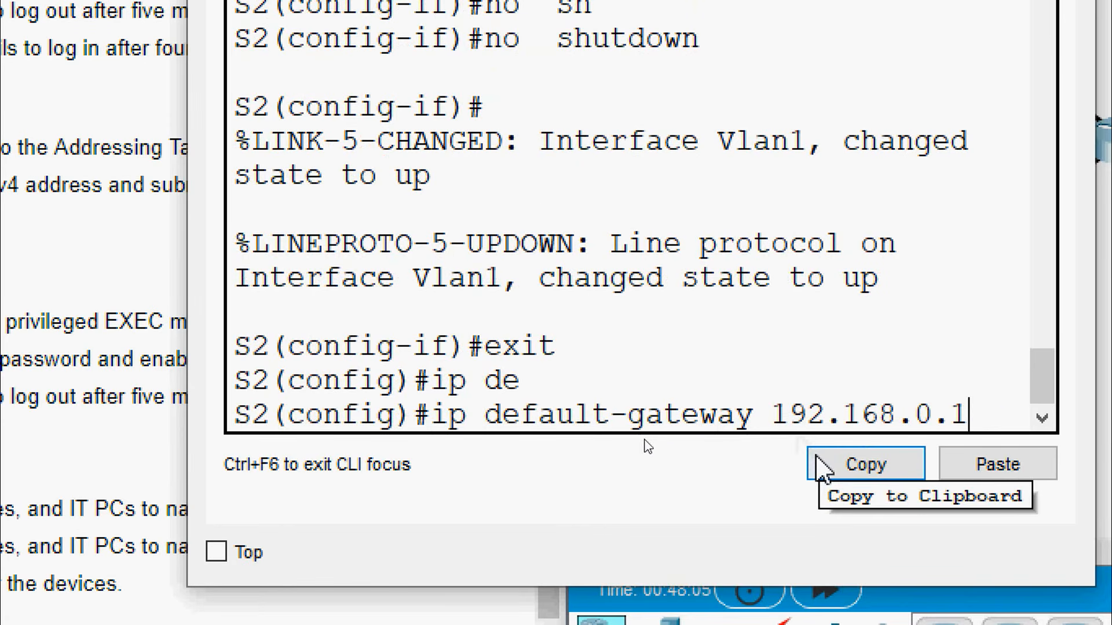
pyautogui.write('29')
pyautogui.press('Return')
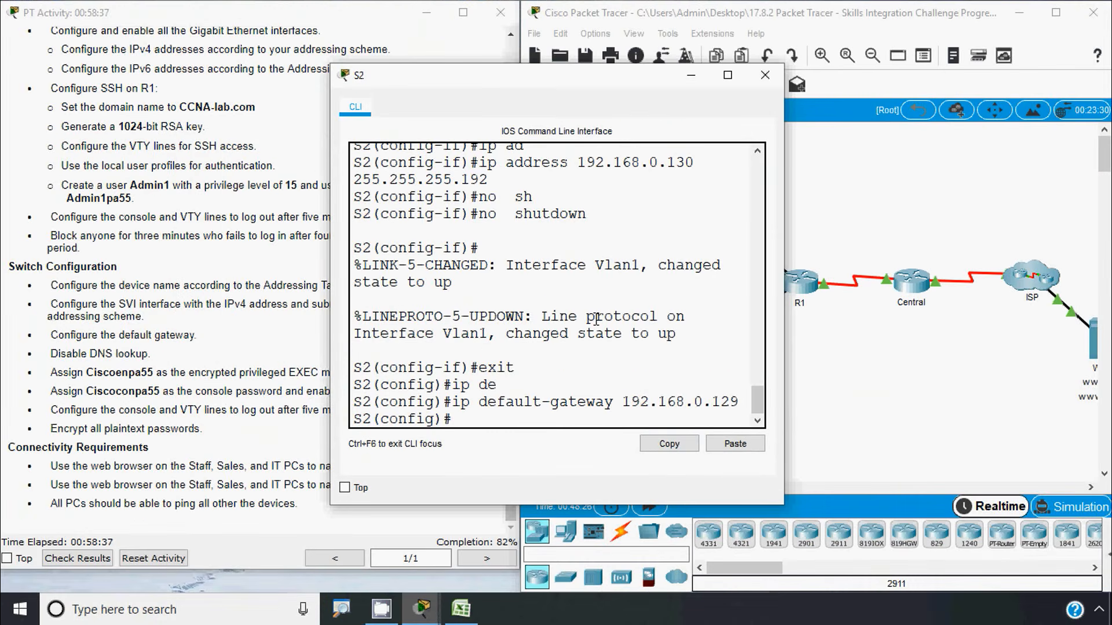
# Close S2's console and copy S3's VLAN 1 address 192.168.0.194 from cell D23 in Excel
pyautogui.click(765, 75)
pyautogui.click(706, 350)
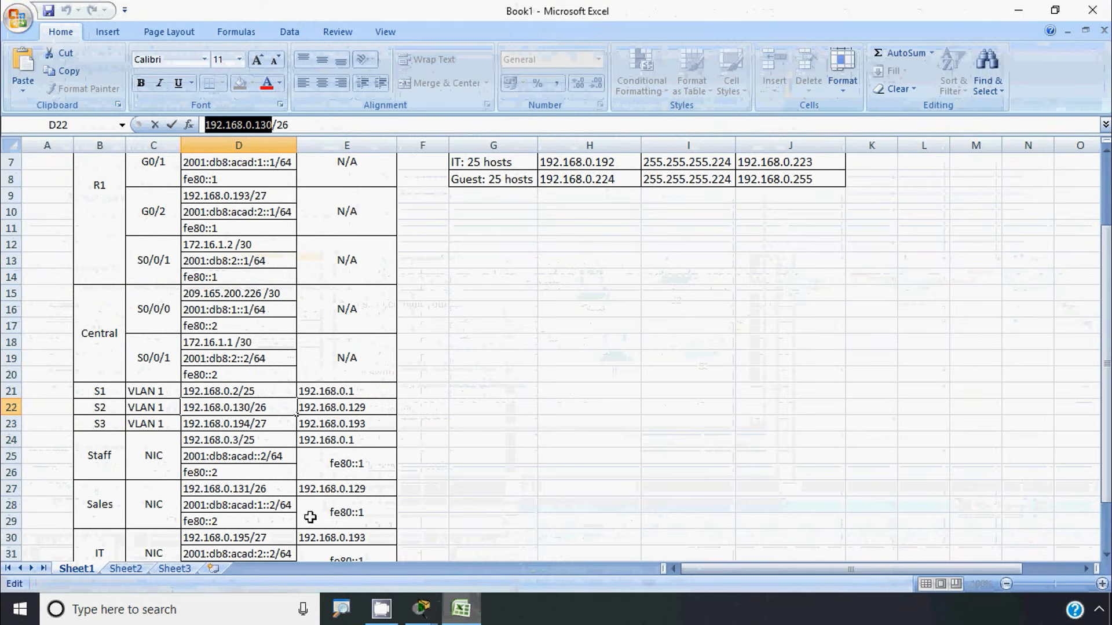
pyautogui.click(237, 424)
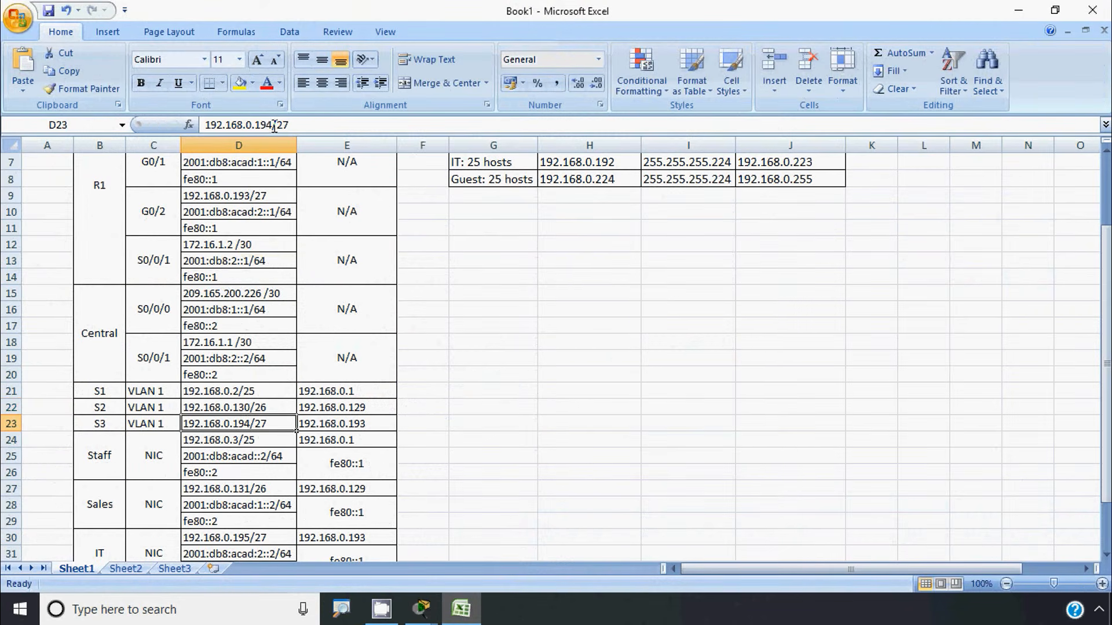
pyautogui.moveTo(275, 126); pyautogui.dragTo(205, 125)
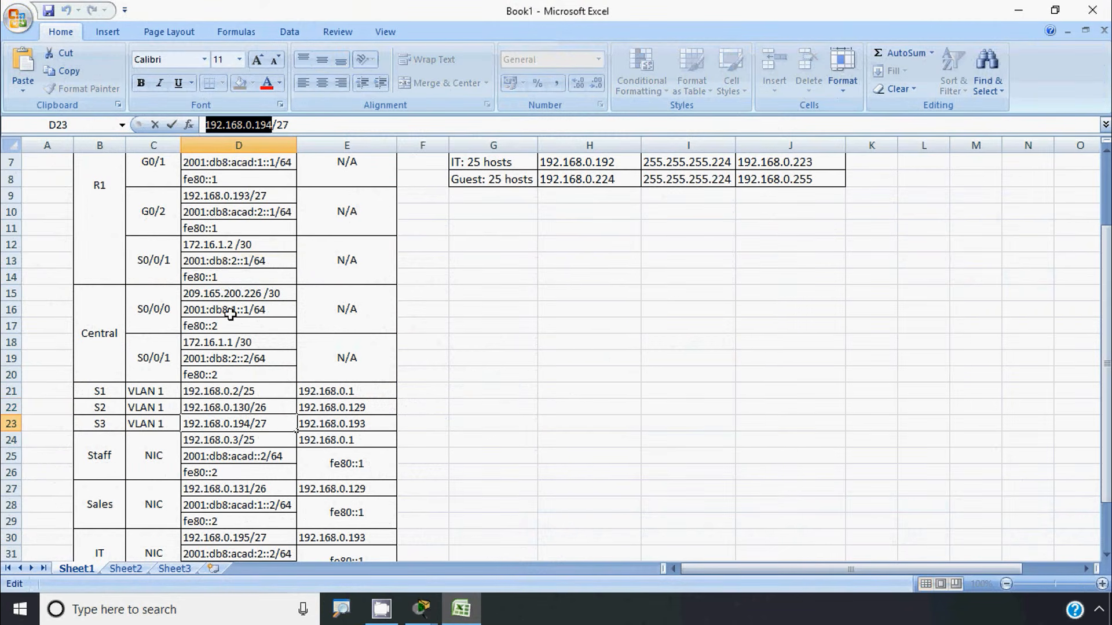
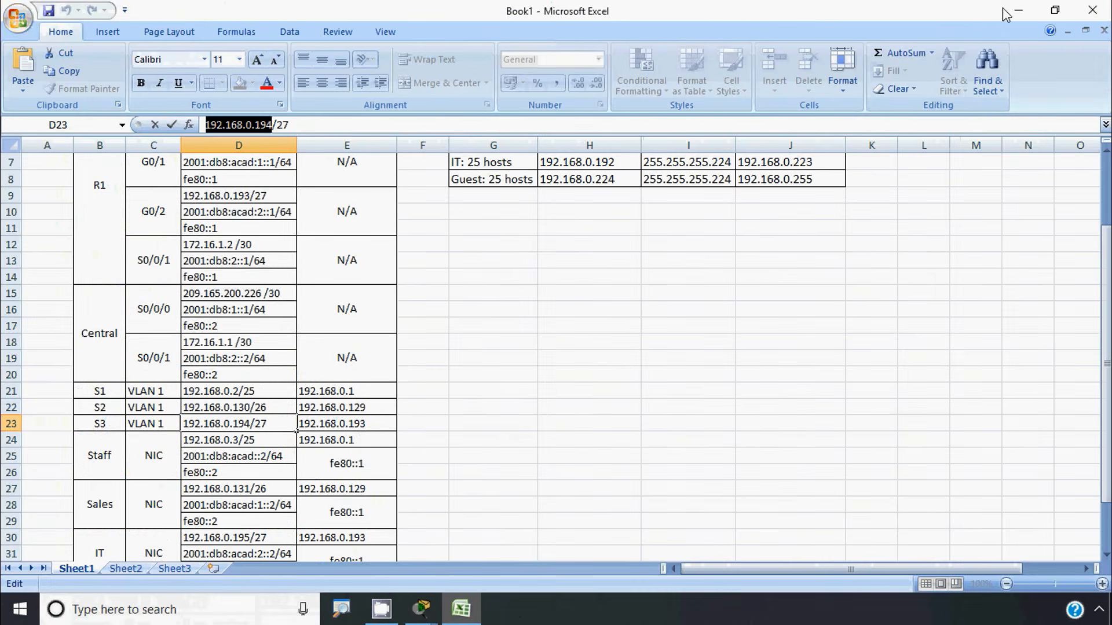
# Assign S3's VLAN 1 the address 192.168.0.194 255.255.255.224 and enable it with no shutdown
pyautogui.click(1014, 11)
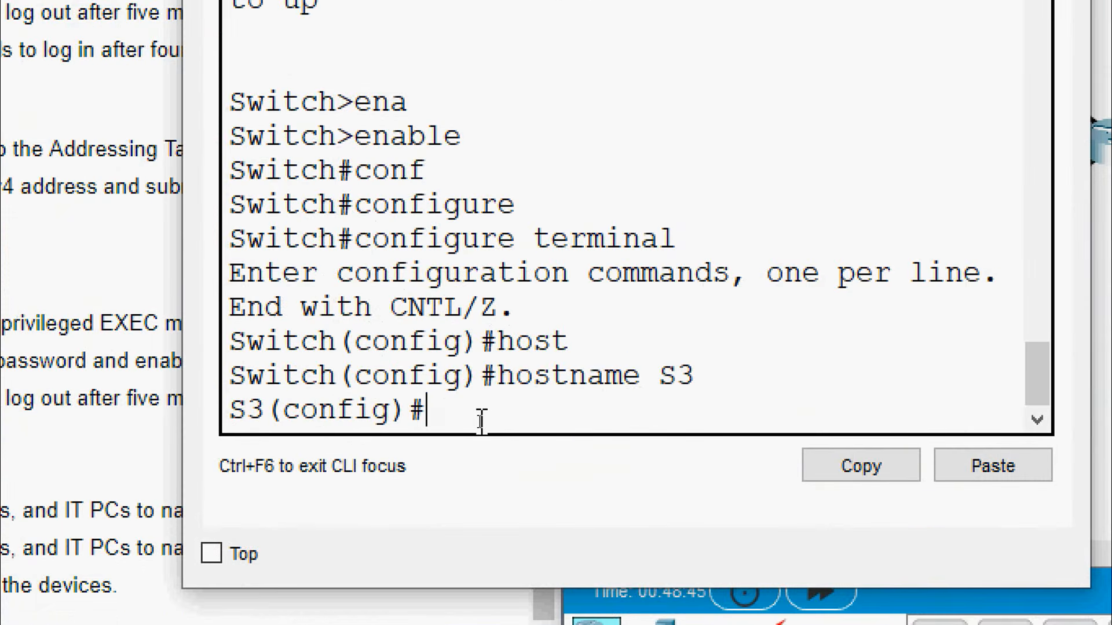
pyautogui.write('i')
pyautogui.write('nter')
pyautogui.press('Tab')
pyautogui.write('v')
pyautogui.press('Tab')
pyautogui.write('1')
pyautogui.press('Return')
pyautogui.write('ip ad')
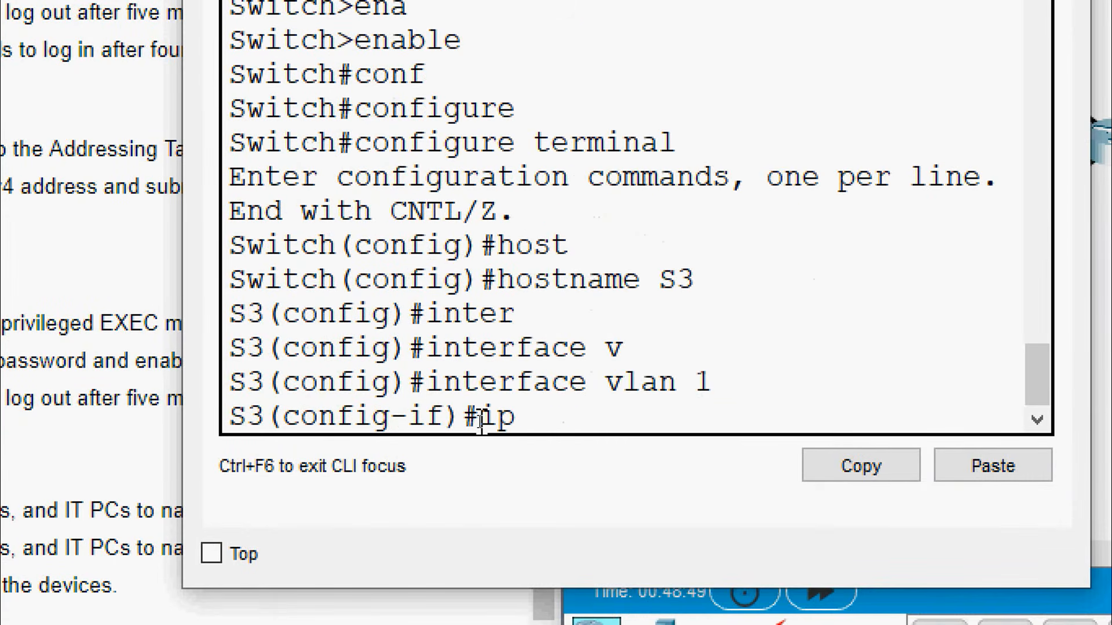
pyautogui.press('Tab')
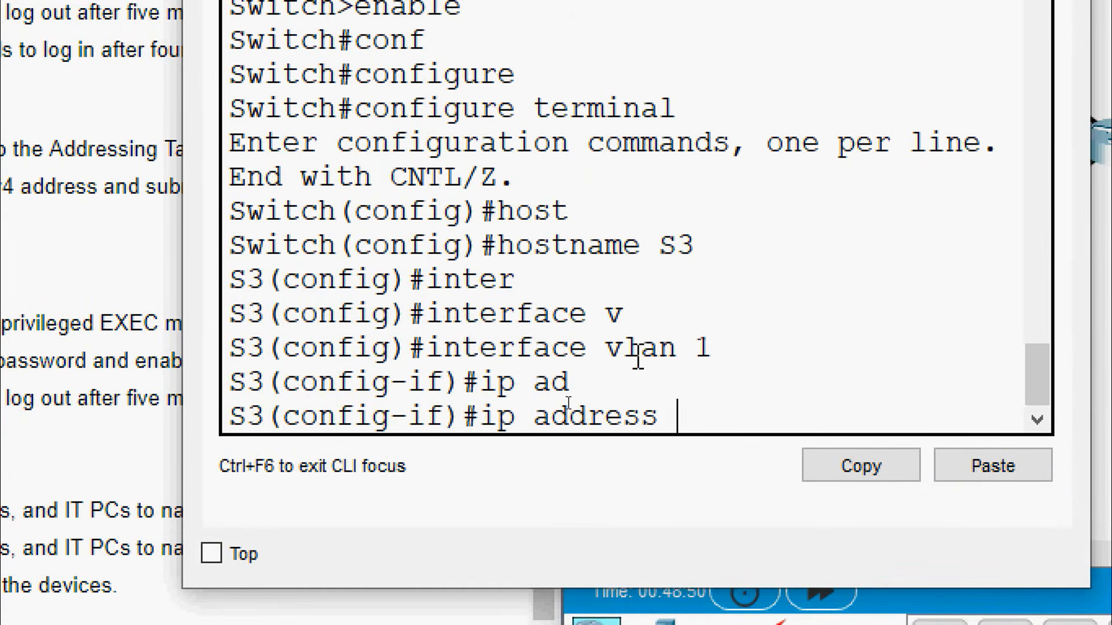
pyautogui.rightClick(685, 410)
pyautogui.click(717, 469)
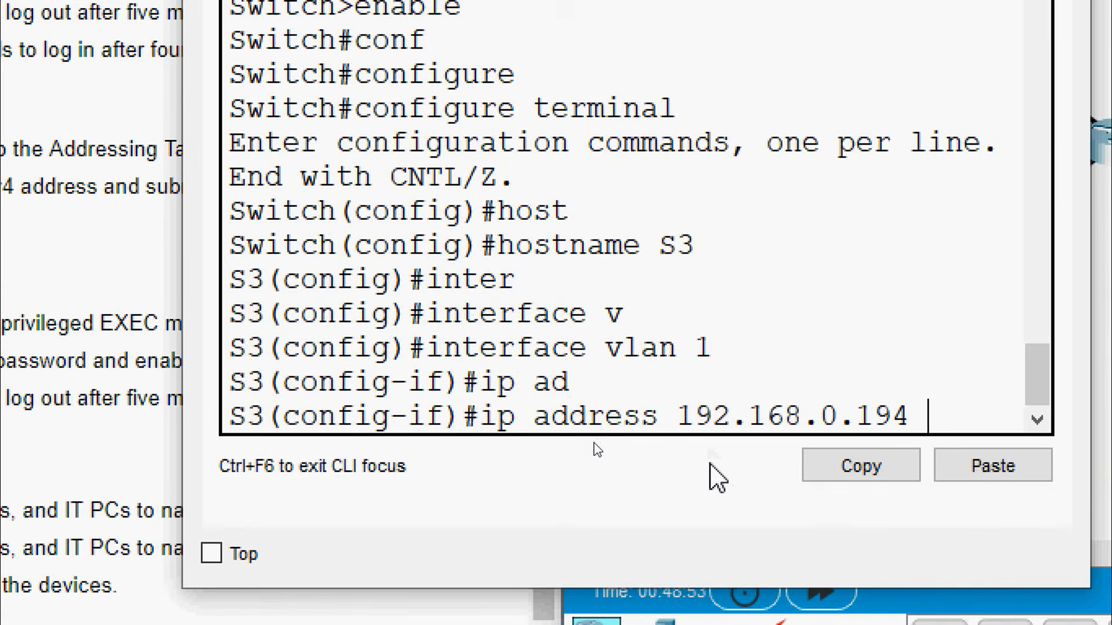
pyautogui.write('255.255')
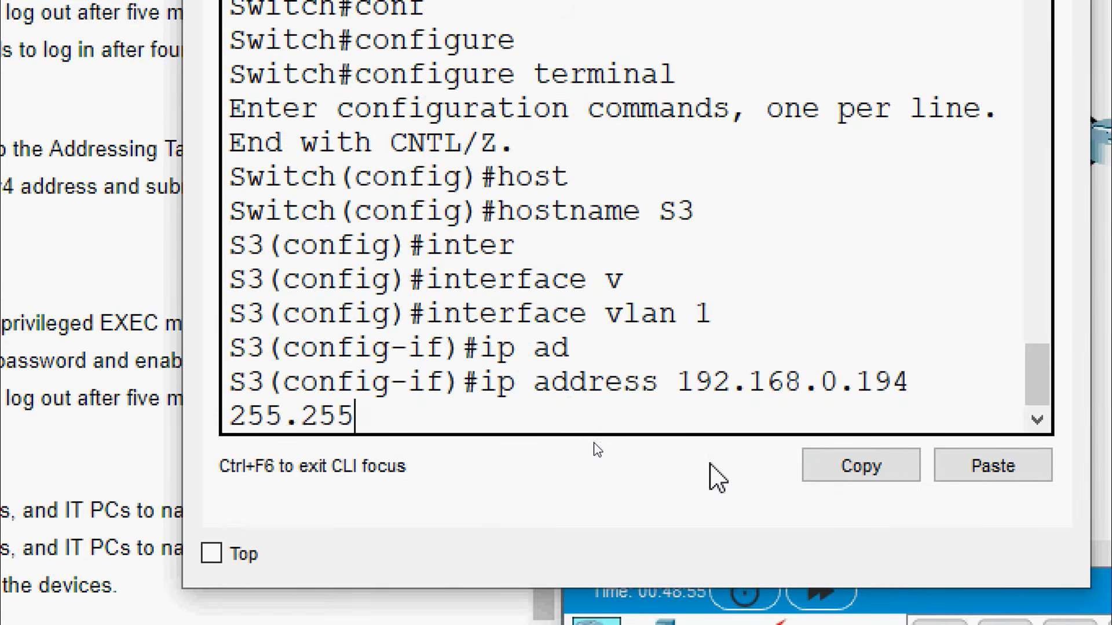
pyautogui.write('.255.224')
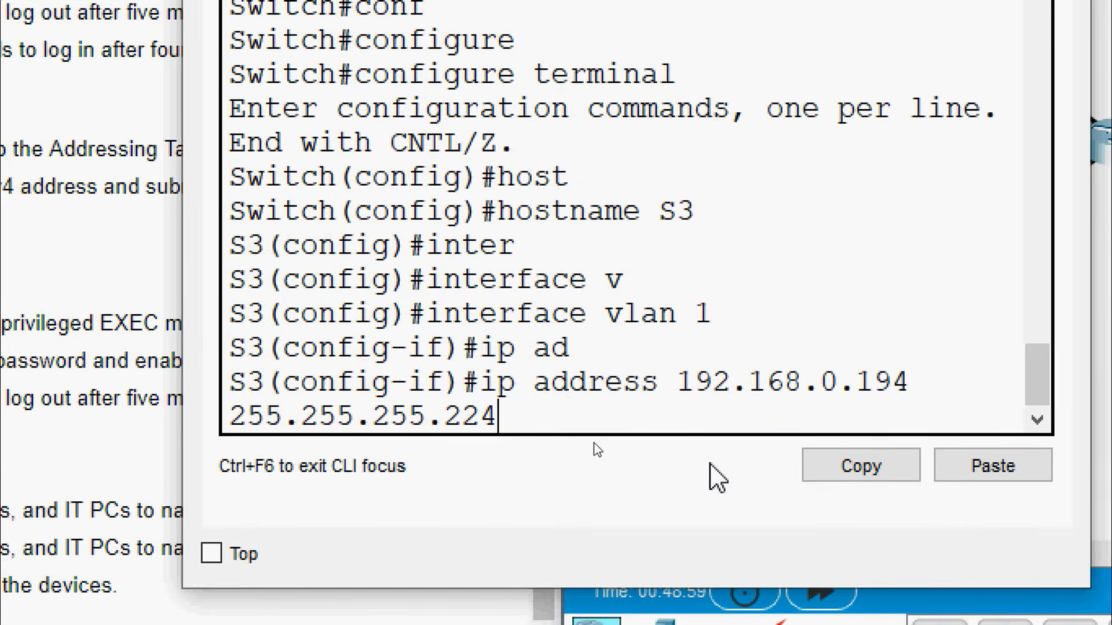
pyautogui.press('Return')
pyautogui.write('no sh')
pyautogui.press('Tab')
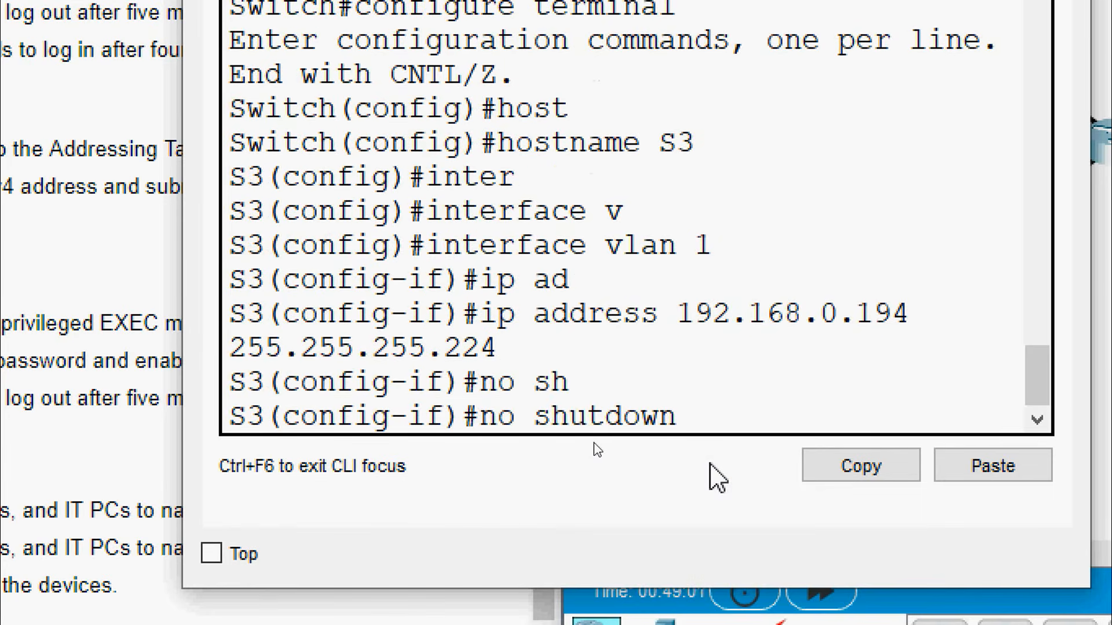
pyautogui.press('Return')
# Exit interface mode and set S3's default gateway to 192.168.0.193
pyautogui.write('exit')
pyautogui.press('Return')
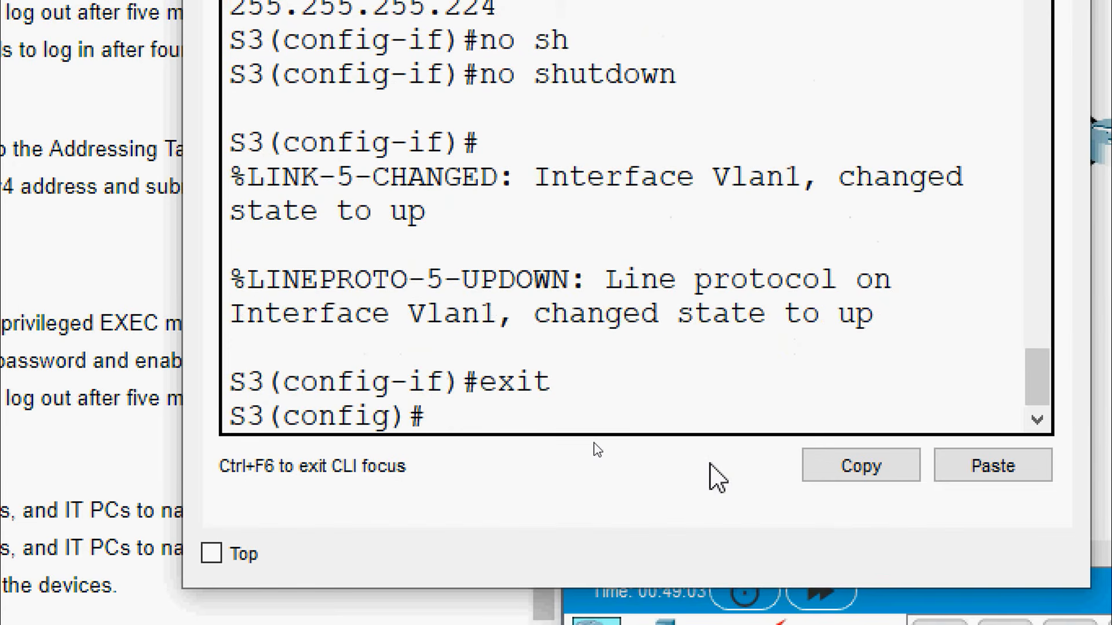
pyautogui.write('ip de')
pyautogui.press('Tab')
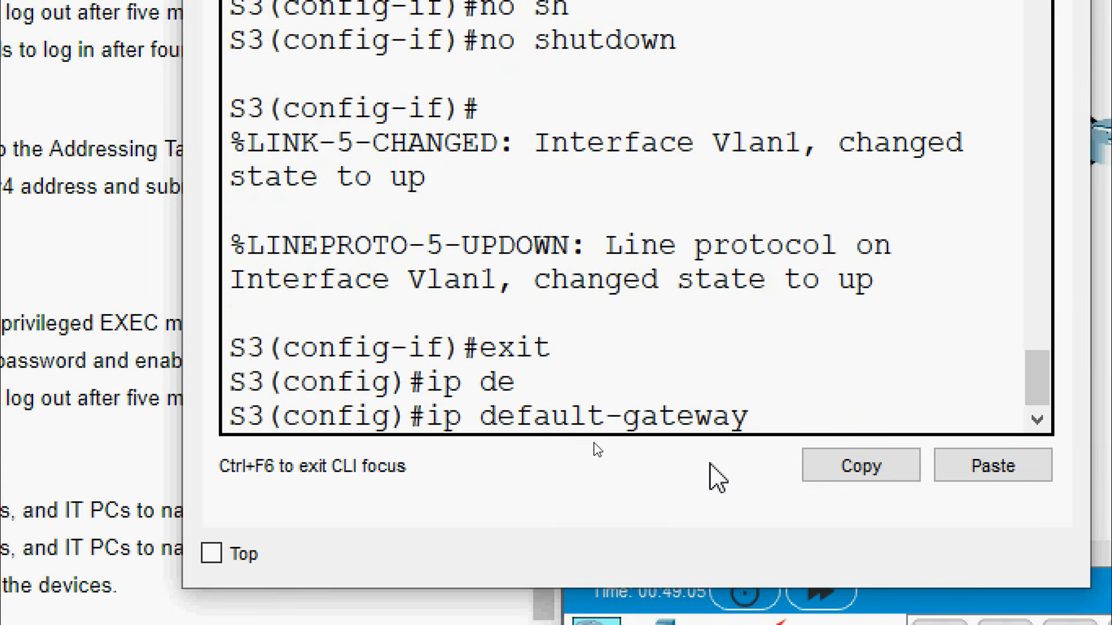
pyautogui.rightClick(783, 421)
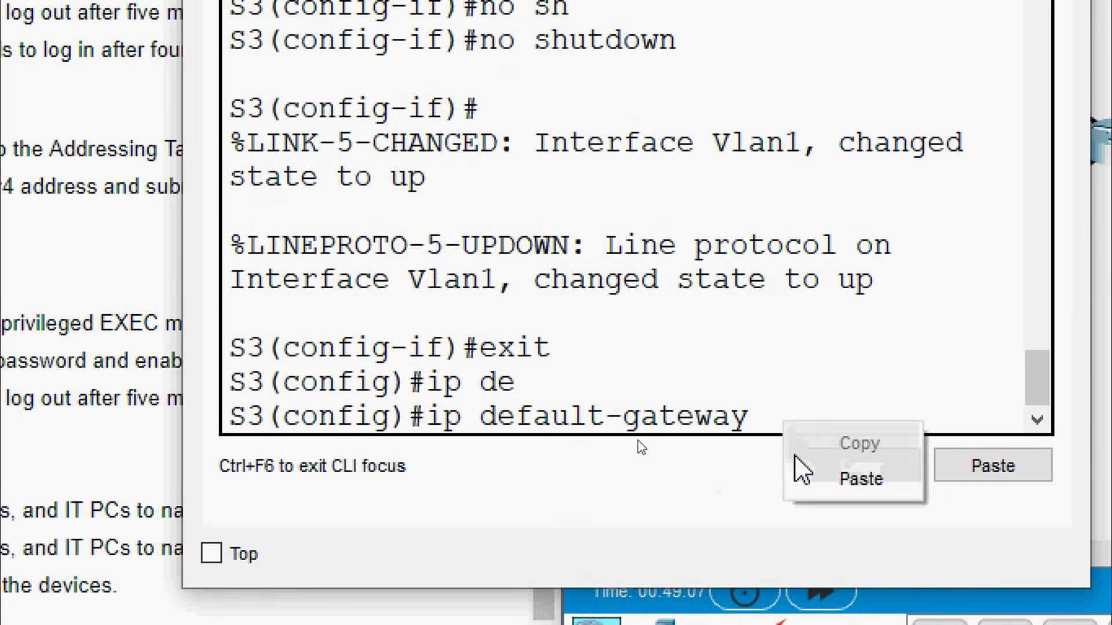
pyautogui.click(801, 468)
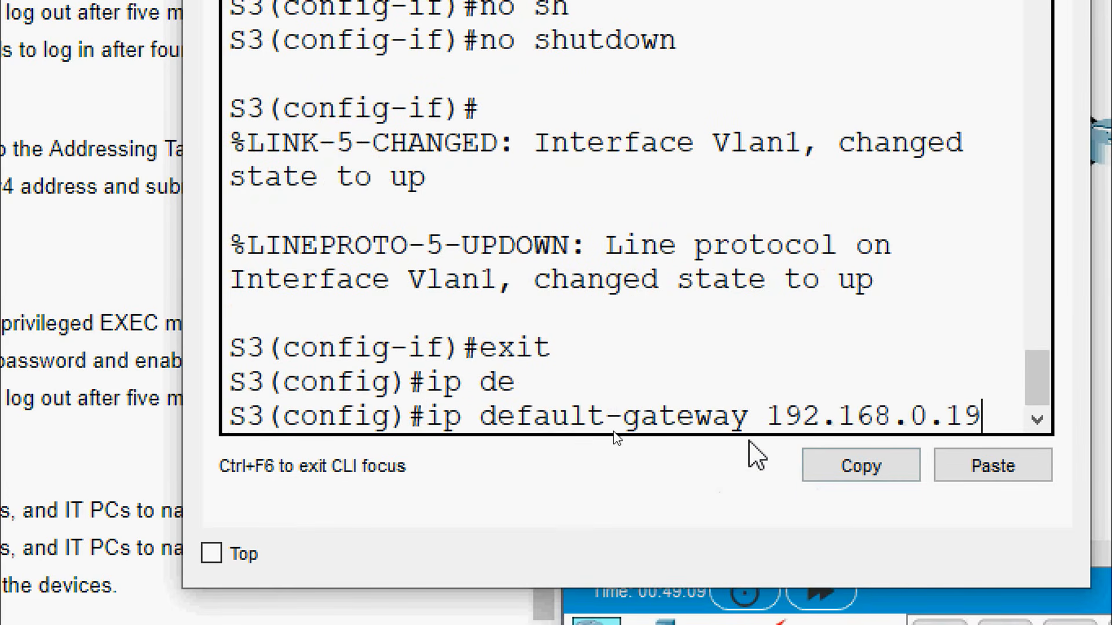
pyautogui.write('3')
pyautogui.press('Return')
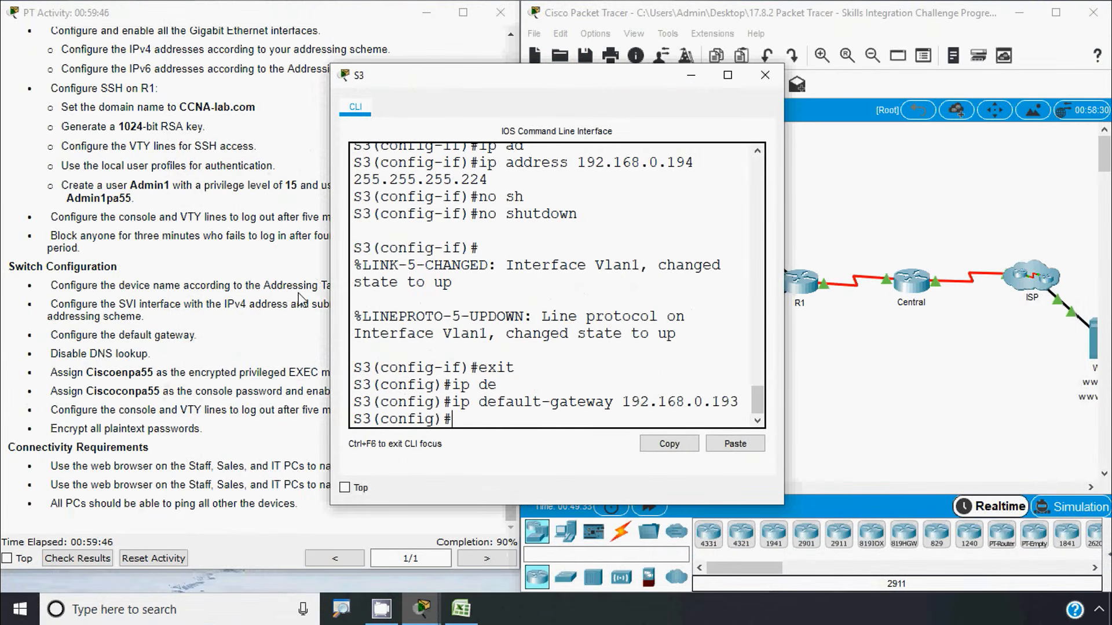
# Check the activity instructions, then disable DNS lookup on S1 with no ip domain-lookup
pyautogui.click(253, 303)
pyautogui.moveTo(125, 306); pyautogui.dragTo(97, 306)
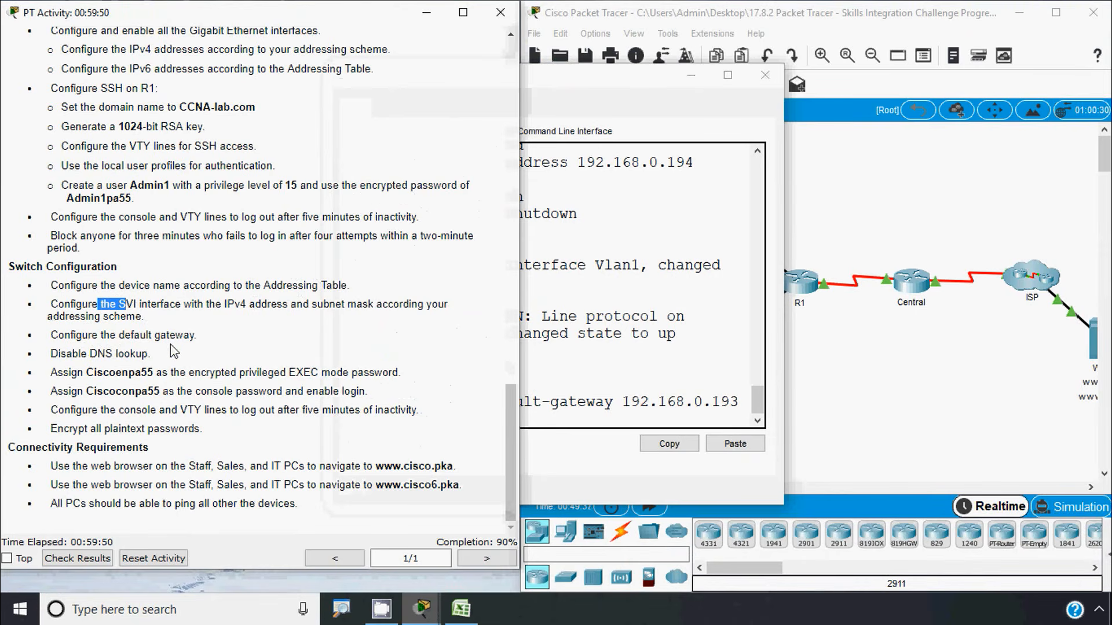
pyautogui.click(553, 403)
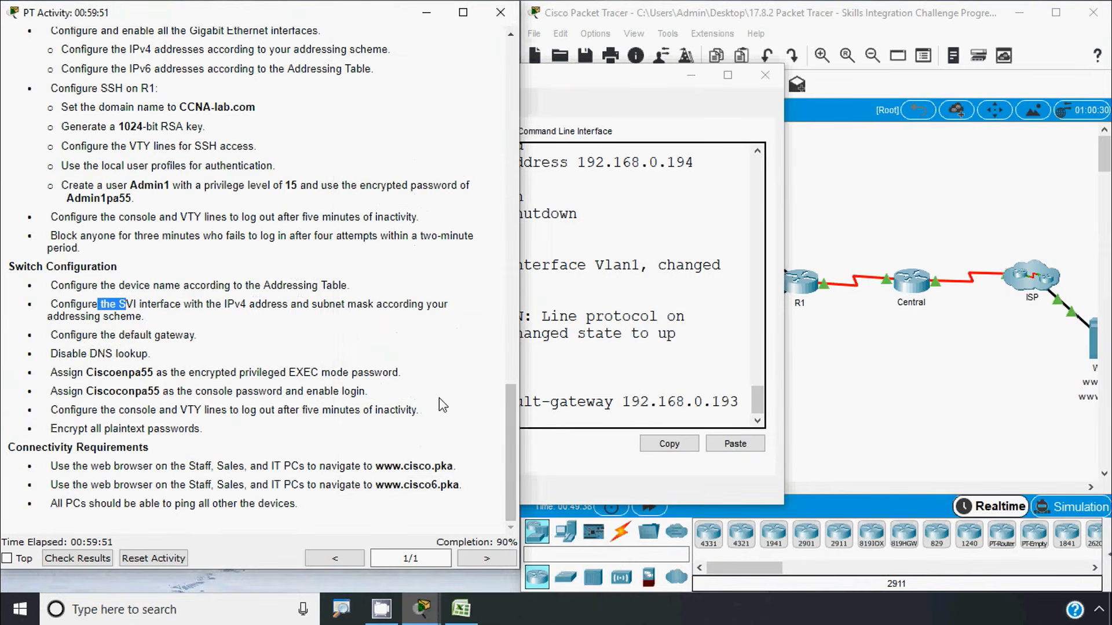
pyautogui.click(845, 400)
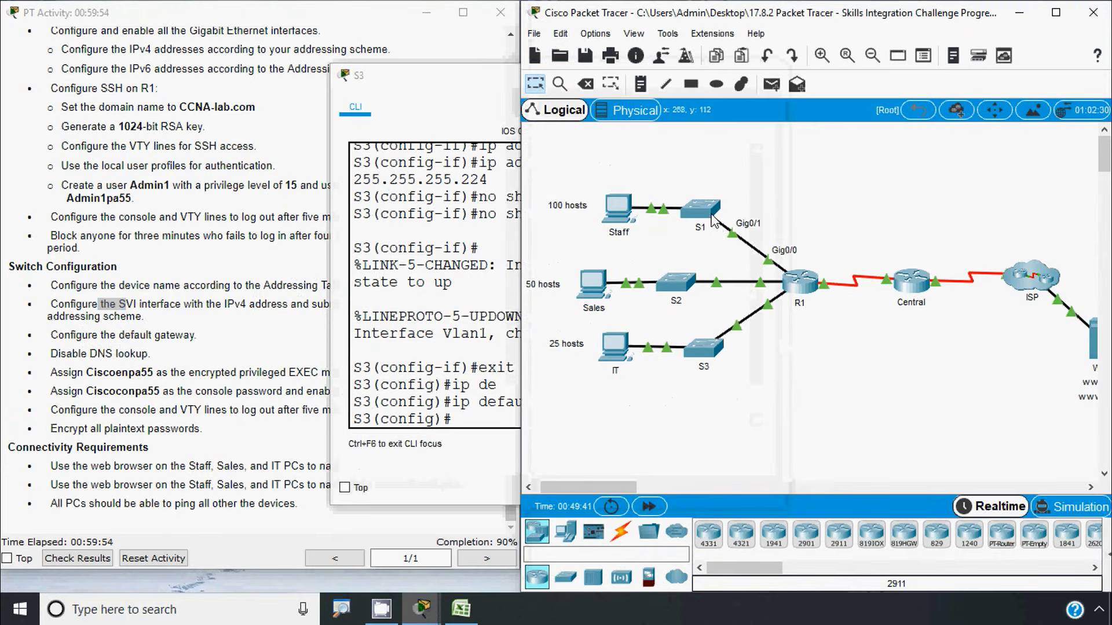
pyautogui.click(211, 374)
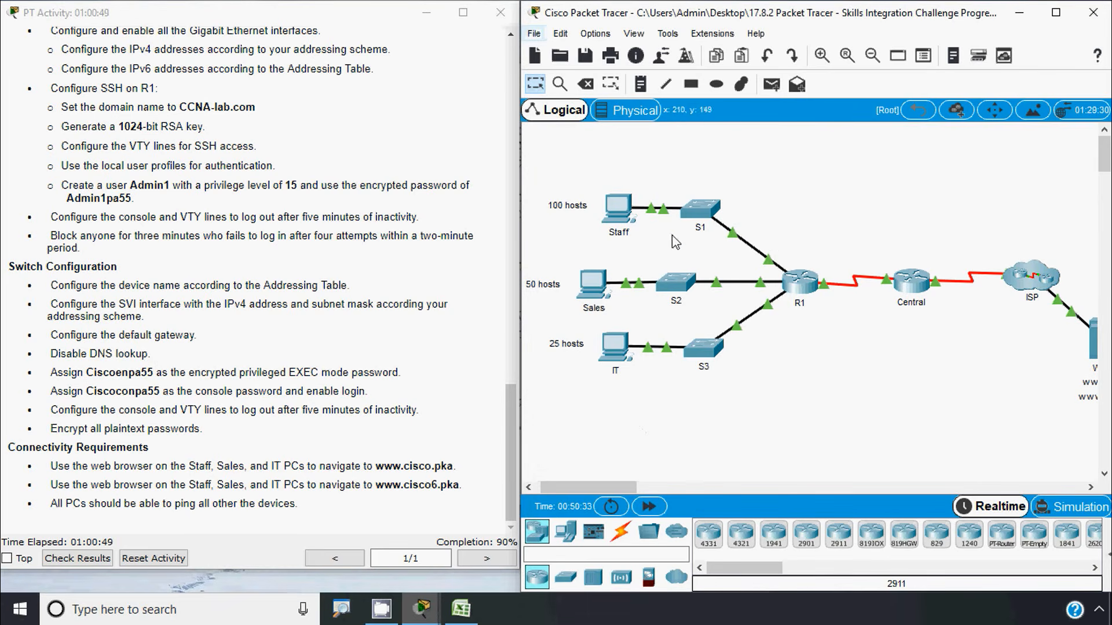
pyautogui.click(701, 218)
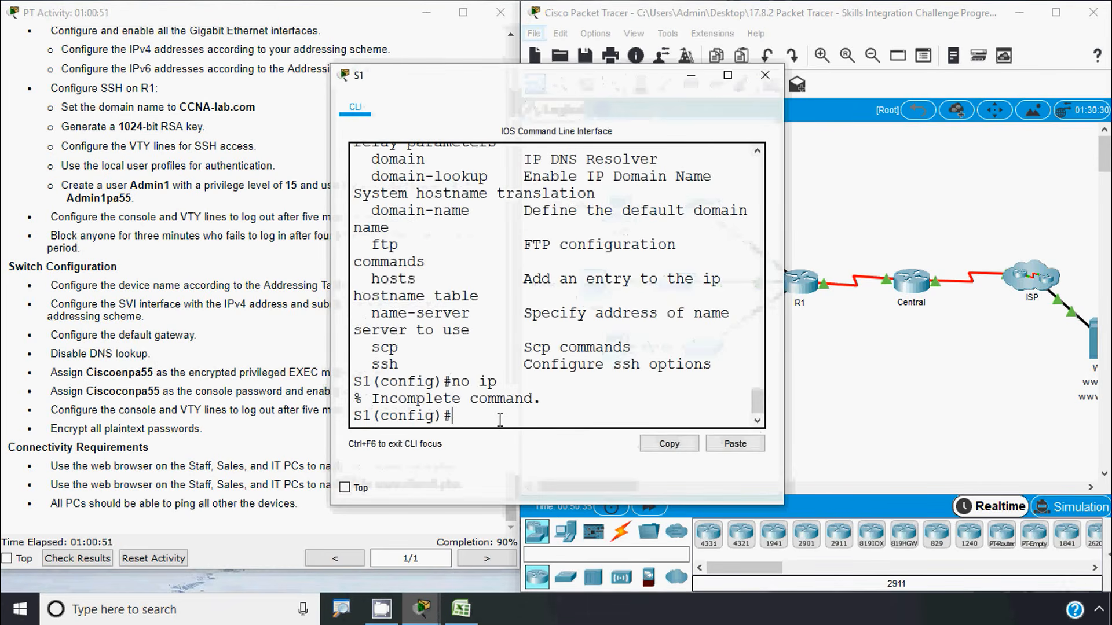
pyautogui.write('no ip')
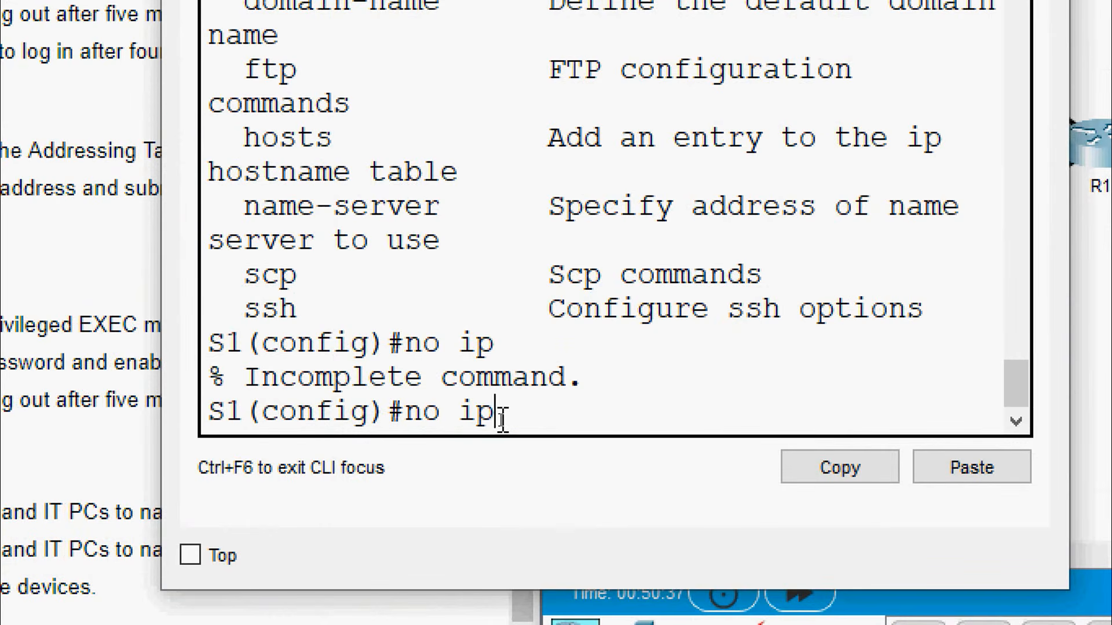
pyautogui.write(' domain-l')
pyautogui.press('Tab')
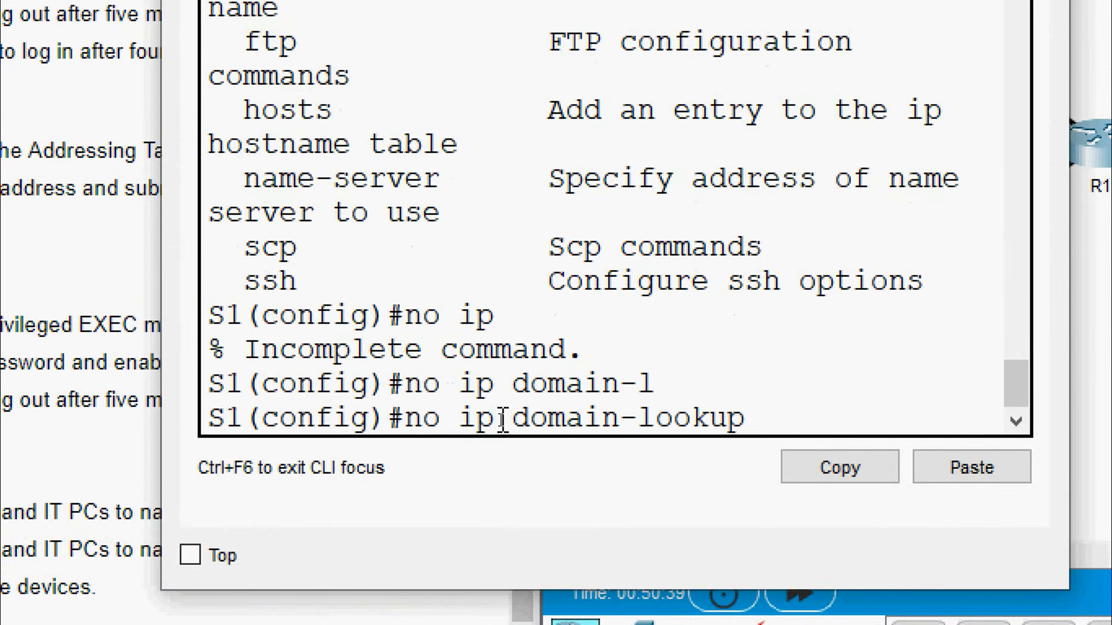
pyautogui.press('Return')
pyautogui.press('Return')
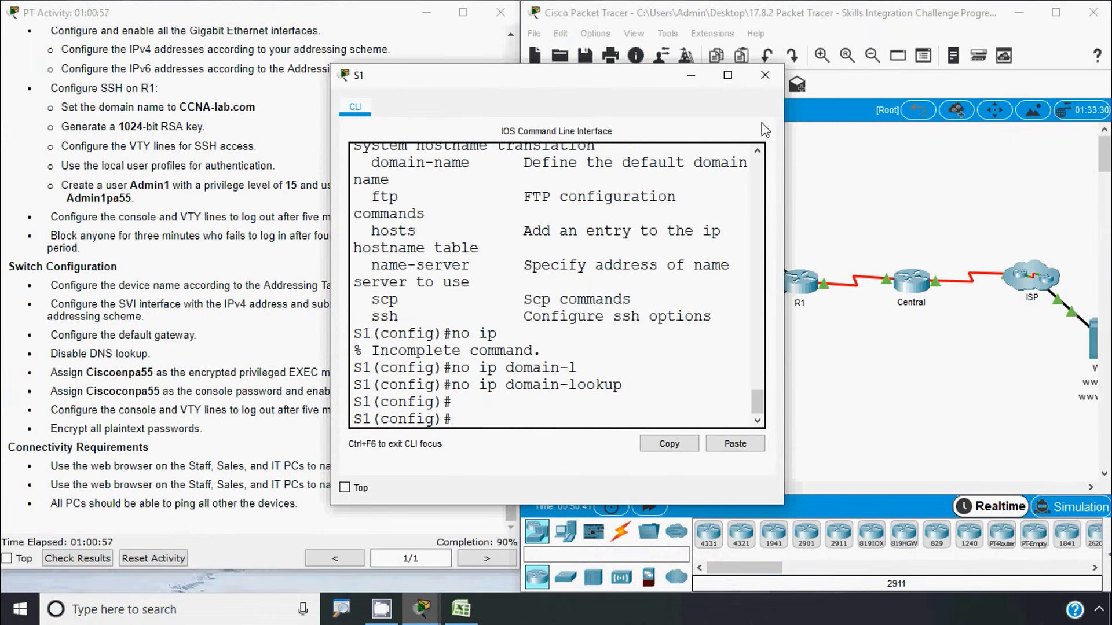
pyautogui.click(765, 75)
# Disable DNS lookup on S2 and S3 with no ip domain-lookup
pyautogui.click(683, 287)
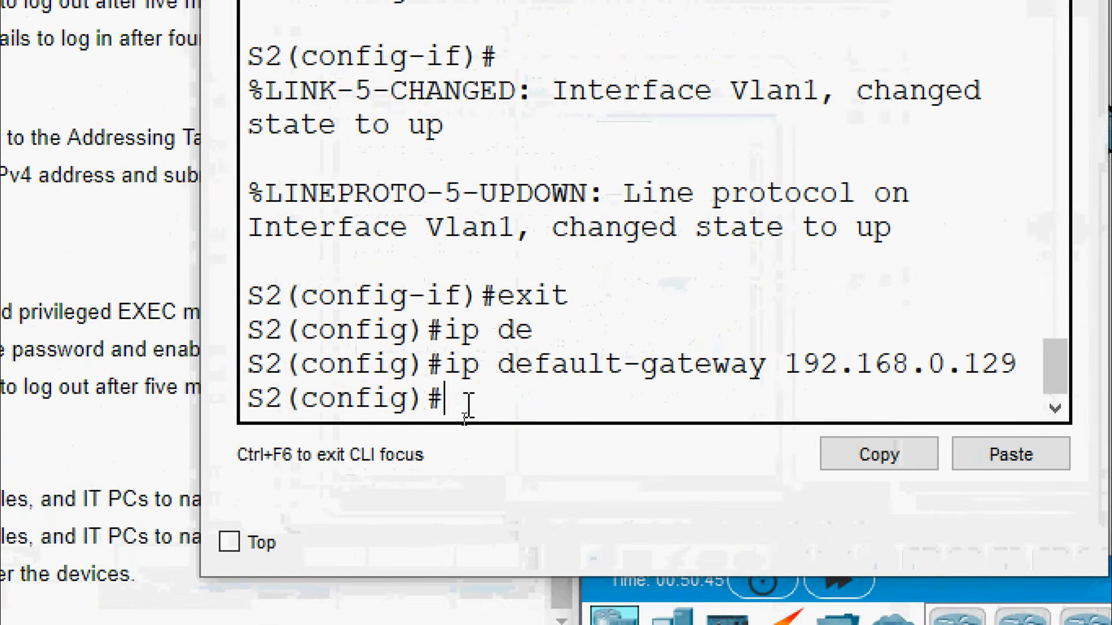
pyautogui.write('no ip domain')
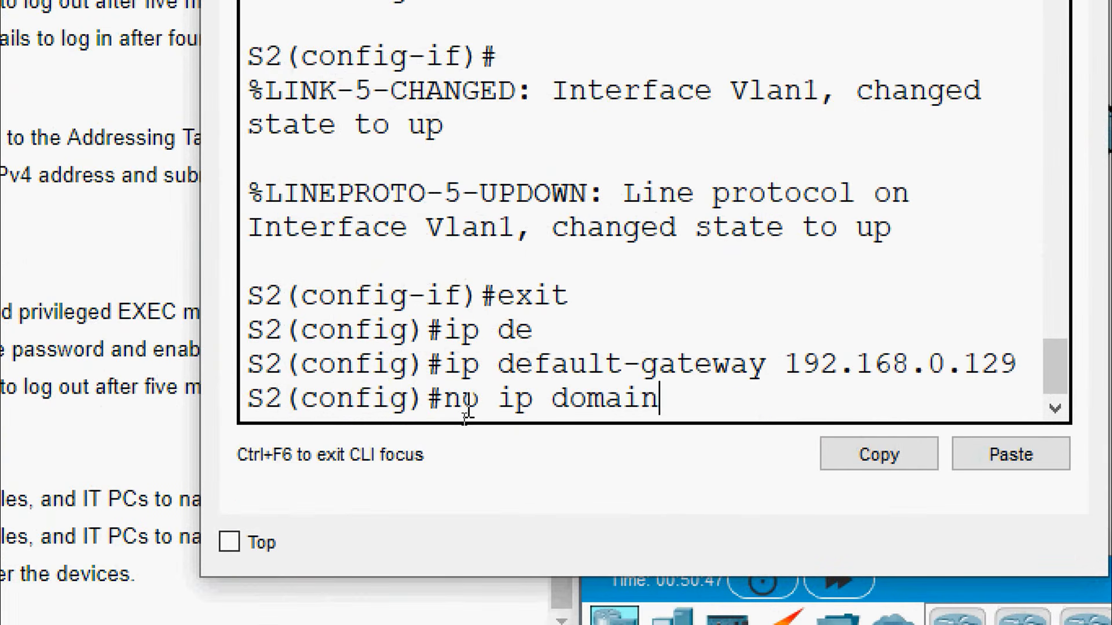
pyautogui.write('-l')
pyautogui.press('Tab')
pyautogui.press('Return')
pyautogui.press('Return')
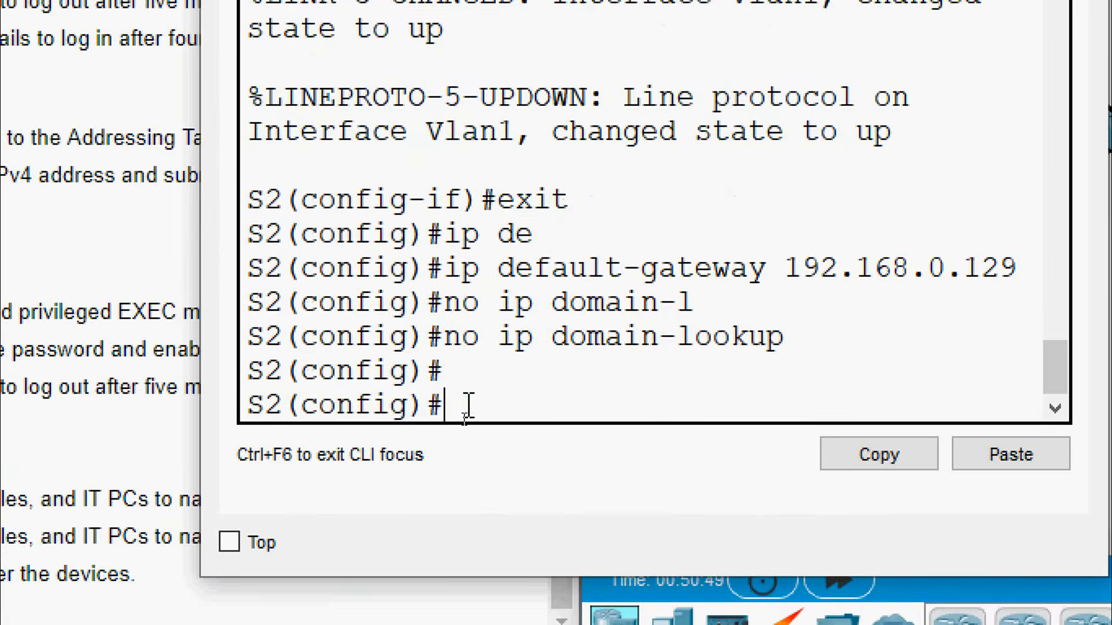
pyautogui.click(765, 75)
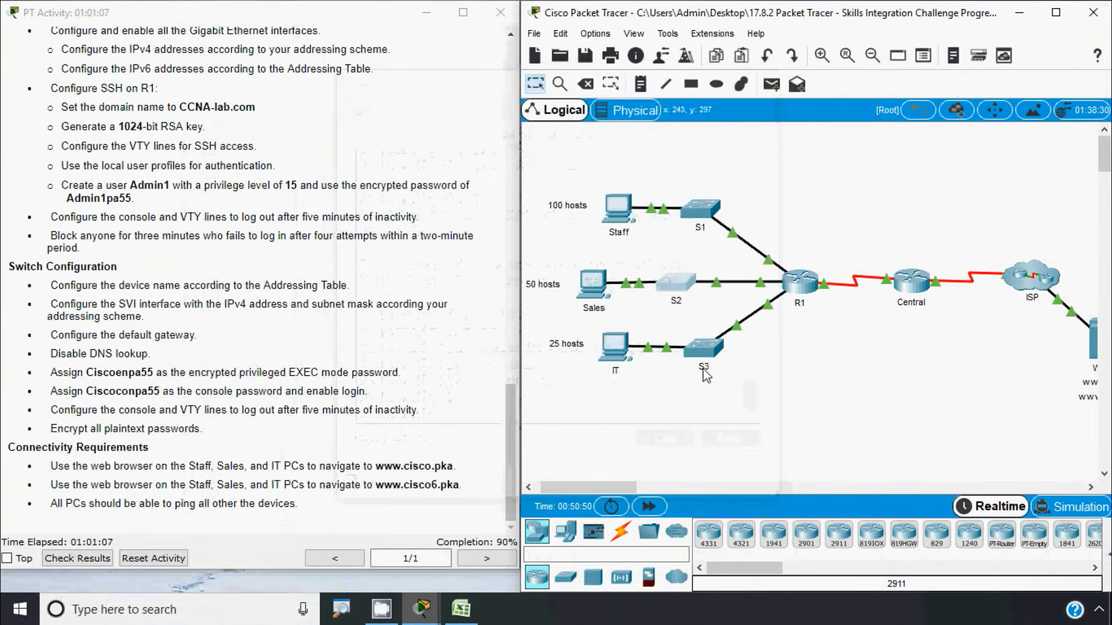
pyautogui.click(708, 371)
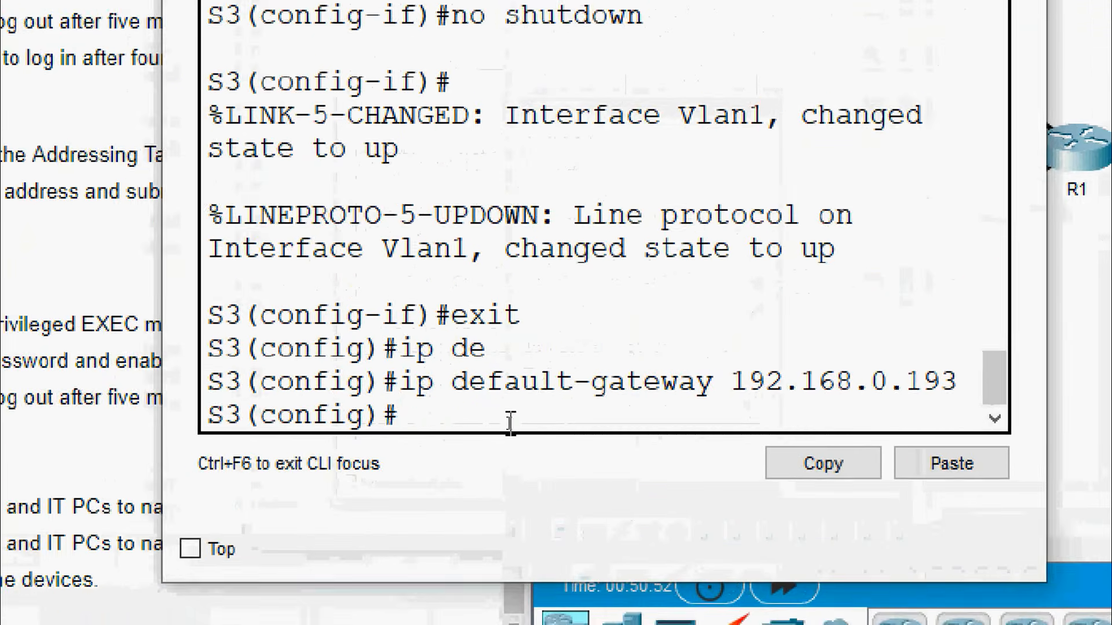
pyautogui.write('no ip domai')
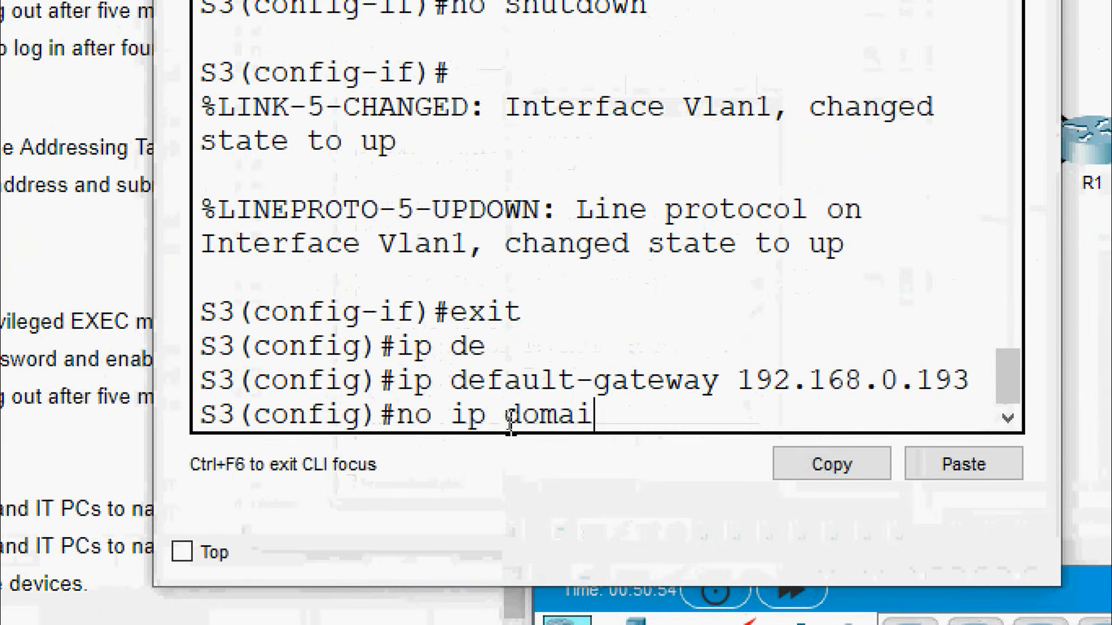
pyautogui.write('n-l')
pyautogui.press('Tab')
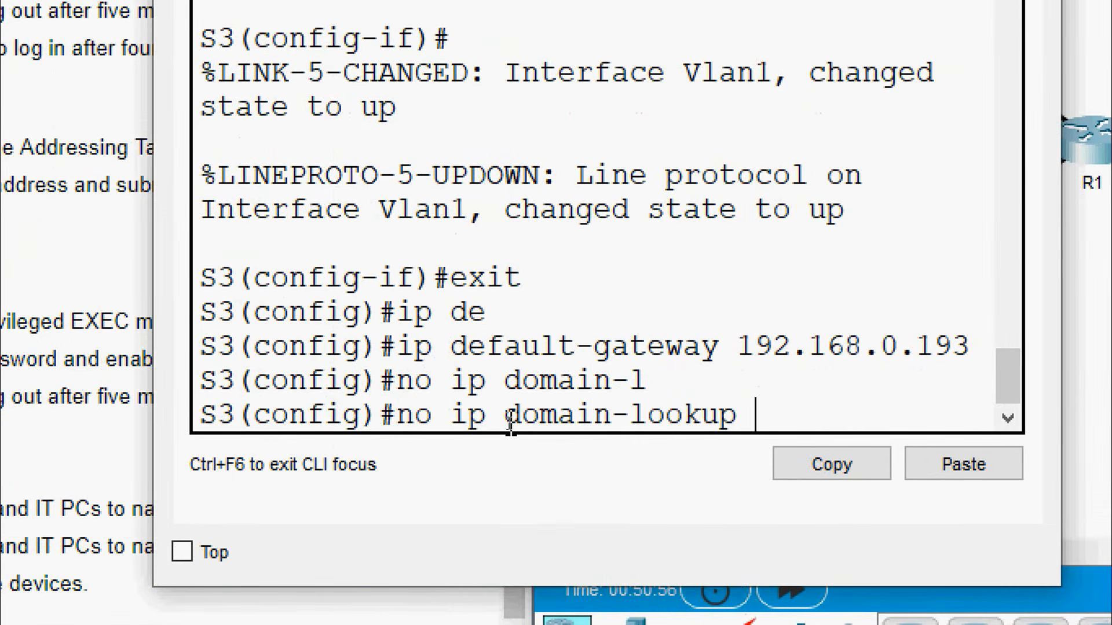
pyautogui.press('Return')
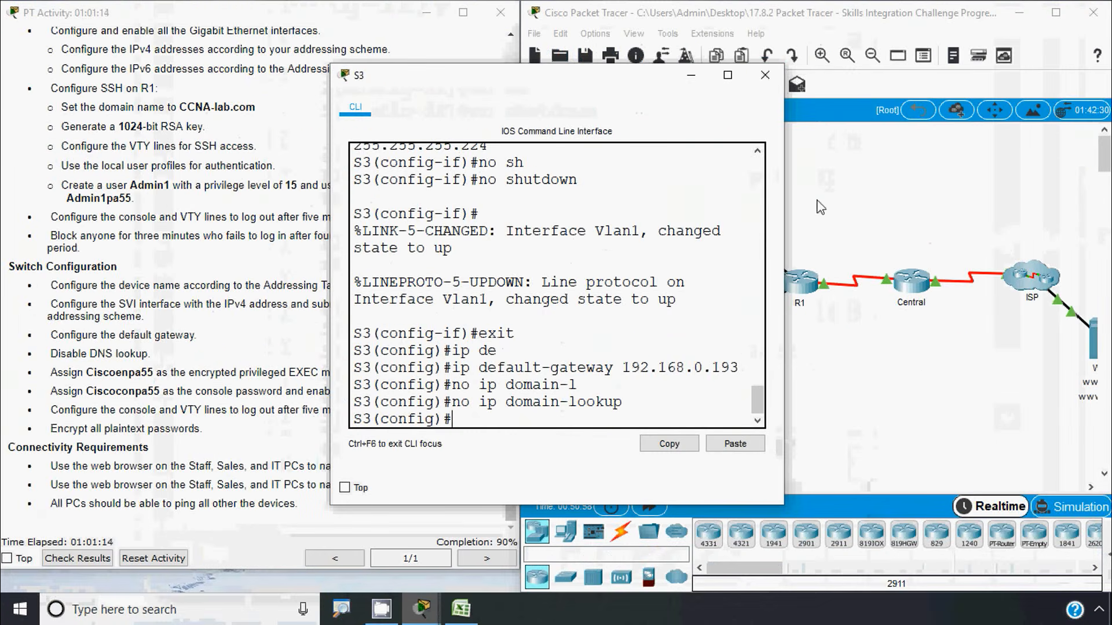
pyautogui.click(765, 75)
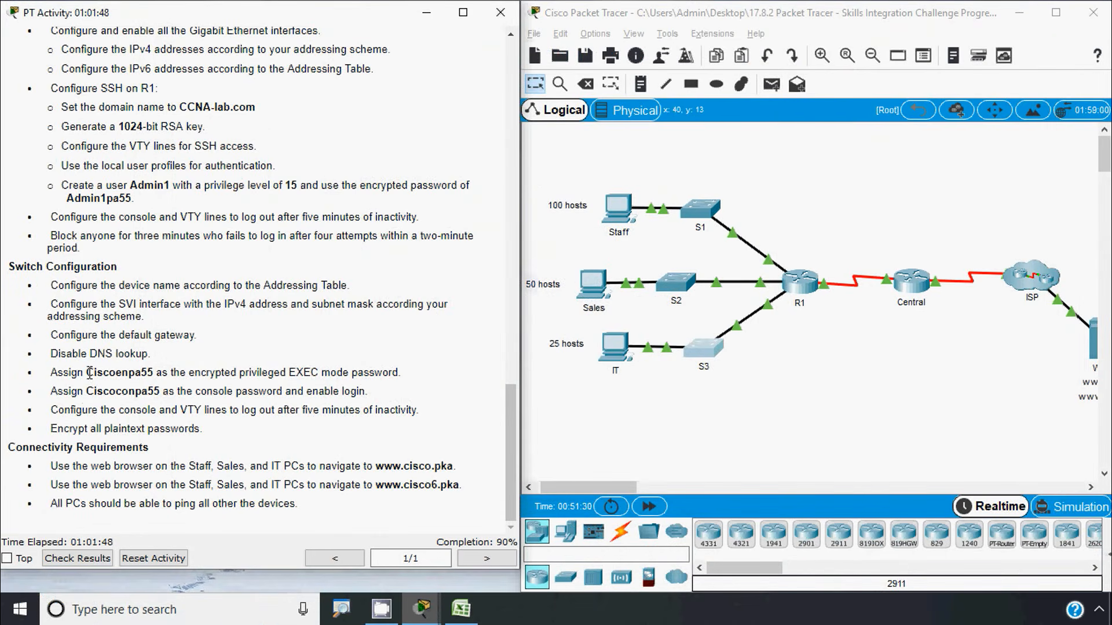
# Copy the privileged EXEC password from the instructions and set it as S1's enable secret
pyautogui.moveTo(87, 372); pyautogui.dragTo(150, 375)
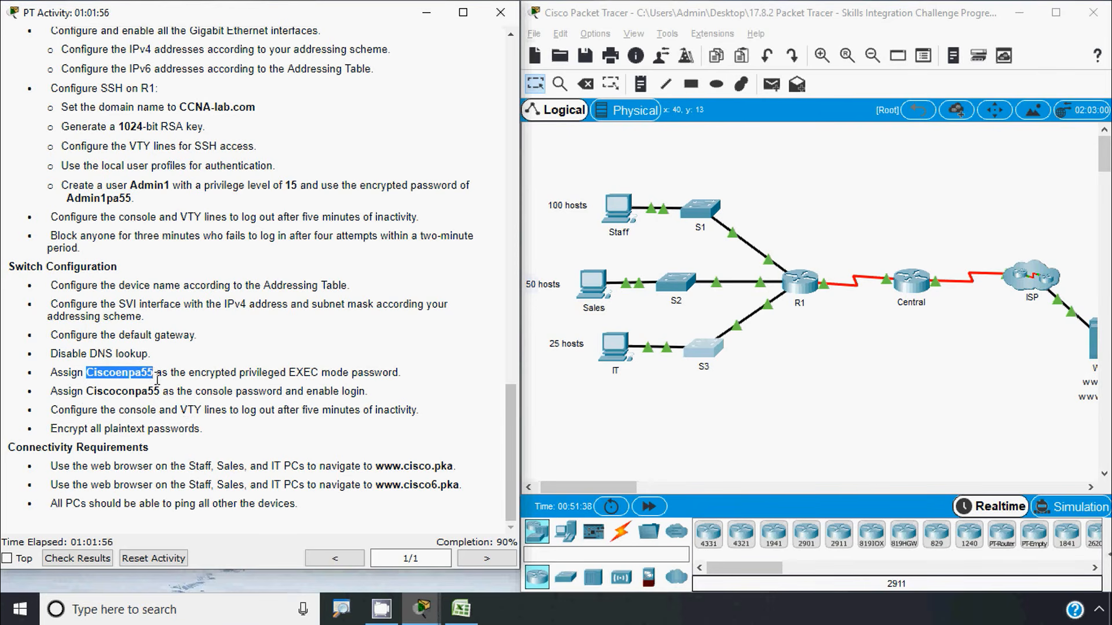
pyautogui.click(656, 458)
pyautogui.click(698, 215)
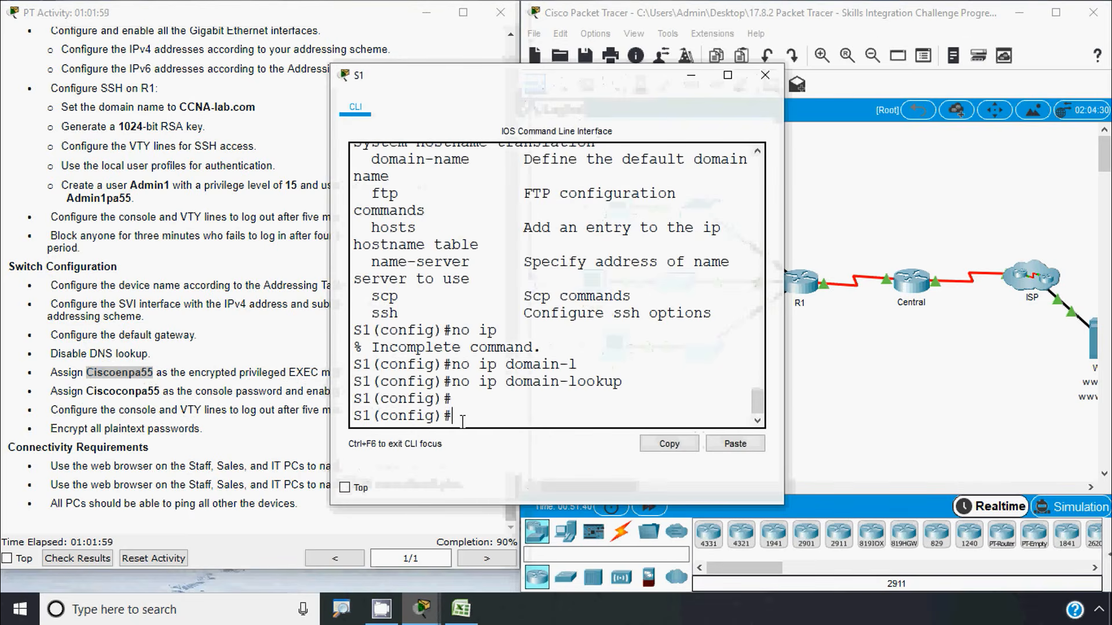
pyautogui.write('ena')
pyautogui.press('Tab')
pyautogui.write('se')
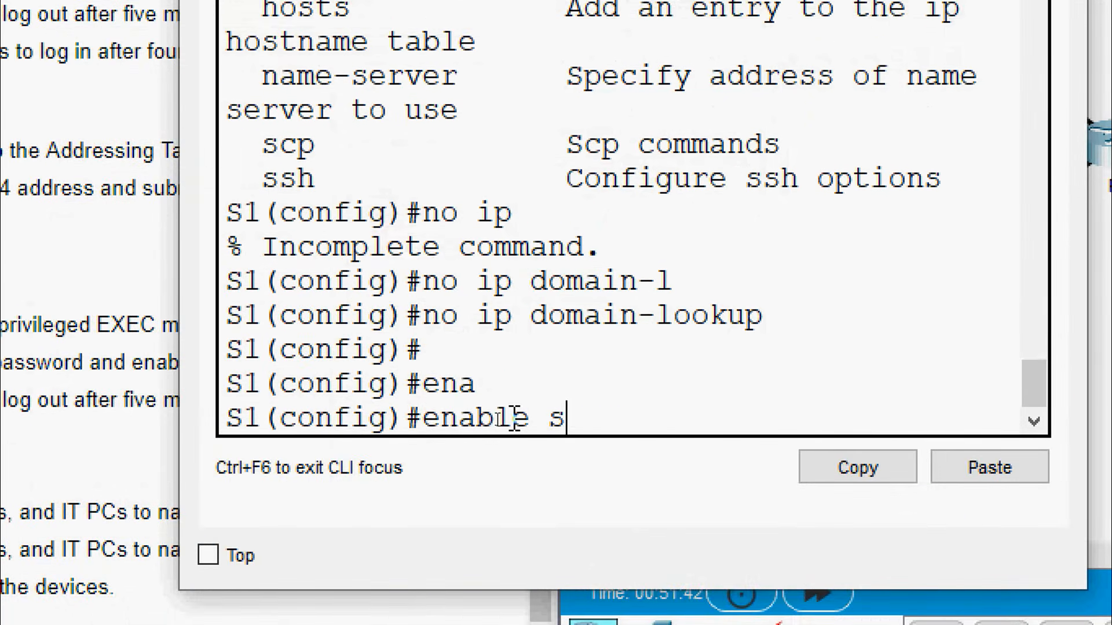
pyautogui.press('Tab')
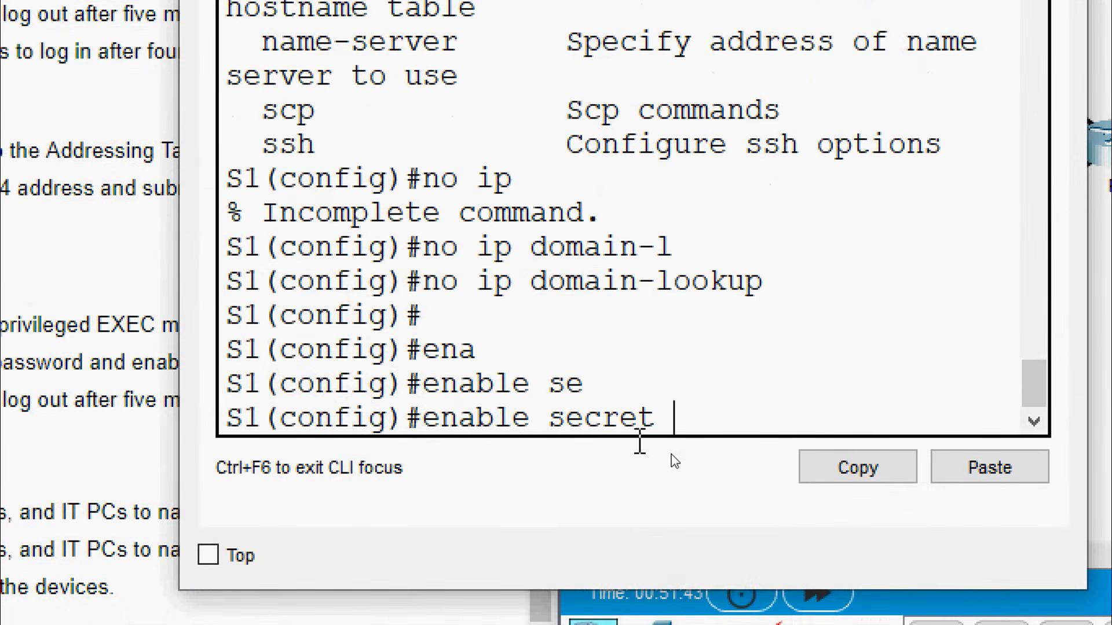
pyautogui.click(969, 478)
pyautogui.press('Return')
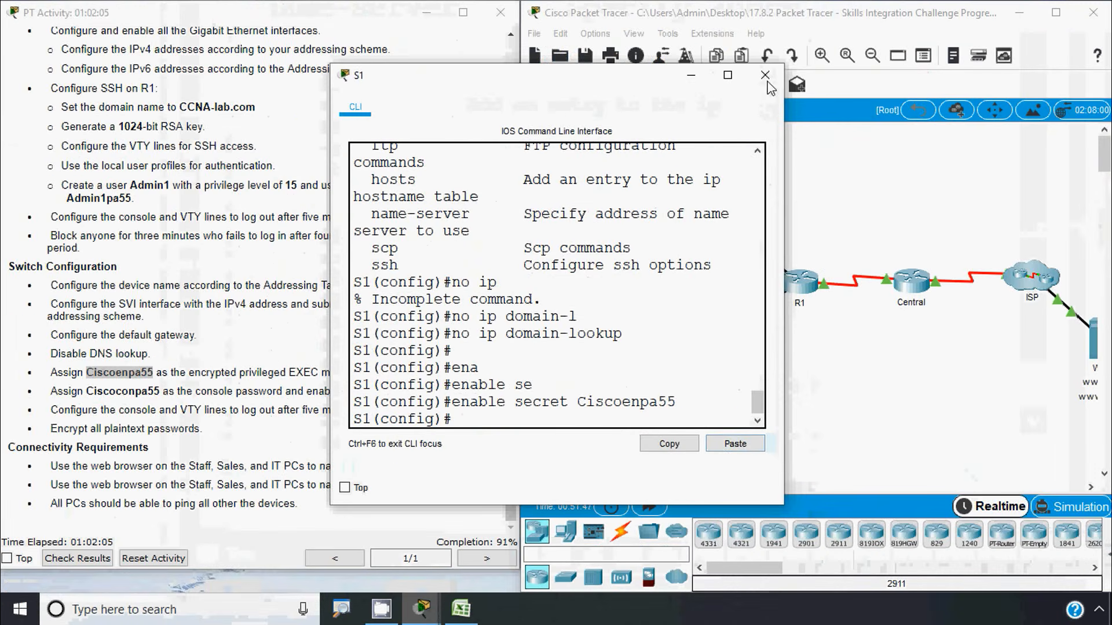
pyautogui.click(766, 77)
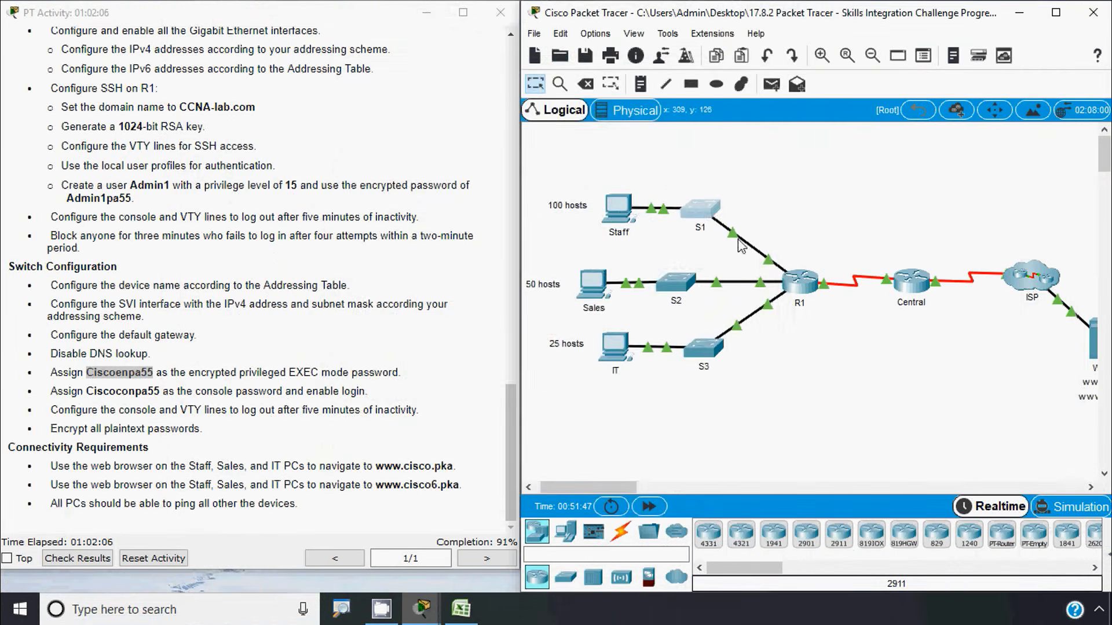
# Set the same enable secret password on S2
pyautogui.click(682, 285)
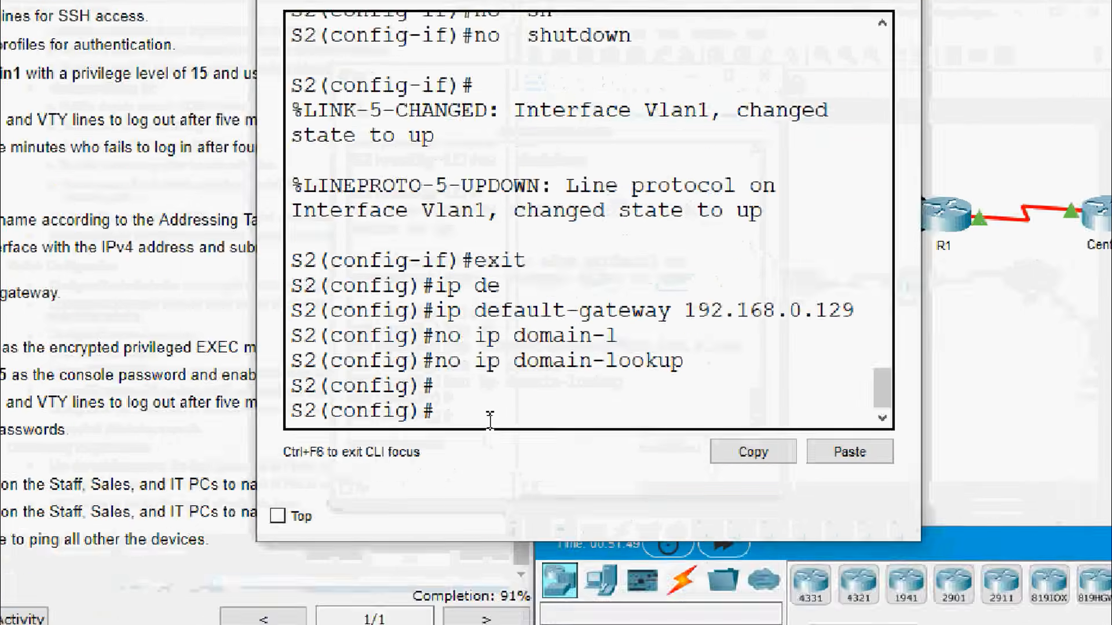
pyautogui.write('ee')
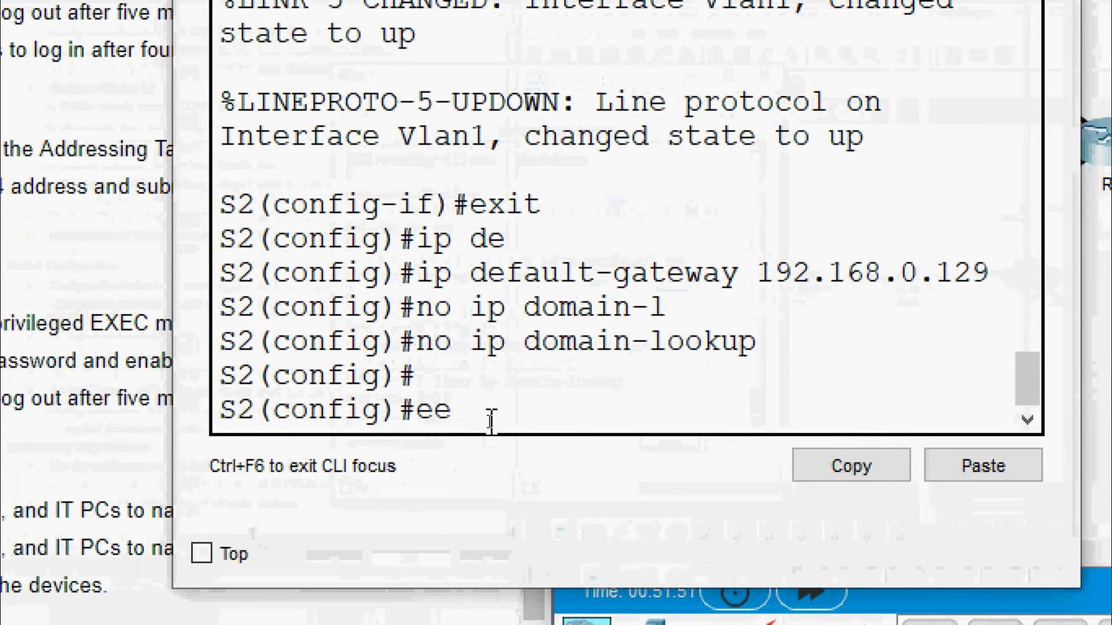
pyautogui.write('n')
pyautogui.press('BackSpace')
pyautogui.press('BackSpace')
pyautogui.write('na')
pyautogui.press('Tab')
pyautogui.write('se')
pyautogui.press('Tab')
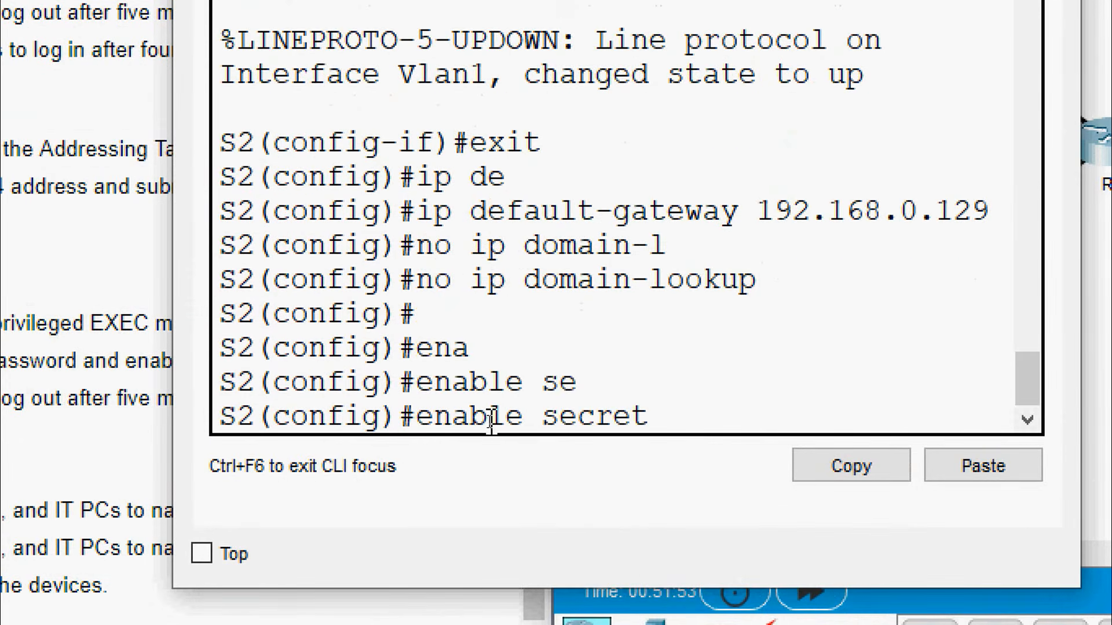
pyautogui.click(994, 463)
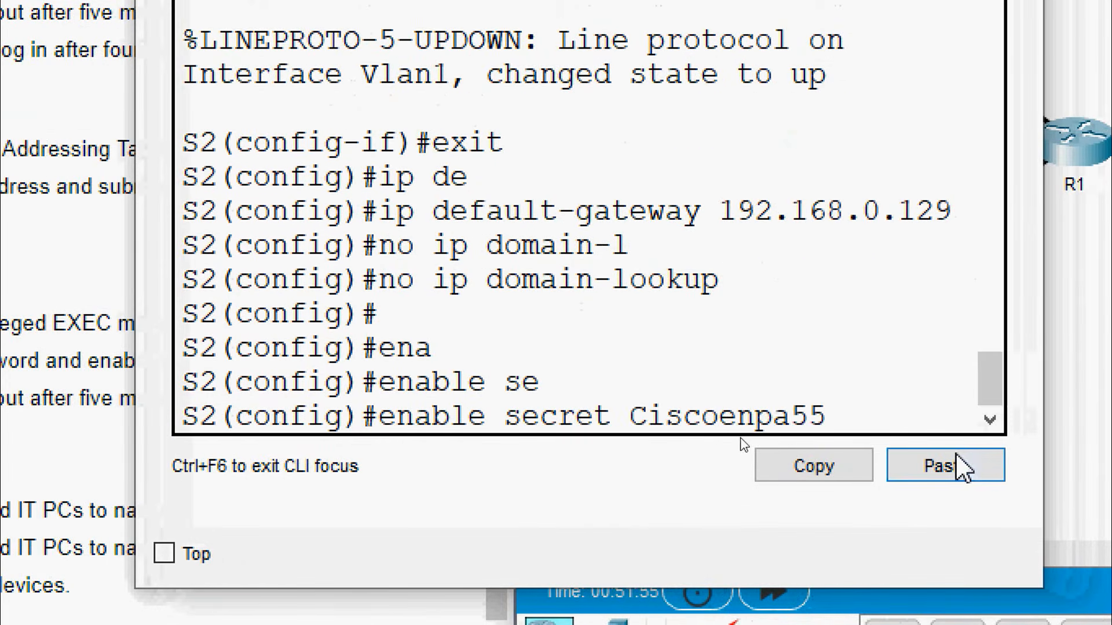
pyautogui.press('Return')
pyautogui.click(769, 86)
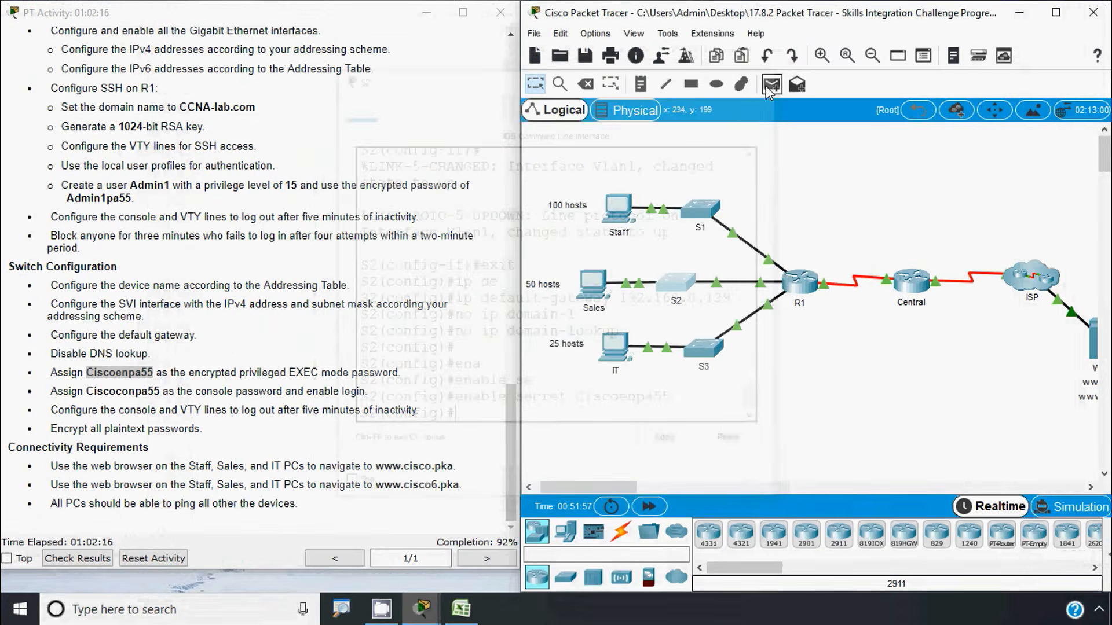
# Set the same enable secret password on S3
pyautogui.click(703, 347)
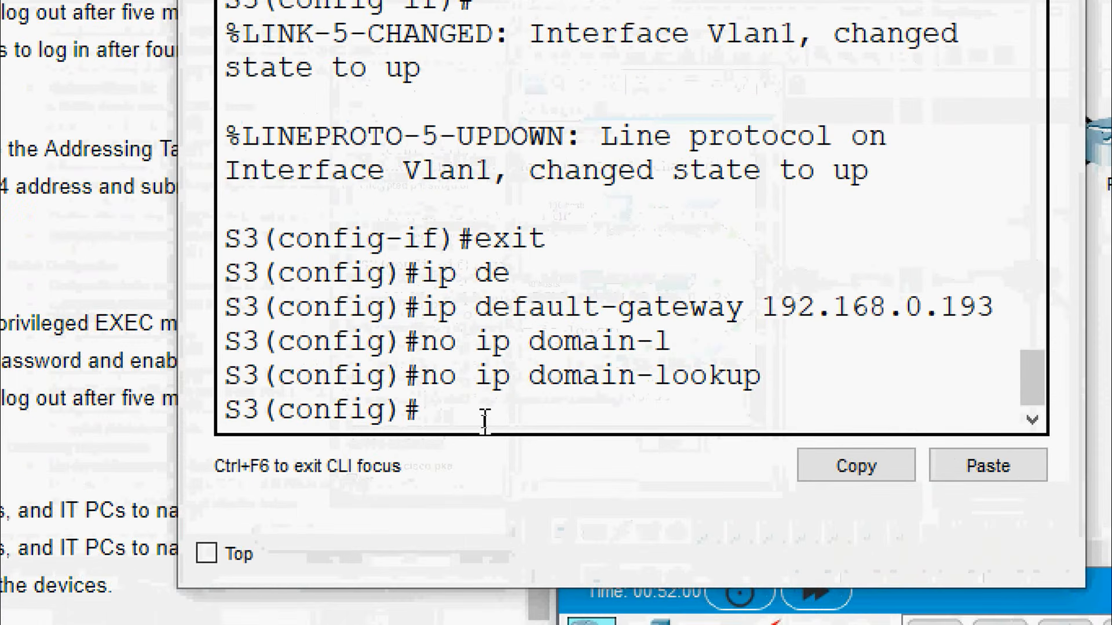
pyautogui.write('ena')
pyautogui.press('Tab')
pyautogui.write('se')
pyautogui.press('Tab')
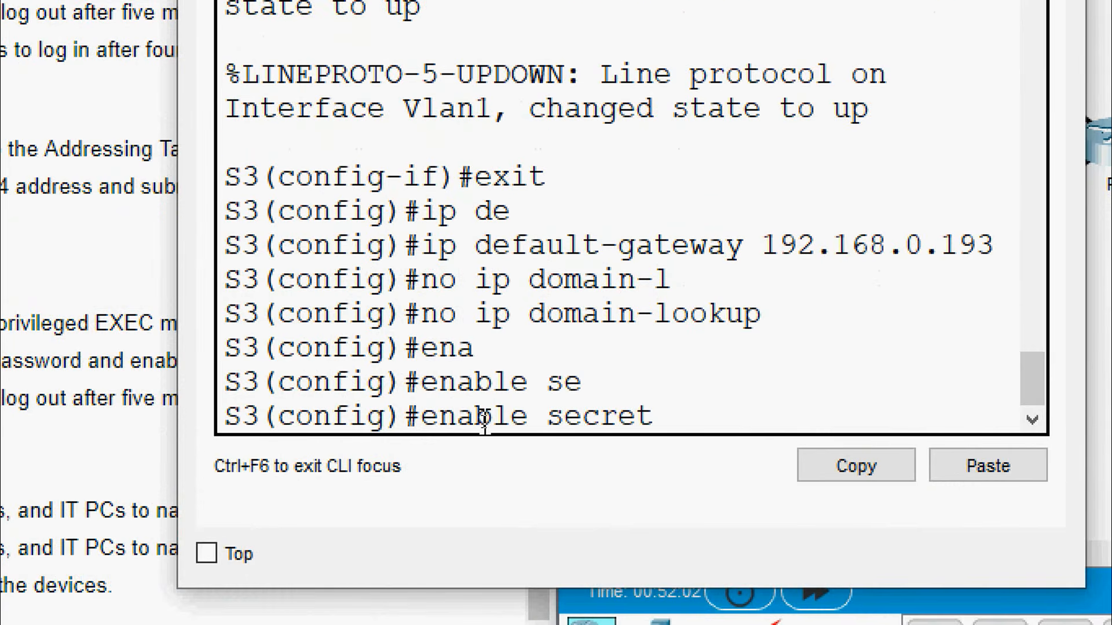
pyautogui.click(944, 471)
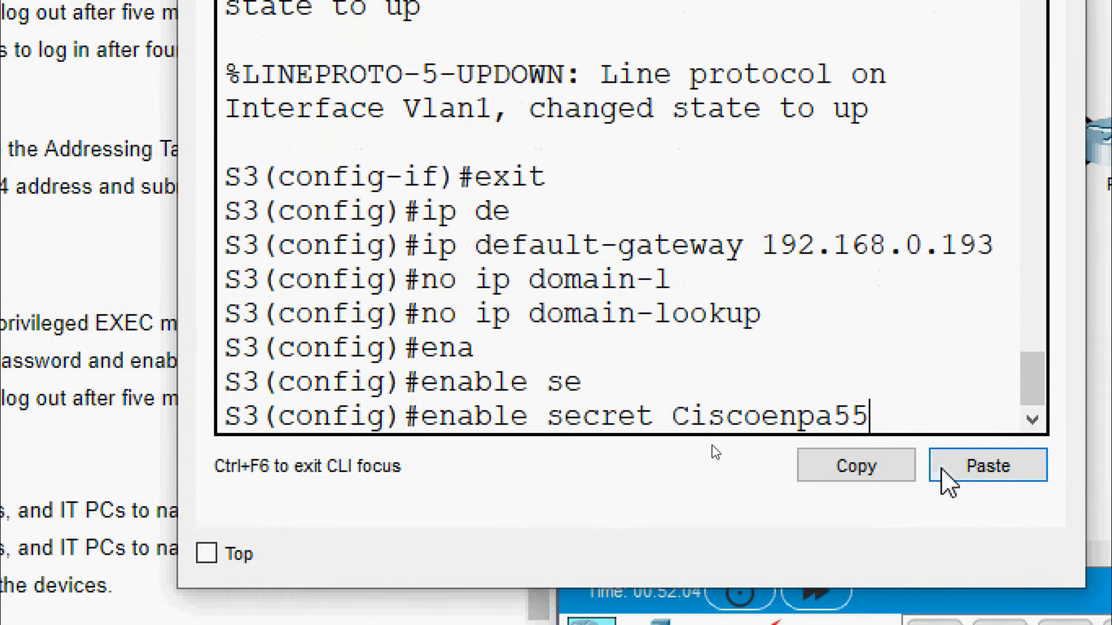
pyautogui.press('Return')
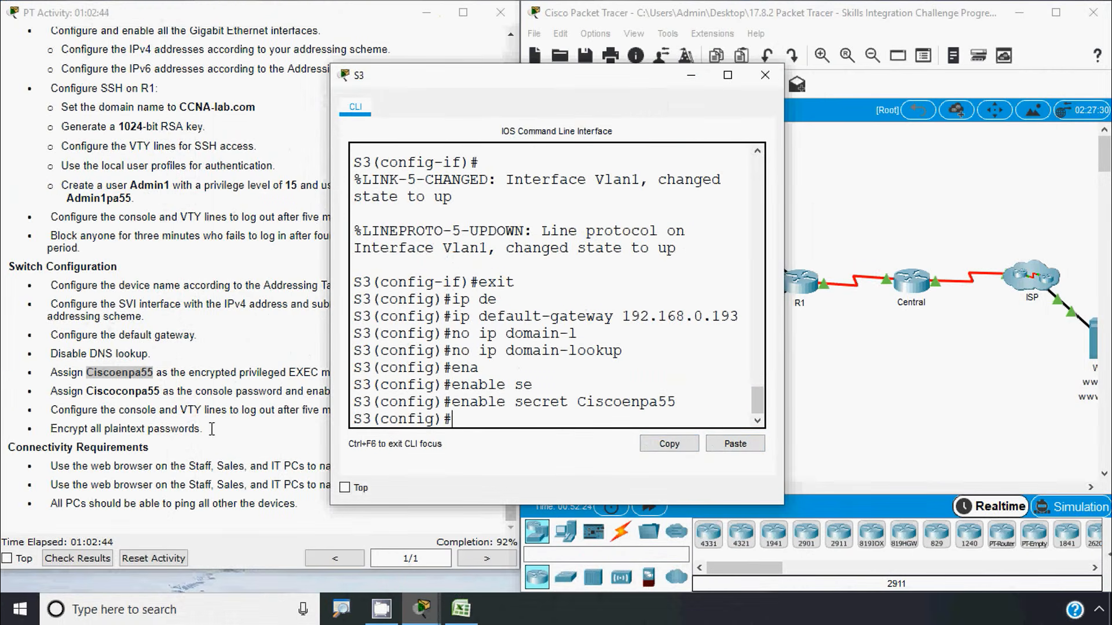
# Copy the console password from the instructions and enter S1's line console 0 mode
pyautogui.click(212, 428)
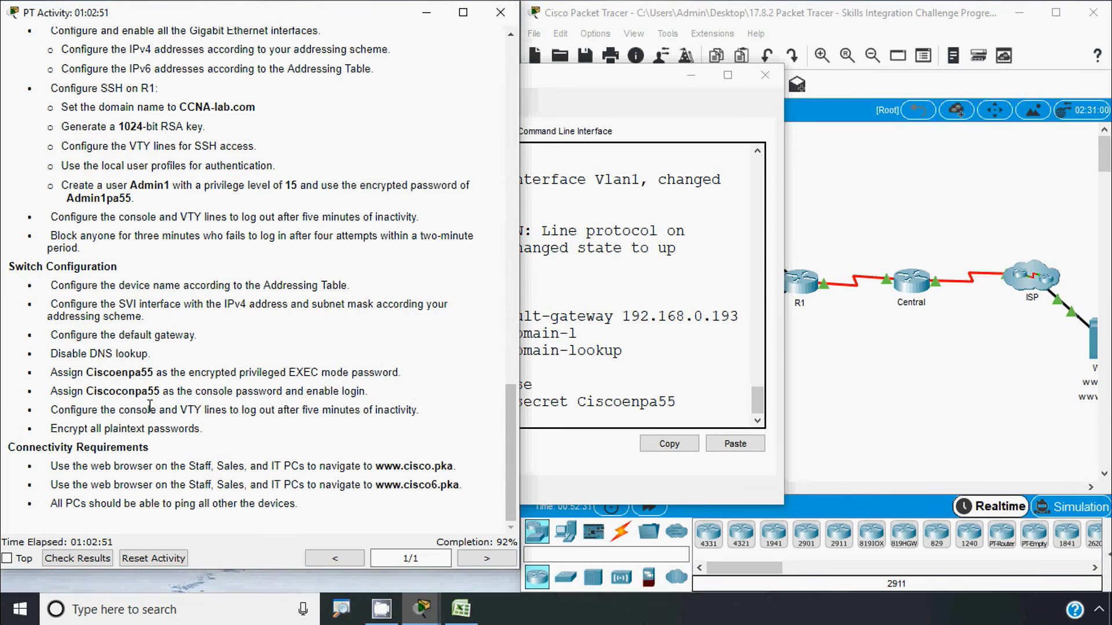
pyautogui.moveTo(88, 389); pyautogui.dragTo(164, 389)
pyautogui.hotkey('ctrl', 'c')
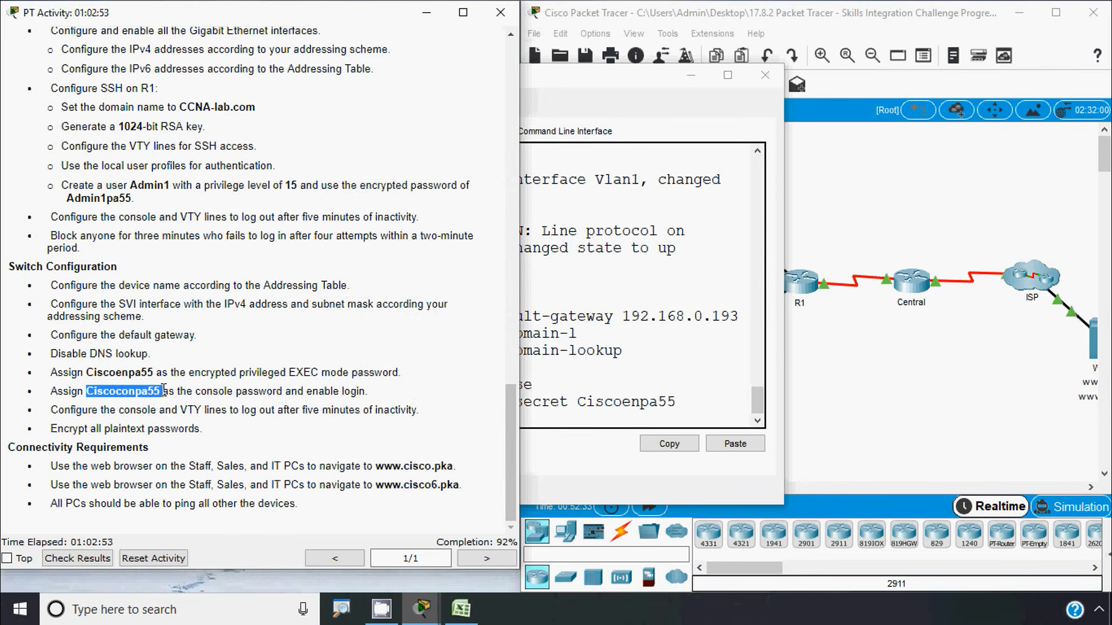
pyautogui.click(589, 362)
pyautogui.click(765, 74)
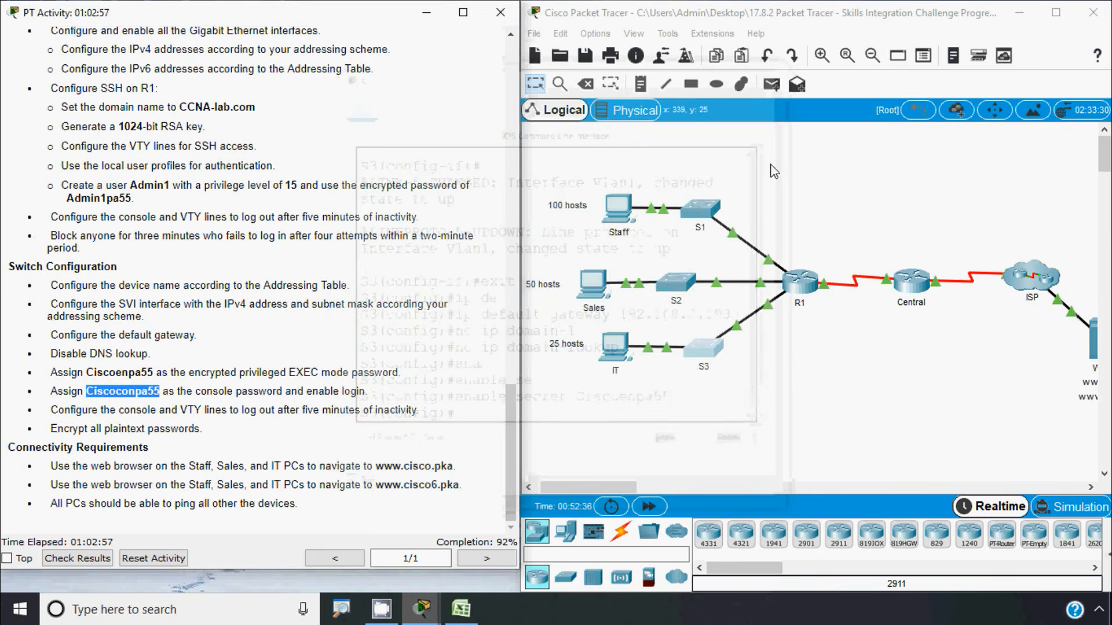
pyautogui.click(712, 219)
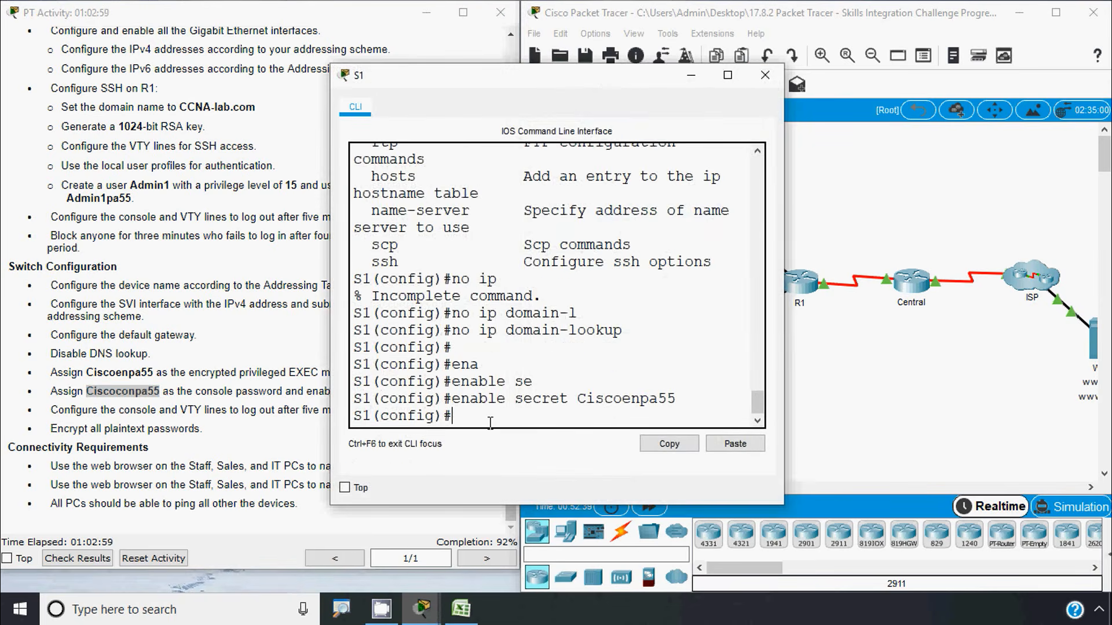
pyautogui.write('line')
pyautogui.press('Tab')
pyautogui.write('con')
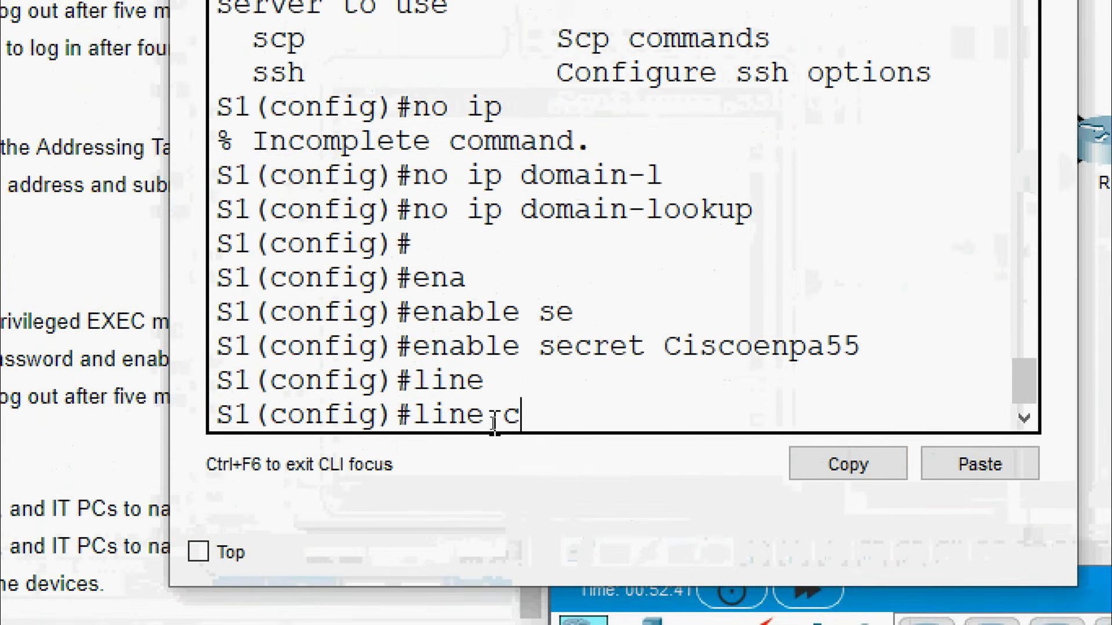
pyautogui.press('Tab')
pyautogui.write('0')
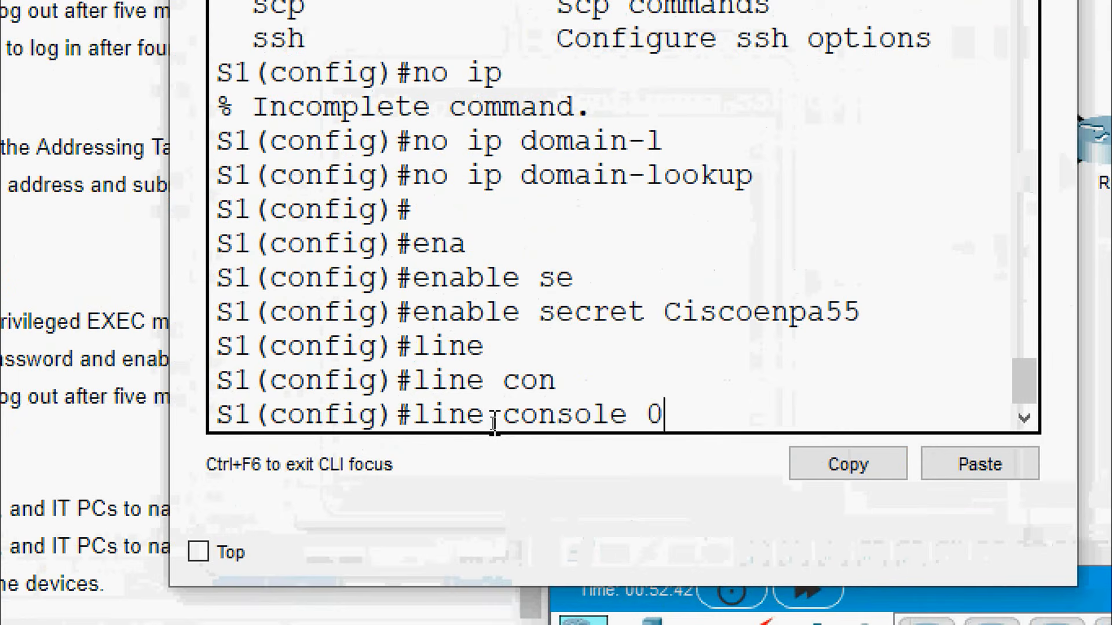
pyautogui.press('Return')
# Set the copied console password on S1's console line and require login
pyautogui.write('pas')
pyautogui.press('Tab')
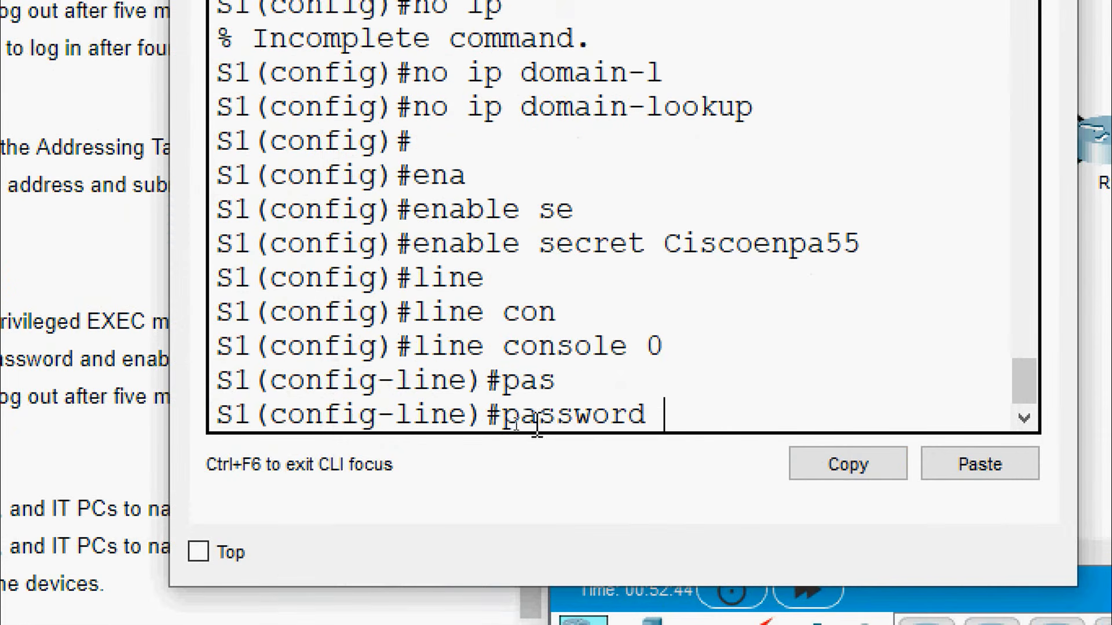
pyautogui.rightClick(689, 412)
pyautogui.click(724, 469)
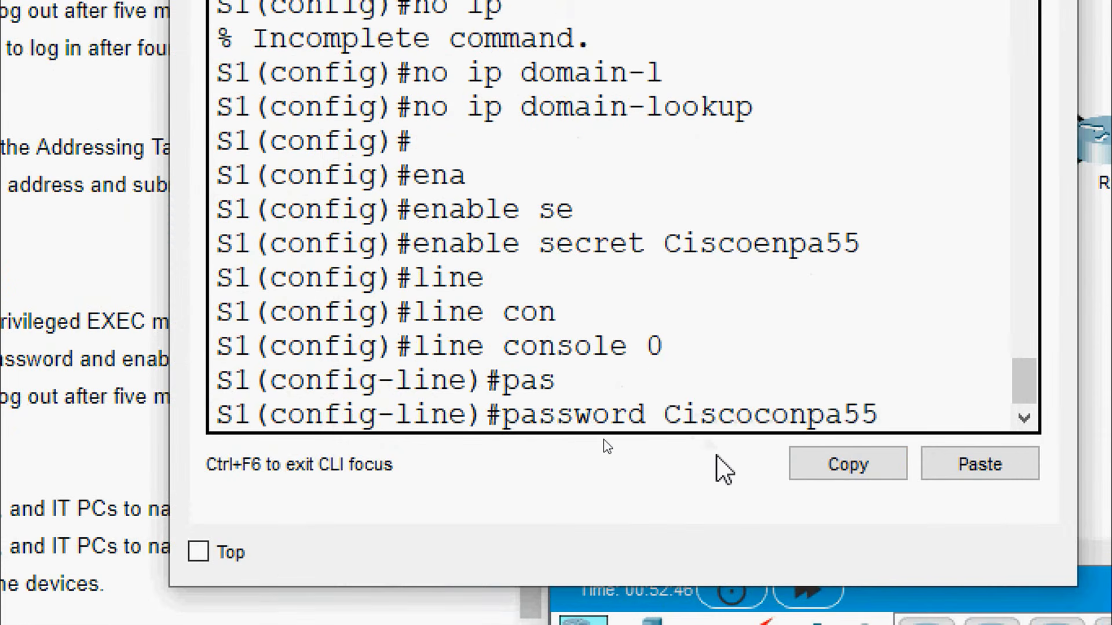
pyautogui.press('Return')
pyautogui.write('login')
pyautogui.press('Return')
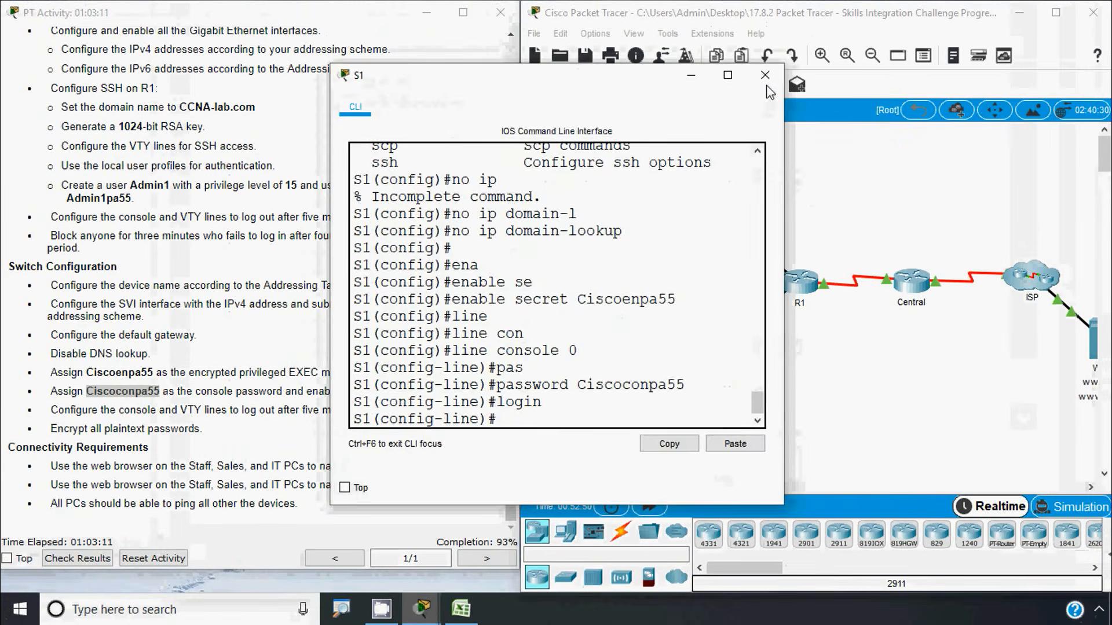
# Set the console password with login on S2's line console 0
pyautogui.click(764, 74)
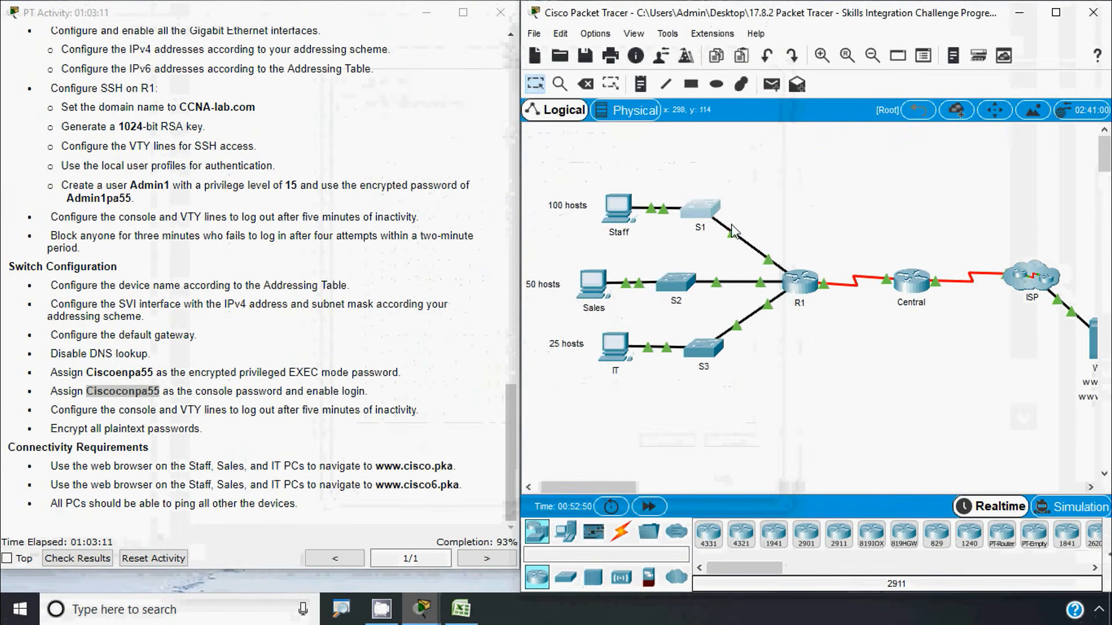
pyautogui.click(658, 278)
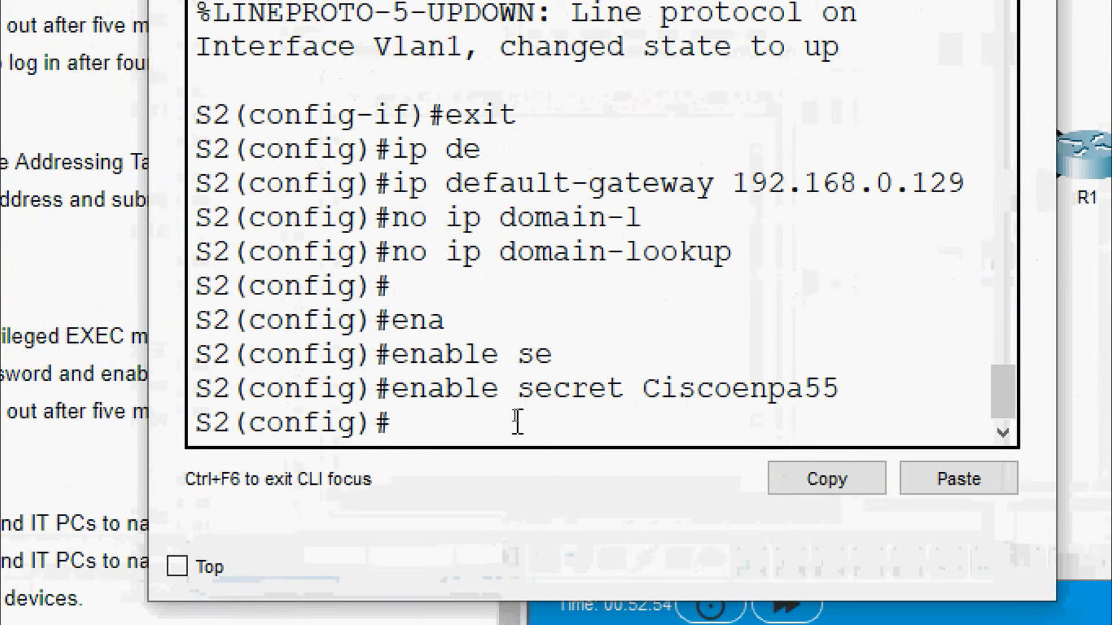
pyautogui.write('lineco')
pyautogui.press('BackSpace')
pyautogui.press('BackSpace')
pyautogui.write('con')
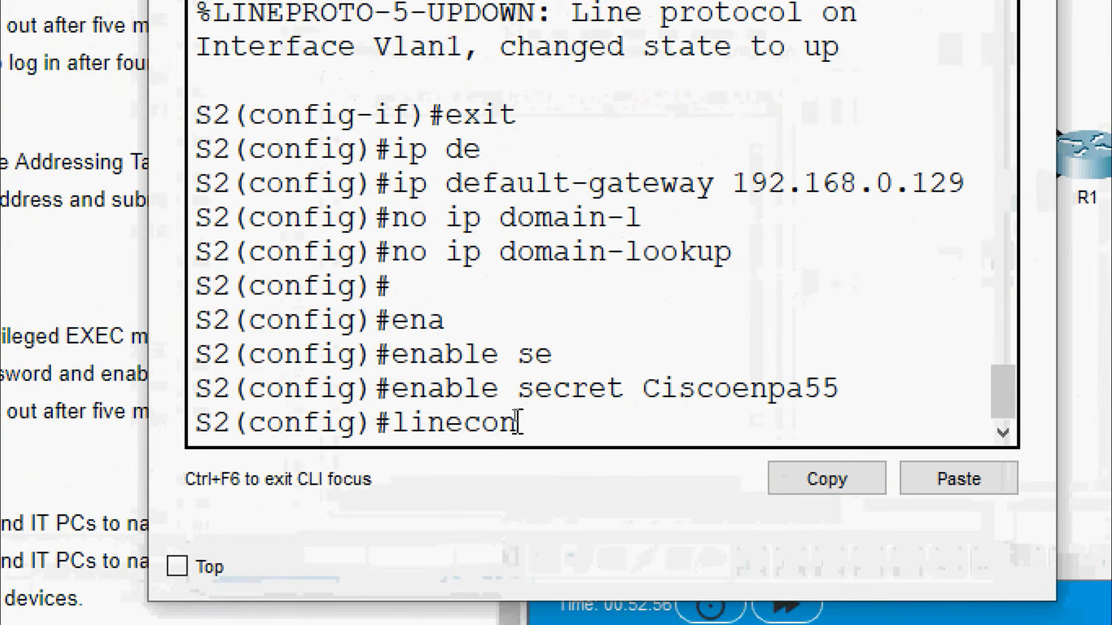
pyautogui.press('BackSpace')
pyautogui.press('BackSpace')
pyautogui.press('BackSpace')
pyautogui.write('con')
pyautogui.press('Tab')
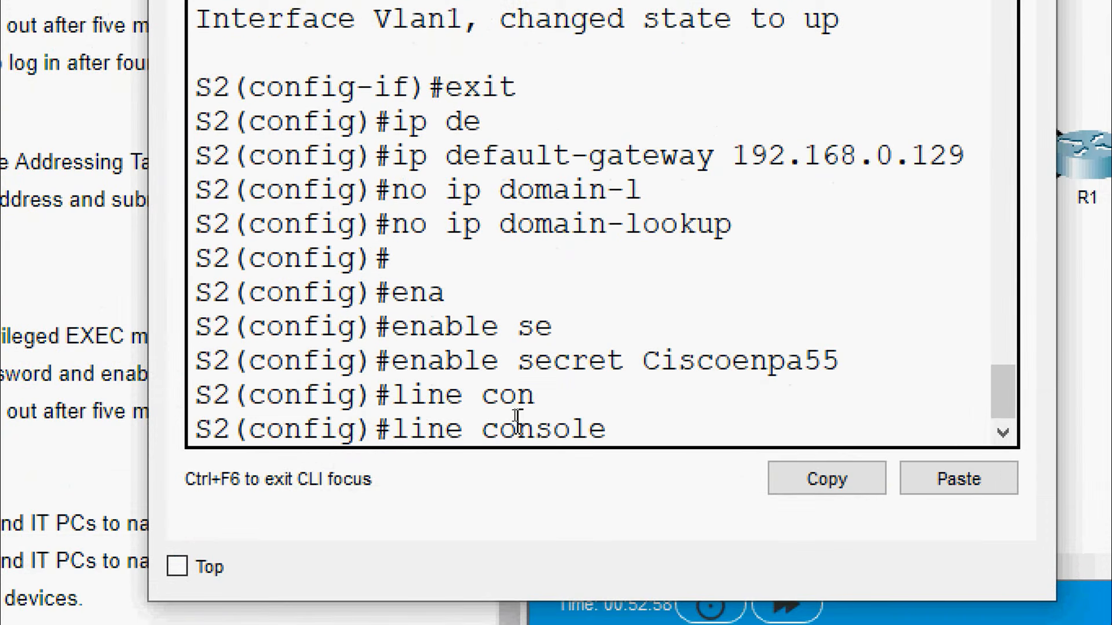
pyautogui.write('0')
pyautogui.press('Return')
pyautogui.write('pas')
pyautogui.press('Tab')
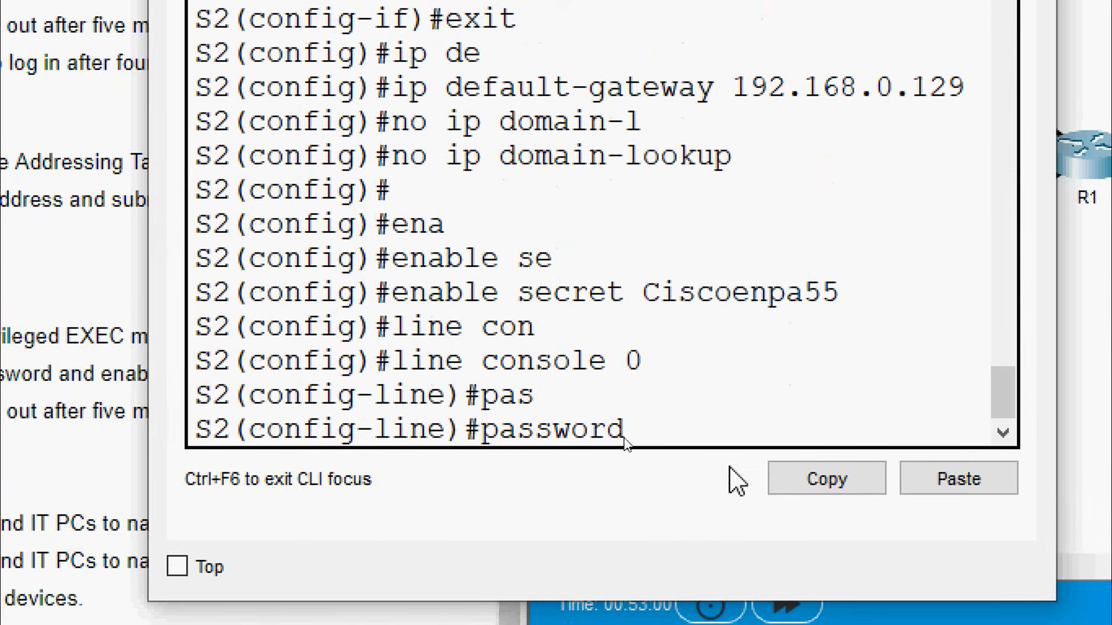
pyautogui.click(939, 484)
pyautogui.press('Return')
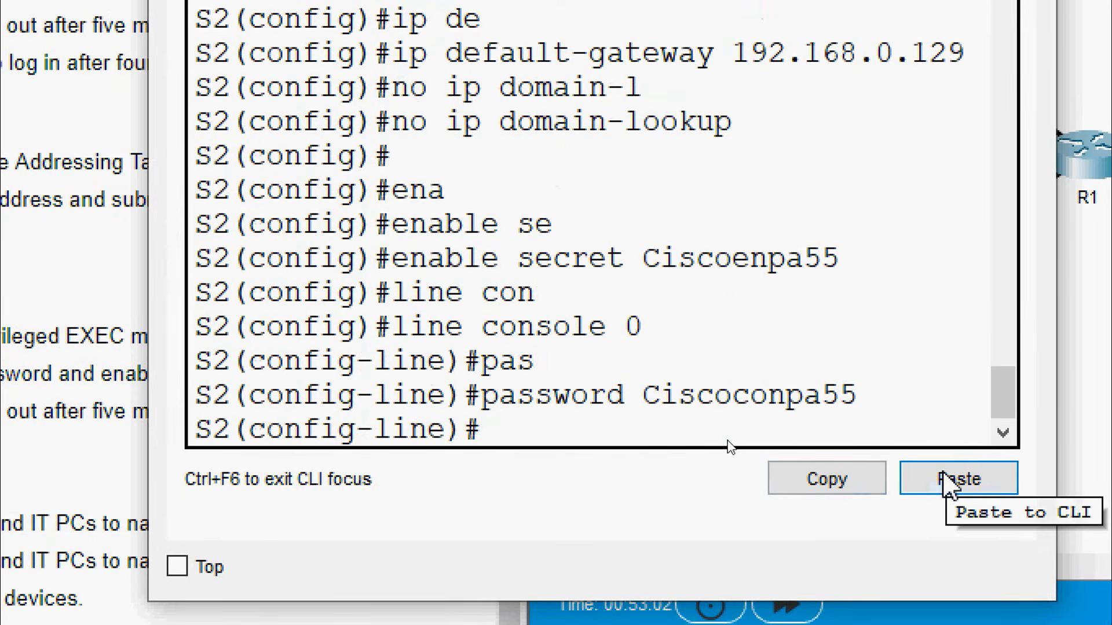
pyautogui.write('login')
pyautogui.press('Return')
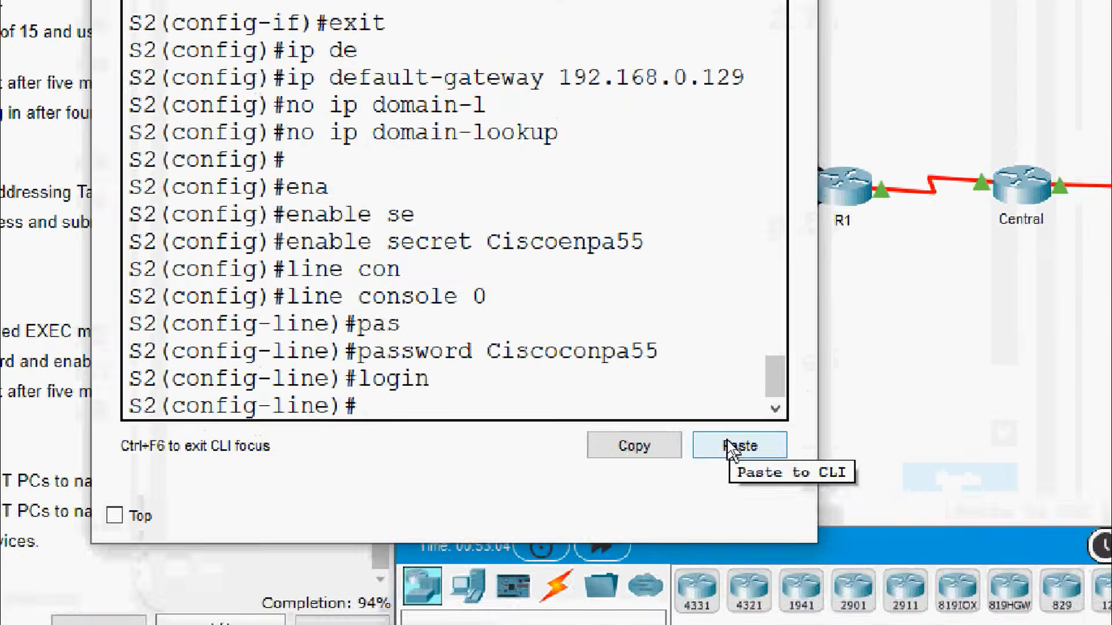
# Apply the same console password and login on S3's line console 0
pyautogui.click(765, 76)
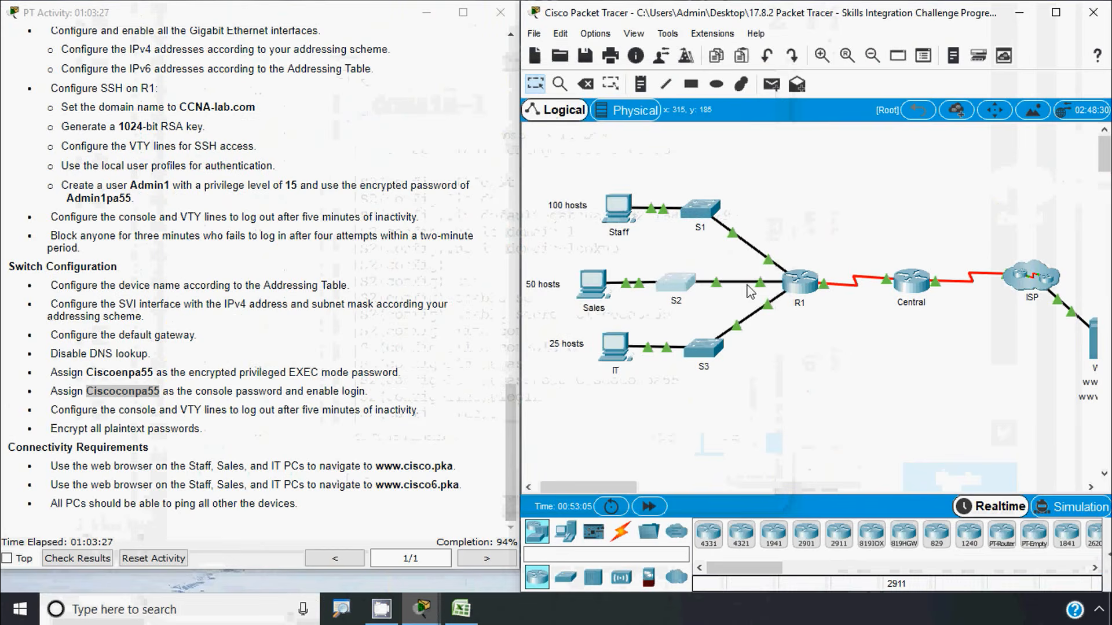
pyautogui.click(702, 348)
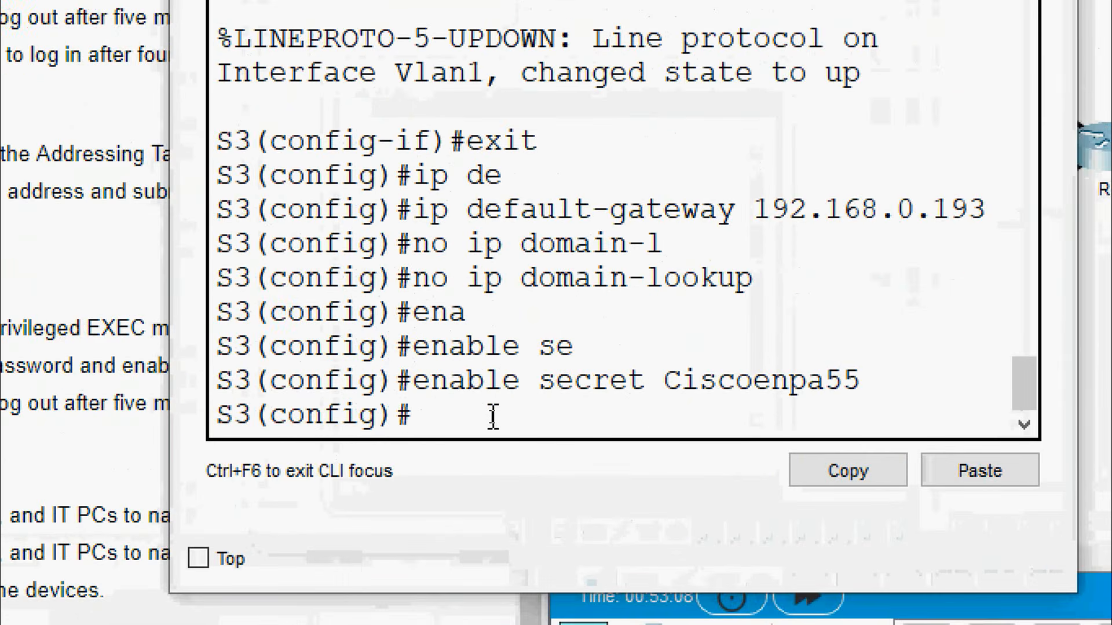
pyautogui.write('line')
pyautogui.press('Tab')
pyautogui.write('con')
pyautogui.press('Tab')
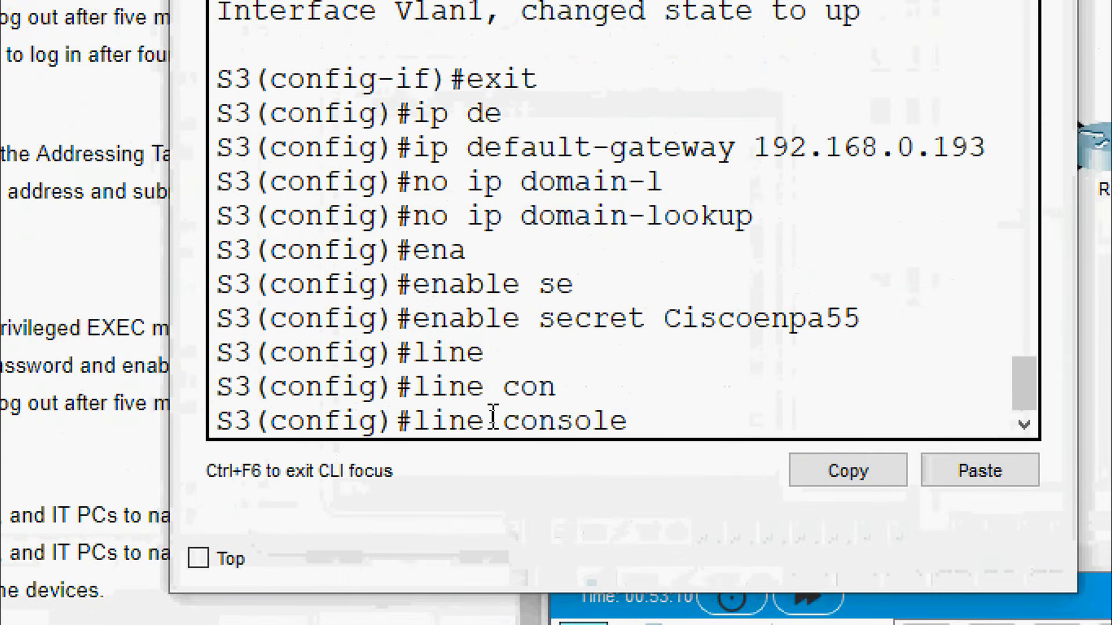
pyautogui.write('0')
pyautogui.press('Return')
pyautogui.write('pas')
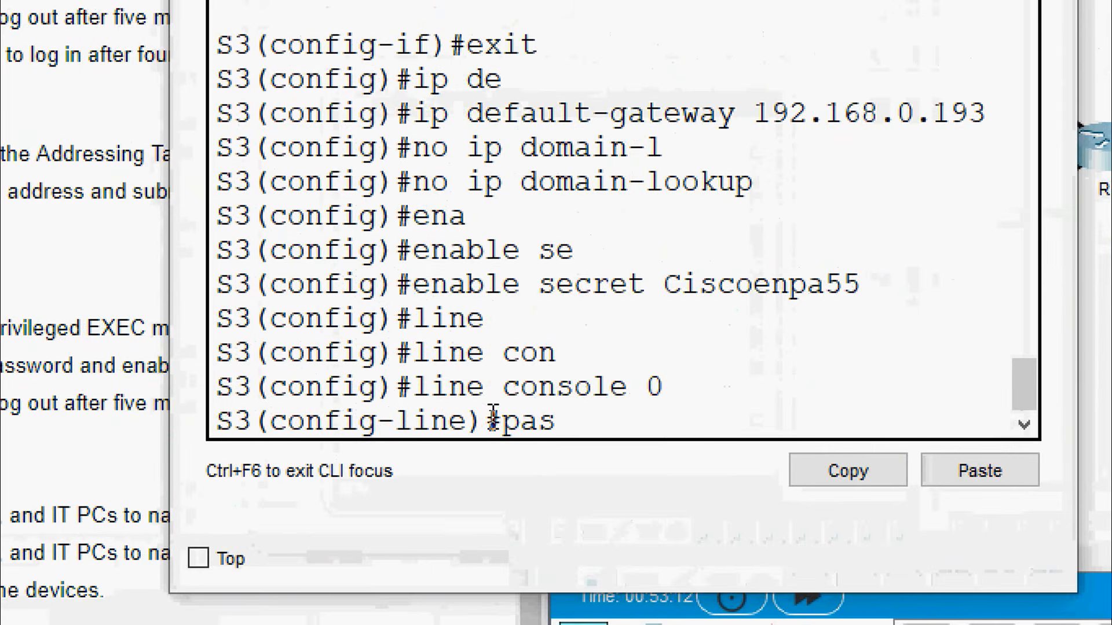
pyautogui.press('Tab')
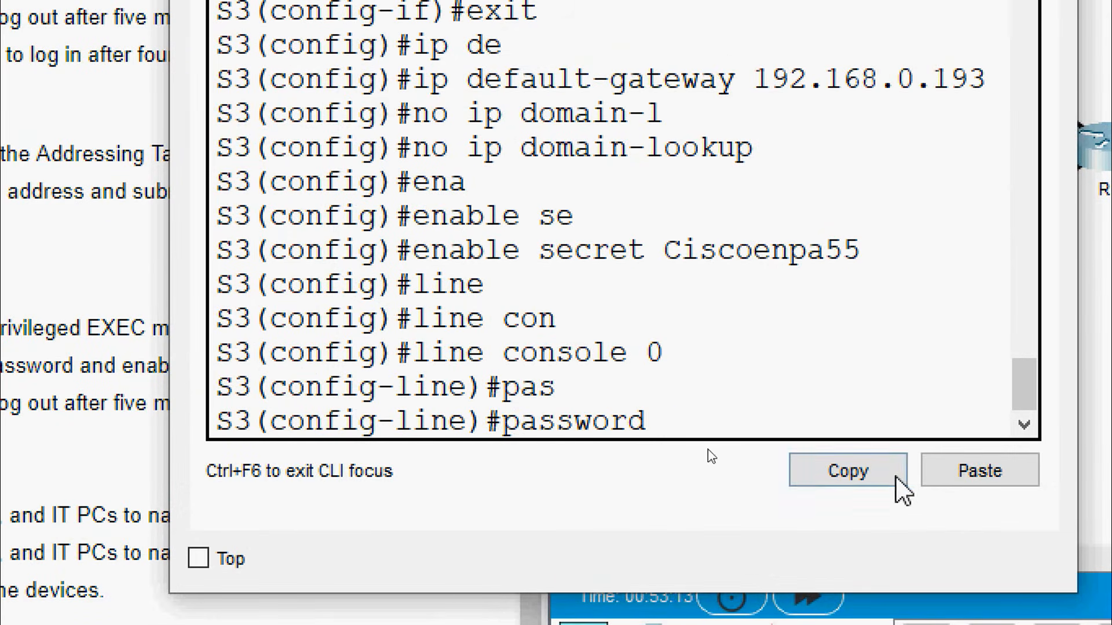
pyautogui.click(976, 478)
pyautogui.press('Return')
pyautogui.write('line)#l')
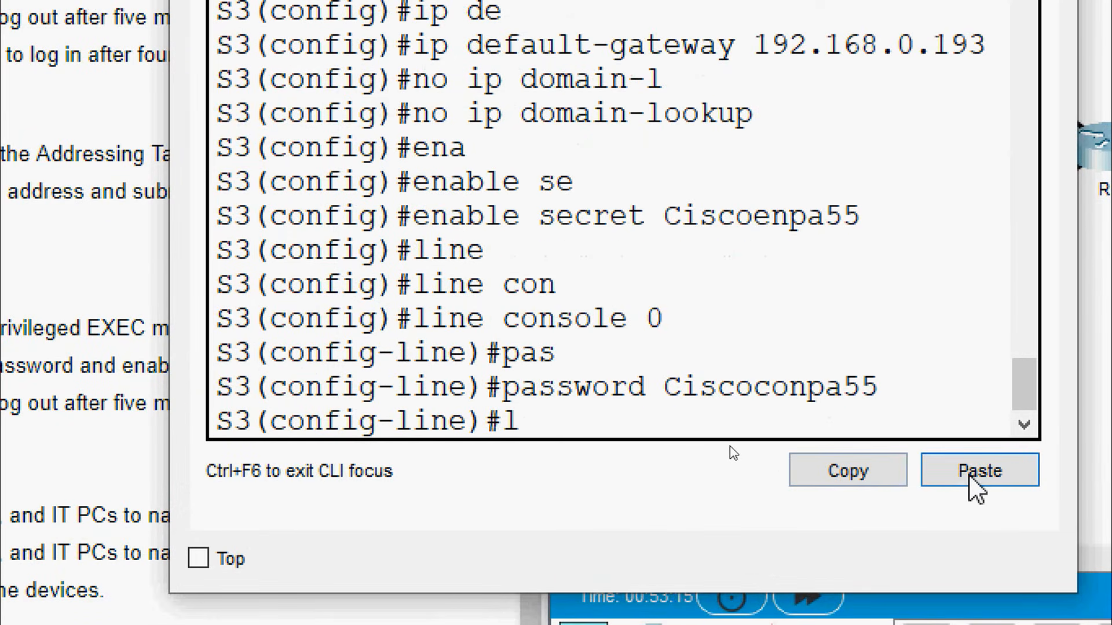
pyautogui.write('ogin')
pyautogui.press('Return')
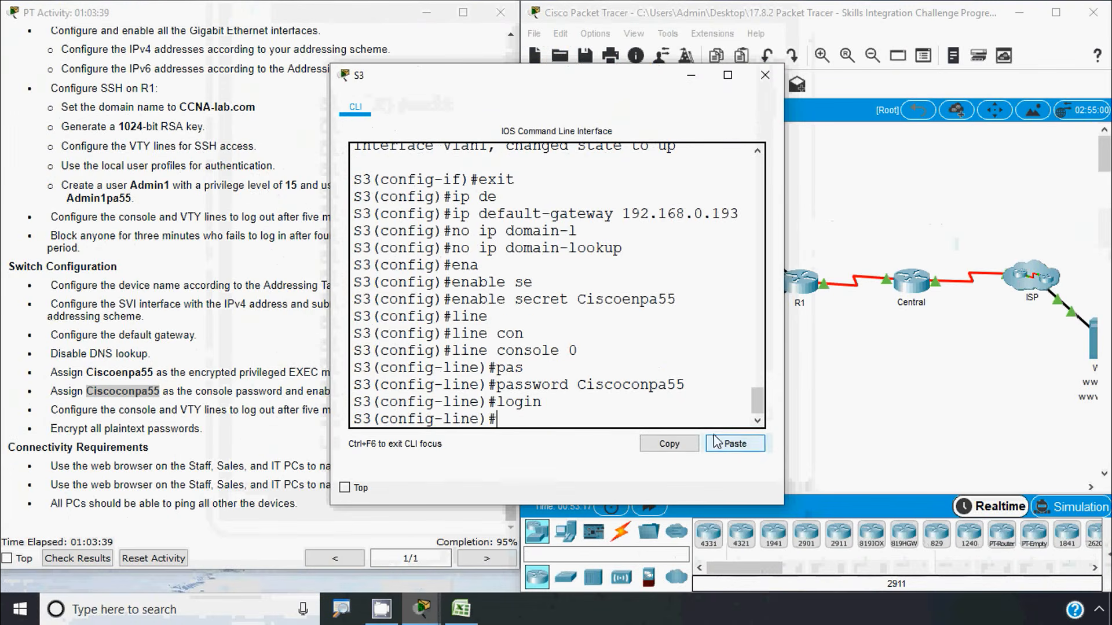
pyautogui.click(765, 75)
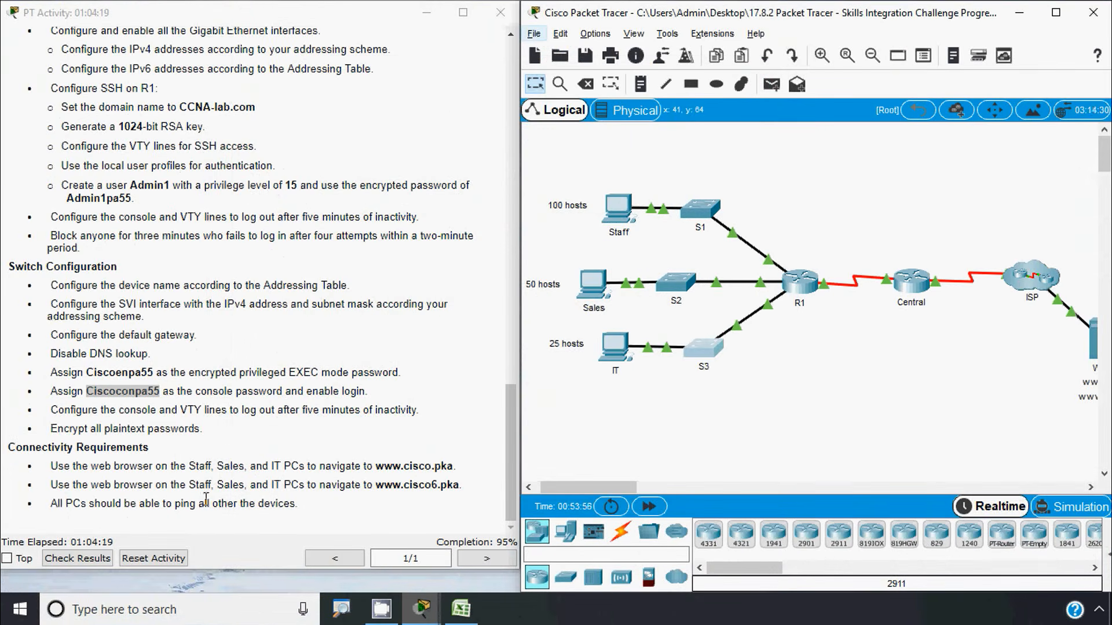
# Set exec-timeout 5 0 on switch S1's console line
pyautogui.click(223, 427)
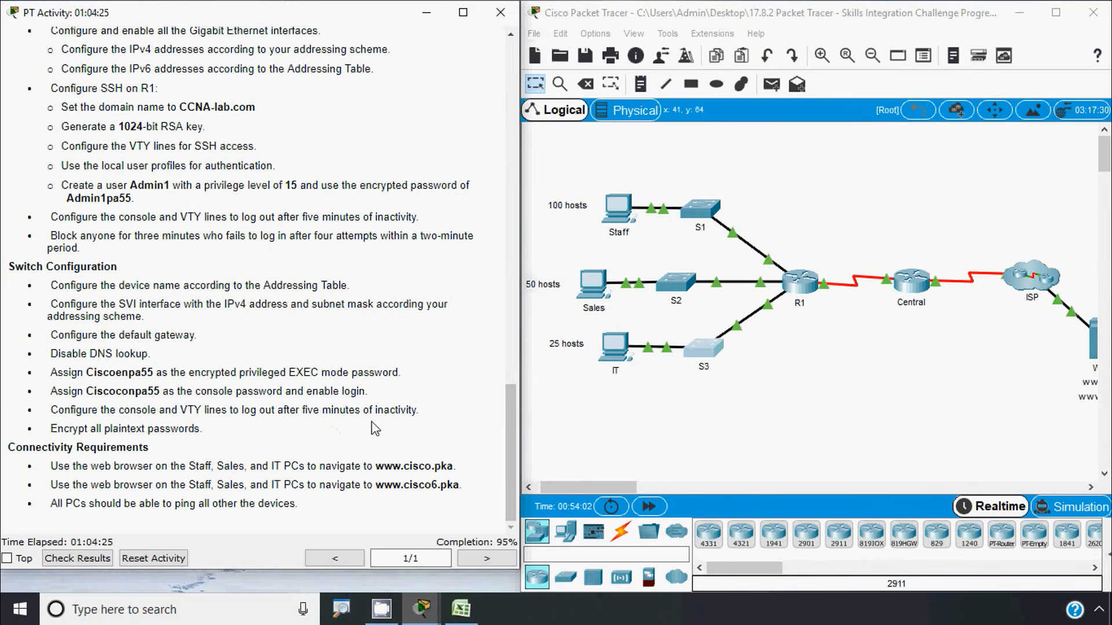
pyautogui.click(637, 409)
pyautogui.click(700, 209)
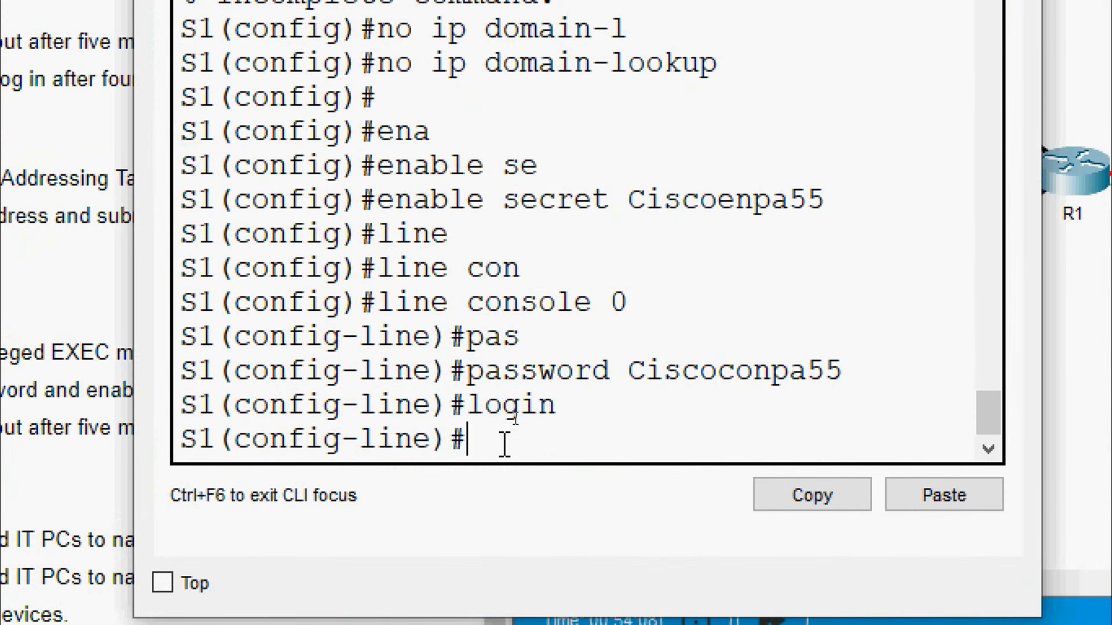
pyautogui.write('exe')
pyautogui.press('Tab')
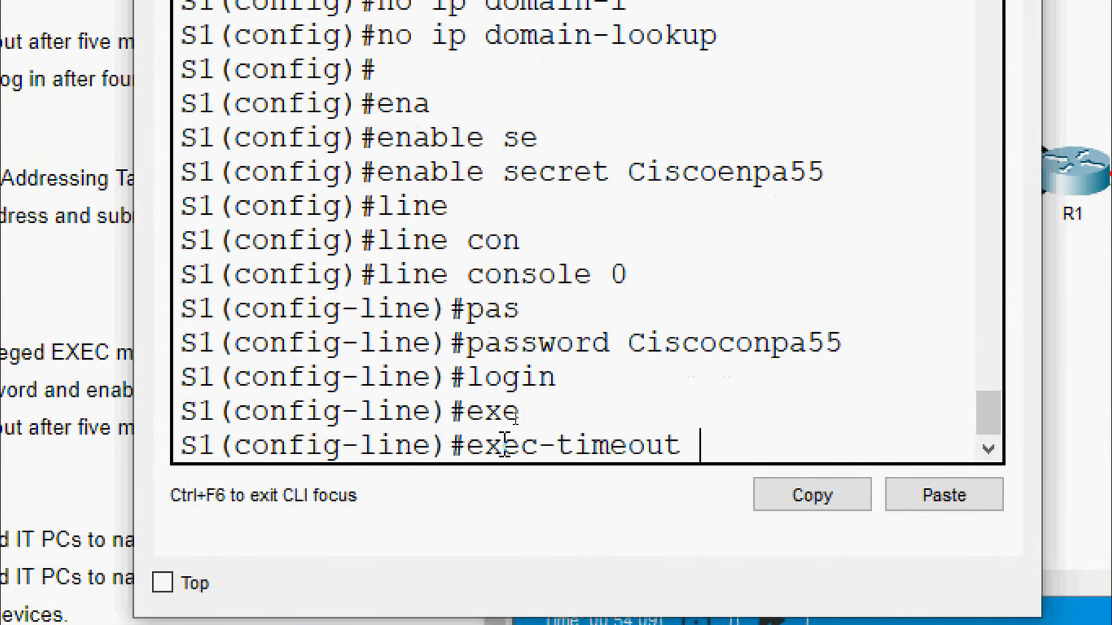
pyautogui.write('5')
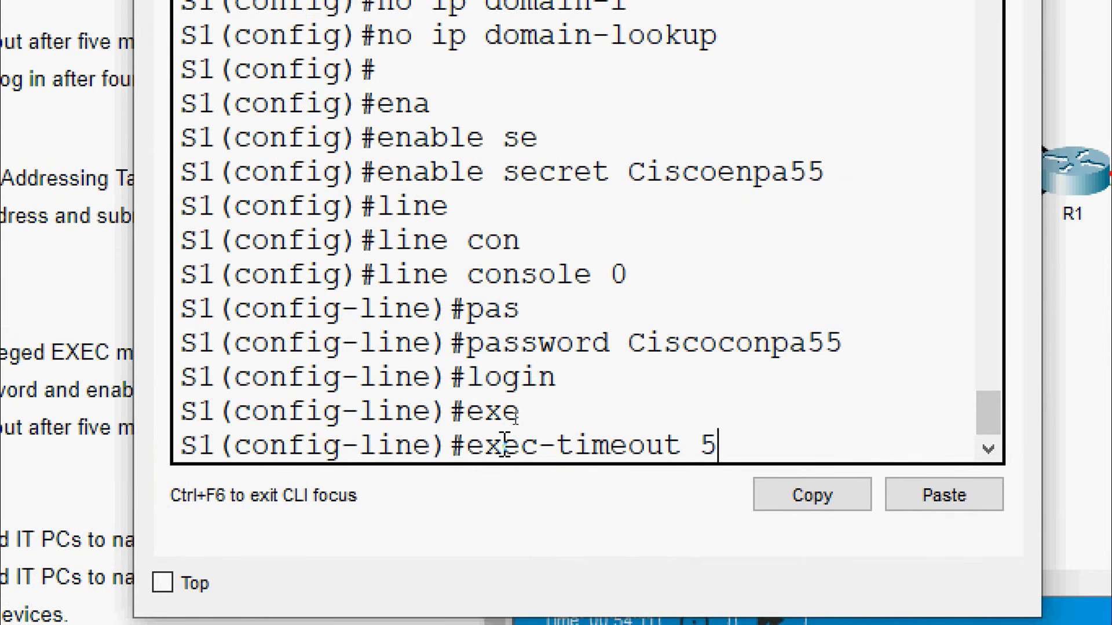
pyautogui.write(' 0')
pyautogui.press('Return')
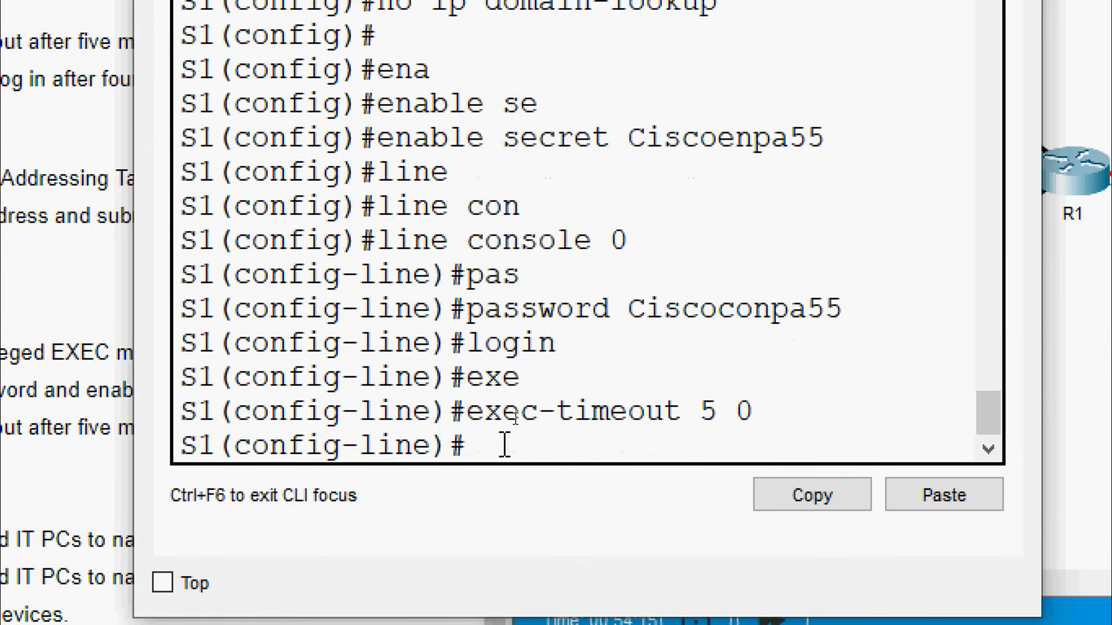
pyautogui.write('exit')
pyautogui.press('Return')
# Set exec-timeout 5 0 on S1's VTY lines 0–15
pyautogui.write('li')
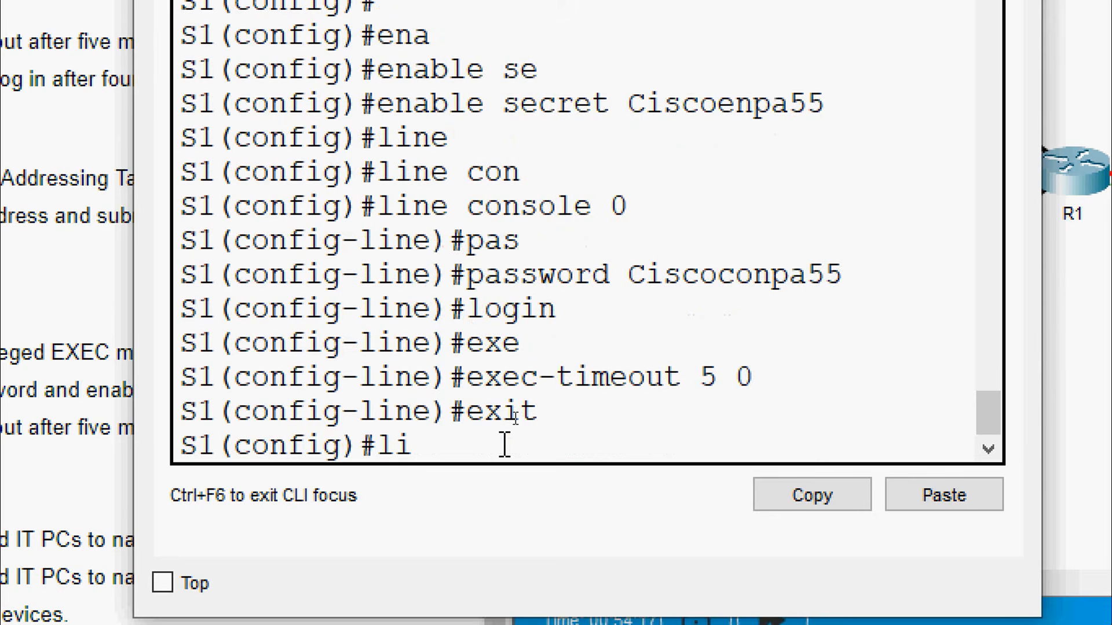
pyautogui.write('e')
pyautogui.press('Tab')
pyautogui.press('BackSpace')
pyautogui.write('n')
pyautogui.press('Tab')
pyautogui.write('v')
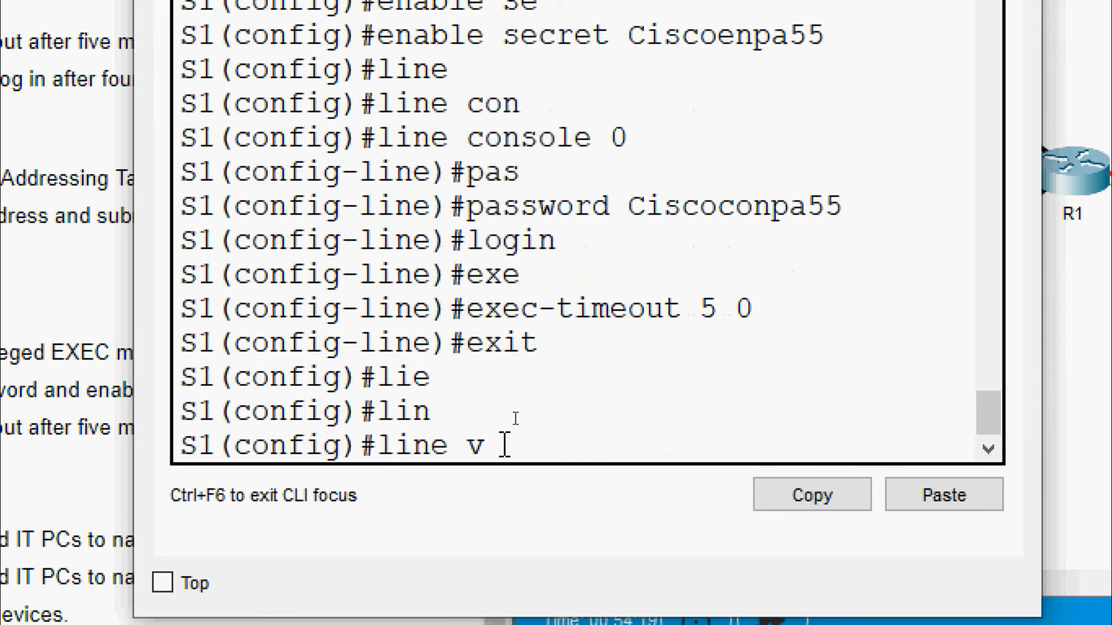
pyautogui.write('t')
pyautogui.press('Tab')
pyautogui.write('0 15')
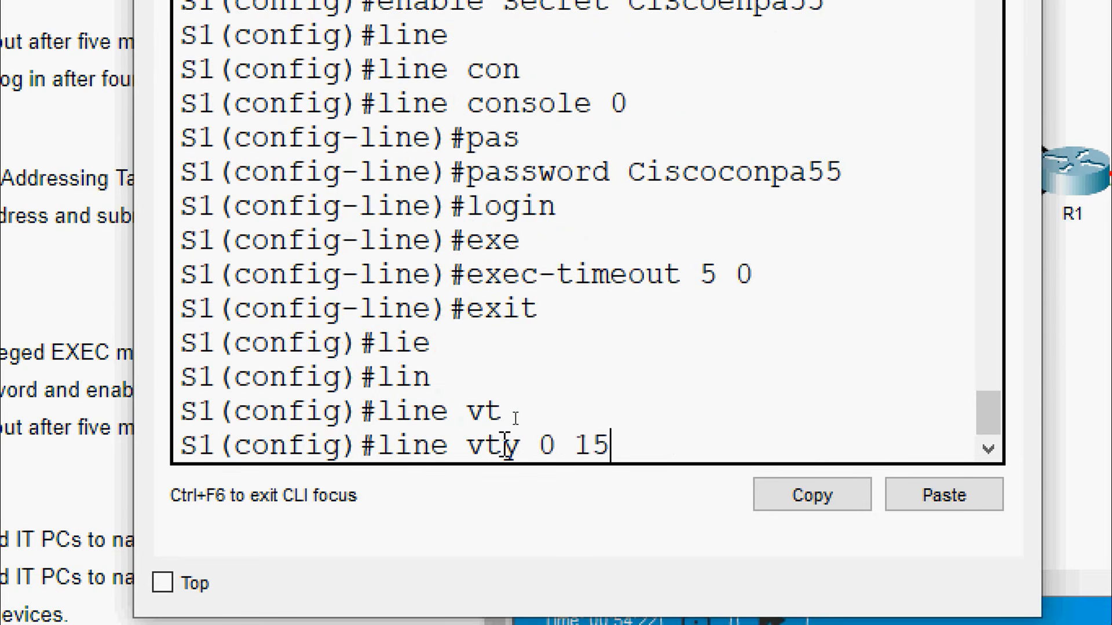
pyautogui.press('Return')
pyautogui.write('exec-timeout 5 0')
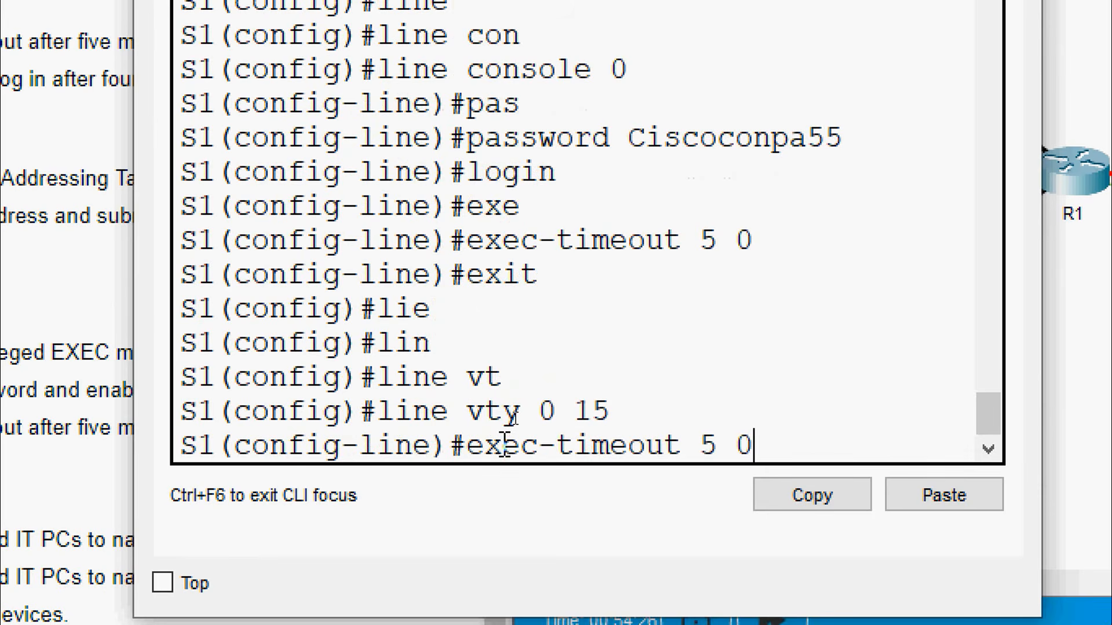
pyautogui.press('Return')
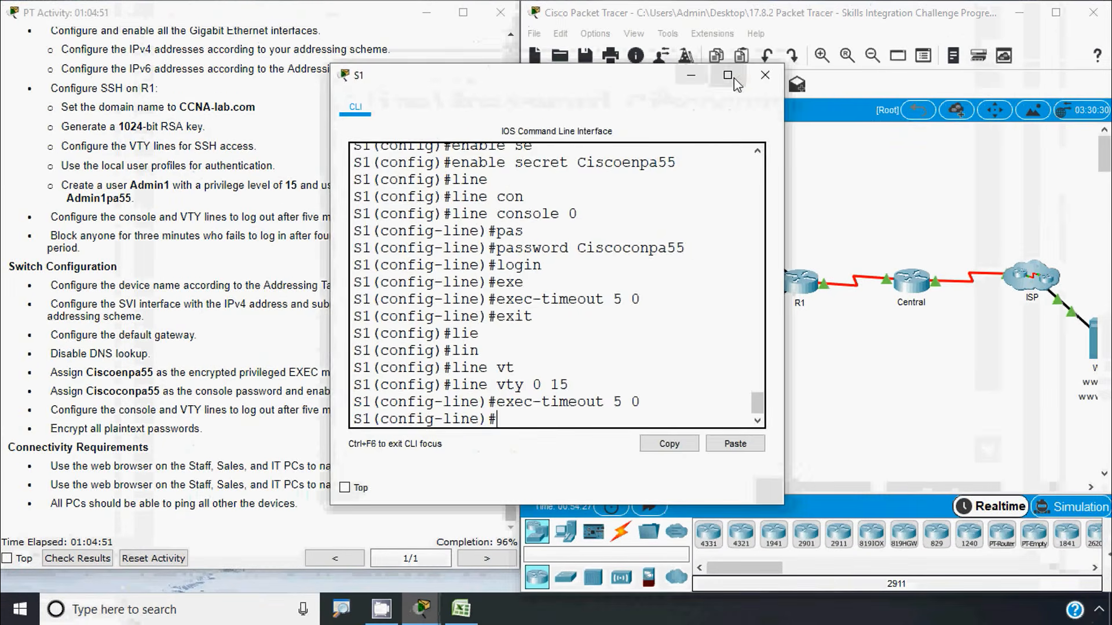
pyautogui.click(769, 80)
pyautogui.click(683, 284)
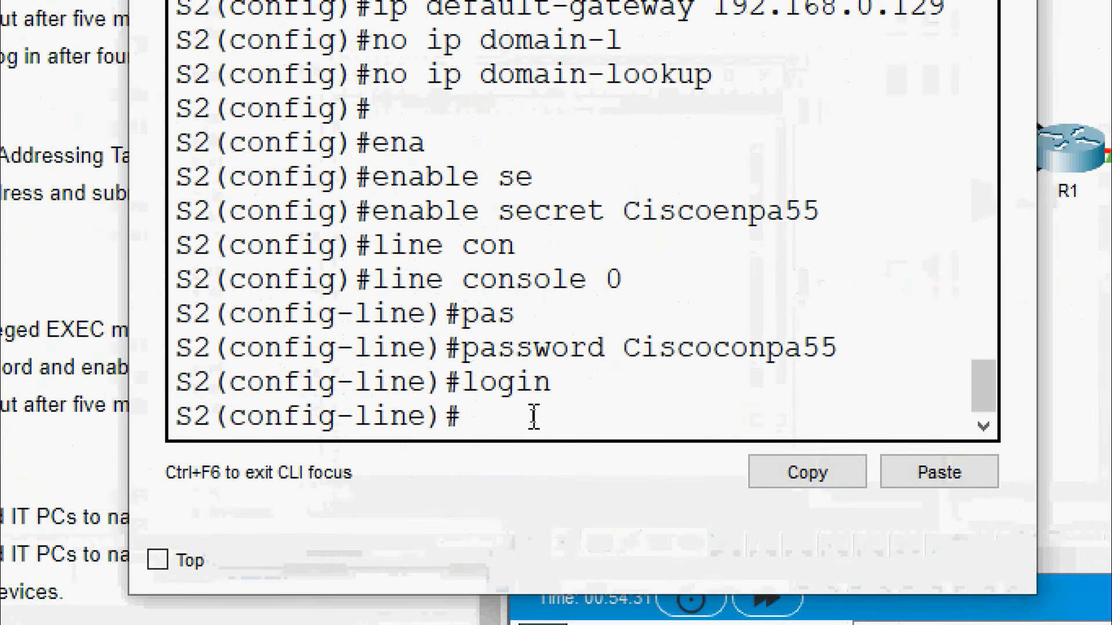
# Set exec-timeout 5 0 on switch S2's console line
pyautogui.write('ex')
pyautogui.press('Tab')
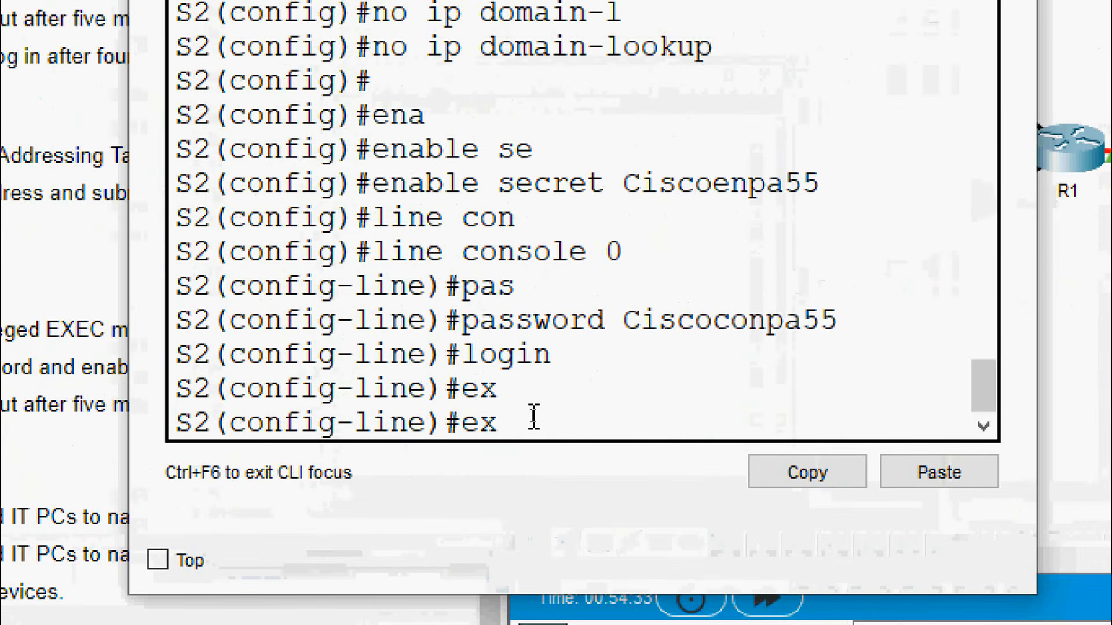
pyautogui.write('e')
pyautogui.press('Tab')
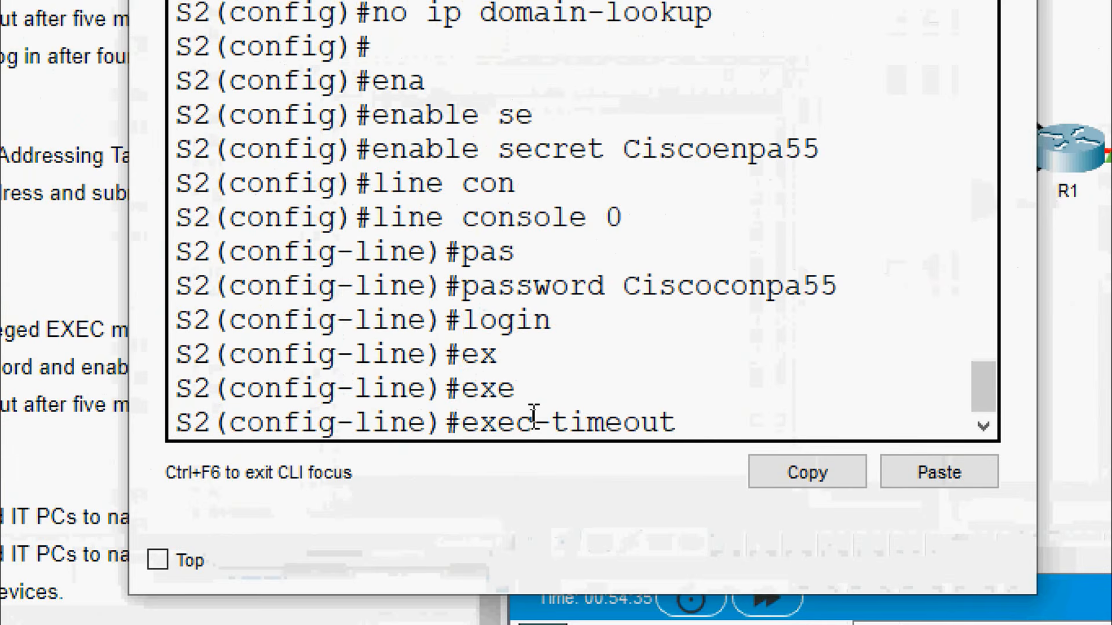
pyautogui.write('5 0')
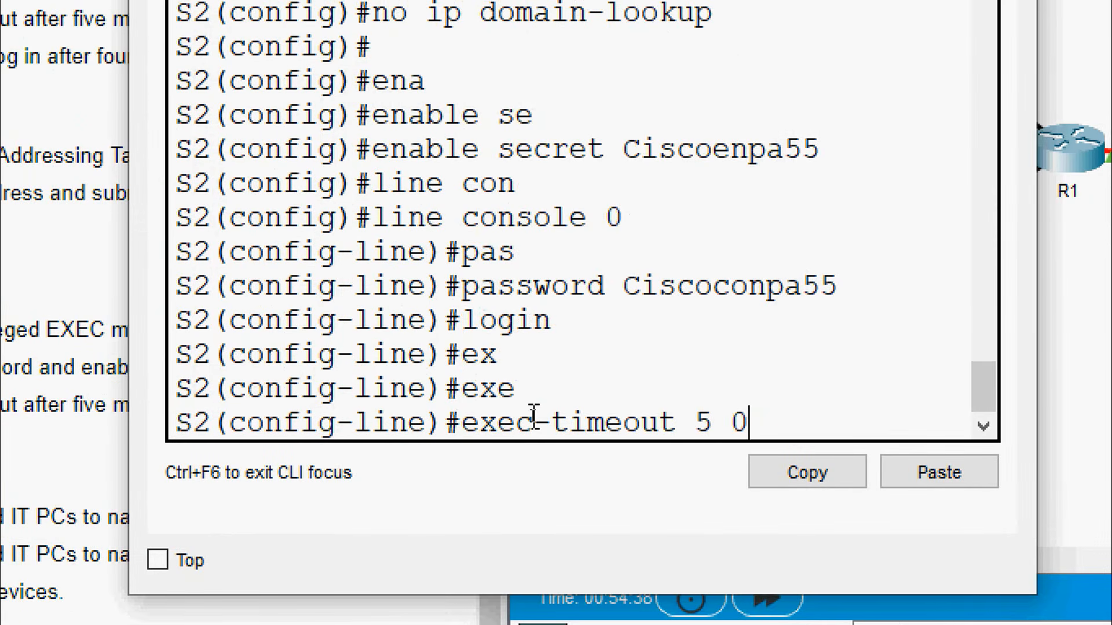
pyautogui.press('Return')
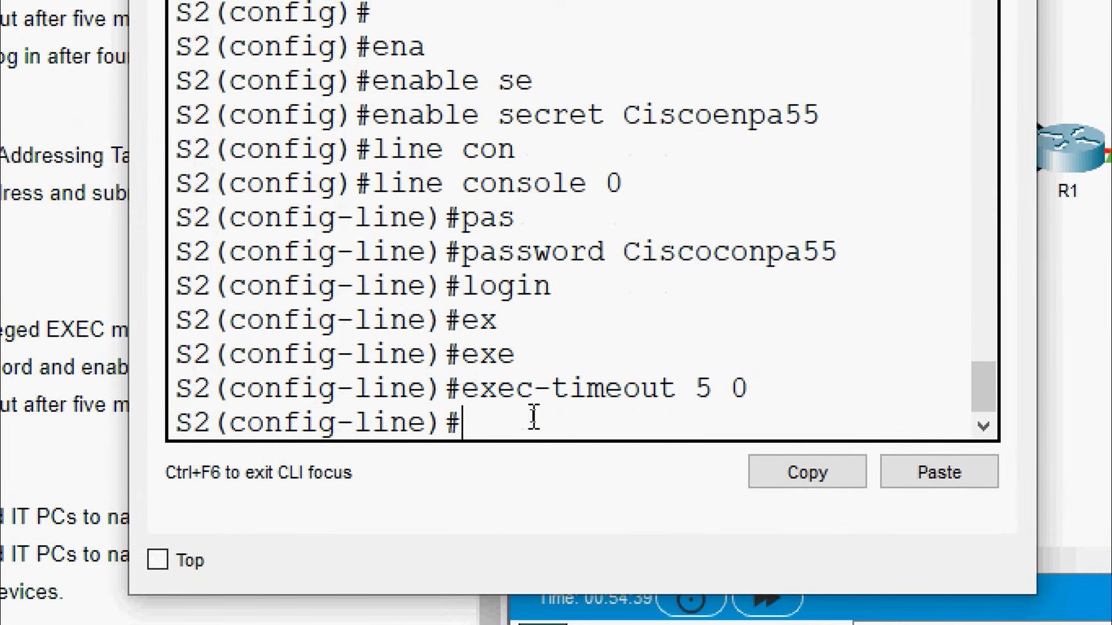
pyautogui.write('exit')
pyautogui.press('Return')
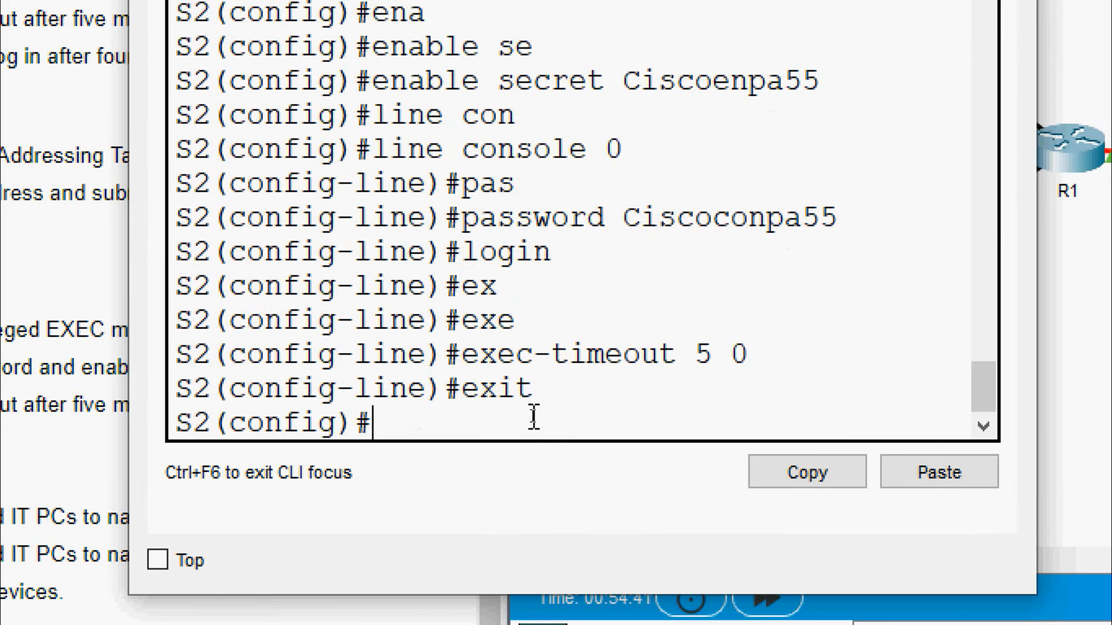
# Apply the same exec-timeout 5 0 to S2's VTY lines 0–15
pyautogui.write('line')
pyautogui.press('Tab')
pyautogui.write('vt')
pyautogui.press('Tab')
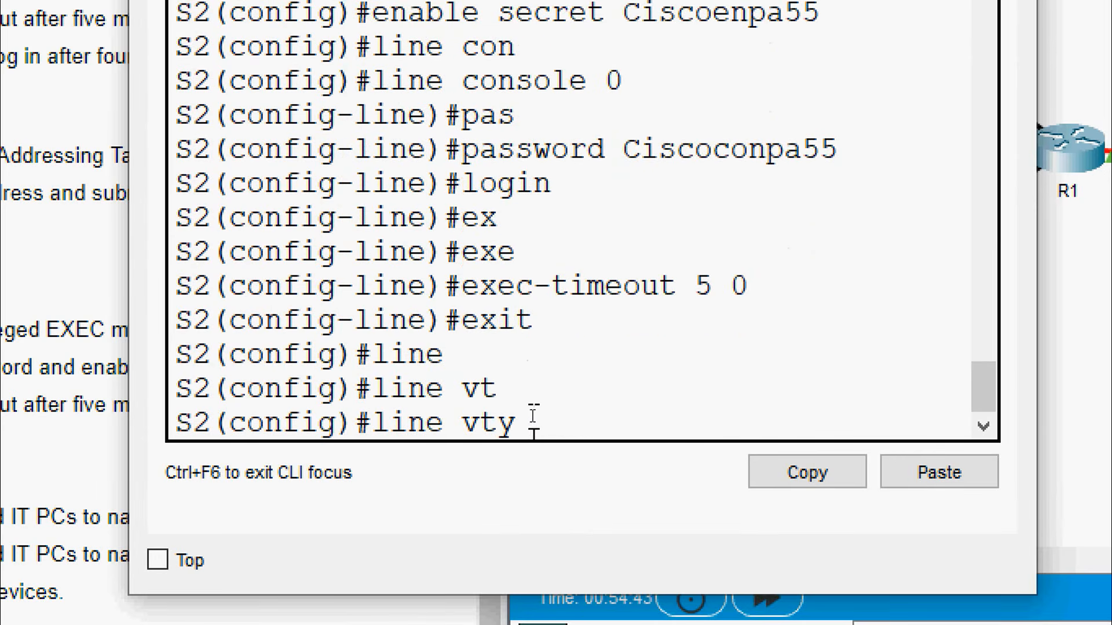
pyautogui.write('0 15')
pyautogui.press('Return')
pyautogui.press('Up')
pyautogui.press('Up')
pyautogui.press('Up')
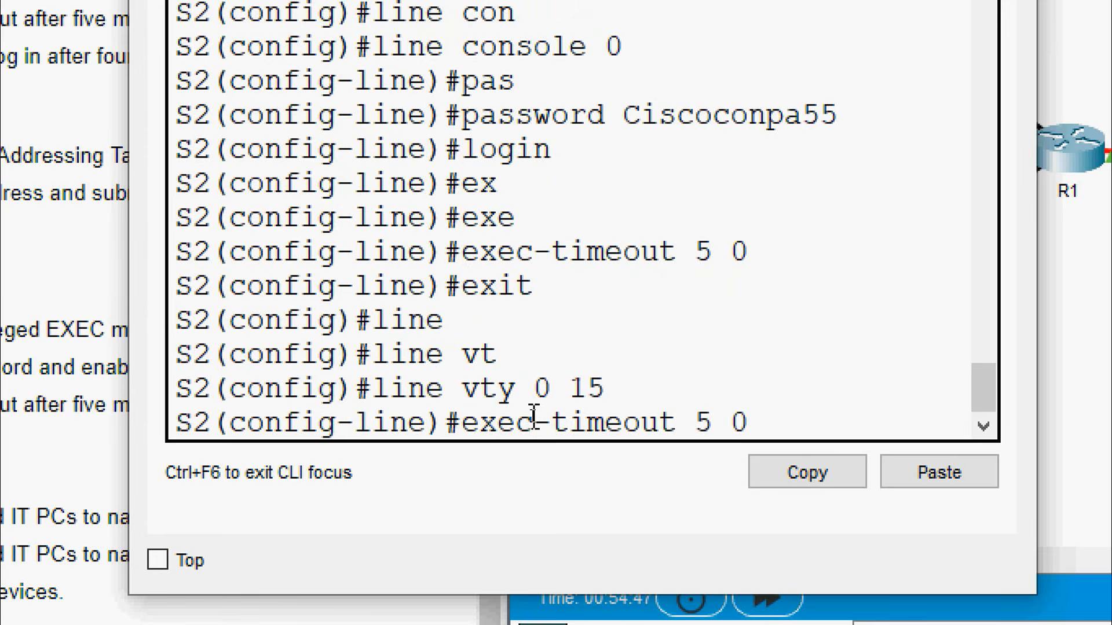
pyautogui.press('Return')
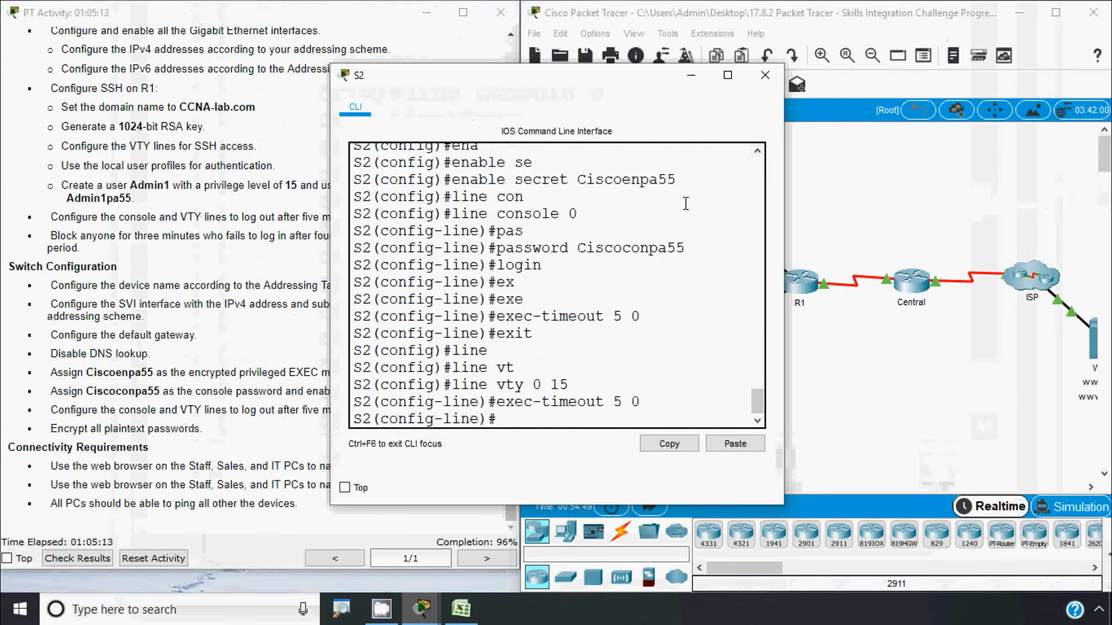
# Set exec-timeout 5 0 on switch S3's console line
pyautogui.click(765, 75)
pyautogui.click(701, 349)
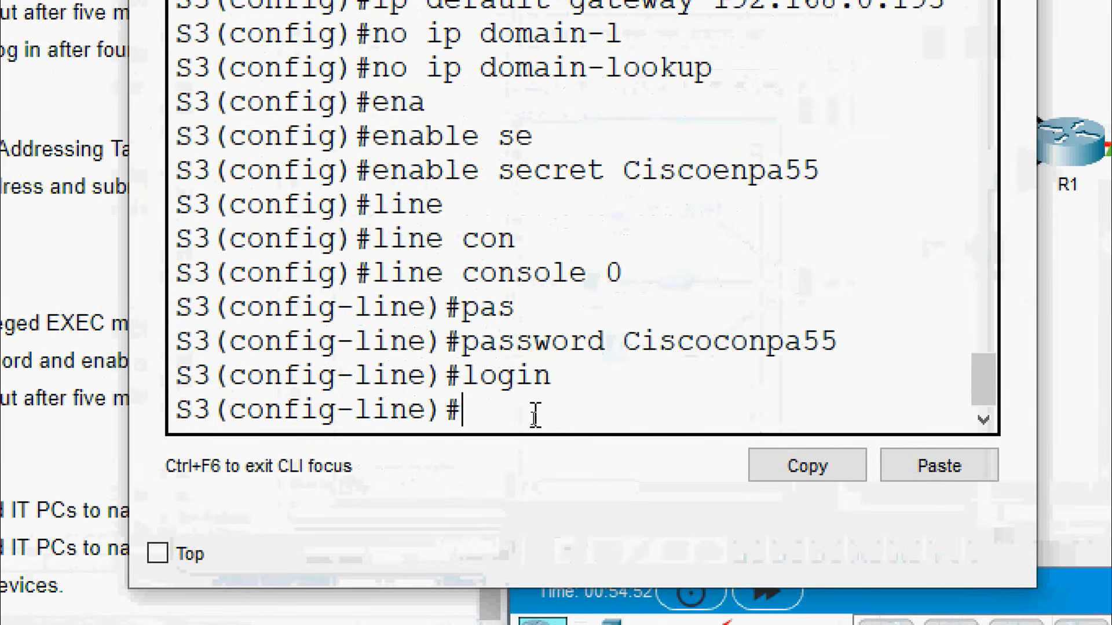
pyautogui.write('exe')
pyautogui.press('Tab')
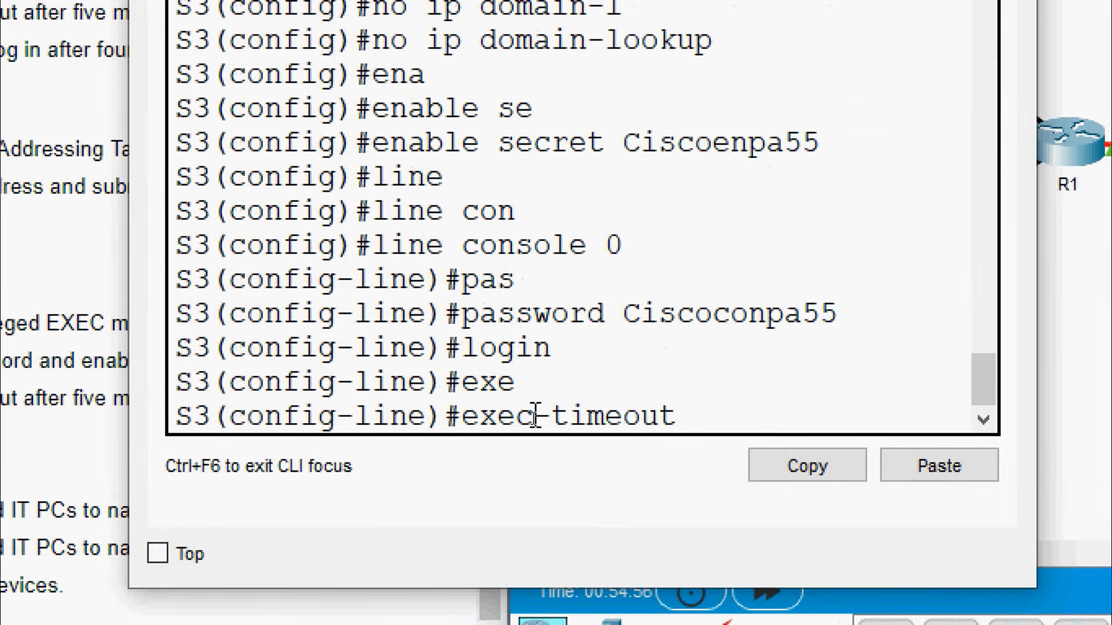
pyautogui.write('5 0')
pyautogui.press('Return')
pyautogui.write('e)#e')
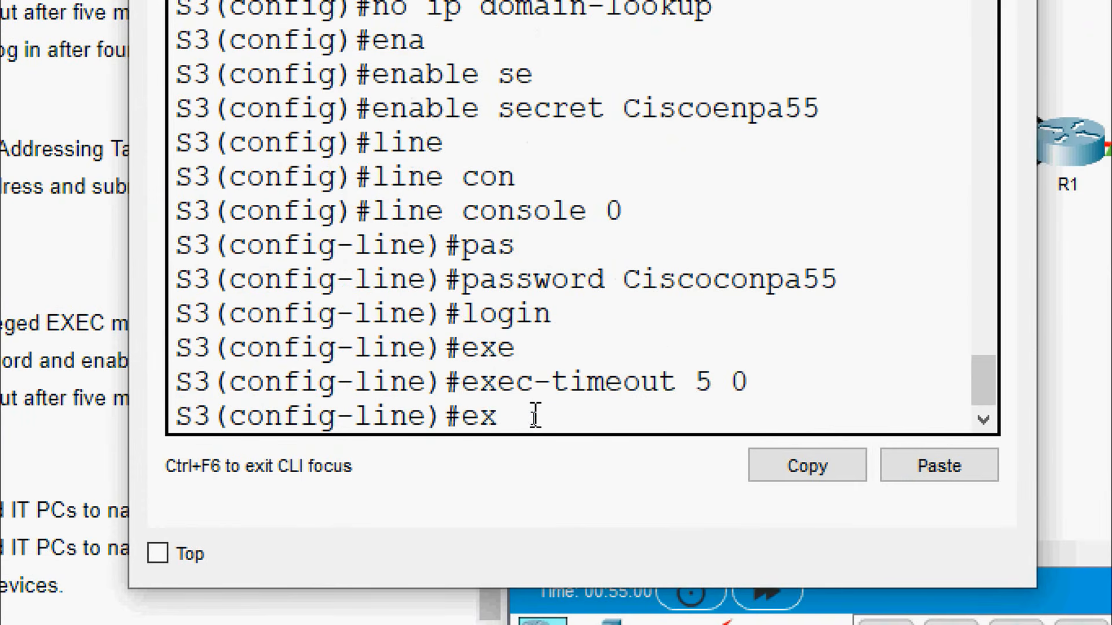
pyautogui.write('x')
pyautogui.press('Return')
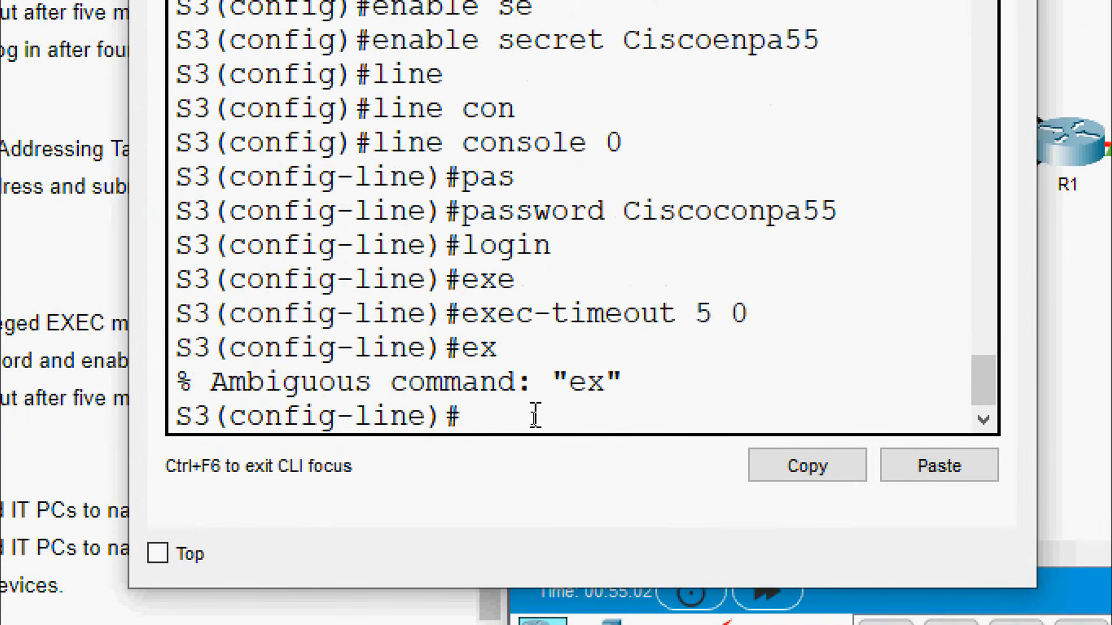
pyautogui.write('exit')
pyautogui.press('Return')
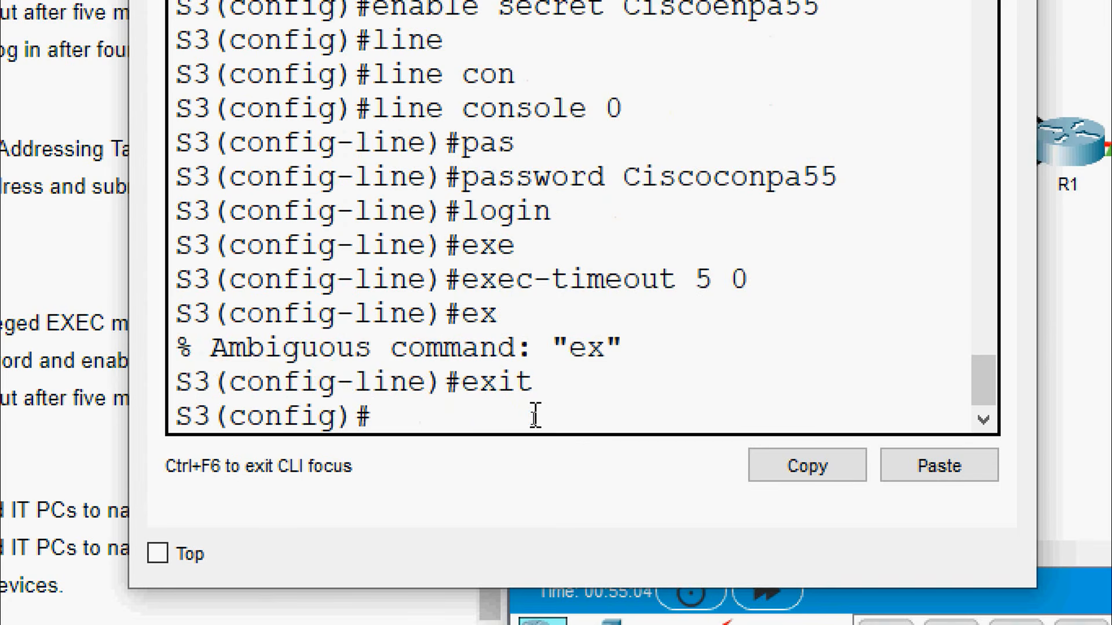
# Apply exec-timeout 5 0 to S3's VTY lines 0–15 and close S3's window
pyautogui.write('line')
pyautogui.press('Tab')
pyautogui.write('v')
pyautogui.press('Tab')
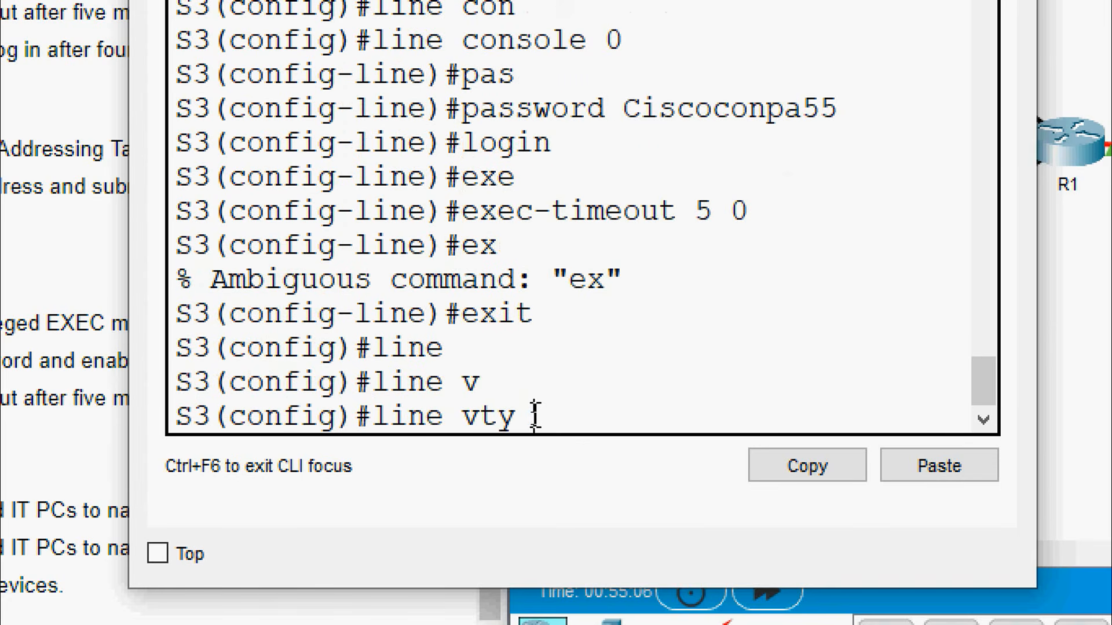
pyautogui.write('0 15')
pyautogui.press('Return')
pyautogui.write('exit')
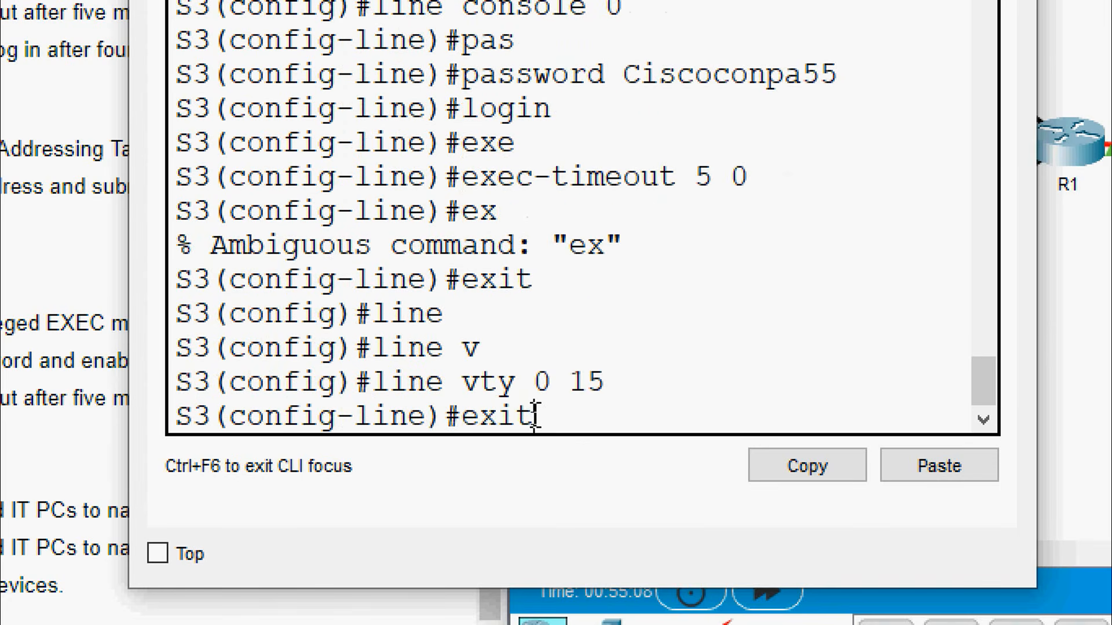
pyautogui.press('BackSpace')
pyautogui.press('BackSpace')
pyautogui.write('ec-timeout 5 0')
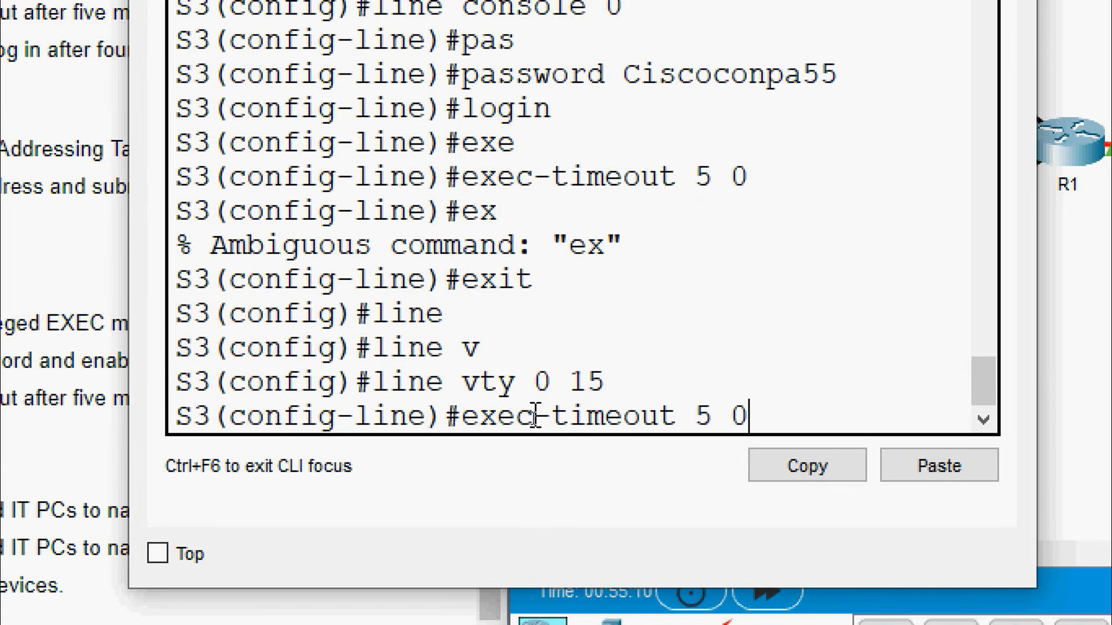
pyautogui.press('Return')
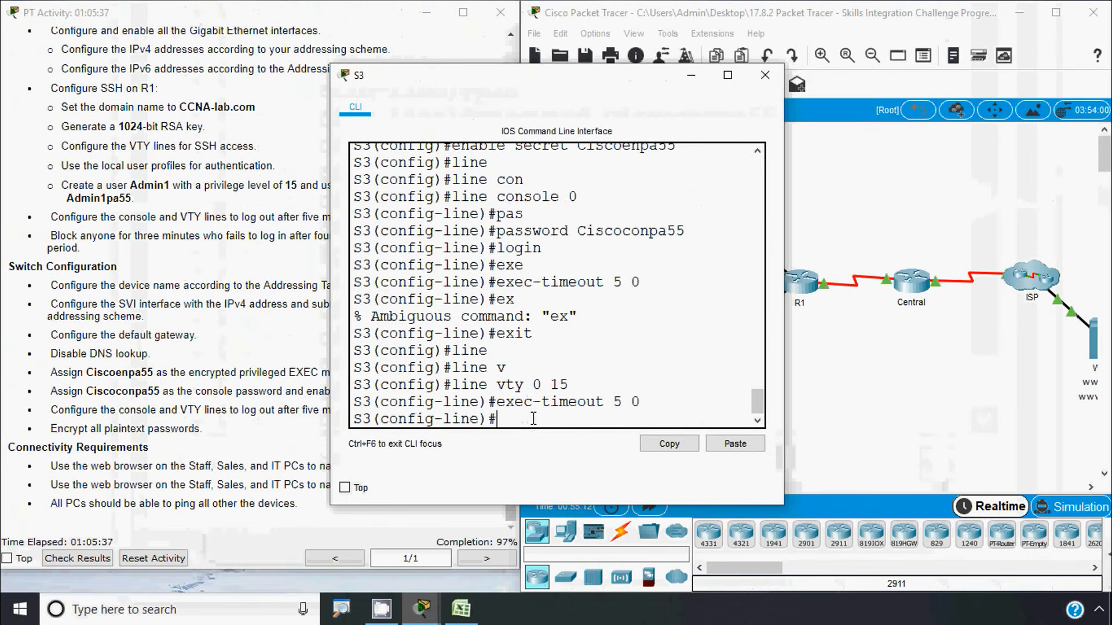
pyautogui.click(761, 75)
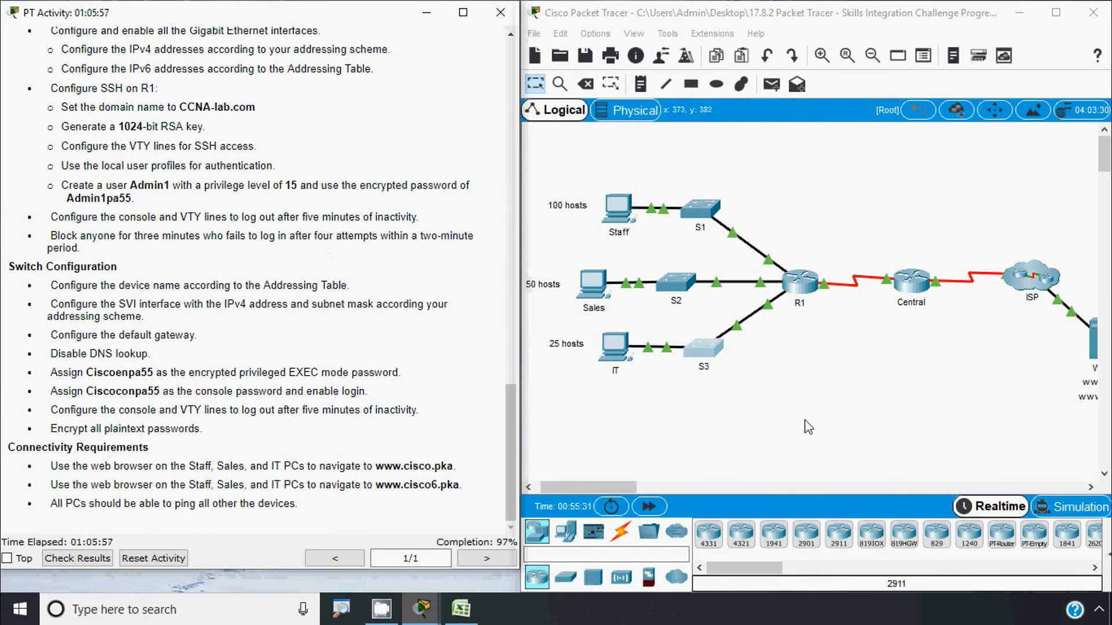
# Enable service password-encryption on switch S1
pyautogui.click(700, 214)
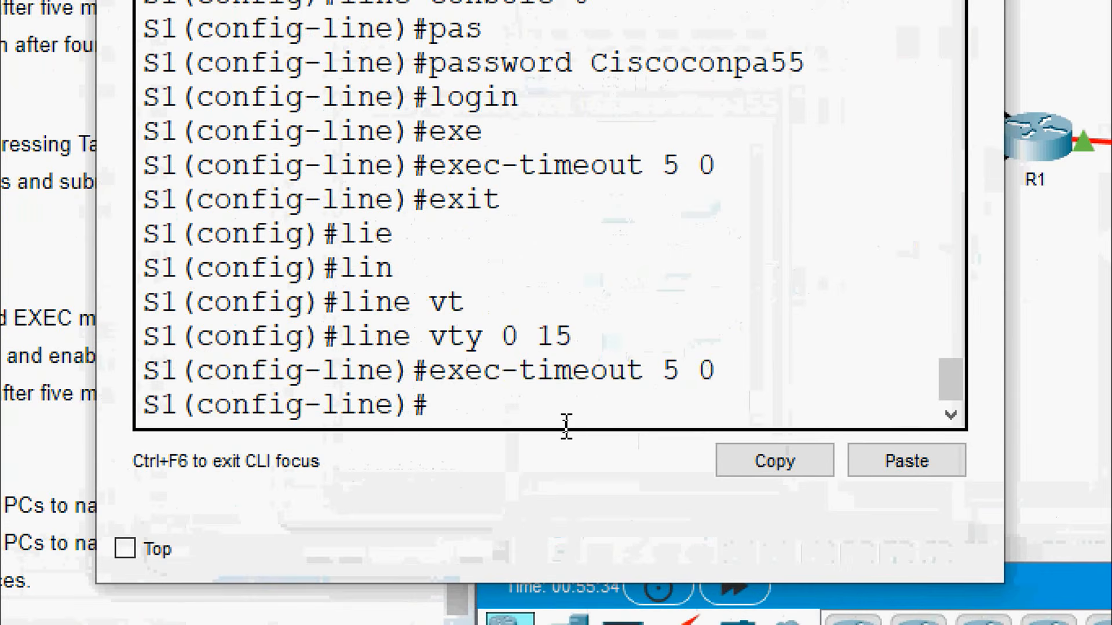
pyautogui.write('exit')
pyautogui.press('Return')
pyautogui.write('ser')
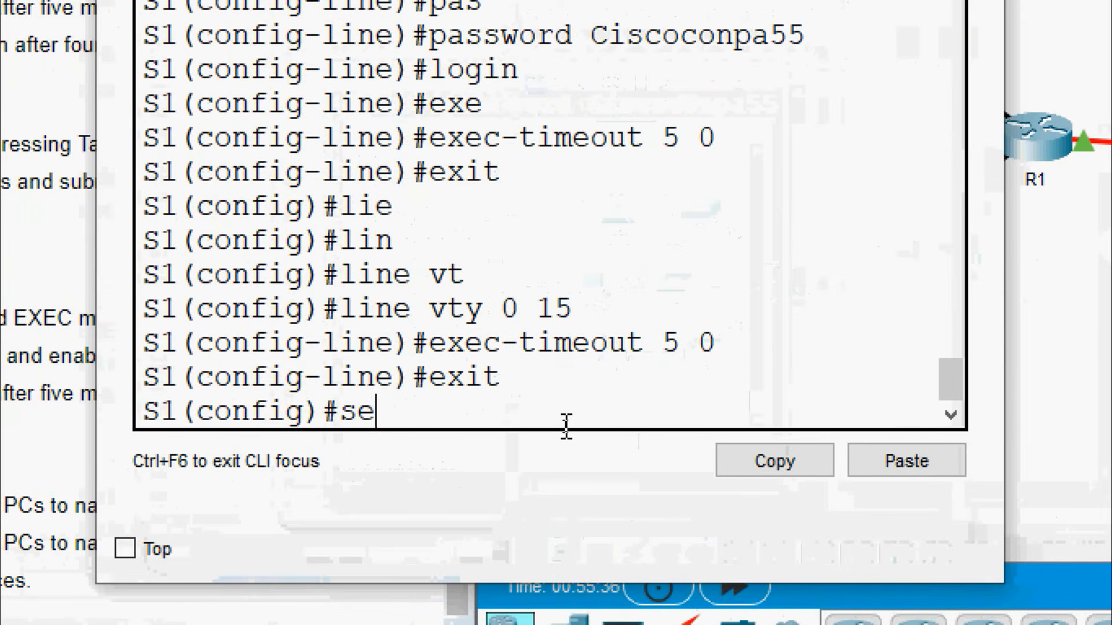
pyautogui.press('Tab')
pyautogui.write('pas')
pyautogui.press('Tab')
pyautogui.press('Return')
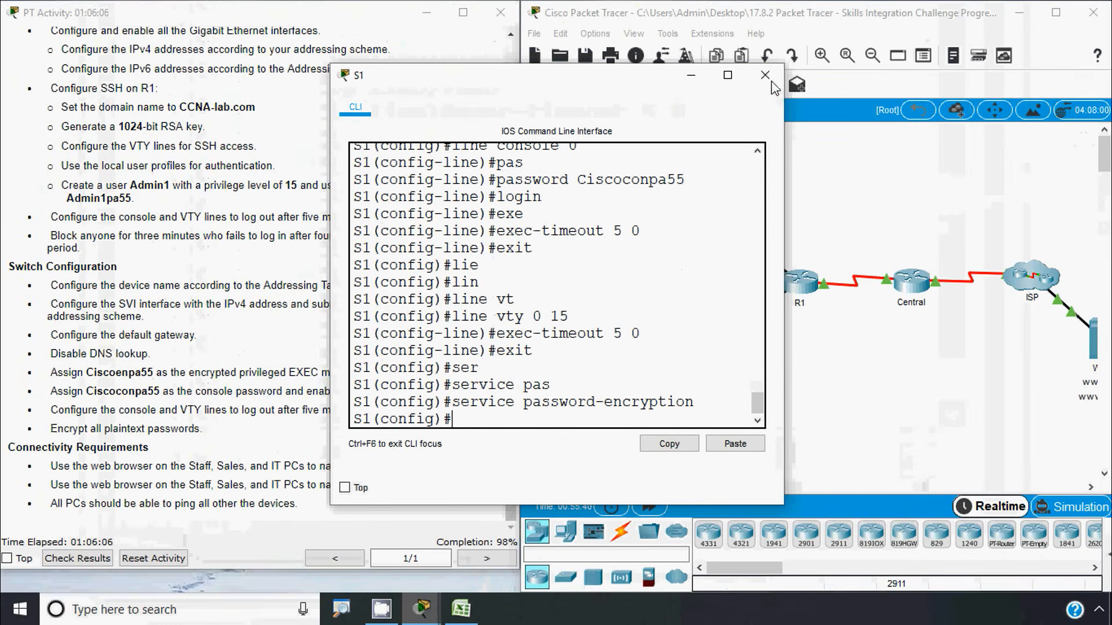
pyautogui.click(770, 81)
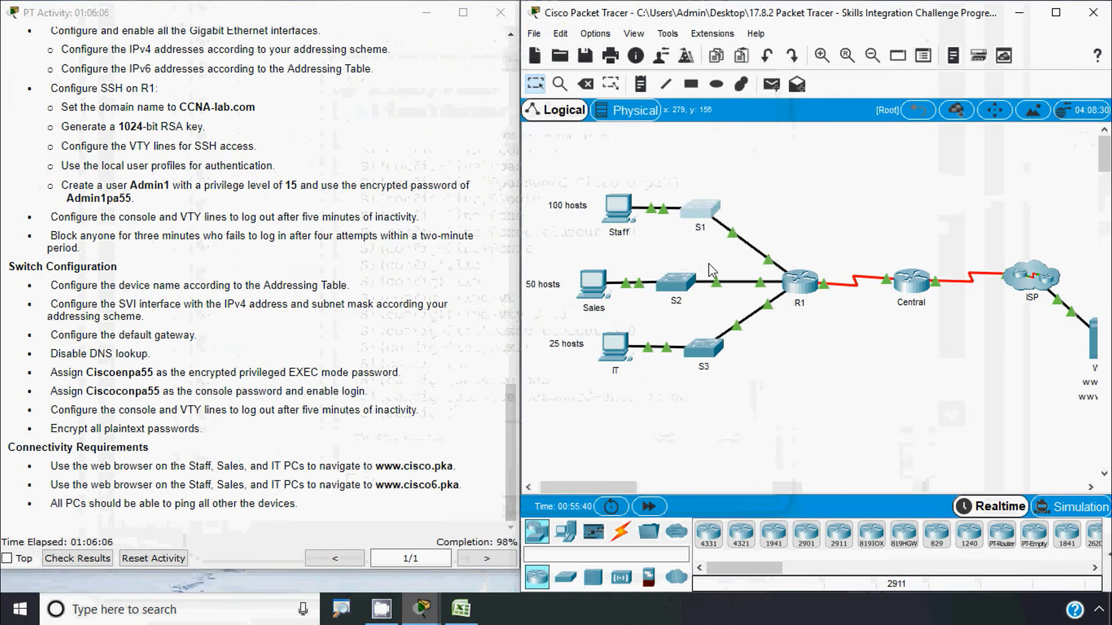
# Enable service password-encryption on switch S2
pyautogui.click(666, 289)
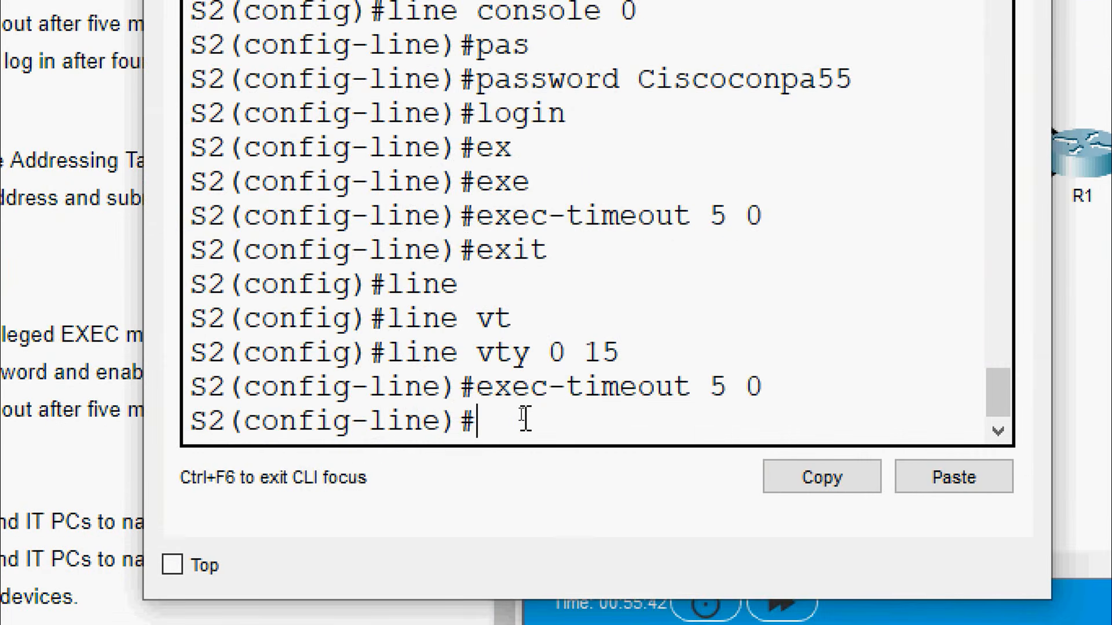
pyautogui.write('exit')
pyautogui.press('Return')
pyautogui.press('Return')
pyautogui.write('ser')
pyautogui.press('Tab')
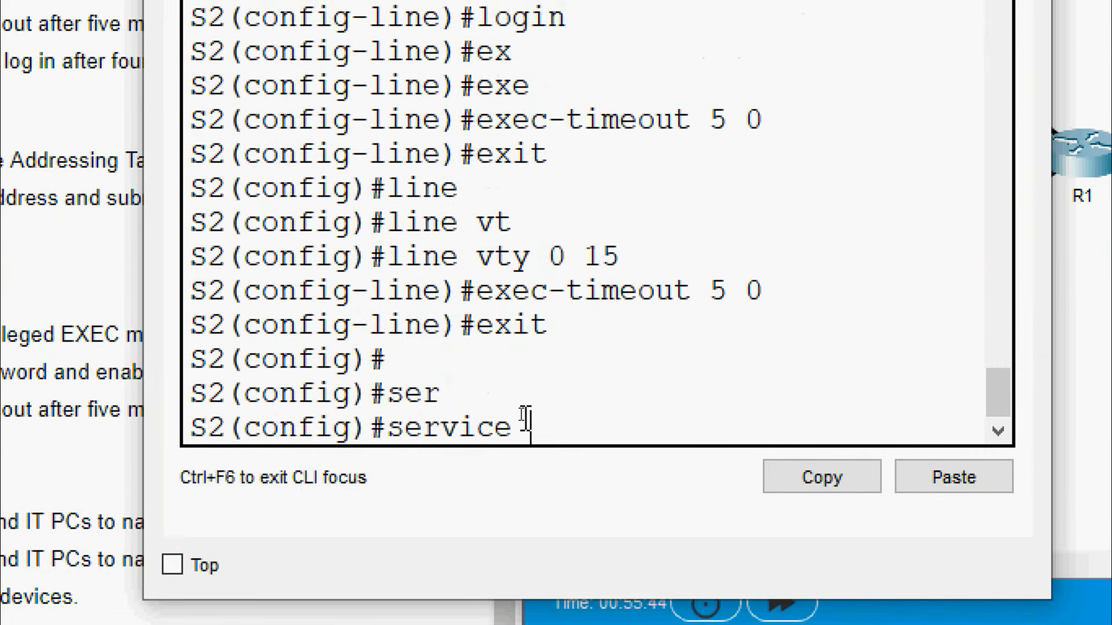
pyautogui.write('pas')
pyautogui.press('Tab')
pyautogui.press('Return')
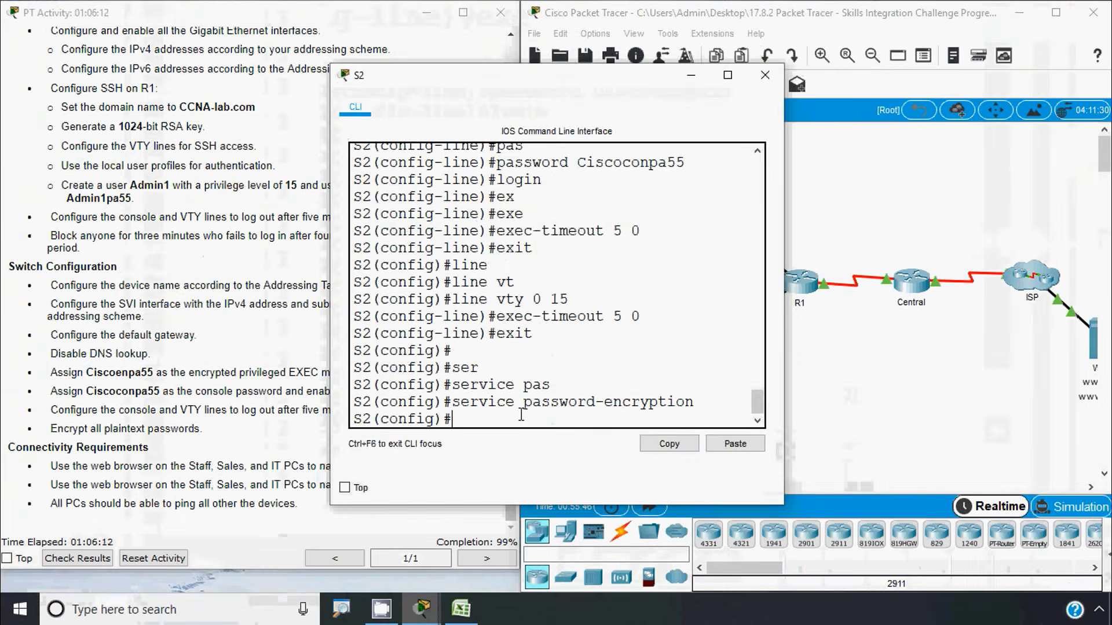
pyautogui.click(766, 76)
# Enable service password-encryption on switch S3
pyautogui.click(703, 347)
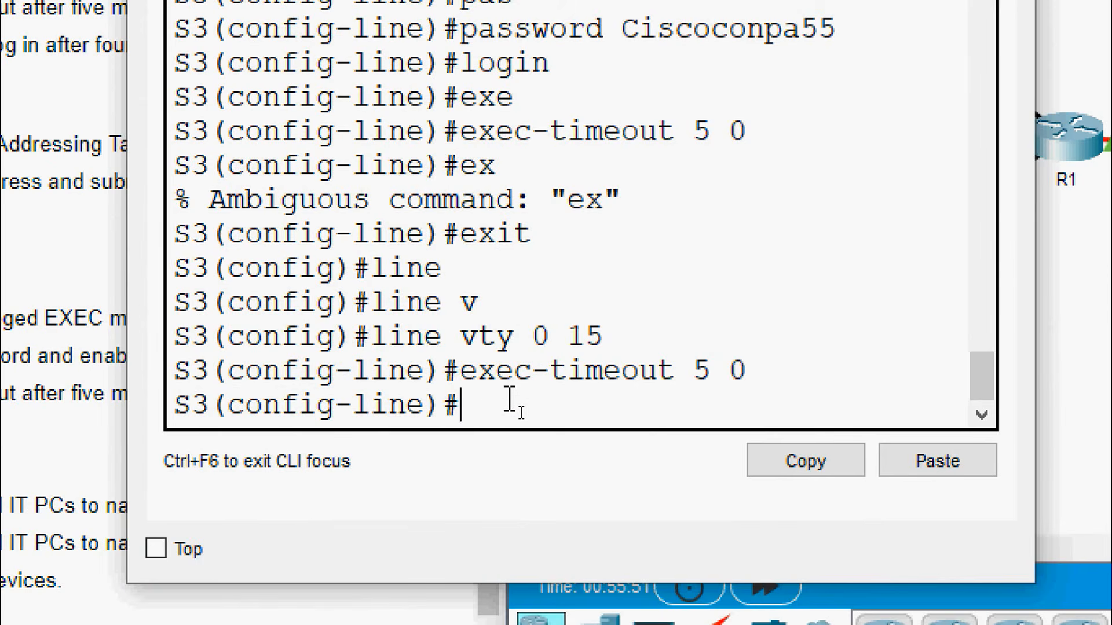
pyautogui.write('exit')
pyautogui.press('Return')
pyautogui.write('ser')
pyautogui.press('Tab')
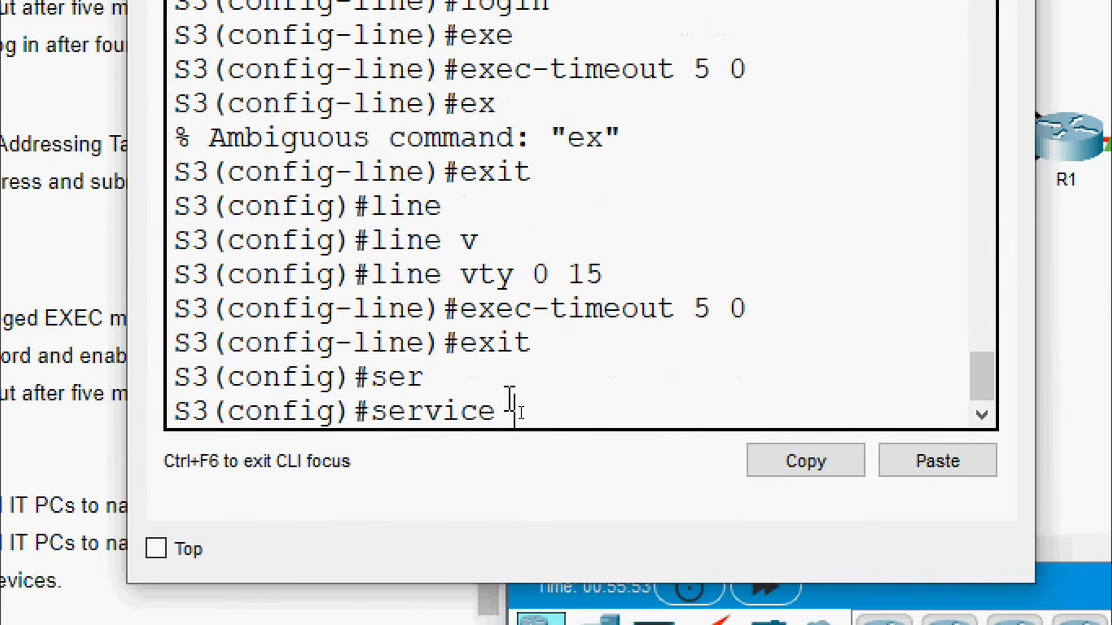
pyautogui.write('pas')
pyautogui.press('Tab')
pyautogui.press('Return')
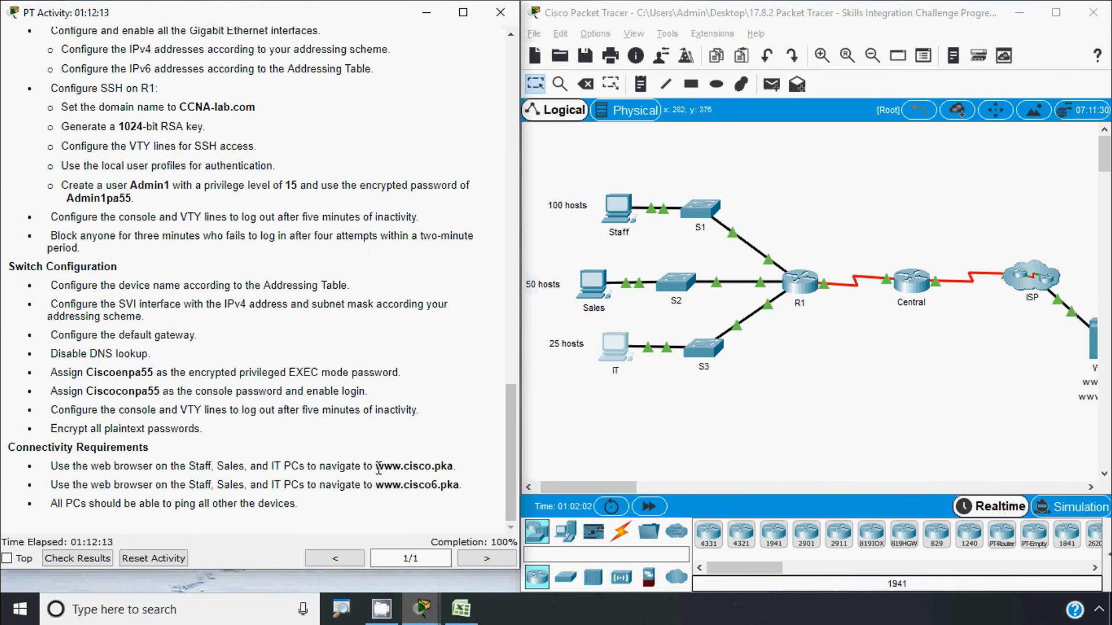
pyautogui.moveTo(377, 466); pyautogui.dragTo(441, 470)
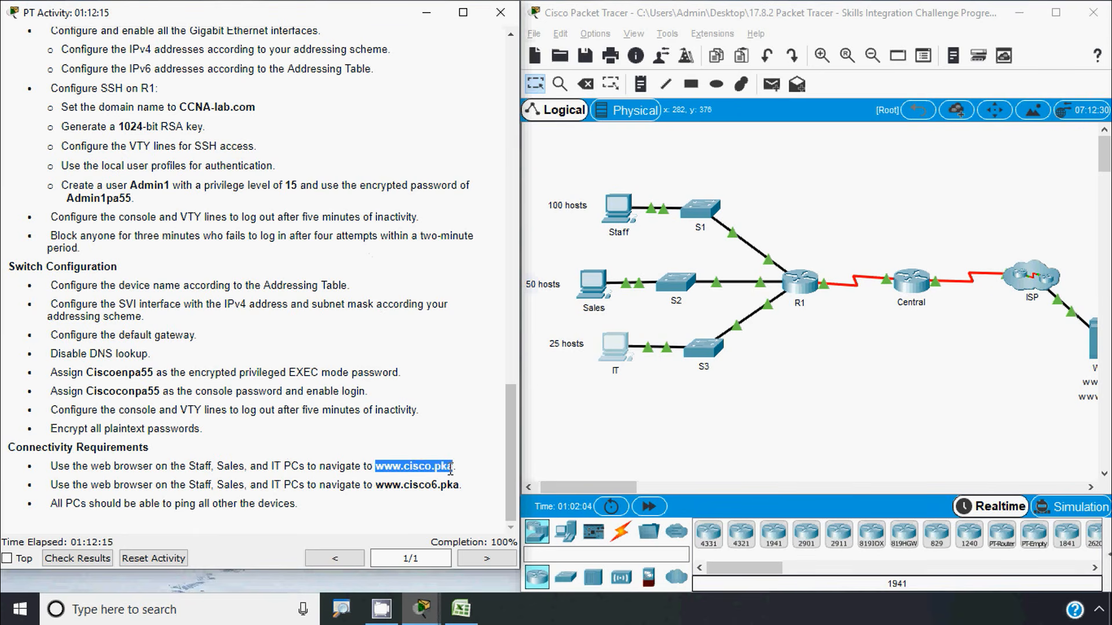
pyautogui.click(617, 209)
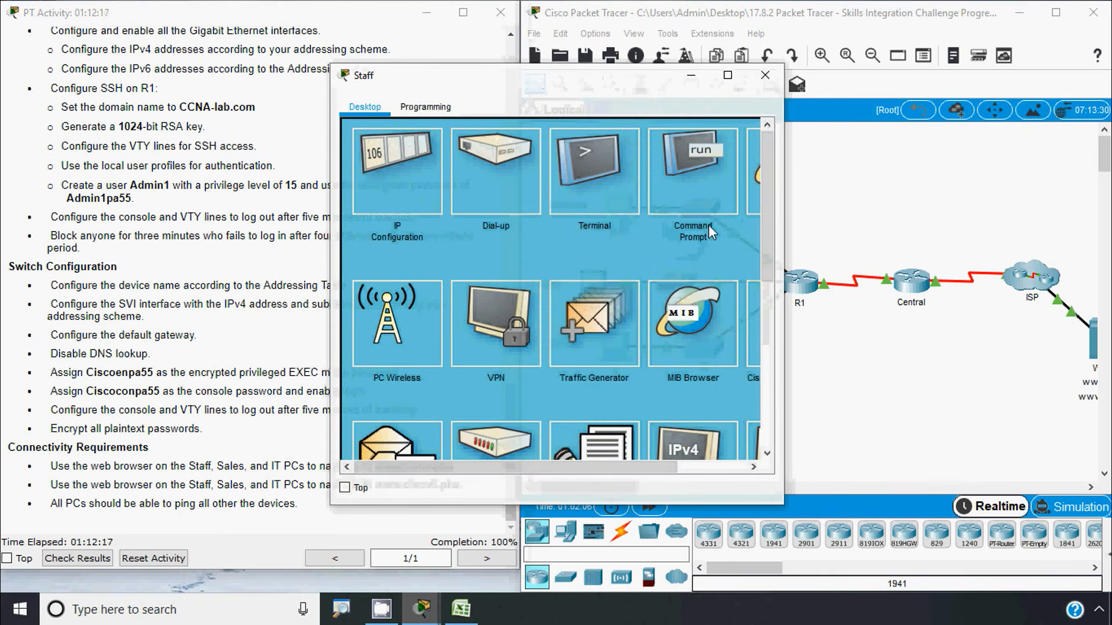
pyautogui.moveTo(598, 466); pyautogui.dragTo(644, 466)
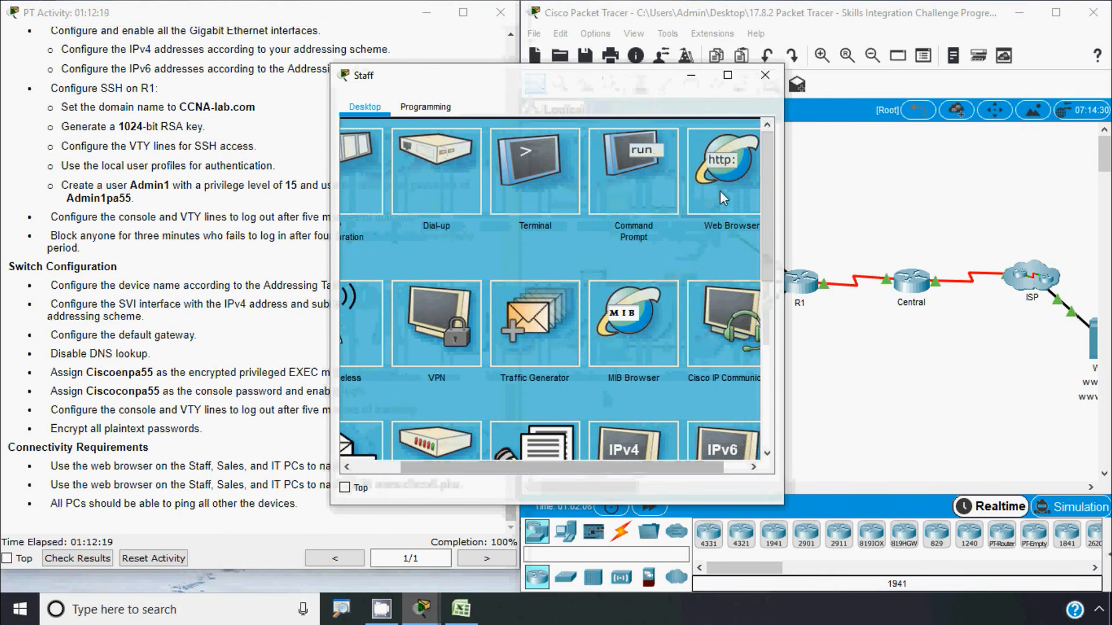
pyautogui.click(470, 156)
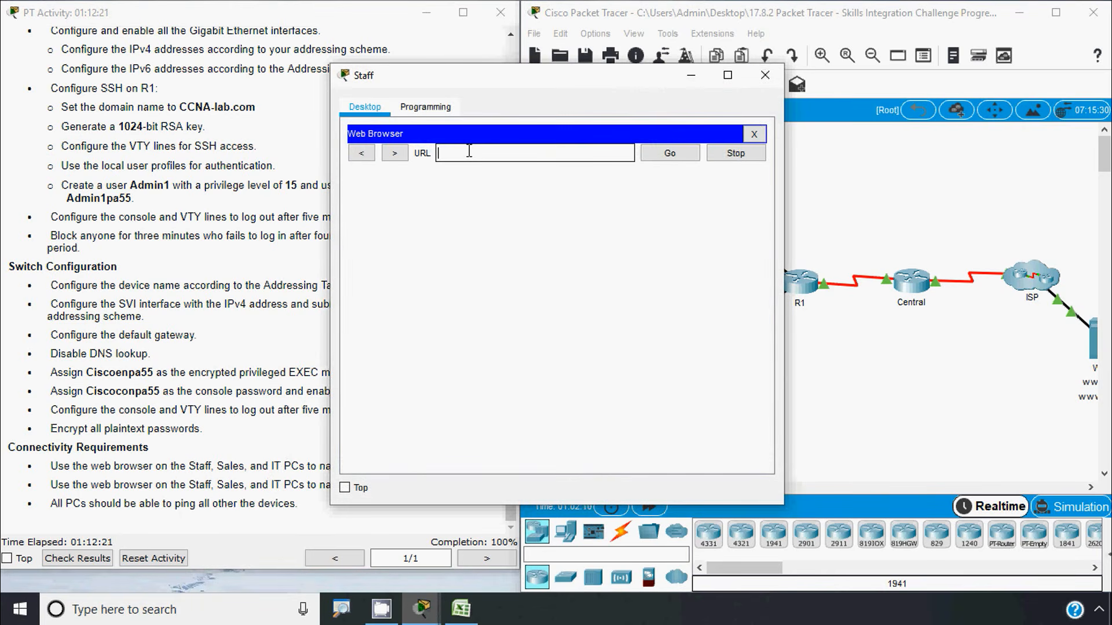
pyautogui.write('www.cisco.pka')
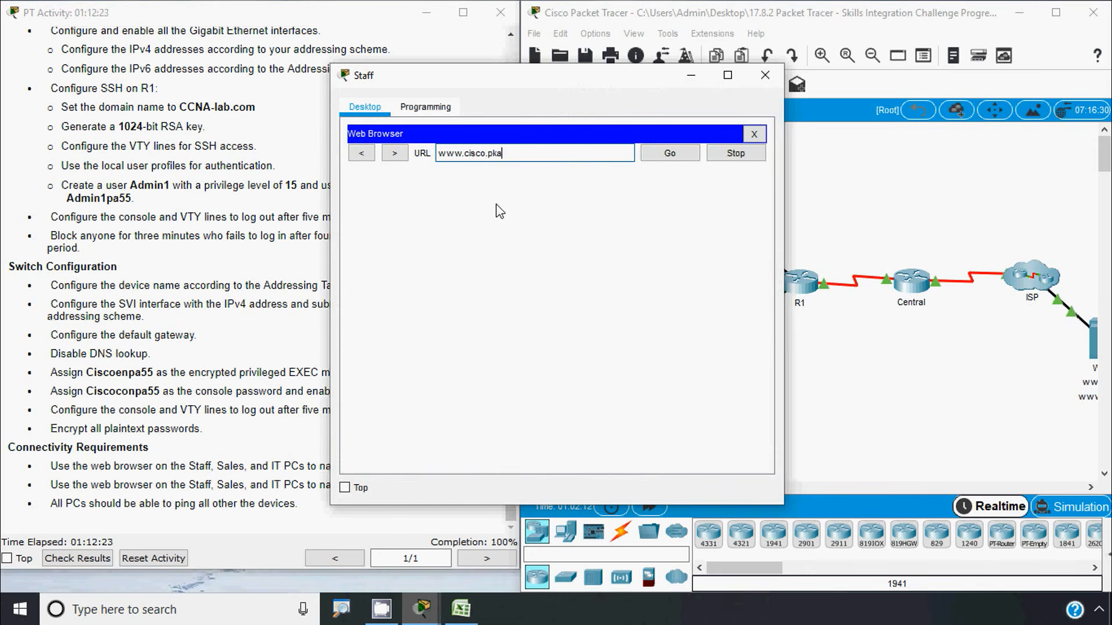
pyautogui.click(670, 157)
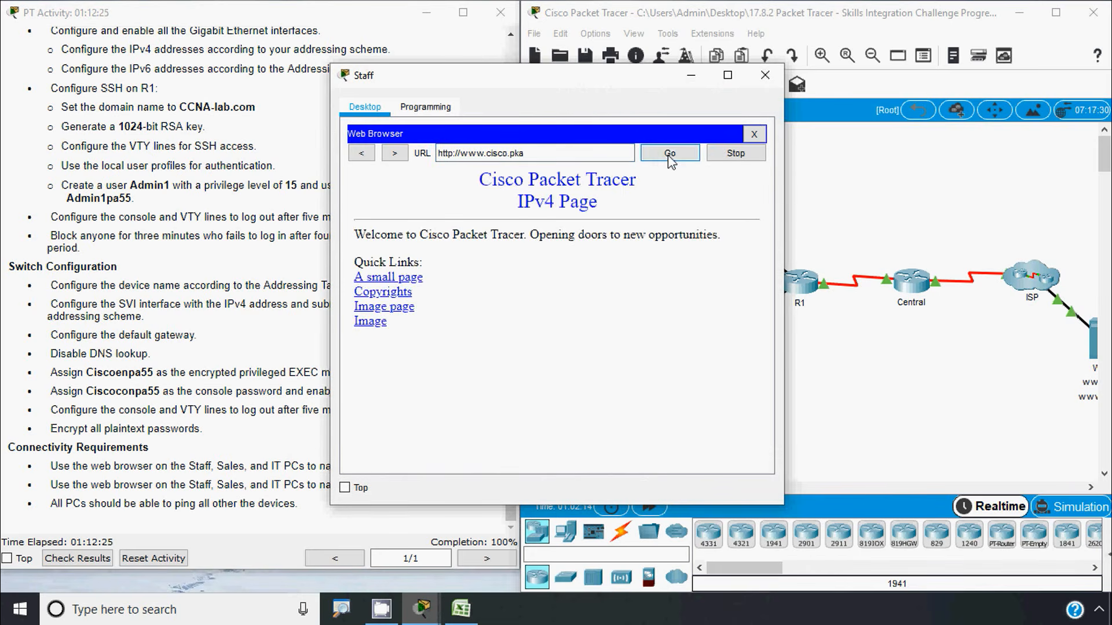
pyautogui.click(754, 134)
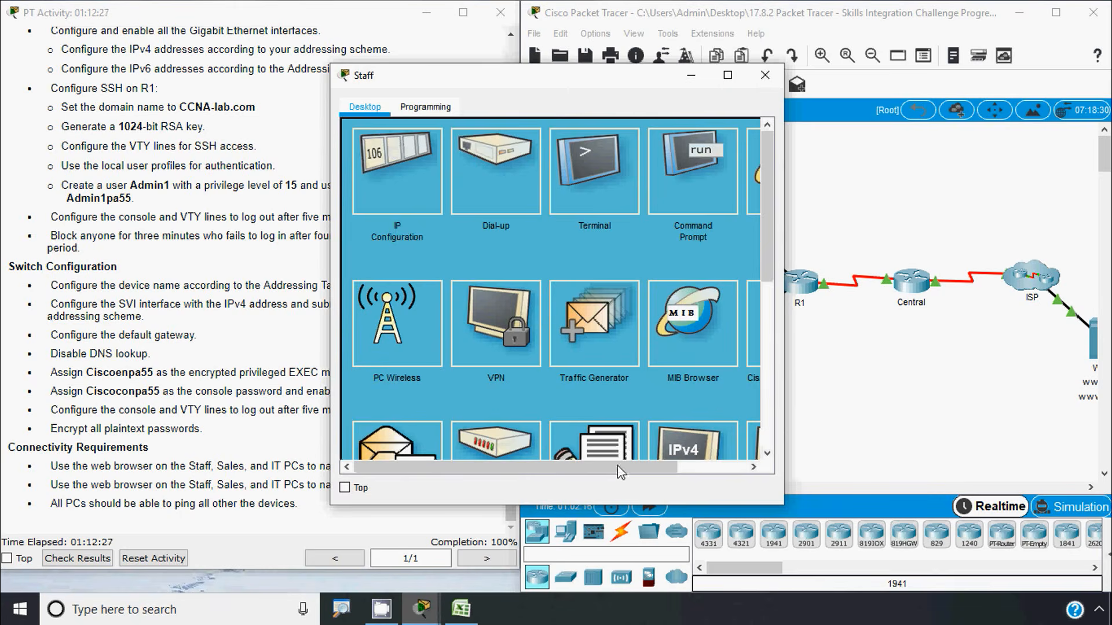
pyautogui.moveTo(618, 465); pyautogui.dragTo(690, 465)
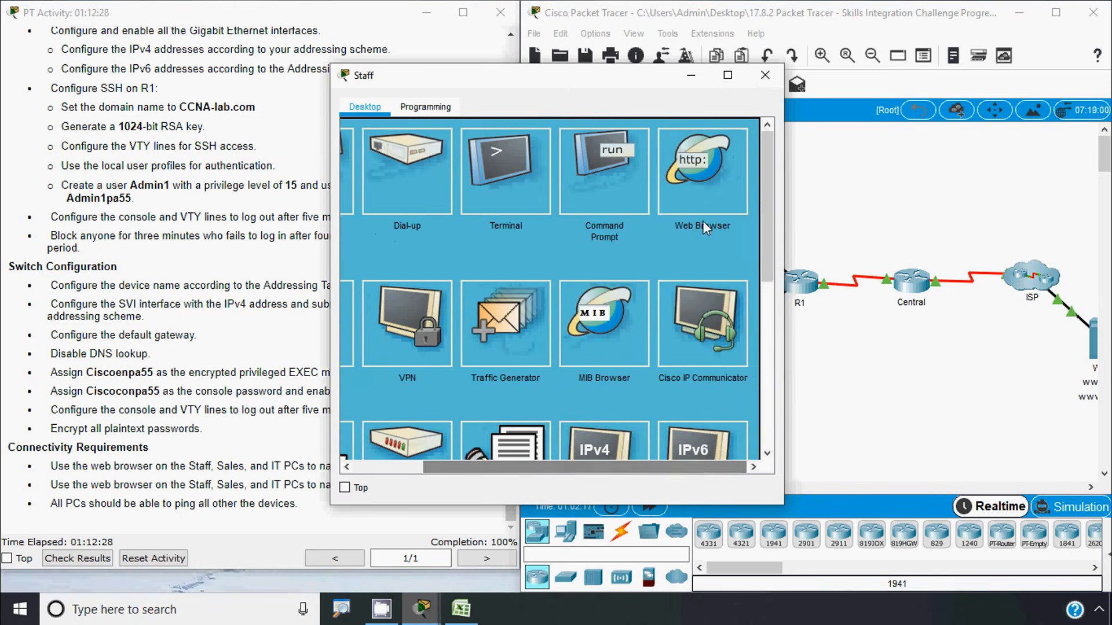
pyautogui.click(482, 169)
pyautogui.click(480, 157)
pyautogui.write('www.cisco.pka')
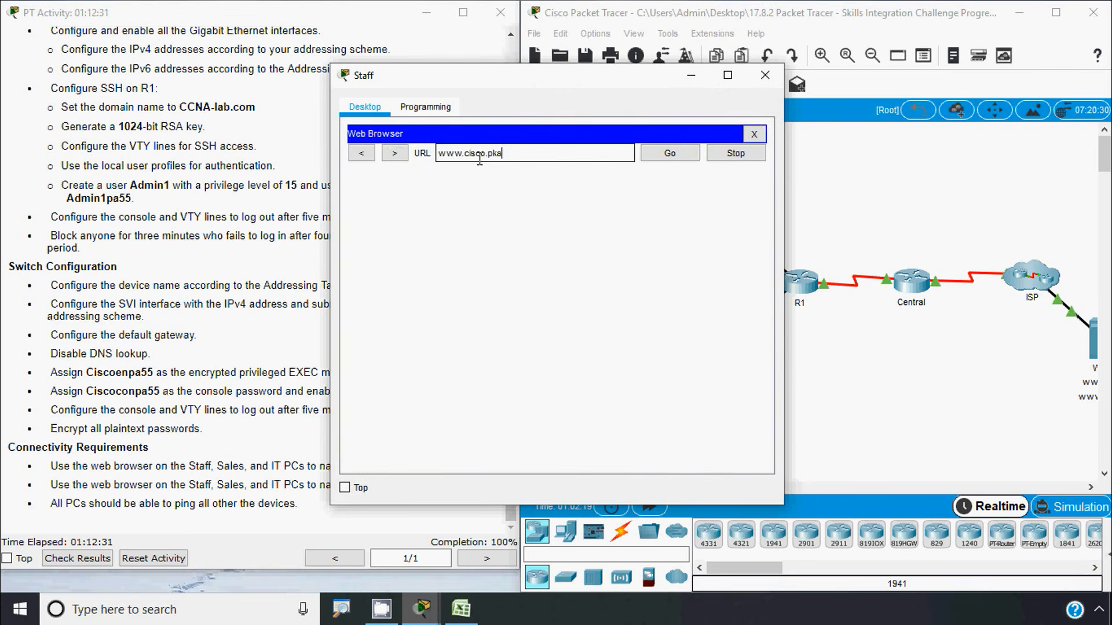
pyautogui.click(485, 154)
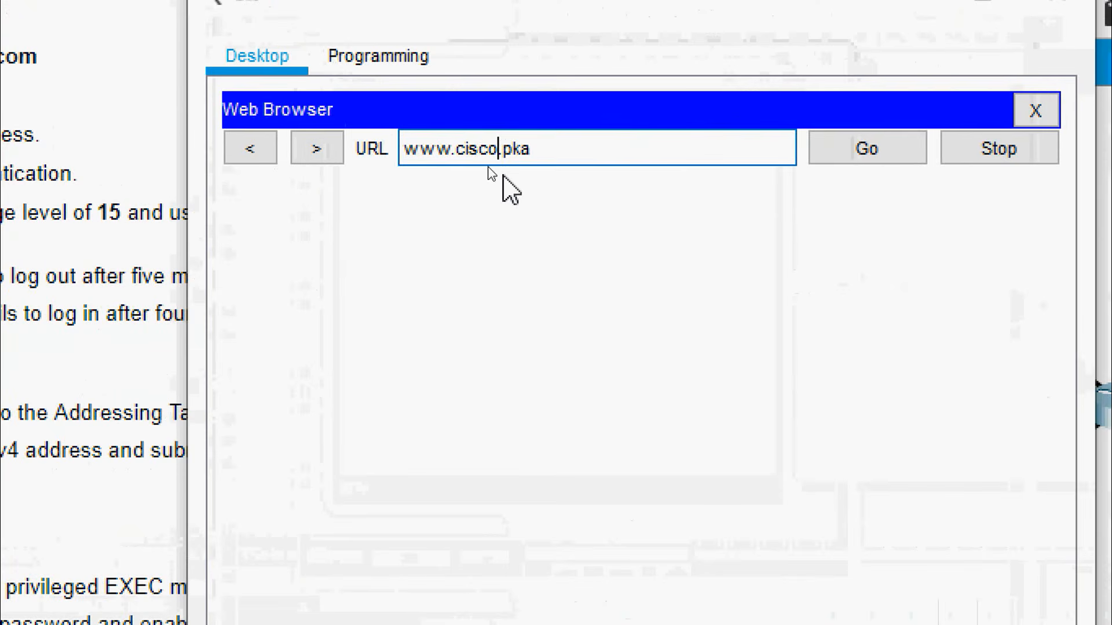
pyautogui.write('6')
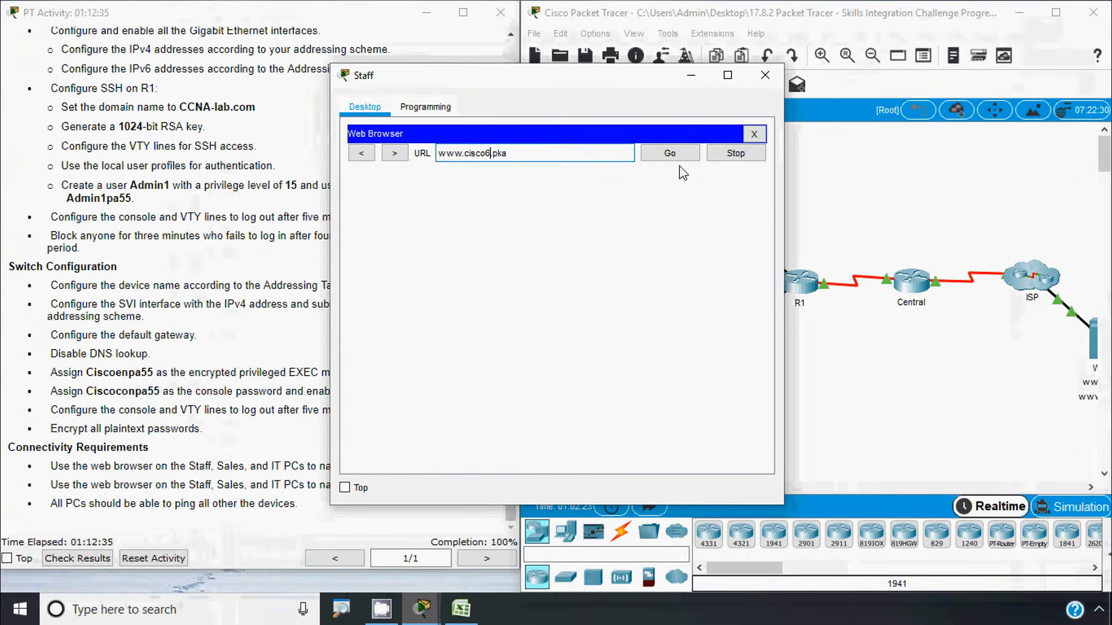
pyautogui.click(867, 148)
pyautogui.click(766, 78)
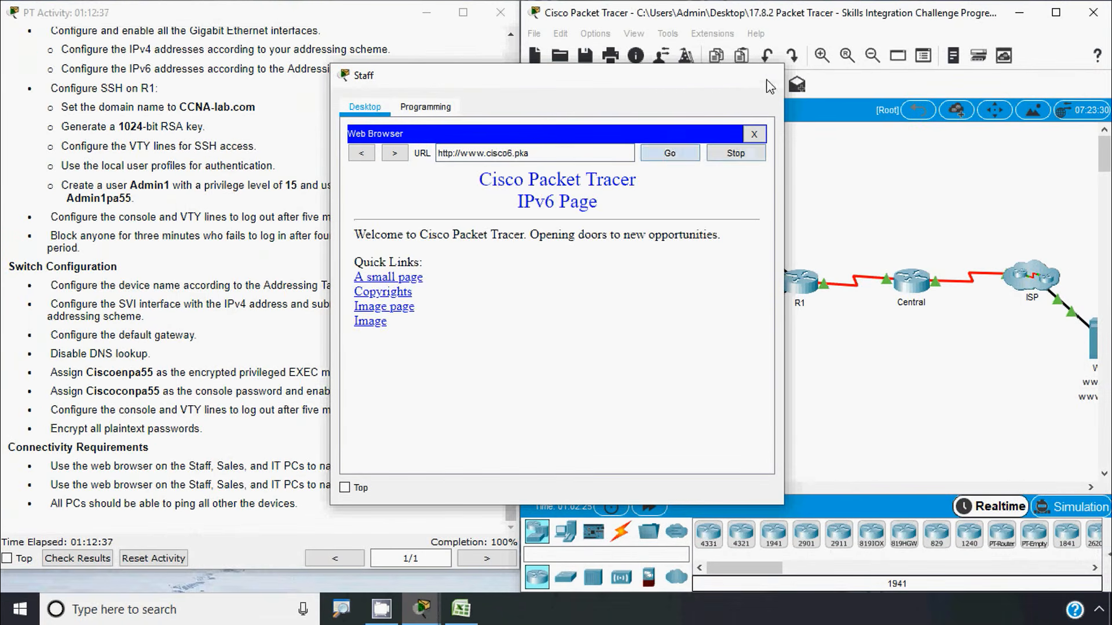
pyautogui.click(592, 284)
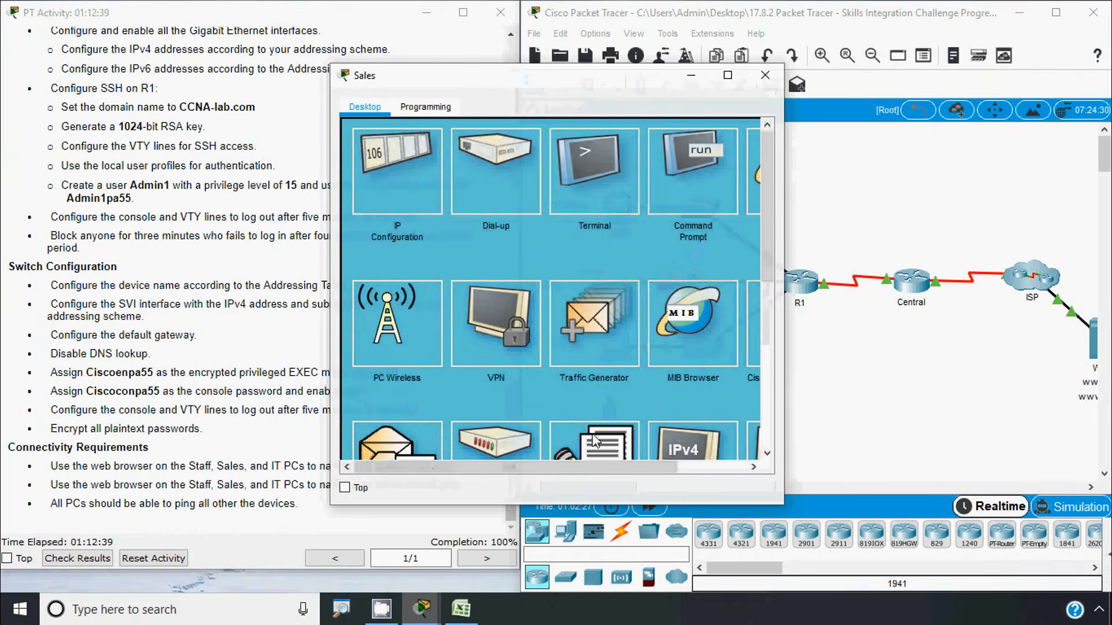
pyautogui.moveTo(570, 466); pyautogui.dragTo(683, 468)
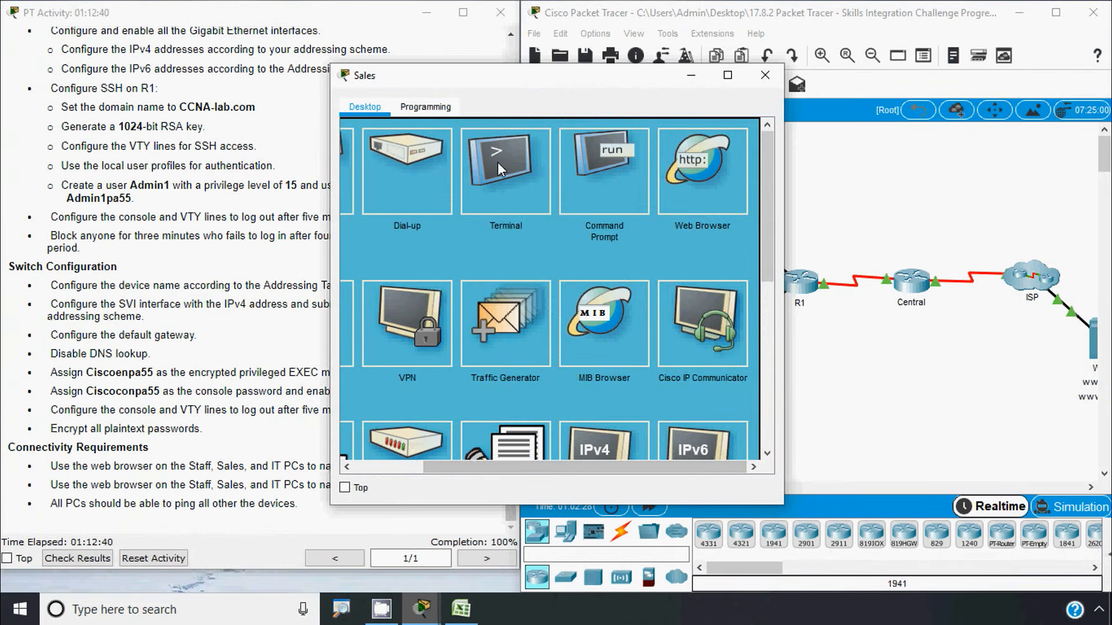
pyautogui.write('www.cisco.pka')
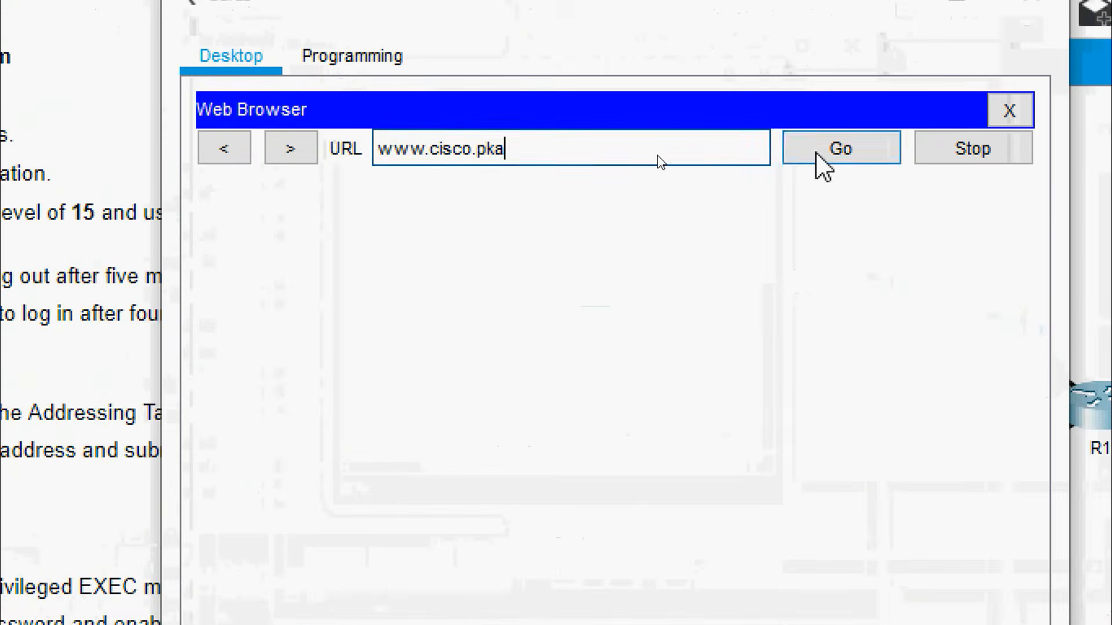
pyautogui.click(660, 158)
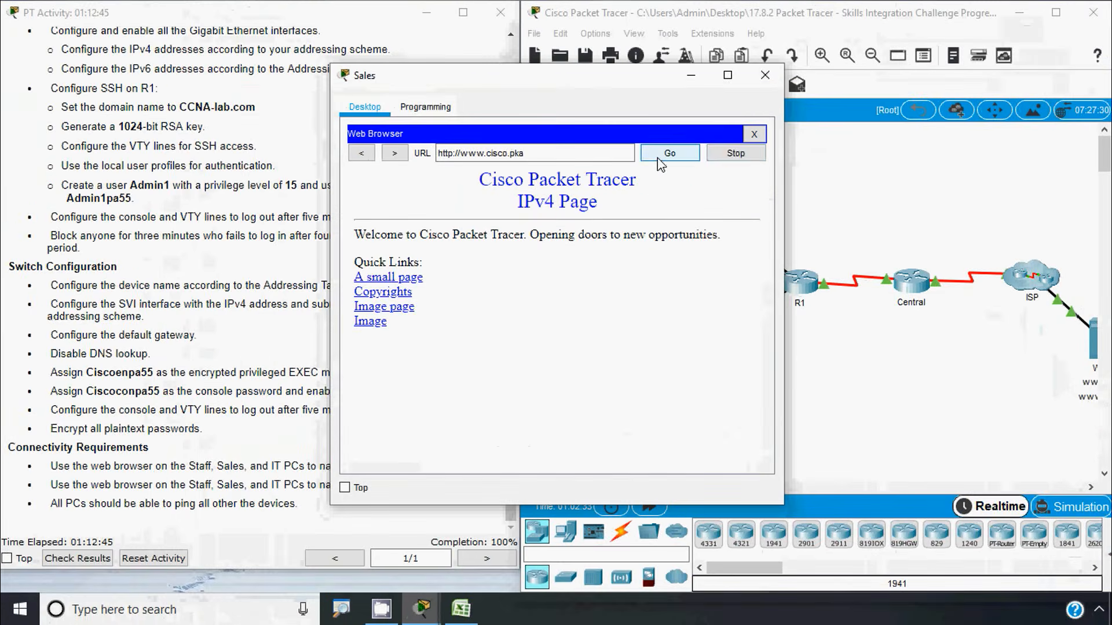
pyautogui.click(754, 134)
pyautogui.moveTo(655, 467); pyautogui.dragTo(728, 467)
pyautogui.click(680, 192)
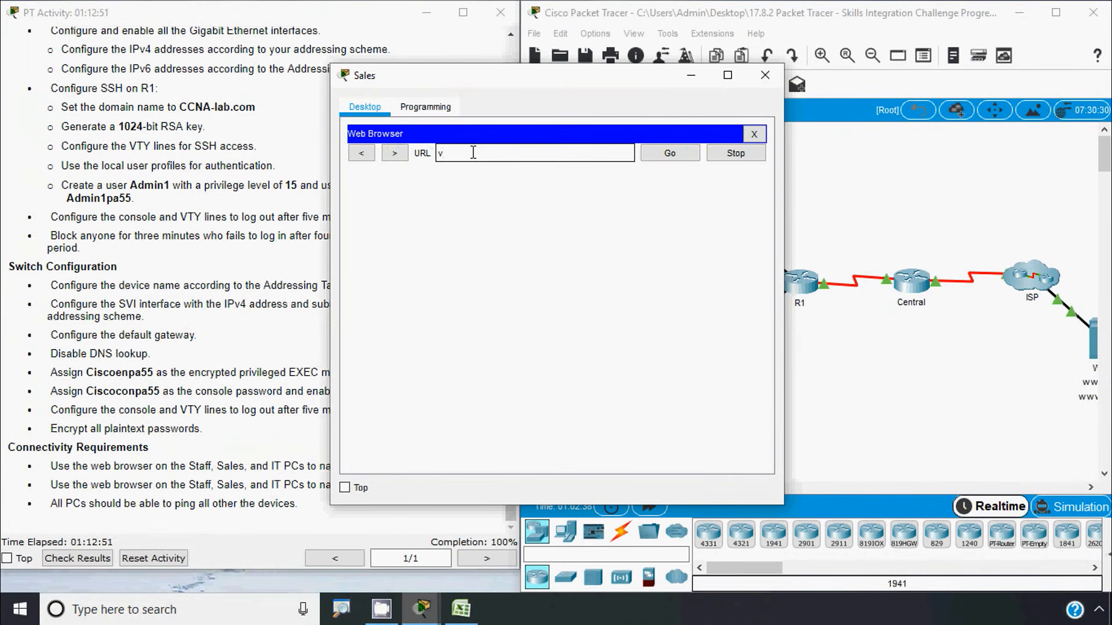
pyautogui.write('www.cisco.pka')
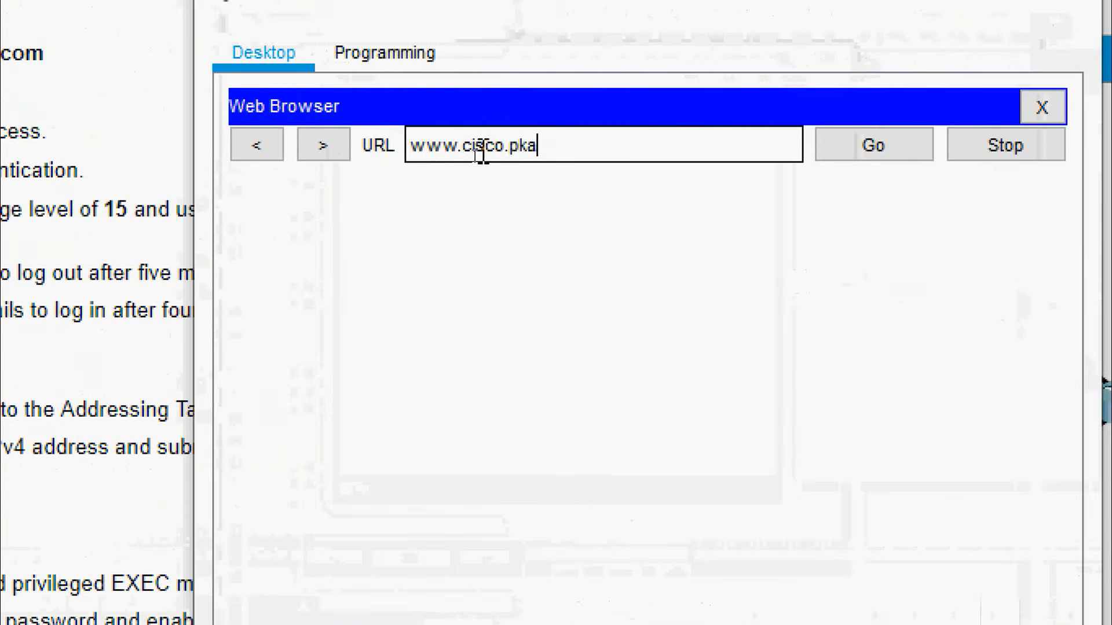
pyautogui.click(485, 153)
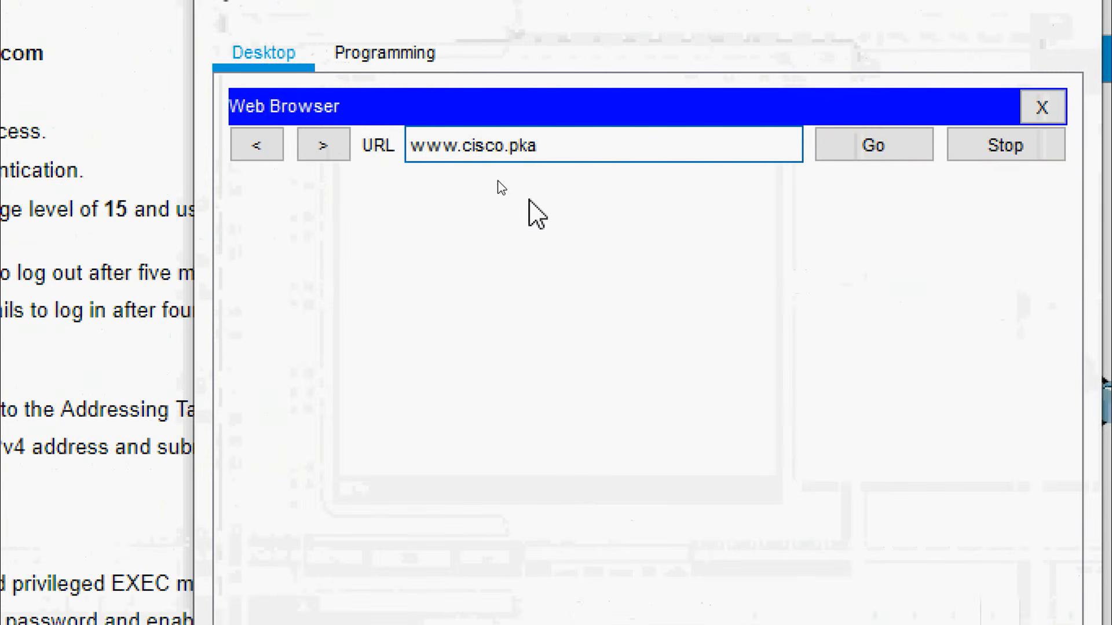
pyautogui.write('6')
pyautogui.click(874, 144)
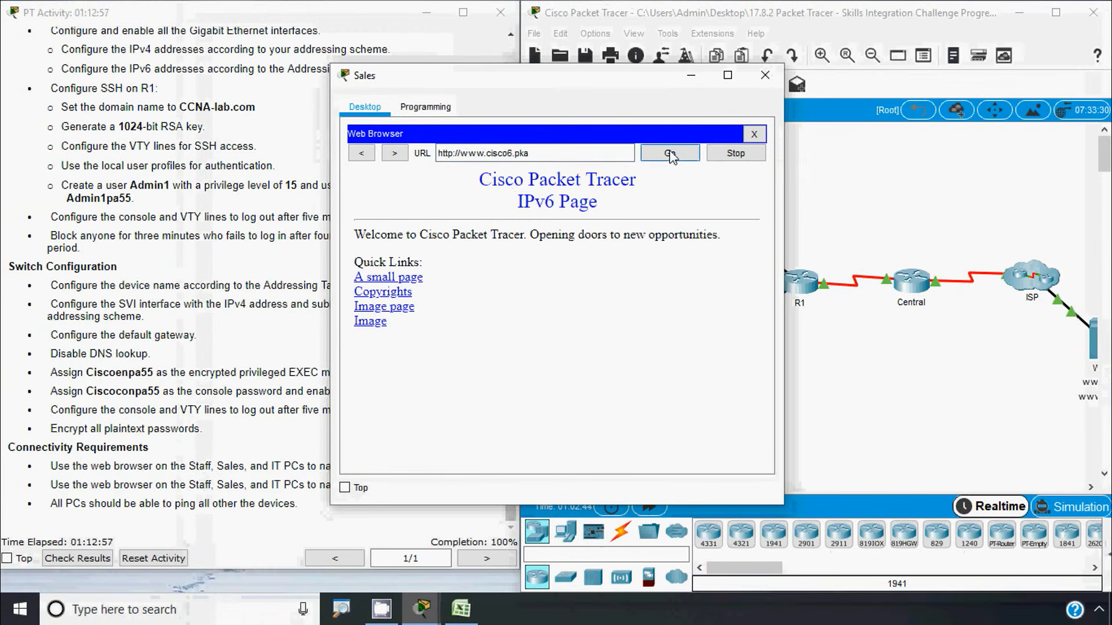
pyautogui.click(765, 75)
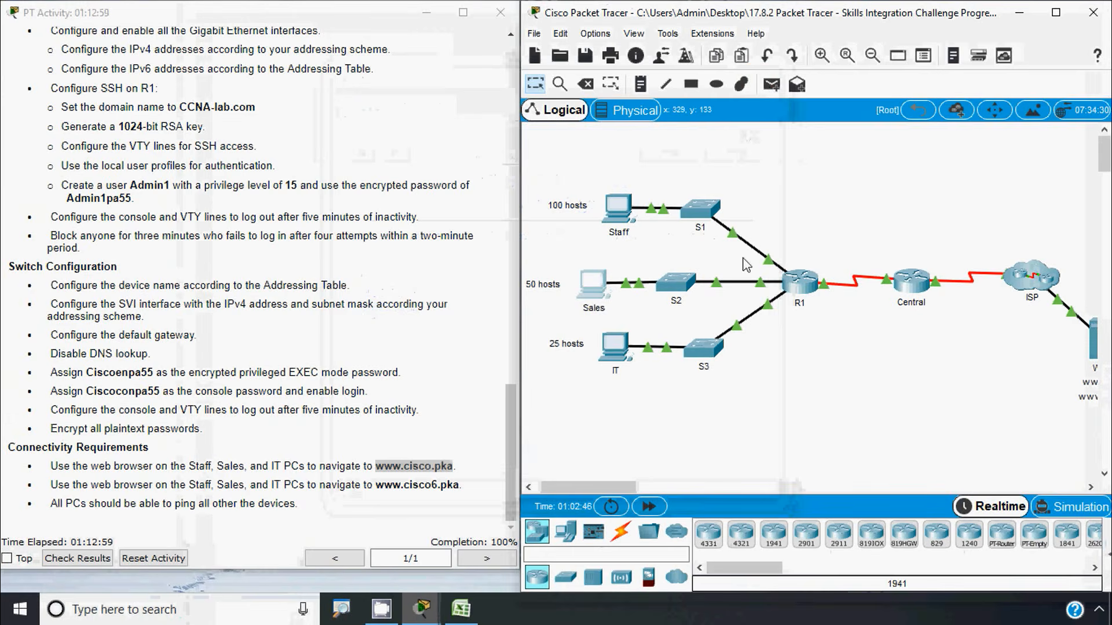
pyautogui.click(614, 345)
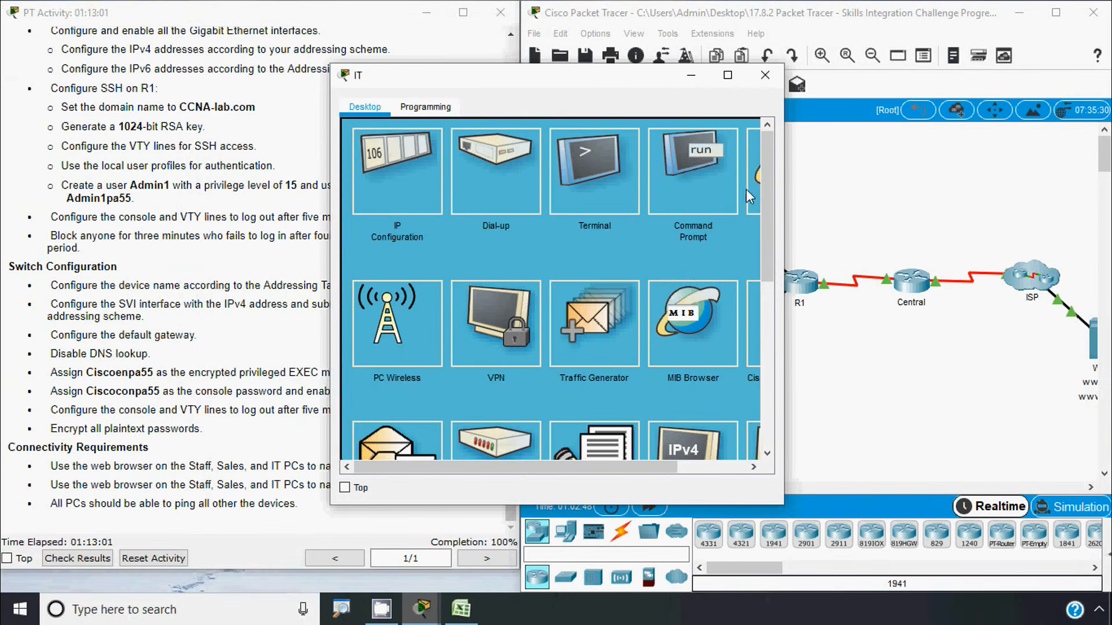
pyautogui.click(749, 190)
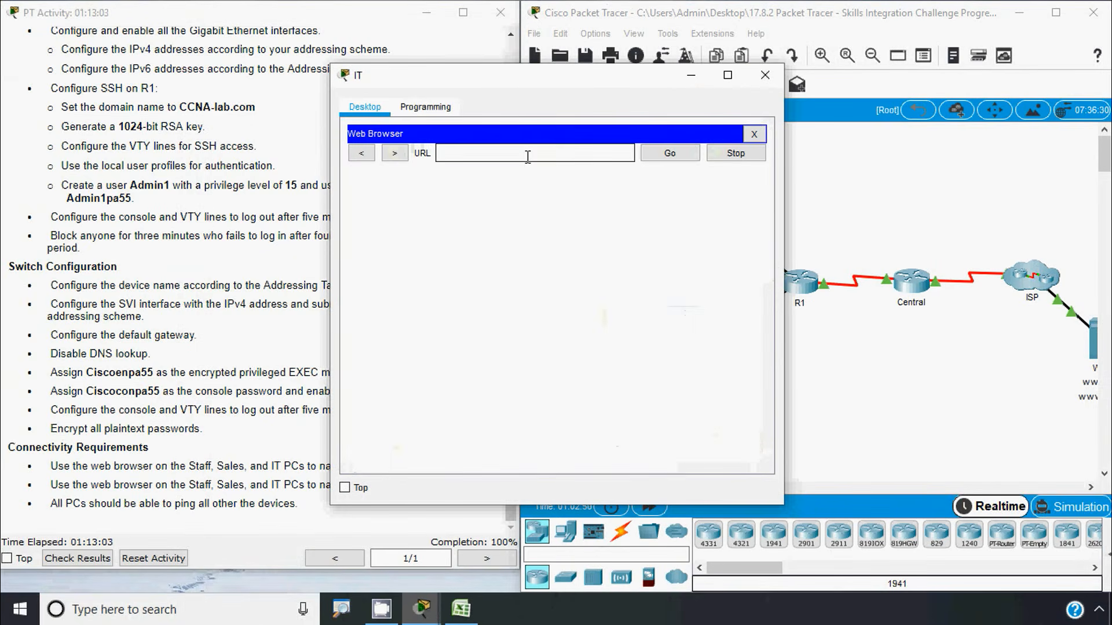
pyautogui.write('www.cisco.pka')
pyautogui.click(669, 153)
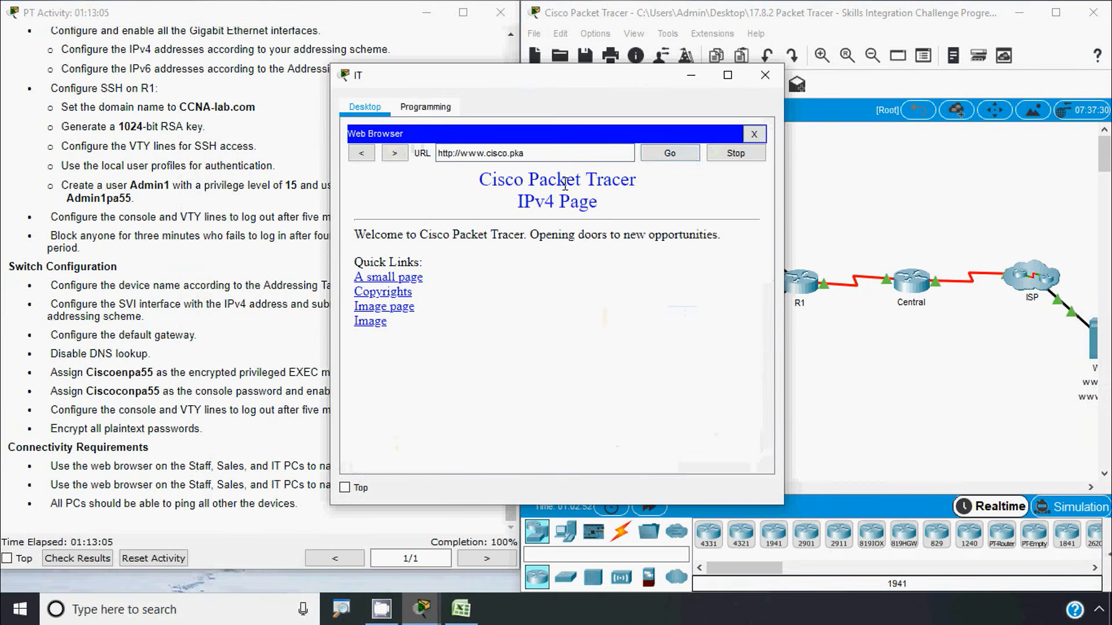
pyautogui.click(753, 134)
pyautogui.click(749, 190)
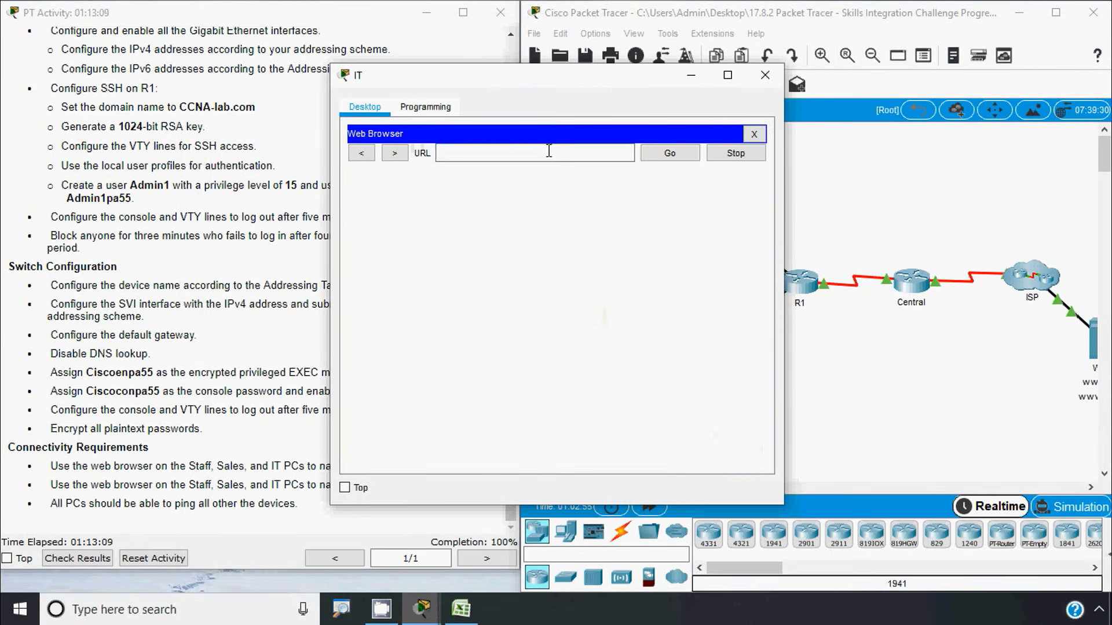
pyautogui.click(549, 152)
pyautogui.write('www.cisco.pka')
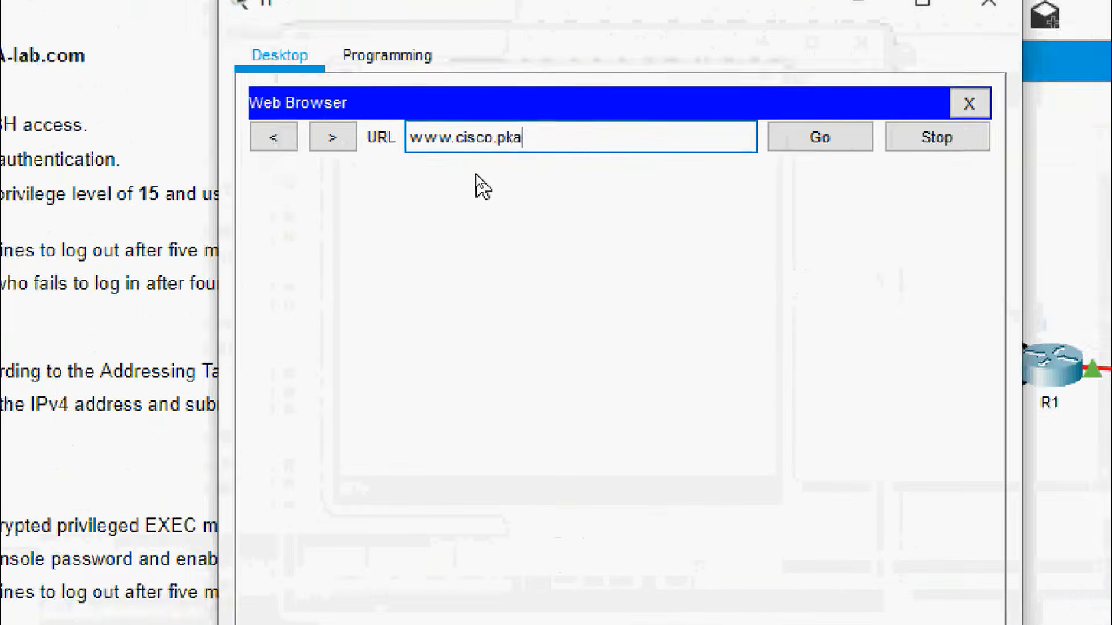
pyautogui.click(485, 153)
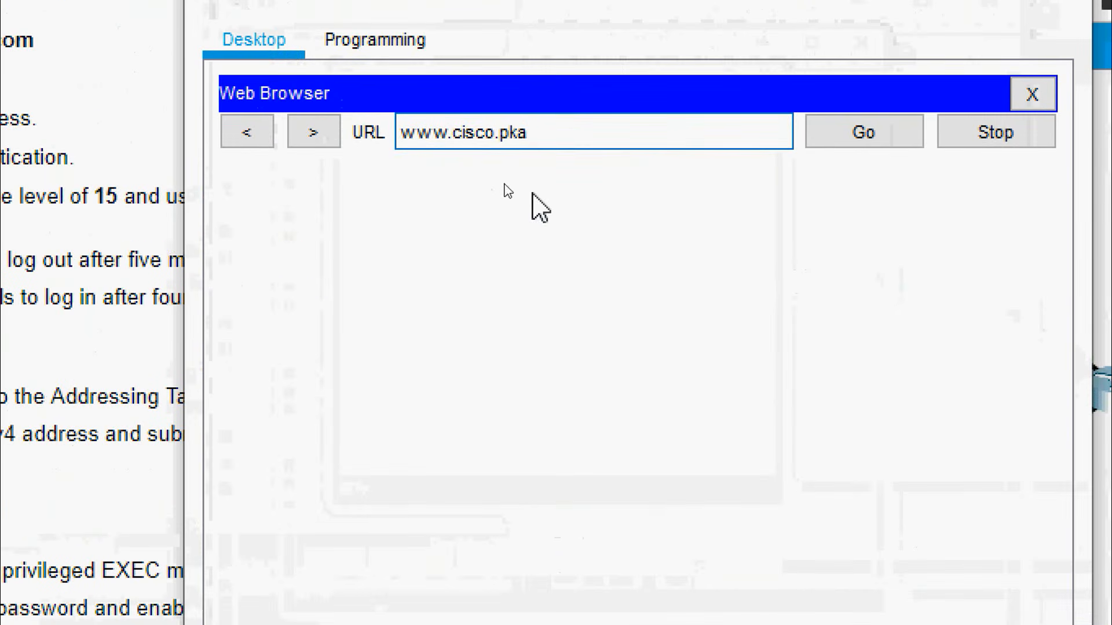
pyautogui.write('6')
pyautogui.click(861, 142)
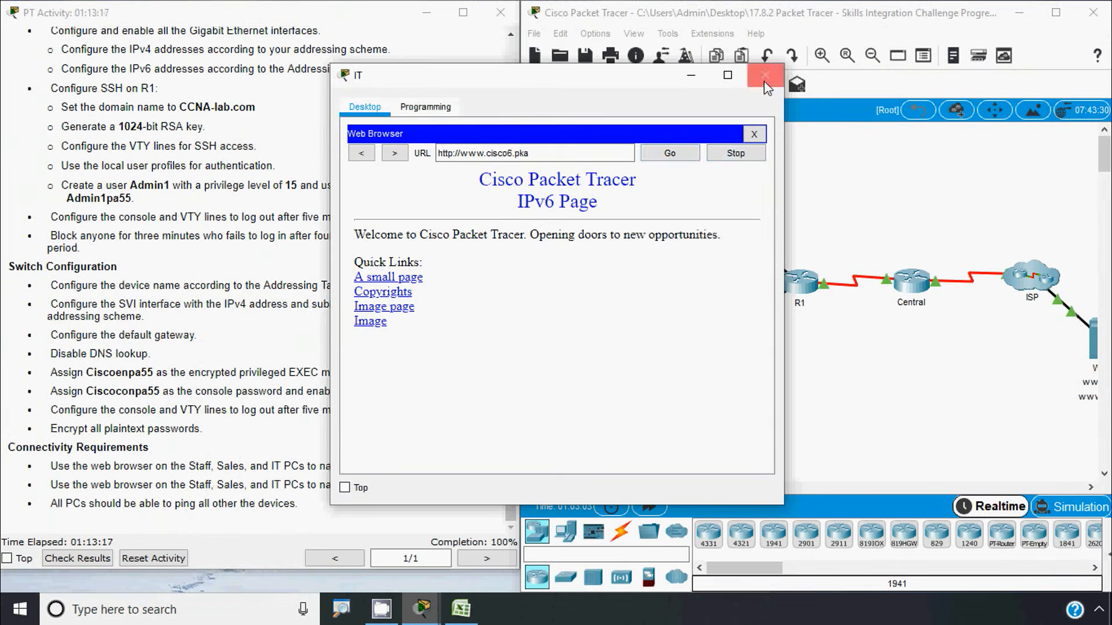
pyautogui.click(764, 81)
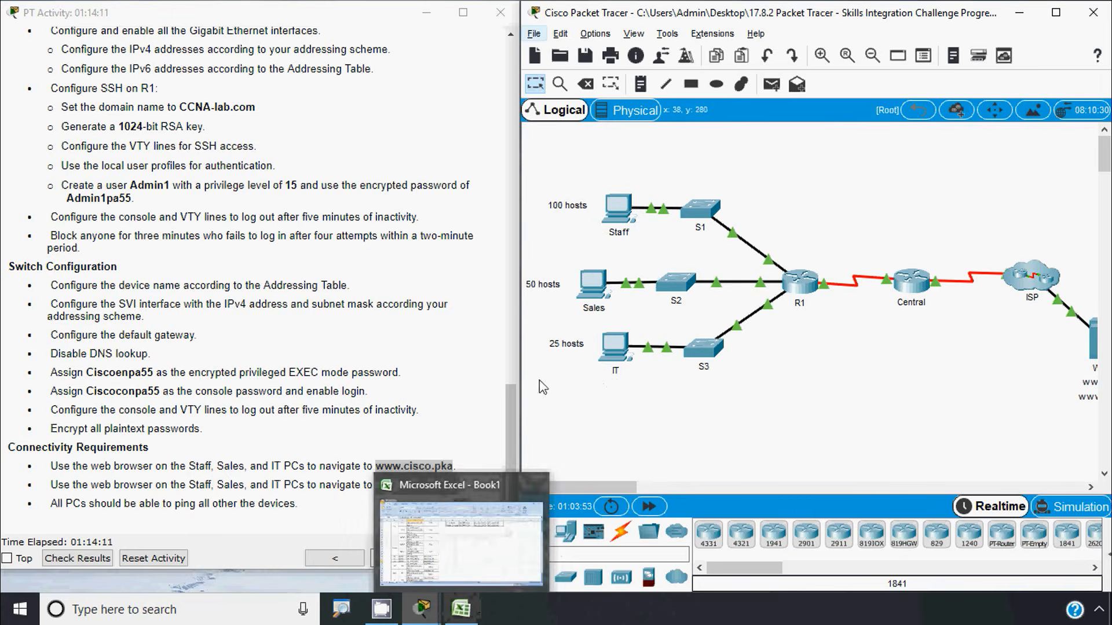
# Copy the Sales PC's address 192.168.0.131 from cell D27 of the addressing workbook
pyautogui.click(468, 615)
pyautogui.click(235, 489)
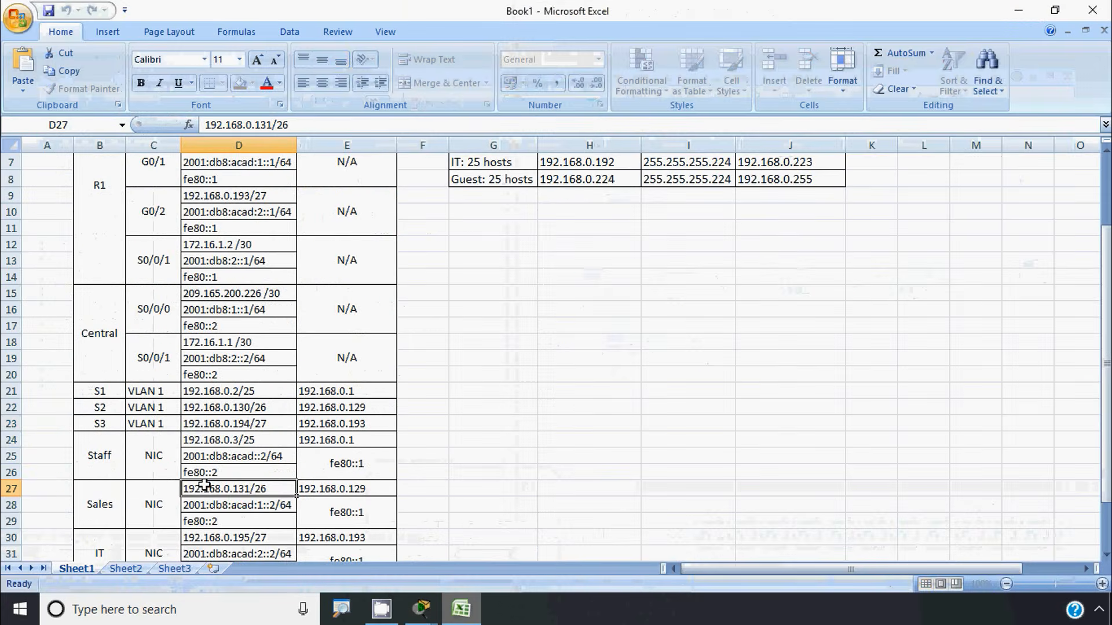
pyautogui.scroll(-1, 212, 485)
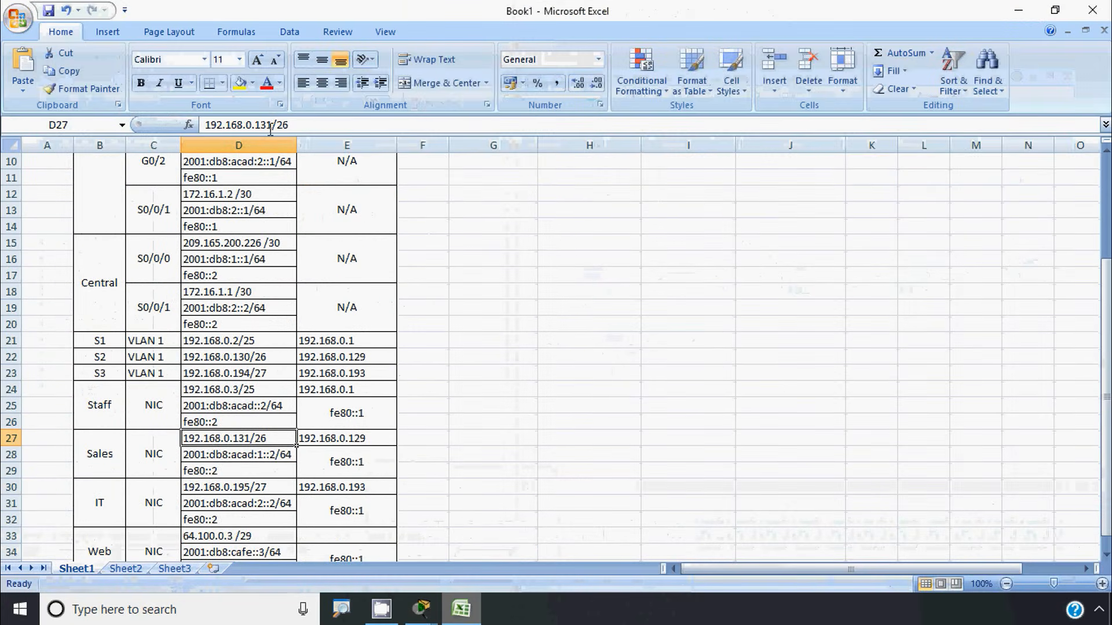
pyautogui.moveTo(272, 125); pyautogui.dragTo(206, 124)
pyautogui.hotkey('ctrl', 'c')
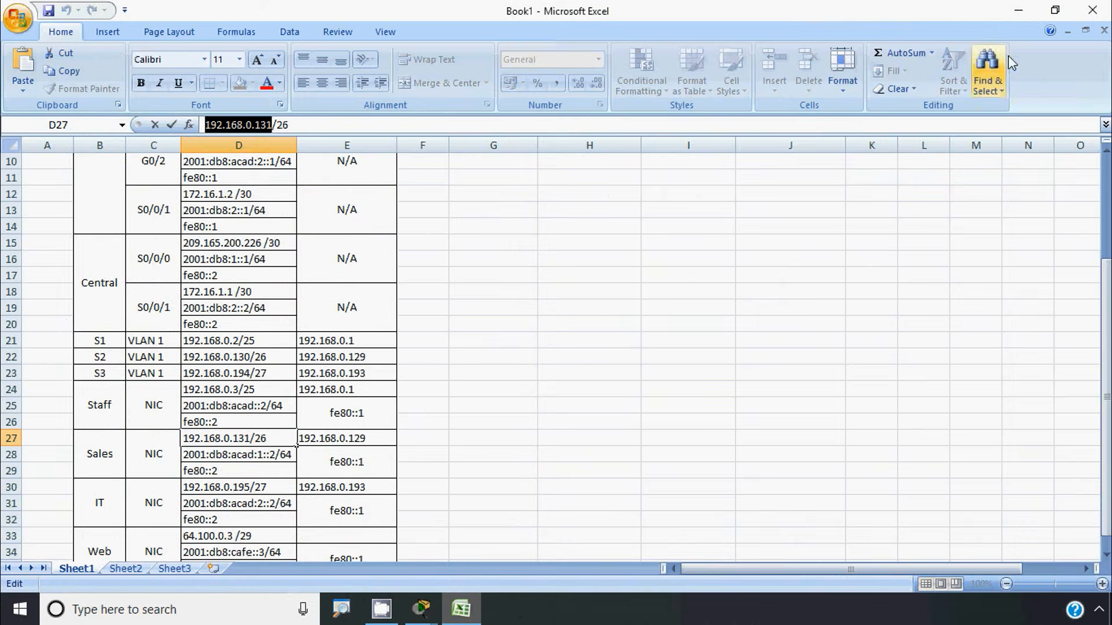
pyautogui.click(1019, 10)
# Ping 192.168.0.131 from the Staff PC's command prompt
pyautogui.click(612, 211)
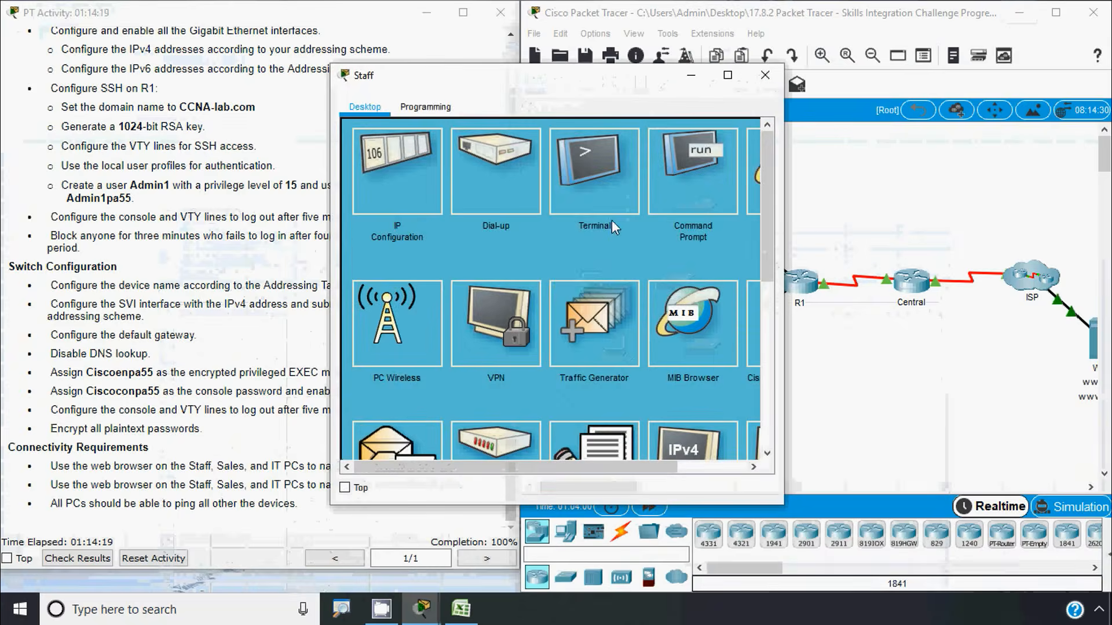
pyautogui.click(692, 191)
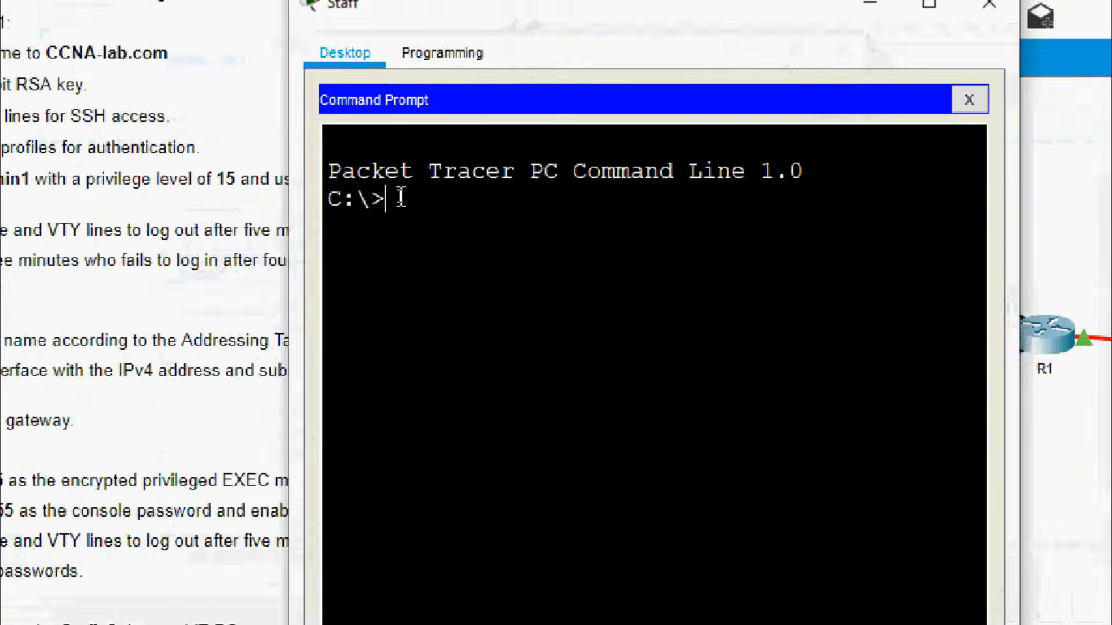
pyautogui.write('ping')
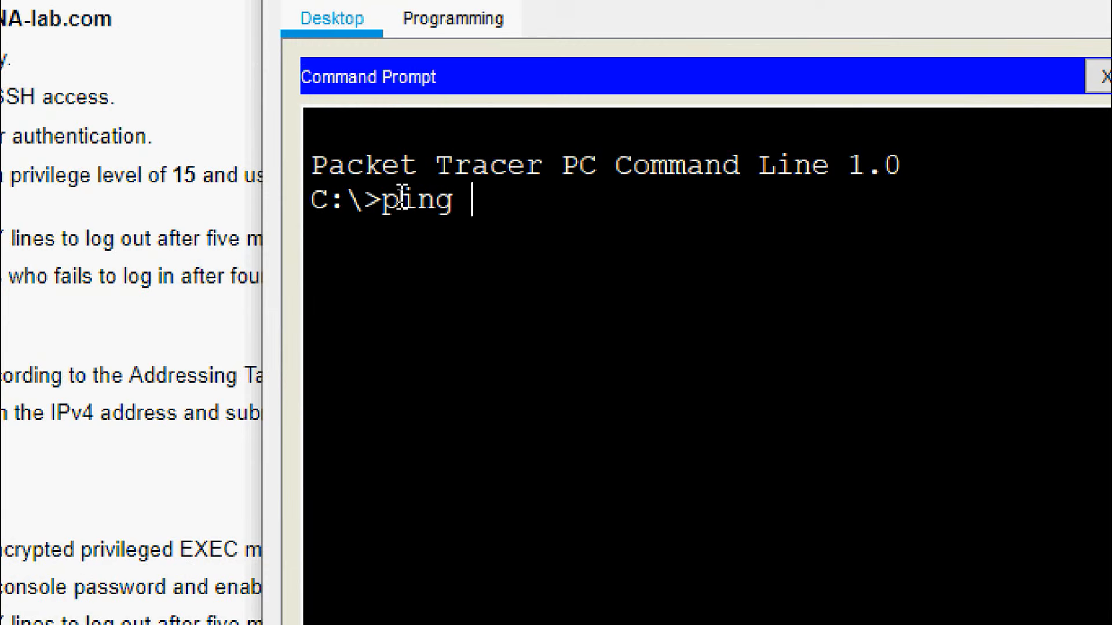
pyautogui.rightClick(460, 197)
pyautogui.click(504, 245)
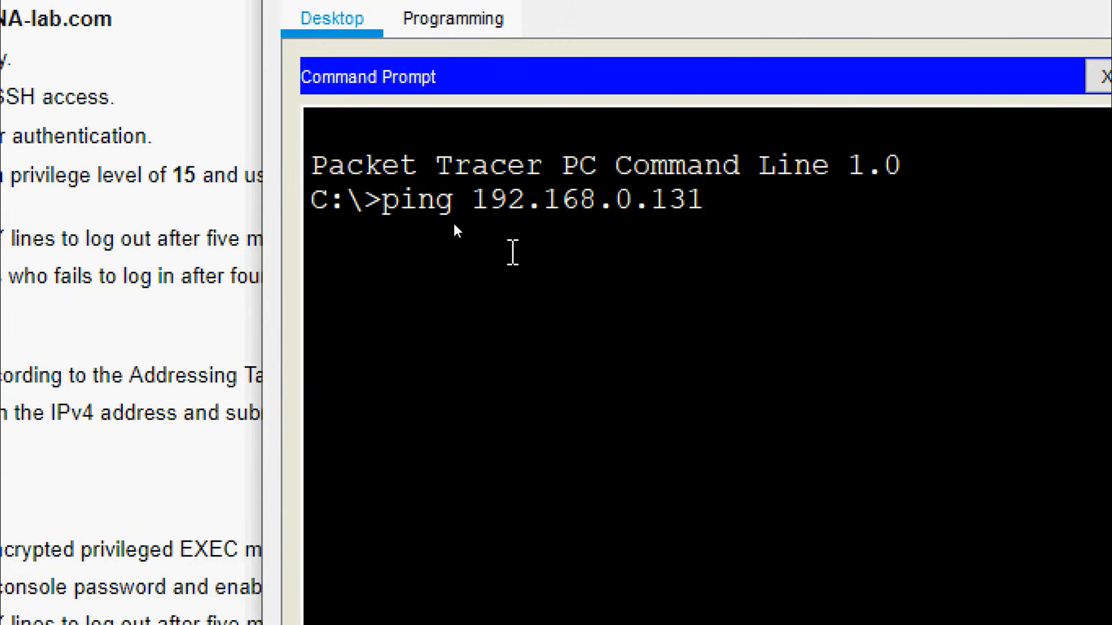
pyautogui.press('Return')
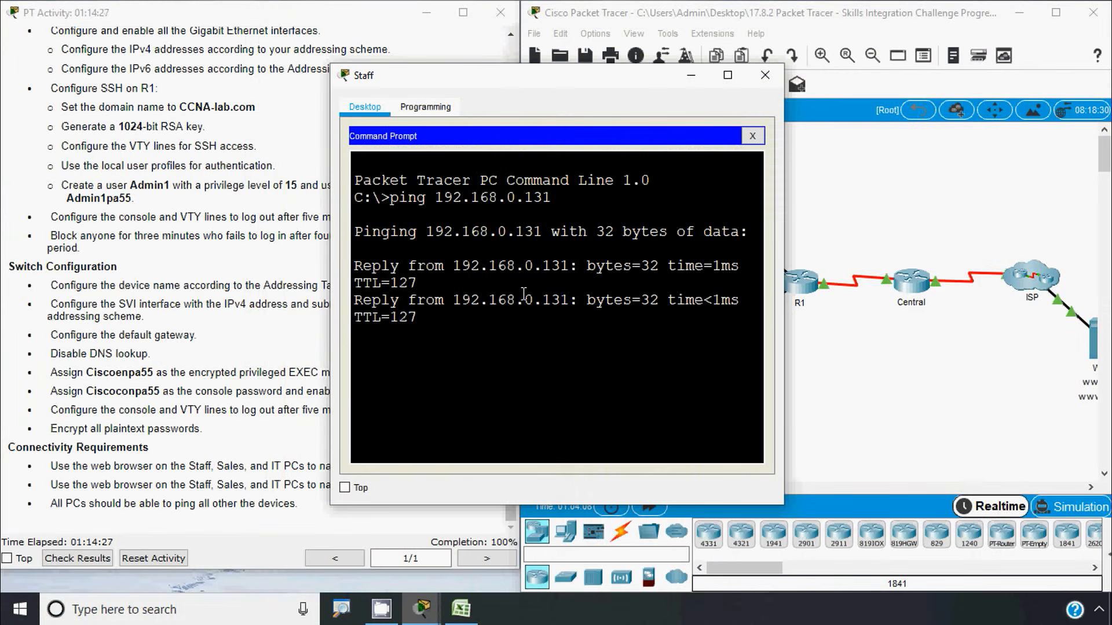
# Copy the IT PC address 192.168.0.195 from cell D30 of the addressing workbook
pyautogui.click(474, 605)
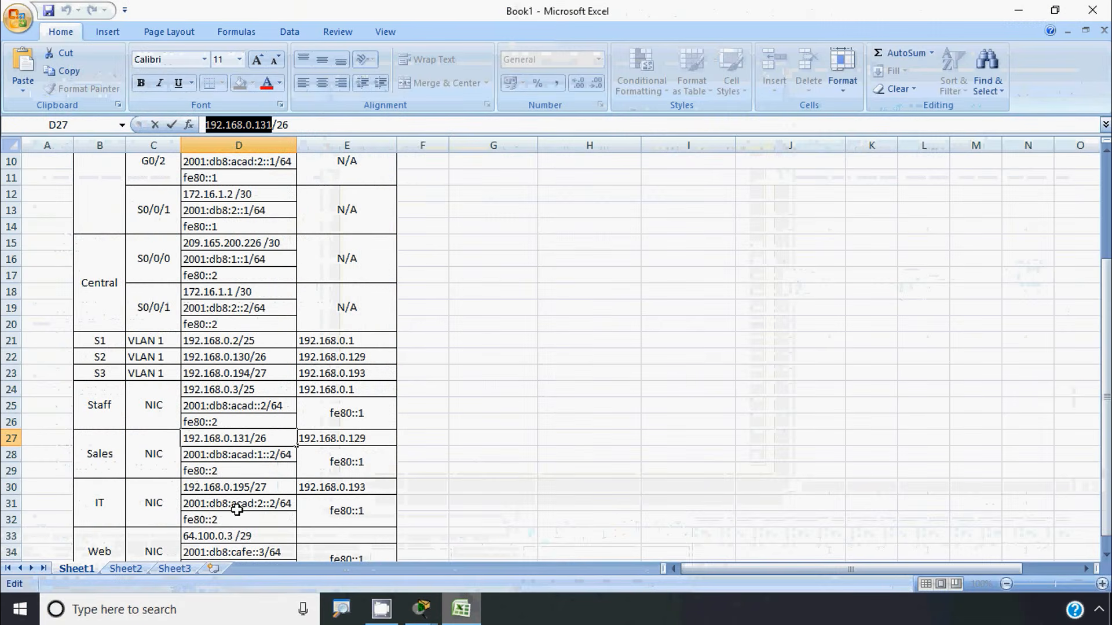
pyautogui.click(99, 509)
pyautogui.click(210, 489)
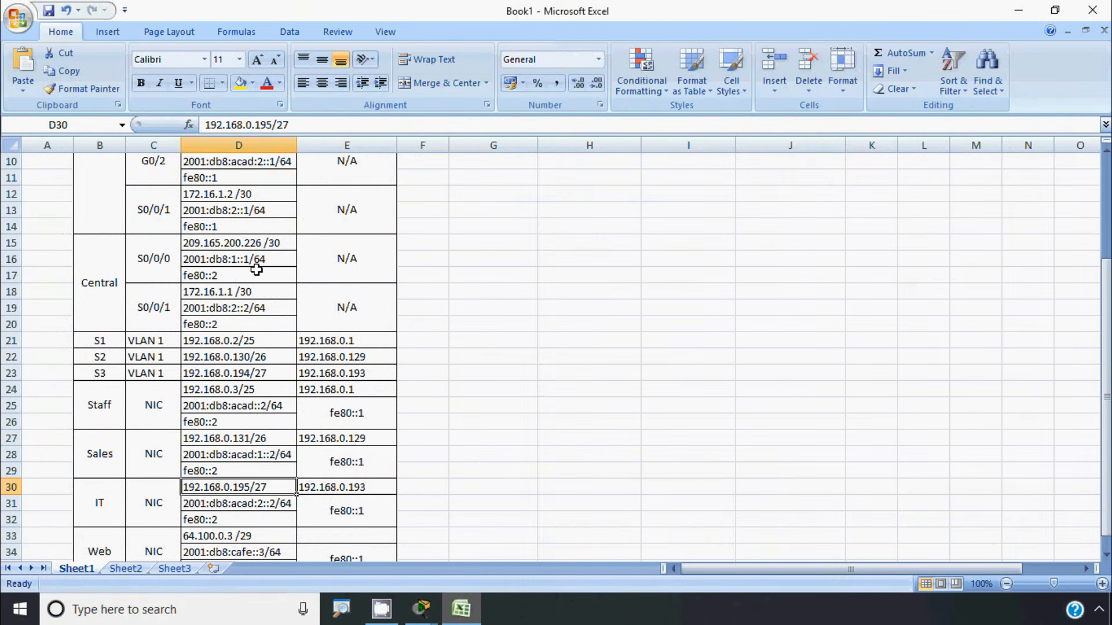
pyautogui.moveTo(271, 125); pyautogui.dragTo(196, 125)
pyautogui.hotkey('ctrl', 'c')
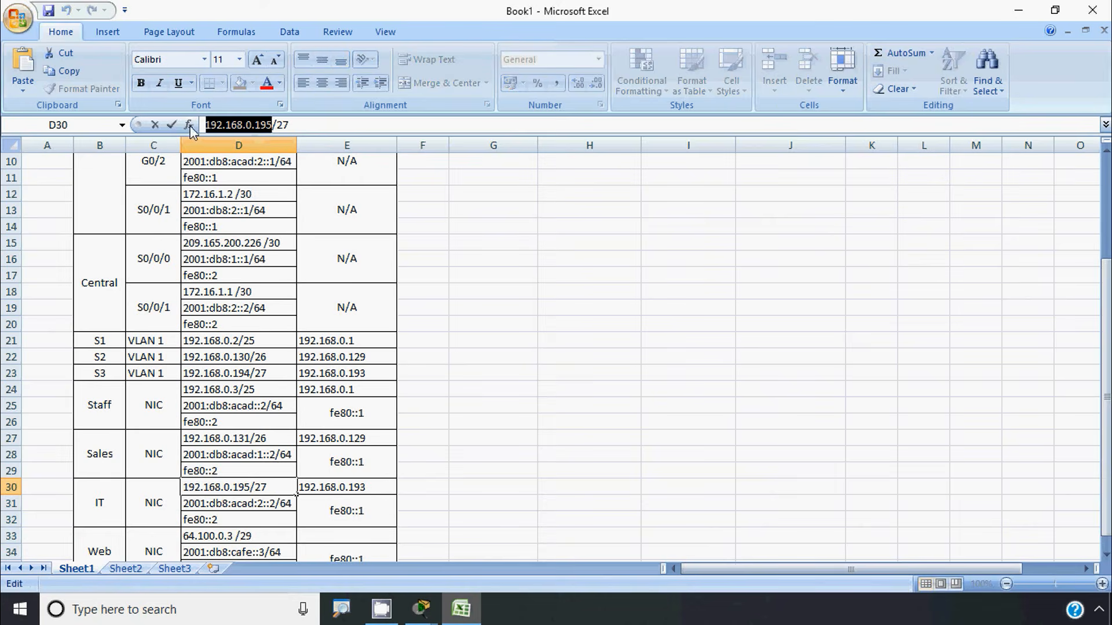
# Ping 192.168.0.195 from the Staff PC command prompt, then close the Staff window
pyautogui.click(1022, 17)
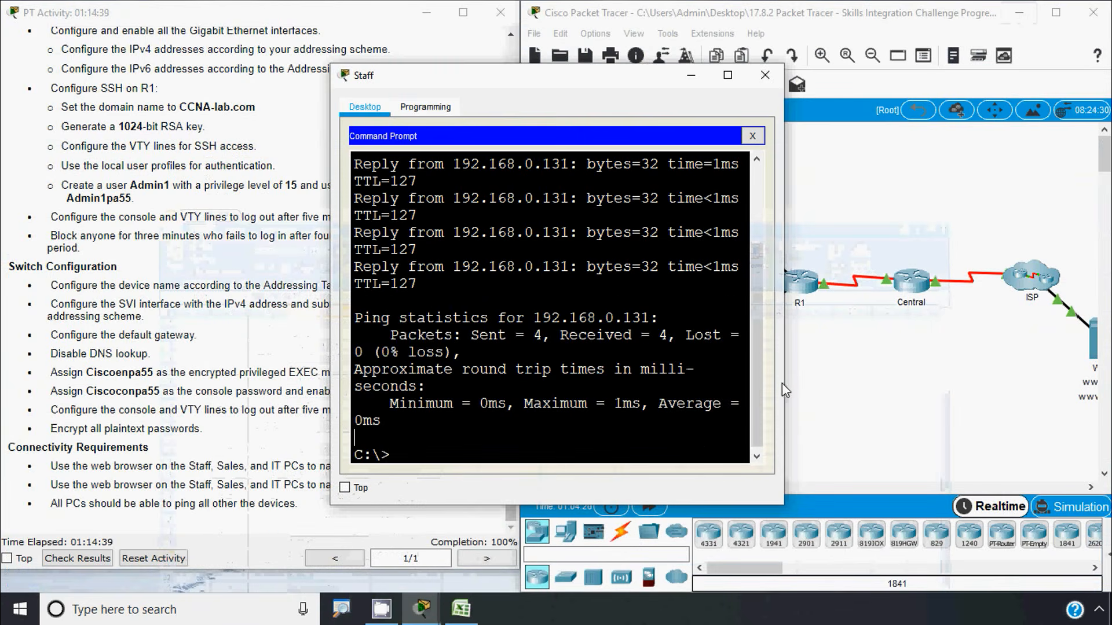
pyautogui.moveTo(784, 379); pyautogui.dragTo(944, 377)
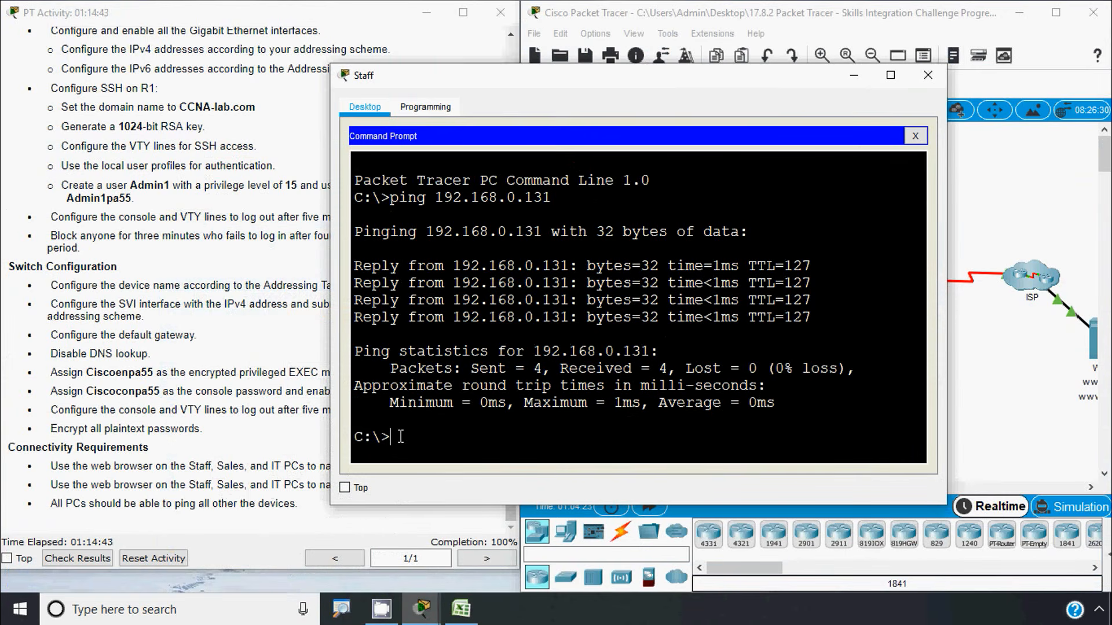
pyautogui.write('ping')
pyautogui.rightClick(445, 432)
pyautogui.click(465, 466)
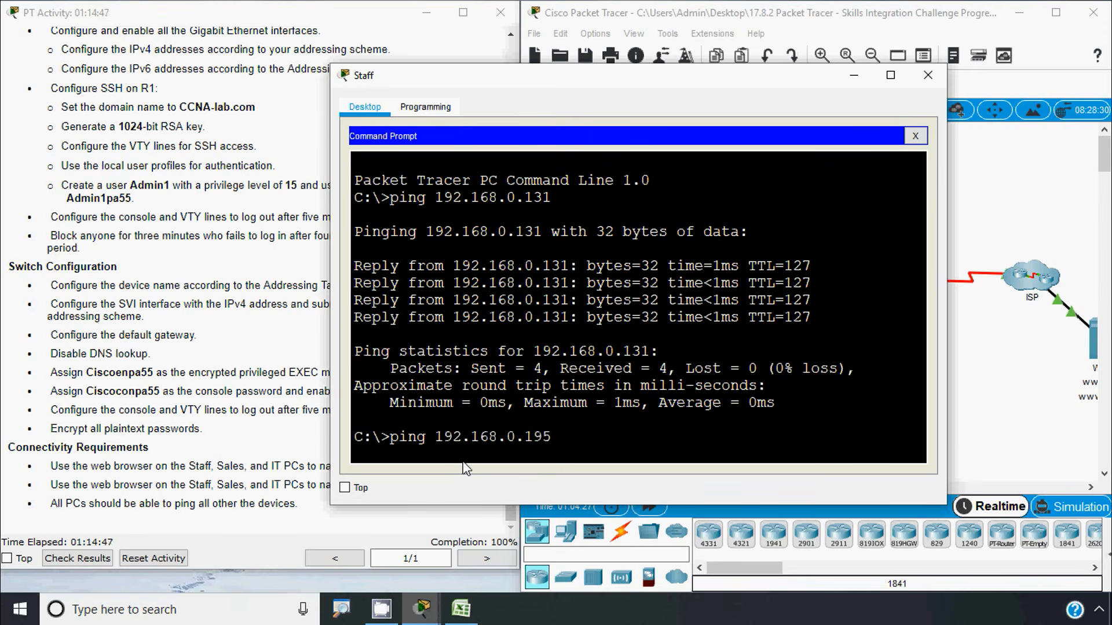
pyautogui.press('Return')
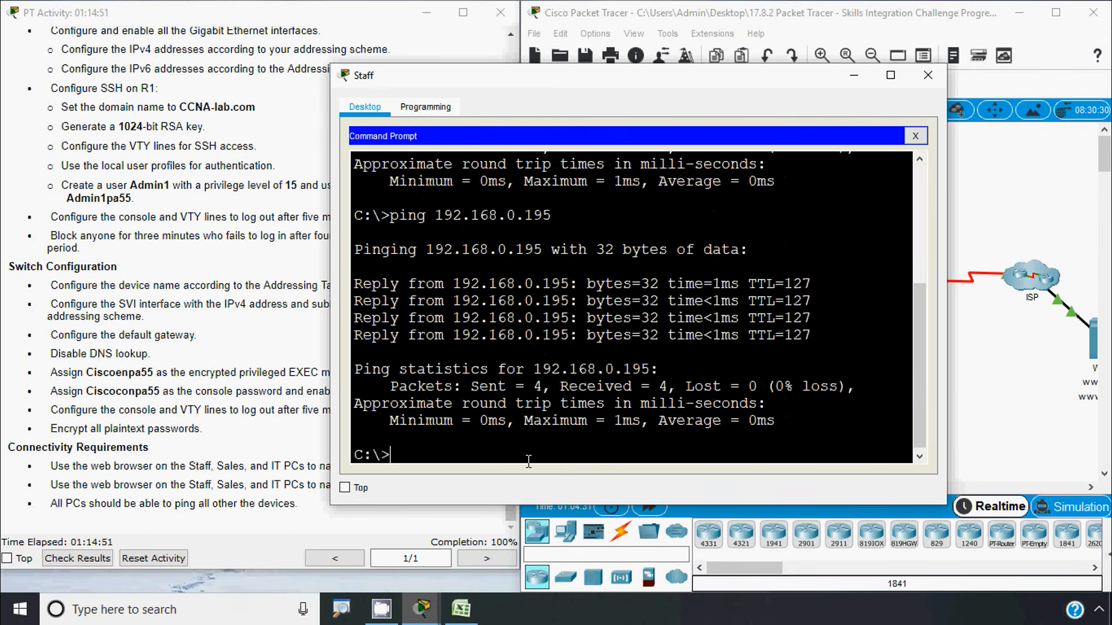
pyautogui.click(927, 75)
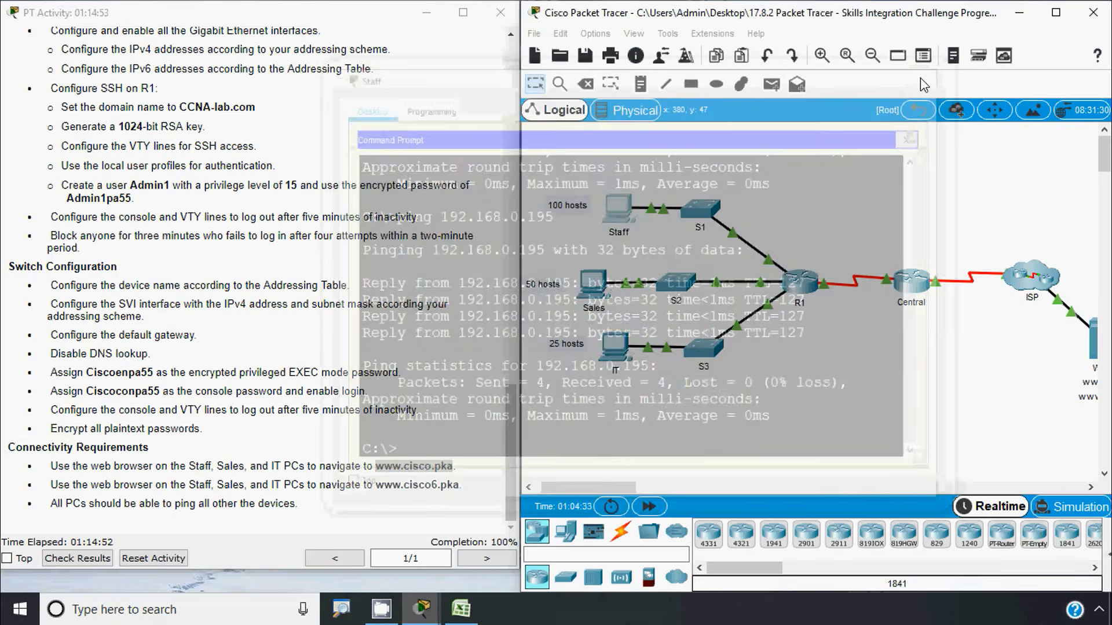